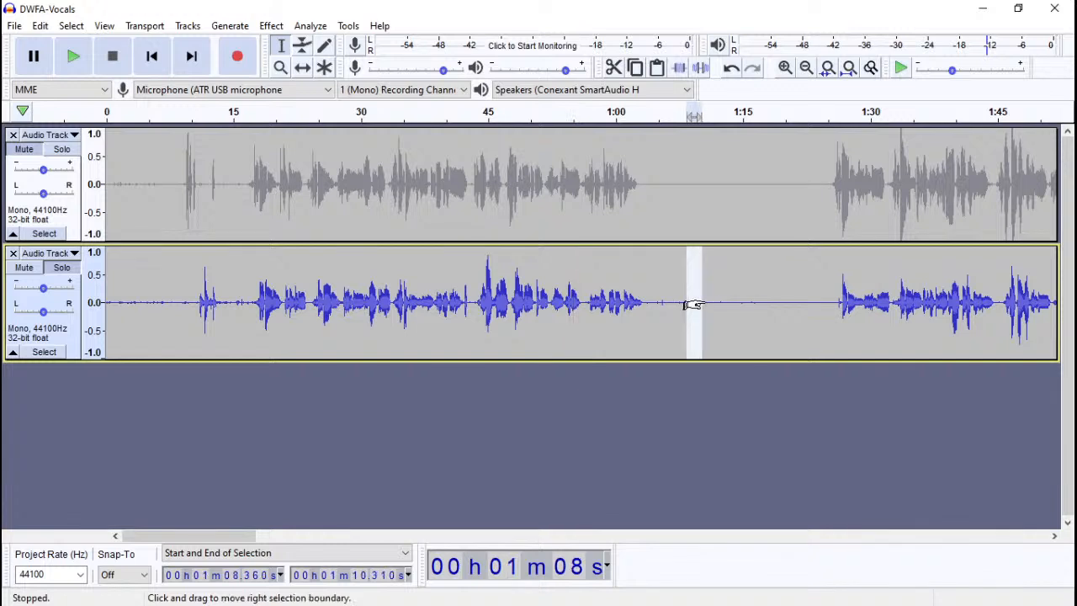
# - Capture a noise profile from the silent stretch of the second track between about 1:17.8 and 1:22.4
pyautogui.click(767, 296)
pyautogui.press('space')
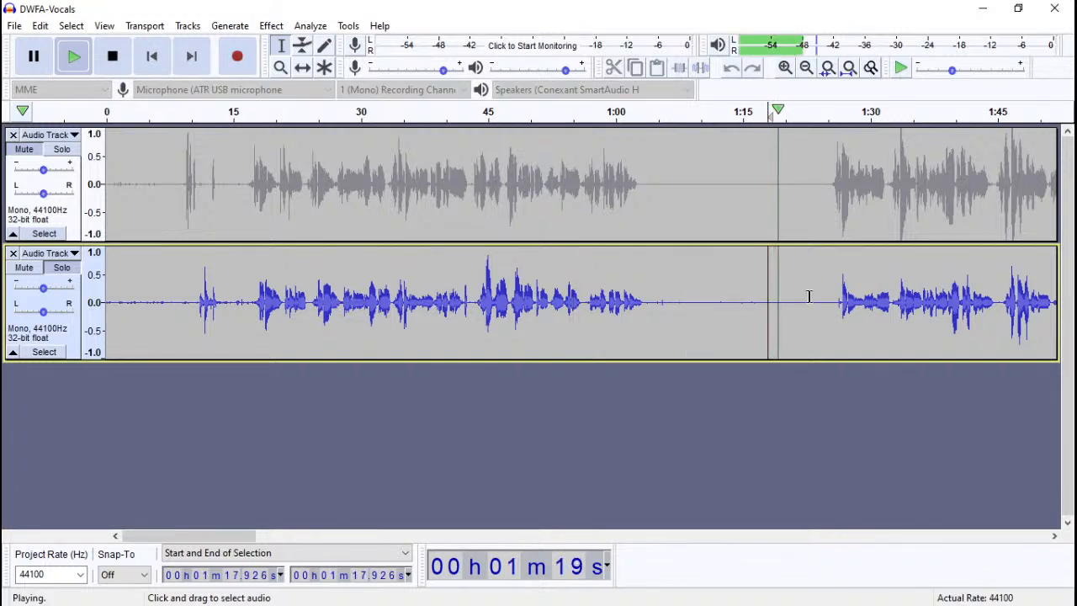
pyautogui.moveTo(807, 295); pyautogui.dragTo(767, 294)
pyautogui.press('space')
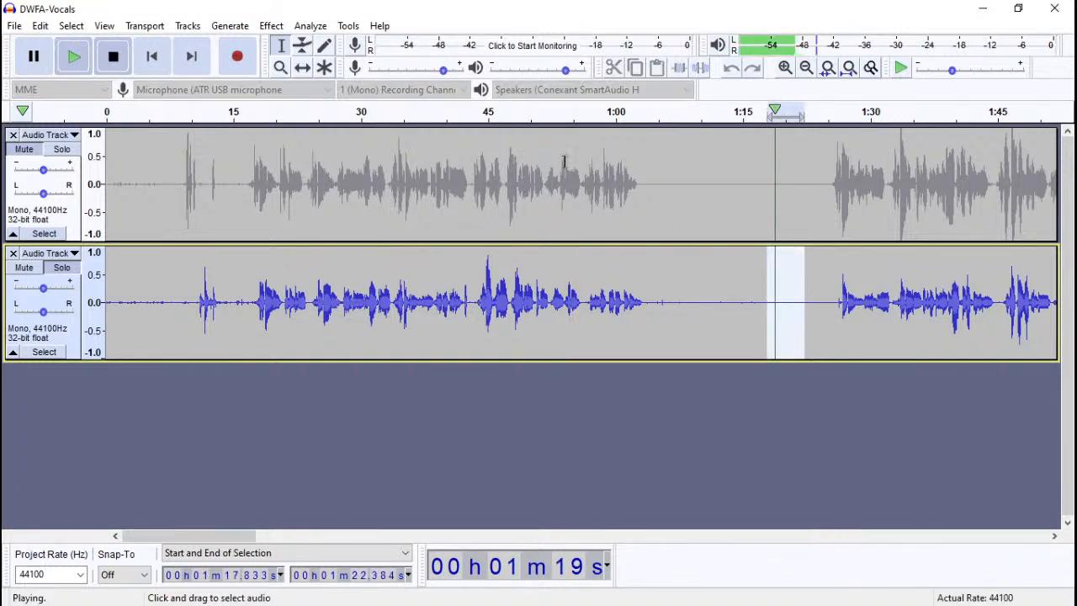
pyautogui.press('space')
pyautogui.click(271, 25)
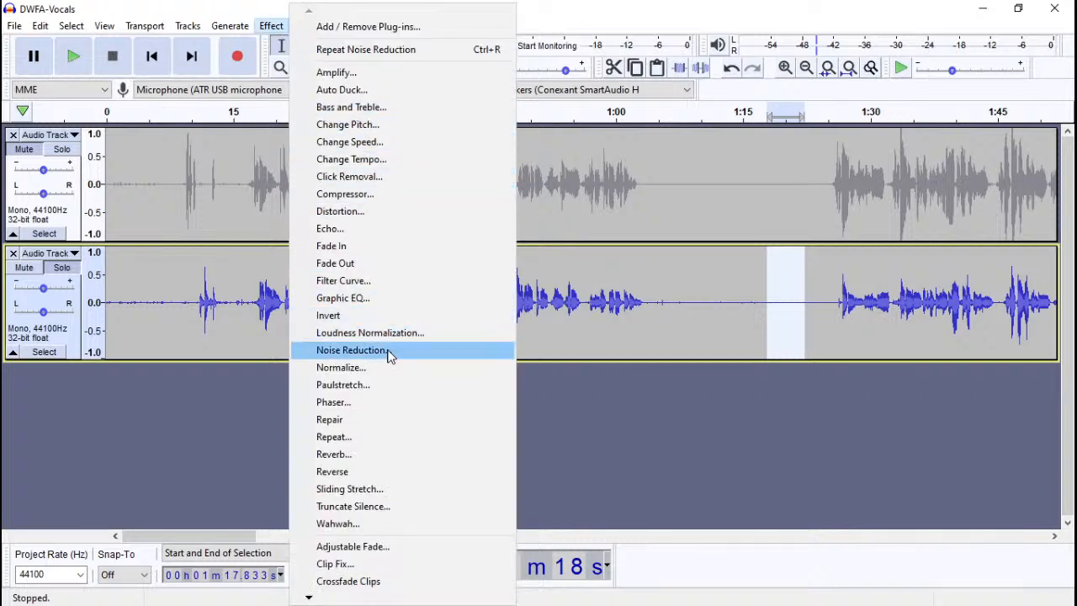
pyautogui.click(371, 349)
pyautogui.click(555, 237)
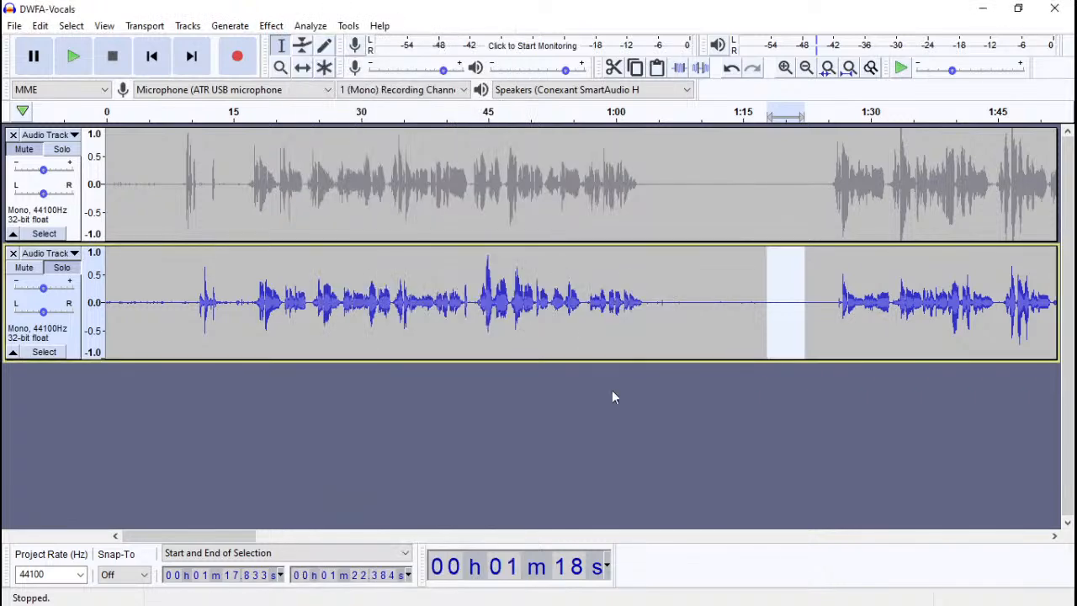
# - Apply Noise Reduction to the entire second track with 15 dB reduction, sensitivity 6.00 and 3 frequency smoothing bands
pyautogui.click(719, 347)
pyautogui.click(217, 286)
pyautogui.click(37, 322)
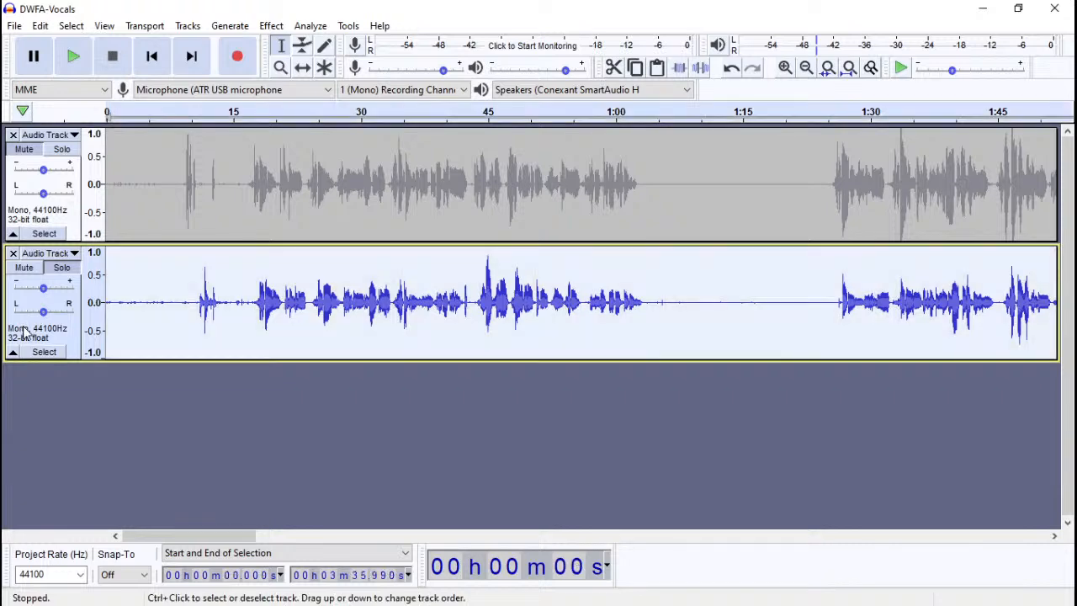
pyautogui.click(270, 26)
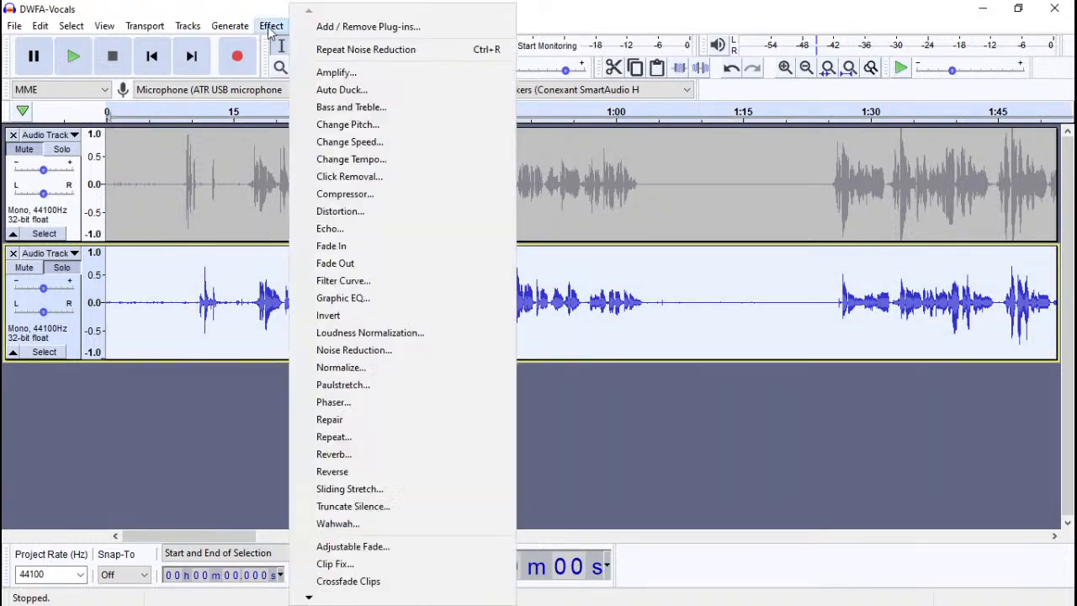
pyautogui.click(353, 349)
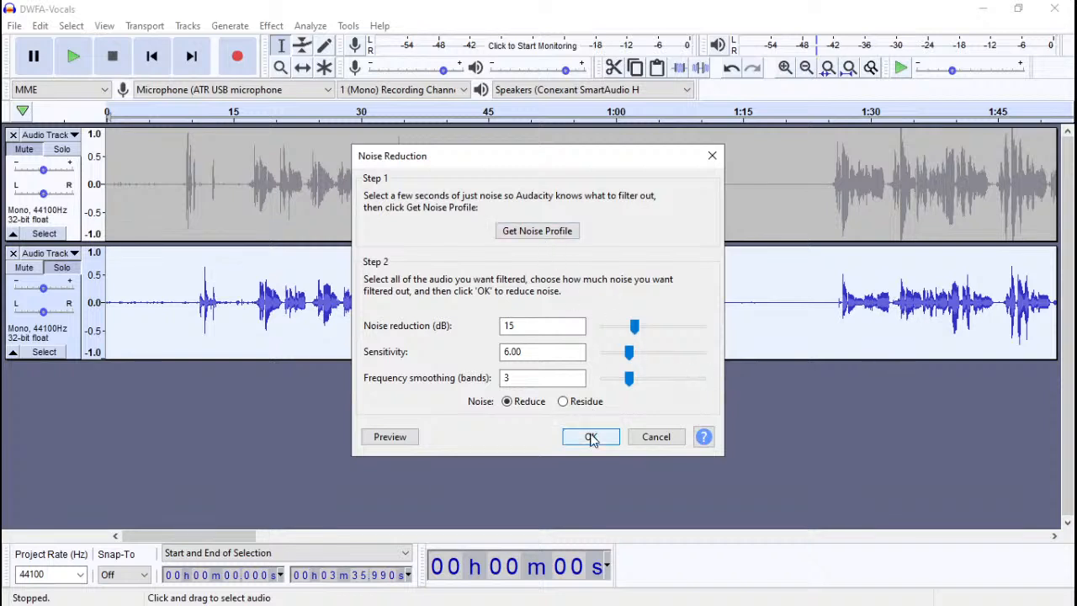
pyautogui.click(591, 437)
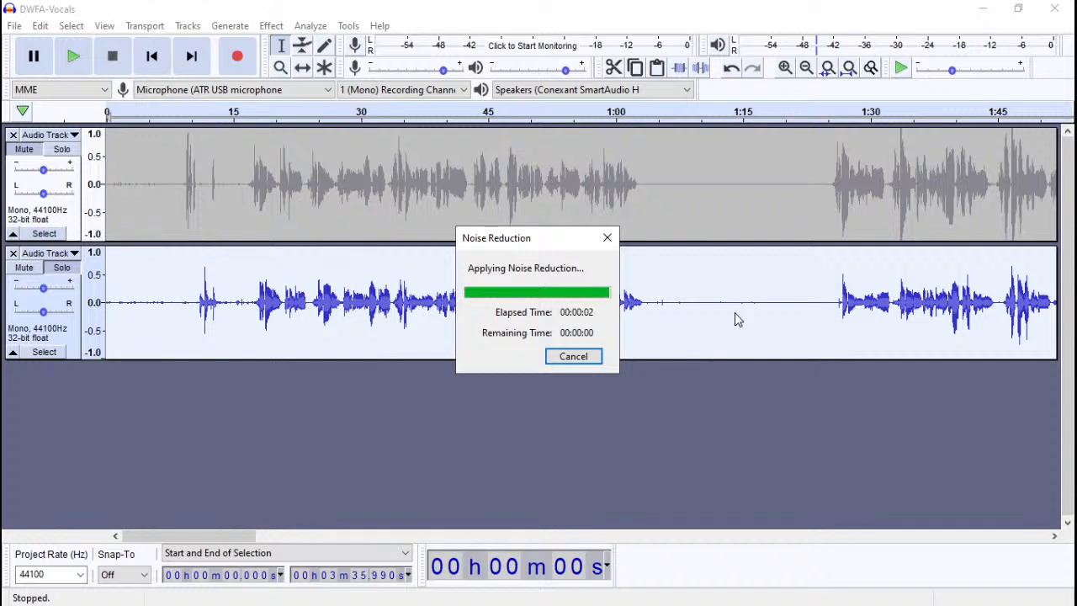
# - Play back the second track from around 1:11, 1:01 and 1:25 to check for remaining background noise
pyautogui.click(712, 299)
pyautogui.press('space')
pyautogui.press('space')
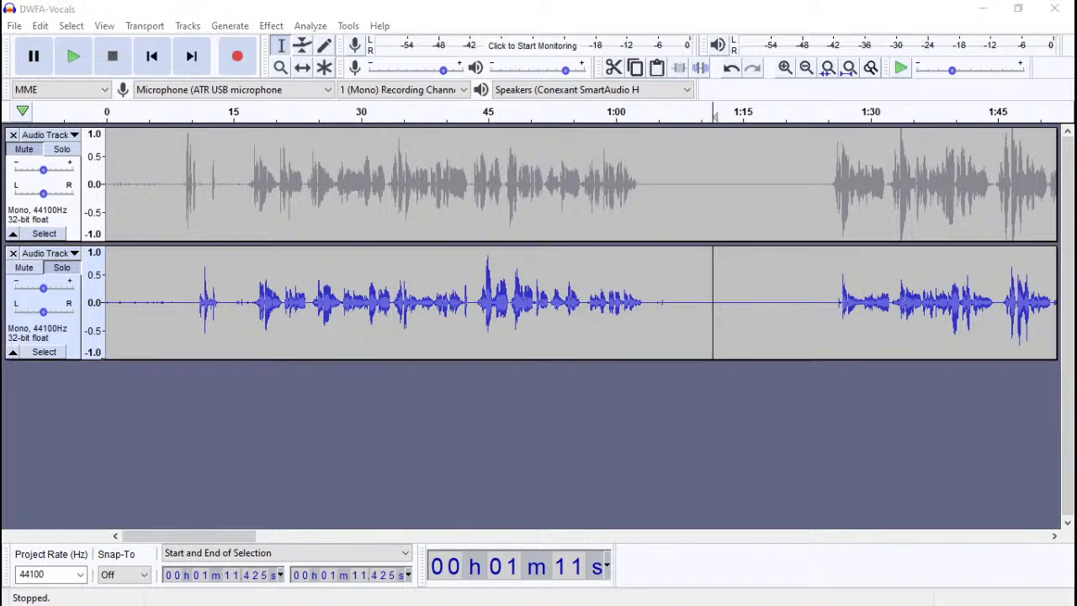
pyautogui.click(479, 7)
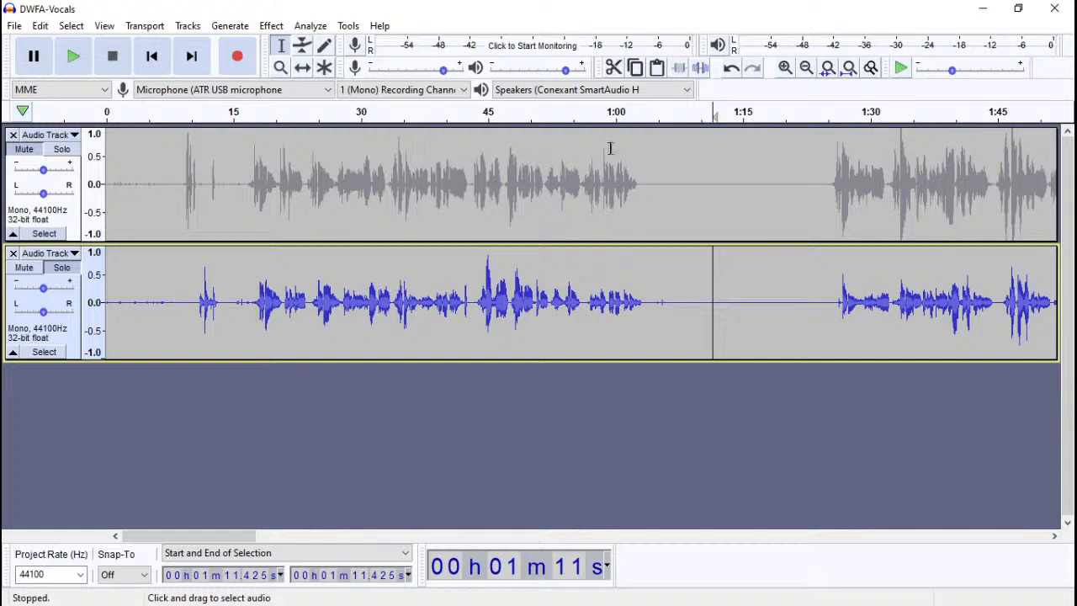
pyautogui.click(162, 283)
pyautogui.moveTo(190, 283); pyautogui.dragTo(102, 285)
pyautogui.click(722, 298)
pyautogui.click(626, 297)
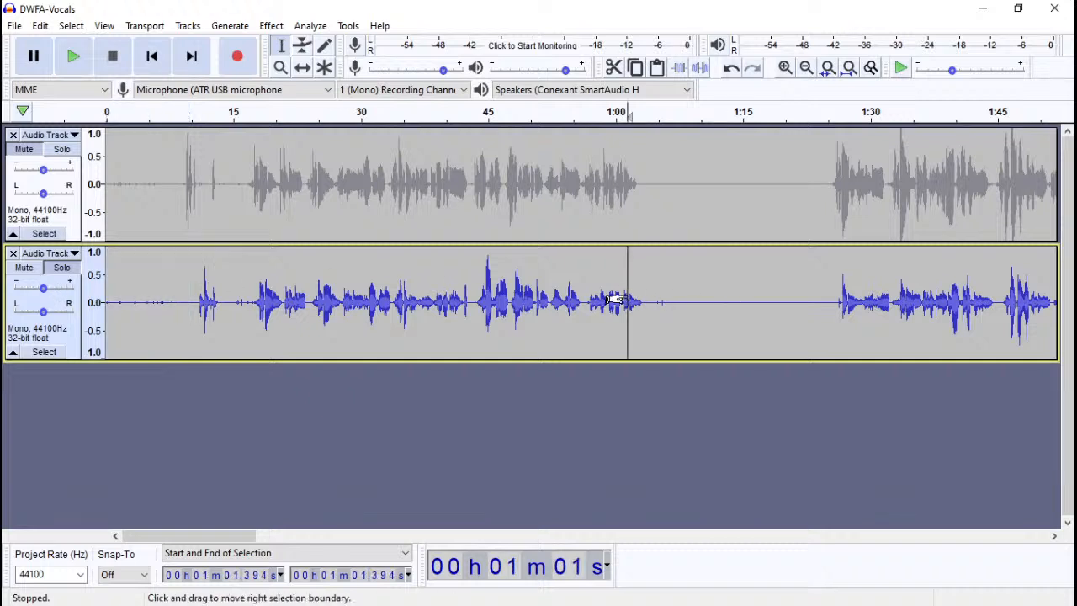
pyautogui.press('space')
pyautogui.press('space')
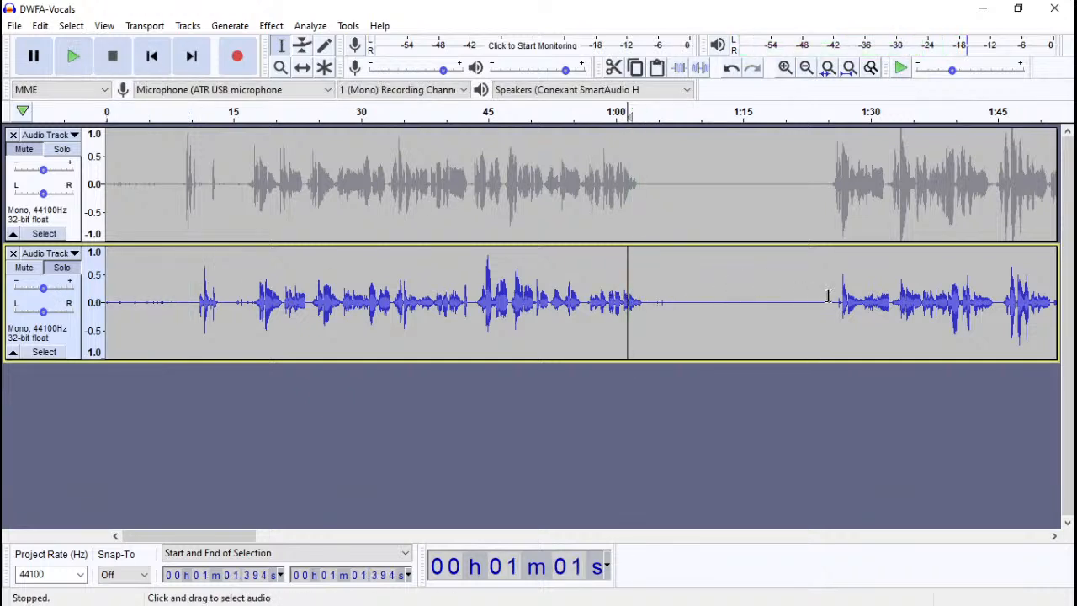
pyautogui.click(829, 300)
pyautogui.press('space')
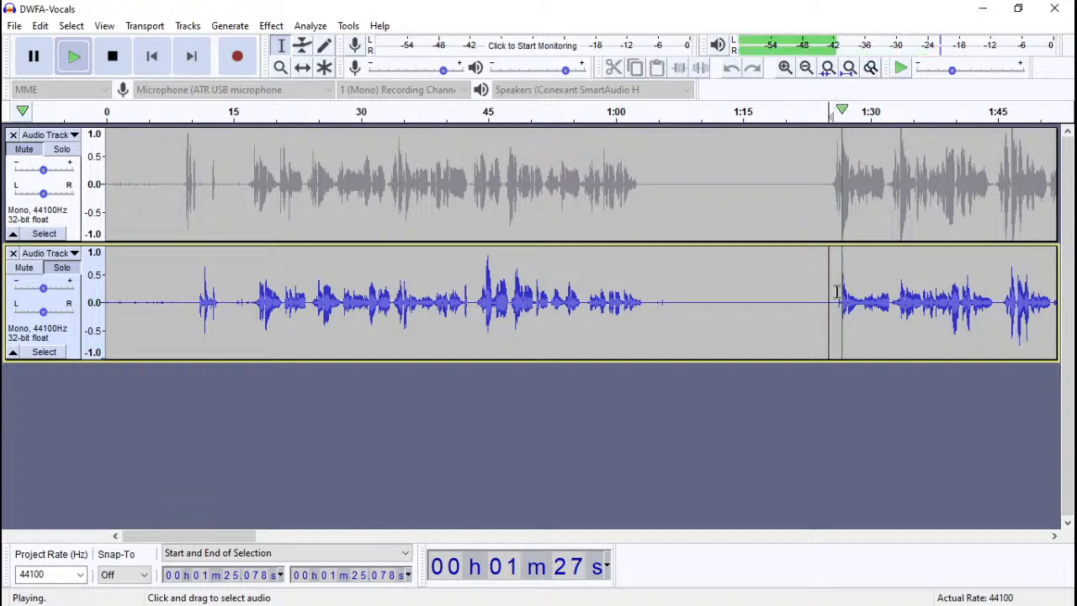
pyautogui.press('space')
pyautogui.click(731, 298)
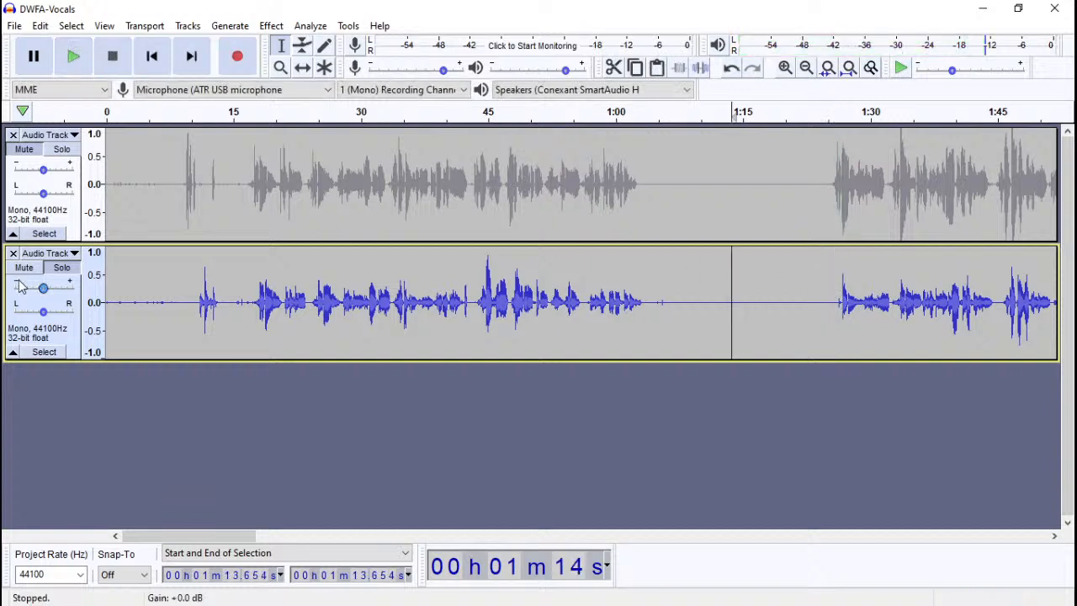
# - Turn off solo on the second track, and select and solo the entire first track
pyautogui.click(62, 267)
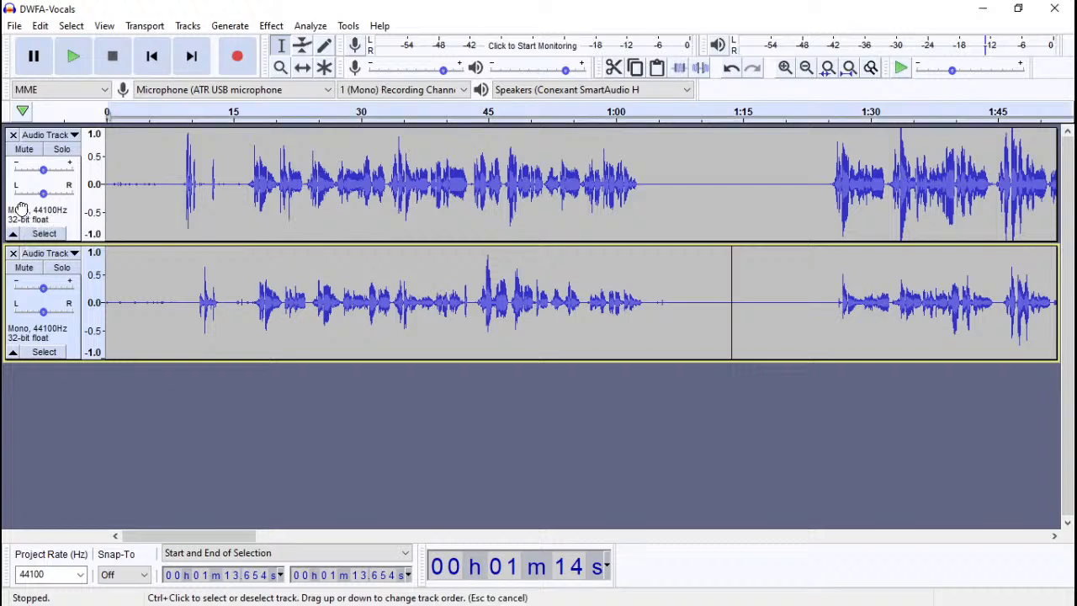
pyautogui.click(23, 210)
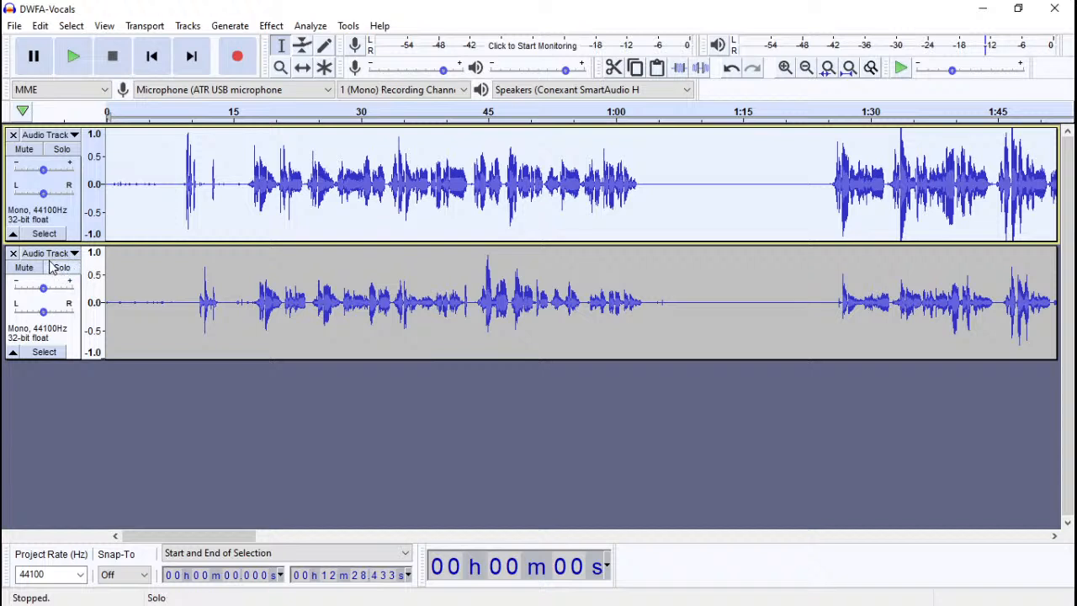
pyautogui.click(61, 149)
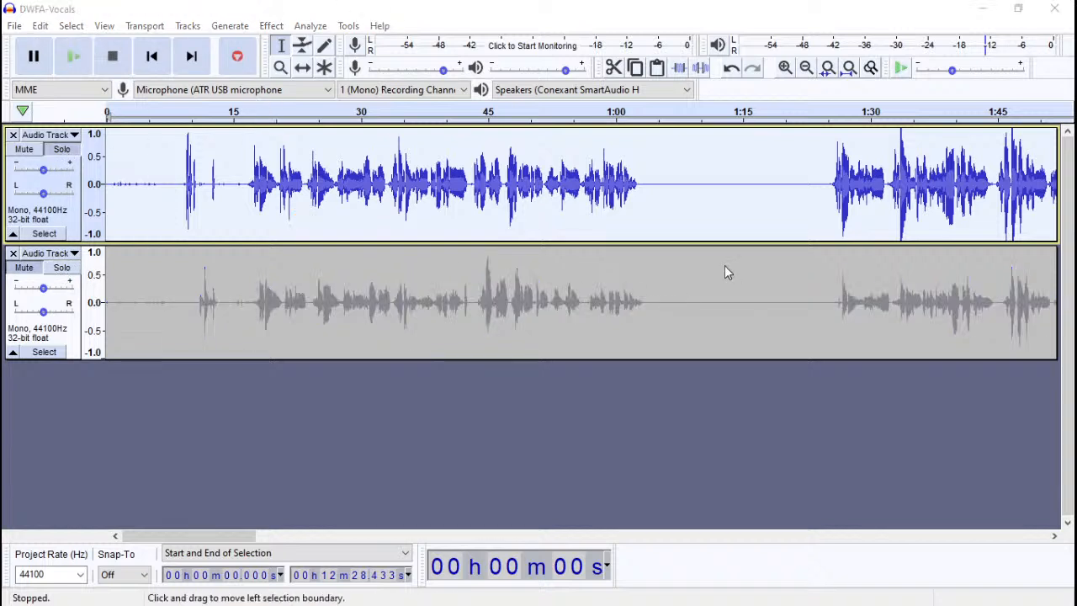
# - Start a WAV export of the first track and browse to the DWFA folder inside 5_MUSIC
pyautogui.hotkey('ctrl', 'shift', 'e')
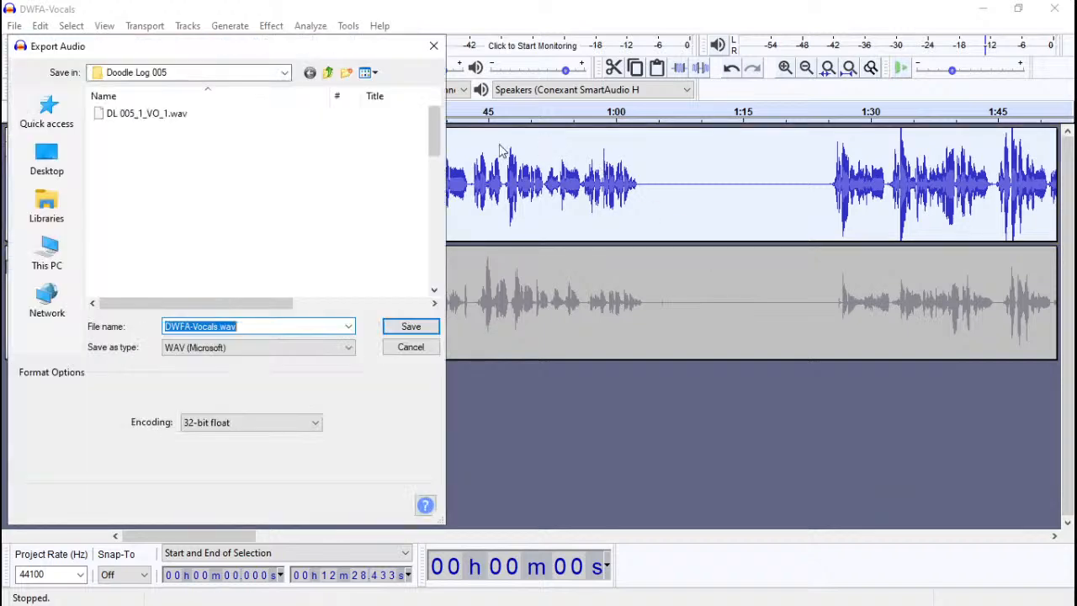
pyautogui.click(432, 47)
pyautogui.click(14, 25)
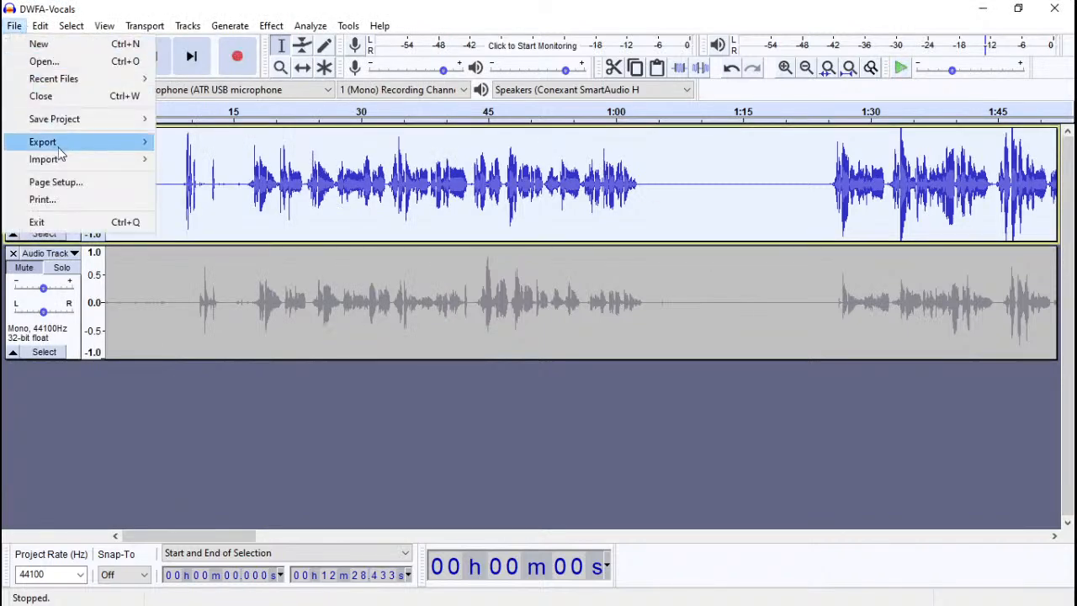
pyautogui.moveTo(67, 148)
pyautogui.click(269, 159)
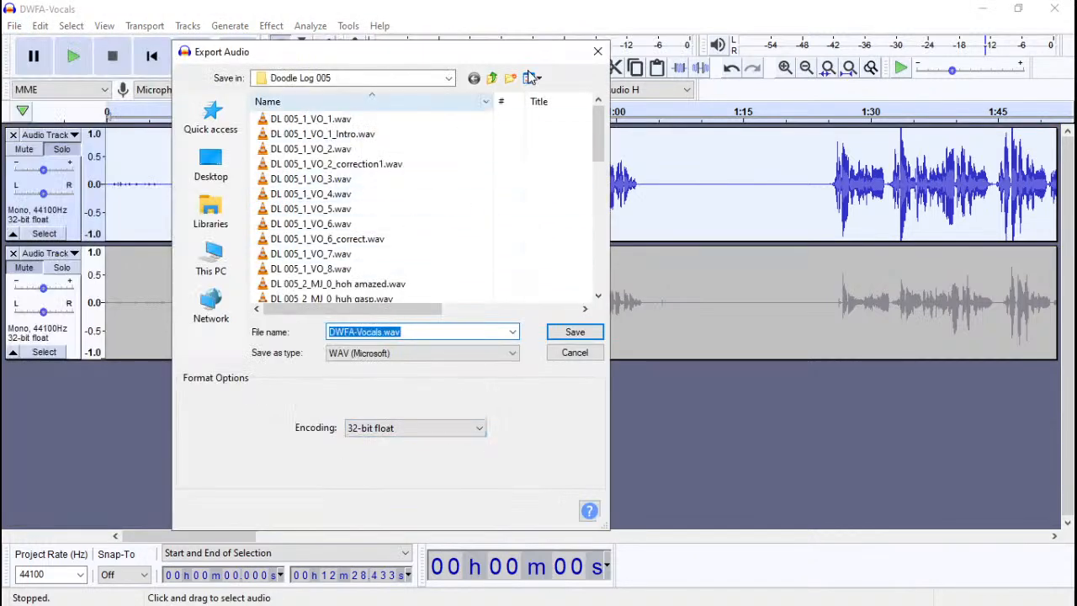
pyautogui.click(494, 78)
pyautogui.click(494, 77)
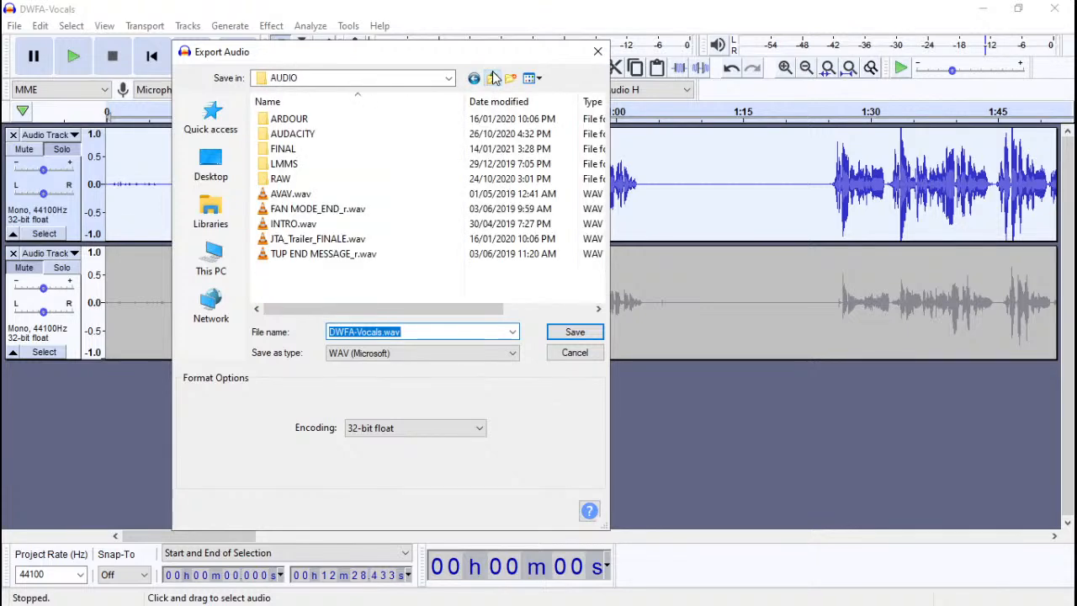
pyautogui.click(493, 77)
pyautogui.click(494, 77)
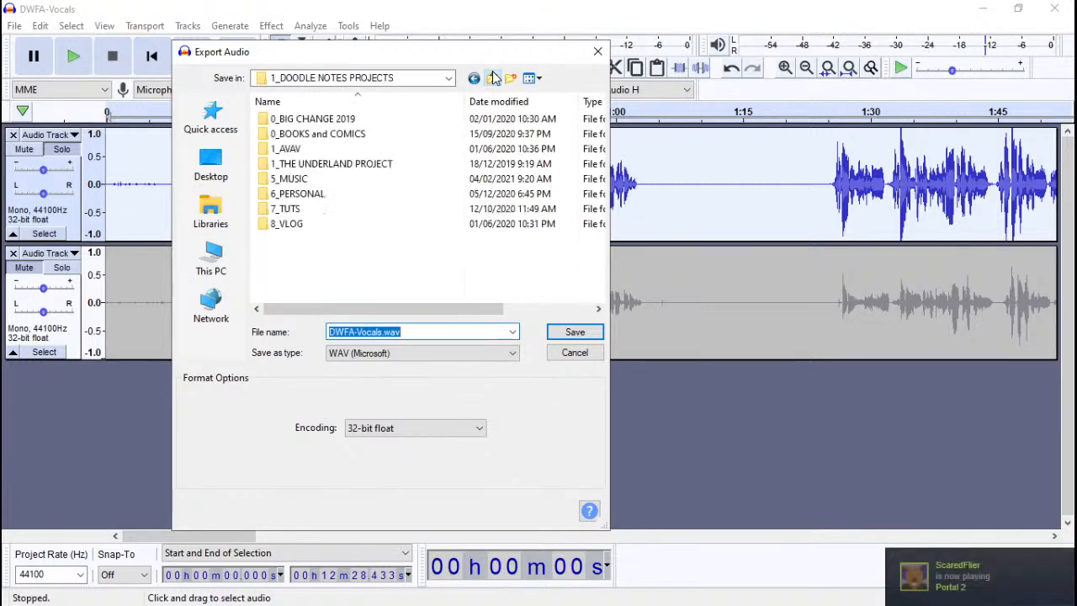
pyautogui.doubleClick(318, 180)
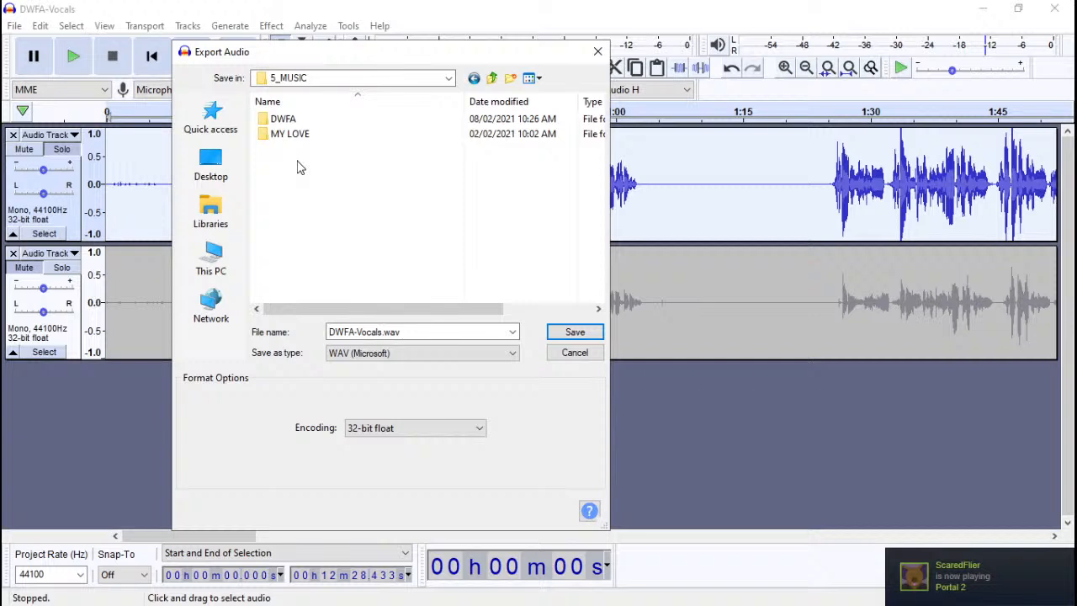
pyautogui.doubleClick(301, 119)
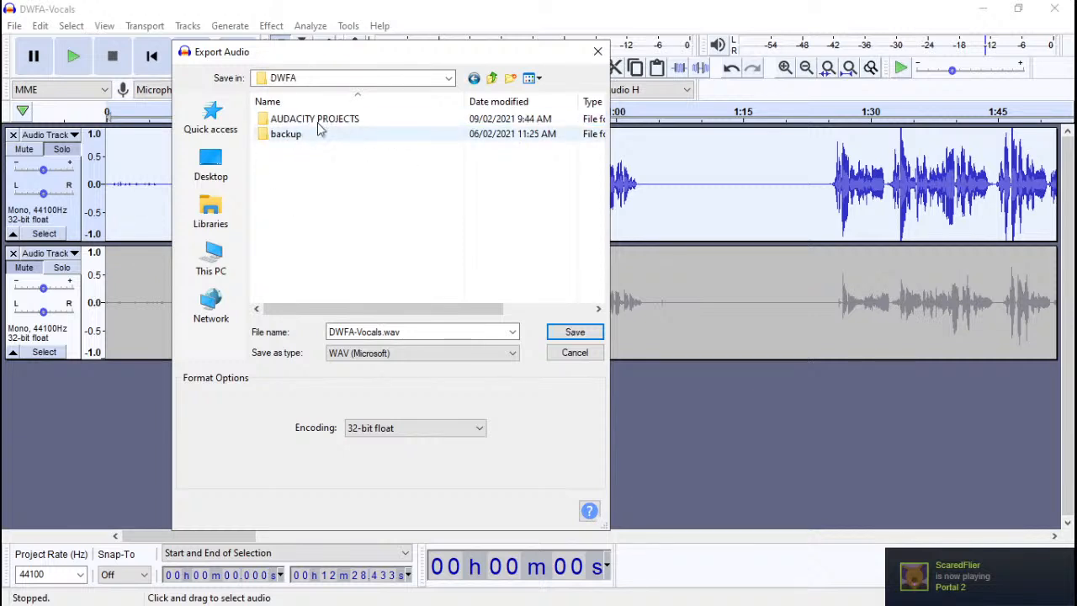
# - Create a new folder named RAW inside the DWFA folder and open it as the export location
pyautogui.click(510, 77)
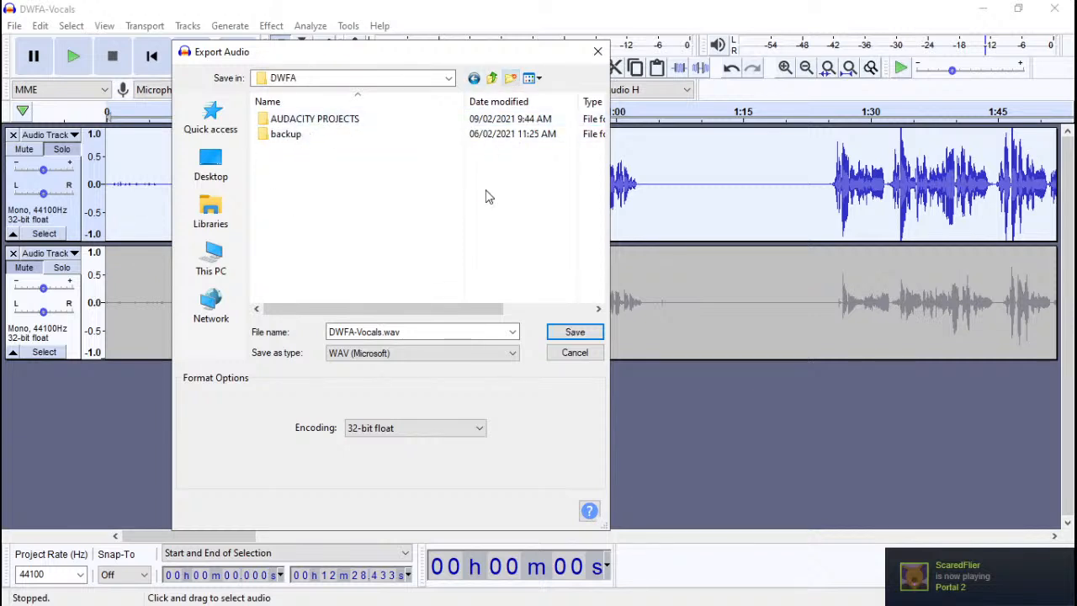
pyautogui.write('RAW')
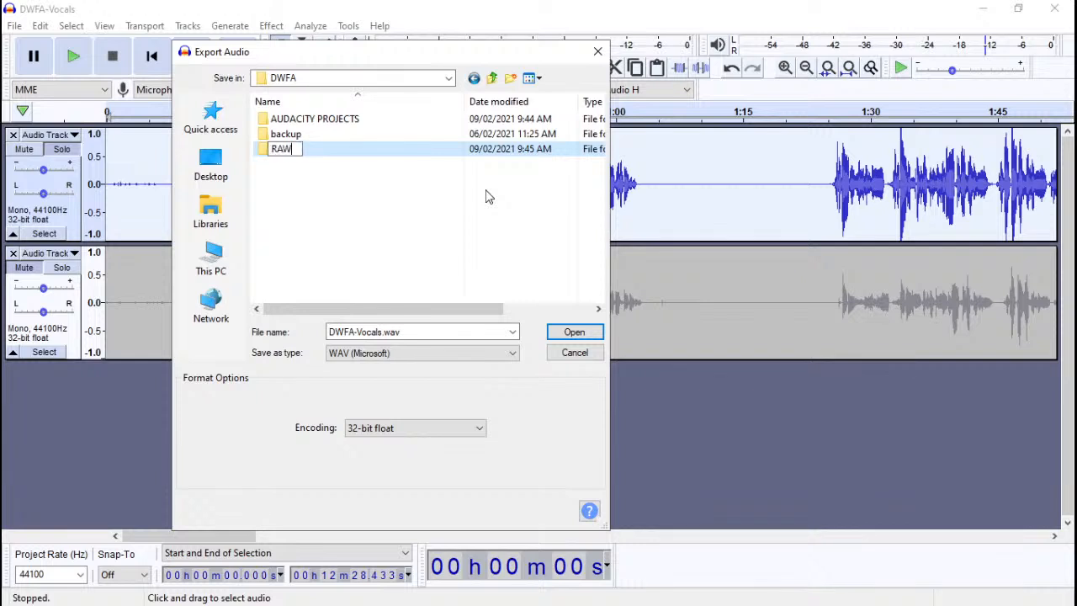
pyautogui.press('Return')
pyautogui.press('Return')
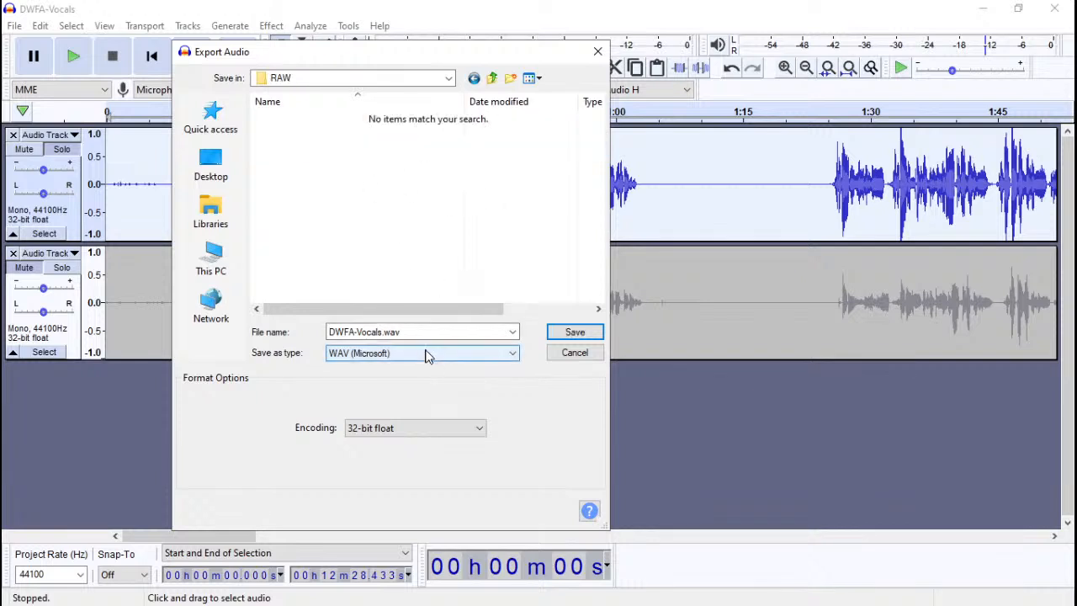
# - Name the export DWFA-Vocals1.wav and save it as 32-bit float WAV with blank metadata tags
pyautogui.click(379, 332)
pyautogui.click(379, 332)
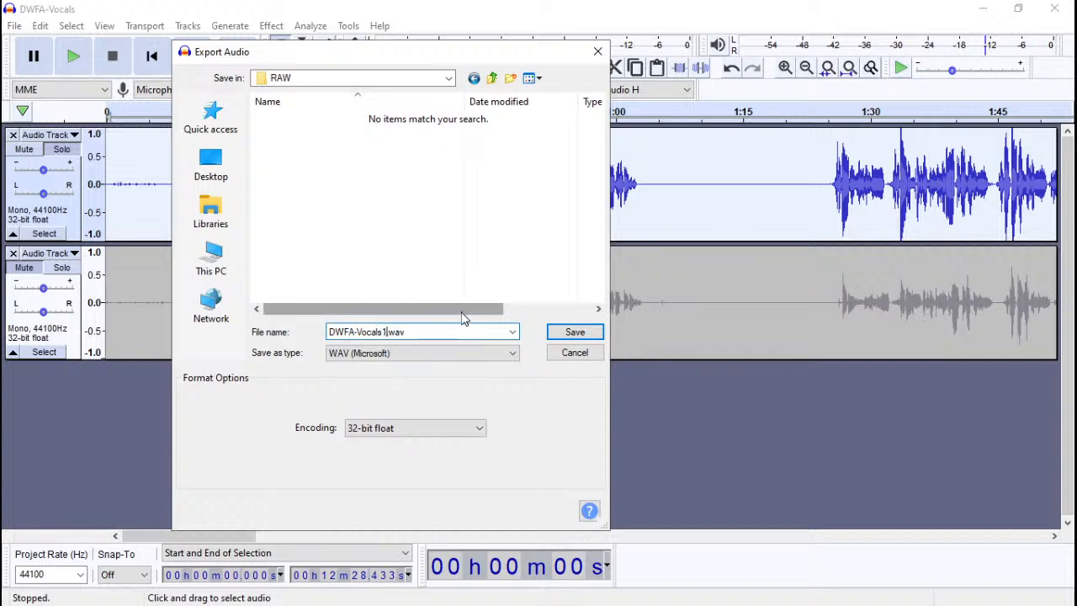
pyautogui.write('1')
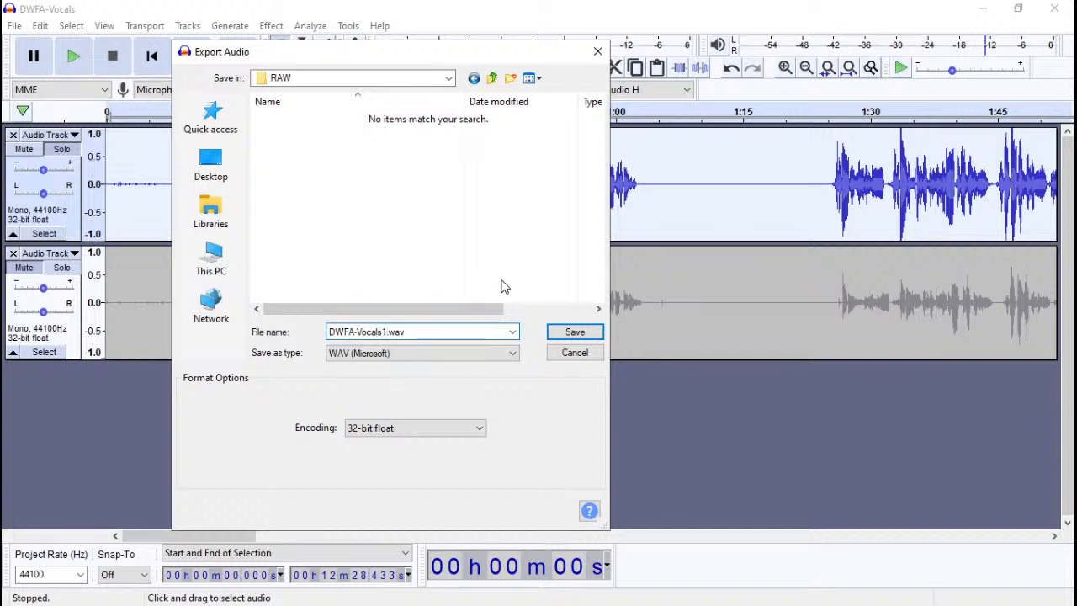
pyautogui.click(577, 333)
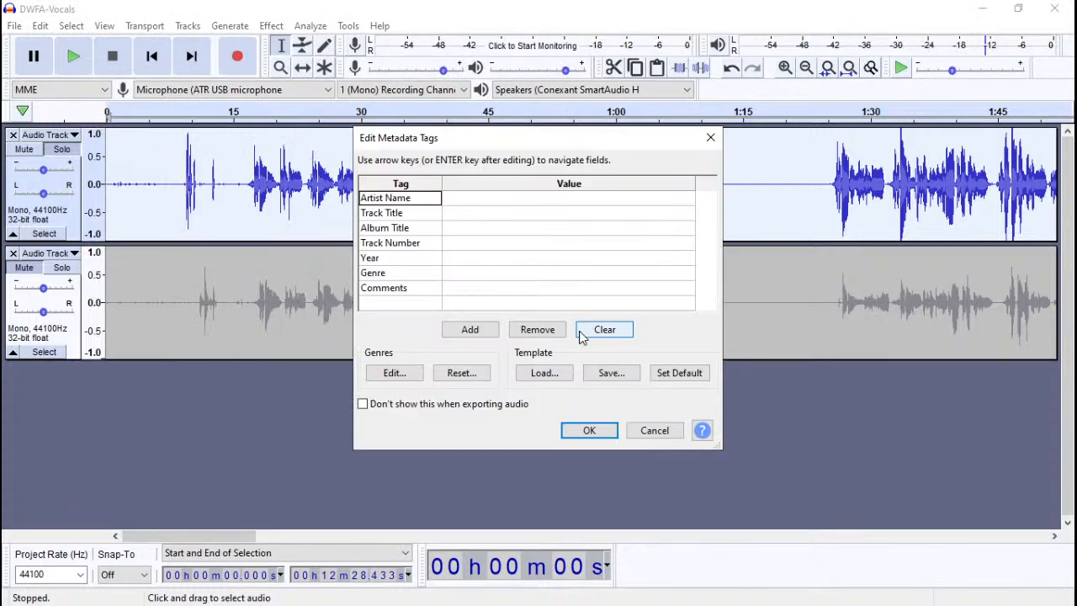
pyautogui.click(589, 430)
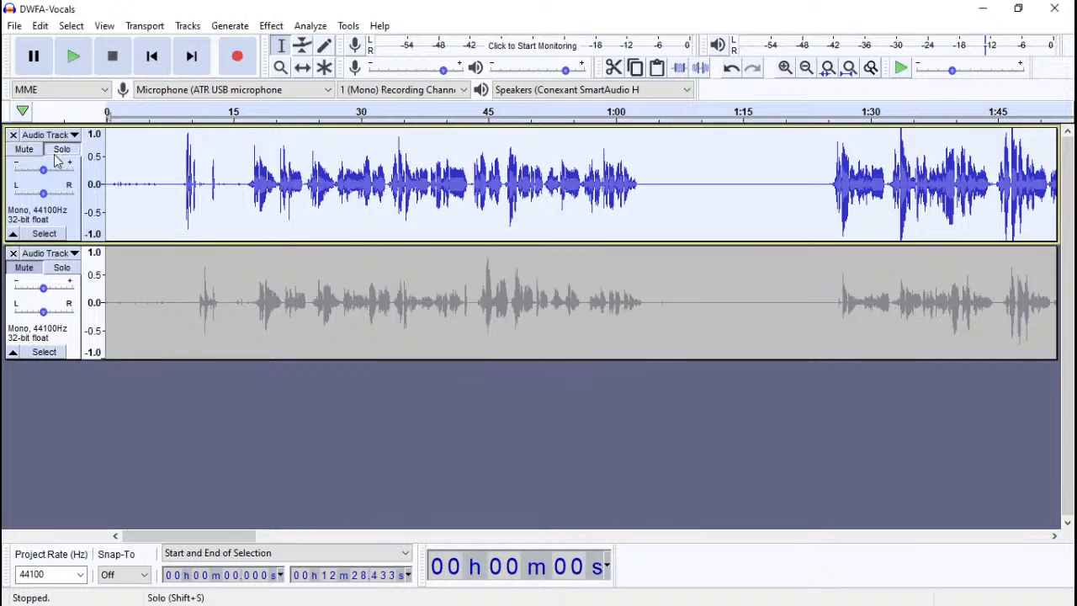
# - Solo the second vocal track and export it to the RAW folder as DWFA-Vocals2.wav in 32-bit float WAV with blank metadata tags
pyautogui.click(74, 277)
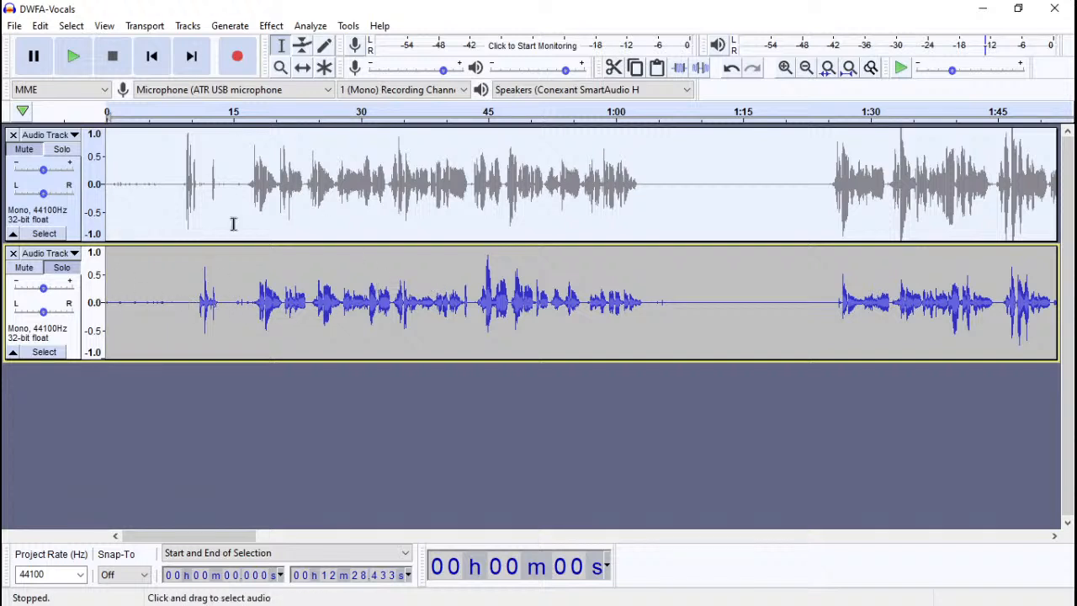
pyautogui.hotkey('ctrl', 'shift', 'e')
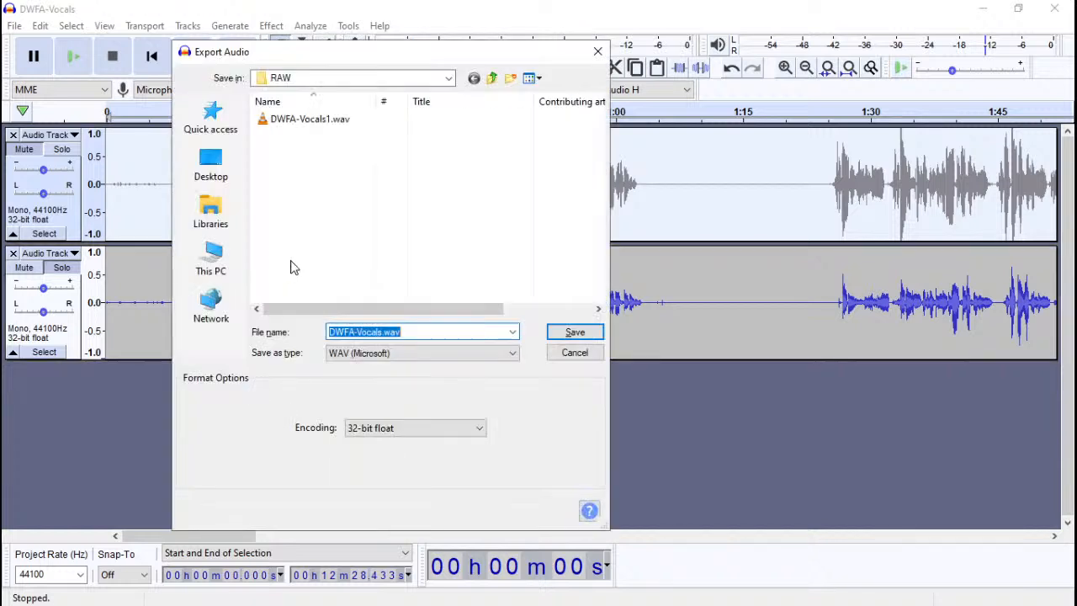
pyautogui.click(388, 328)
pyautogui.write('2')
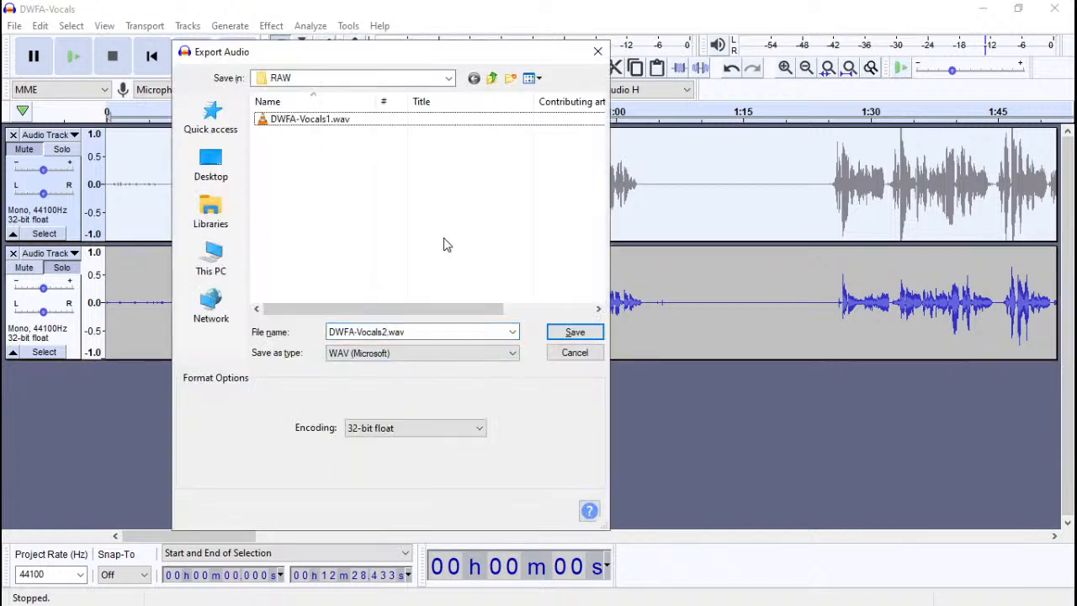
pyautogui.click(580, 333)
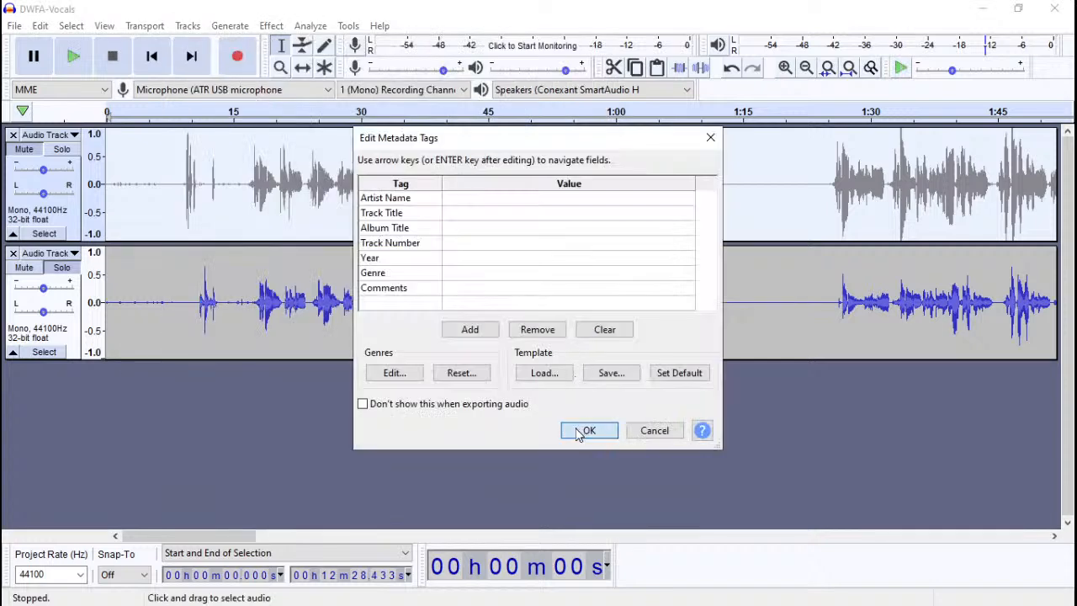
pyautogui.click(586, 431)
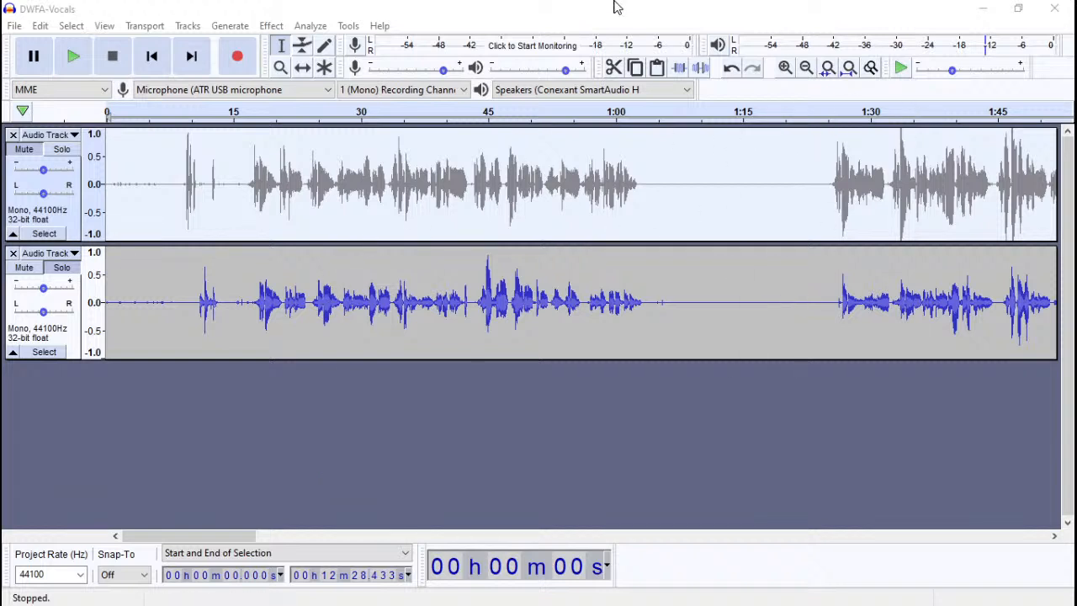
# - Close the DWFA-Vocals project window
pyautogui.click(618, 9)
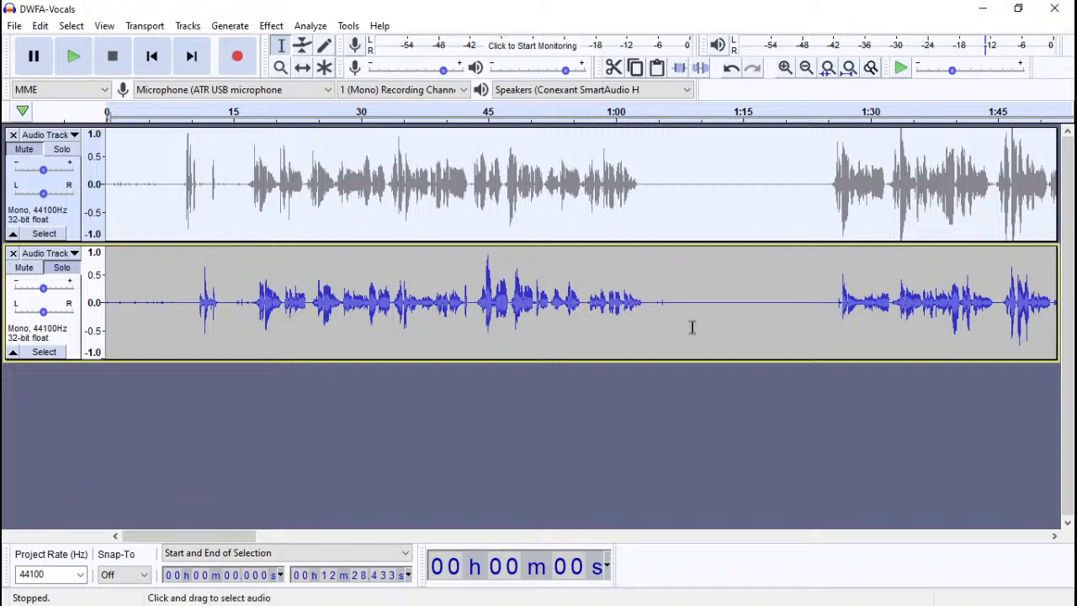
pyautogui.moveTo(709, 319); pyautogui.dragTo(757, 286)
pyautogui.click(750, 277)
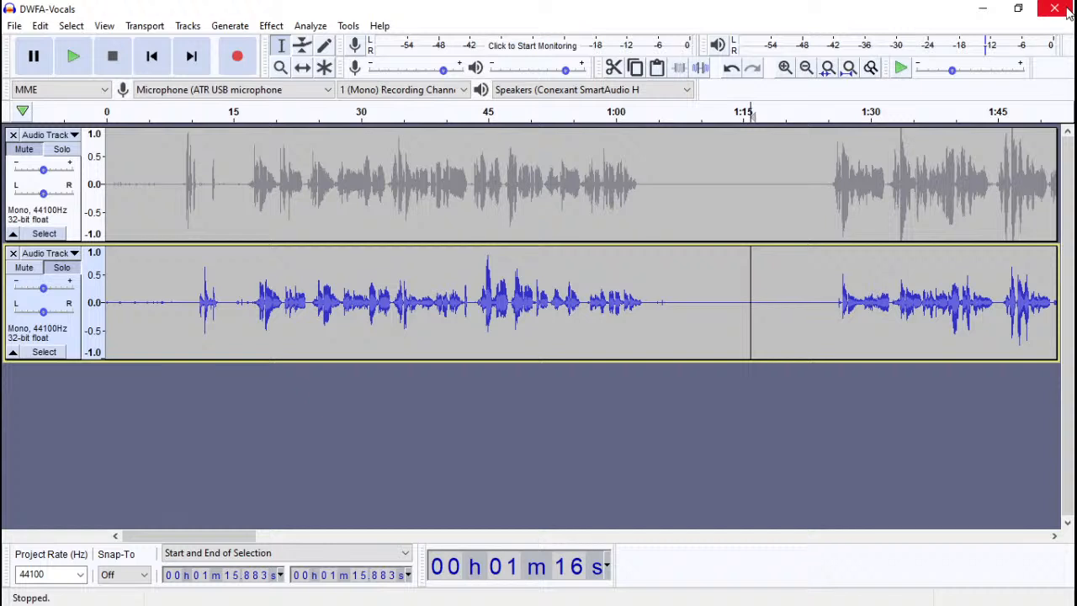
pyautogui.click(1065, 10)
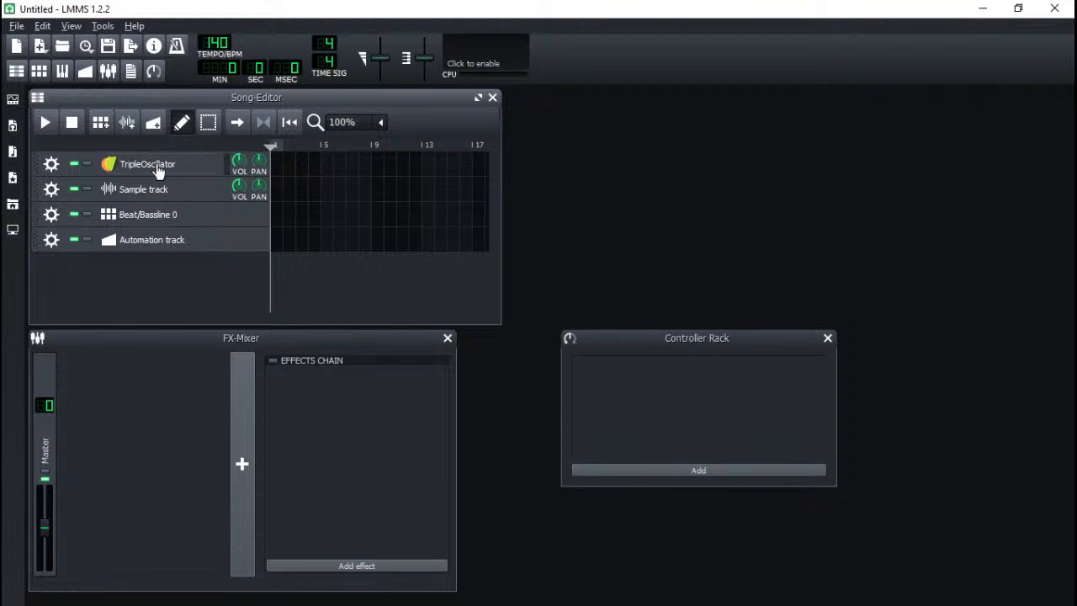
# - In LMMS, open the recent project DWFA.mmpz from the 5_MUSIC/DWFA folder
pyautogui.click(16, 26)
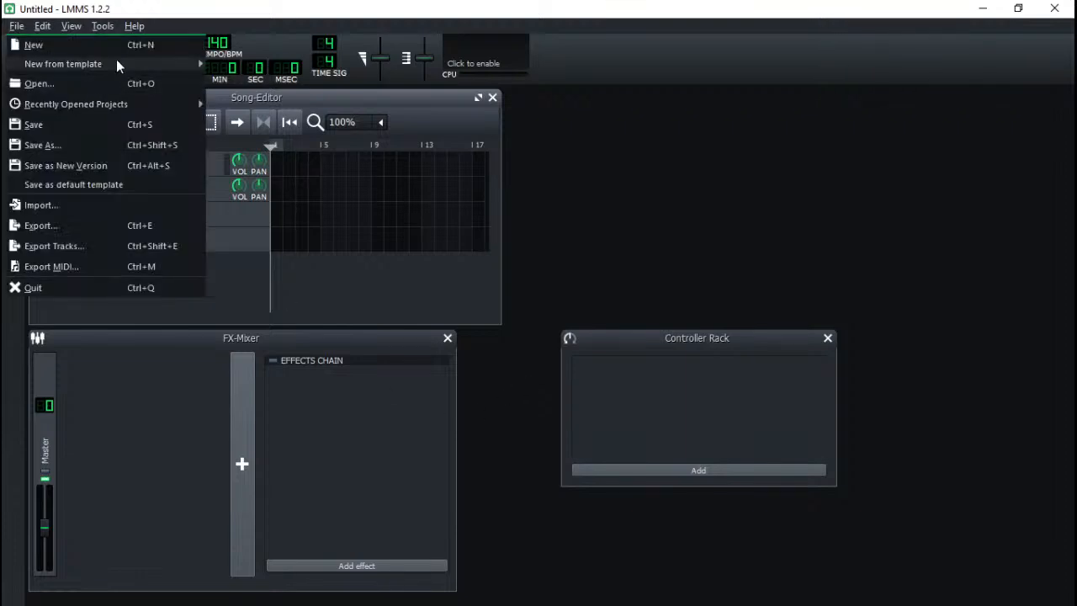
pyautogui.moveTo(149, 104)
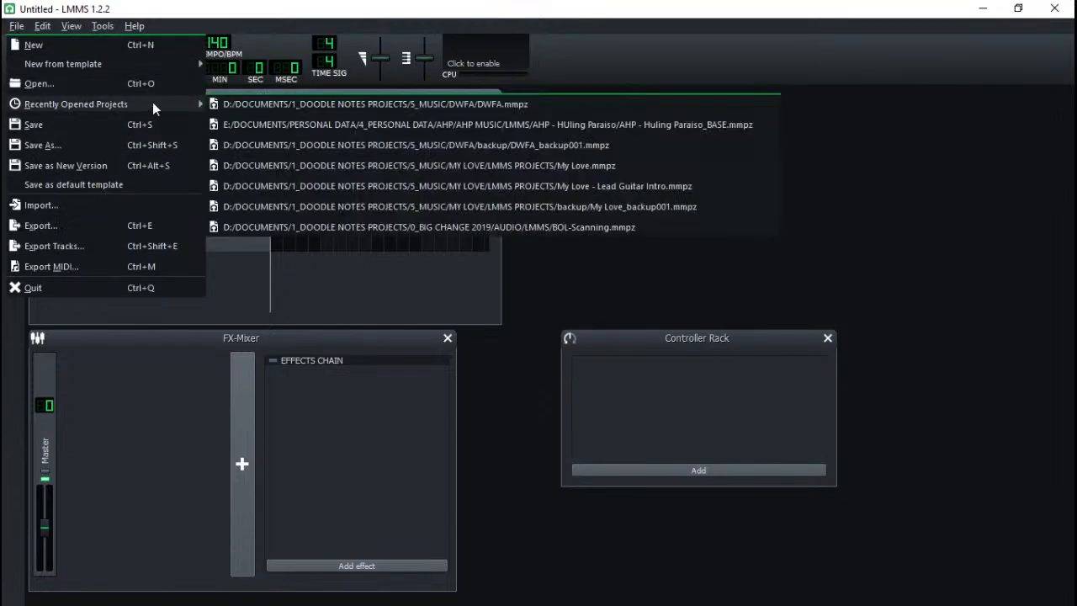
pyautogui.click(277, 103)
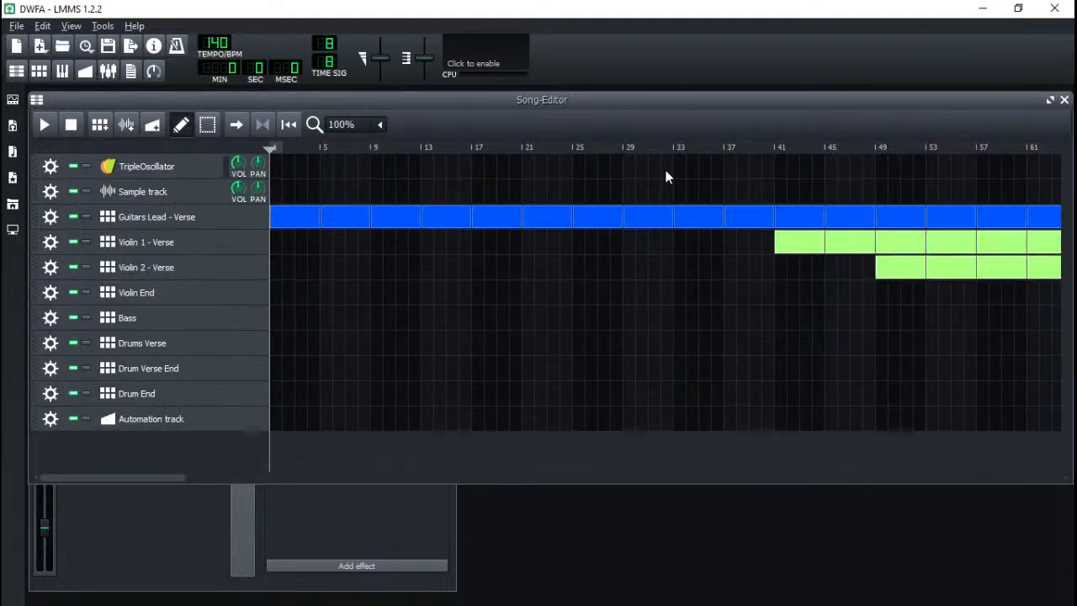
# - Show the whole arrangement at 25% zoom and play the song from just before the bass and drums enter
pyautogui.scroll(-2, 665, 294)
pyautogui.scroll(1, 566, 276)
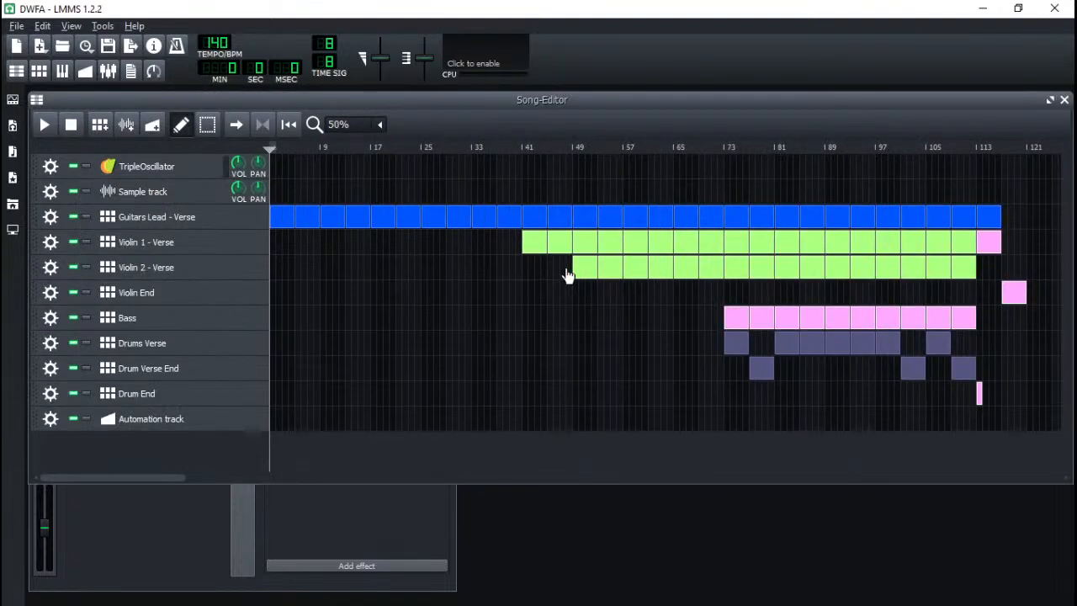
pyautogui.scroll(-1, 567, 276)
pyautogui.press('space')
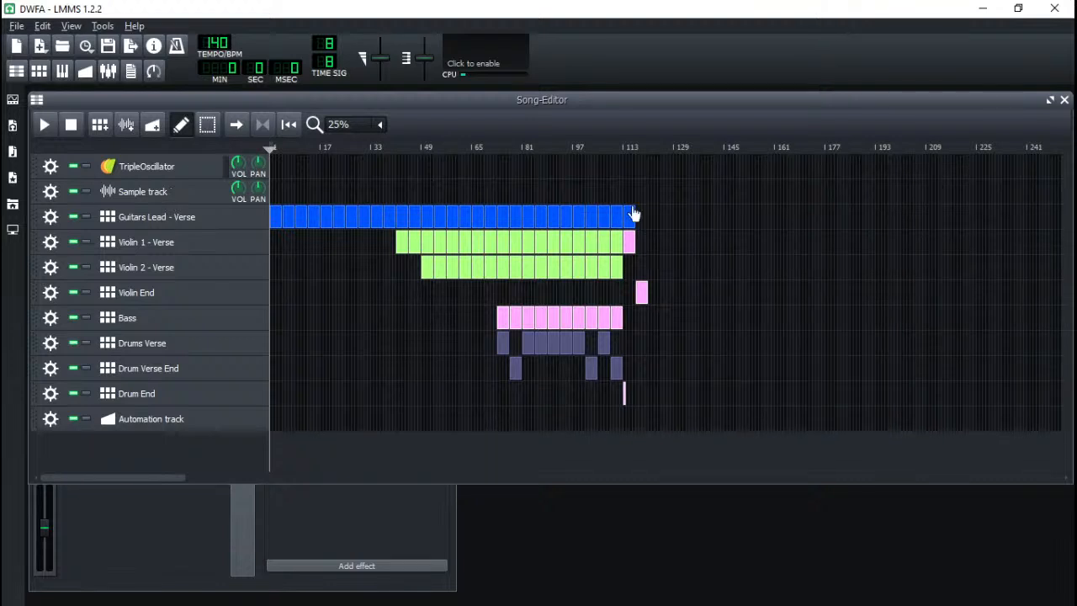
pyautogui.press('space')
pyautogui.click(491, 151)
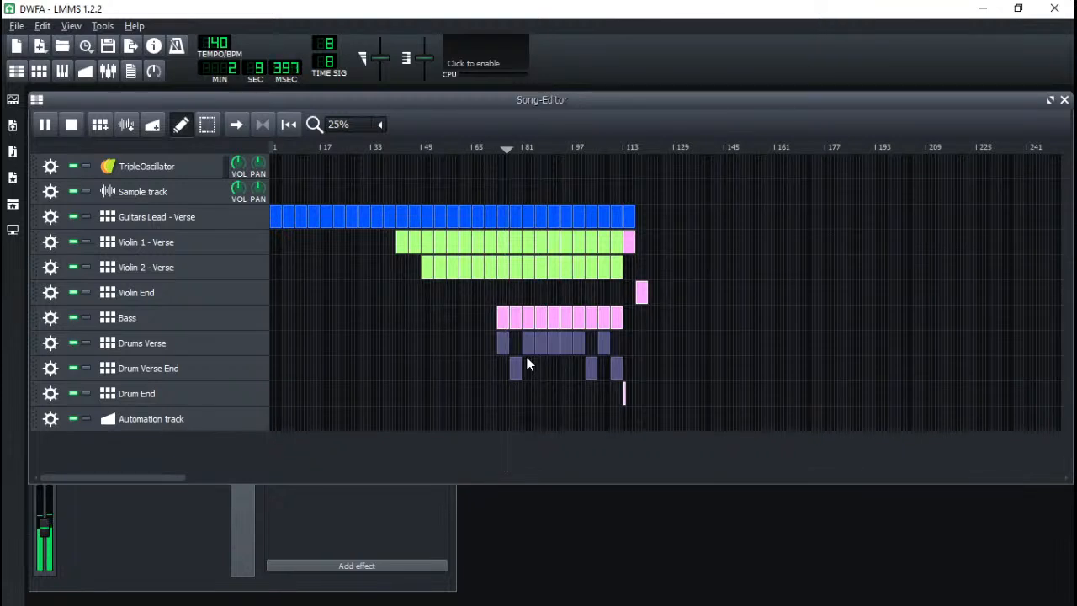
pyautogui.press('space')
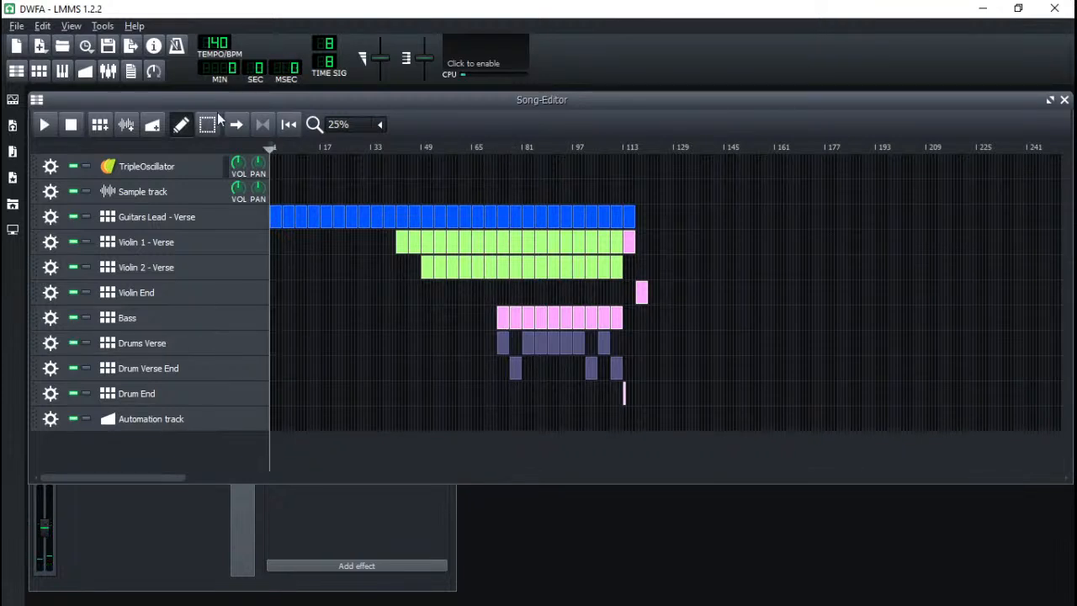
# - Examine the Drums Verse pattern's MT-PowerDrumKit notes in the piano roll and play them briefly
pyautogui.click(38, 70)
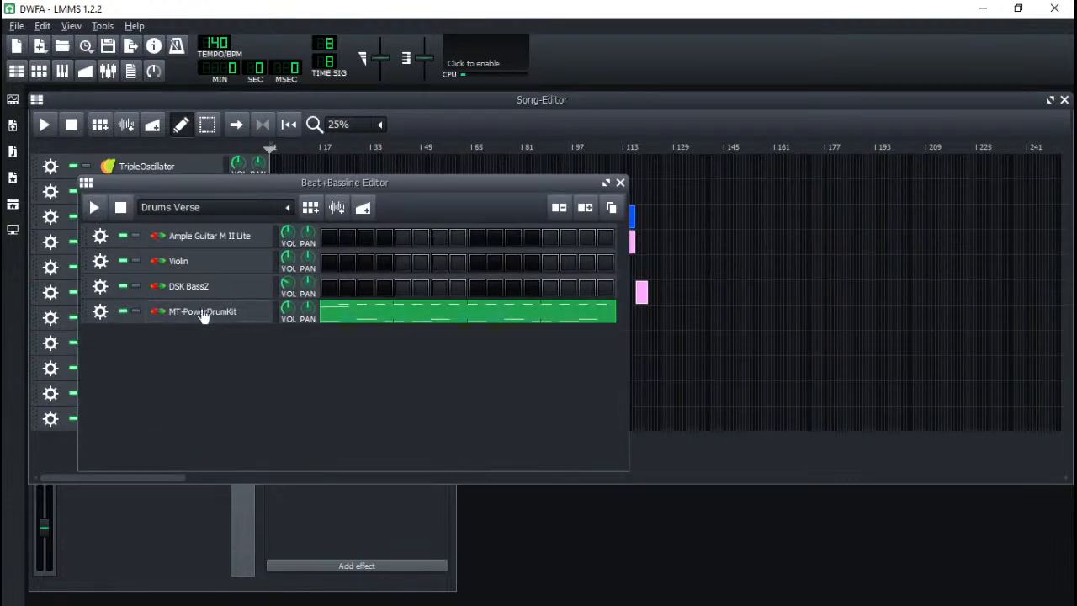
pyautogui.doubleClick(398, 314)
pyautogui.press('space')
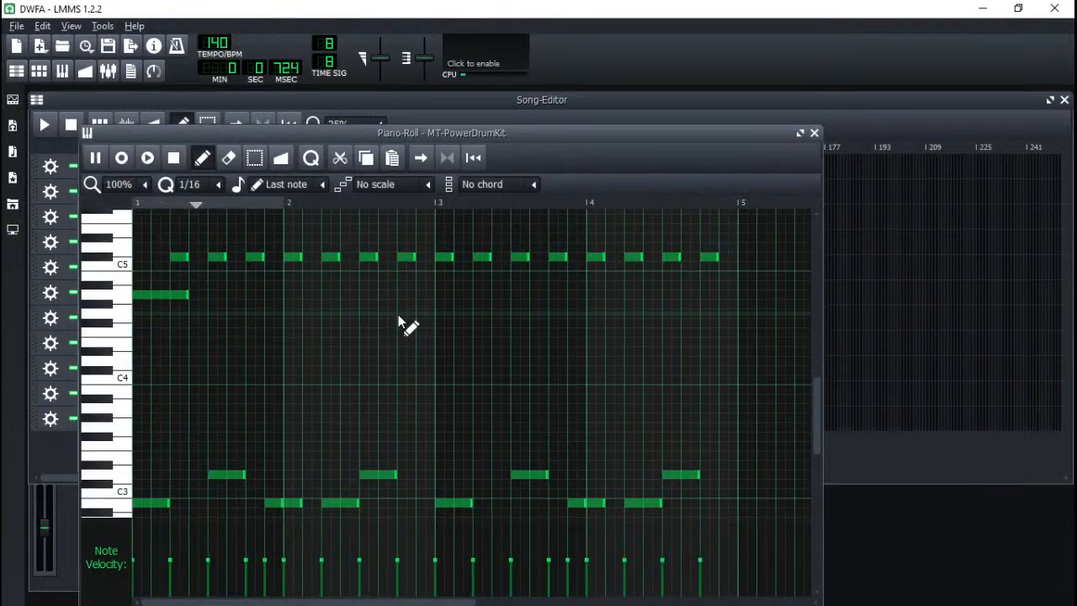
pyautogui.press('space')
pyautogui.click(813, 133)
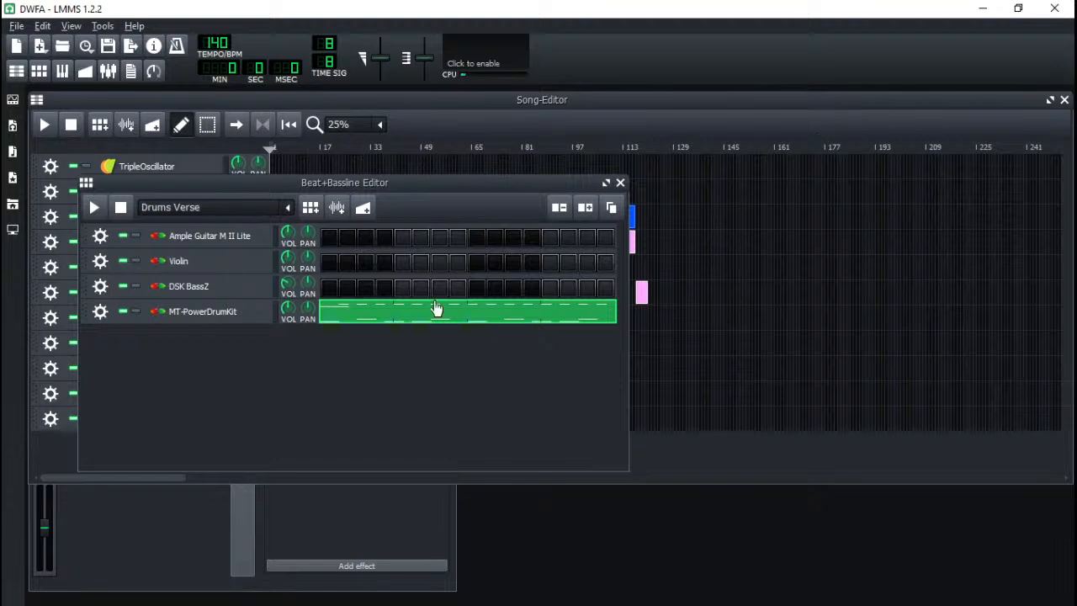
# - View the MT-PowerDrumKit plugin interface past its donation screen, and close the plugin and instrument windows
pyautogui.click(192, 319)
pyautogui.moveTo(945, 247); pyautogui.dragTo(404, 131)
pyautogui.click(453, 336)
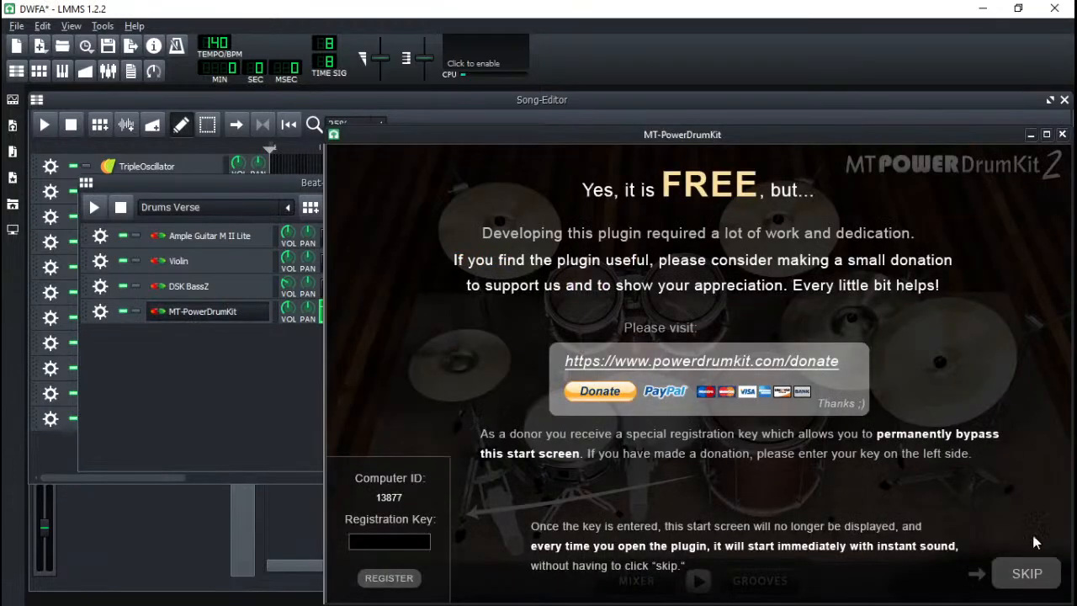
pyautogui.click(1020, 578)
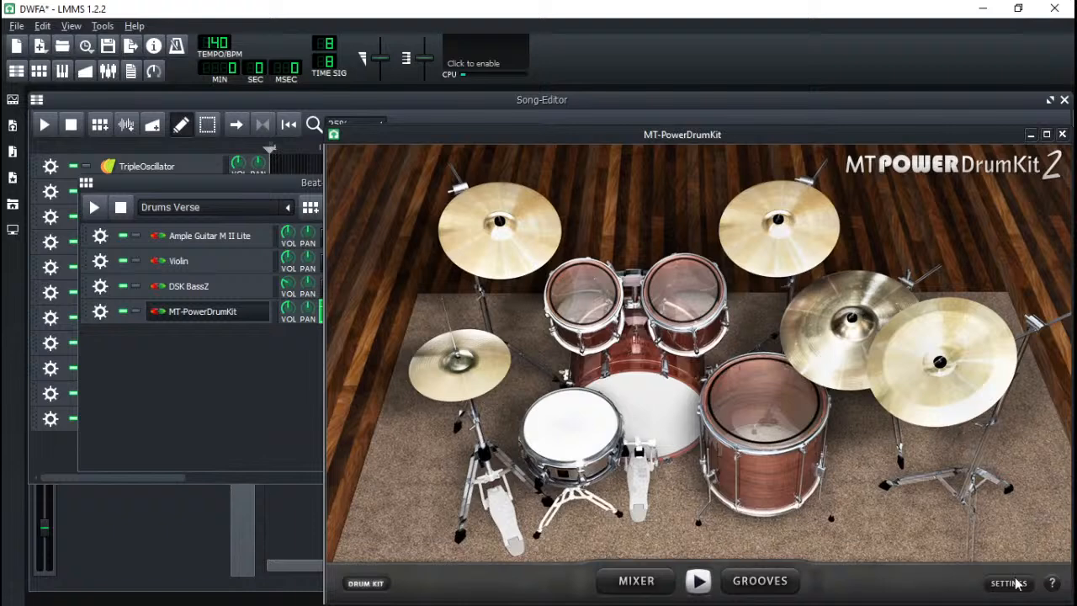
pyautogui.click(1062, 135)
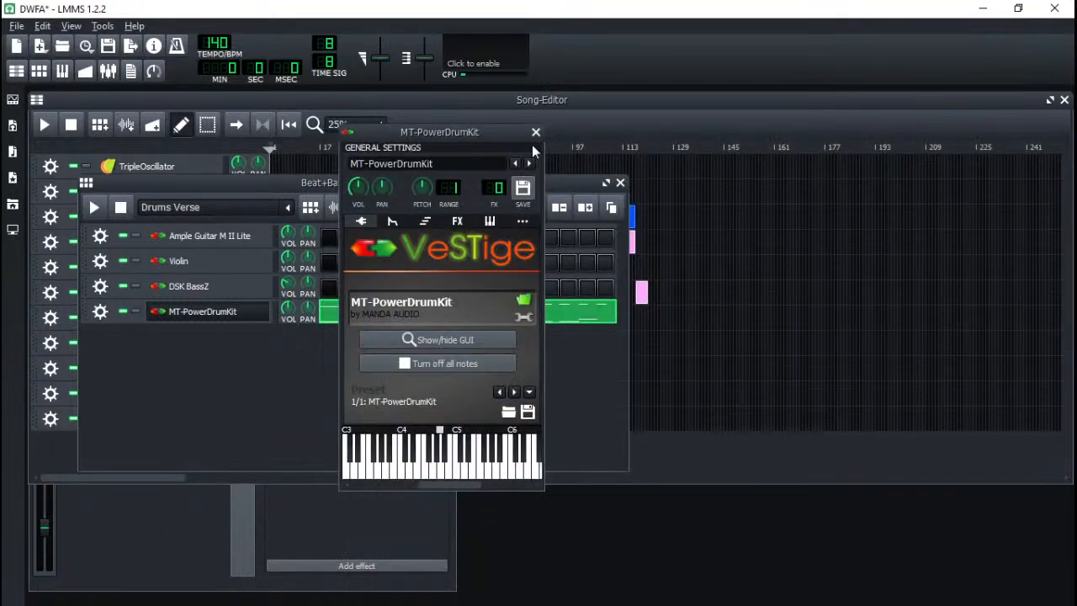
pyautogui.click(536, 132)
# - Return to the Song-Editor and listen twice to the section where the bass and drums come in
pyautogui.click(574, 100)
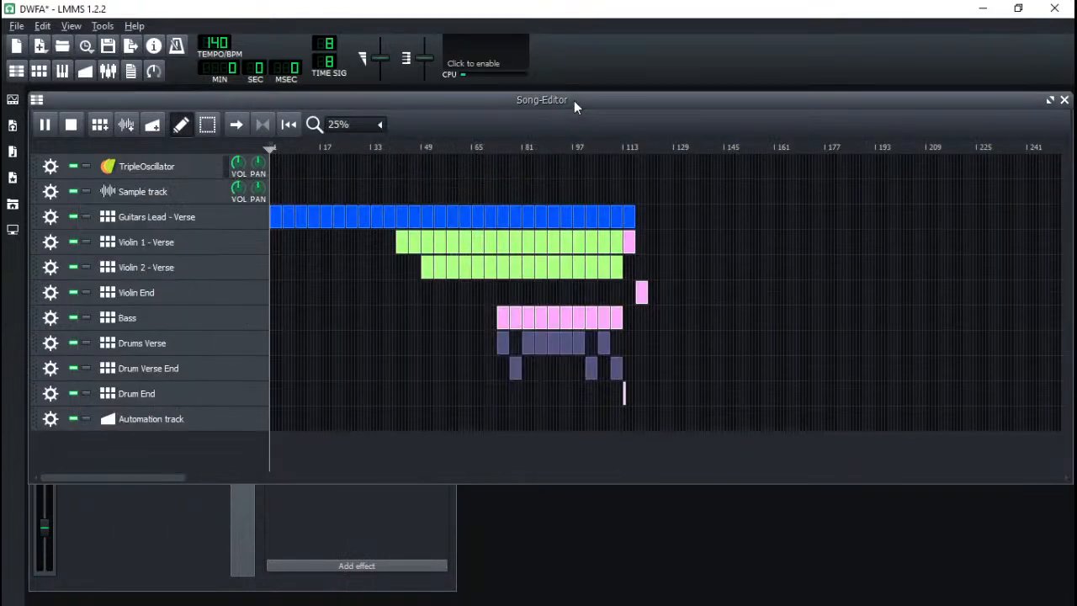
pyautogui.click(494, 148)
pyautogui.press('space')
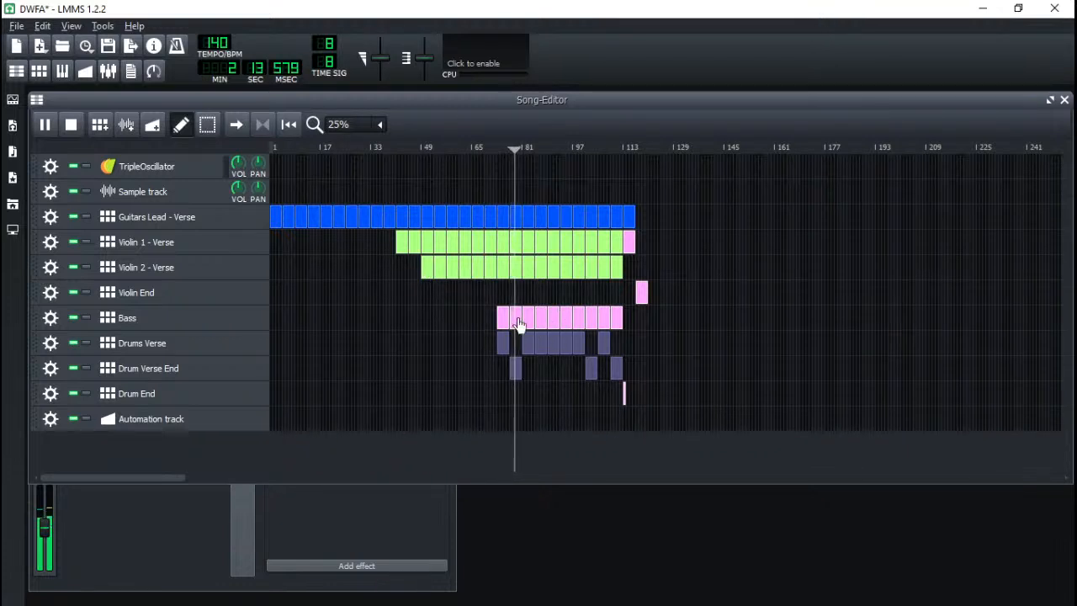
pyautogui.press('space')
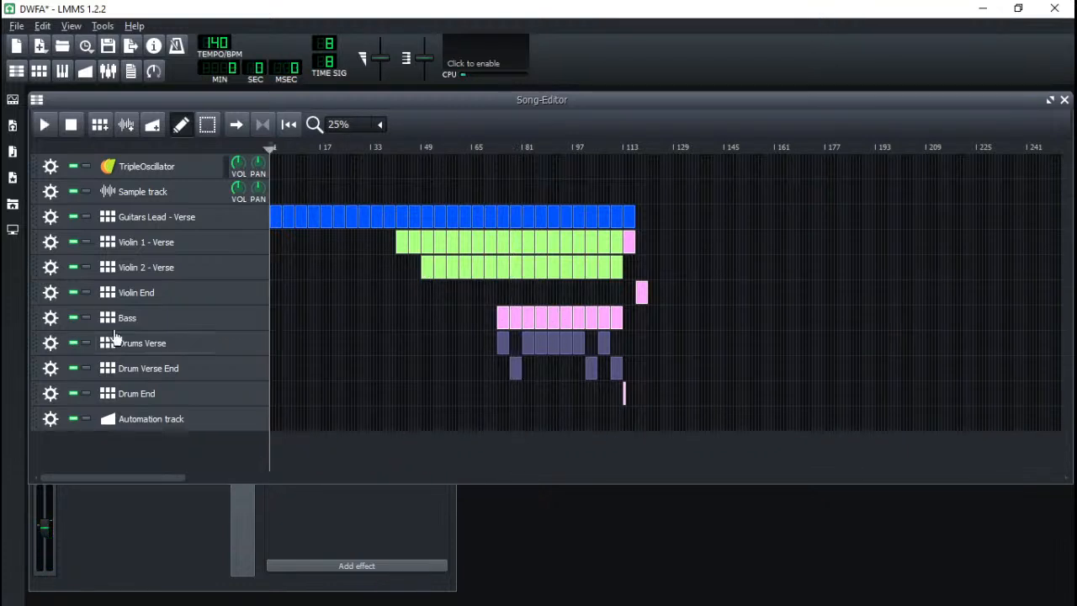
pyautogui.click(488, 144)
pyautogui.press('space')
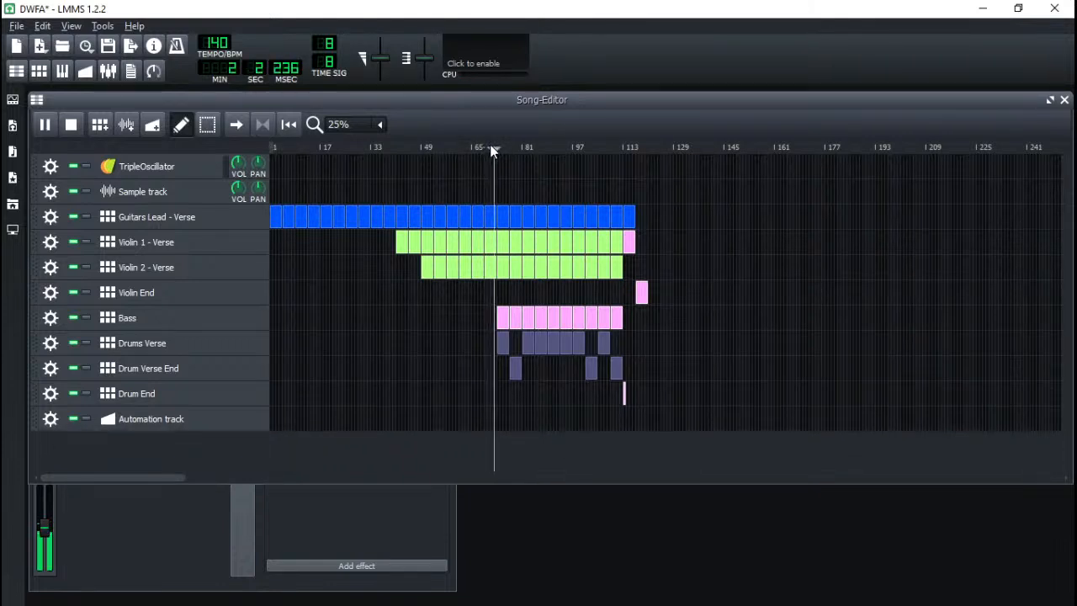
pyautogui.press('space')
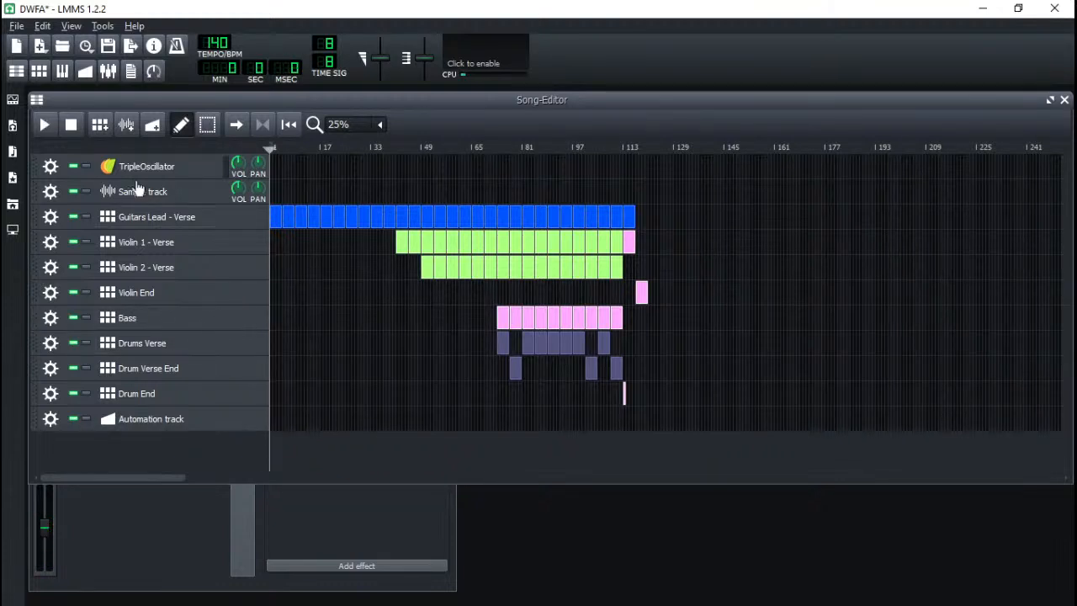
# - Examine the Bass pattern's DSK BassZ notes in the piano roll and sound the key of its first note
pyautogui.click(39, 71)
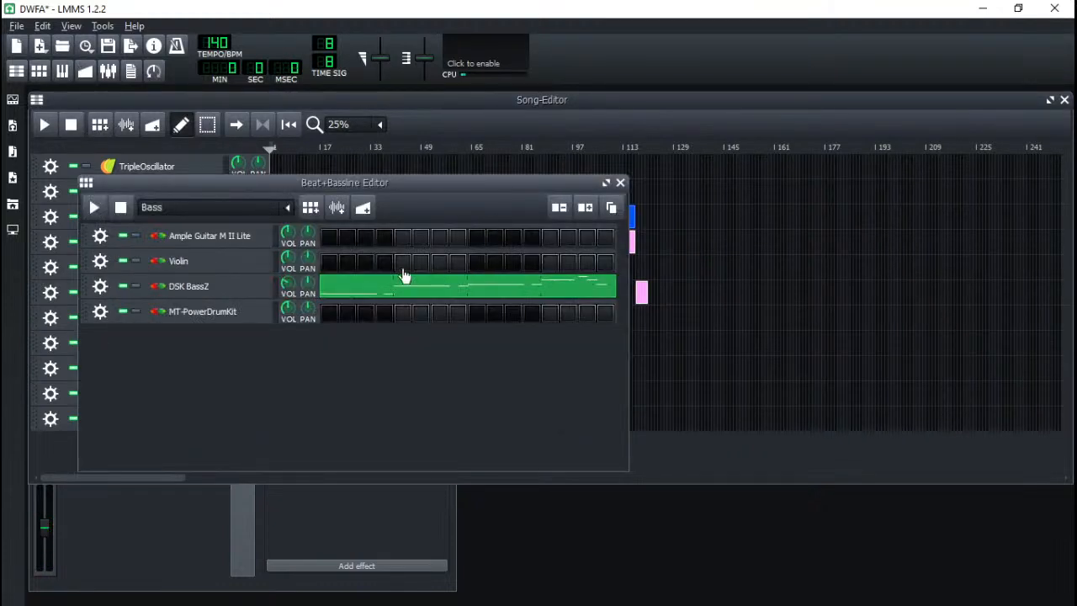
pyautogui.doubleClick(361, 291)
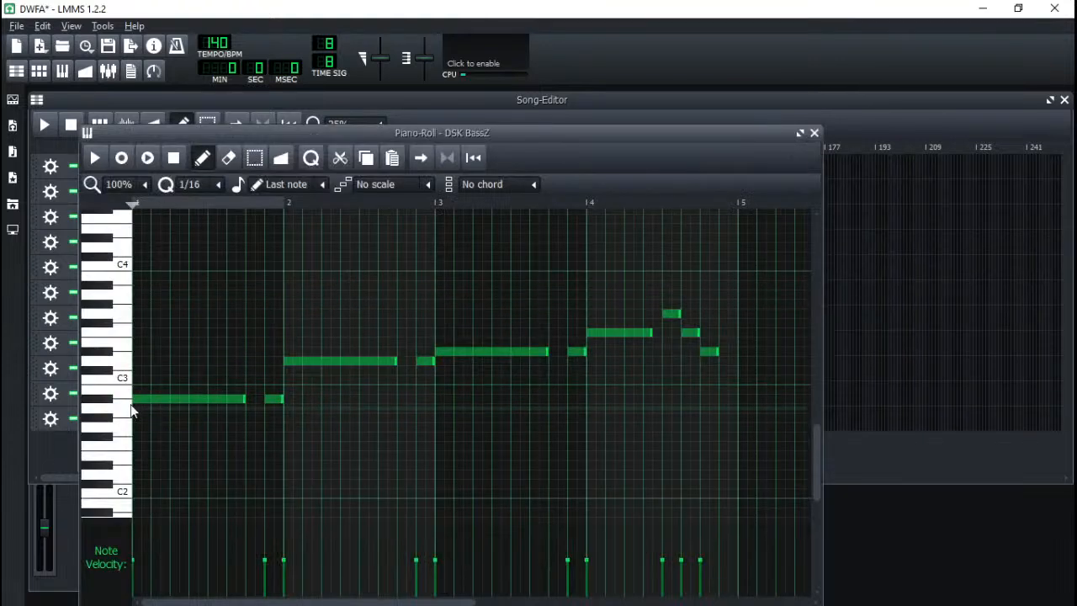
pyautogui.click(100, 399)
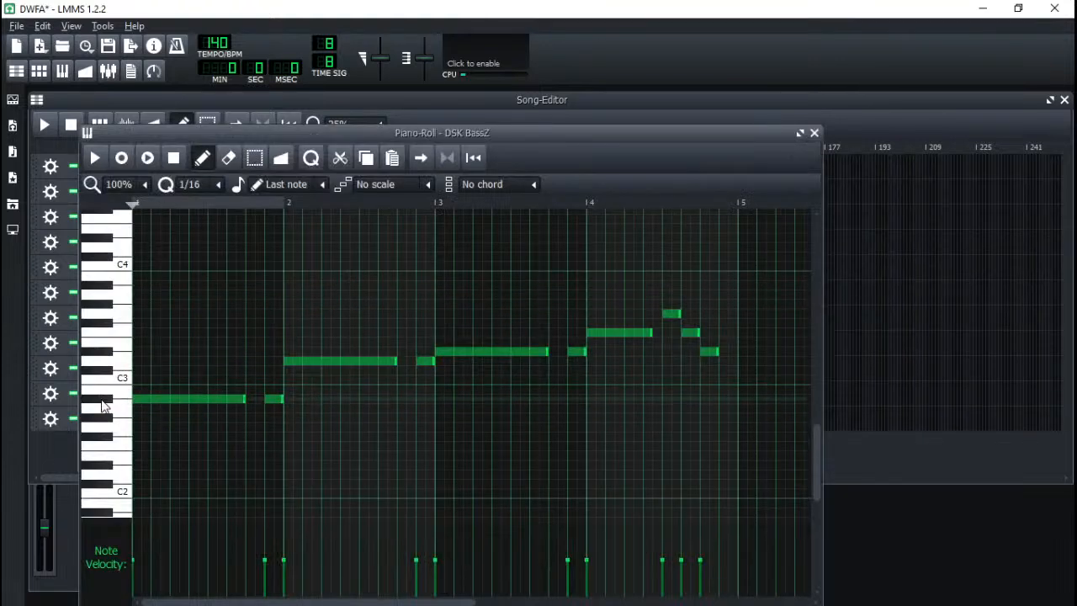
pyautogui.click(813, 135)
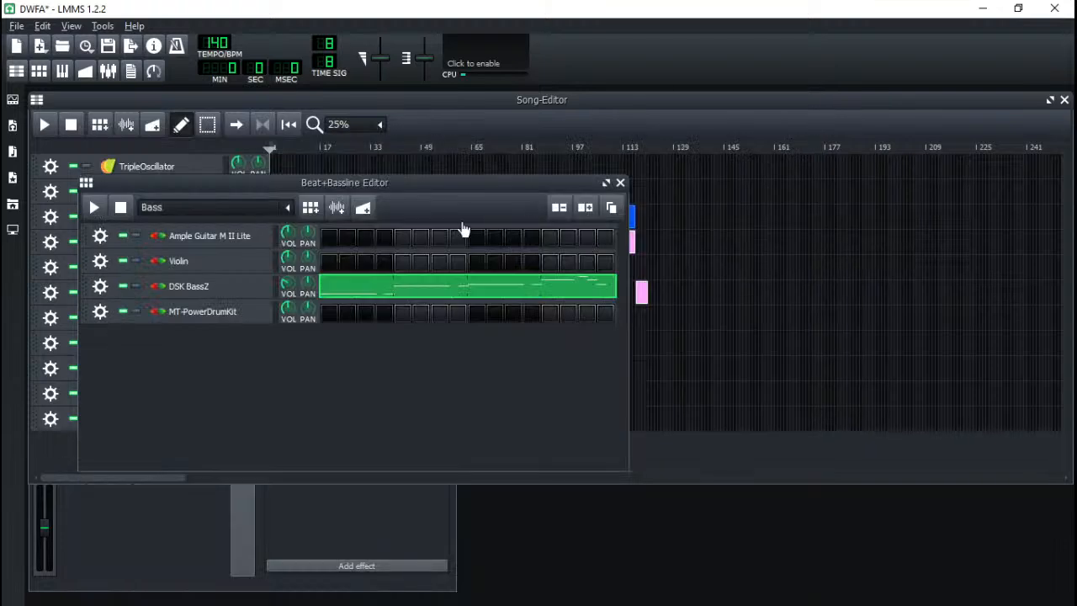
# - Browse the 1_INSTRUMENTS plugin folder from the DSK BassZ instrument without loading another plugin, and close the instrument window
pyautogui.click(211, 289)
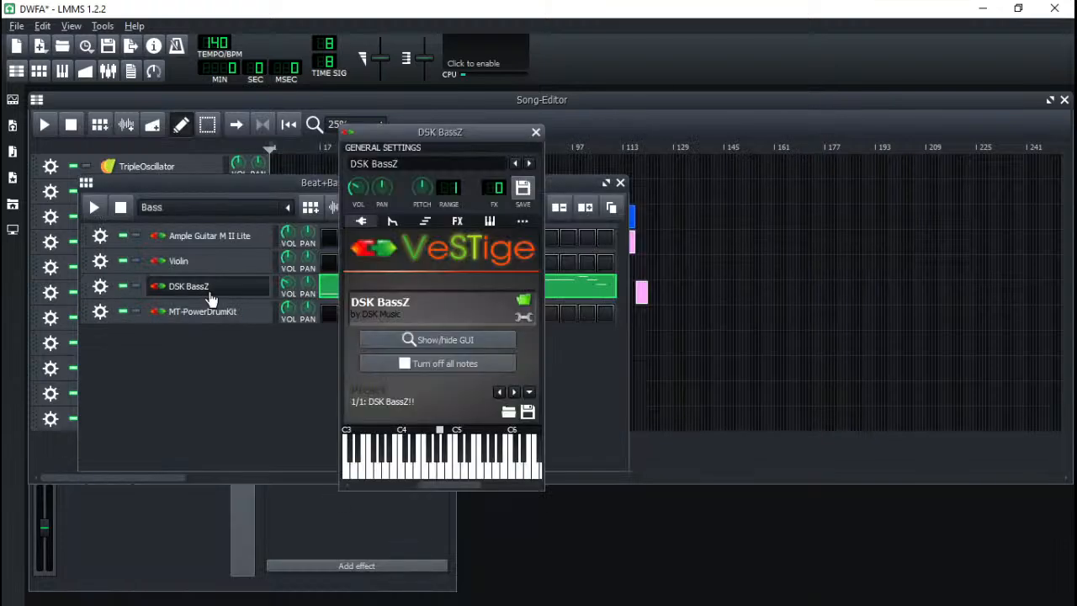
pyautogui.click(522, 303)
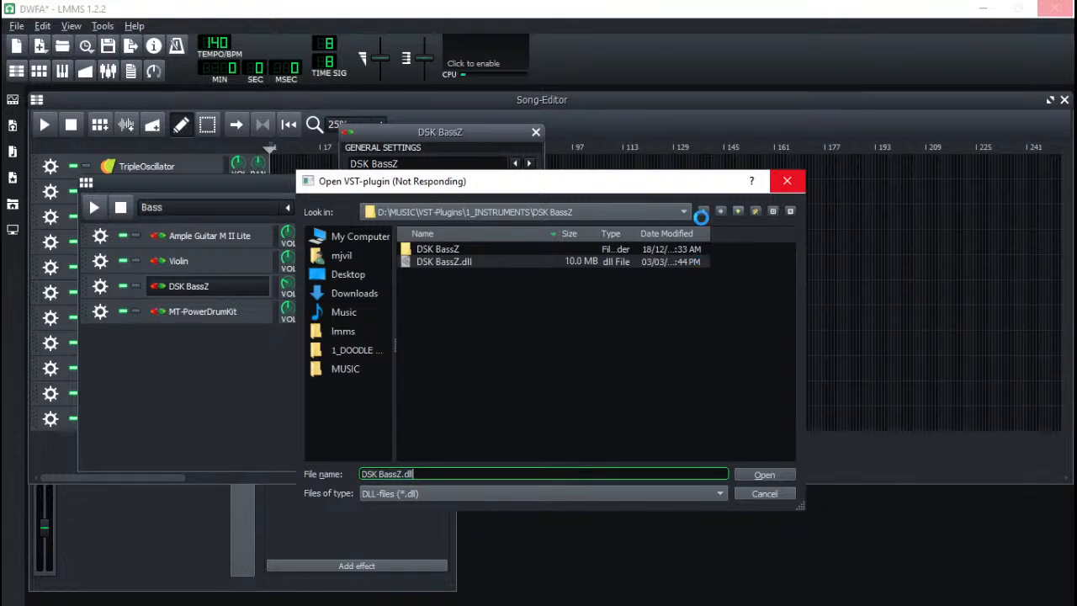
pyautogui.click(732, 213)
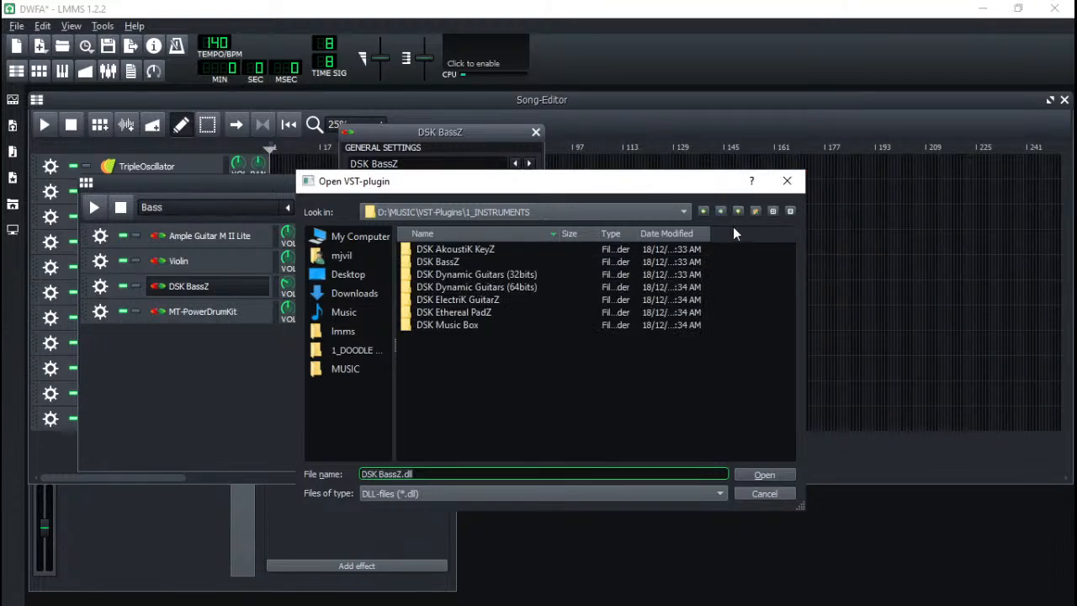
pyautogui.click(786, 180)
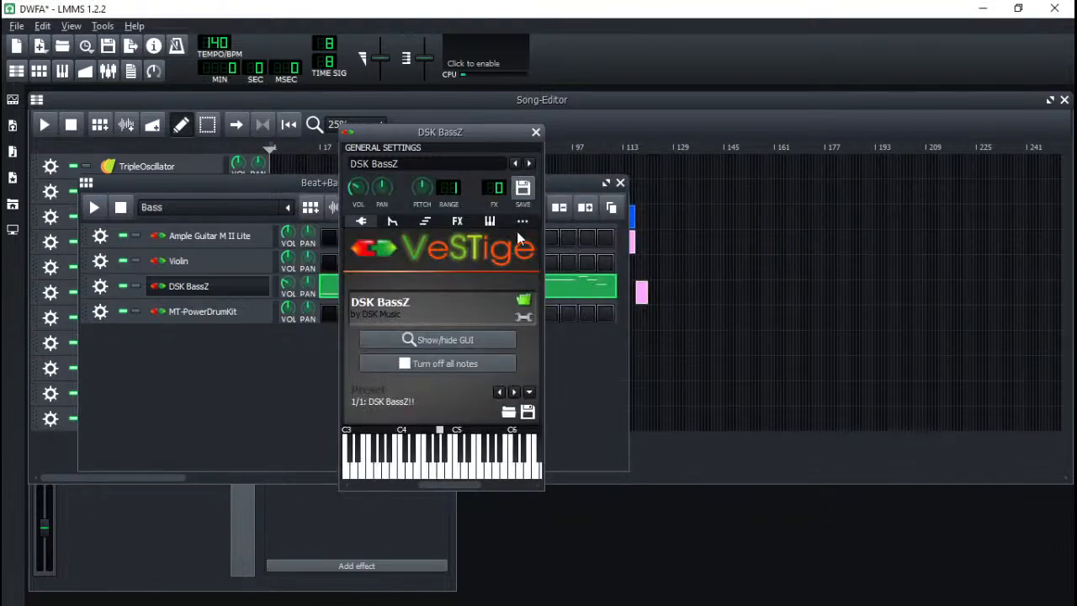
pyautogui.click(536, 132)
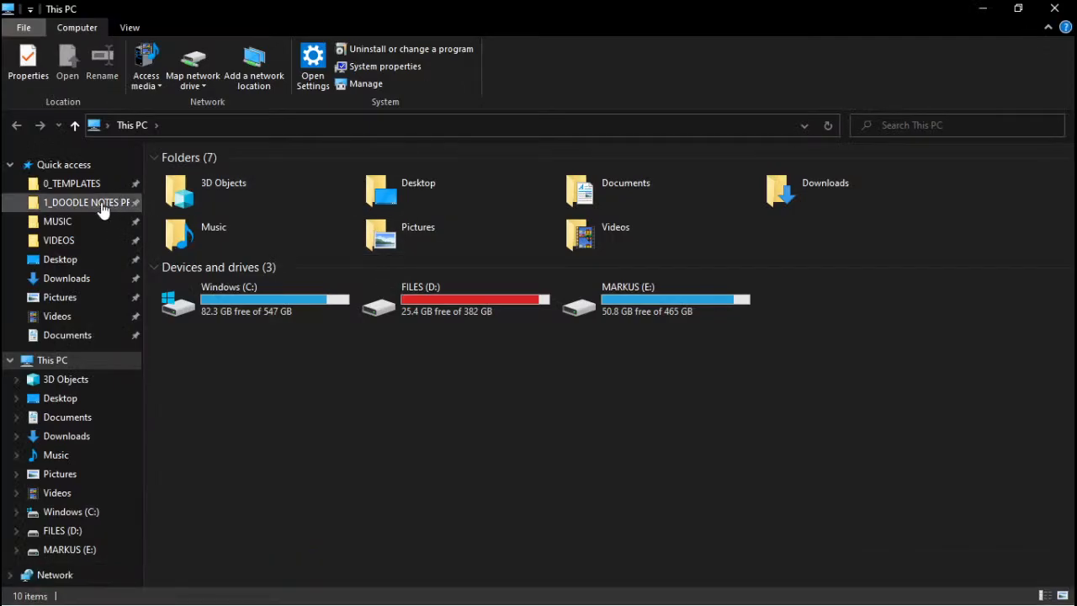
# - Browse to the 1_INSTRUMENTS folder inside MUSIC\VST-Plugins on the D: drive
pyautogui.click(76, 277)
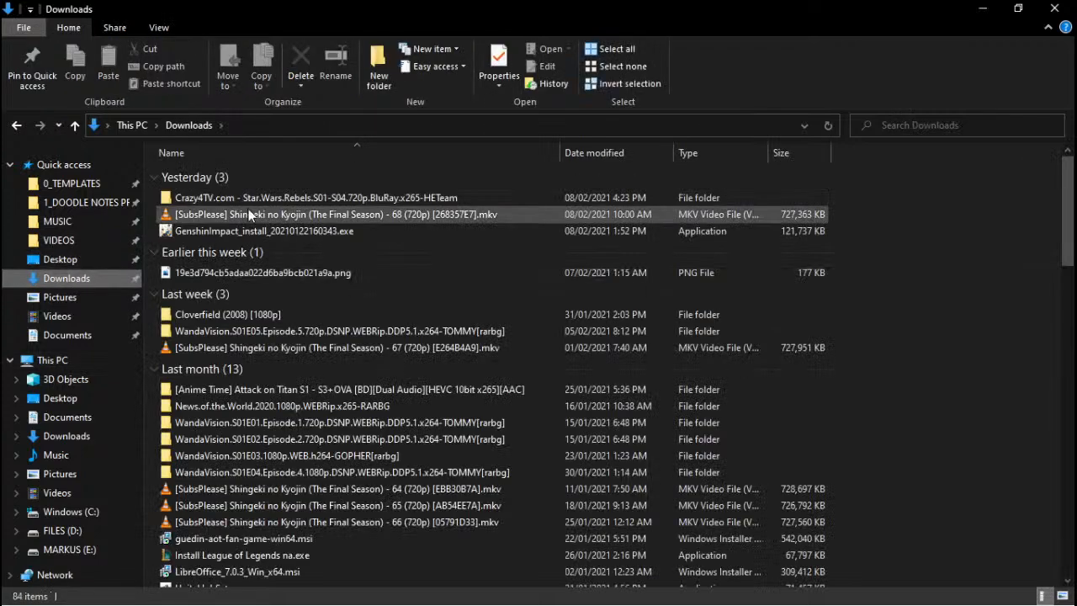
pyautogui.scroll(-3, 250, 289)
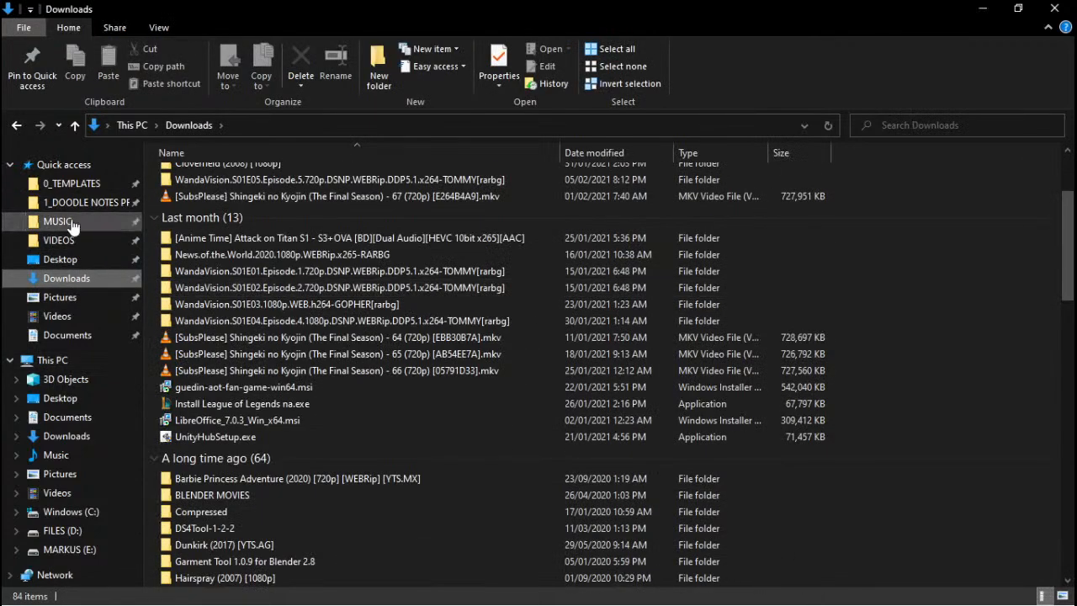
pyautogui.click(61, 221)
pyautogui.doubleClick(216, 252)
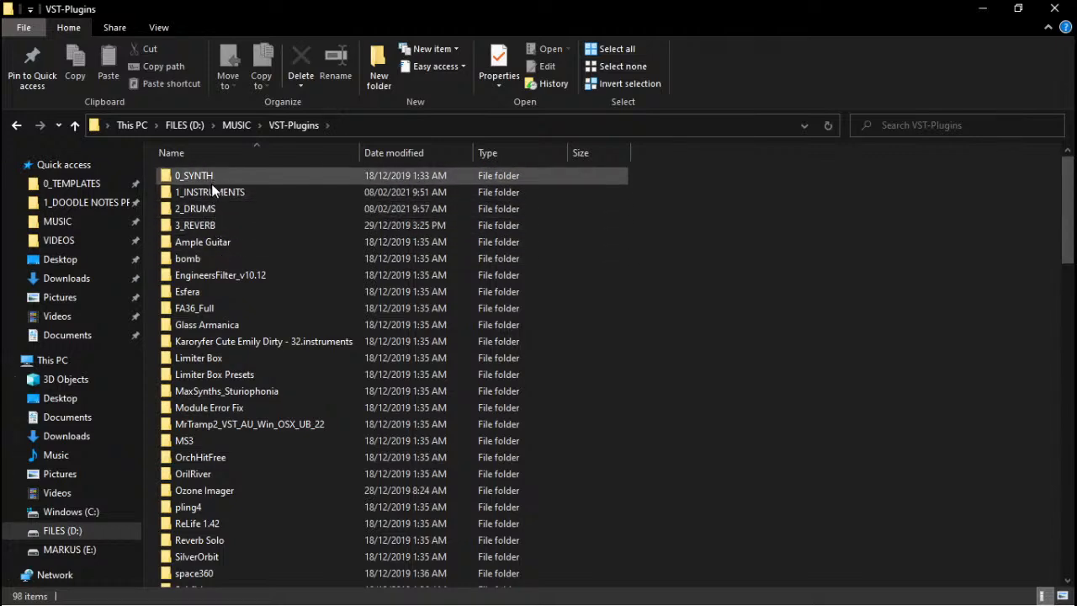
pyautogui.doubleClick(209, 218)
pyautogui.click(295, 126)
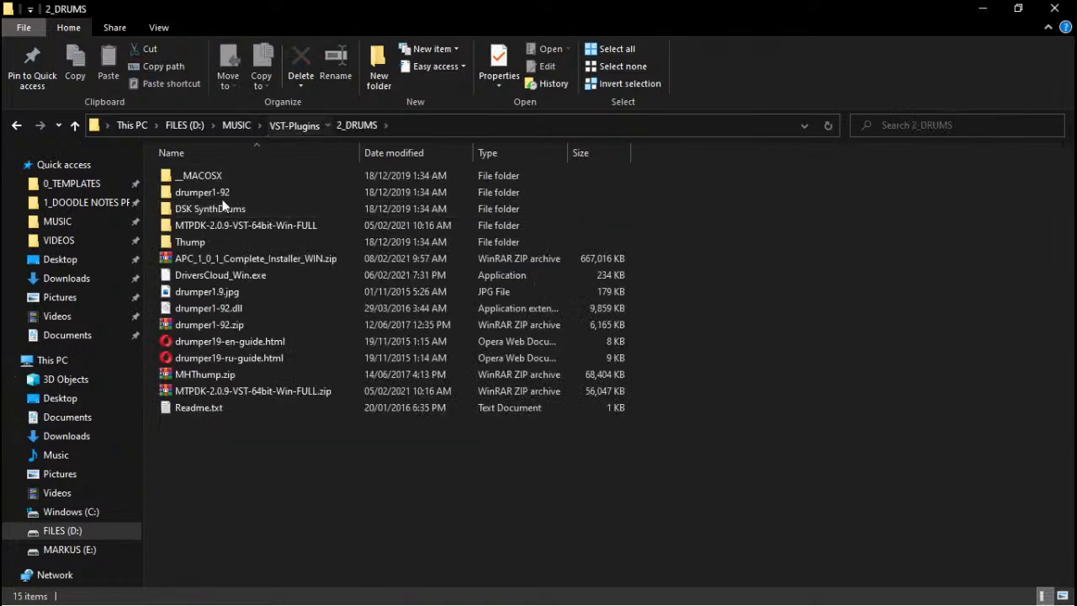
pyautogui.doubleClick(222, 192)
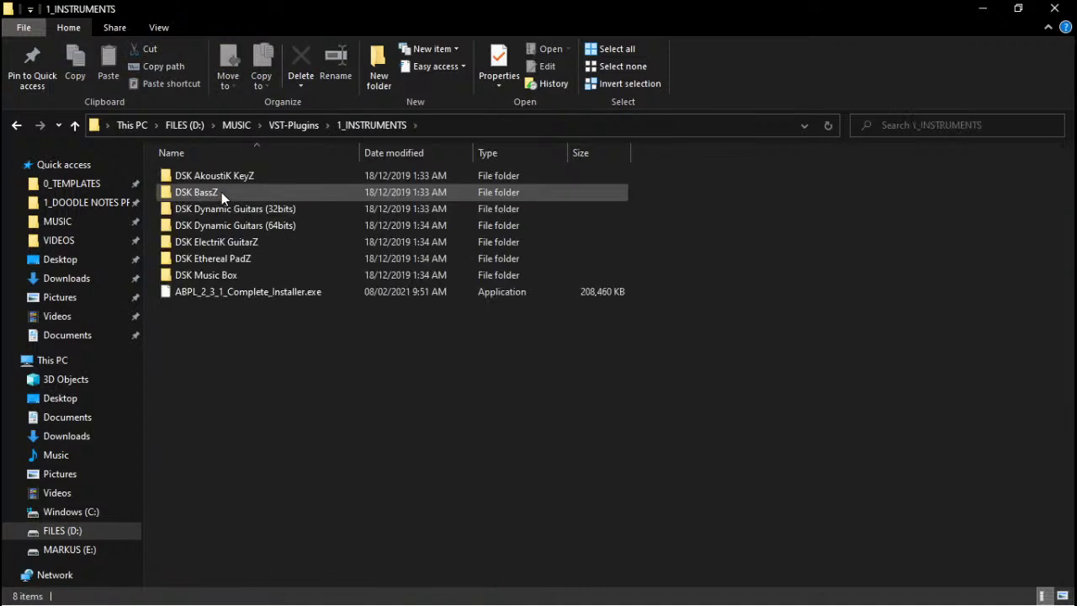
# - Extract ABPL_2_3_1_Complete_Installer.exe into its own ABPL_2_3_1_Complete_Installer folder
pyautogui.click(243, 295)
pyautogui.doubleClick(243, 294)
pyautogui.rightClick(285, 295)
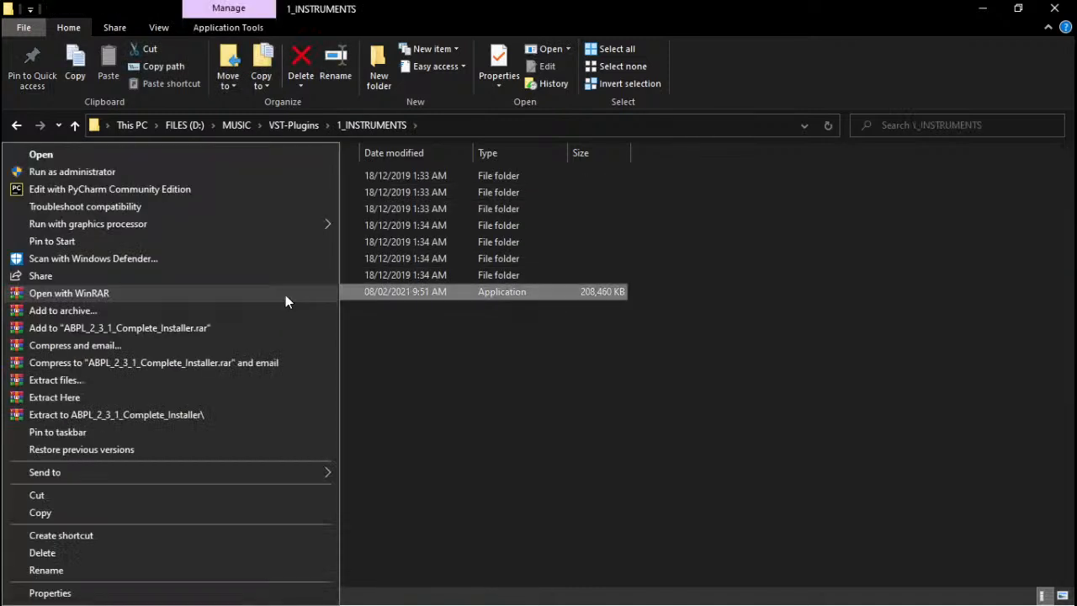
pyautogui.click(150, 402)
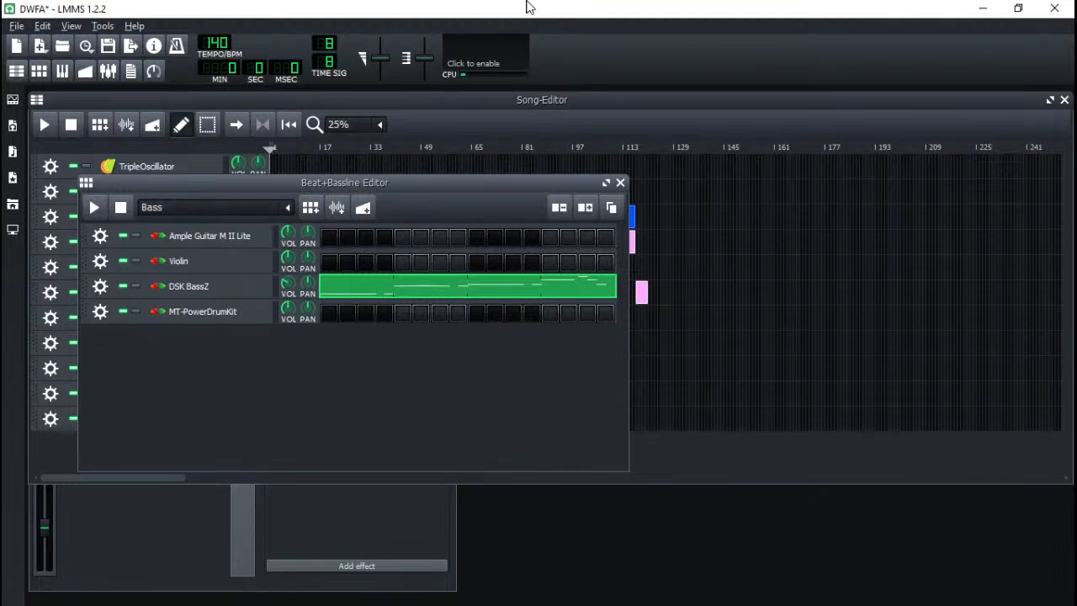
# - Switch to LMMS and save the DWFA project, leaving the DSK BassZ instrument window closed
pyautogui.hotkey('ctrl', 's')
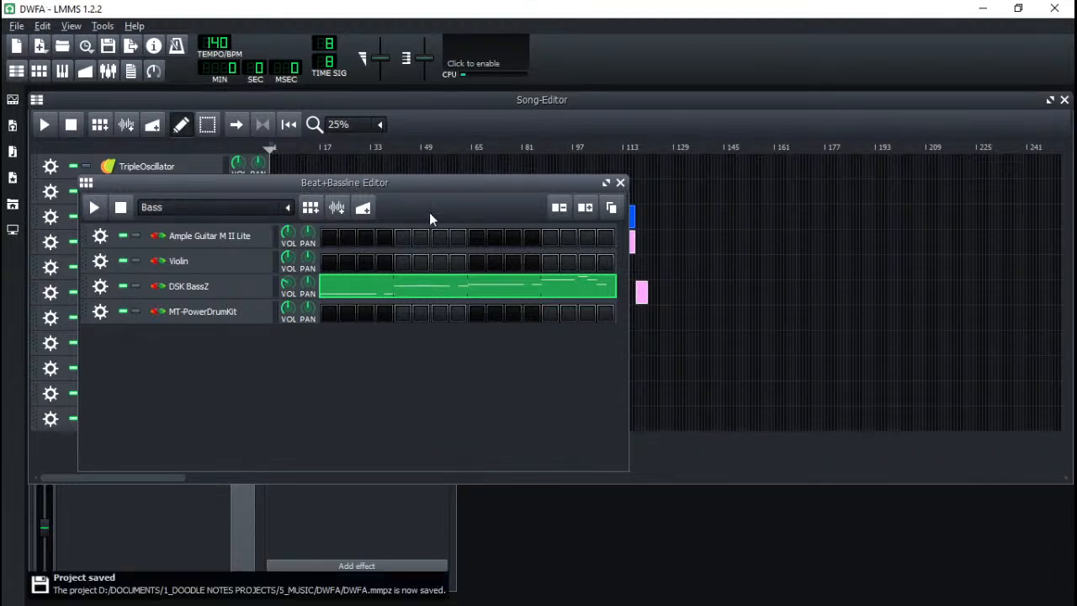
pyautogui.click(173, 290)
pyautogui.click(535, 132)
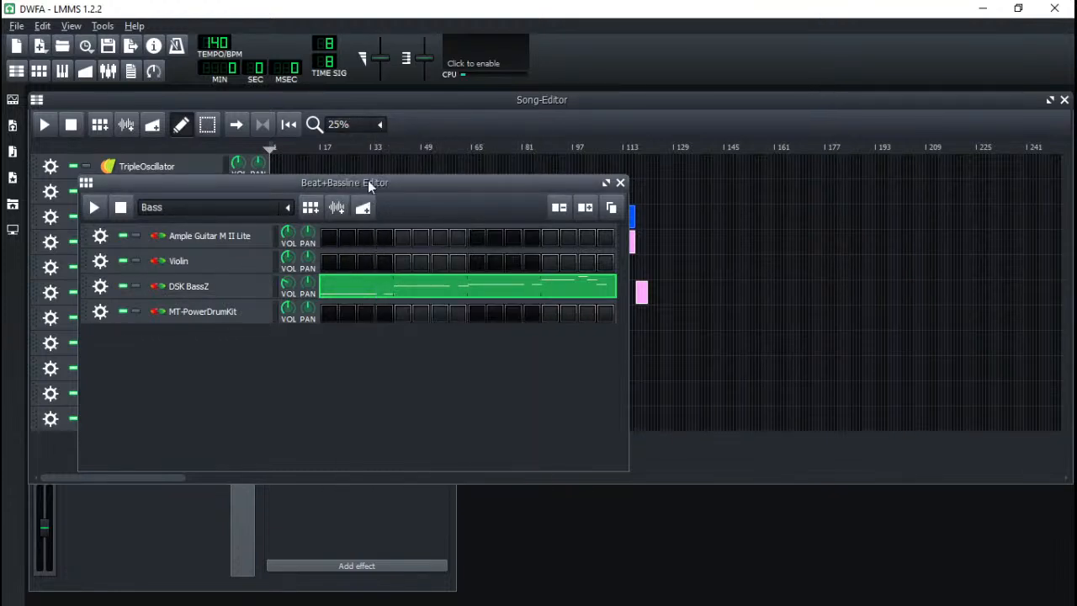
# - Play the Bass pattern and view the DSK BassZ instrument and its plugin file location without loading another plugin
pyautogui.click(93, 208)
pyautogui.click(203, 288)
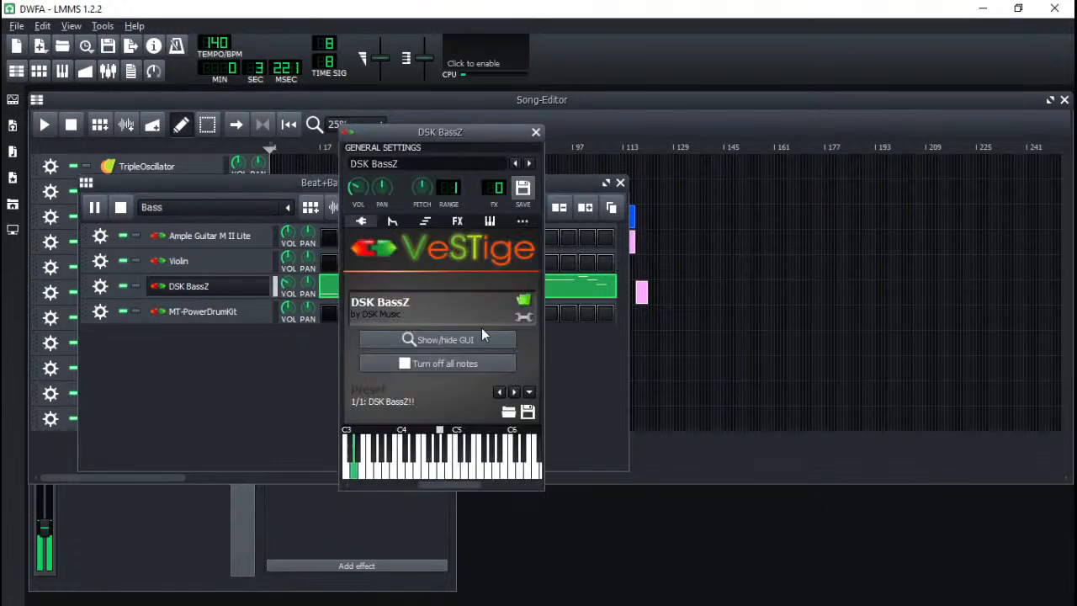
pyautogui.click(524, 300)
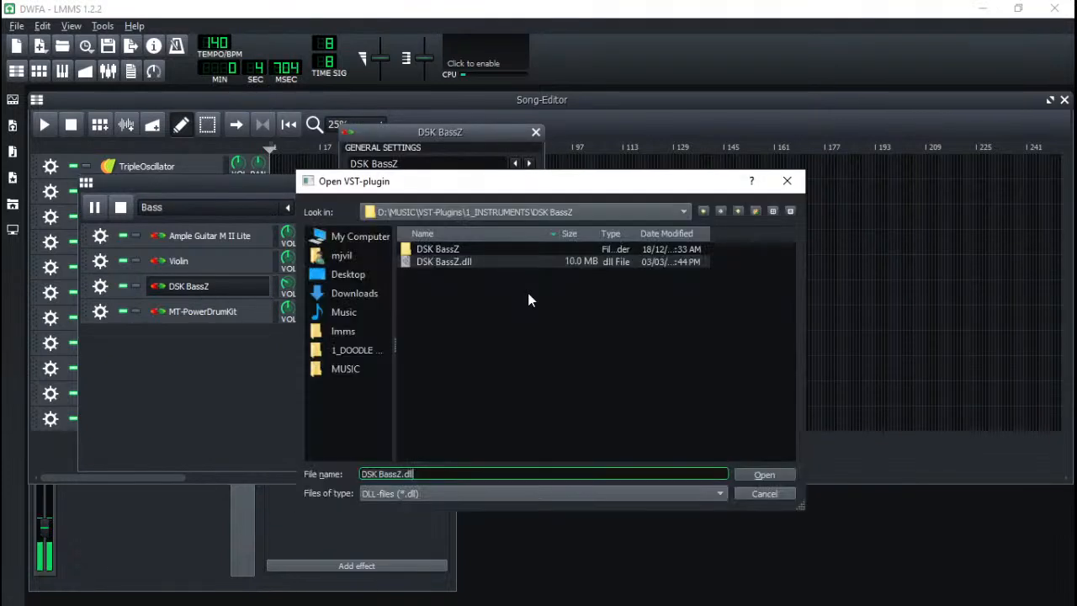
pyautogui.click(791, 179)
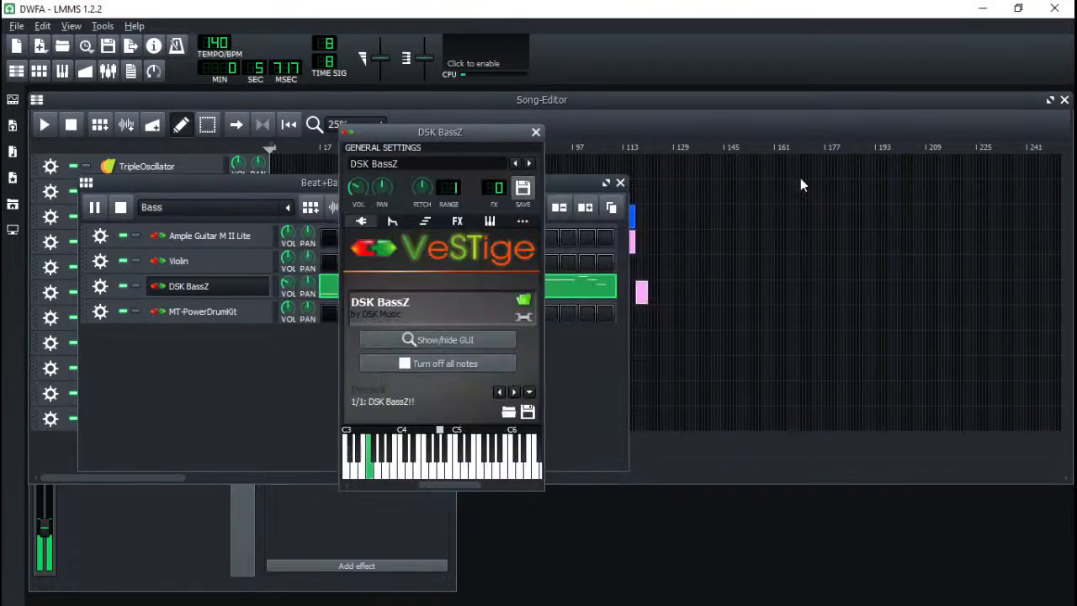
pyautogui.click(535, 131)
# - View the DSK BassZ notes in the piano roll during playback, close it and stop the Bass pattern
pyautogui.click(336, 298)
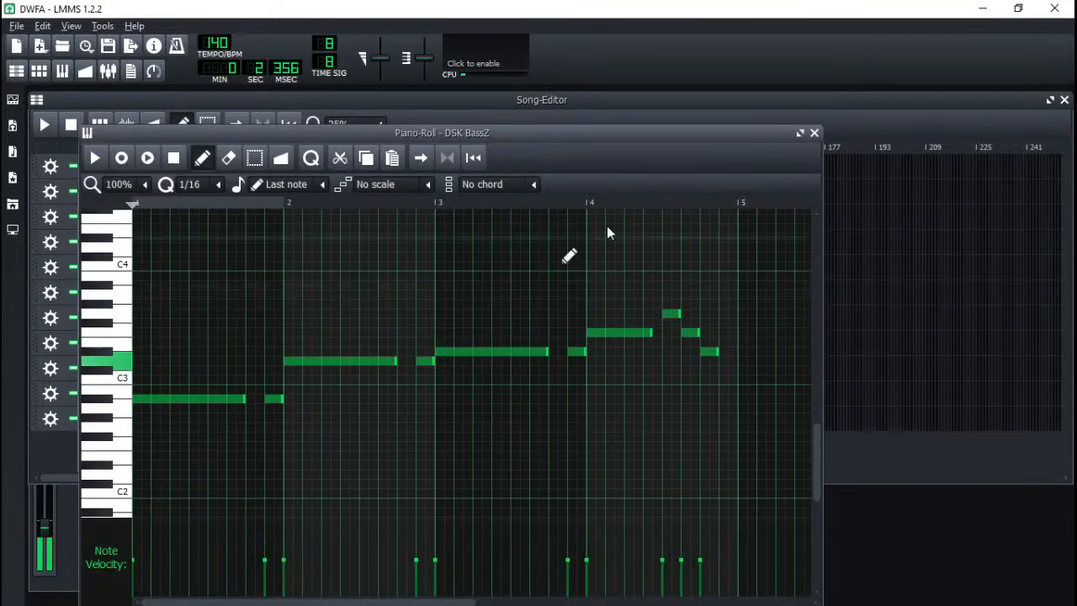
pyautogui.click(813, 132)
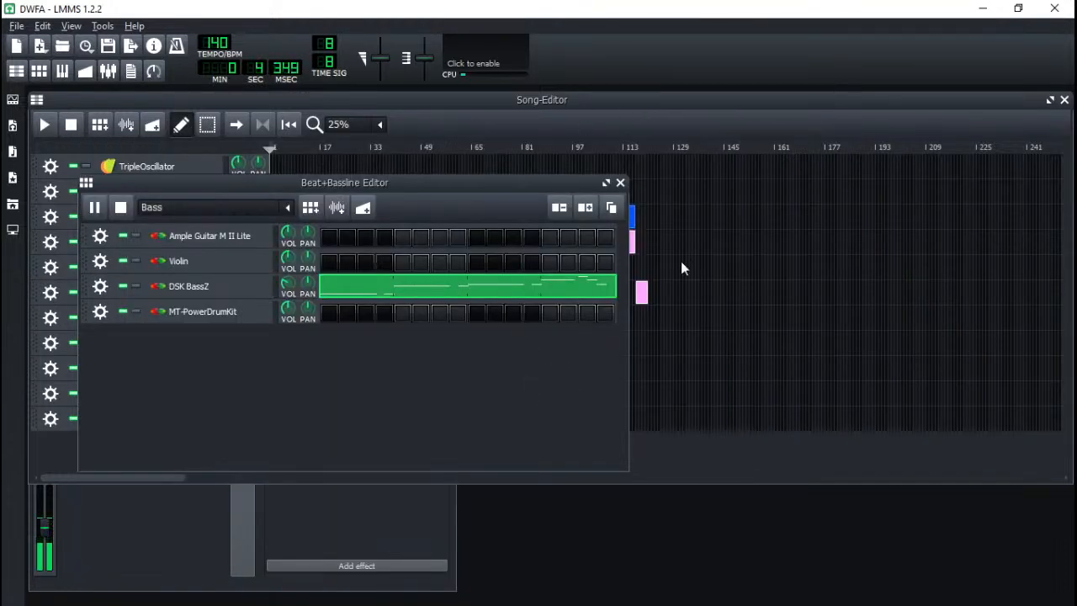
pyautogui.click(456, 189)
pyautogui.press('space')
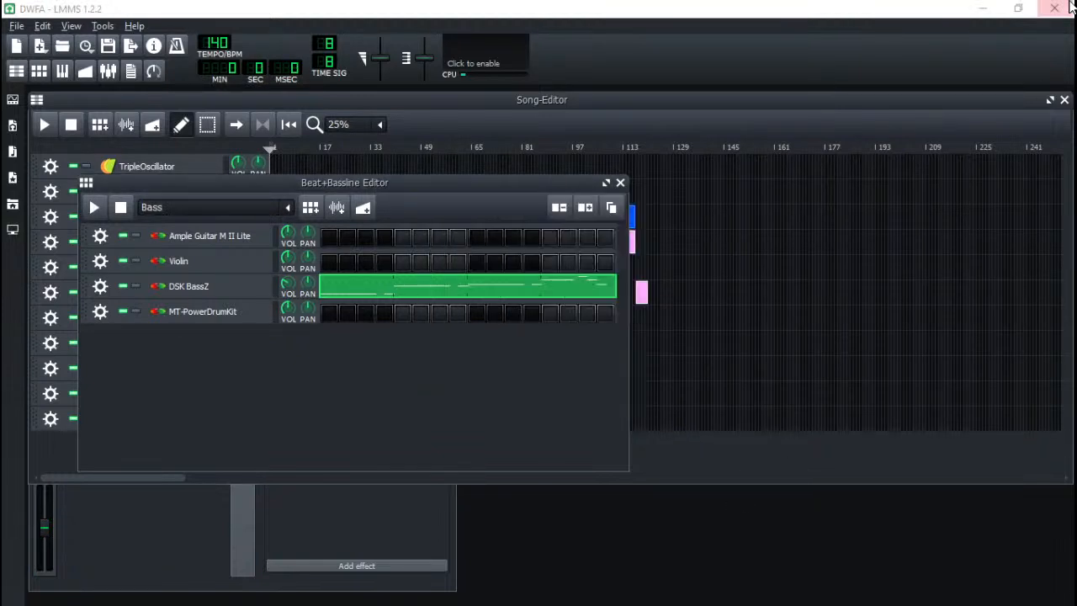
# - Switch back to File Explorer and delete the original ABPL_2_3_1_Complete_Installer.exe from 1_INSTRUMENTS
pyautogui.click(993, 15)
pyautogui.click(257, 322)
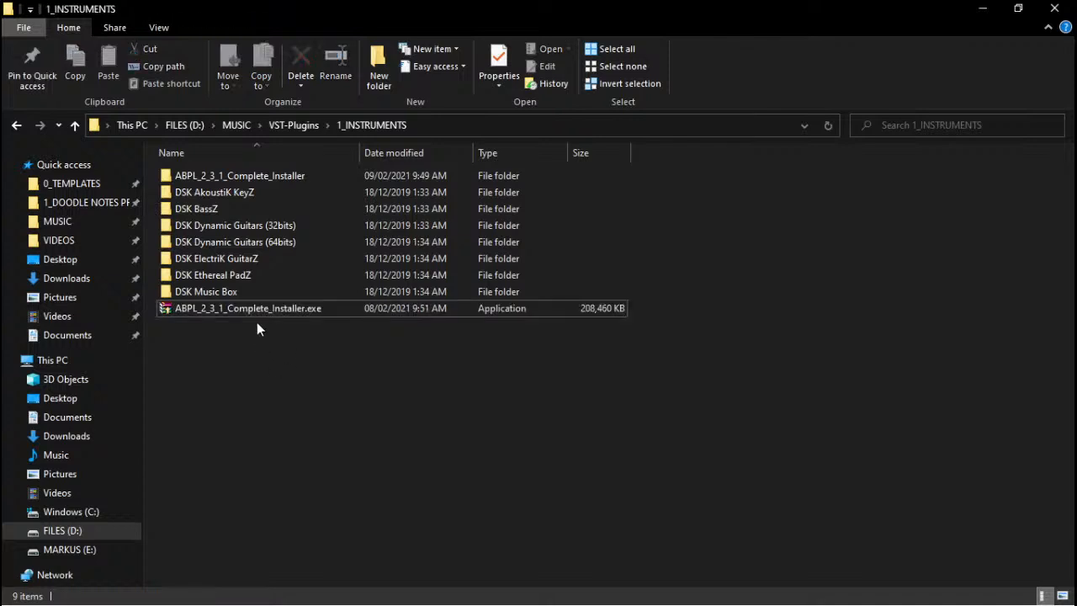
pyautogui.click(269, 305)
pyautogui.press('Delete')
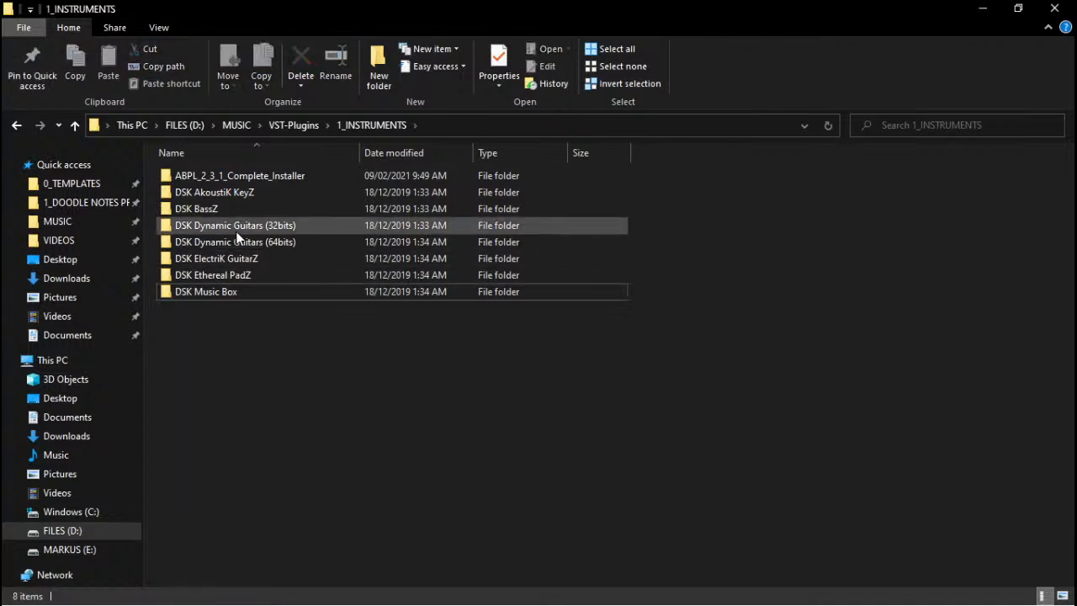
# - Run ABPL_2_3_1_Complete_Installer.exe from the inner folder of the extracted ABPL_2_3_1_Complete_Installer folder
pyautogui.click(247, 183)
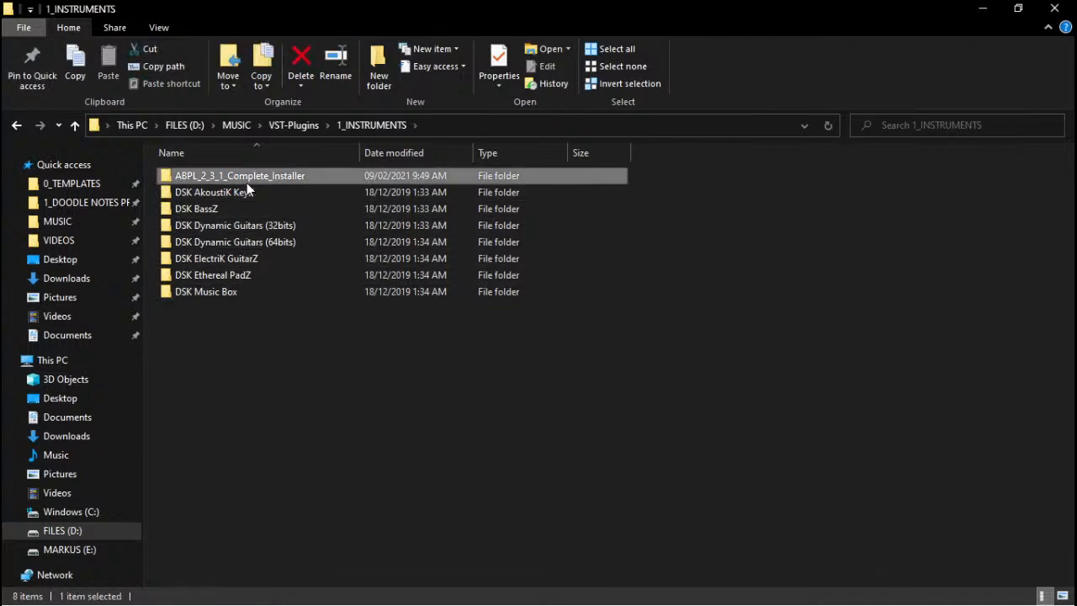
pyautogui.doubleClick(278, 179)
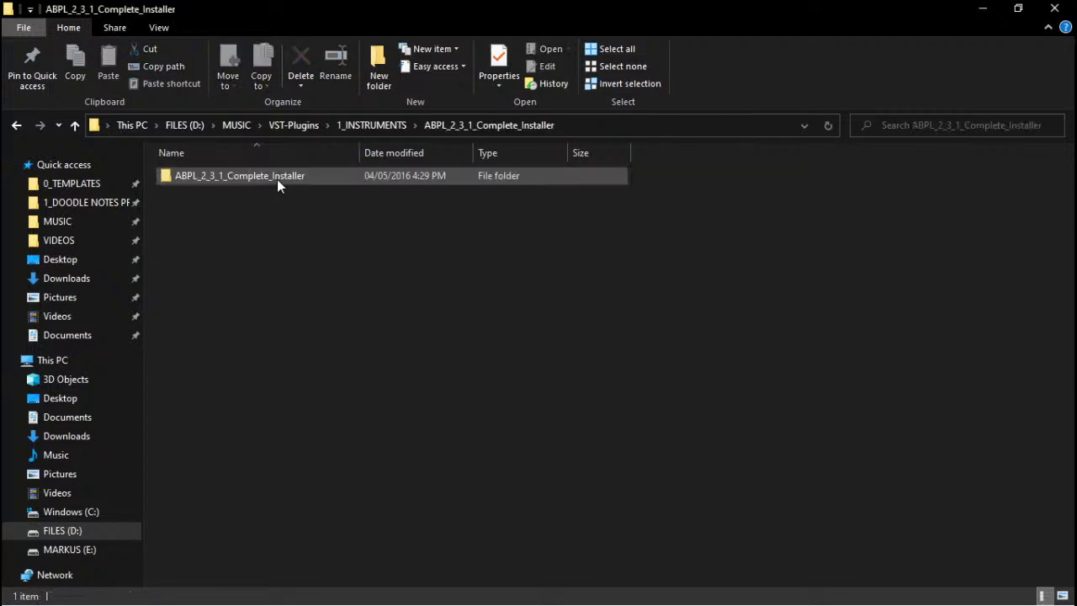
pyautogui.doubleClick(277, 179)
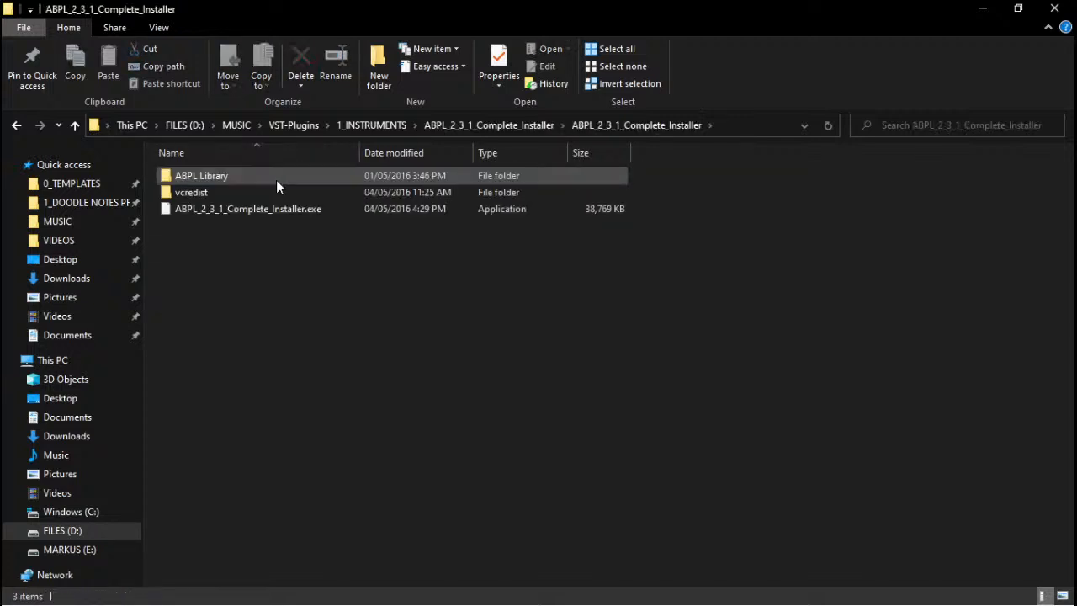
pyautogui.doubleClick(218, 215)
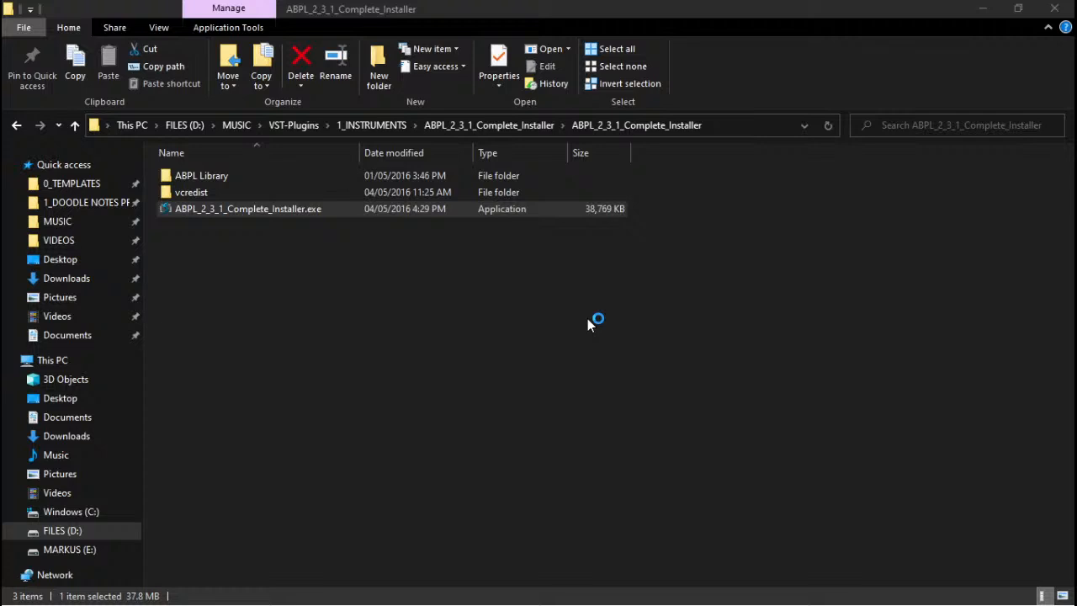
# - Accept the Ample Bass P Lite II licence agreement and install into the existing C:\Program Files\Ample Sound folder
pyautogui.click(626, 437)
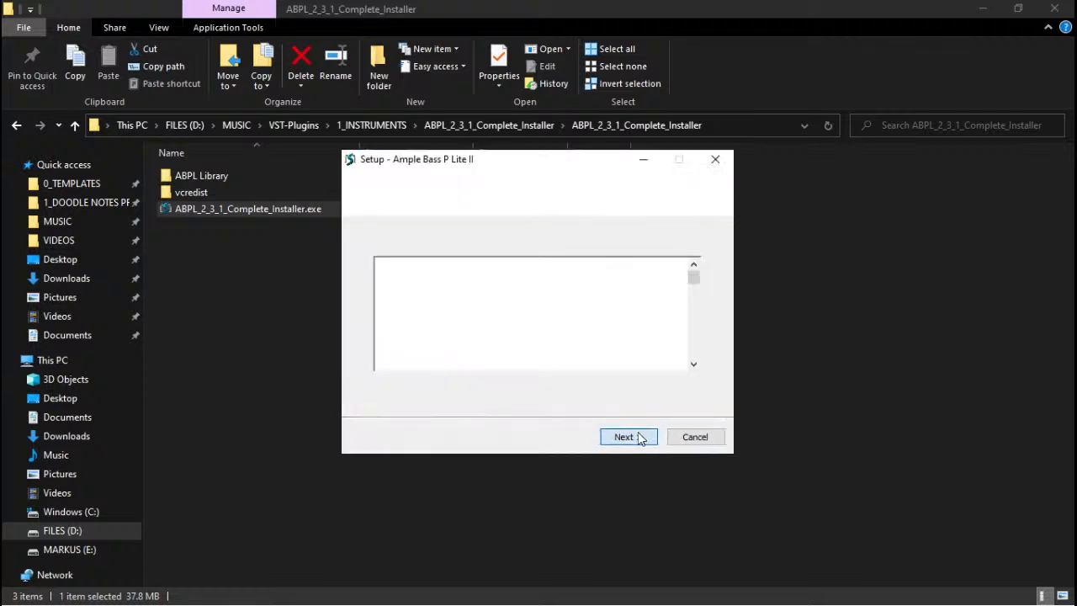
pyautogui.click(460, 389)
pyautogui.click(626, 436)
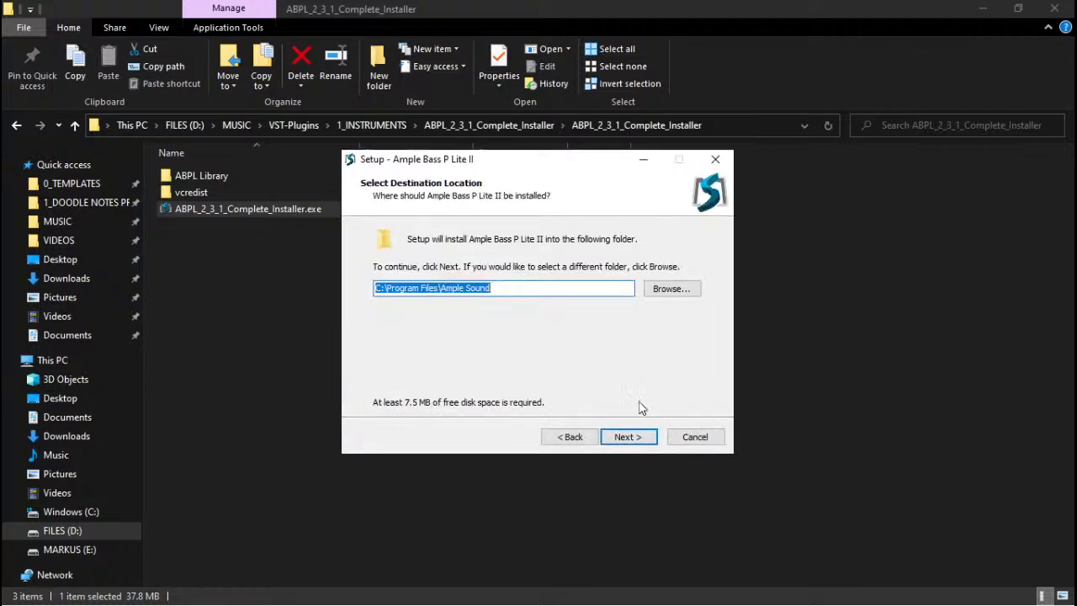
pyautogui.click(634, 446)
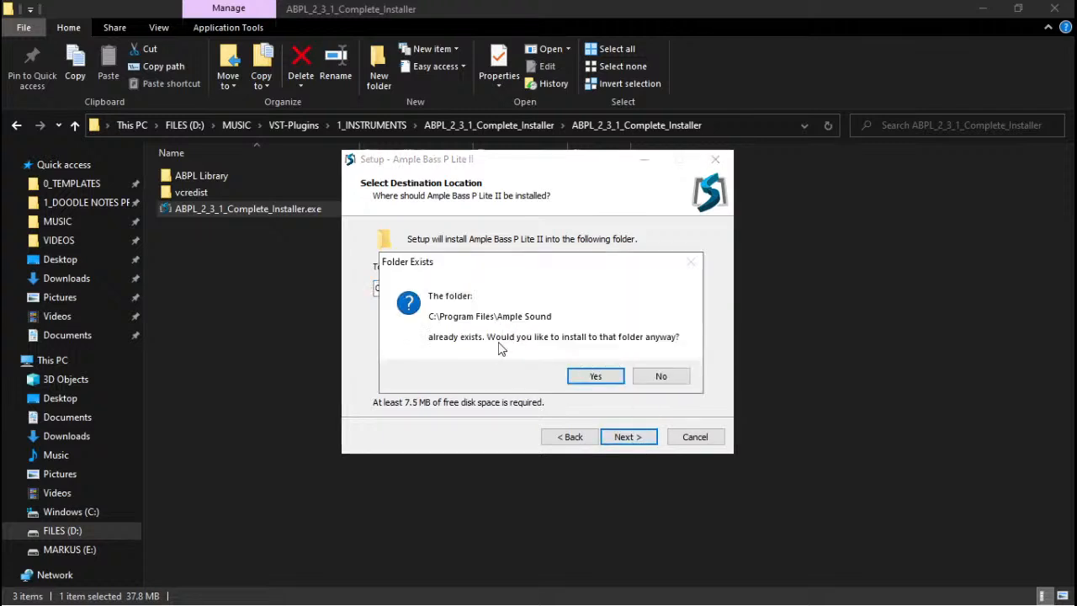
pyautogui.click(594, 376)
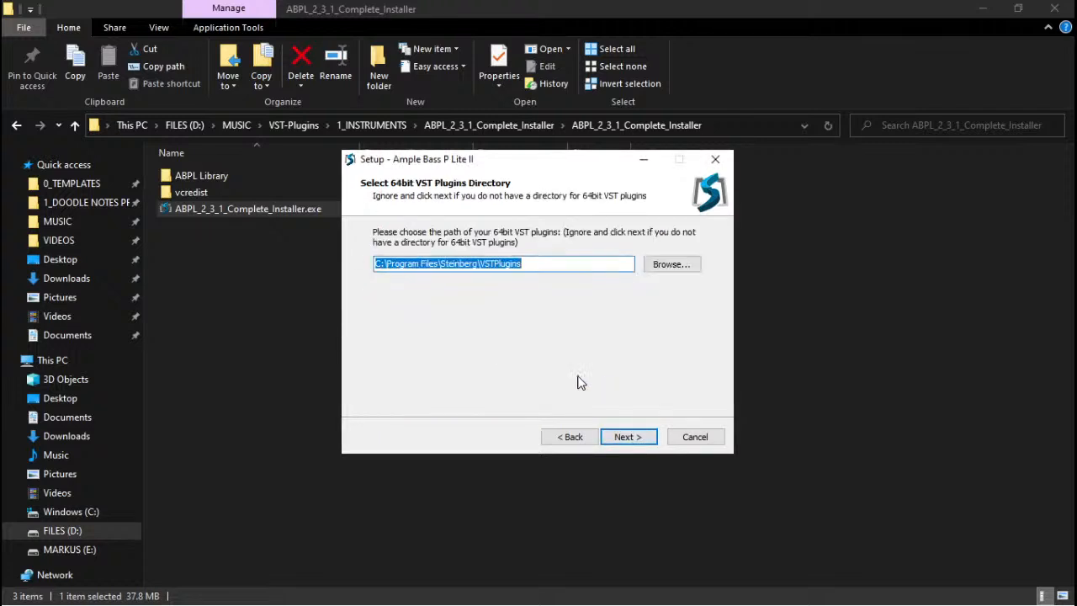
# - Keep C:\Program Files\Steinberg\VSTPlugins as both the 64bit and 32bit VST plugin directory and continue to component selection
pyautogui.click(634, 439)
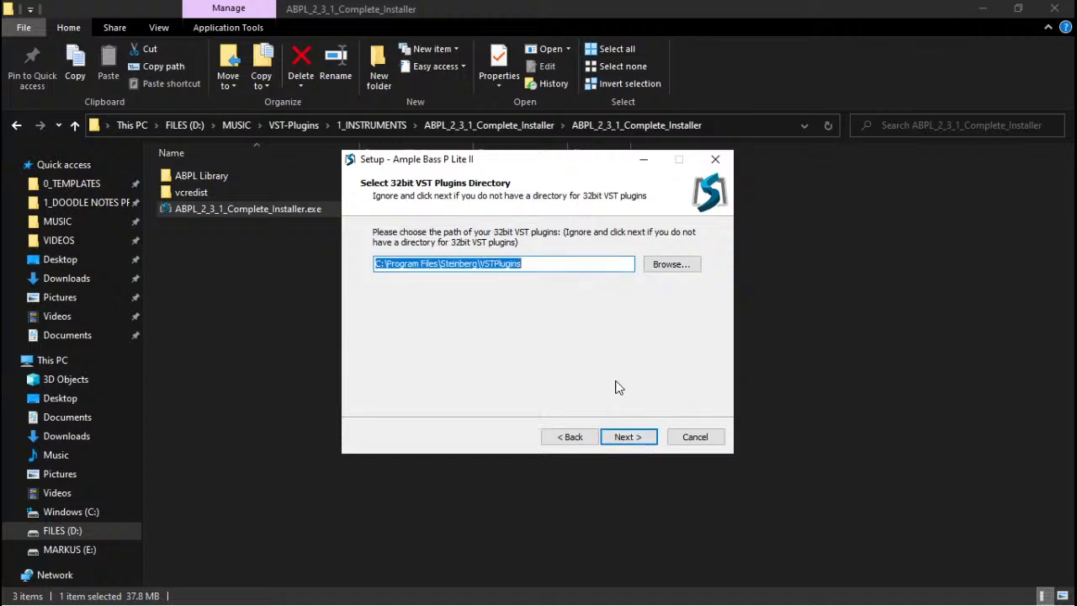
pyautogui.click(625, 439)
pyautogui.click(625, 439)
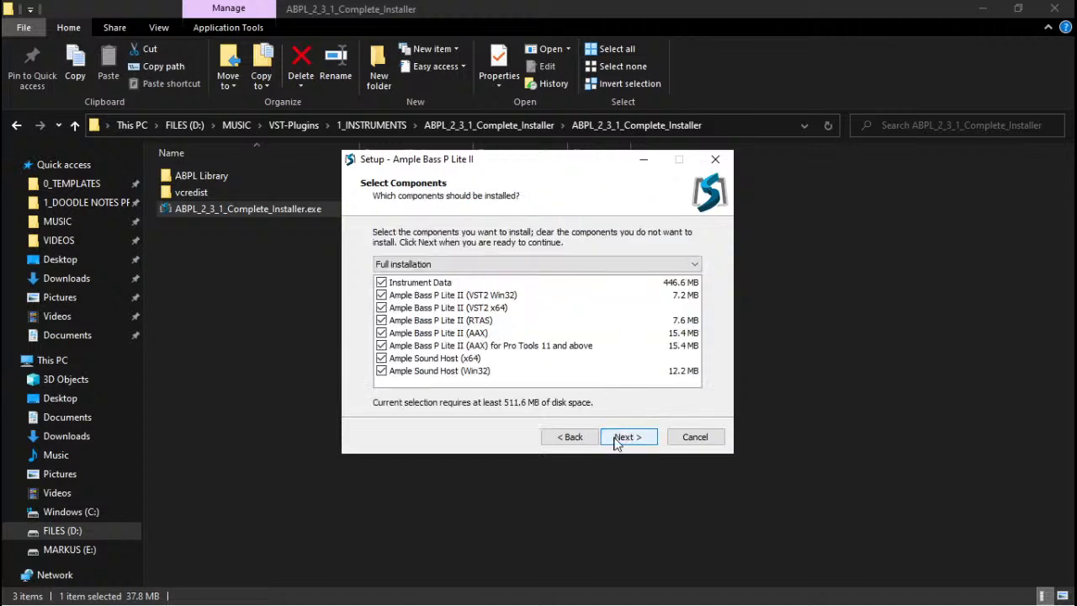
# - Choose the full installation with the Ample Sound Start Menu folder and start installing Ample Bass P Lite II
pyautogui.click(635, 440)
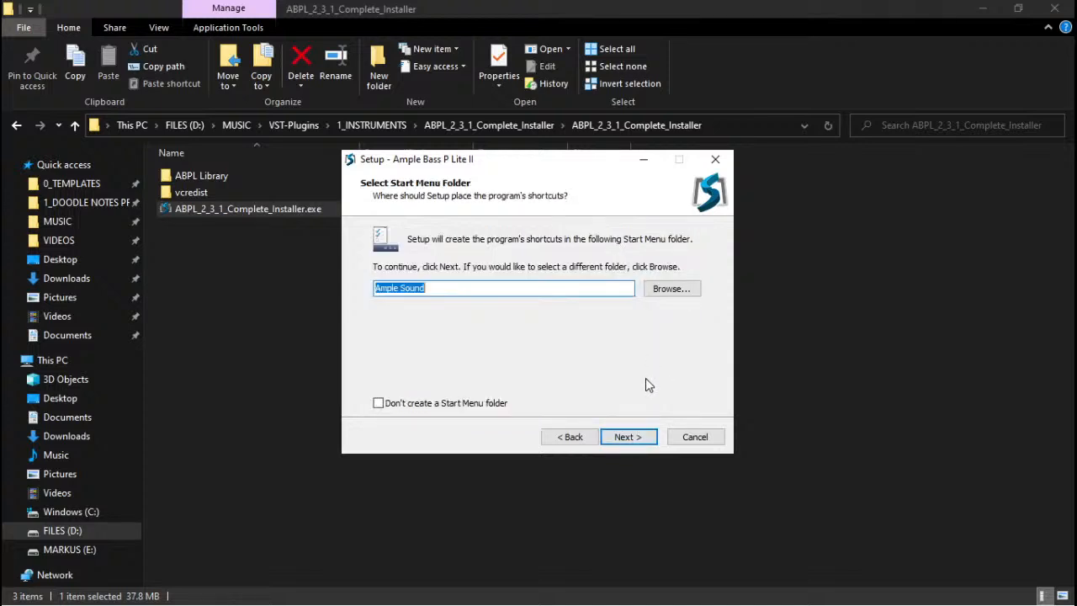
pyautogui.click(625, 438)
pyautogui.click(637, 438)
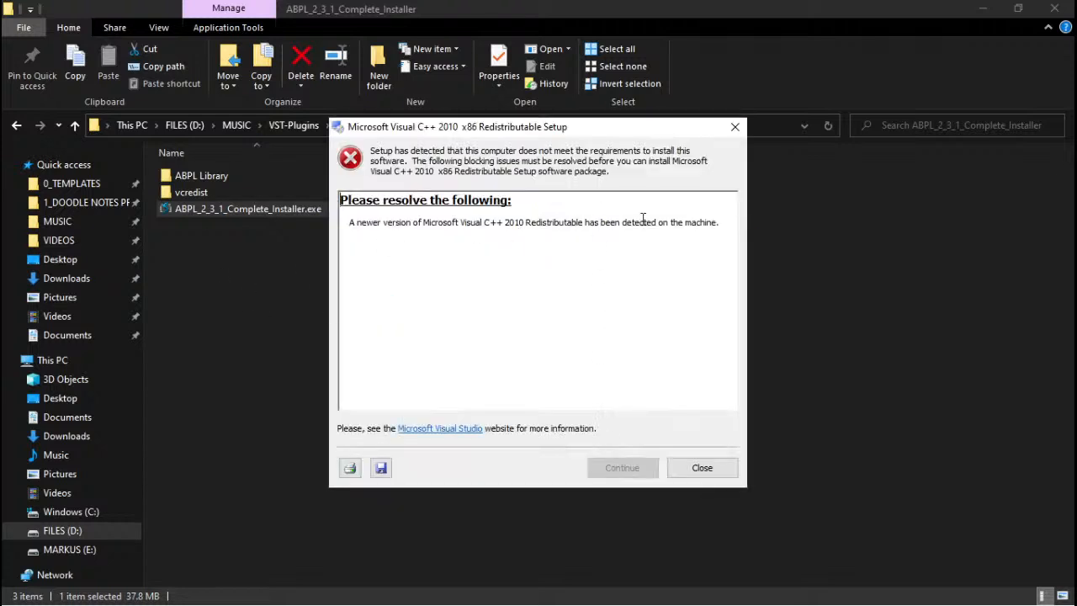
# - Dismiss the Microsoft Visual C++ 2010 x86 Redistributable setup and finish the Ample Bass P Lite II setup wizard
pyautogui.click(713, 466)
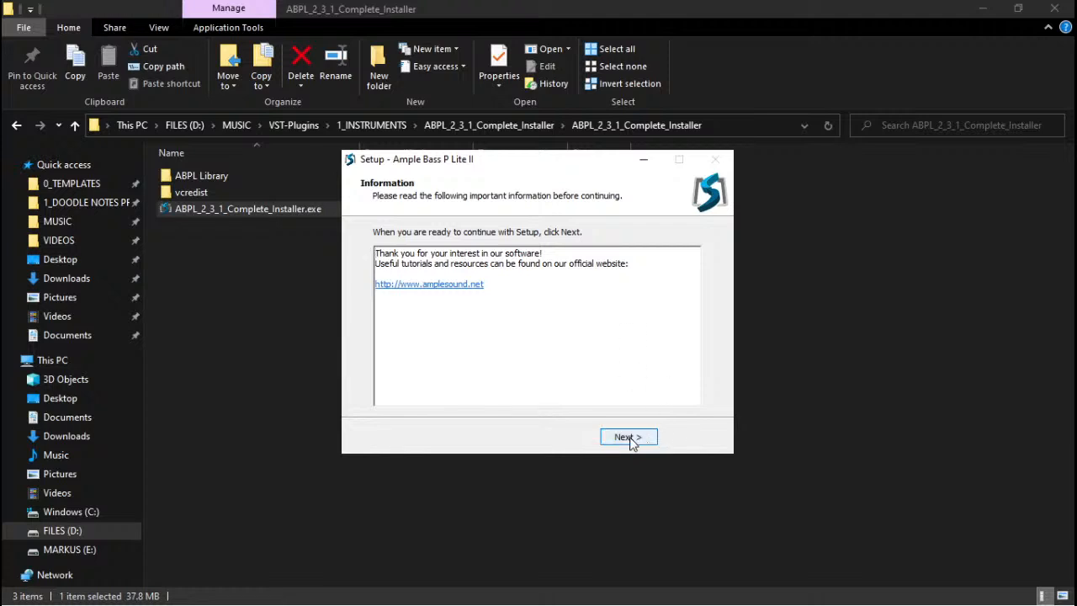
pyautogui.click(629, 437)
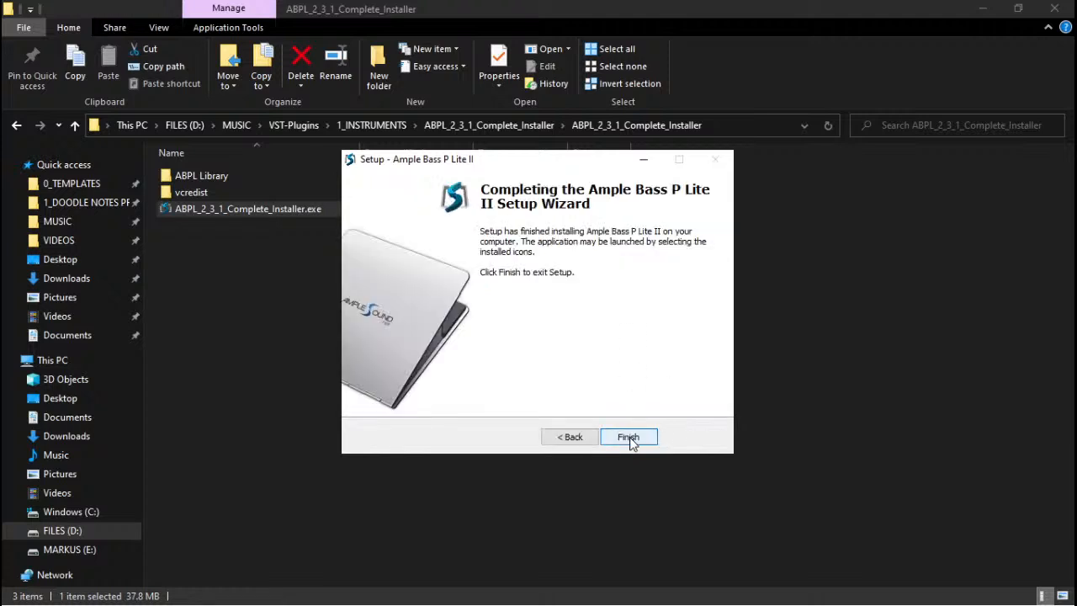
pyautogui.click(629, 438)
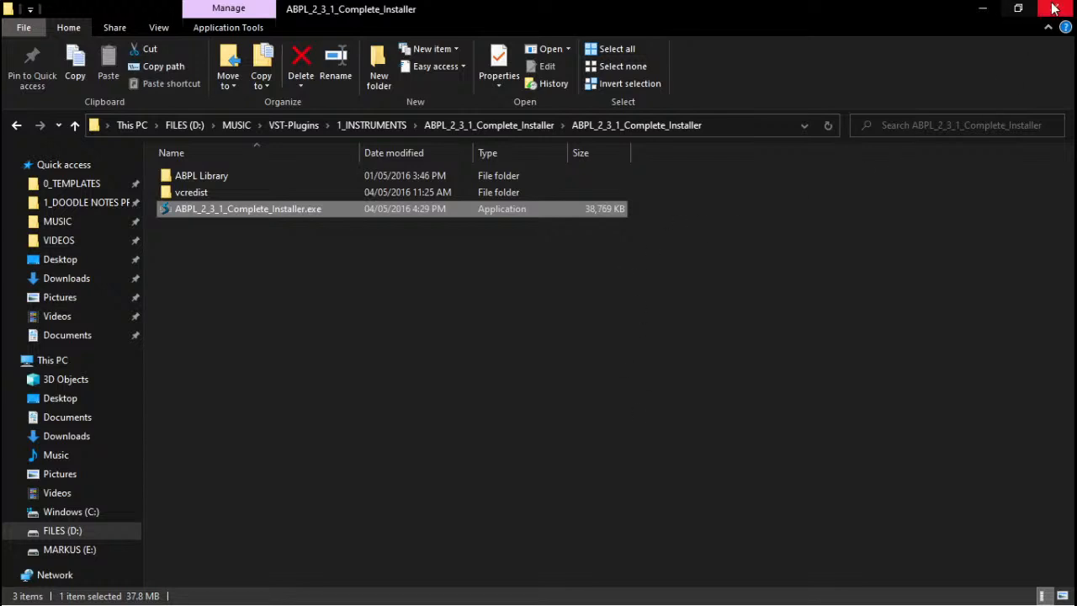
# - Go back up to the 1_INSTRUMENTS folder, minimise File Explorer and return to LMMS
pyautogui.click(503, 122)
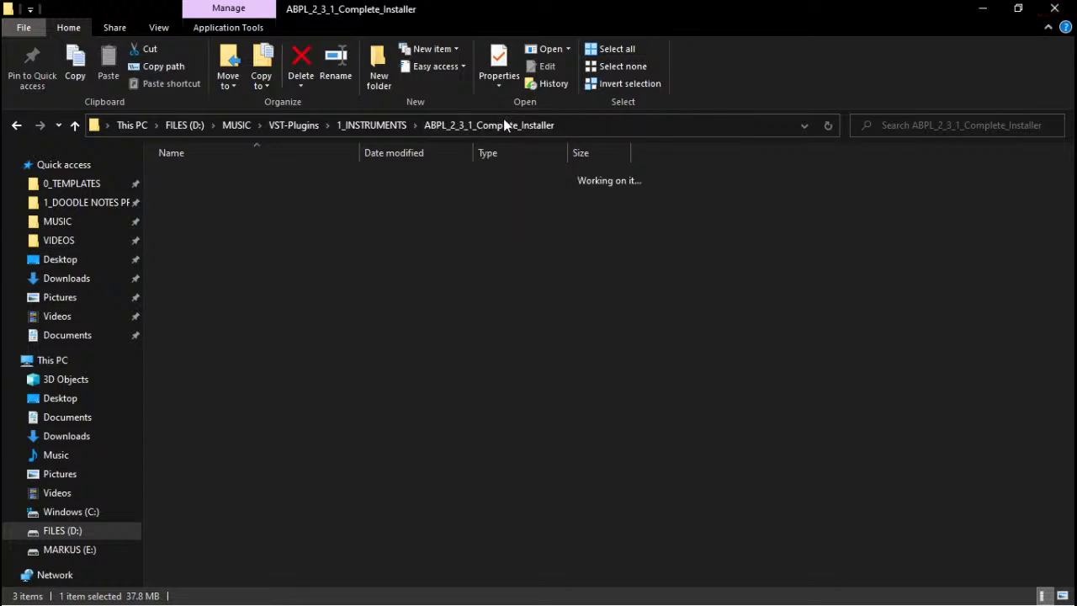
pyautogui.click(365, 125)
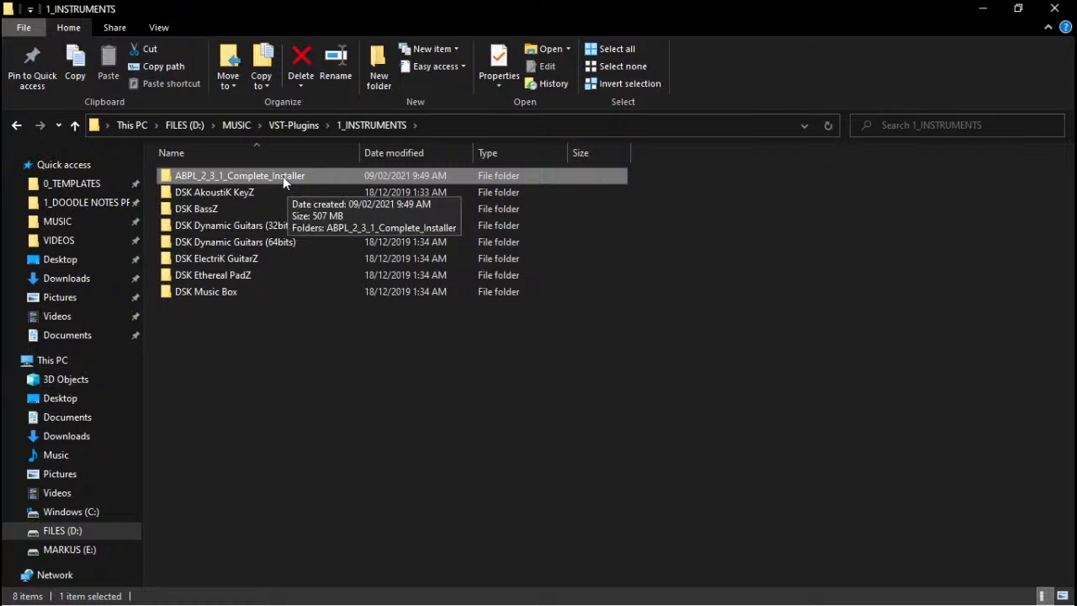
pyautogui.click(996, 7)
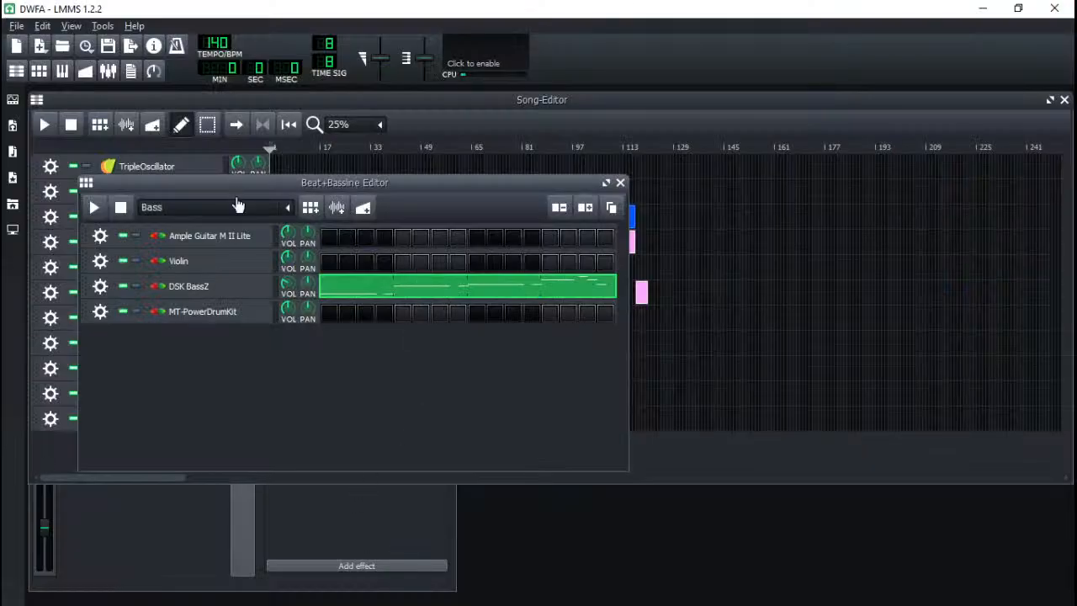
# - Open the DSK BassZ instrument's VST plugin chooser and browse to C:\Program Files\Ample Sound
pyautogui.click(206, 287)
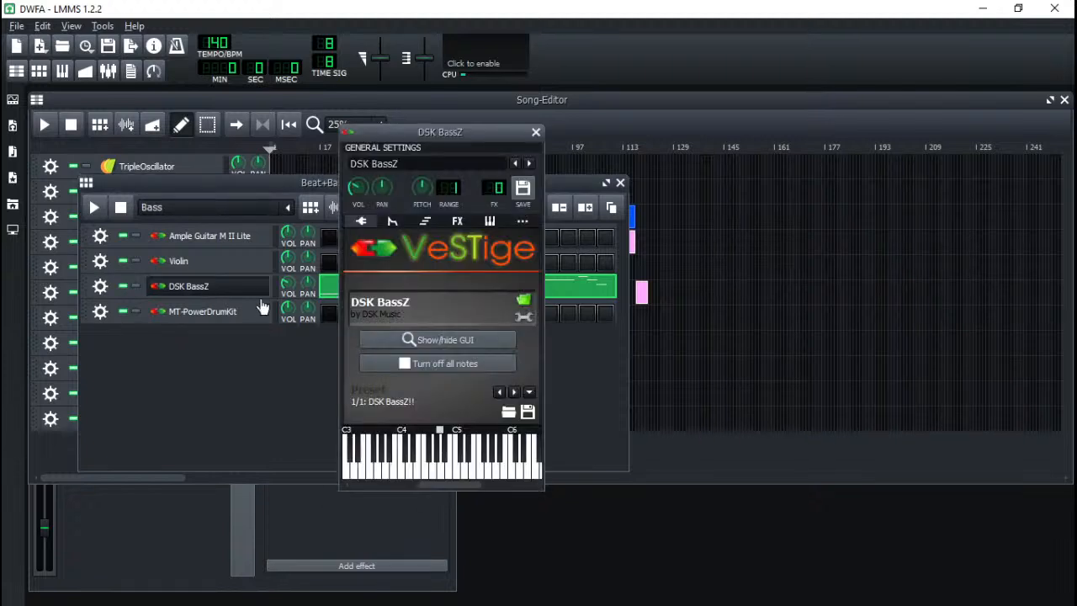
pyautogui.click(522, 300)
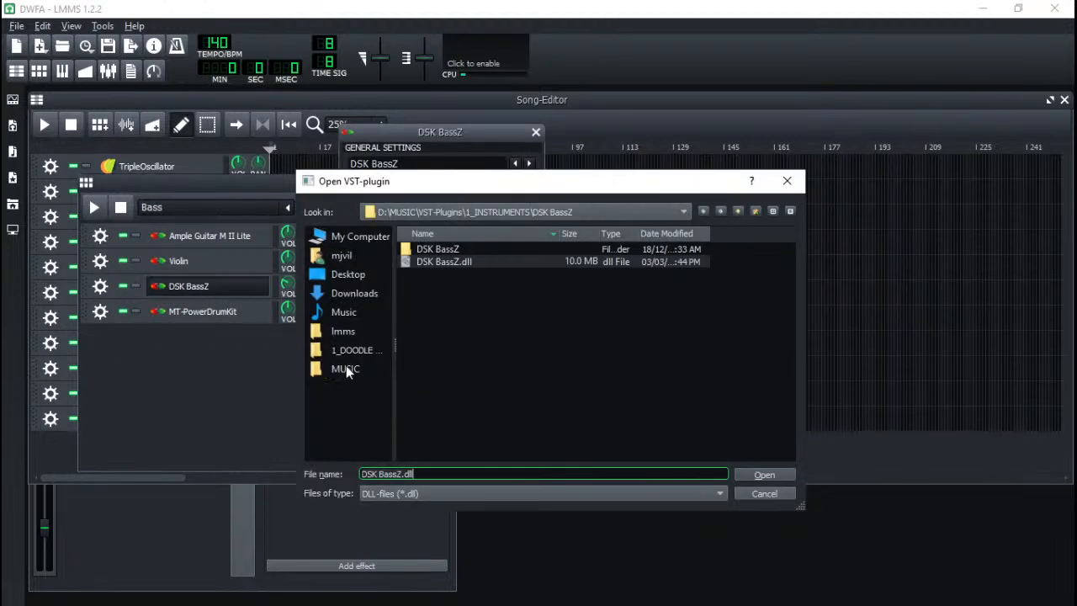
pyautogui.click(365, 233)
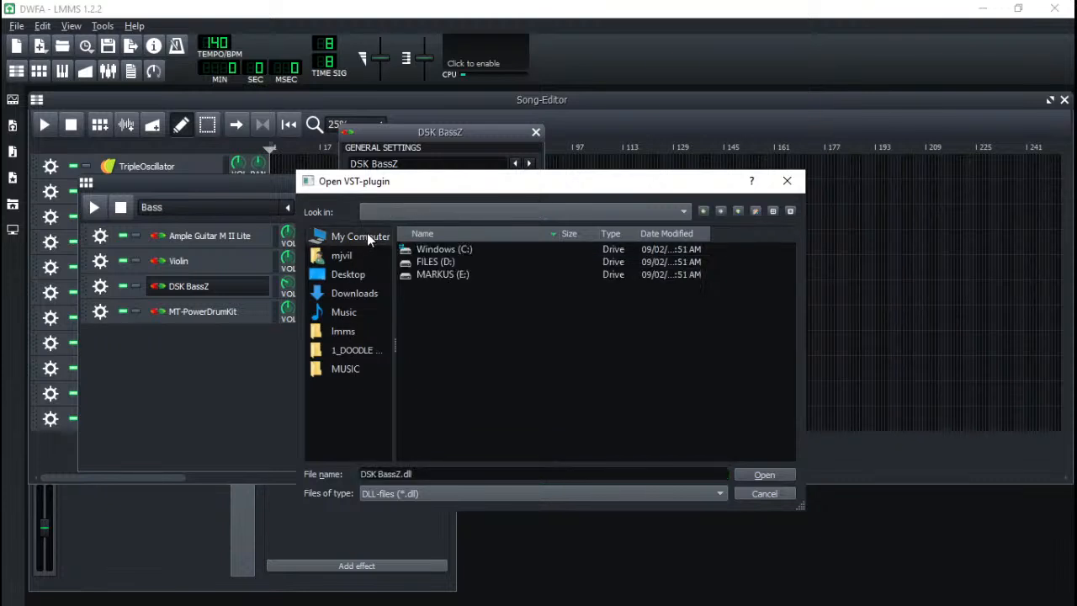
pyautogui.doubleClick(451, 248)
pyautogui.scroll(-3, 470, 405)
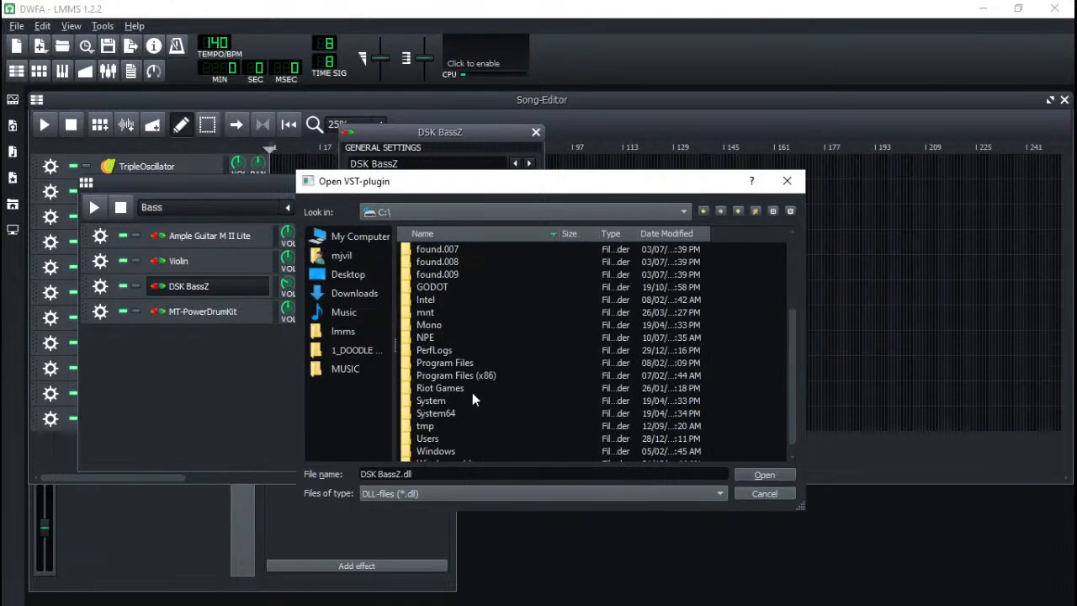
pyautogui.doubleClick(466, 362)
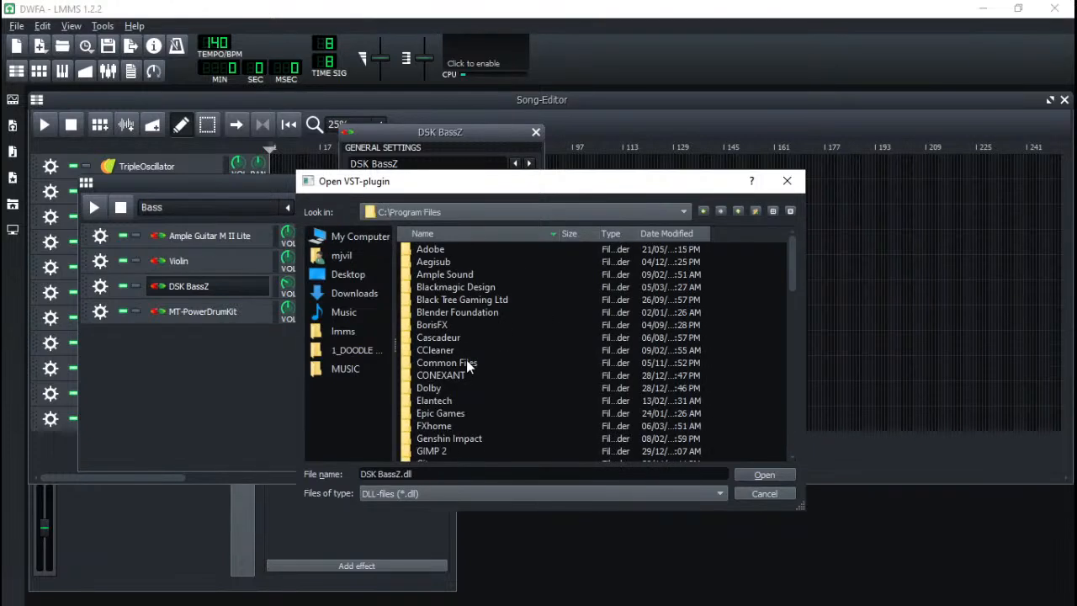
pyautogui.doubleClick(446, 275)
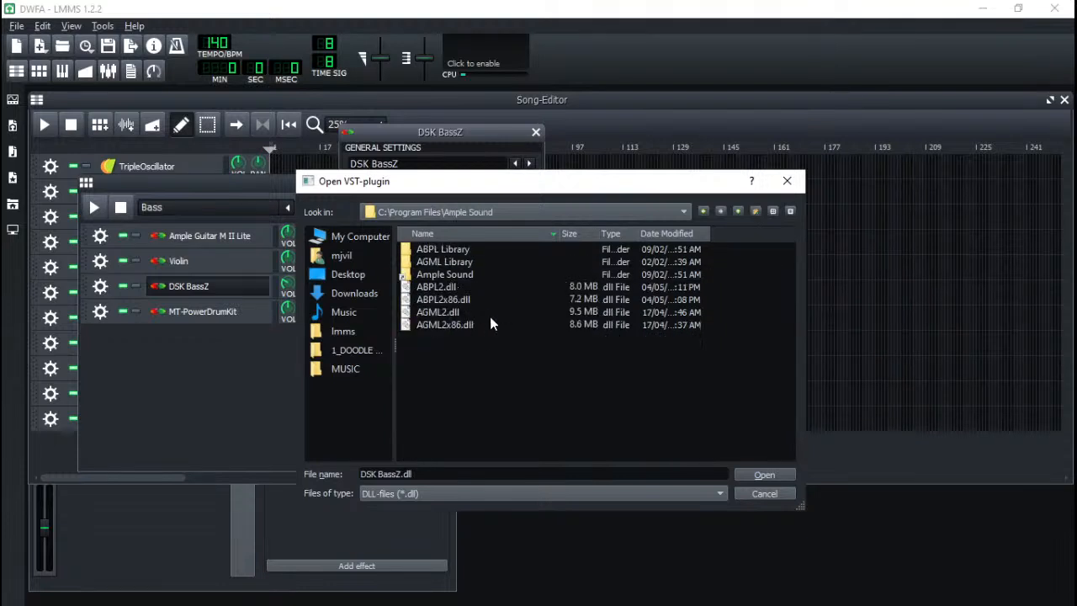
# - Load ABPL2.dll as the VST plugin in place of DSK BassZ
pyautogui.click(433, 288)
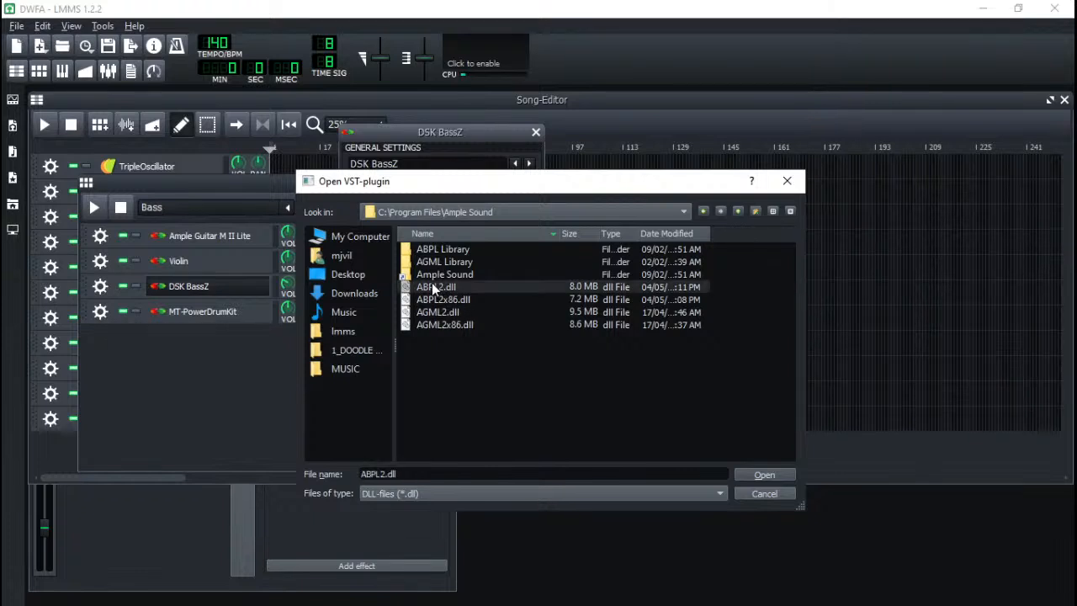
pyautogui.click(431, 313)
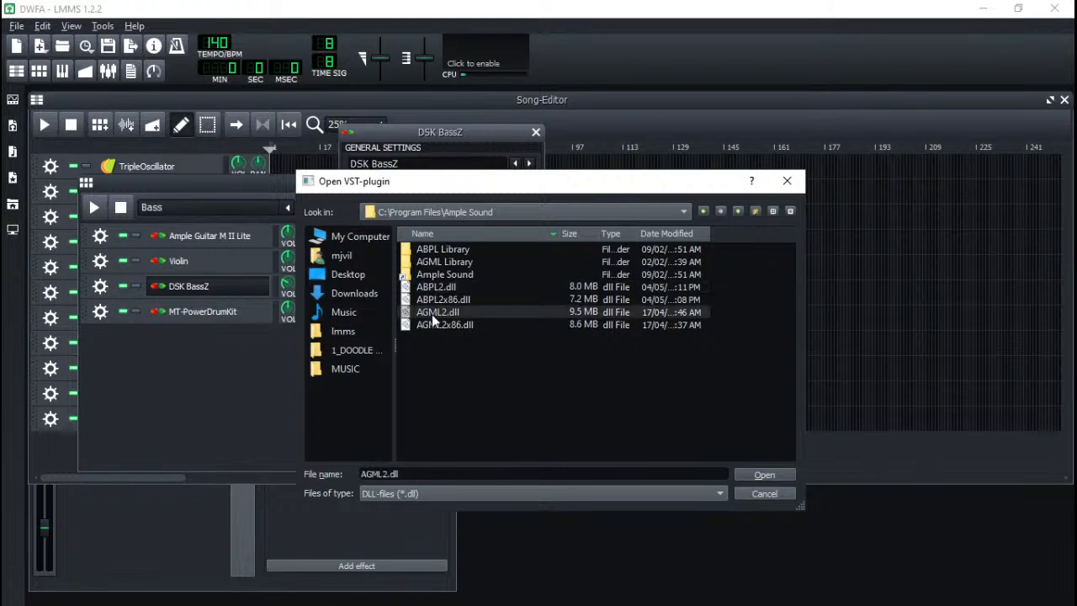
pyautogui.click(446, 287)
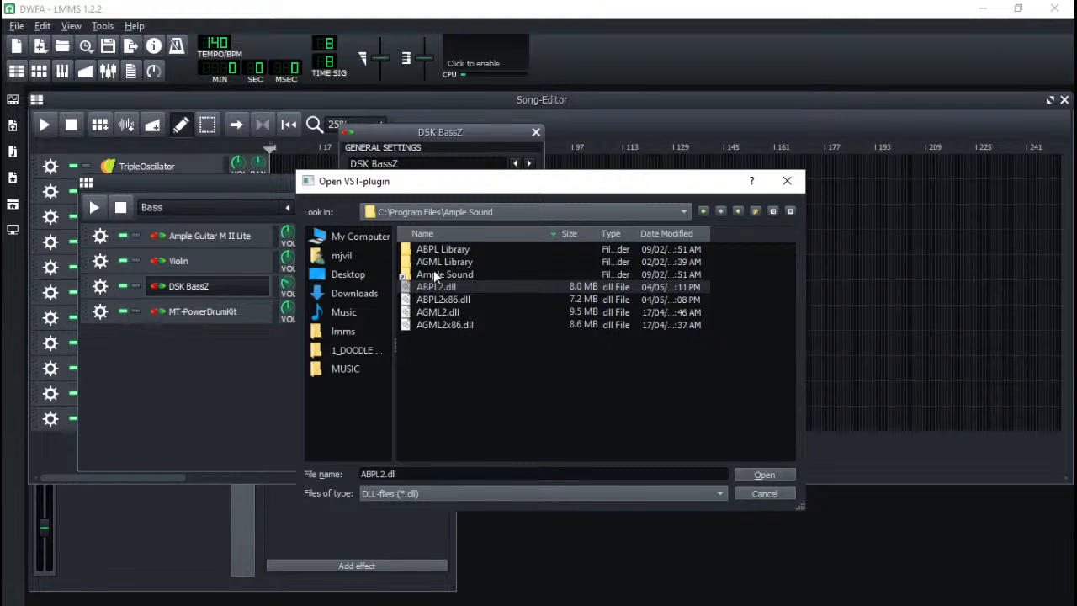
pyautogui.click(763, 476)
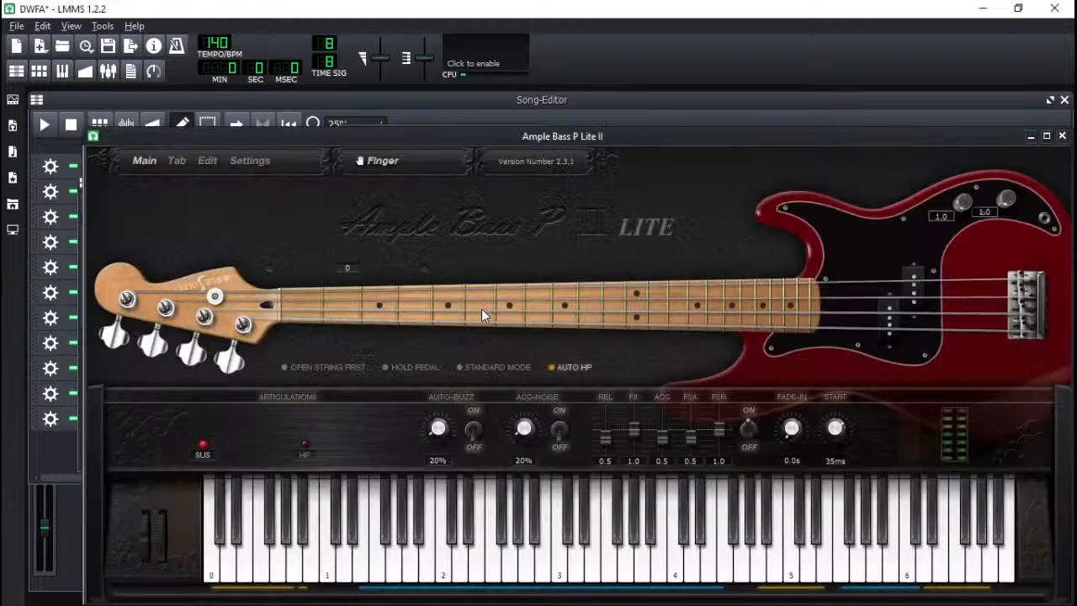
# - Audition two notes on the Ample Bass P Lite II keyboard, minimise the plugin window and bring back the Beat+Bassline Editor
pyautogui.click(542, 539)
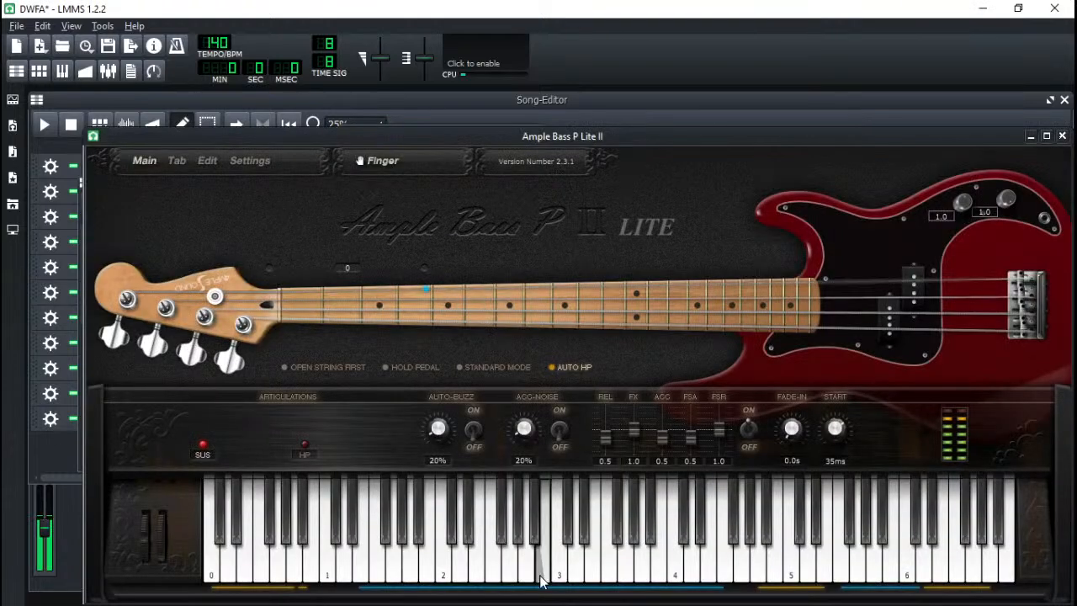
pyautogui.click(575, 538)
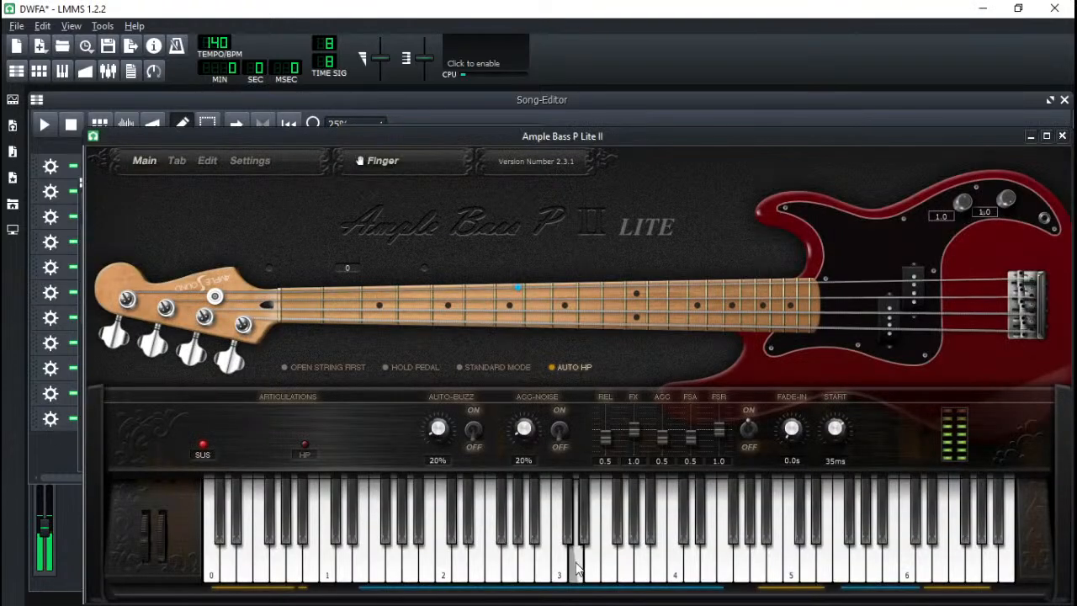
pyautogui.click(1030, 134)
pyautogui.click(551, 178)
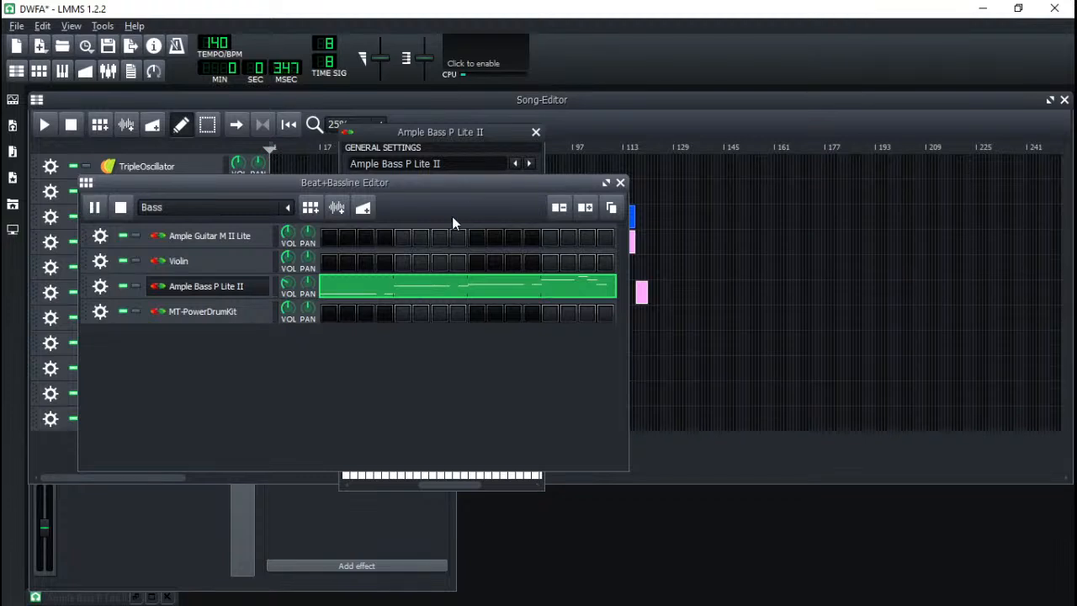
# - Move all notes of the Ample Bass P Lite II pattern up about an octave, placing the first note just below C4
pyautogui.doubleClick(351, 290)
pyautogui.hotkey('ctrl', 'a')
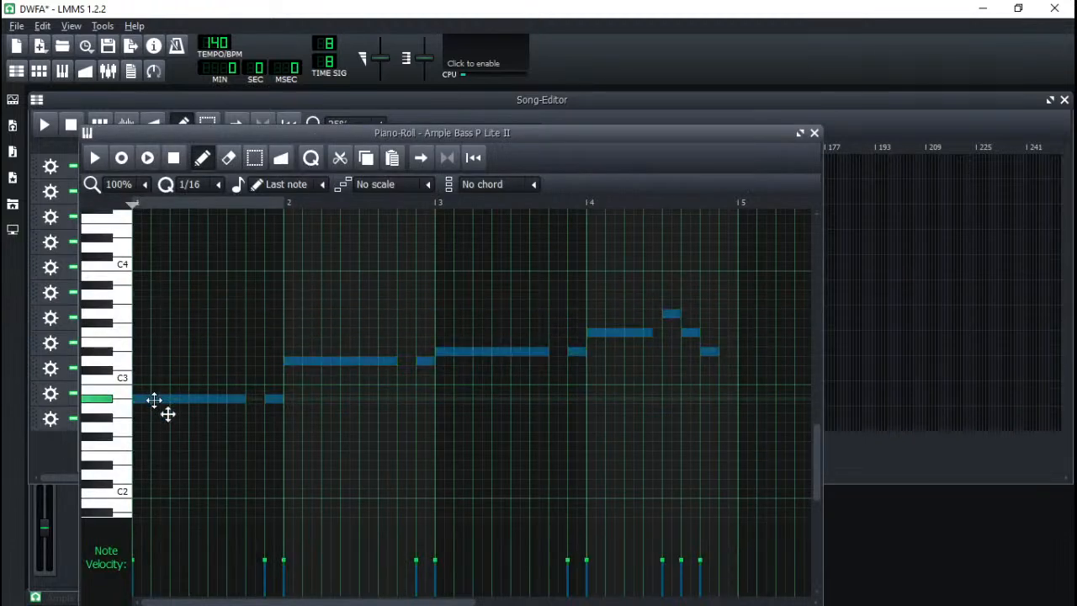
pyautogui.moveTo(154, 399); pyautogui.dragTo(153, 275)
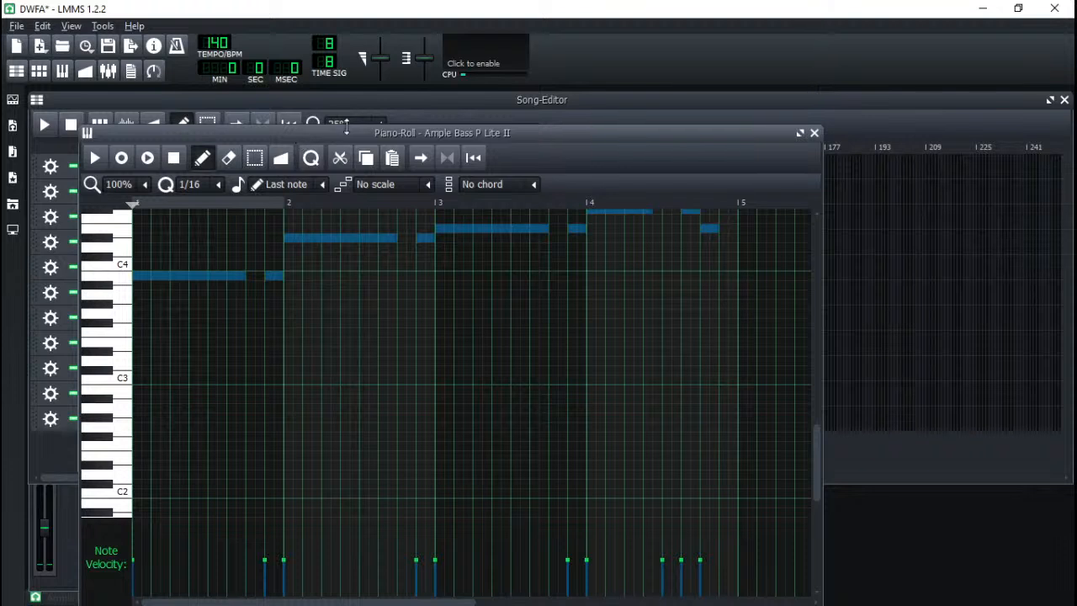
# - Play the song in the Song-Editor from around the first Bass clip and close the bass Piano-Roll
pyautogui.click(552, 122)
pyautogui.click(489, 147)
pyautogui.press('space')
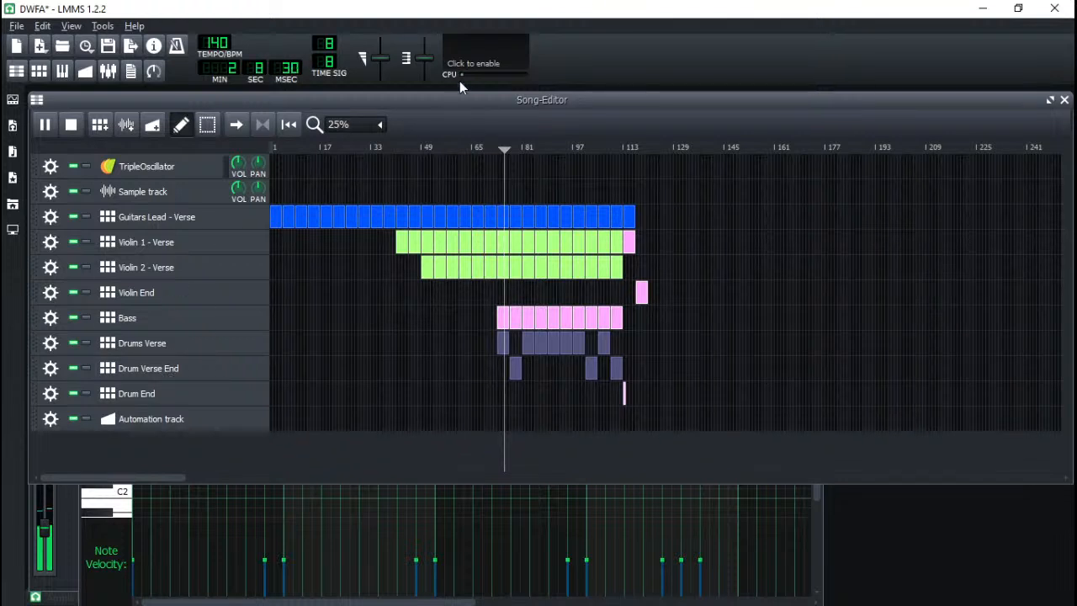
pyautogui.click(105, 547)
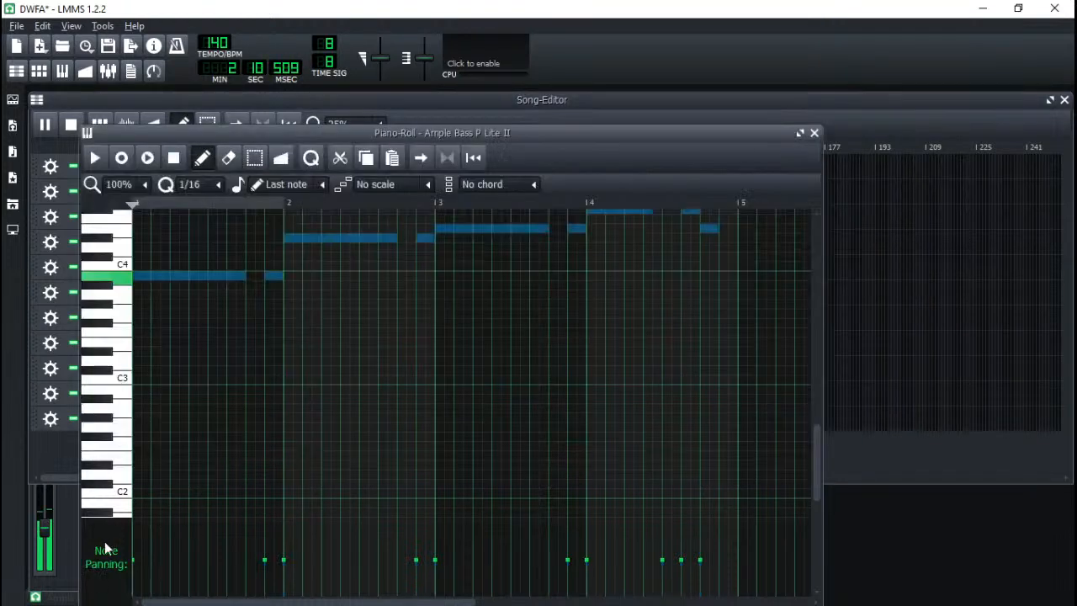
pyautogui.click(815, 133)
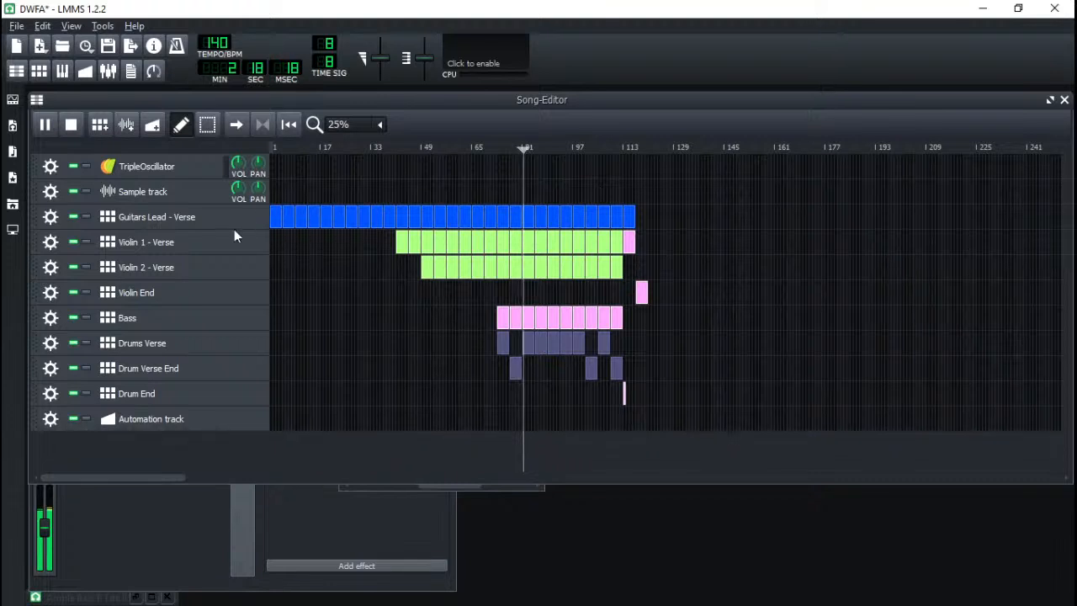
# - Listen to the Bass track soloed, unsolo it, replay the full mix from the bass entry and stop playback
pyautogui.click(86, 318)
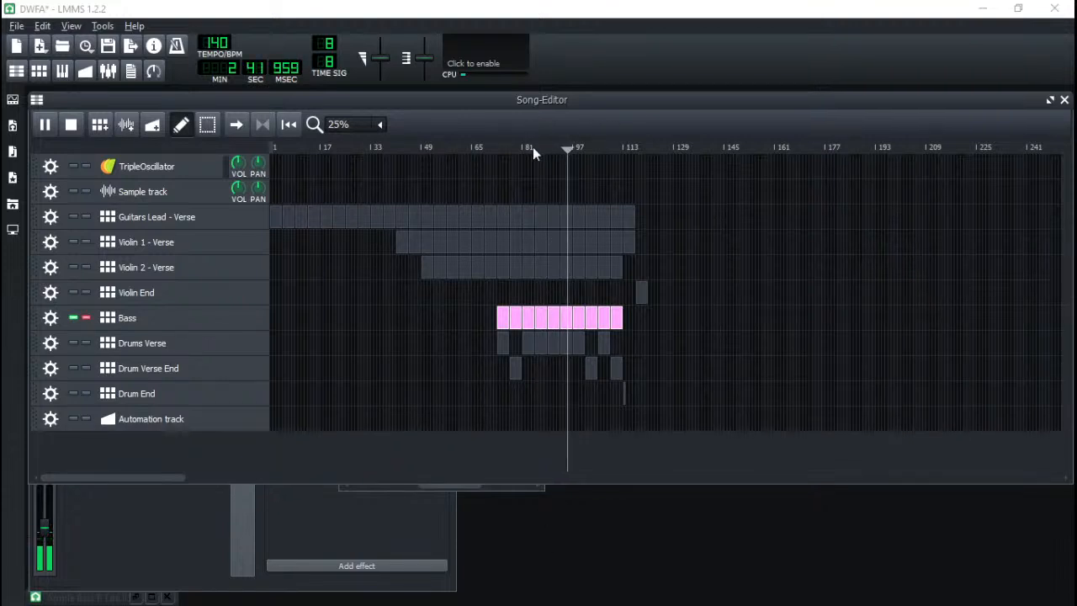
pyautogui.click(85, 318)
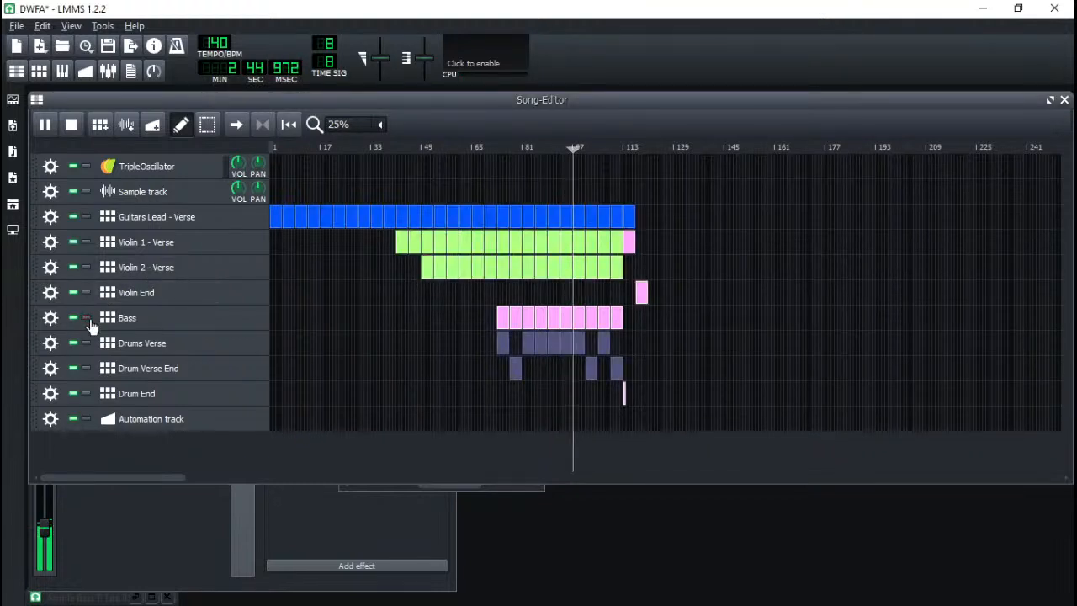
pyautogui.click(498, 148)
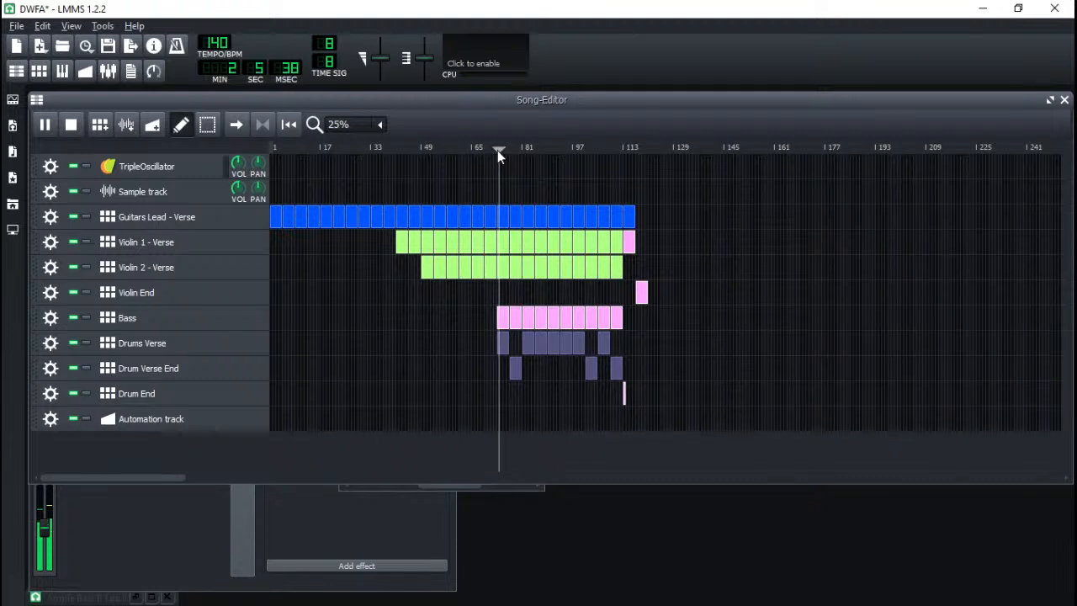
pyautogui.moveTo(496, 151); pyautogui.dragTo(494, 150)
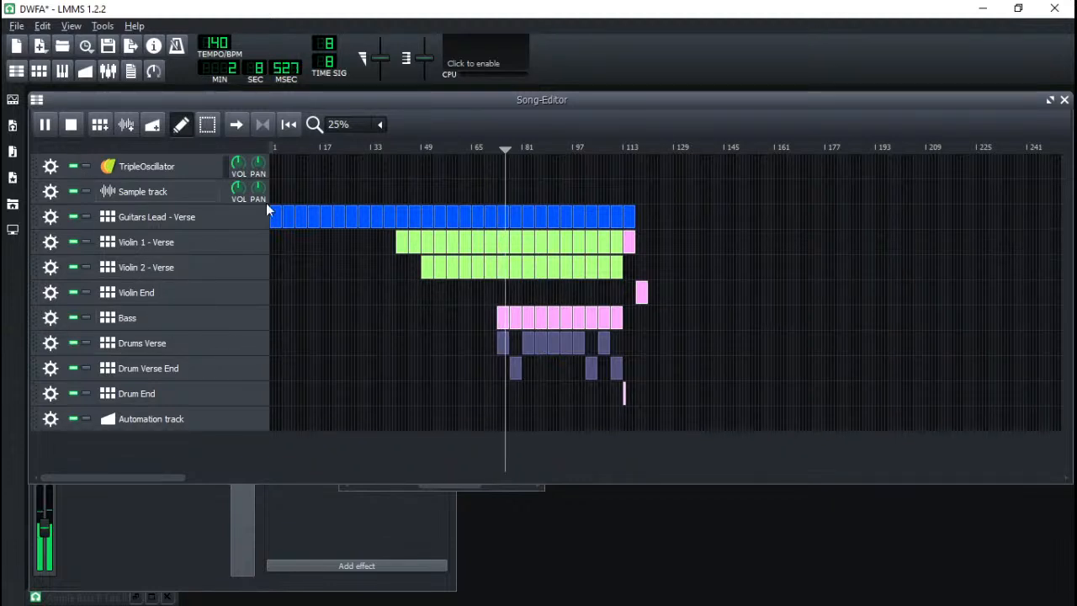
pyautogui.press('space')
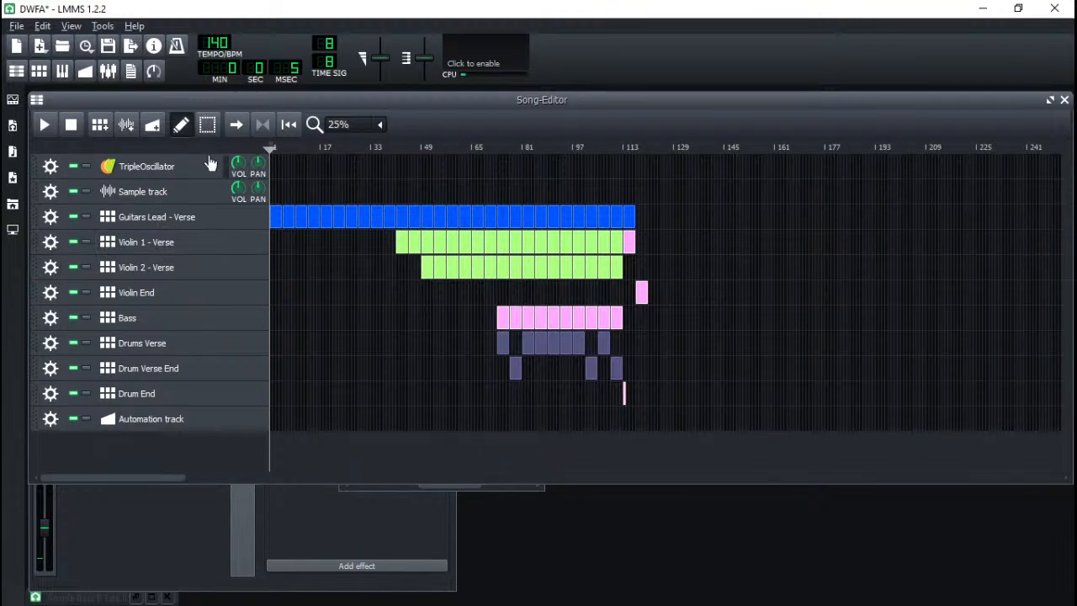
# - Solo the Guitars Lead - Verse track and play it briefly from the start of the song
pyautogui.click(86, 217)
pyautogui.press('space')
pyautogui.press('space')
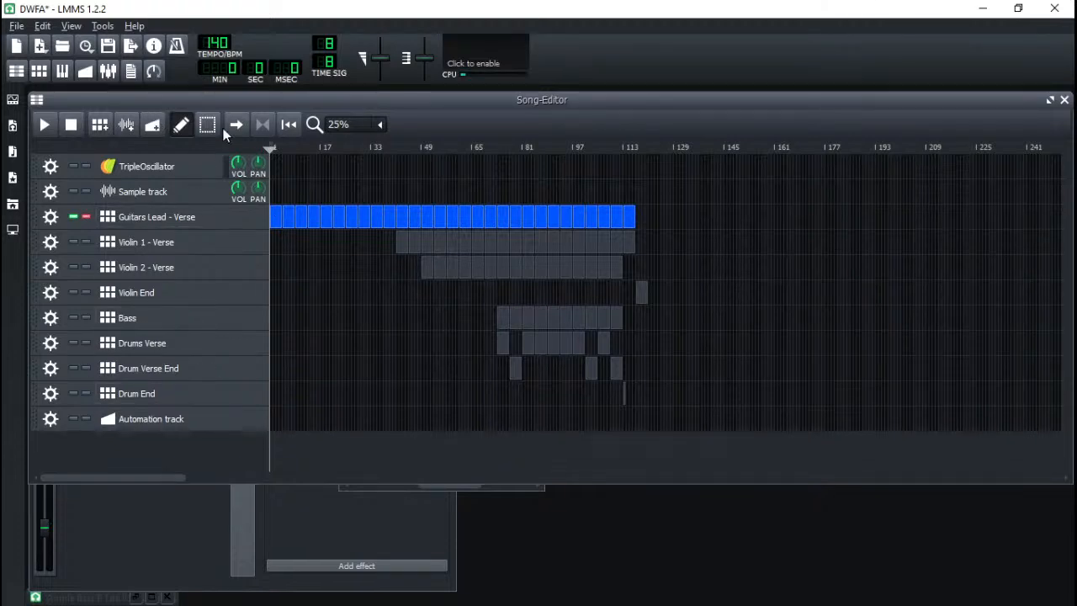
# - Open the Ample Guitar M II Lite plugin interface from the Beat+Bassline Editor and show its FX pedals
pyautogui.click(39, 71)
pyautogui.click(219, 232)
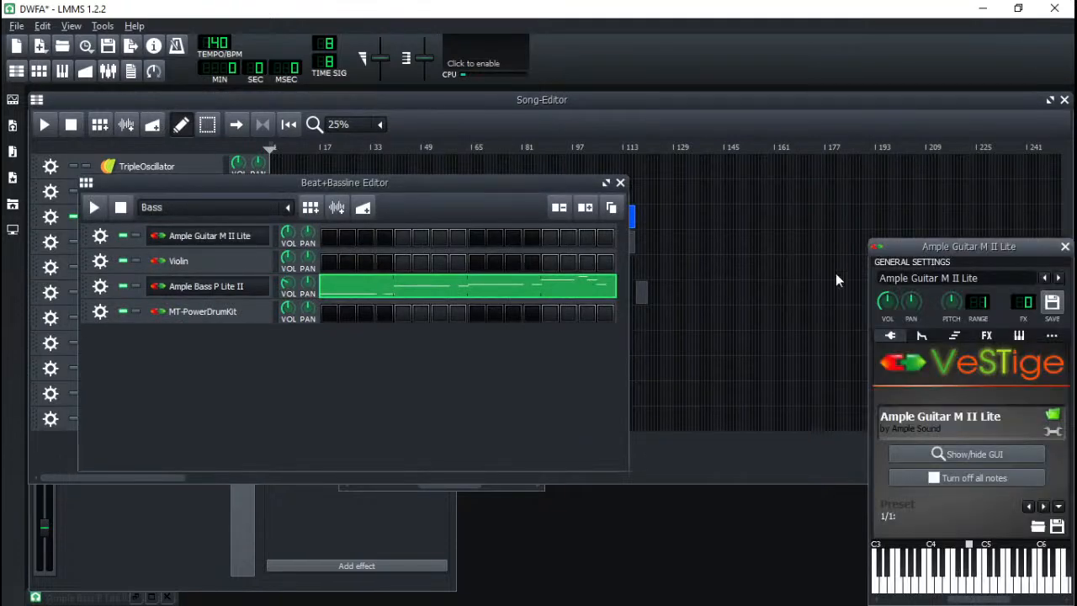
pyautogui.click(944, 453)
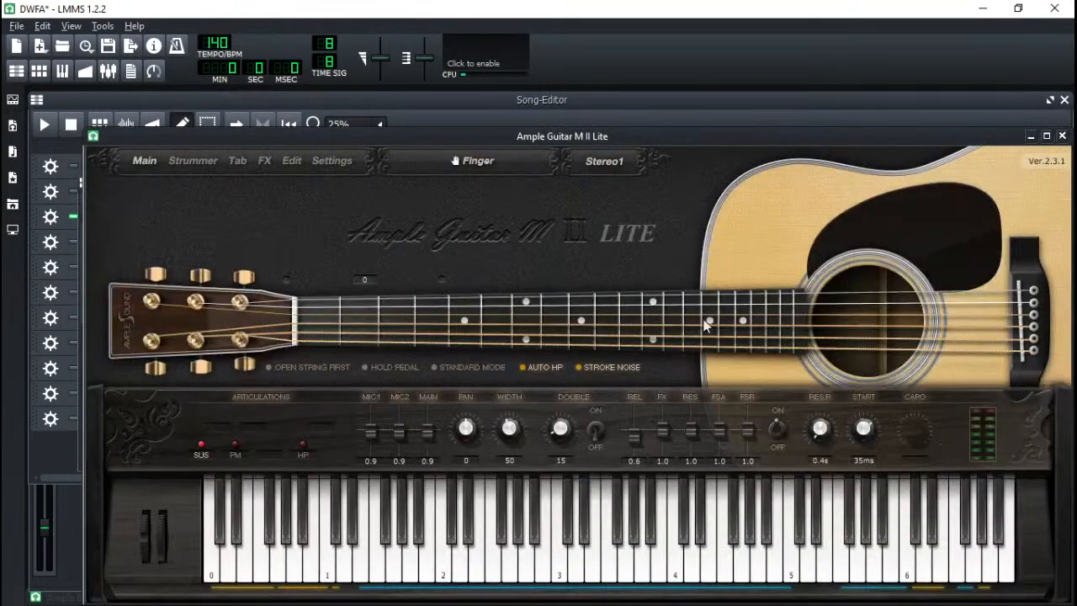
pyautogui.click(262, 161)
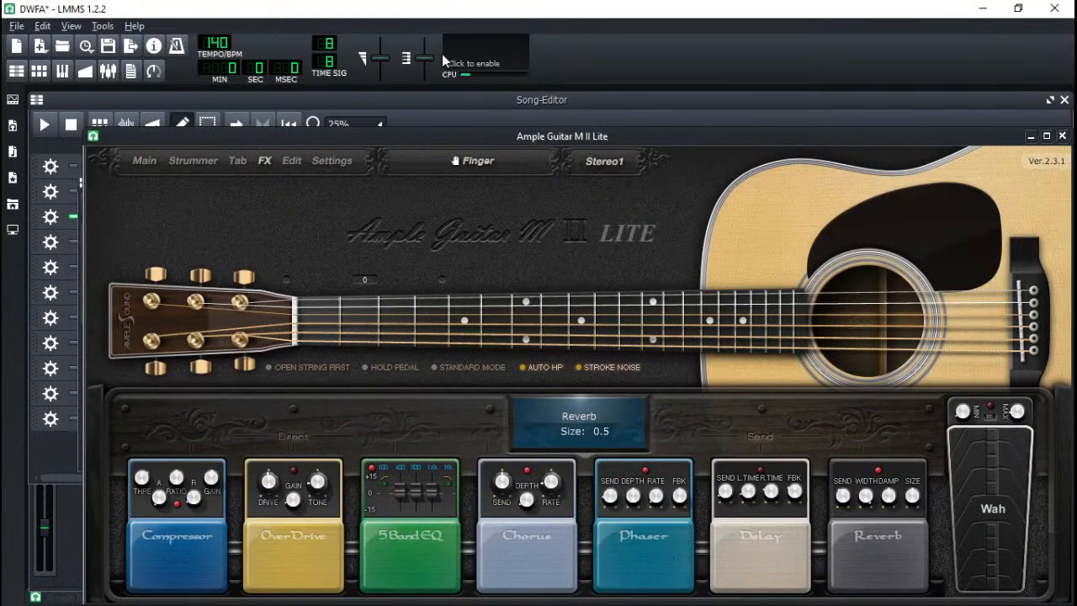
# - Play the soloed guitar track from the Song-Editor, check the Ample Guitar M II Lite window during playback, replay the opening and stop
pyautogui.click(436, 100)
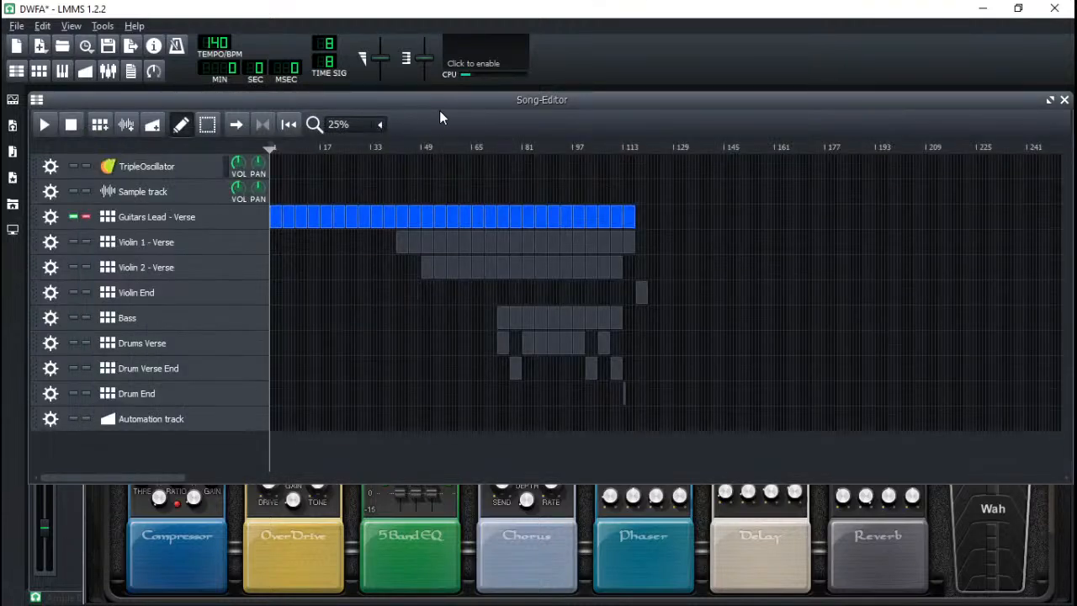
pyautogui.press('space')
pyautogui.click(116, 532)
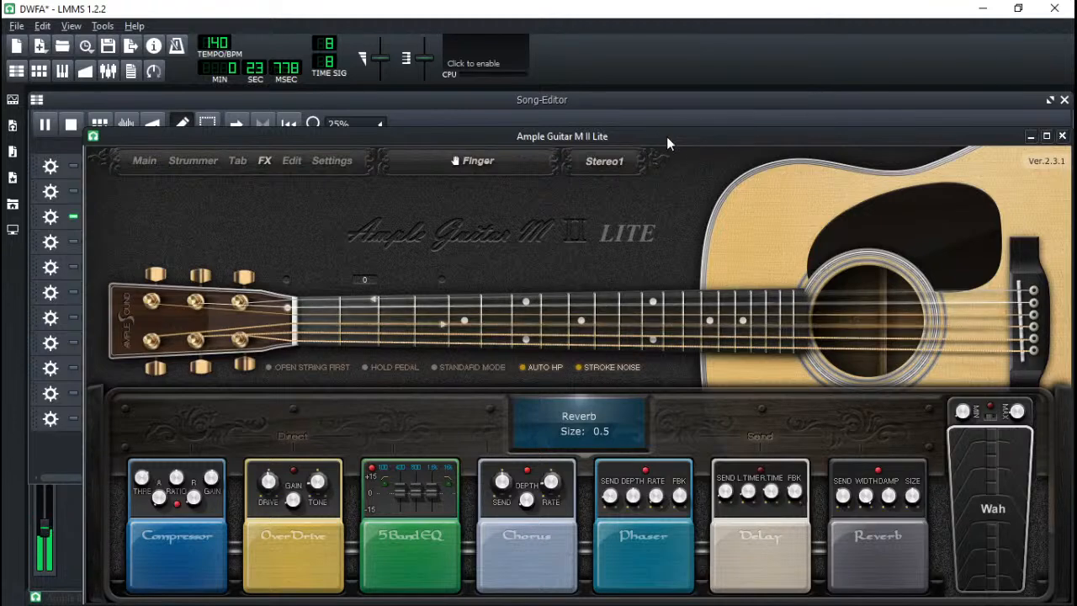
pyautogui.click(656, 101)
pyautogui.press('space')
pyautogui.press('space')
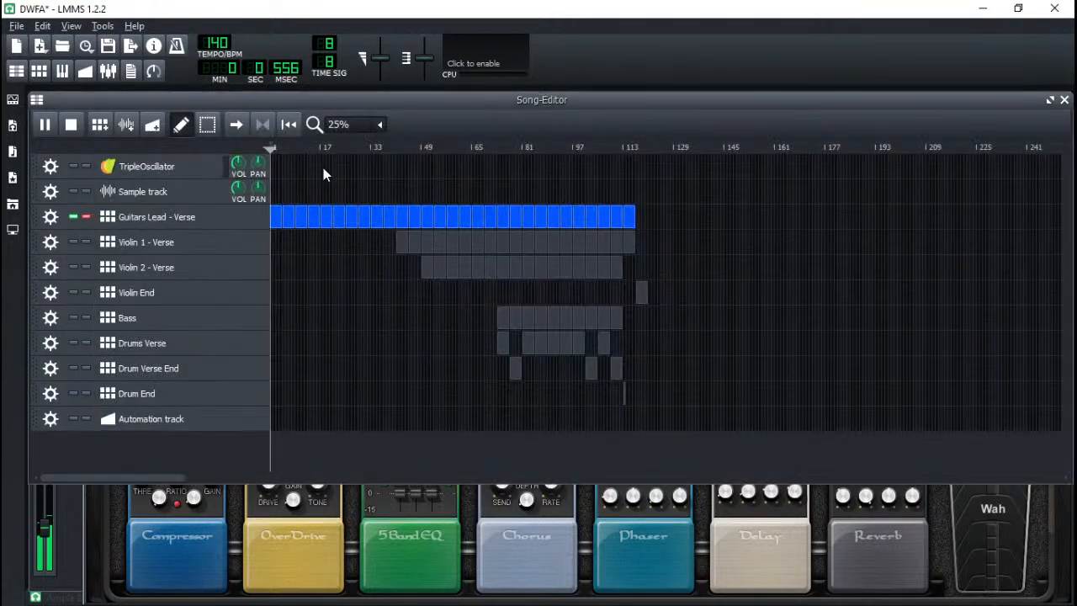
pyautogui.press('space')
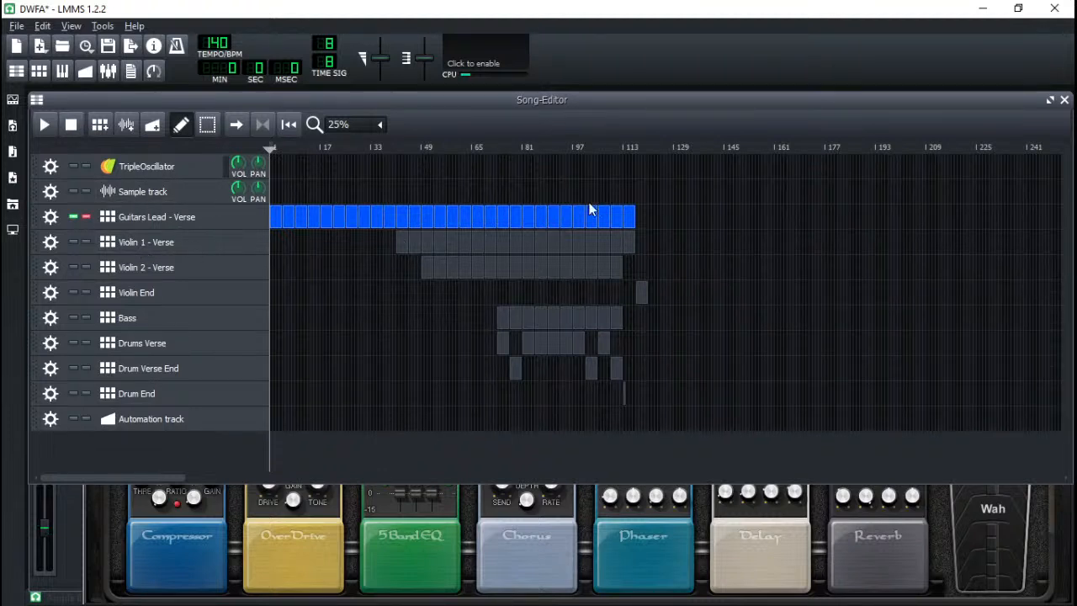
# - Begin exporting the tracks, creating an INSTRUMENTS folder inside DWFA's RAW folder and choosing it as the destination
pyautogui.click(16, 26)
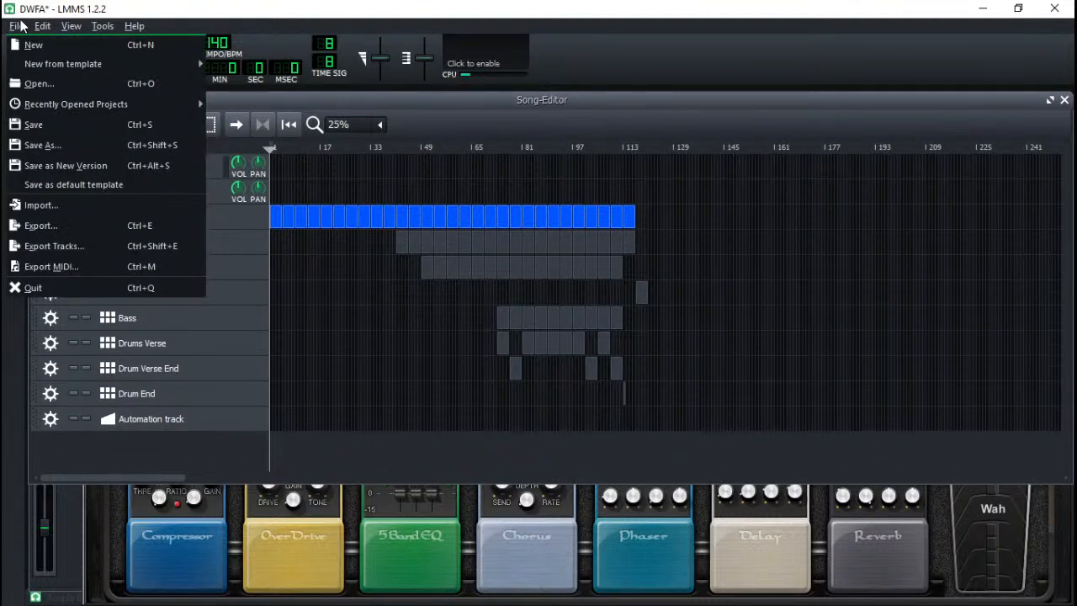
pyautogui.click(136, 245)
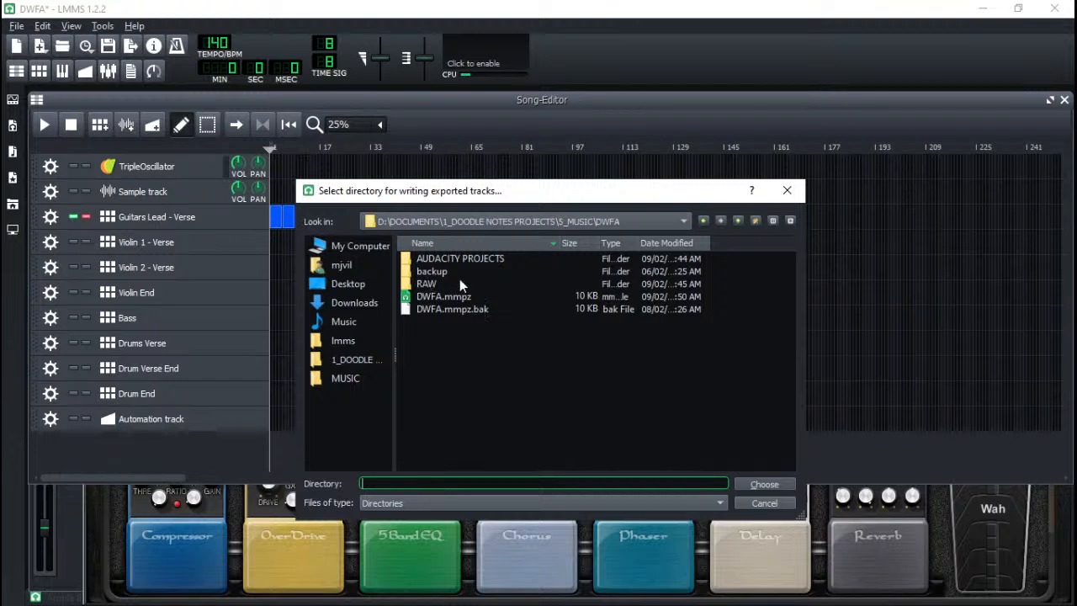
pyautogui.doubleClick(413, 285)
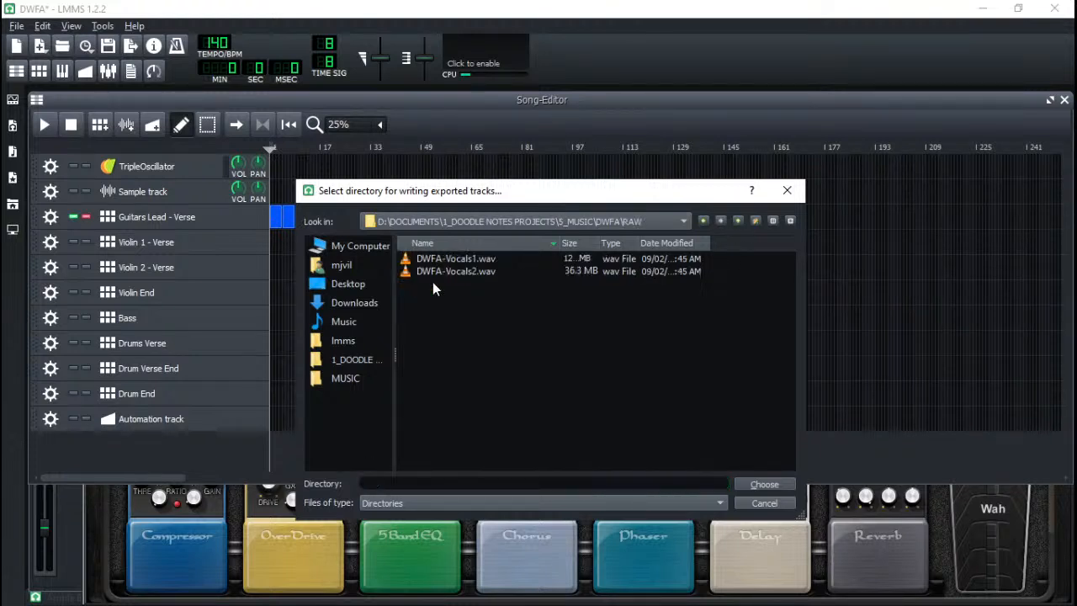
pyautogui.click(753, 221)
pyautogui.write('INSTRUM')
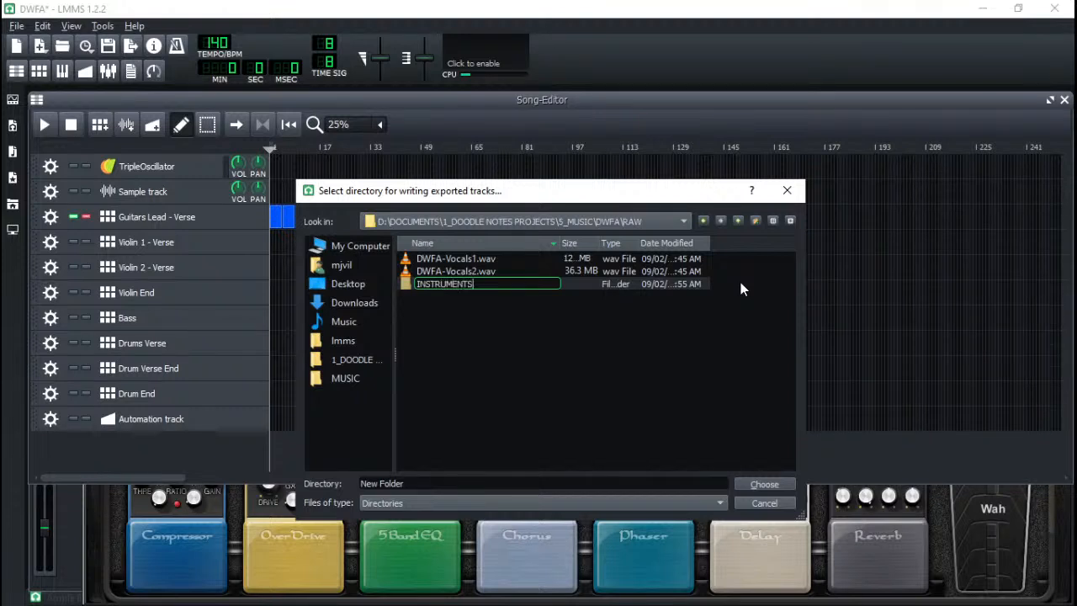
pyautogui.write('ENTS')
pyautogui.press('Return')
pyautogui.doubleClick(493, 284)
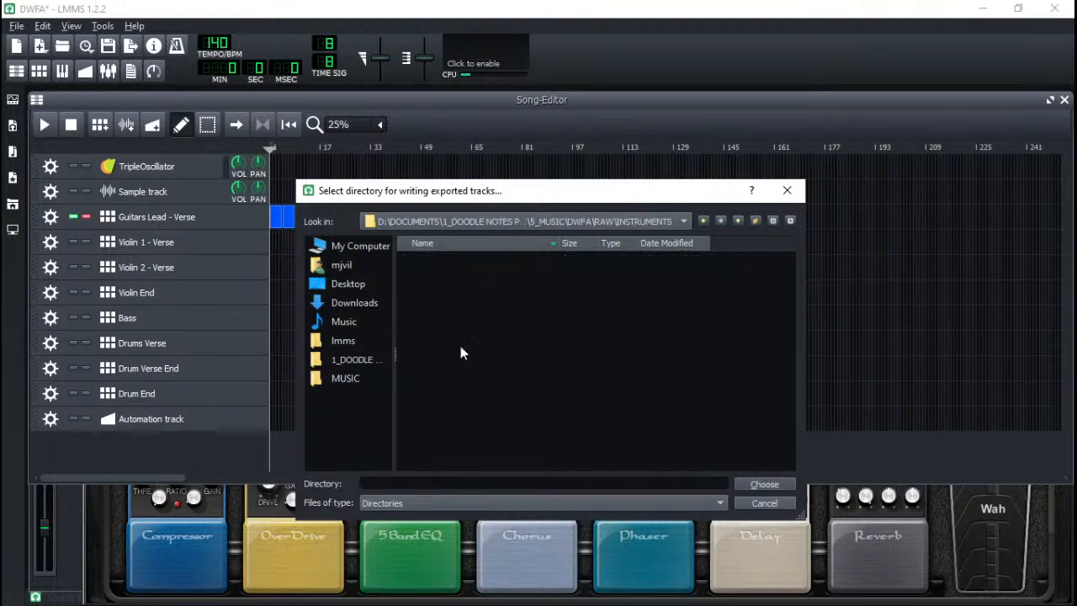
pyautogui.click(774, 484)
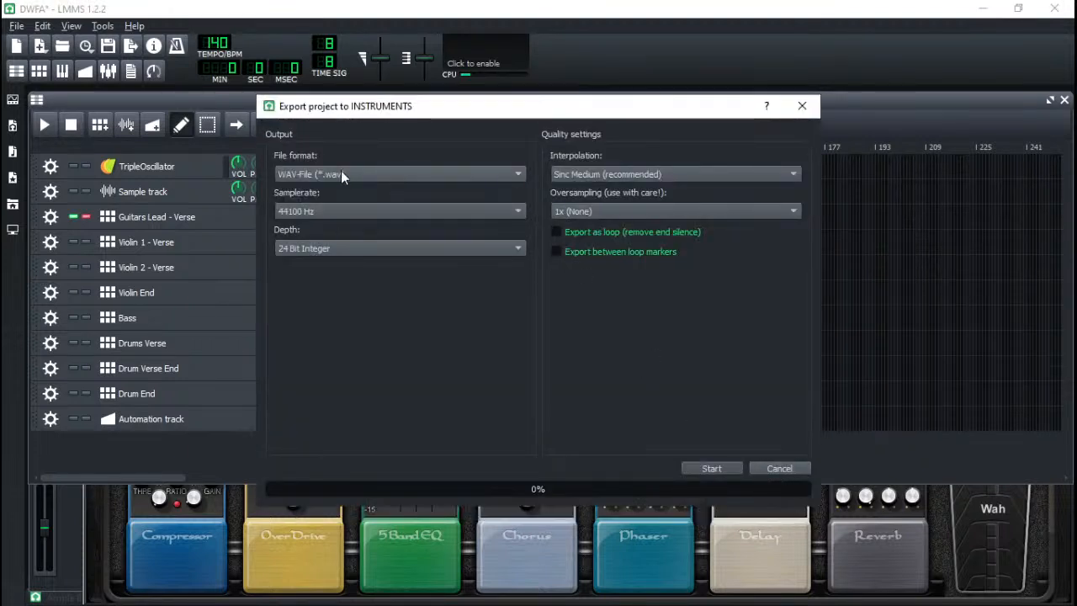
# - Set the export bit depth to 32 Bit Float and start rendering the tracks
pyautogui.click(334, 248)
pyautogui.click(319, 263)
pyautogui.click(711, 467)
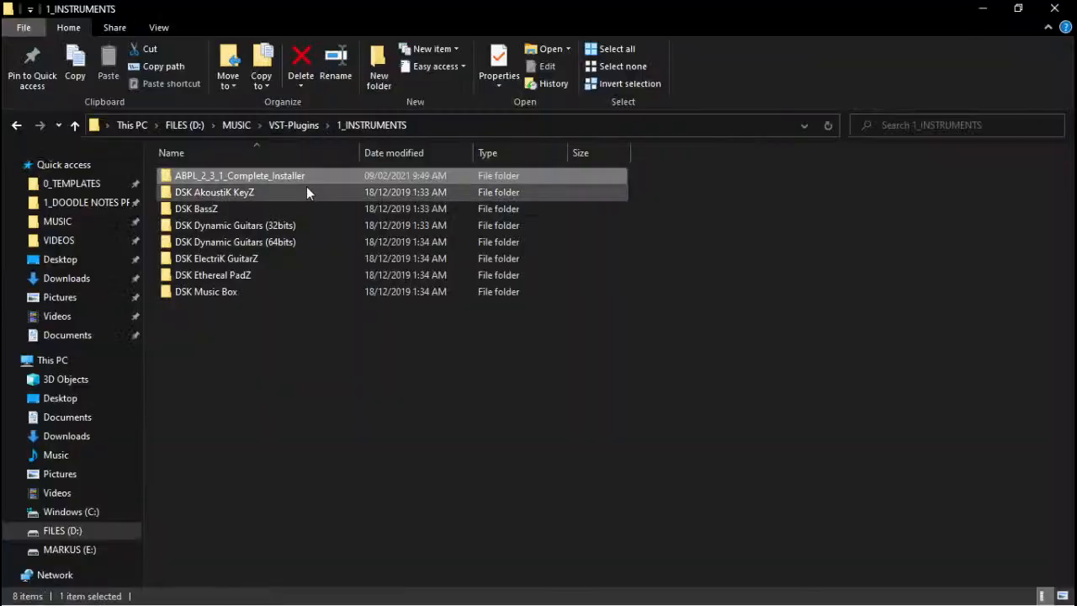
# - Switch to File Explorer, shrink its window over LMMS, and open 1_DOODLE NOTES PROJECTS > 5_MUSIC > DWFA > RAW > INSTRUMENTS
pyautogui.click(1017, 8)
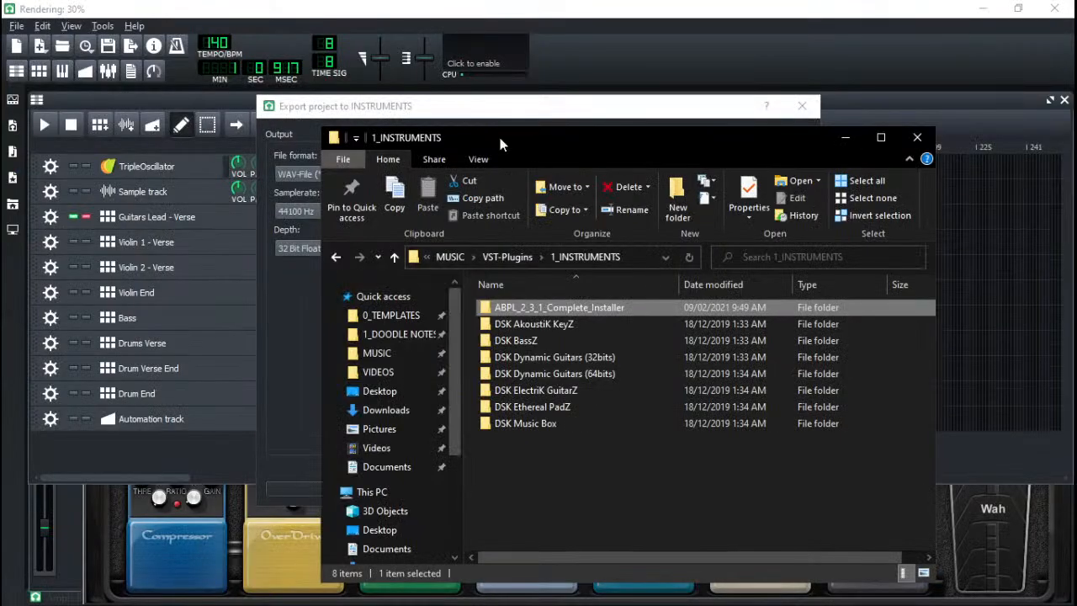
pyautogui.moveTo(500, 141); pyautogui.dragTo(552, 98)
pyautogui.click(449, 290)
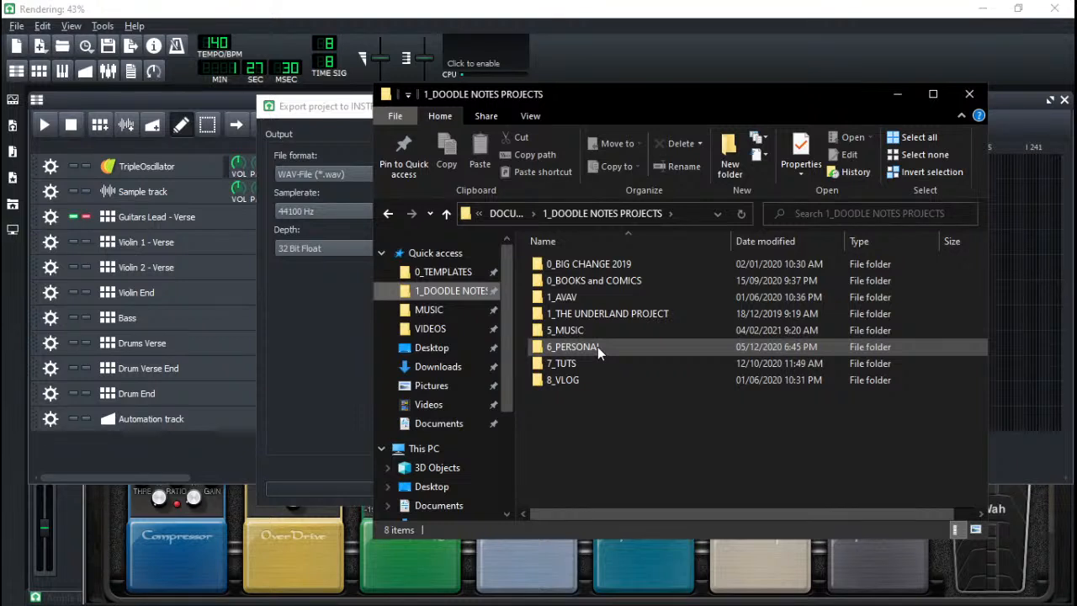
pyautogui.doubleClick(575, 328)
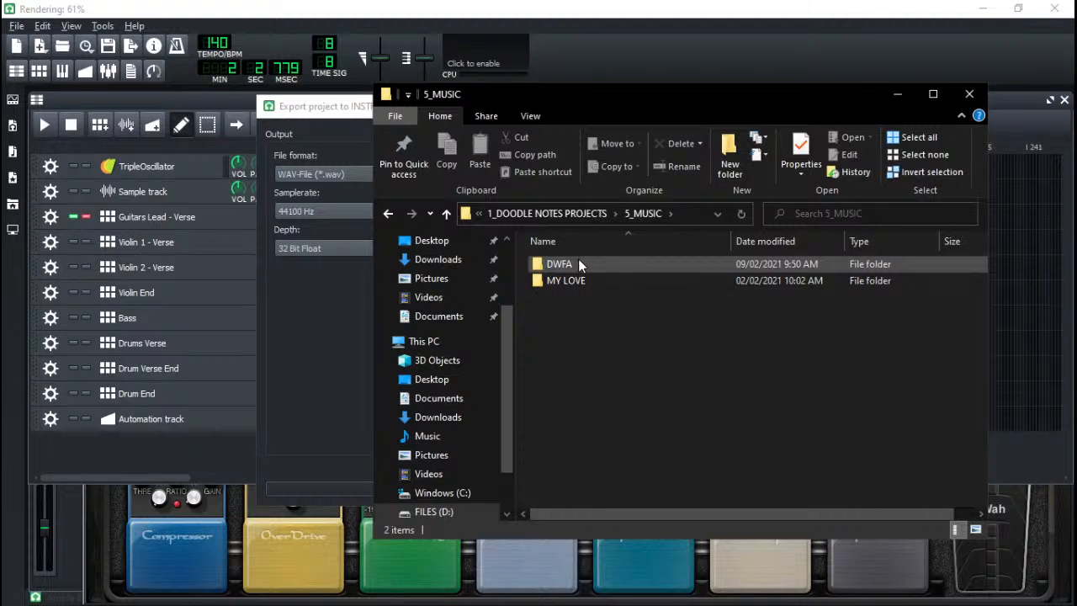
pyautogui.doubleClick(579, 262)
pyautogui.doubleClick(580, 262)
pyautogui.doubleClick(580, 263)
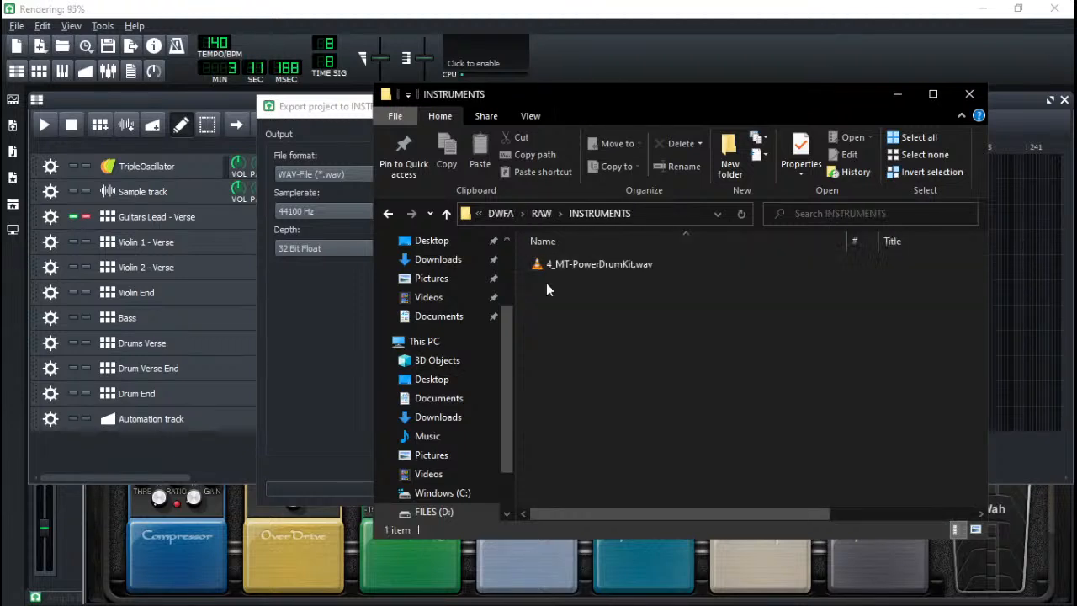
# - Check the LMMS rendering progress against the WAV files being written to the INSTRUMENTS folder
pyautogui.click(317, 310)
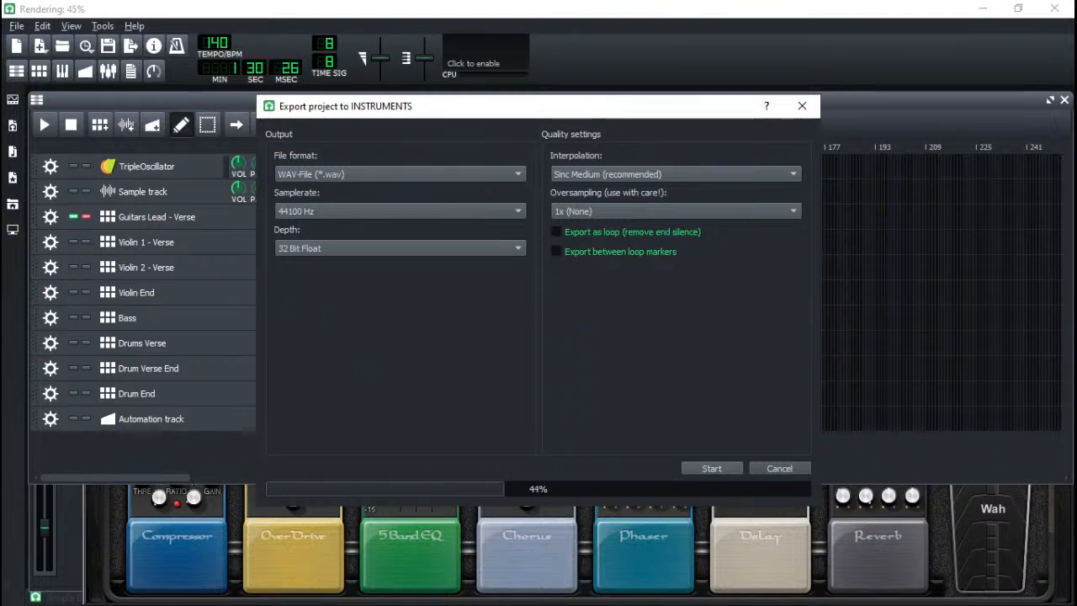
pyautogui.hotkey('alt', 'Tab')
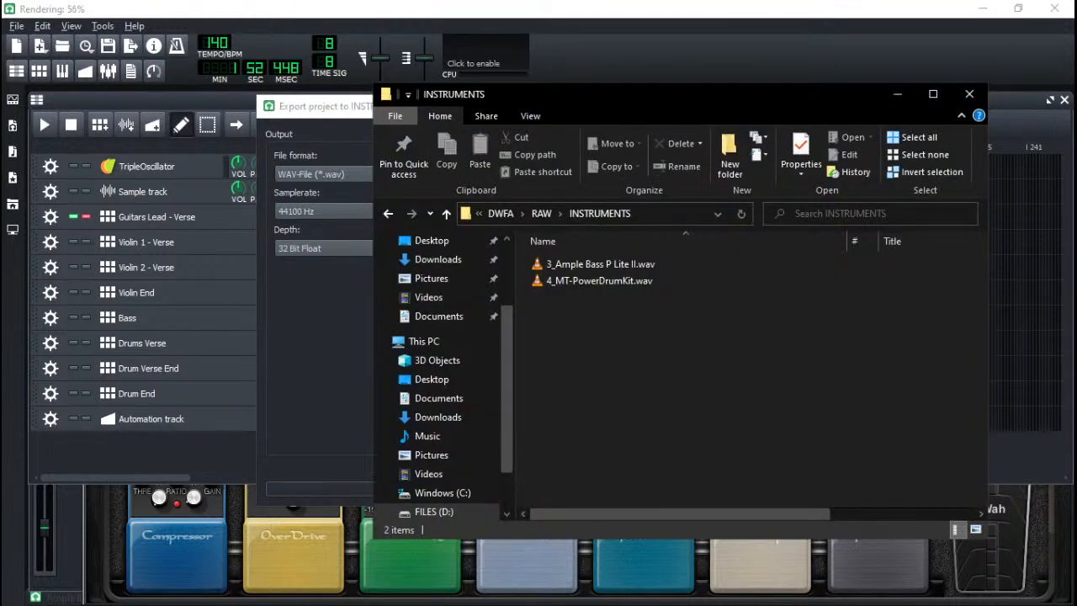
pyautogui.hotkey('alt', 'Tab')
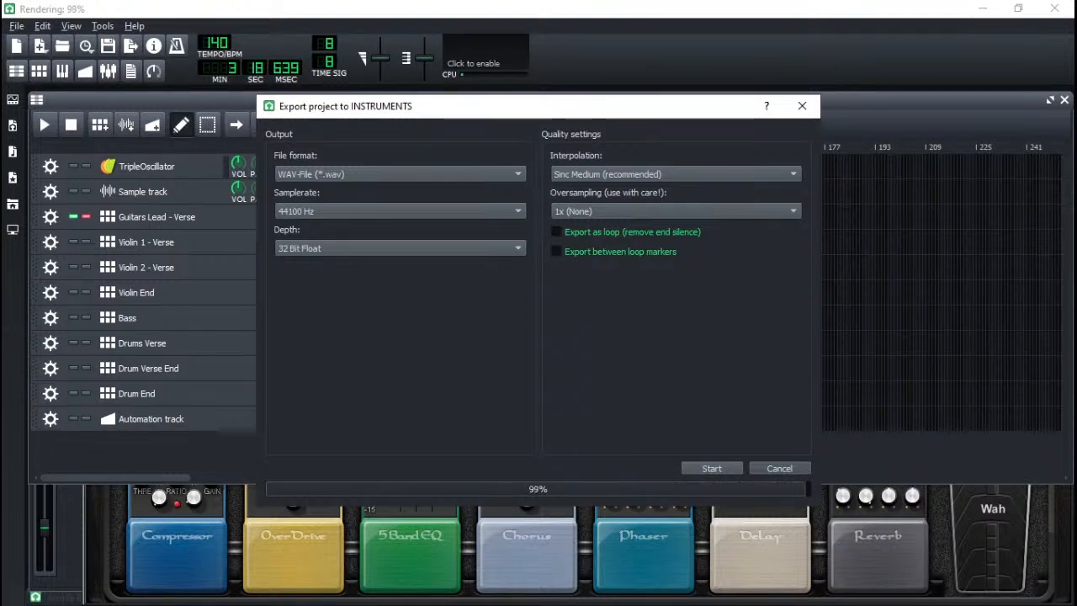
pyautogui.hotkey('alt', 'Tab')
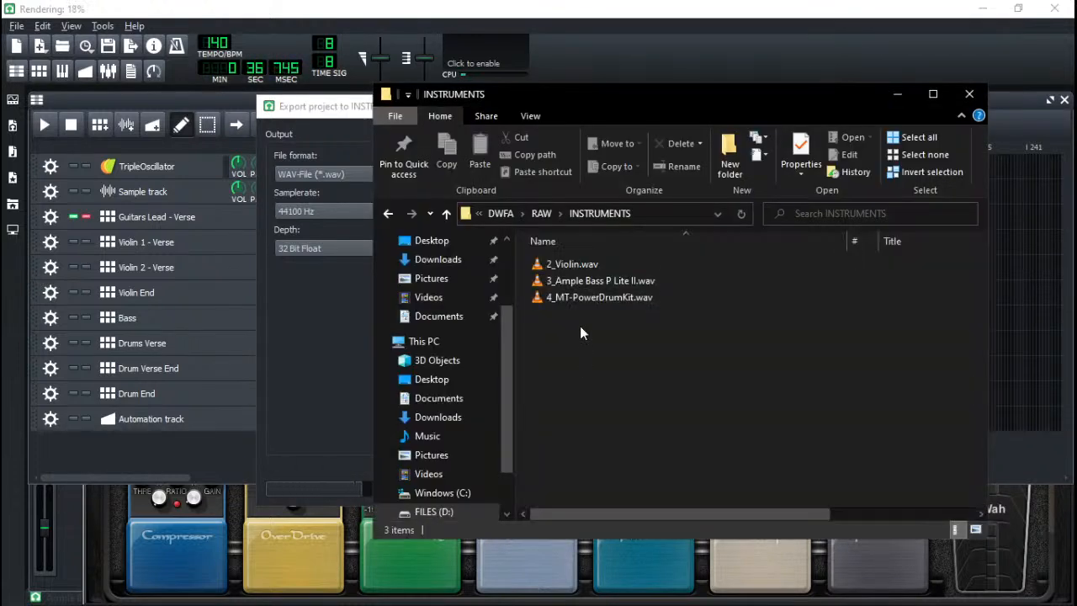
# - Play 4_MT-PowerDrumKit.wav in VLC media player, skip ahead to about 01:52, and close the player
pyautogui.click(583, 299)
pyautogui.press('F2')
pyautogui.press('Escape')
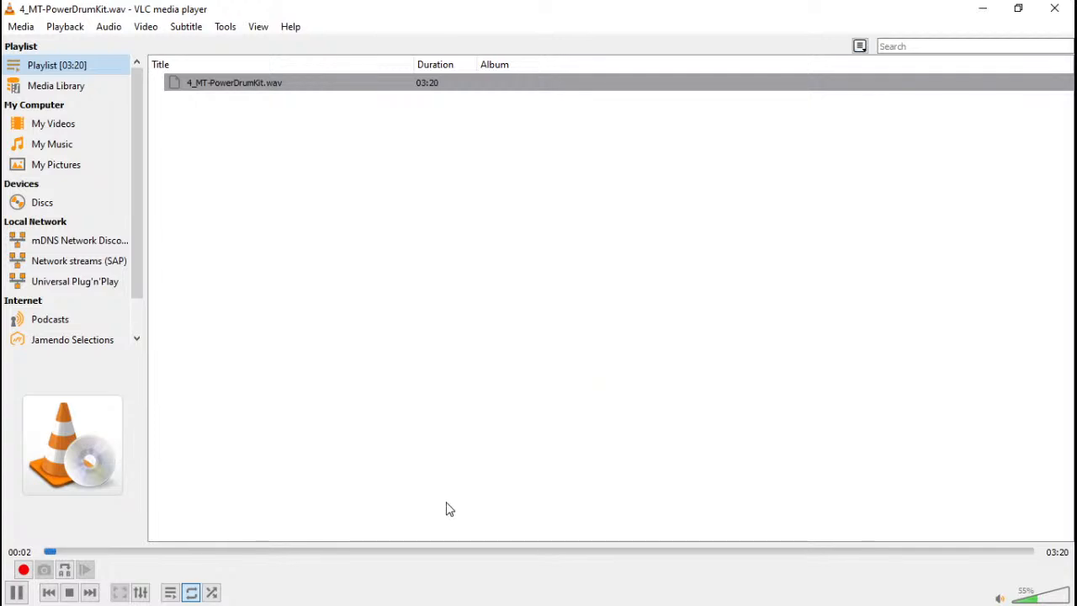
pyautogui.click(372, 554)
pyautogui.click(630, 553)
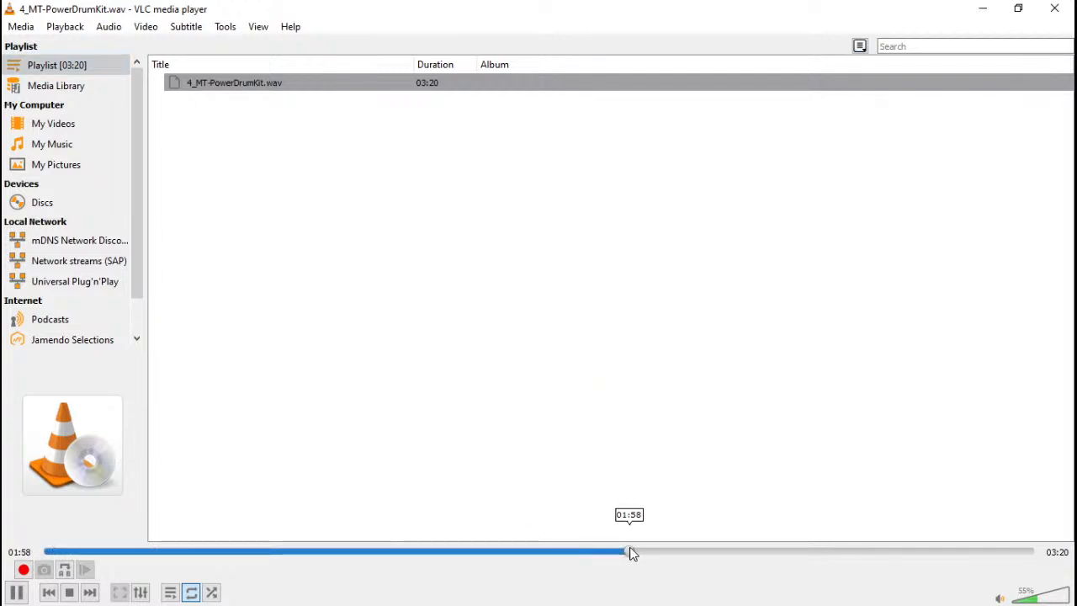
pyautogui.moveTo(632, 553); pyautogui.dragTo(601, 558)
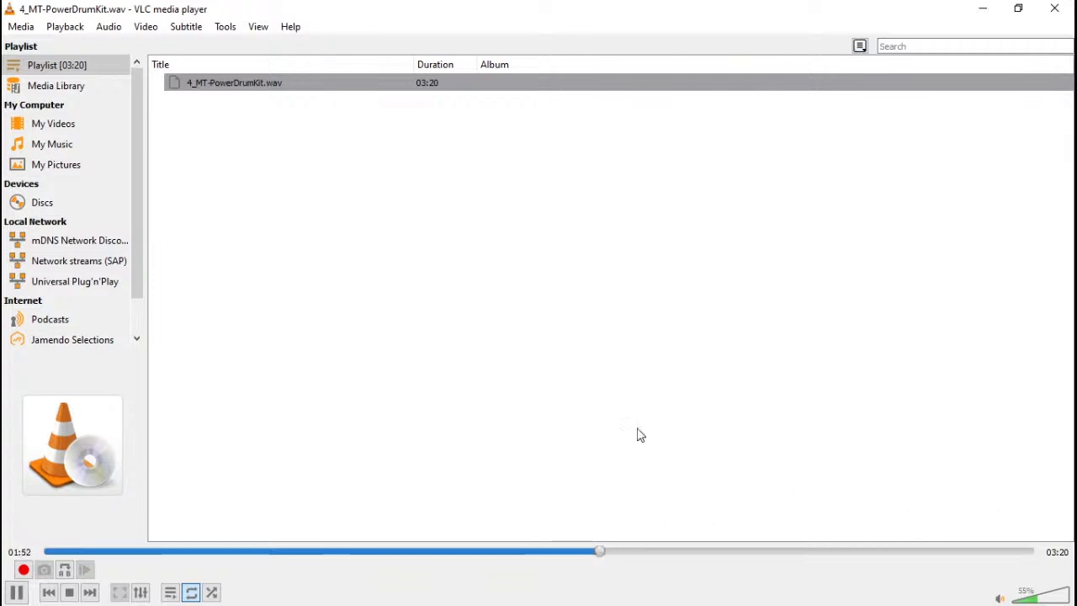
pyautogui.click(1053, 8)
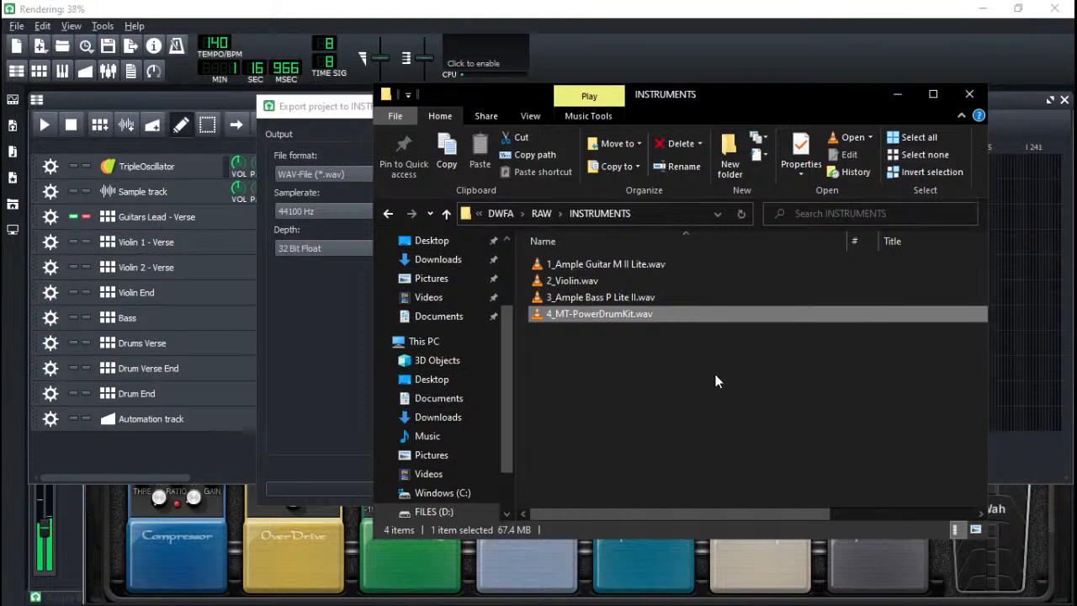
# - Play 2_Violin.wav in VLC, skipping past 01:48, and briefly play 1_Ample Guitar M II Lite.wav, closing the player each time
pyautogui.click(557, 282)
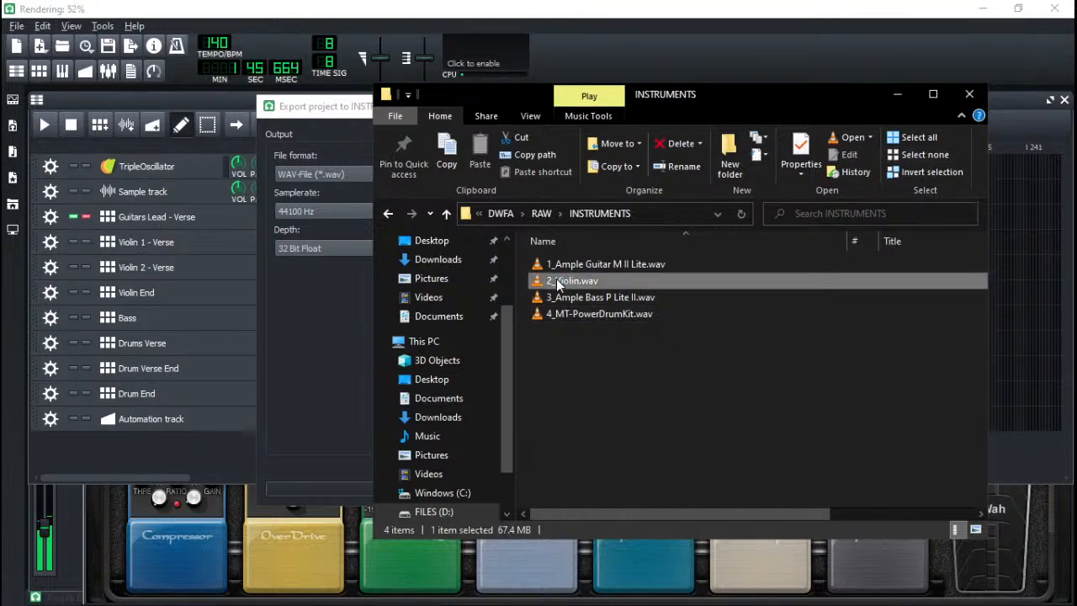
pyautogui.doubleClick(556, 278)
pyautogui.click(579, 552)
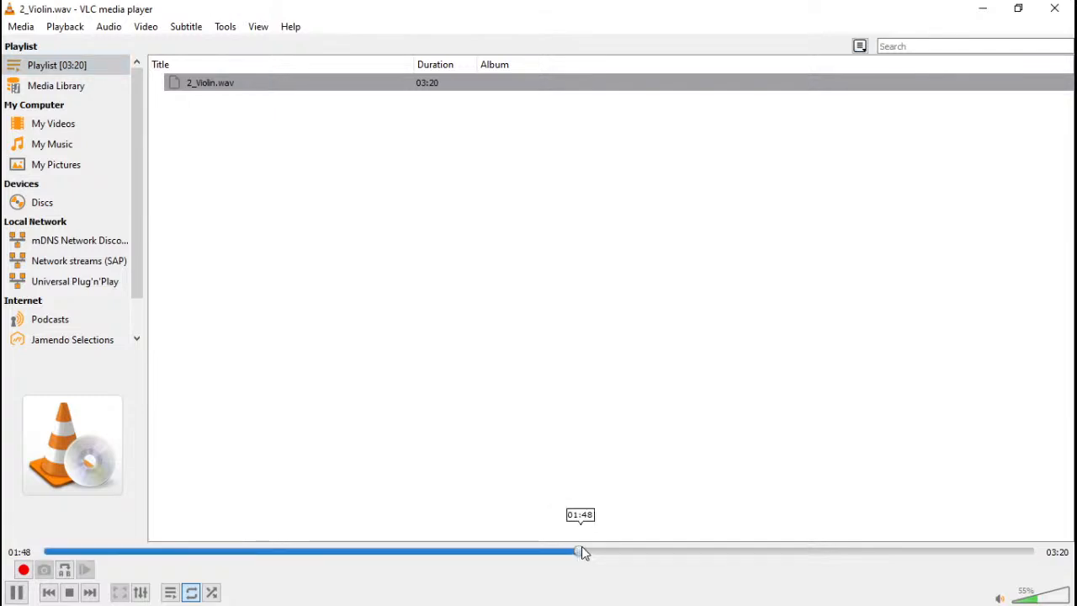
pyautogui.moveTo(581, 547); pyautogui.dragTo(798, 553)
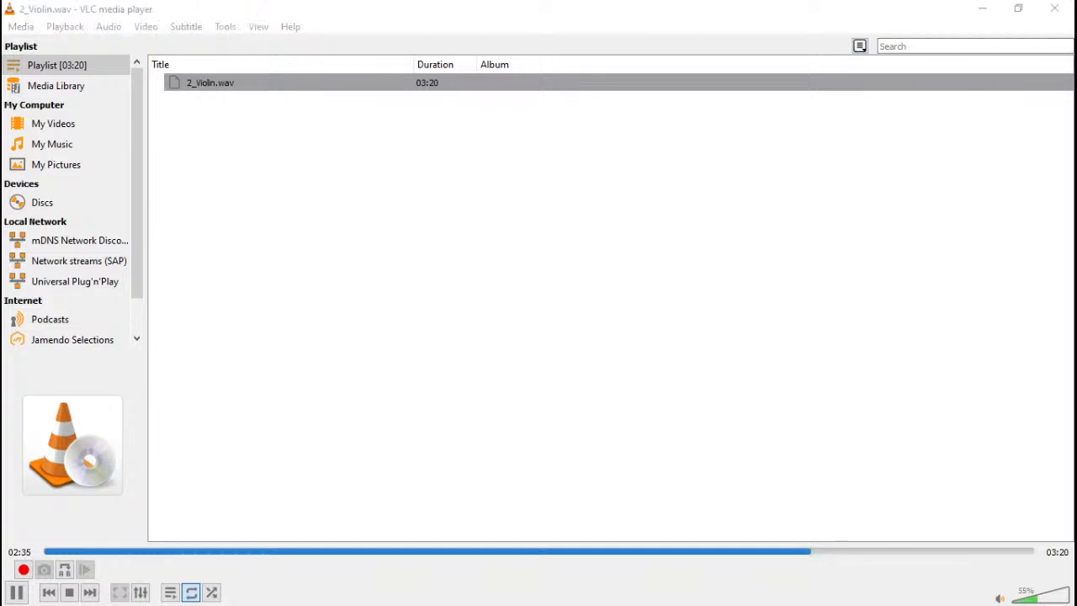
pyautogui.click(1054, 8)
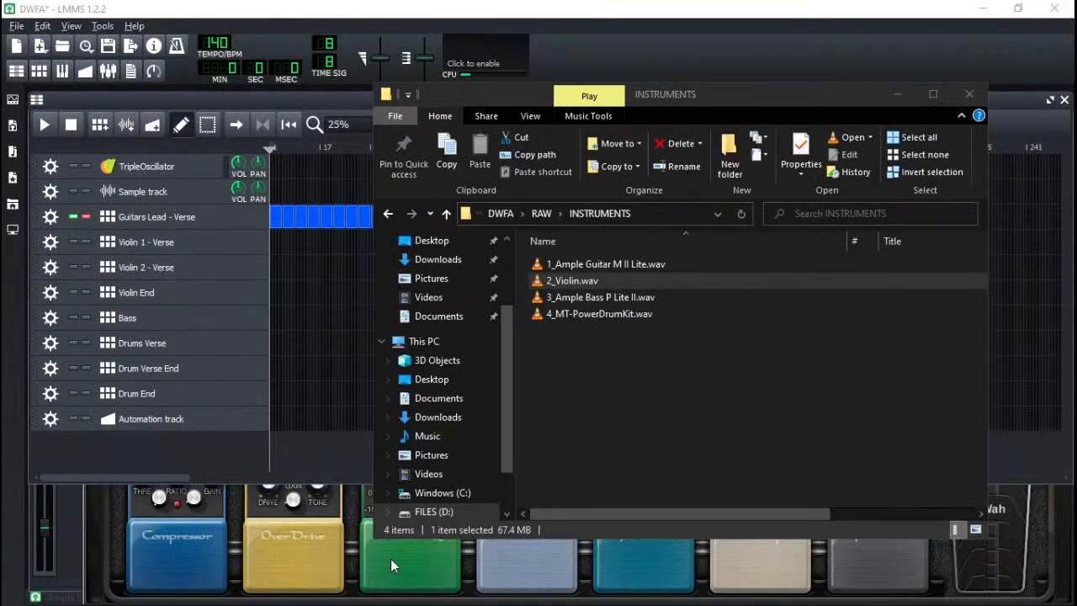
pyautogui.doubleClick(611, 270)
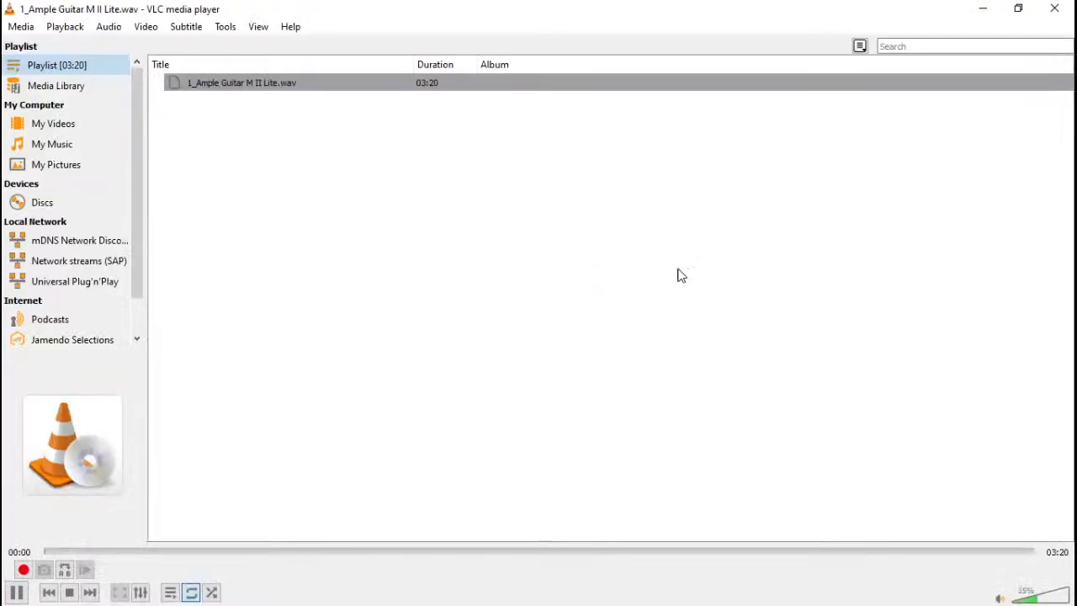
pyautogui.click(1068, 8)
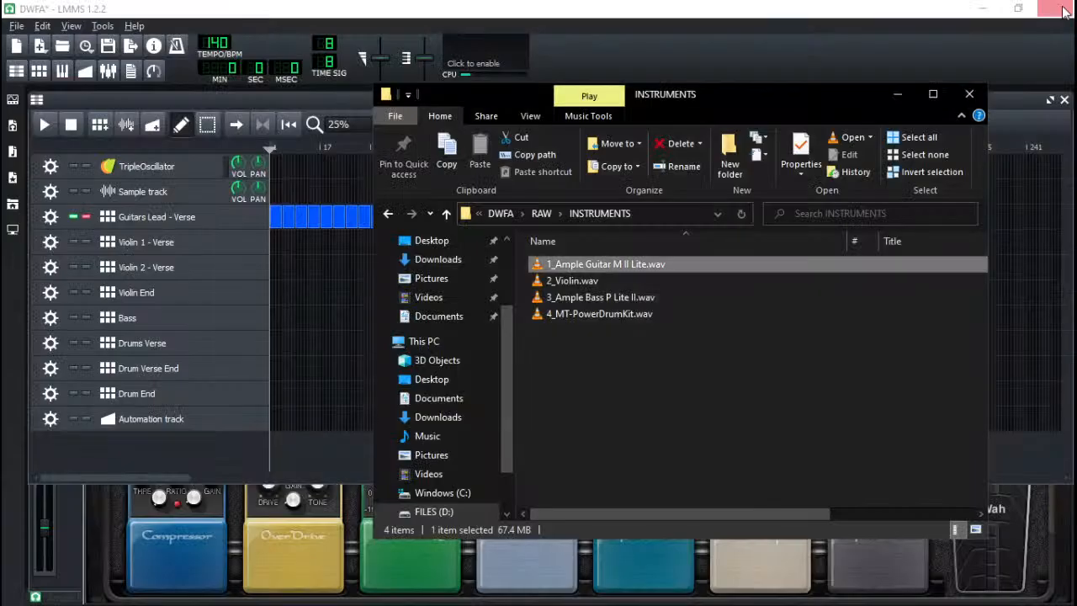
# - Switch back to LMMS and unsolo the Guitars Lead - Verse track
pyautogui.click(87, 217)
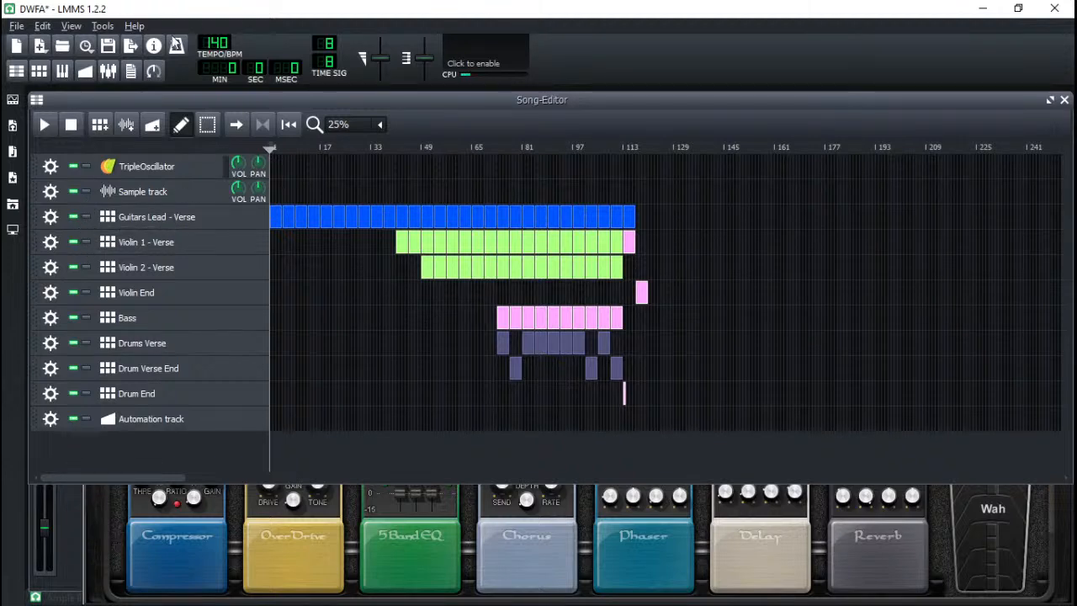
pyautogui.click(16, 26)
pyautogui.click(75, 225)
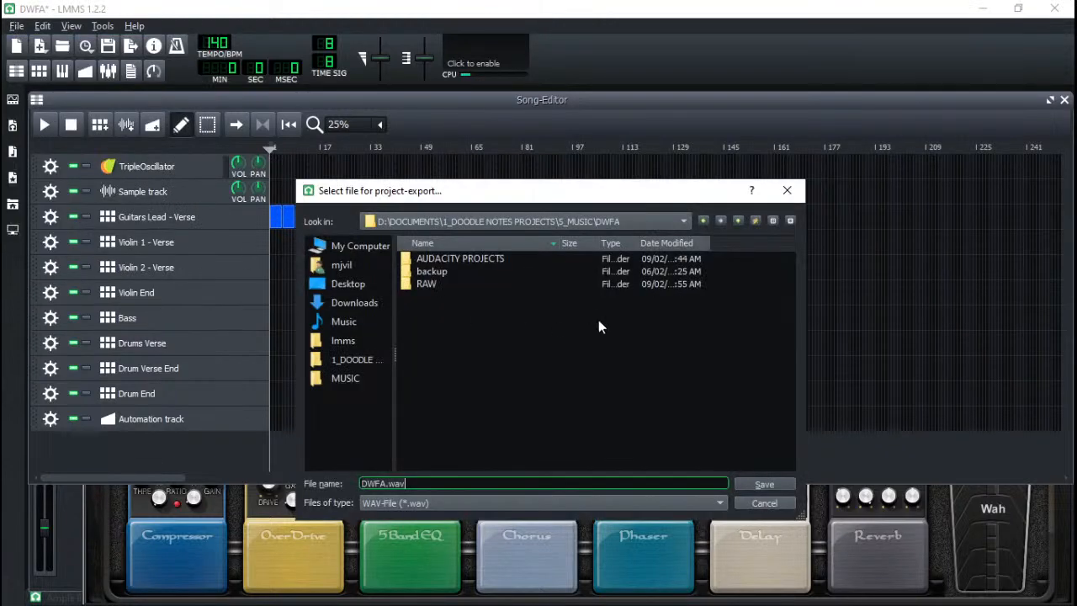
pyautogui.click(764, 503)
# - Export the unsoloed tracks to the RAW\INSTRUMENTS folder as WAV files at 32 Bit Float depth
pyautogui.click(14, 27)
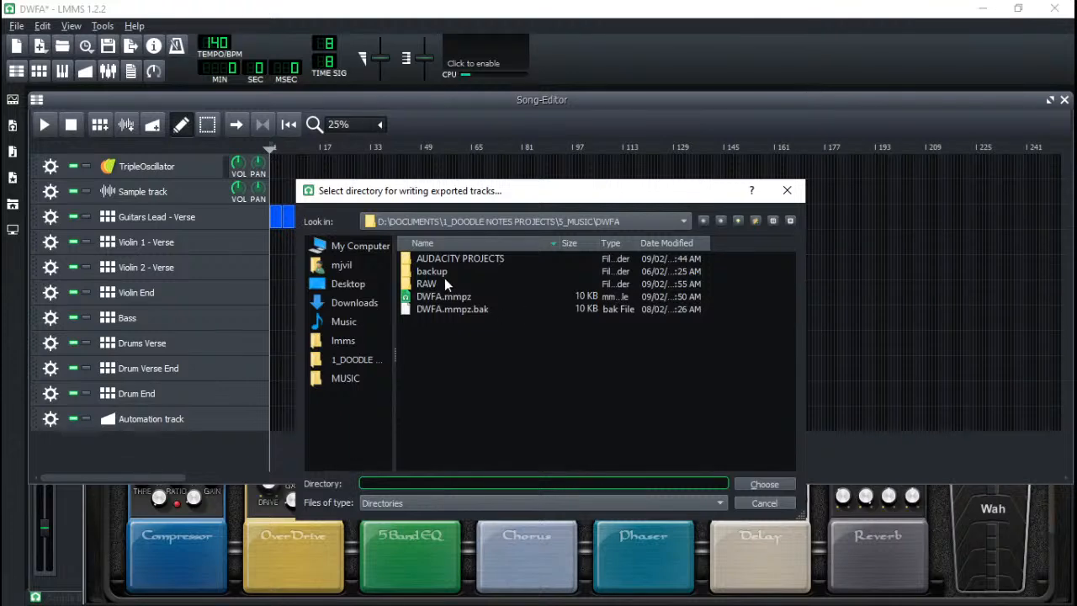
pyautogui.doubleClick(444, 284)
pyautogui.doubleClick(450, 260)
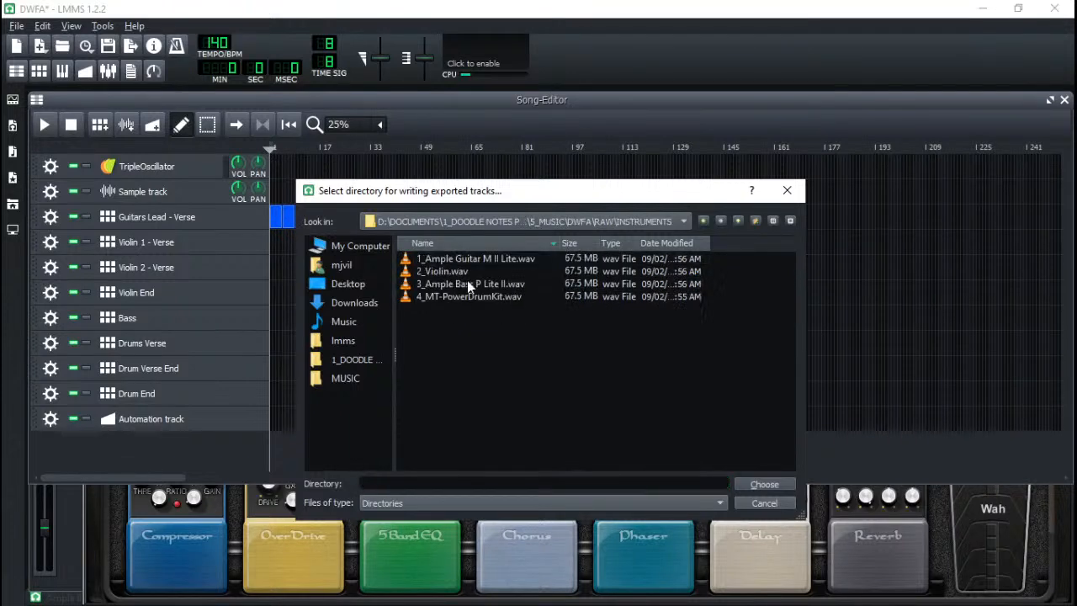
pyautogui.click(775, 485)
pyautogui.click(373, 247)
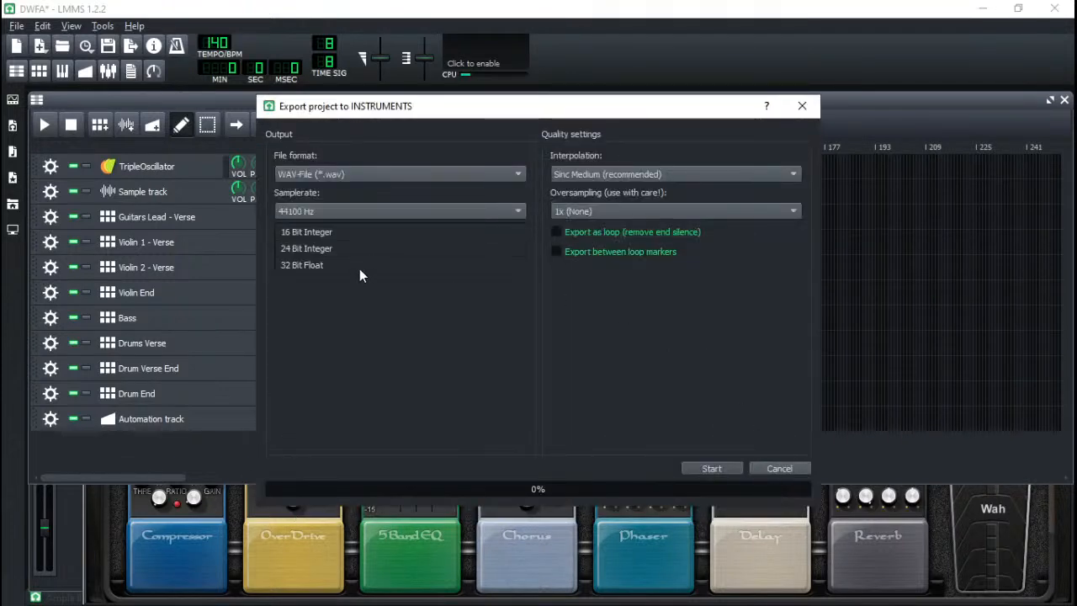
pyautogui.click(359, 266)
pyautogui.click(712, 467)
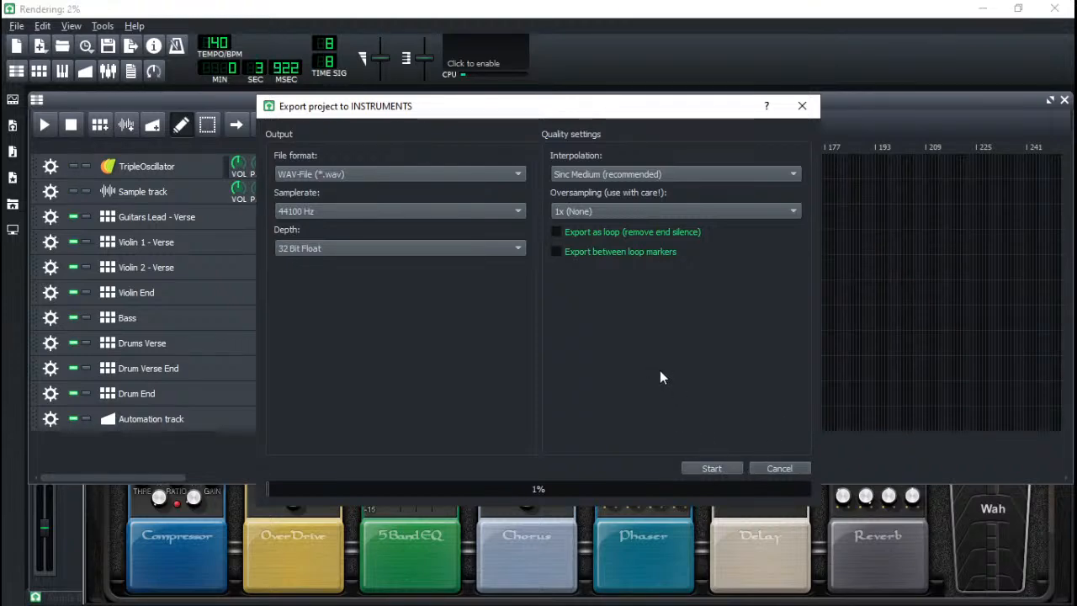
# - Check the INSTRUMENTS folder in File Explorer, cancel the running export, and delete all the WAV files in the folder
pyautogui.hotkey('alt', 'Tab')
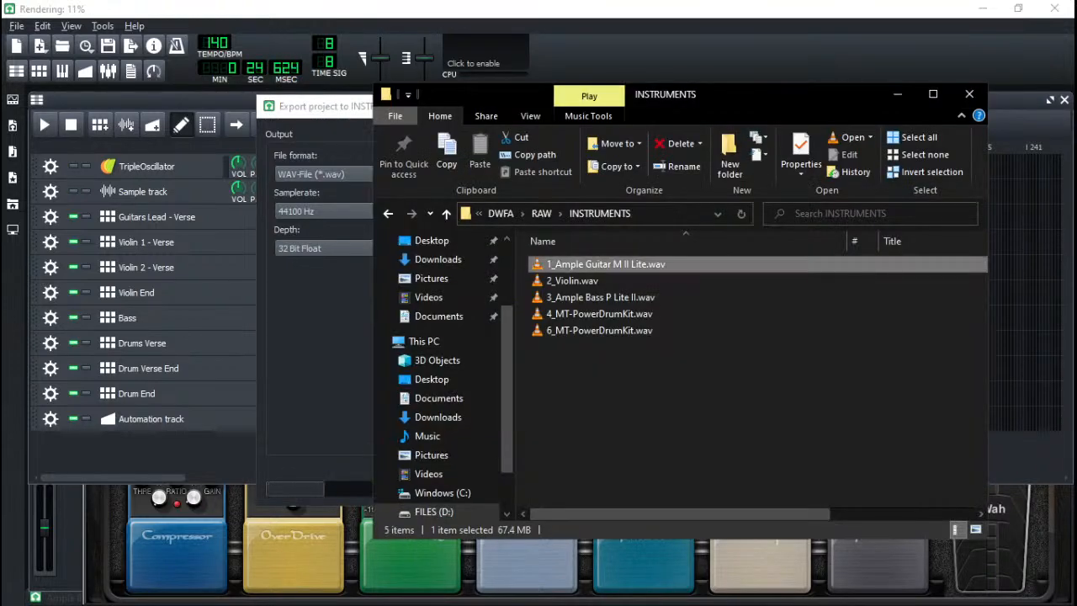
pyautogui.click(348, 310)
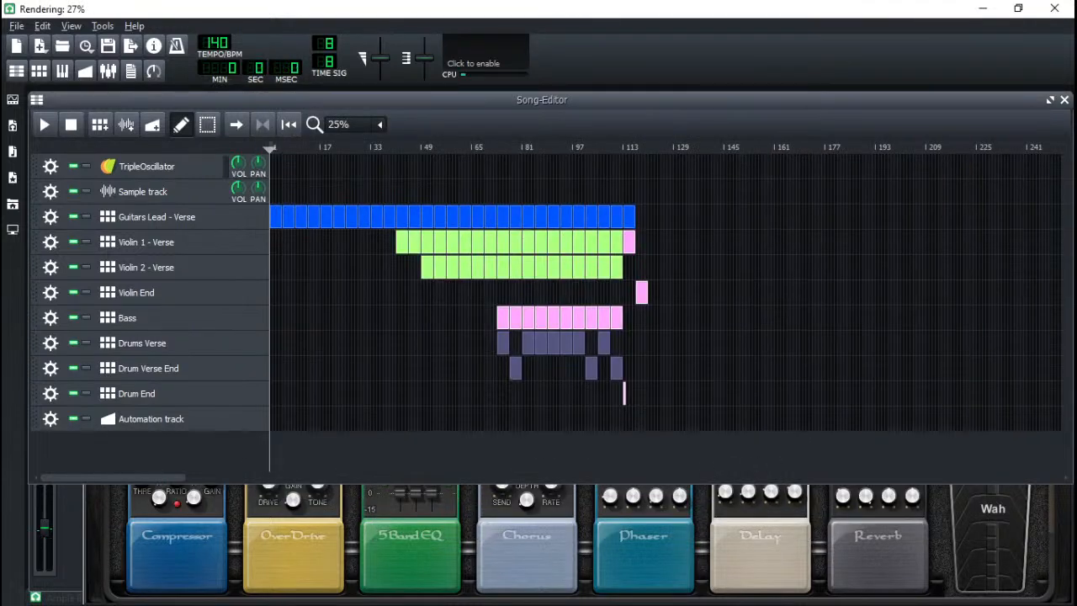
pyautogui.hotkey('alt', 'Tab')
pyautogui.hotkey('ctrl', 'a')
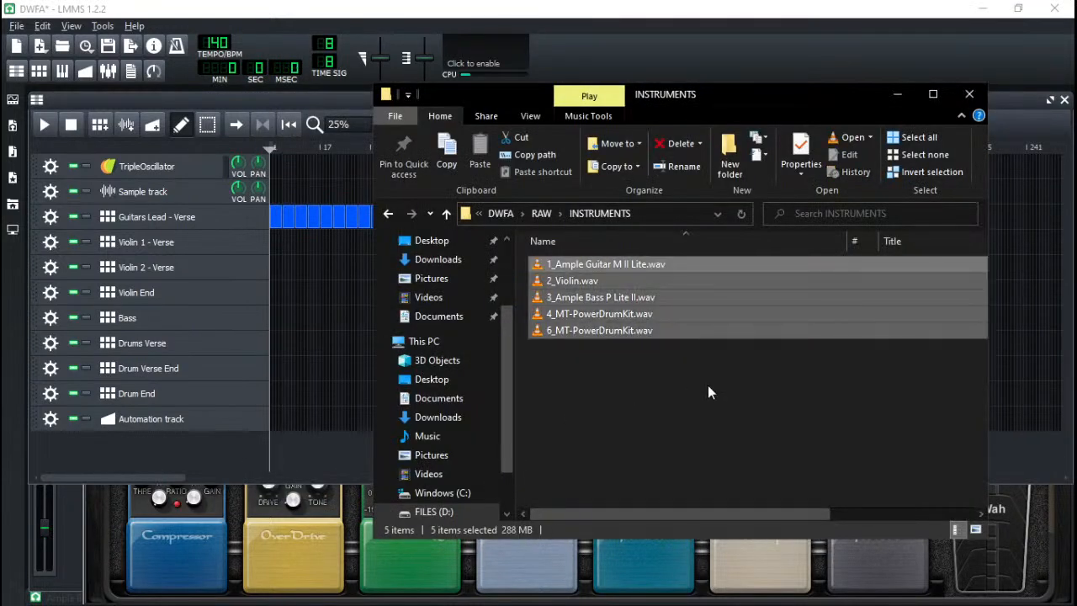
pyautogui.press('Delete')
# - Export all tracks to the RAW\INSTRUMENTS folder as WAV files at 44100 Hz and 24 Bit Integer depth
pyautogui.click(16, 26)
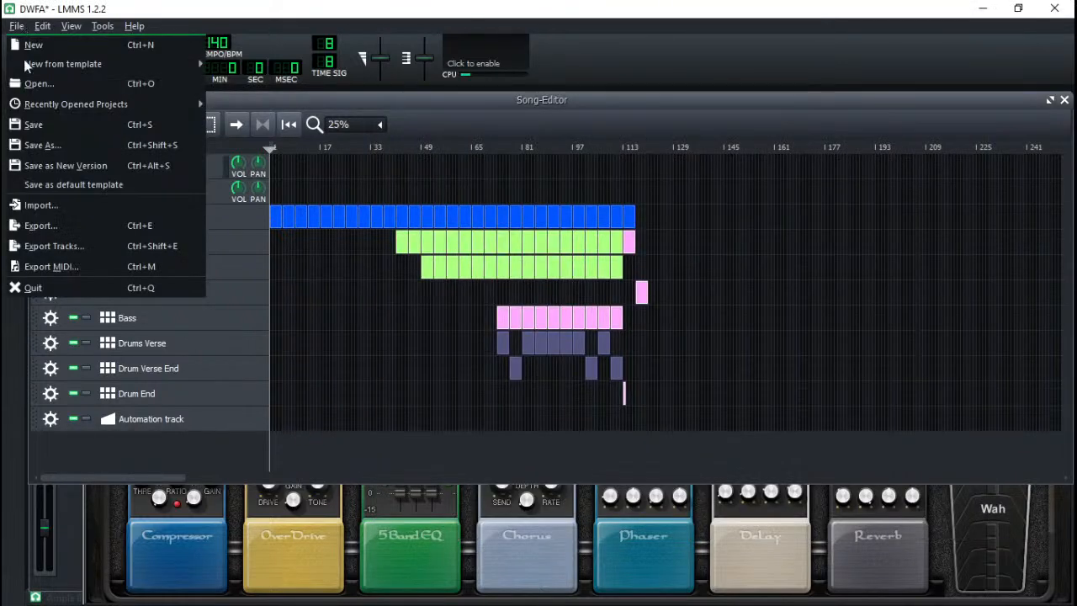
pyautogui.click(79, 246)
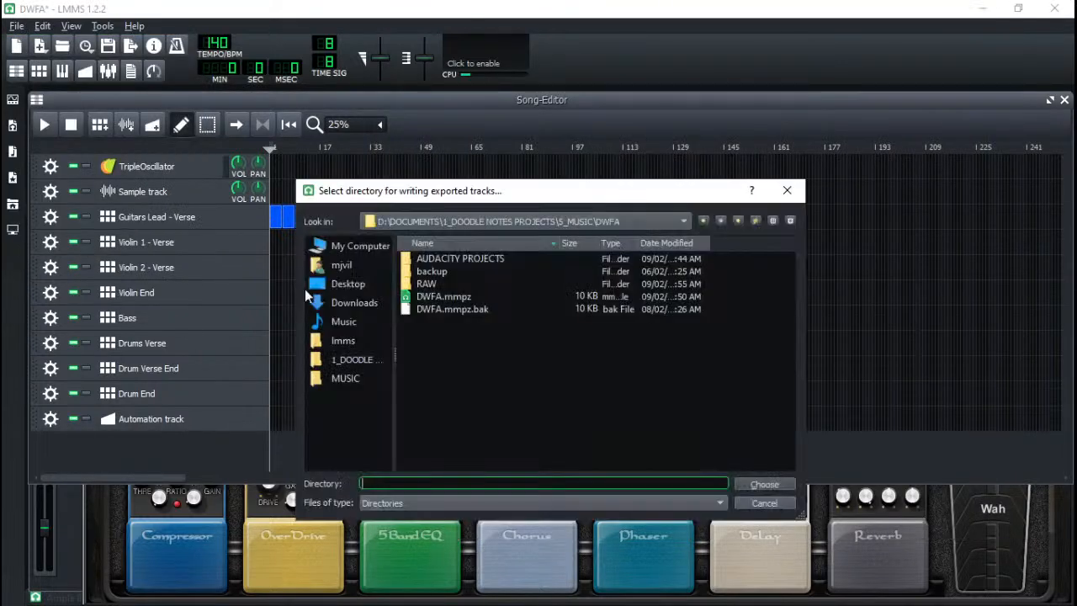
pyautogui.doubleClick(435, 283)
pyautogui.doubleClick(452, 259)
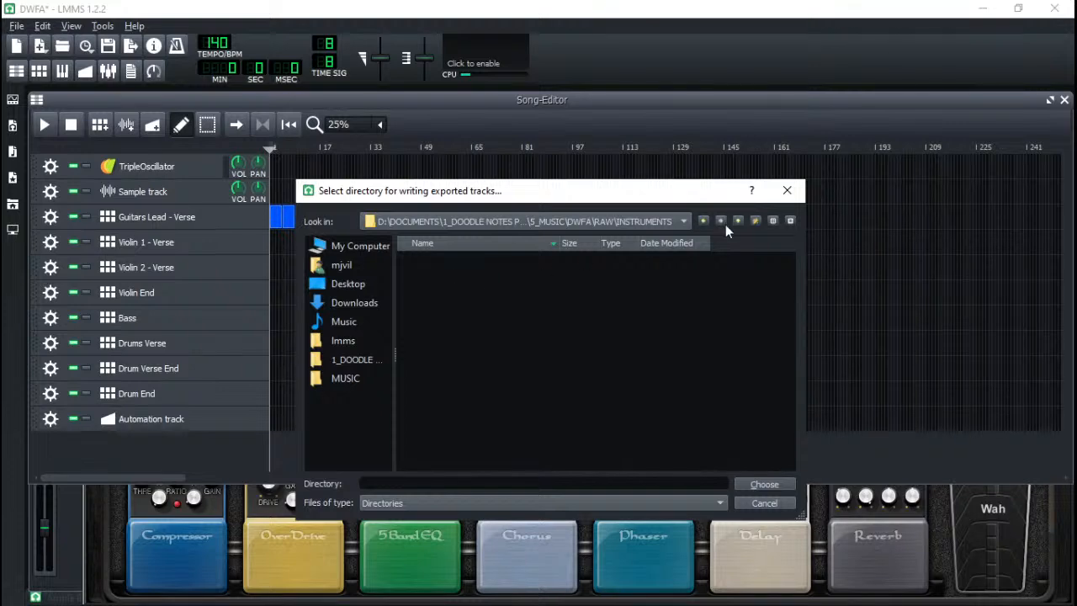
pyautogui.click(776, 476)
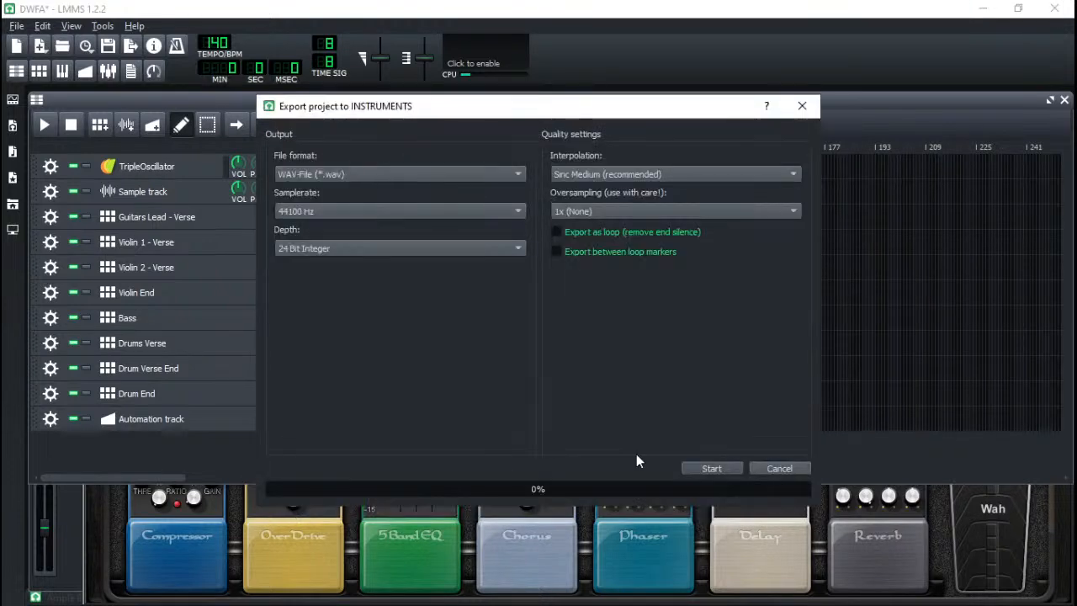
pyautogui.click(714, 467)
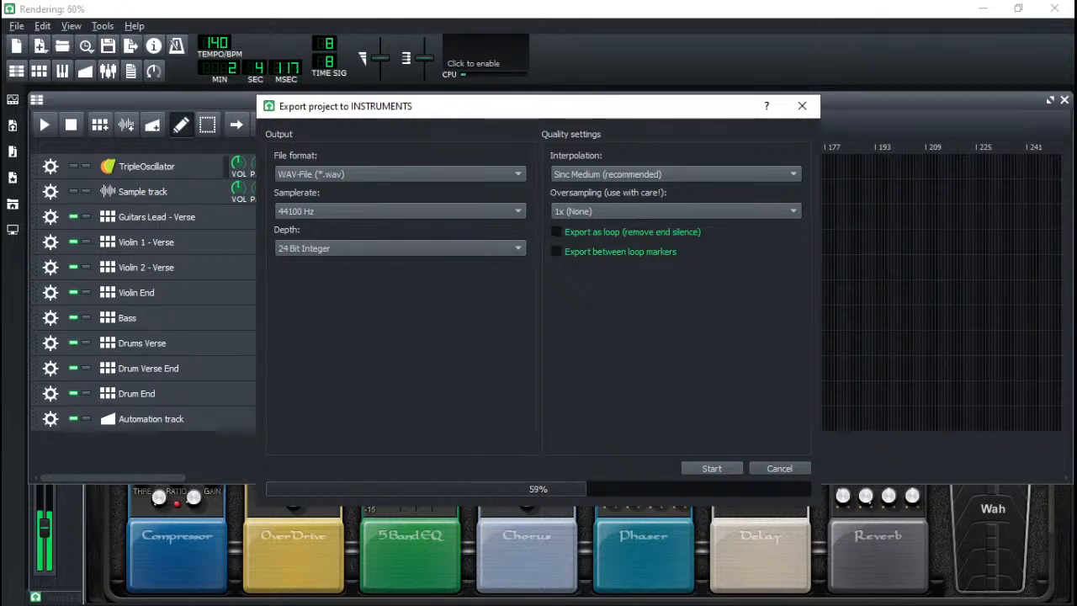
# - Monitor the WAV files arriving in the INSTRUMENTS folder in File Explorer while the track export renders
pyautogui.hotkey('alt', 'Tab')
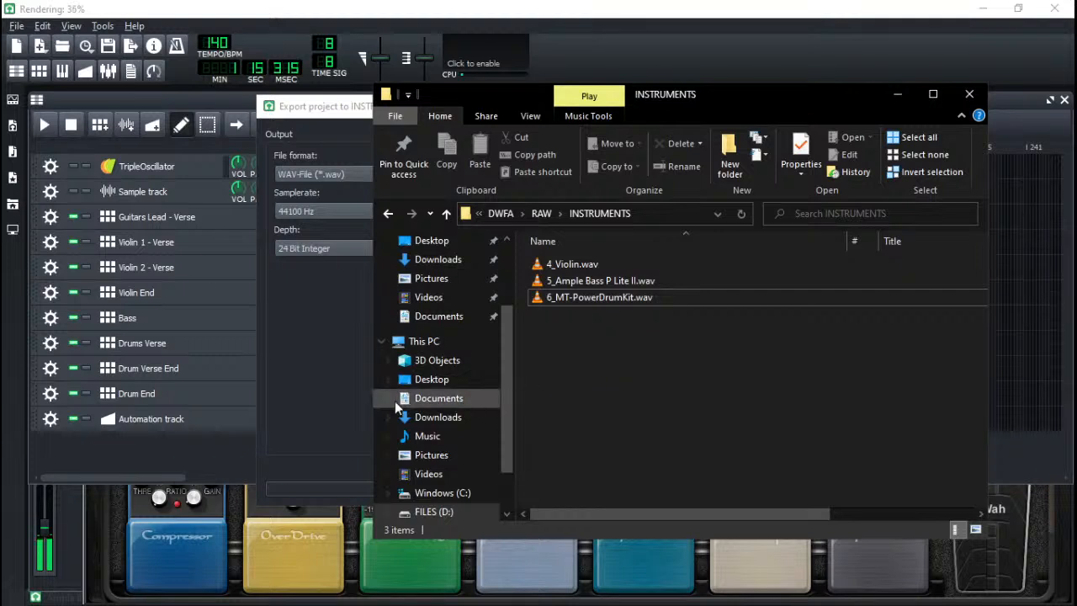
pyautogui.click(306, 377)
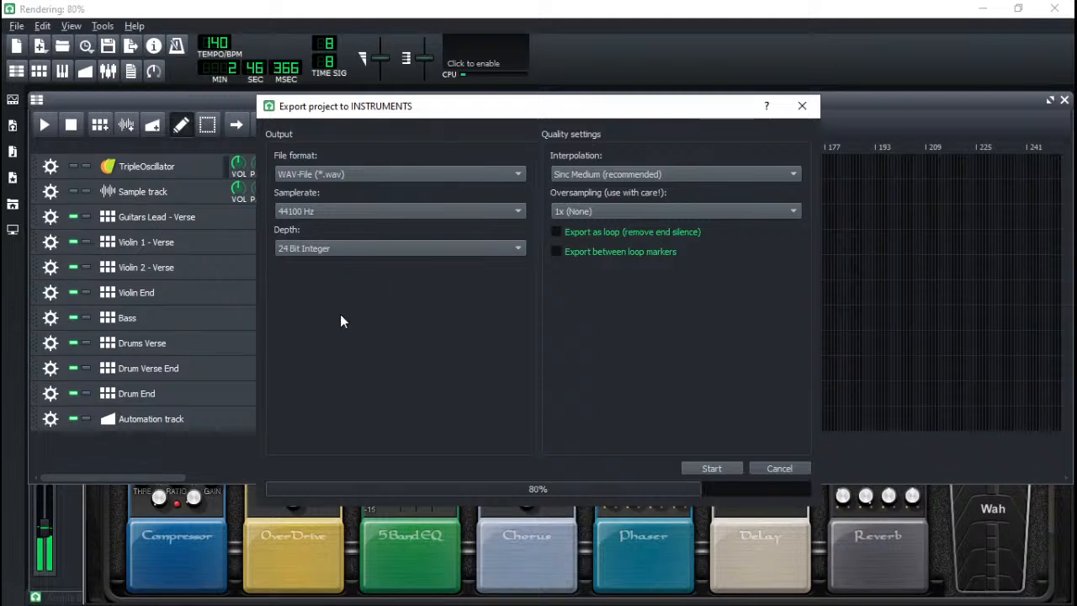
pyautogui.hotkey('alt', 'Tab')
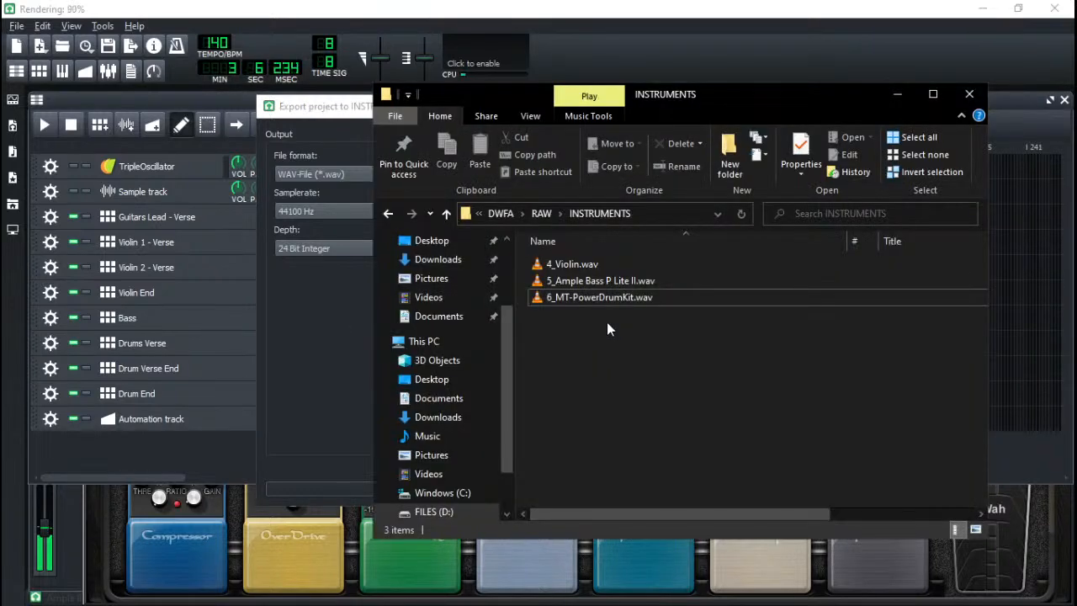
pyautogui.click(573, 263)
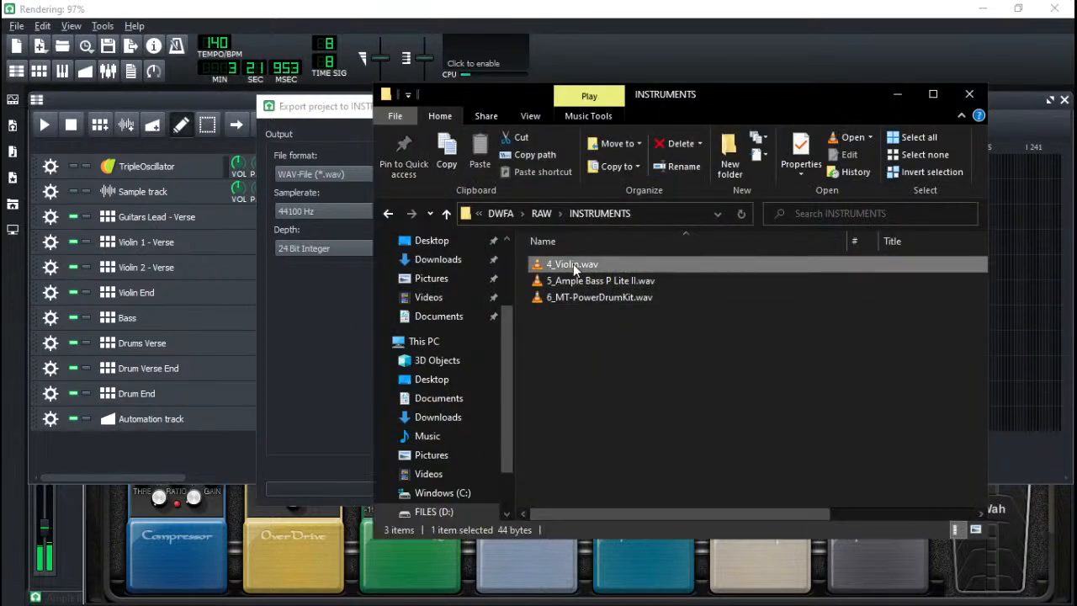
pyautogui.click(326, 316)
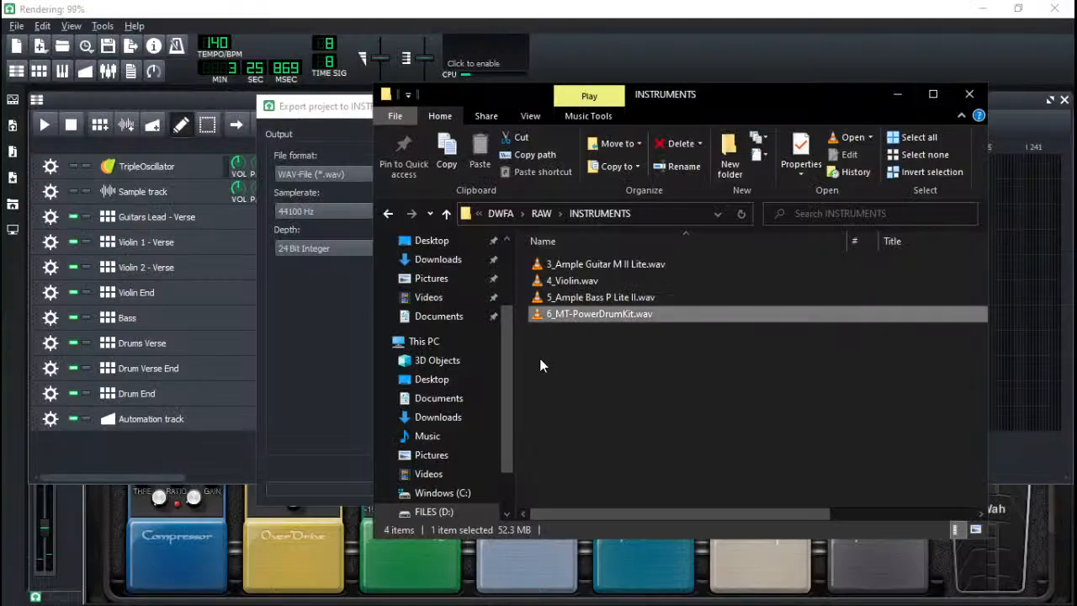
pyautogui.click(292, 331)
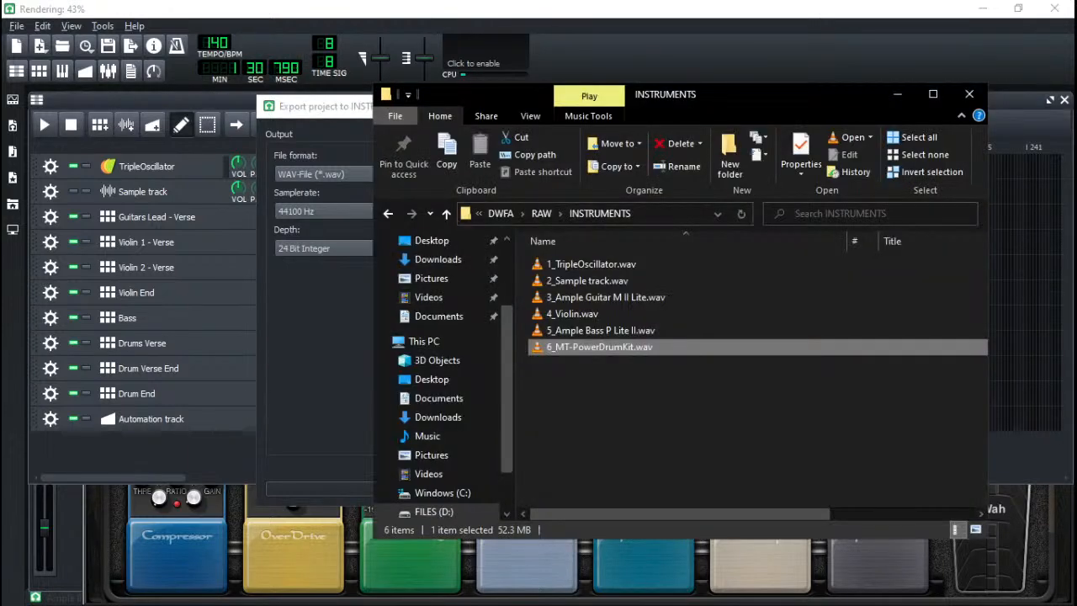
pyautogui.click(593, 453)
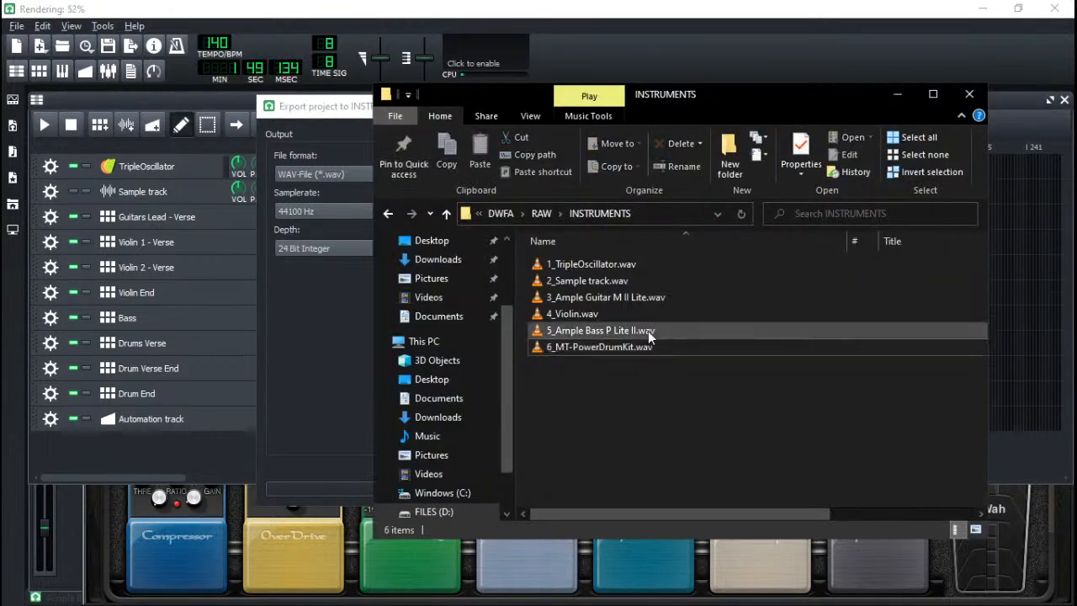
pyautogui.click(618, 286)
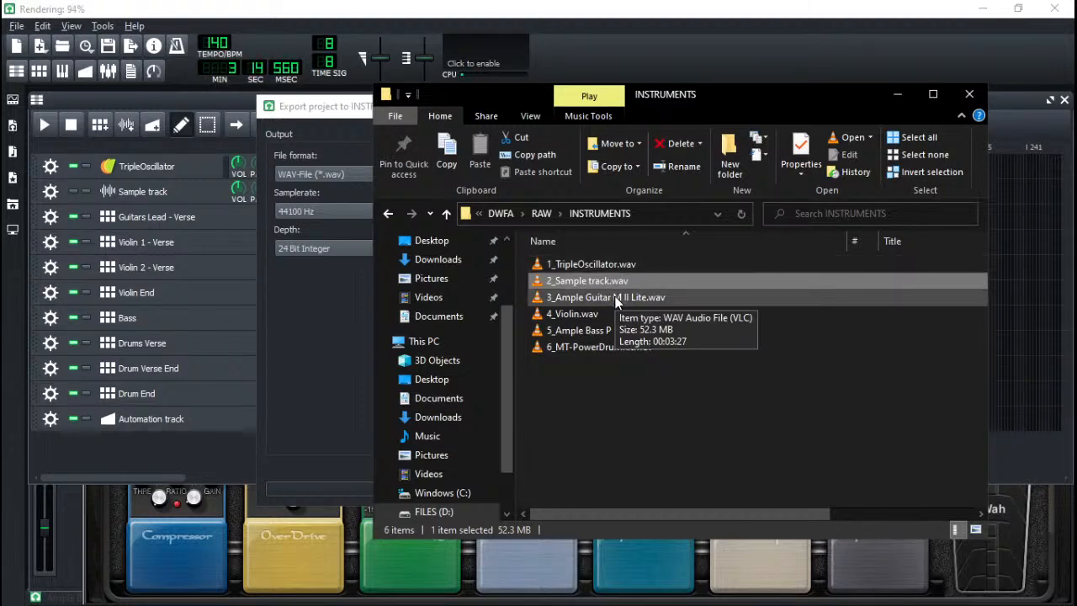
# - Play 3_Ample Guitar M II Lite.wav and 4_Violin.wav in VLC, skipping the violin to 01:48 and closing the player each time
pyautogui.doubleClick(617, 300)
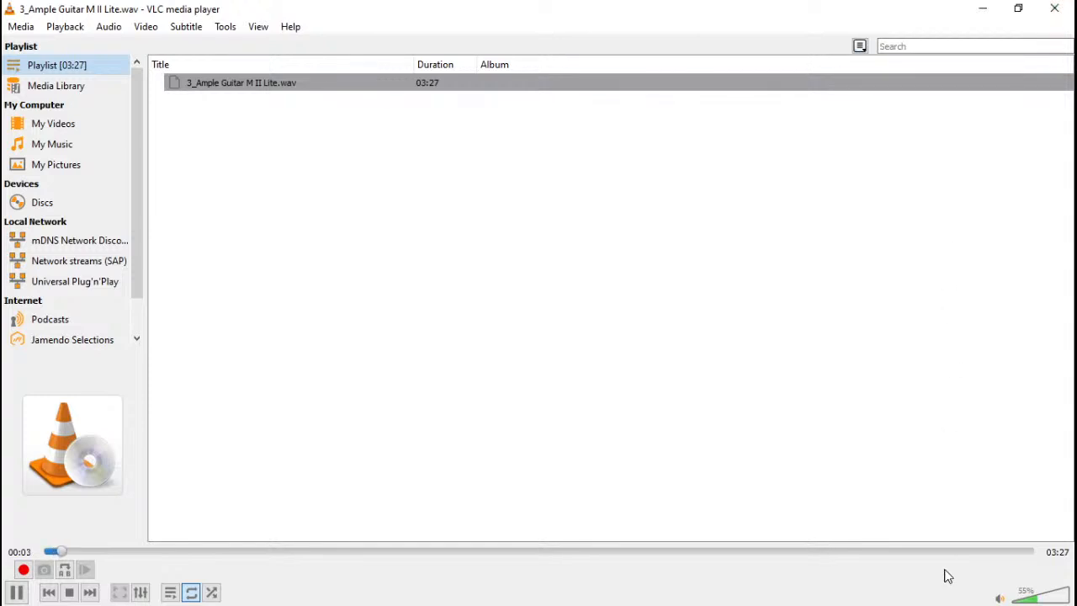
pyautogui.click(1054, 8)
pyautogui.doubleClick(572, 313)
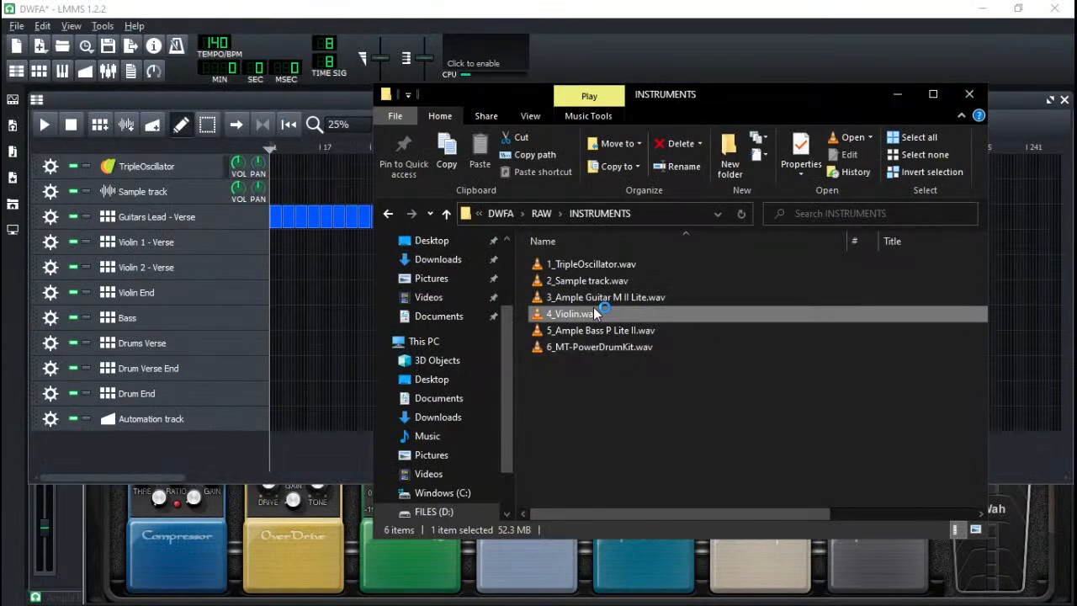
pyautogui.click(557, 554)
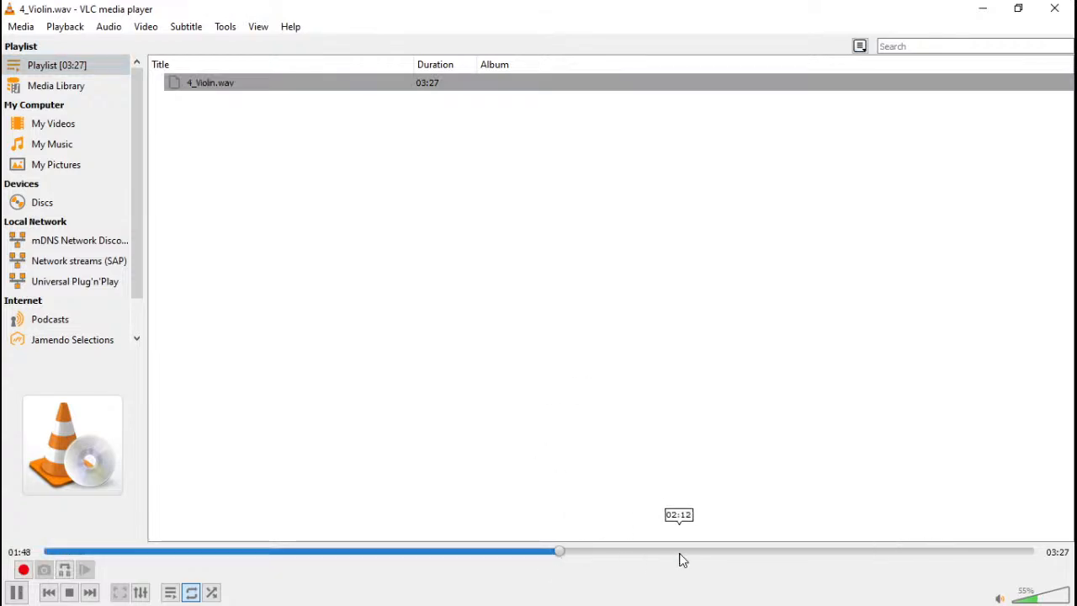
pyautogui.click(1054, 8)
# - Delete all the exported WAV files in the INSTRUMENTS folder
pyautogui.click(623, 400)
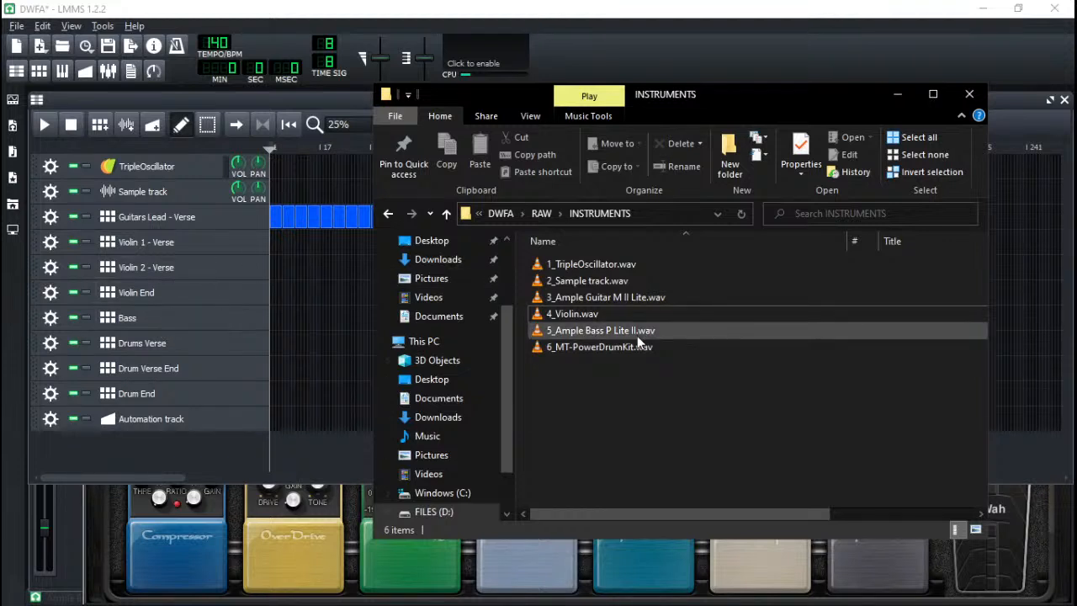
pyautogui.moveTo(554, 376); pyautogui.dragTo(617, 237)
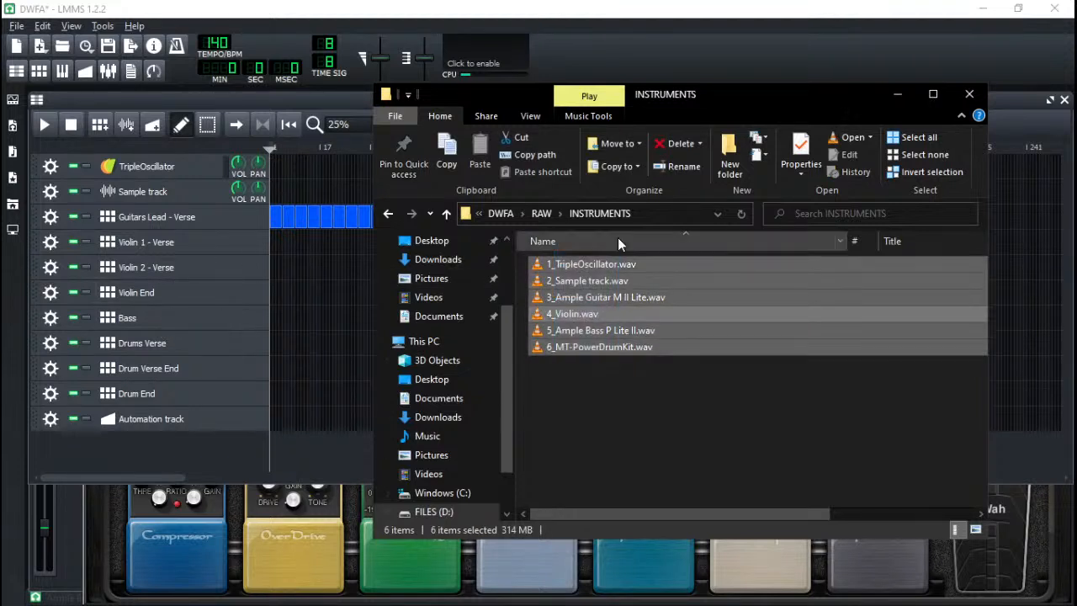
pyautogui.press('Delete')
# - Switch back to LMMS and solo the Guitars Lead - Verse track
pyautogui.click(580, 24)
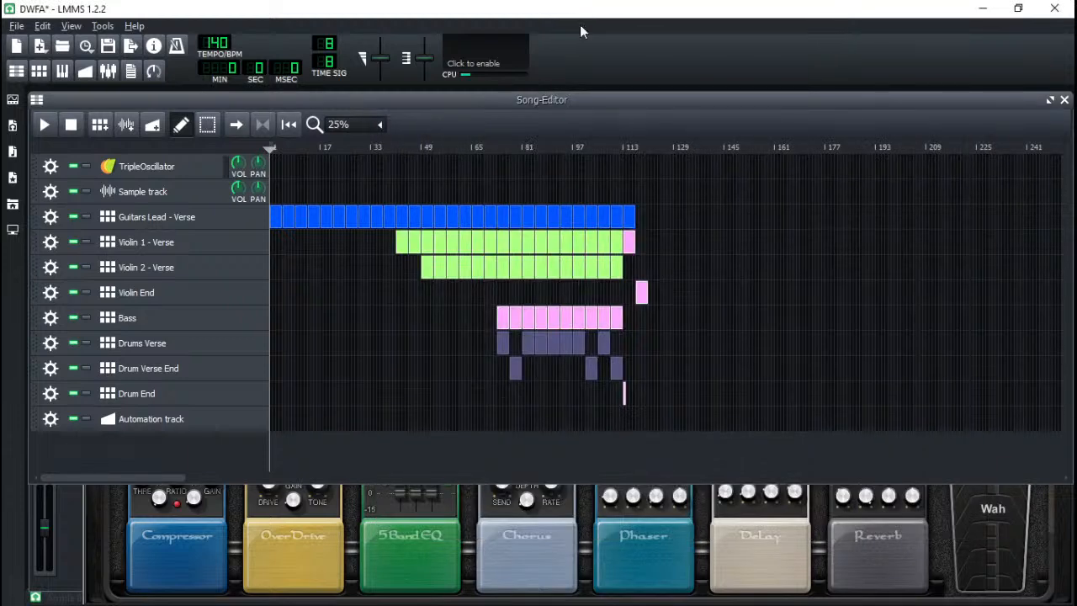
pyautogui.click(15, 26)
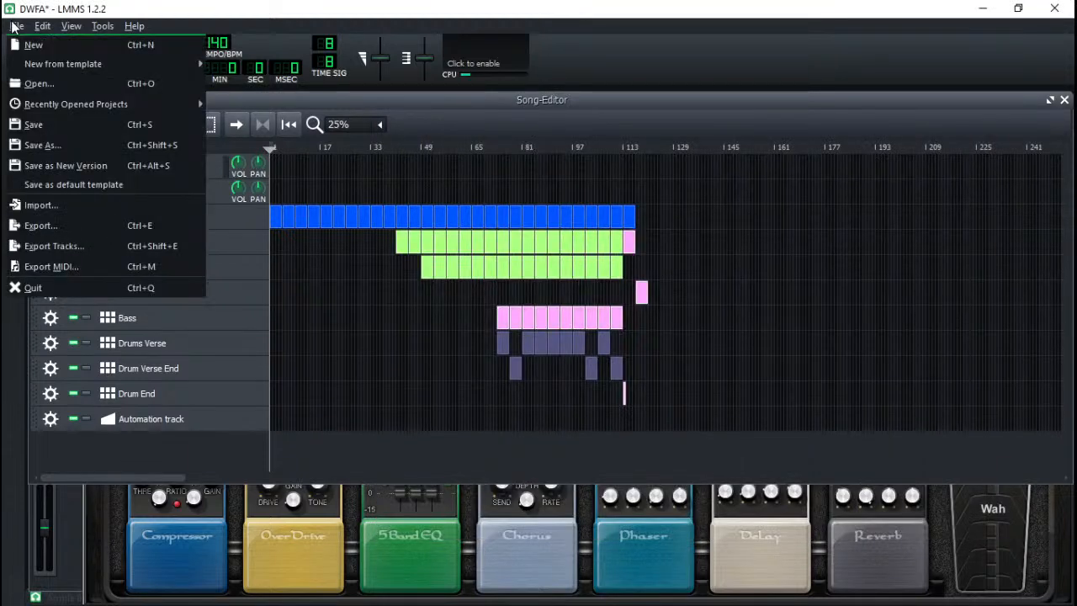
pyautogui.click(14, 26)
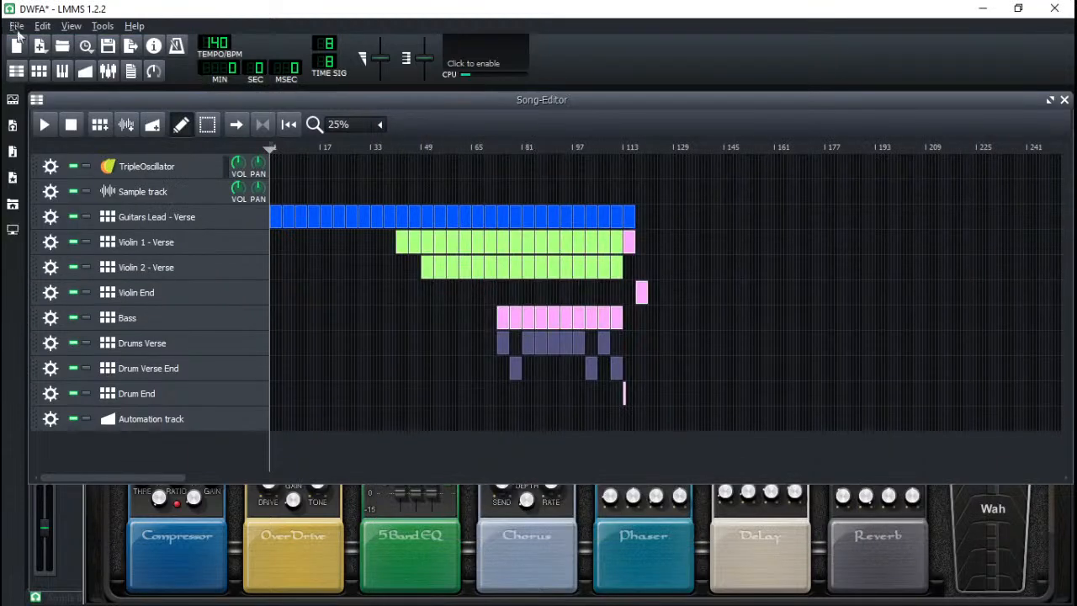
pyautogui.click(86, 218)
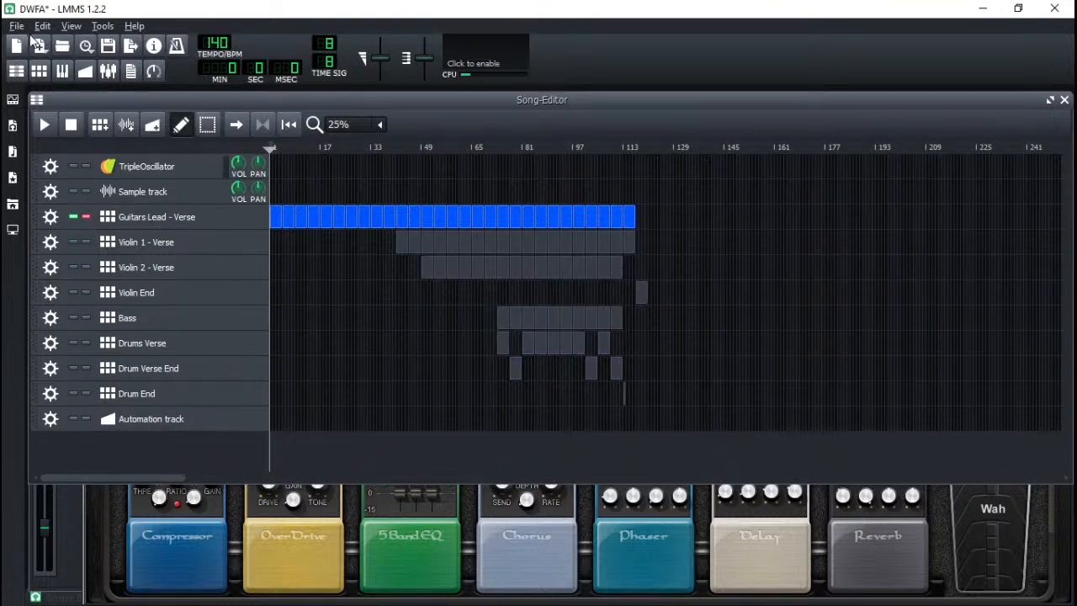
# - Start a whole-project export and choose the RAW\INSTRUMENTS folder as its destination
pyautogui.click(16, 26)
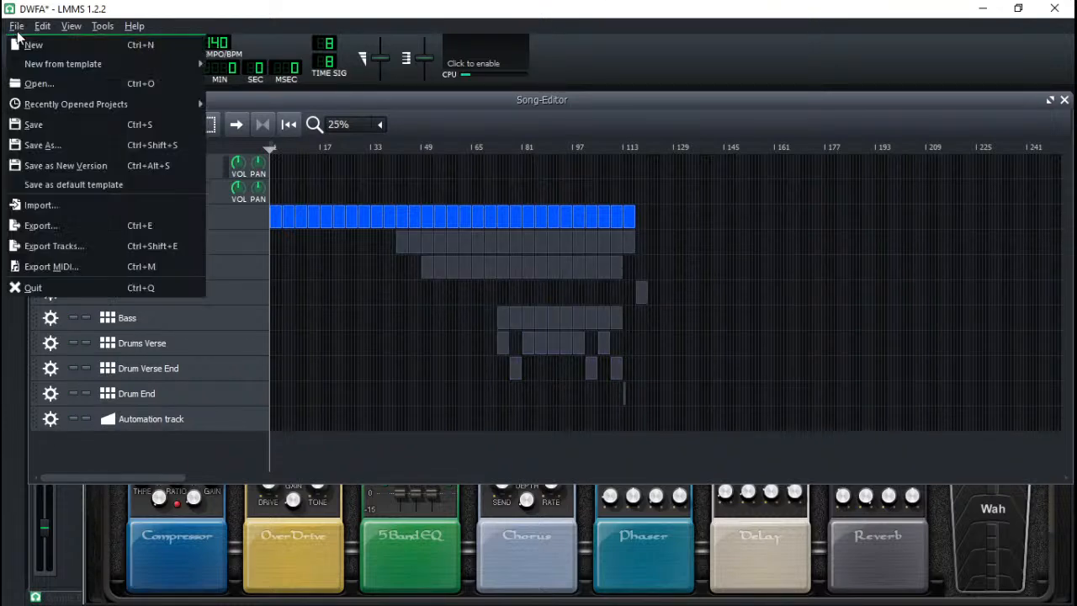
pyautogui.click(74, 225)
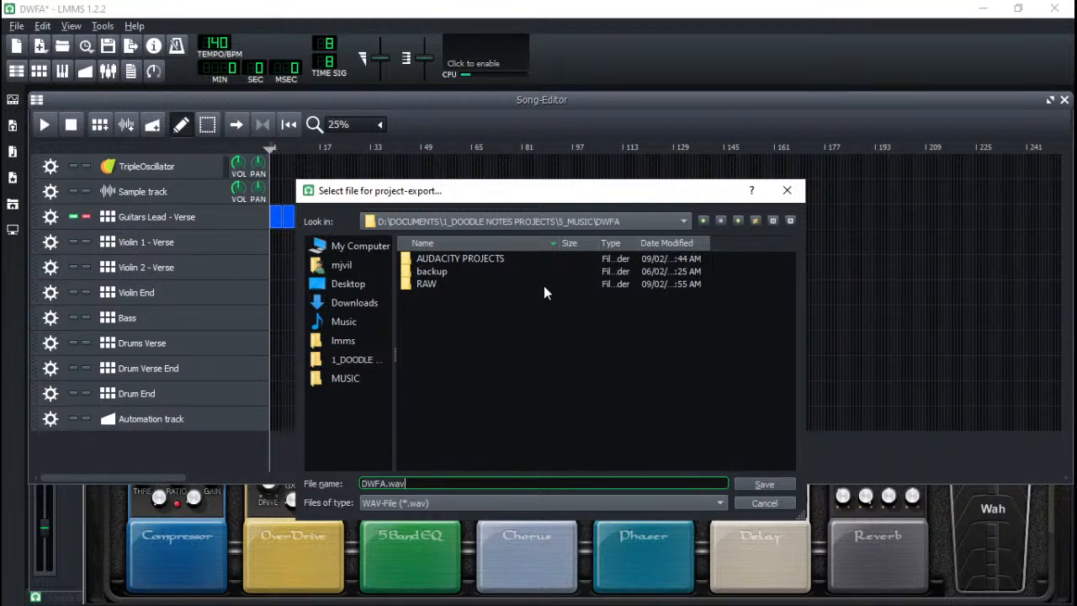
pyautogui.doubleClick(461, 284)
pyautogui.doubleClick(461, 258)
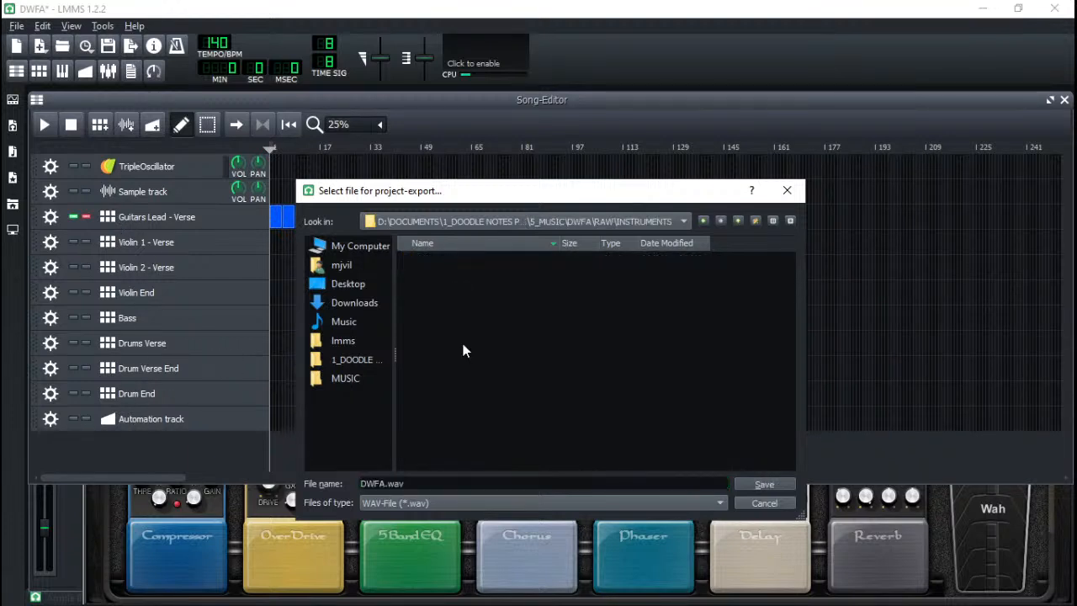
# - Name the export file DWFA-1-Guitars.mp3 with the Compressed MP3-File type and accept it
pyautogui.click(439, 481)
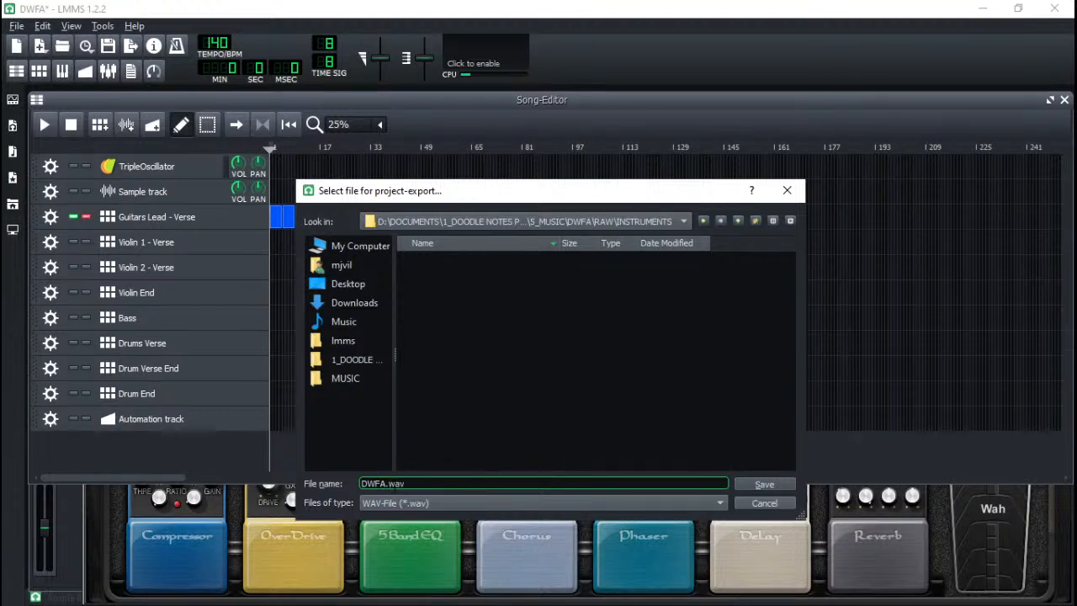
pyautogui.write('-1-Guitras')
pyautogui.click(445, 502)
pyautogui.click(540, 533)
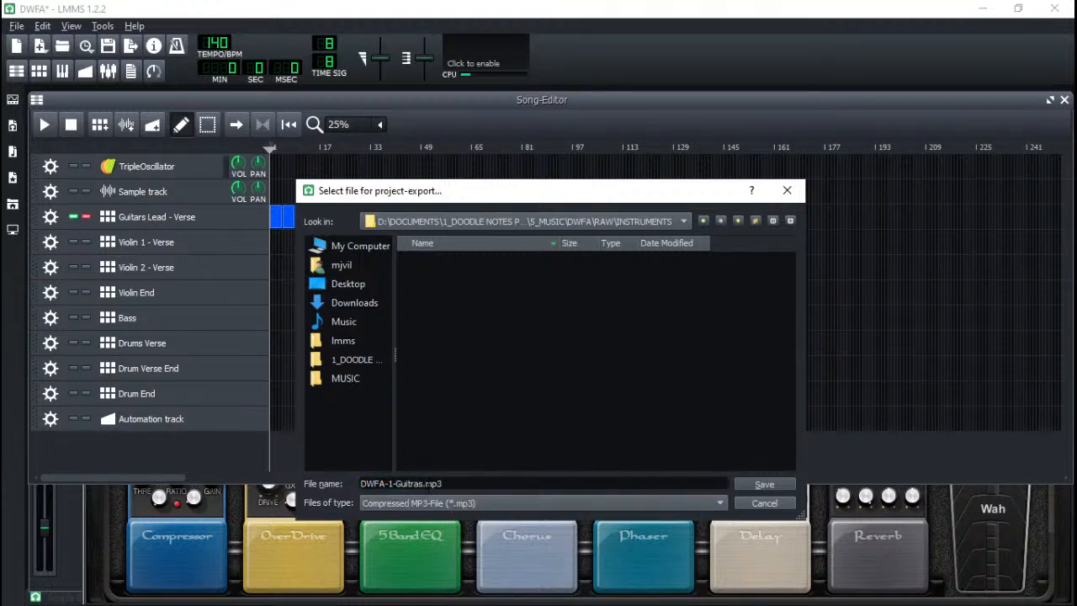
pyautogui.click(413, 483)
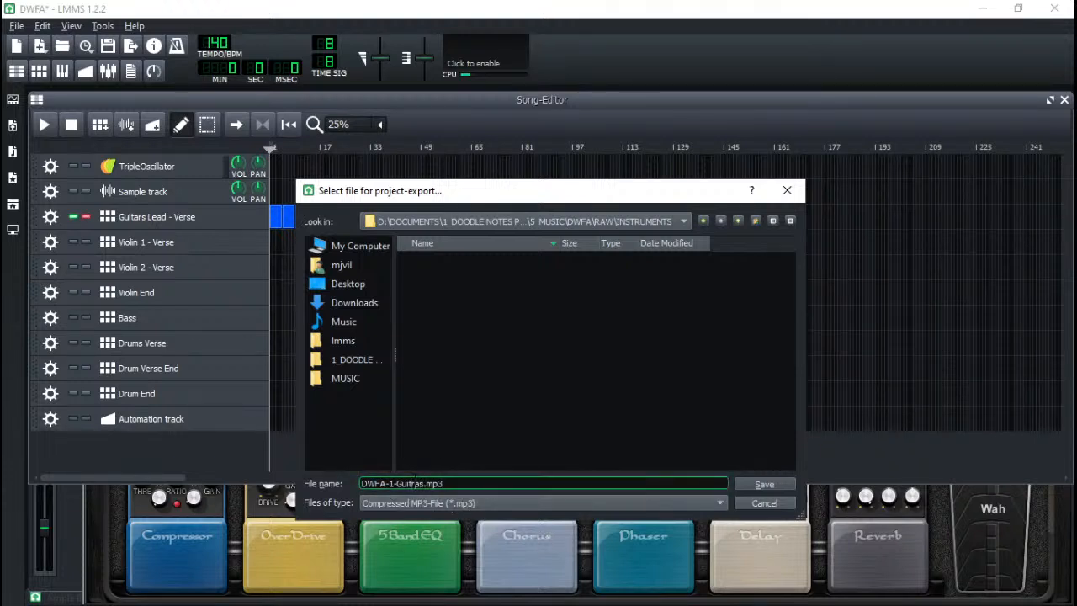
pyautogui.press('Delete')
pyautogui.press('Delete')
pyautogui.write('ar')
pyautogui.press('Return')
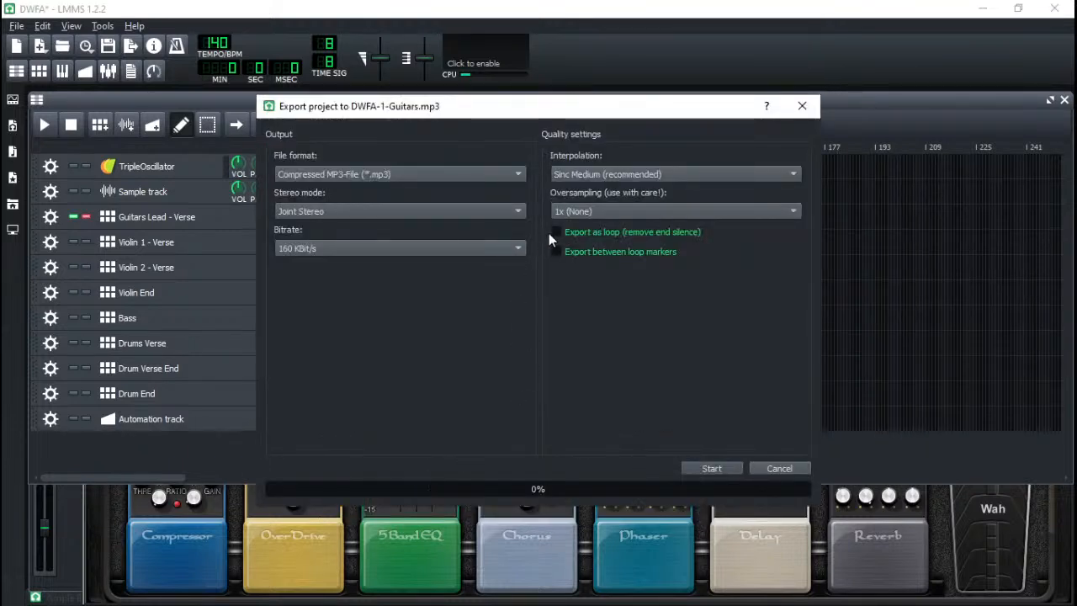
# - Render the guitar export in WAV format at 32 Bit Float depth and check the file in the INSTRUMENTS folder
pyautogui.click(392, 179)
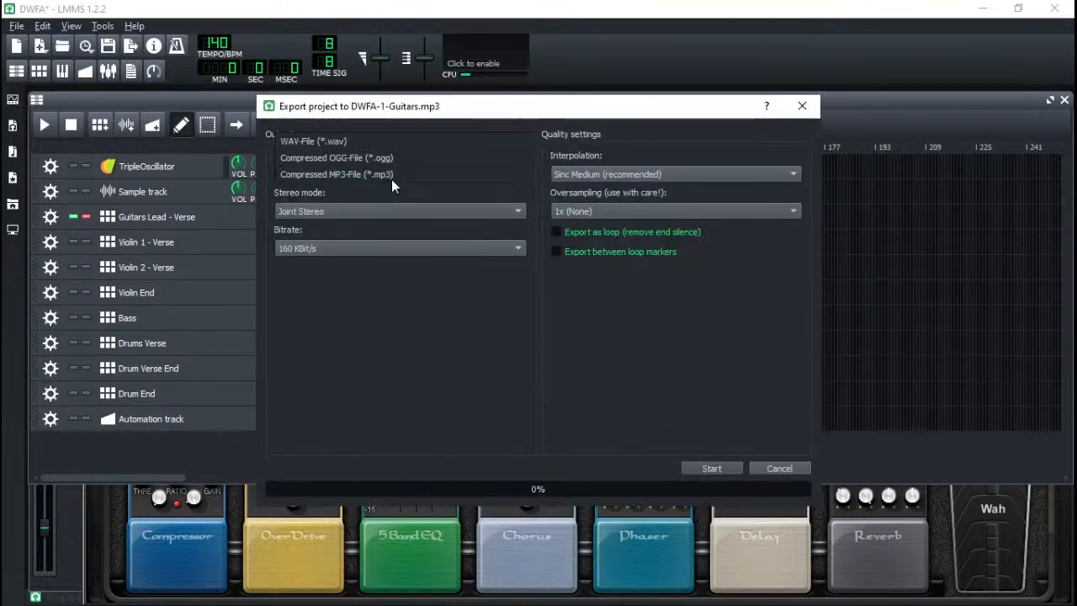
pyautogui.click(353, 141)
pyautogui.click(338, 244)
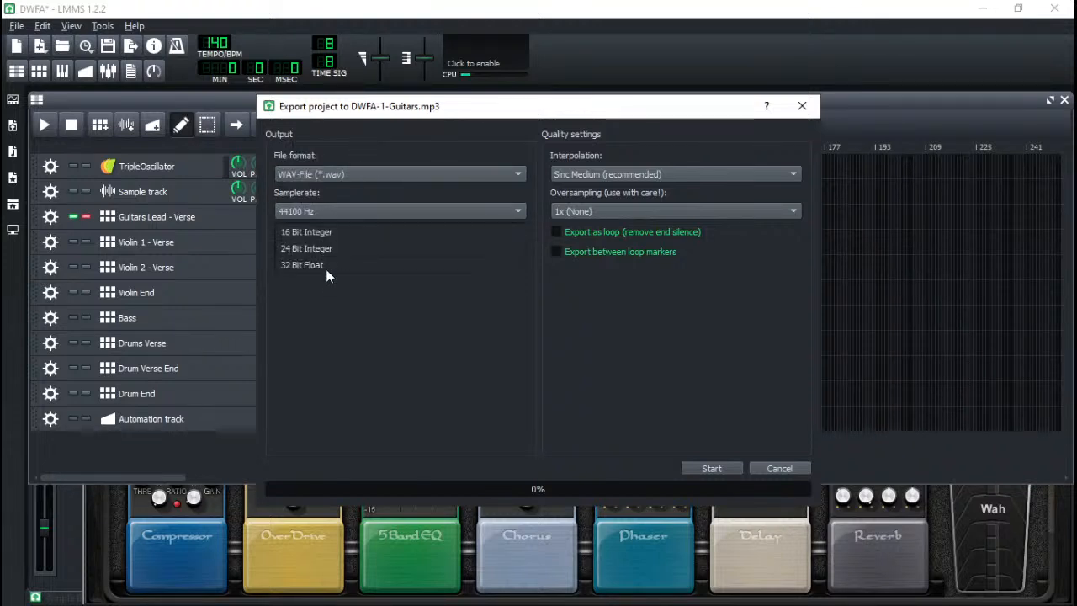
pyautogui.click(326, 266)
pyautogui.click(715, 469)
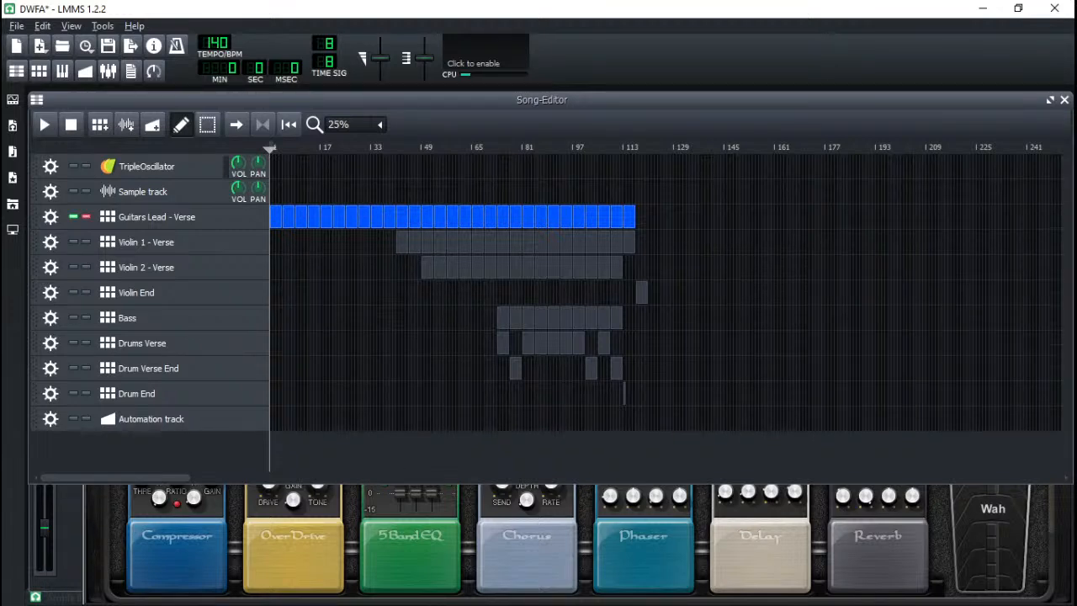
pyautogui.hotkey('alt', 'Tab')
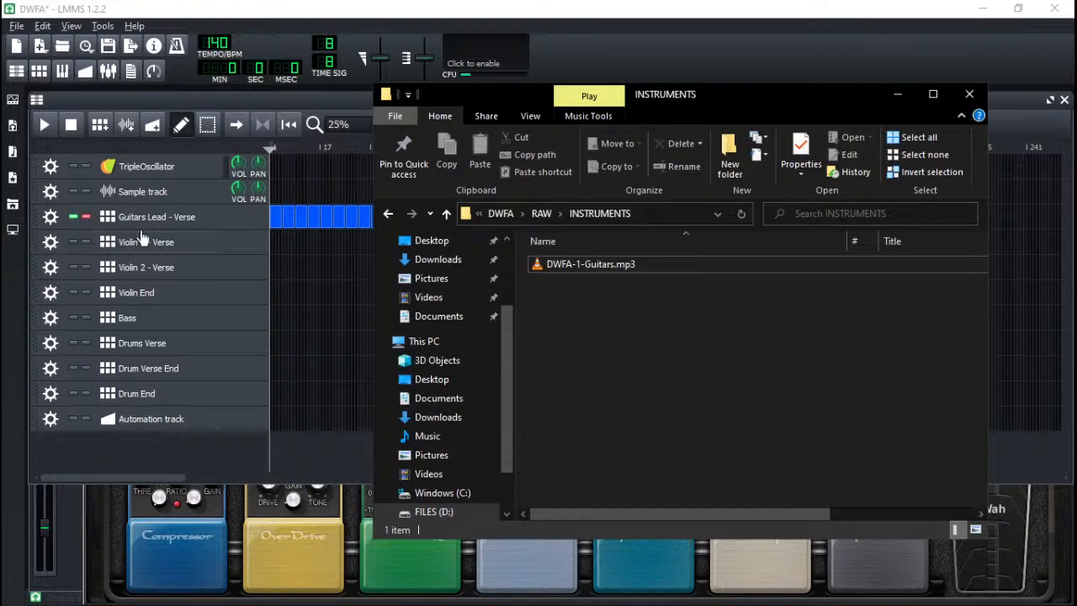
# - Switch back to LMMS, unsolo the Guitars Lead - Verse track, and solo the Violin 1 - Verse track
pyautogui.click(88, 218)
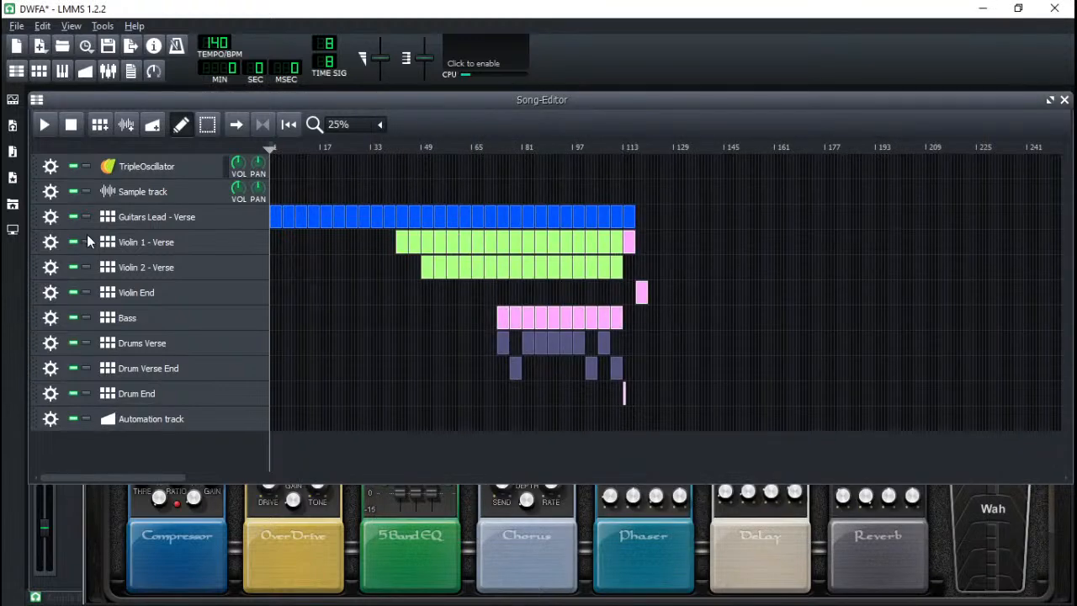
pyautogui.click(88, 243)
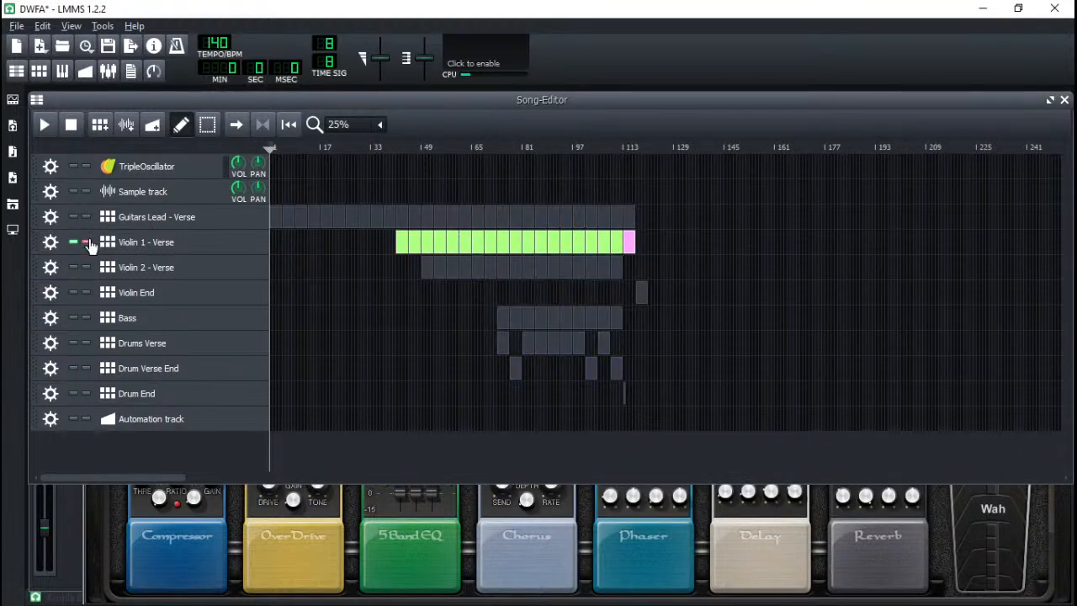
# - Unsolo the Violin 1 - Verse track and play the full mix from just before bar 113 through the song's ending
pyautogui.click(619, 147)
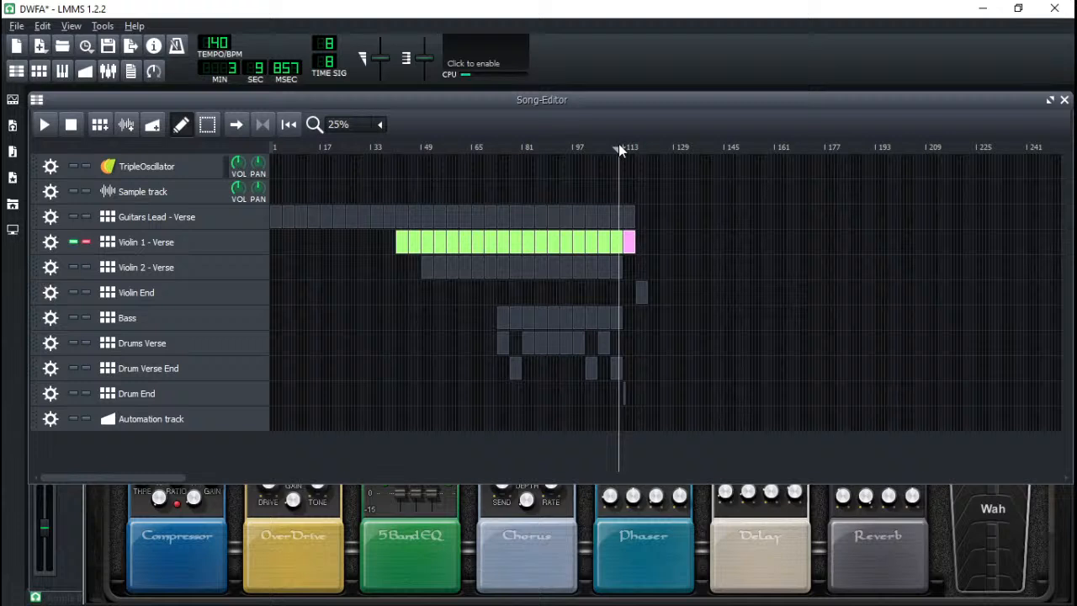
pyautogui.click(73, 242)
pyautogui.click(73, 242)
pyautogui.click(86, 243)
pyautogui.press('space')
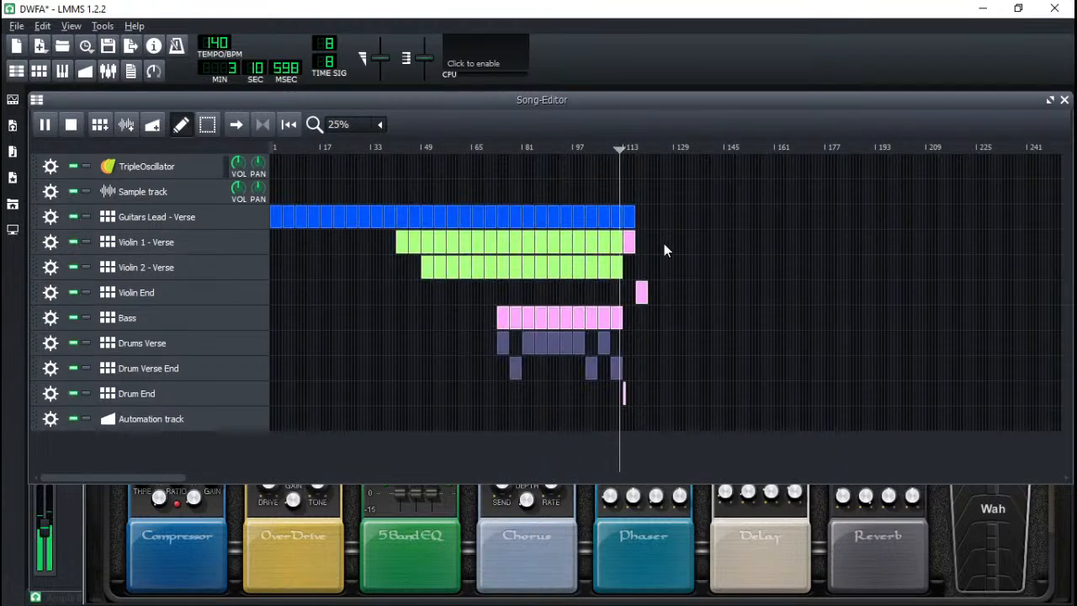
pyautogui.scroll(1, 664, 243)
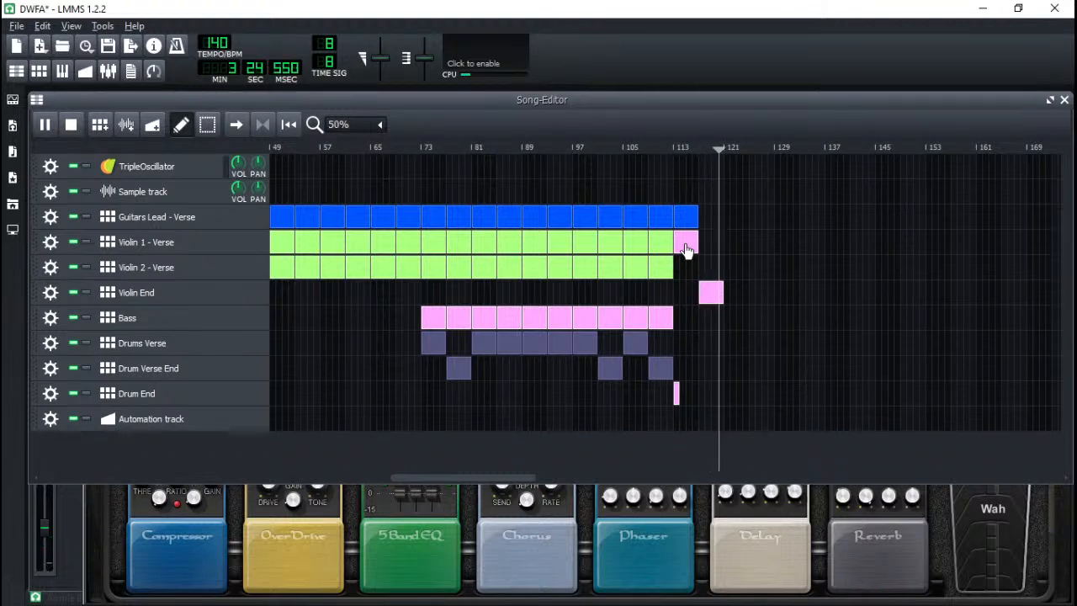
pyautogui.press('space')
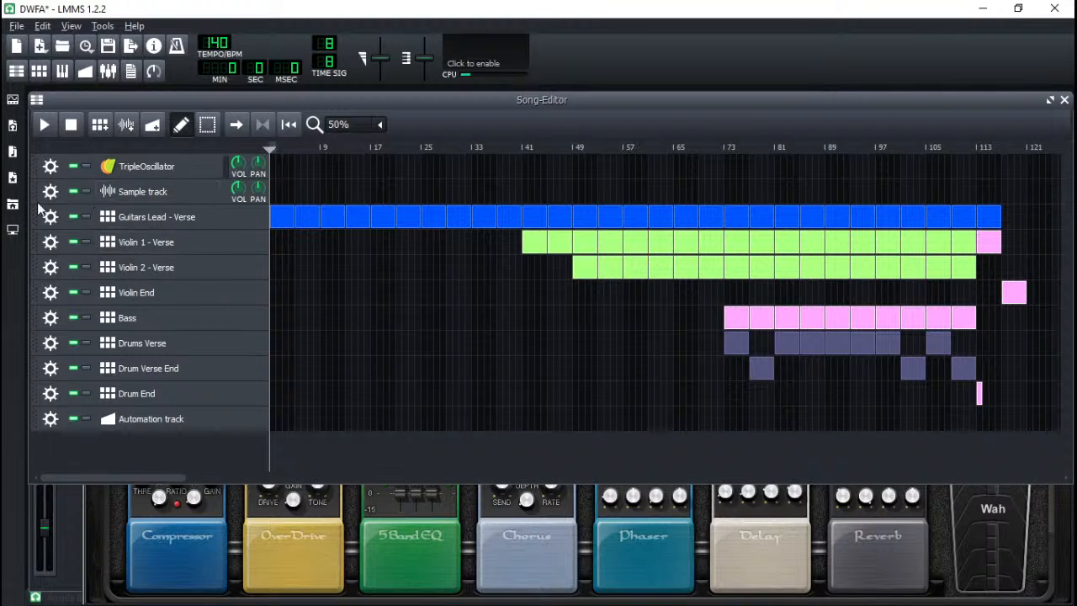
# - Solo the Violin 1 - Verse track for its own export
pyautogui.click(87, 216)
pyautogui.click(88, 216)
pyautogui.click(88, 241)
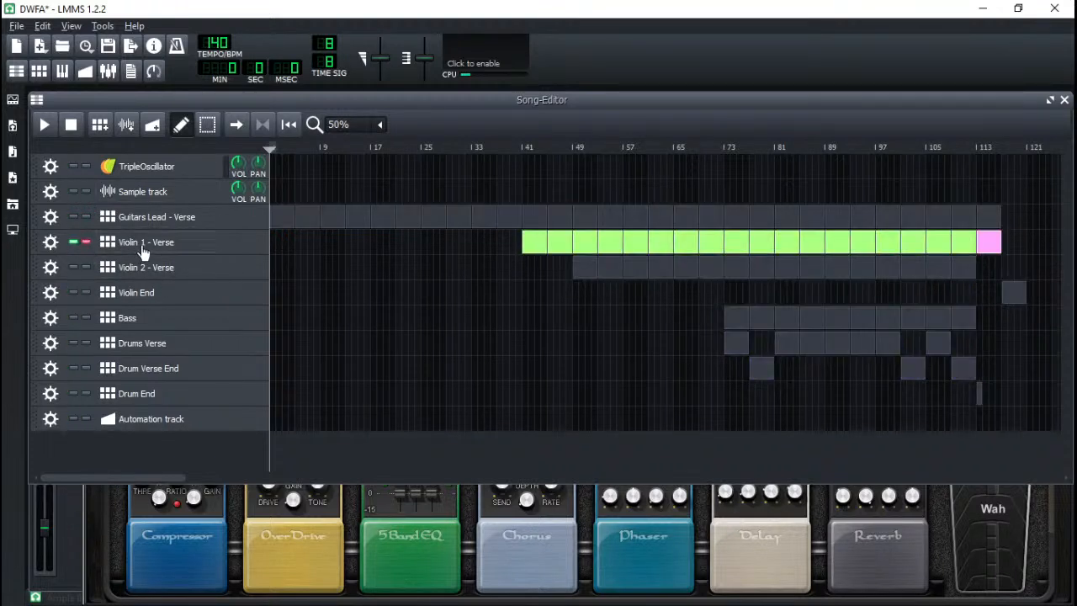
# - Start a whole-project export to the RAW\INSTRUMENTS folder with the file name DWFA-2-Violin 1-Verse as a WAV file
pyautogui.click(16, 26)
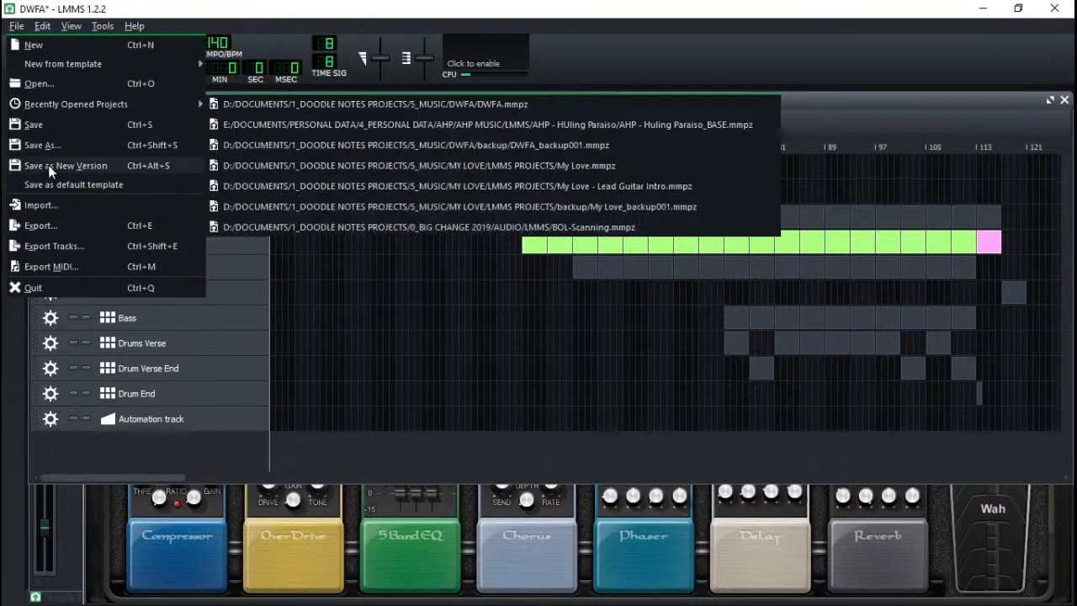
pyautogui.click(59, 227)
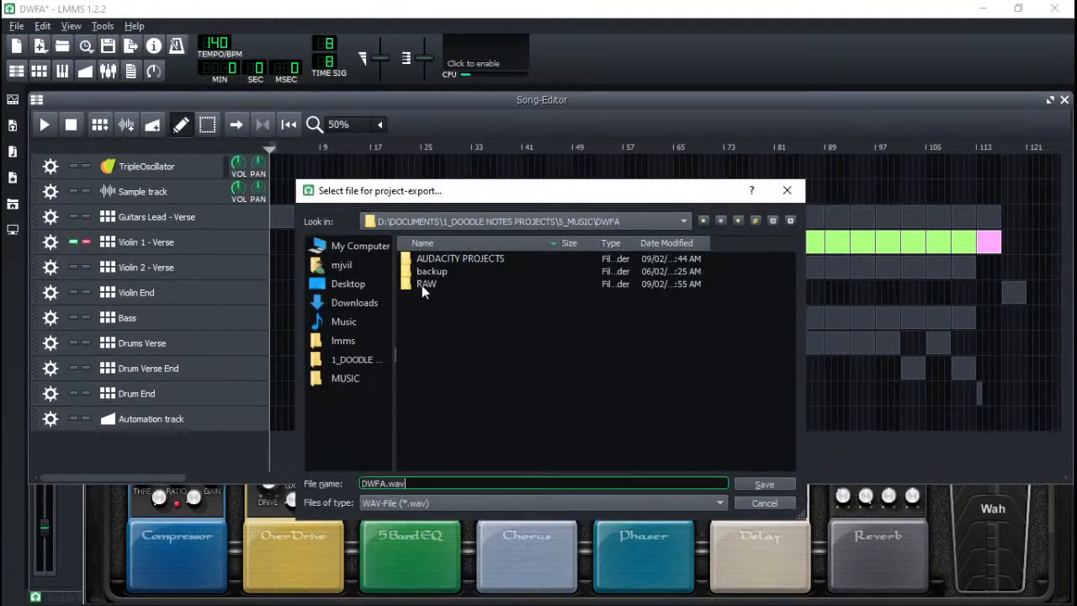
pyautogui.doubleClick(424, 283)
pyautogui.doubleClick(433, 258)
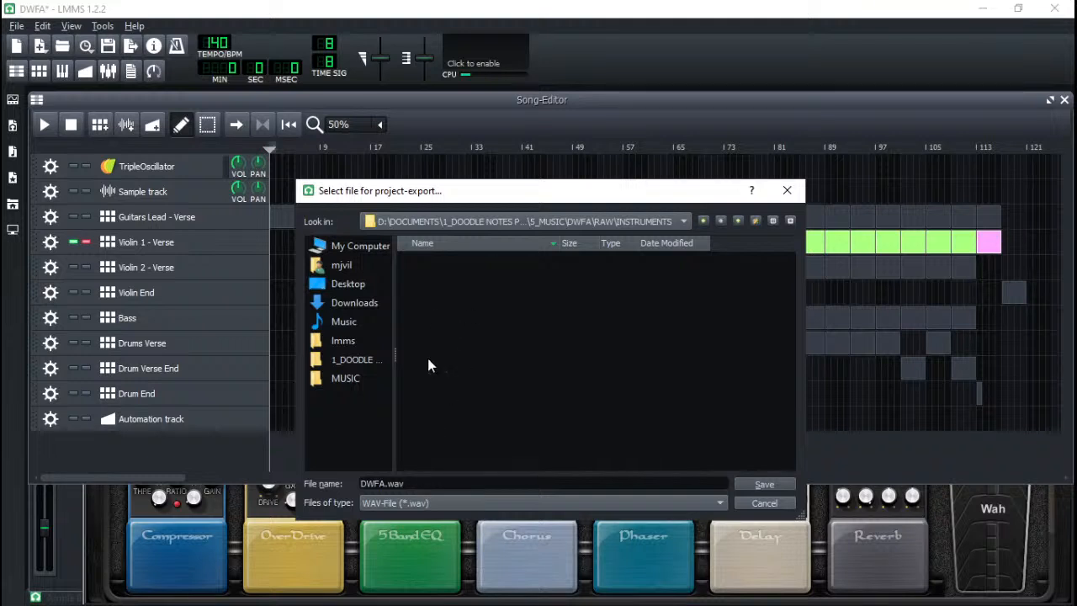
pyautogui.click(387, 476)
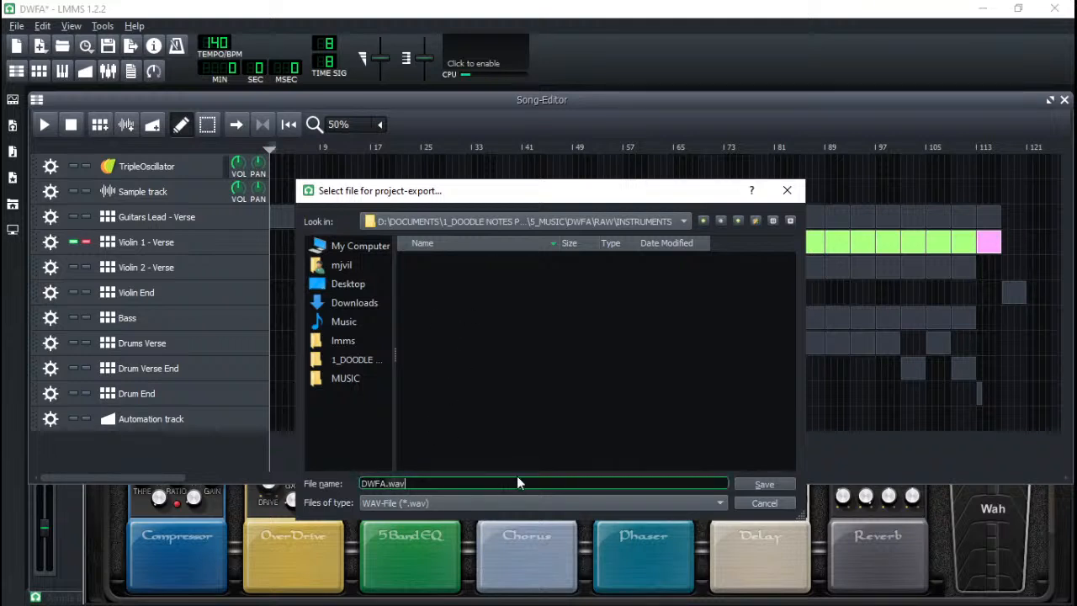
pyautogui.press('BackSpace')
pyautogui.press('BackSpace')
pyautogui.press('BackSpace')
pyautogui.press('BackSpace')
pyautogui.write('-2-Violin 1-Verse')
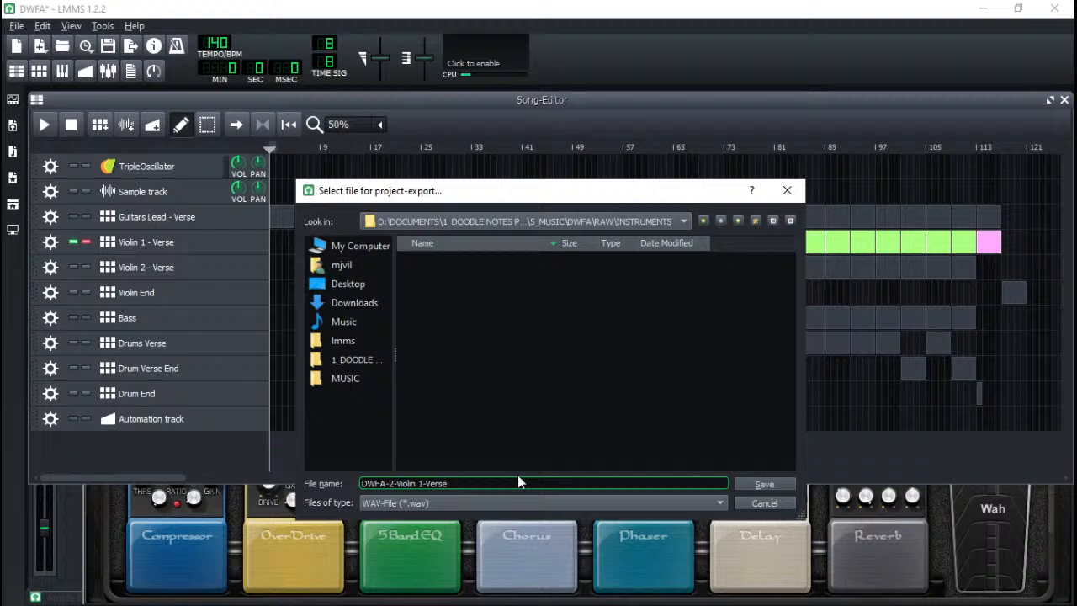
pyautogui.press('Return')
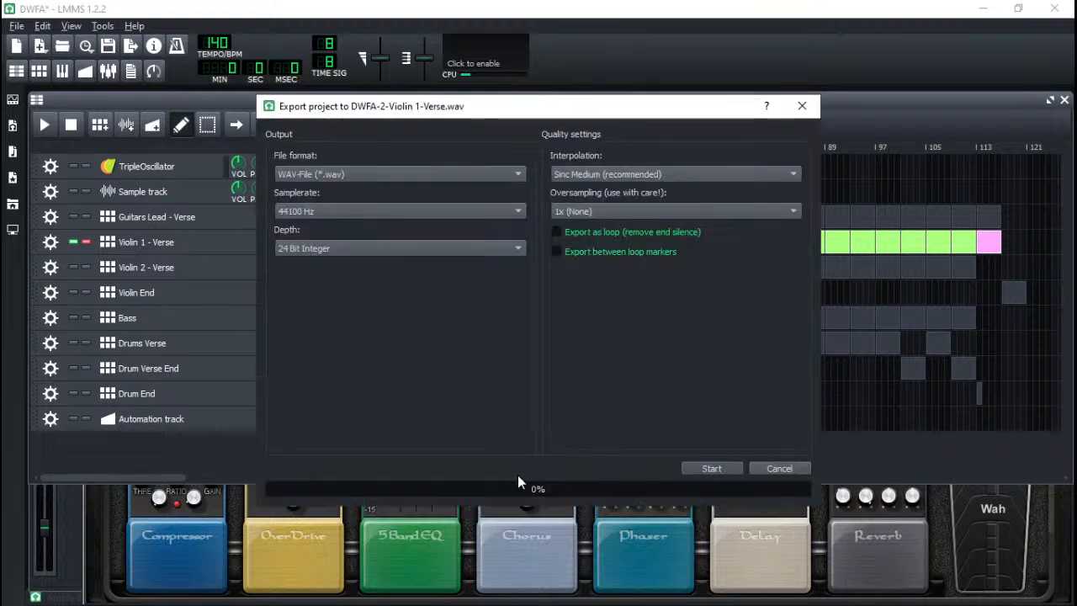
# - Set the depth to 32 Bit Float and render the Violin 1 export
pyautogui.click(460, 250)
pyautogui.click(343, 265)
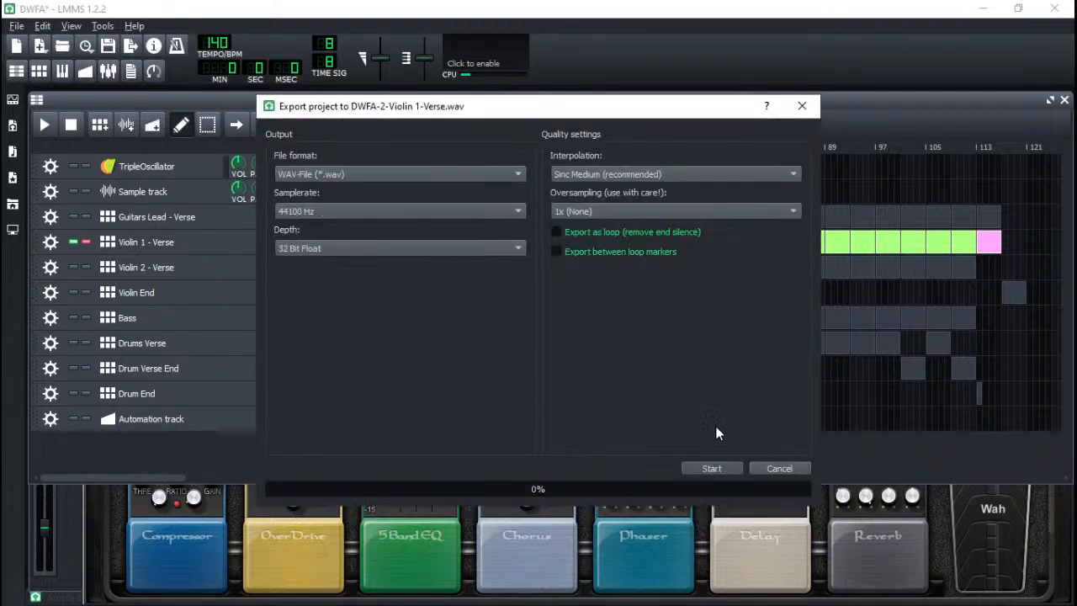
pyautogui.click(712, 469)
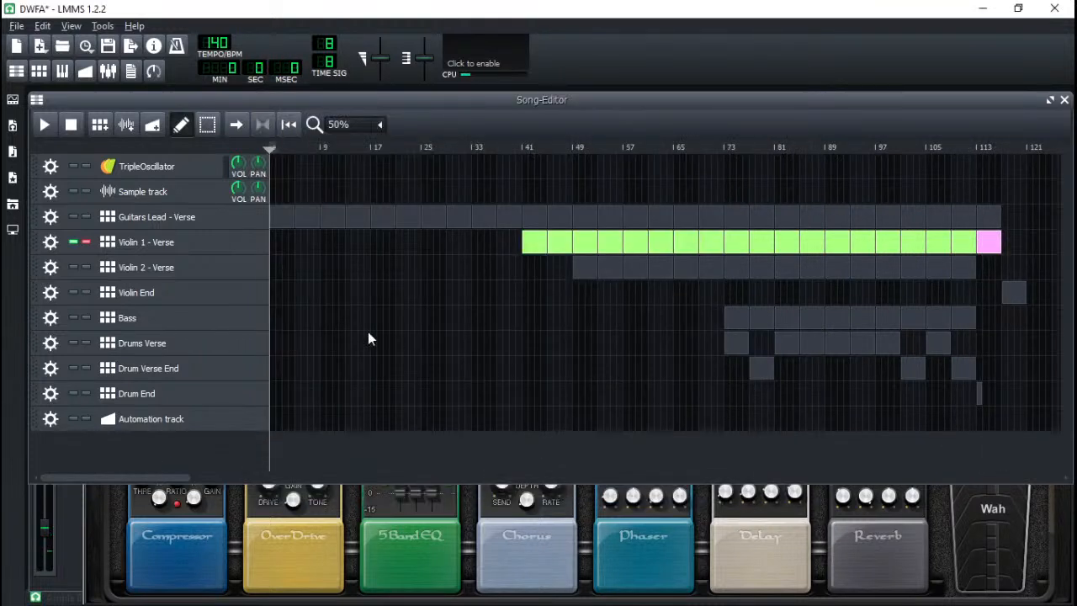
# - Solo the Violin 2 - Verse track instead of Violin 1 and start a whole-project export into the RAW\INSTRUMENTS folder
pyautogui.click(87, 241)
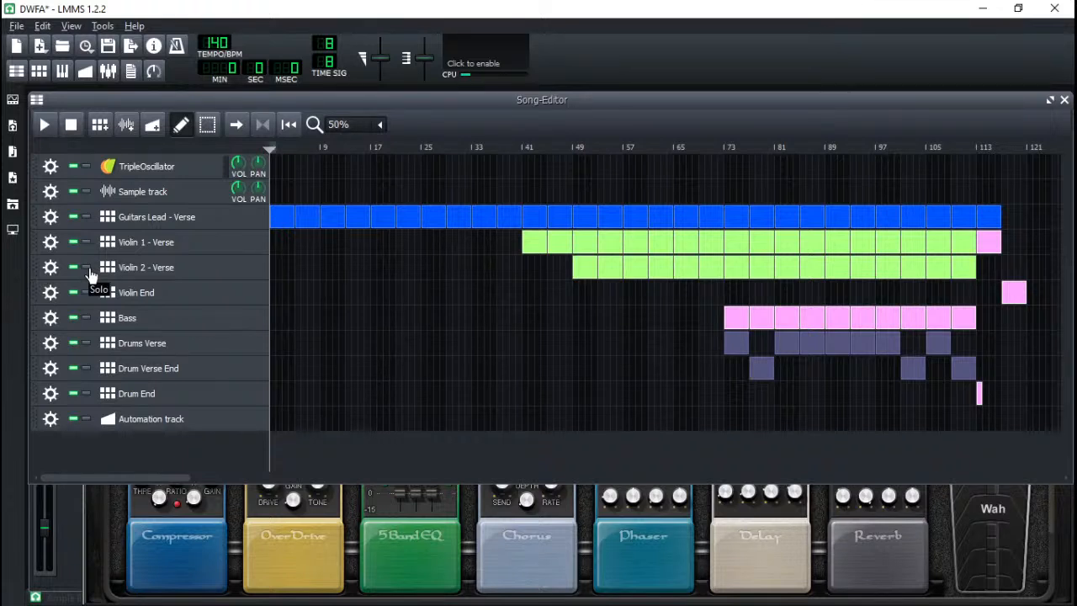
pyautogui.click(87, 268)
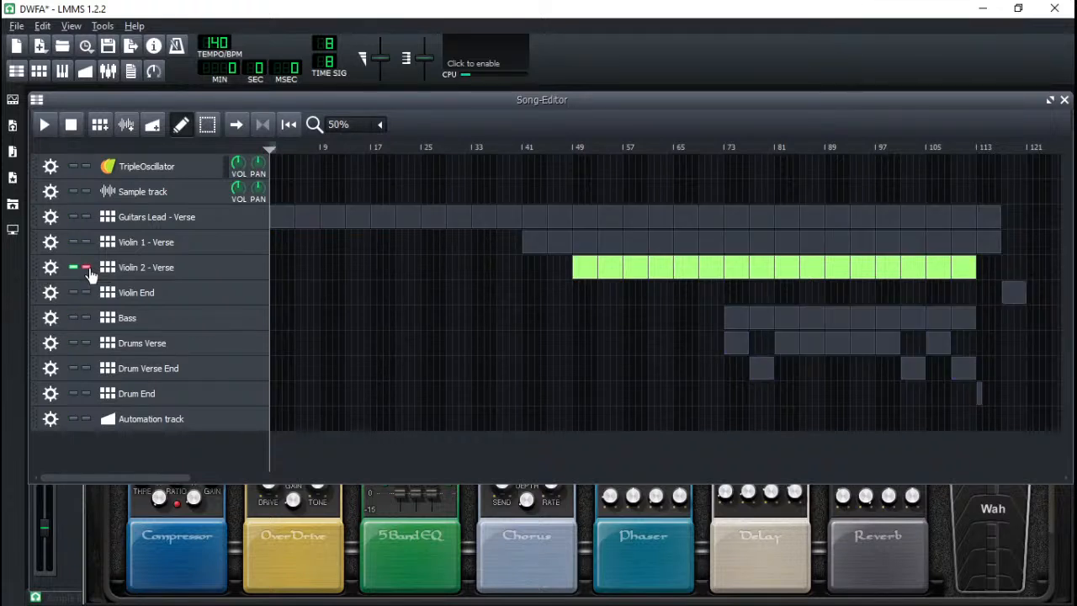
pyautogui.click(18, 27)
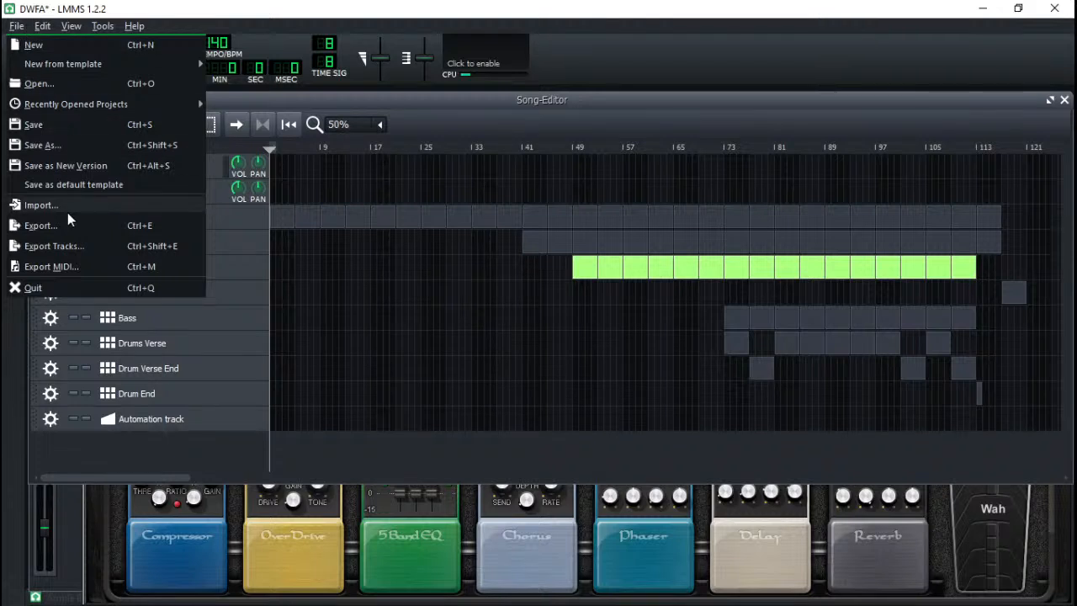
pyautogui.click(41, 225)
pyautogui.doubleClick(454, 283)
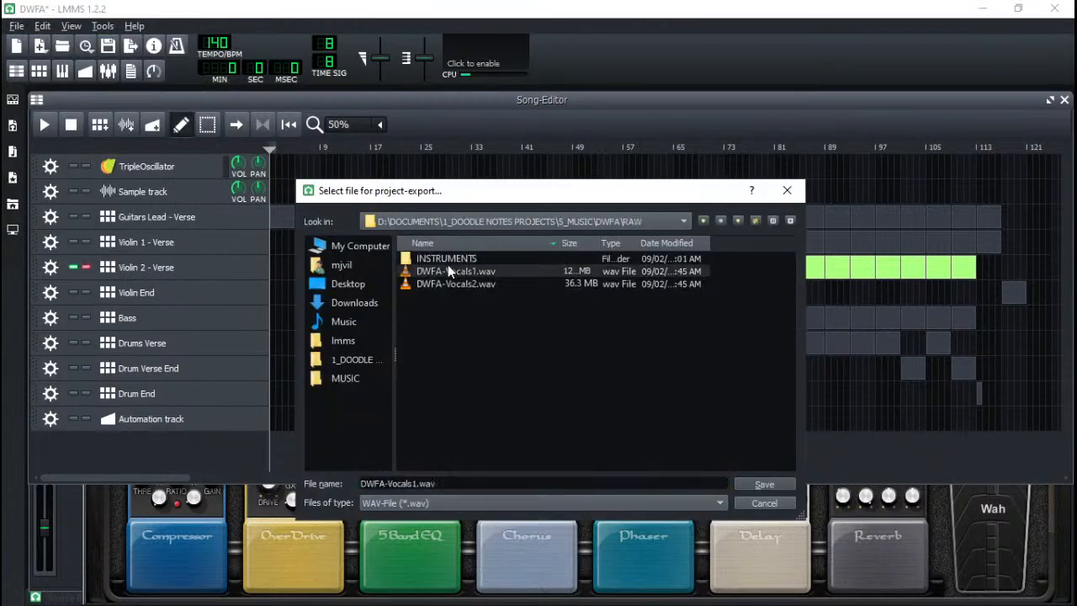
pyautogui.click(450, 271)
pyautogui.doubleClick(448, 261)
pyautogui.click(453, 261)
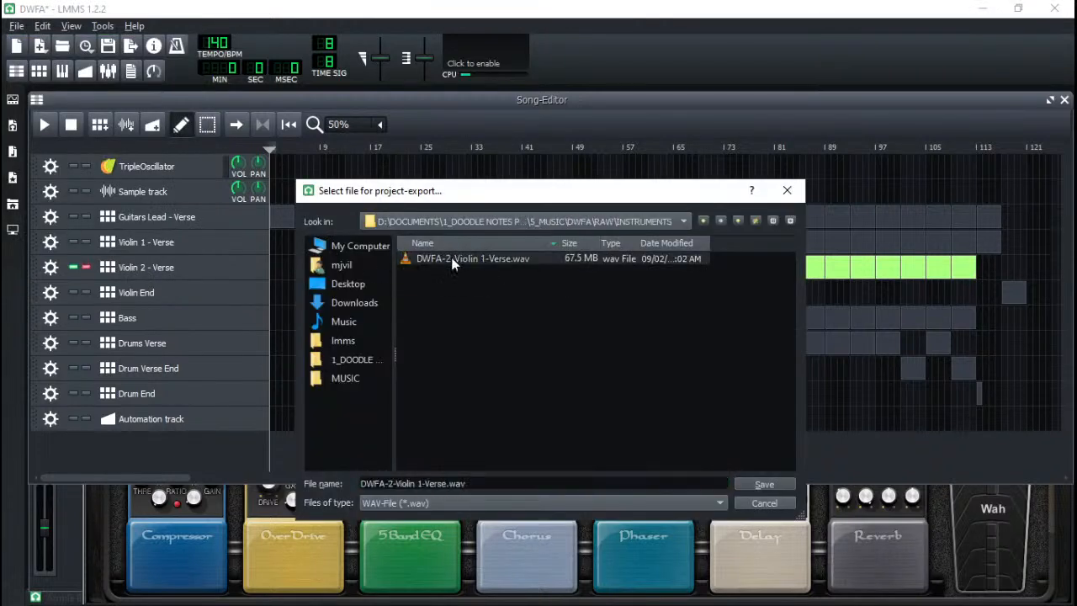
# - Check the names of the already exported files in the INSTRUMENTS folder in File Explorer, and return to the LMMS export dialog
pyautogui.click(435, 484)
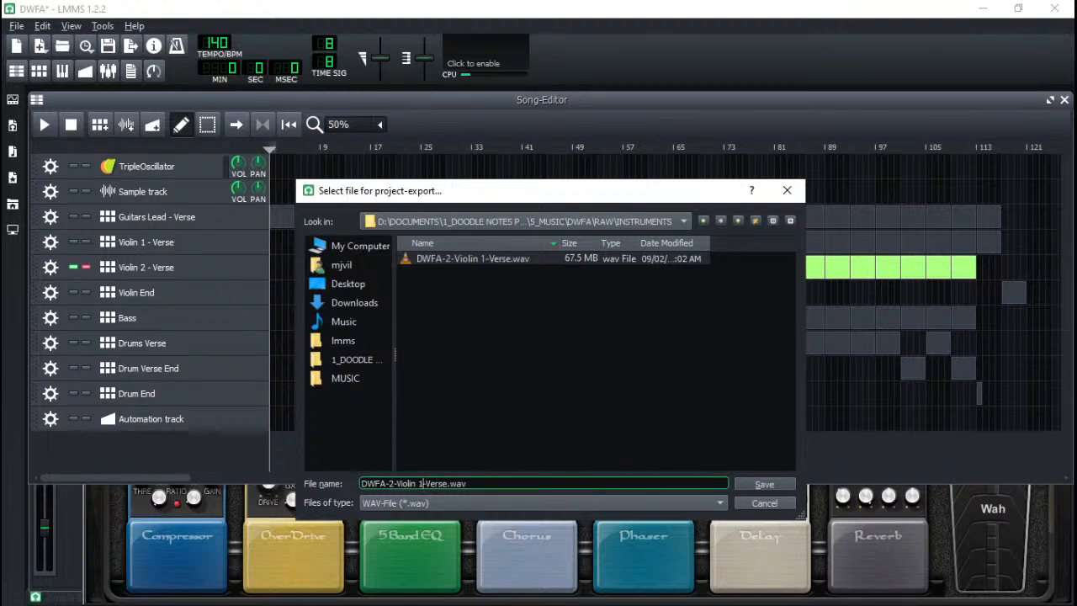
pyautogui.hotkey('alt', 'Tab')
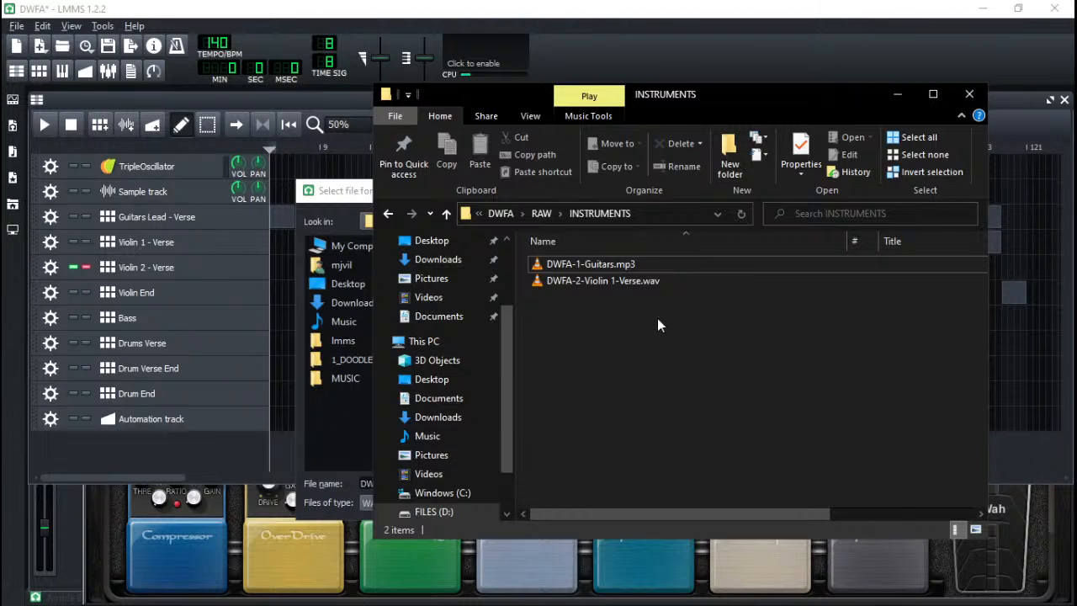
pyautogui.click(590, 265)
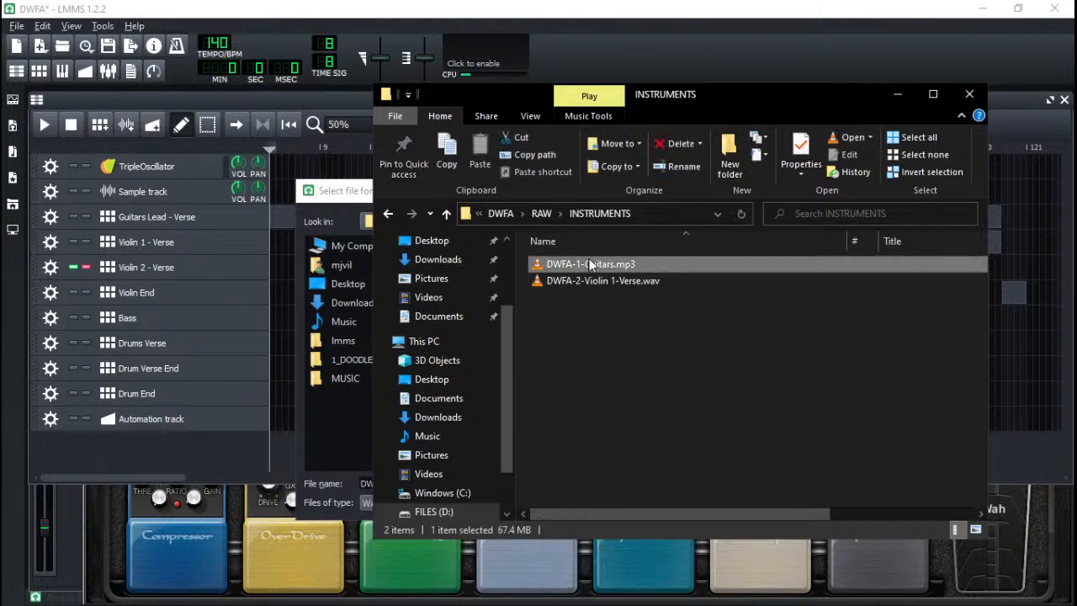
pyautogui.click(369, 402)
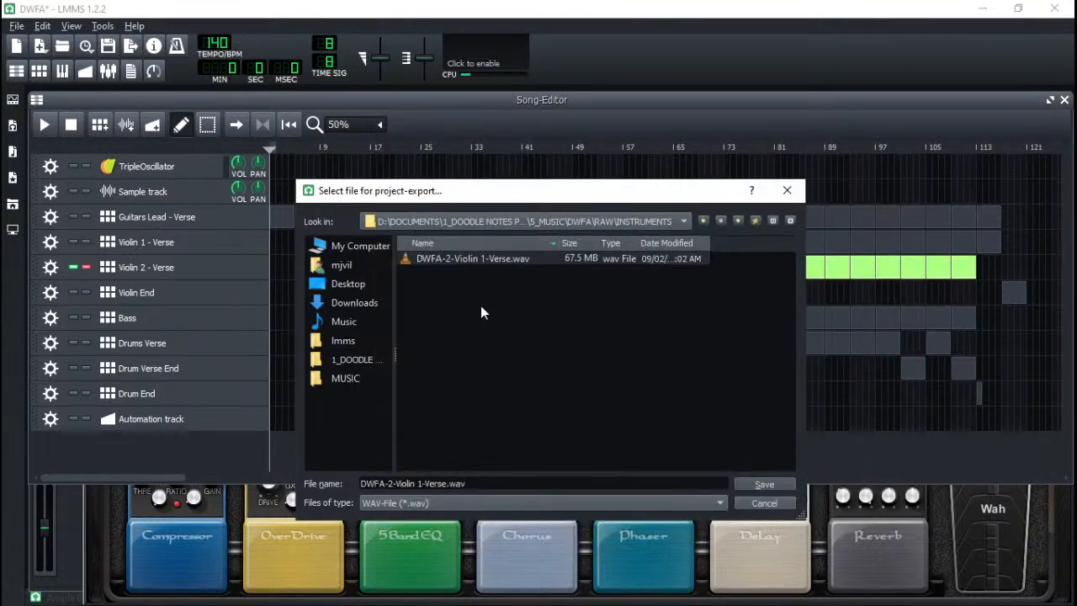
# - Name the export file DWFA-3-Violin 2-Verse.wav and accept it
pyautogui.click(418, 484)
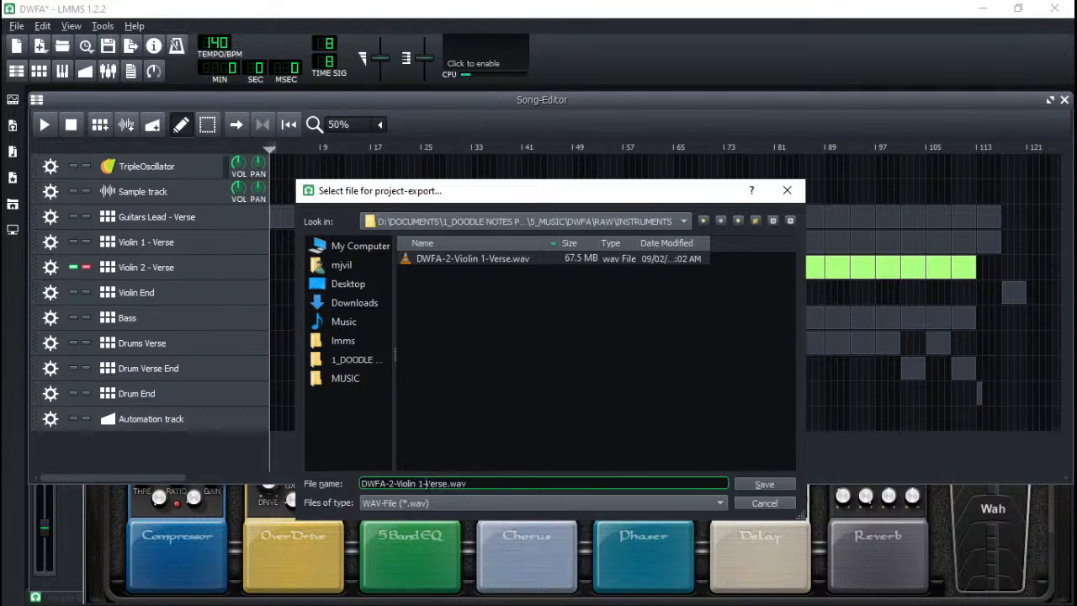
pyautogui.press('Delete')
pyautogui.write('2')
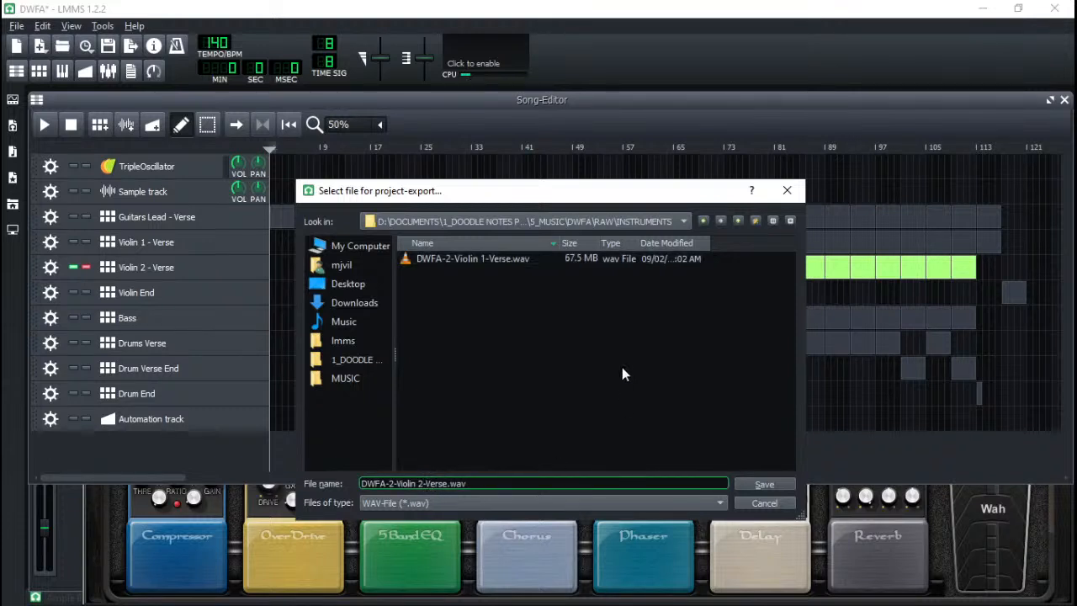
pyautogui.click(624, 333)
pyautogui.click(453, 260)
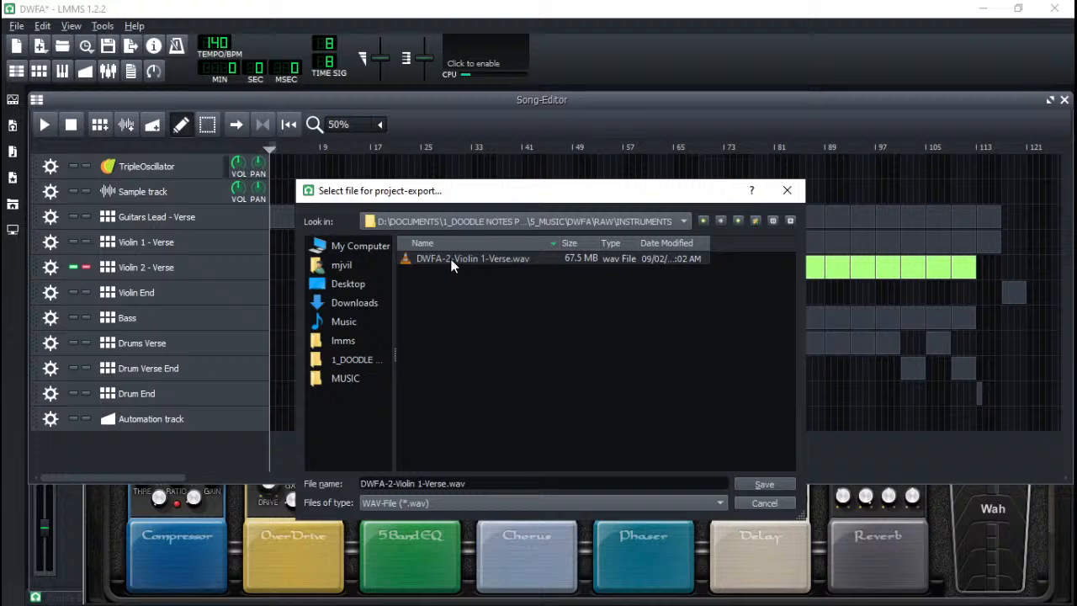
pyautogui.click(398, 483)
pyautogui.press('BackSpace')
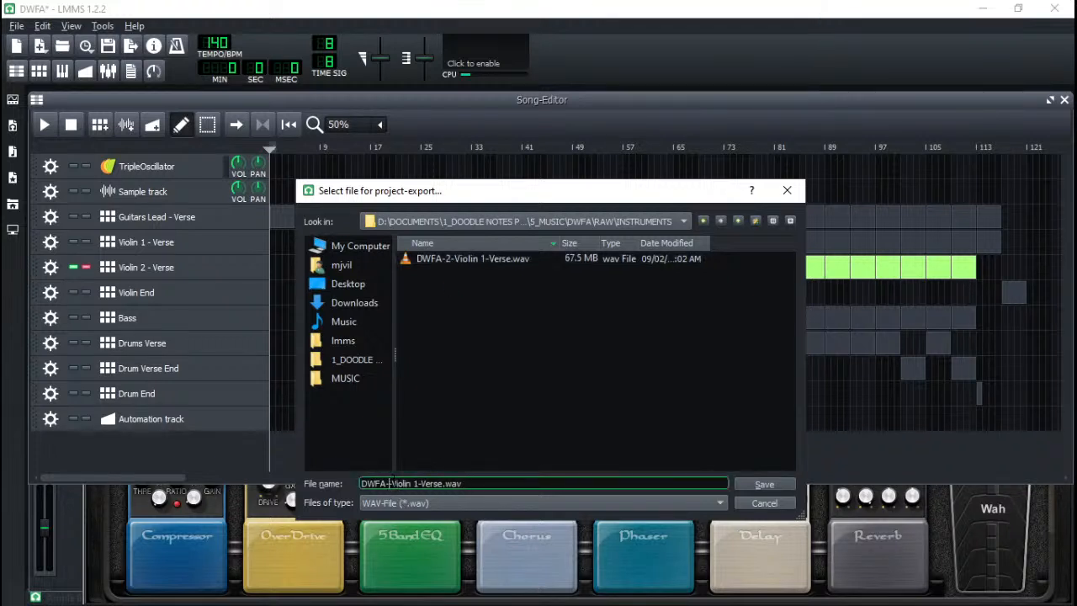
pyautogui.write('3')
pyautogui.click(763, 486)
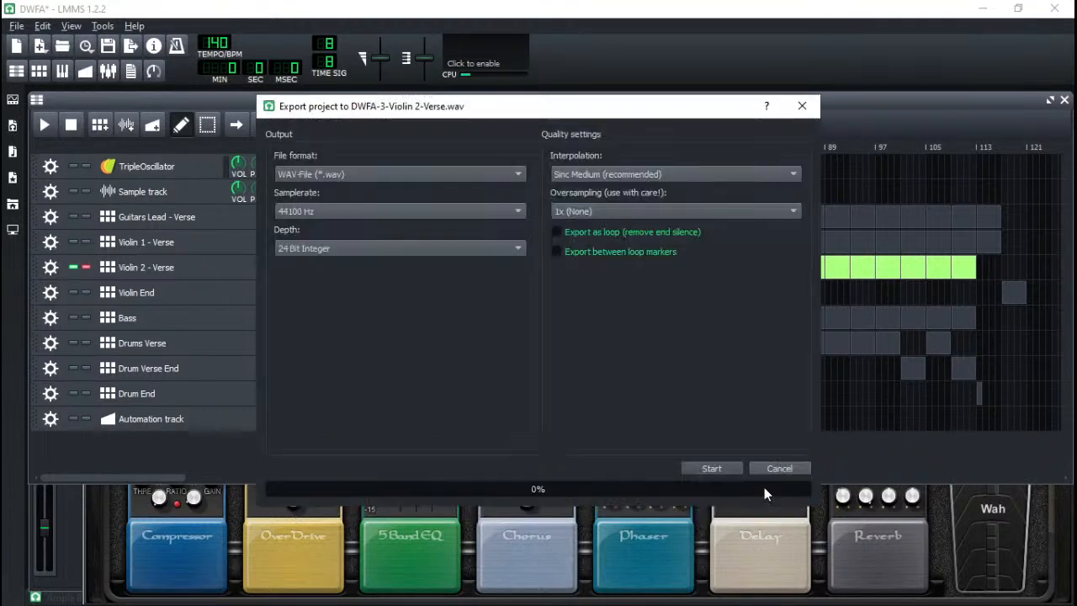
# - Render the Violin 2 export as a 44100 Hz WAV file at 32 Bit Float depth
pyautogui.click(400, 174)
pyautogui.click(391, 216)
pyautogui.click(383, 248)
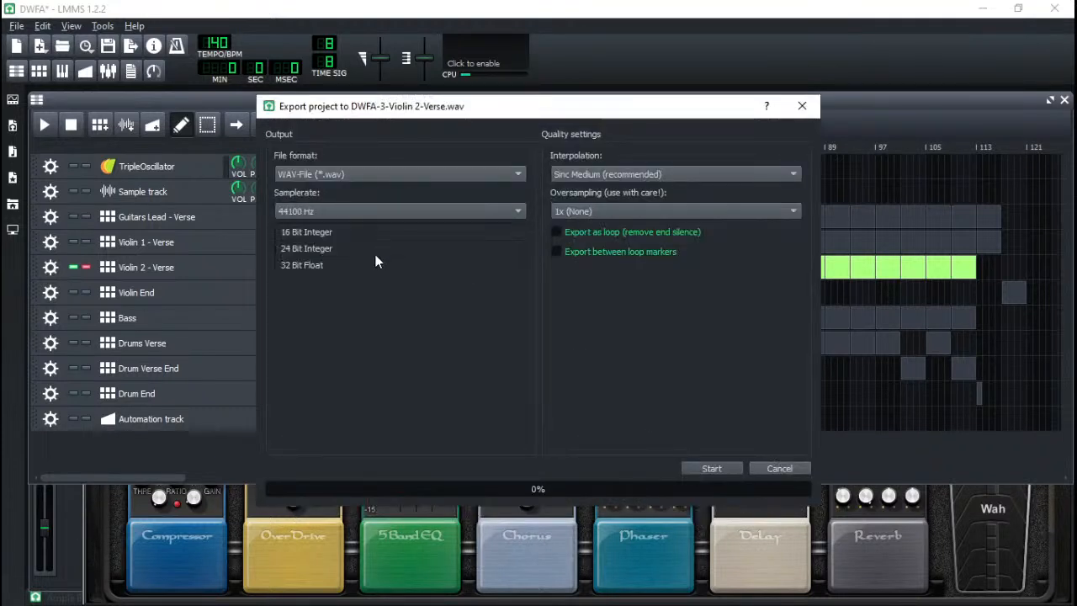
pyautogui.click(365, 264)
pyautogui.click(736, 470)
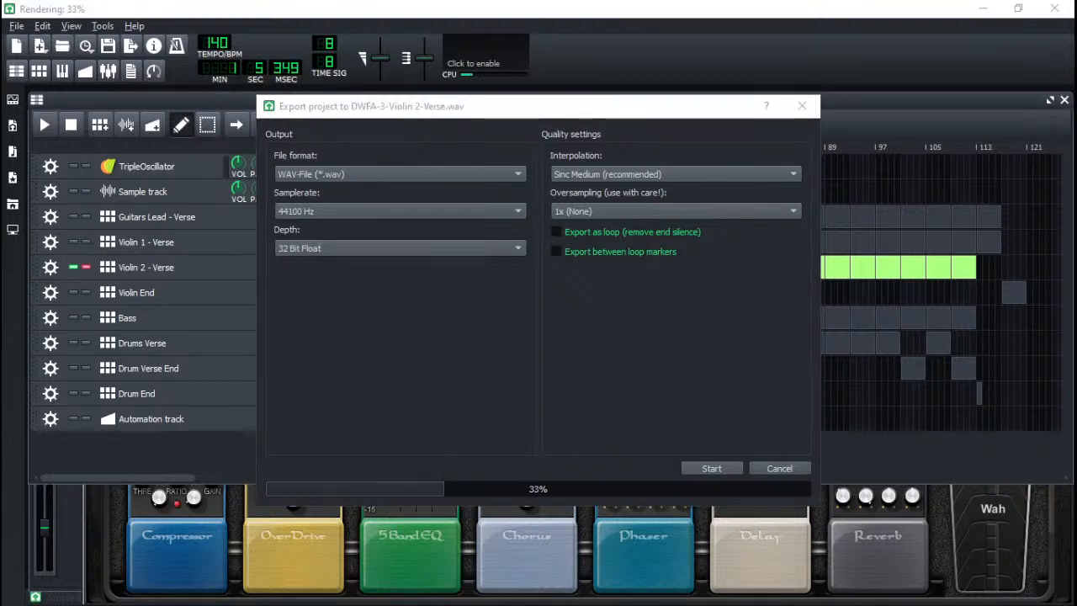
pyautogui.click(462, 347)
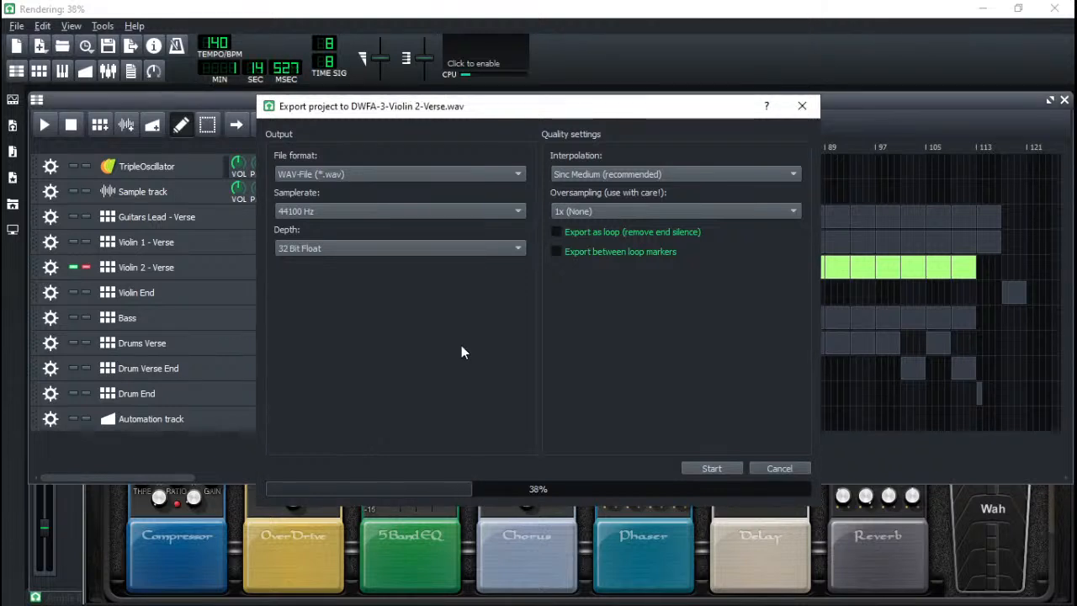
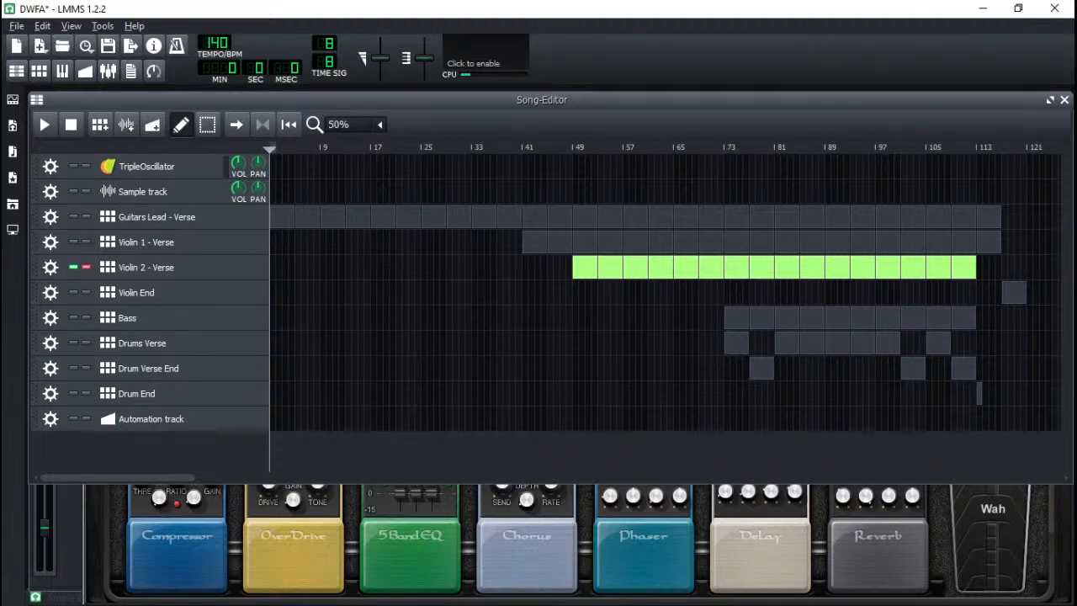
# - Switch to the INSTRUMENTS folder and play the last seconds of DWFA-3-Violin 2-Verse.wav in VLC to check its ending
pyautogui.hotkey('alt', 'Tab')
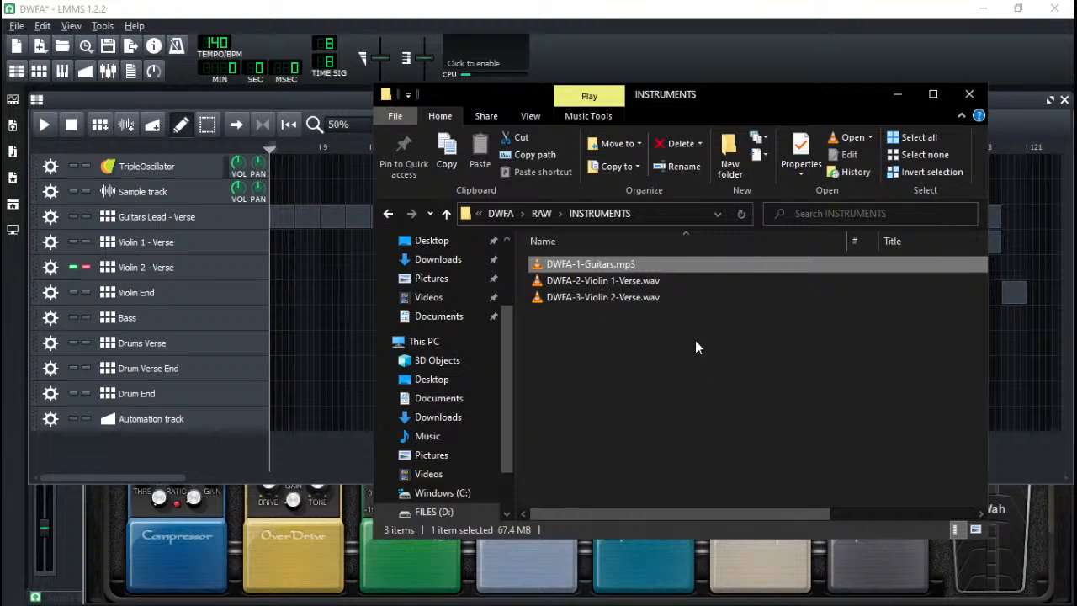
pyautogui.doubleClick(618, 293)
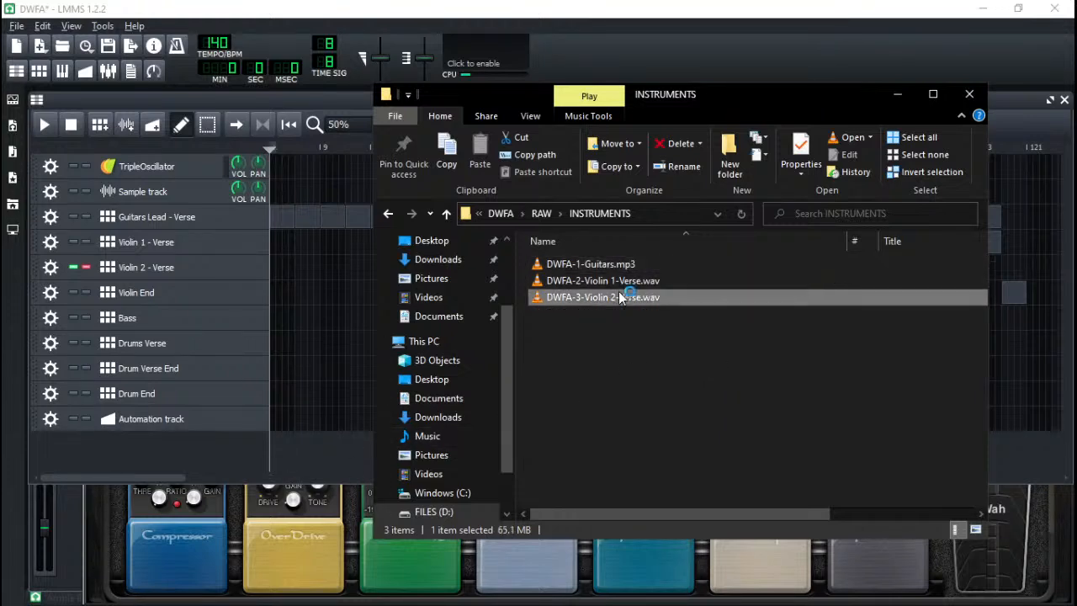
pyautogui.click(1002, 551)
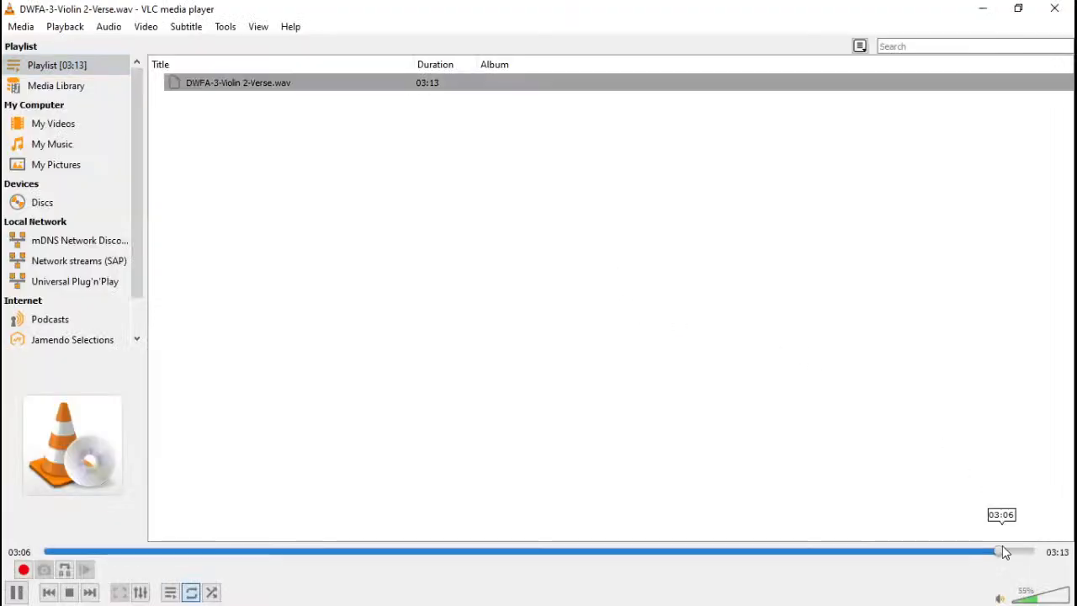
pyautogui.click(1025, 551)
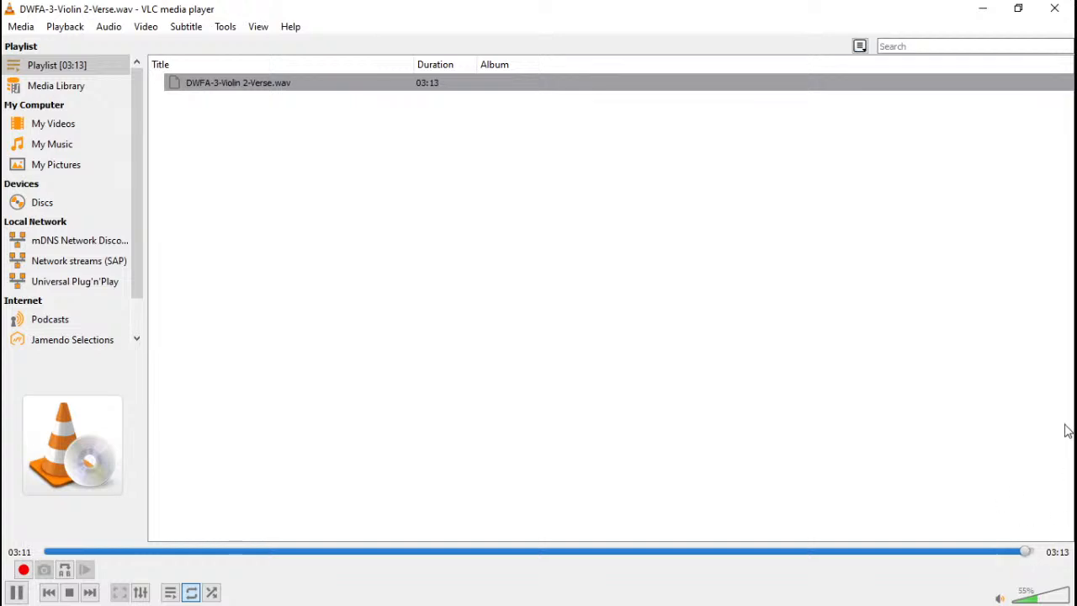
# - Play the last seconds of DWFA-2-Violin 1-Verse.wav in VLC to check its ending, and close the player
pyautogui.click(1054, 8)
pyautogui.click(662, 281)
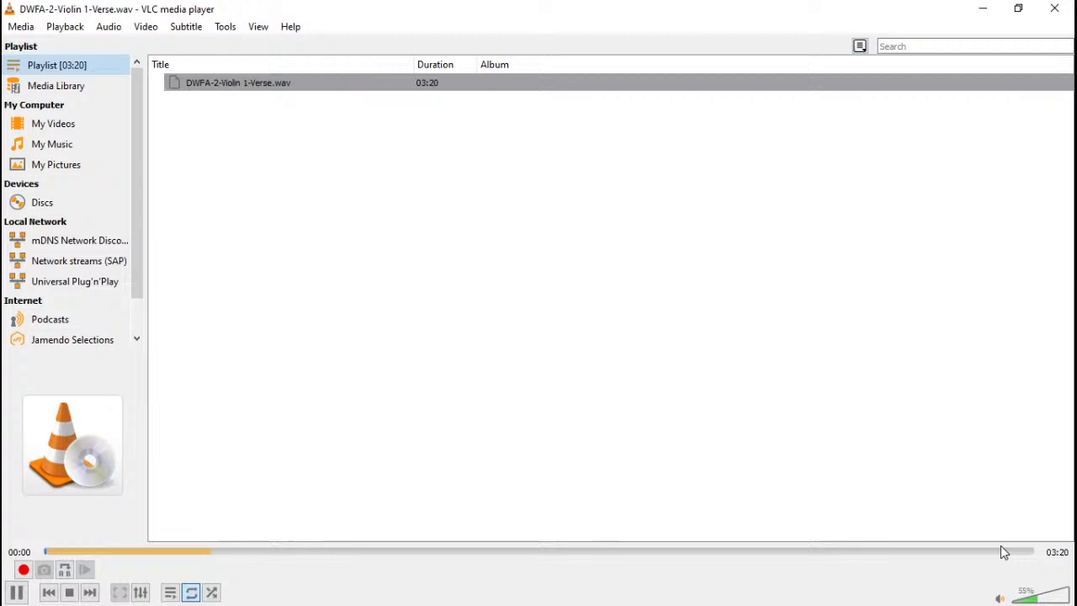
pyautogui.click(1000, 551)
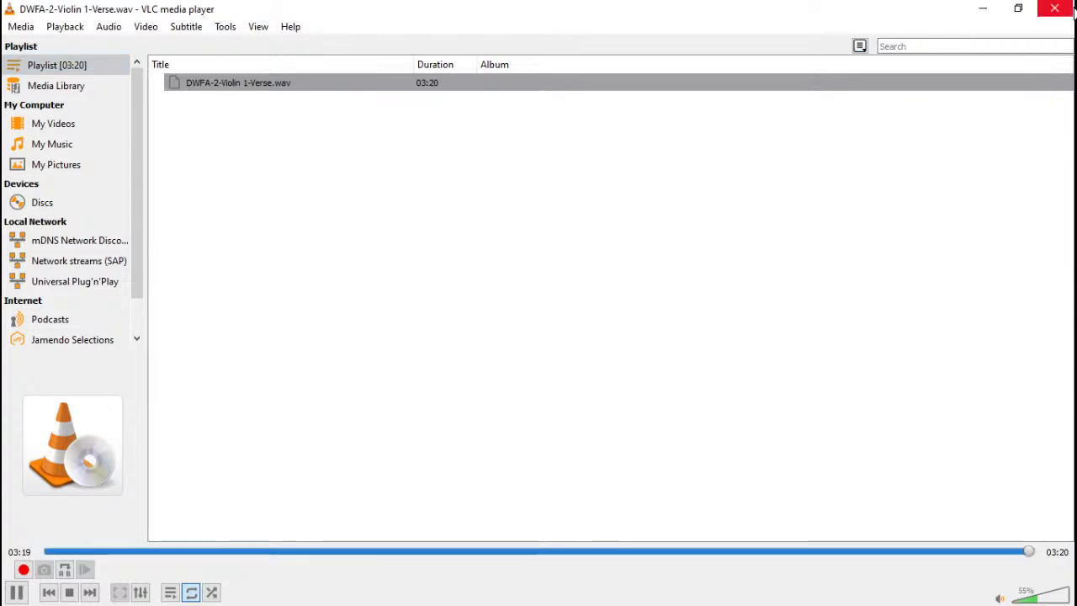
pyautogui.click(1054, 8)
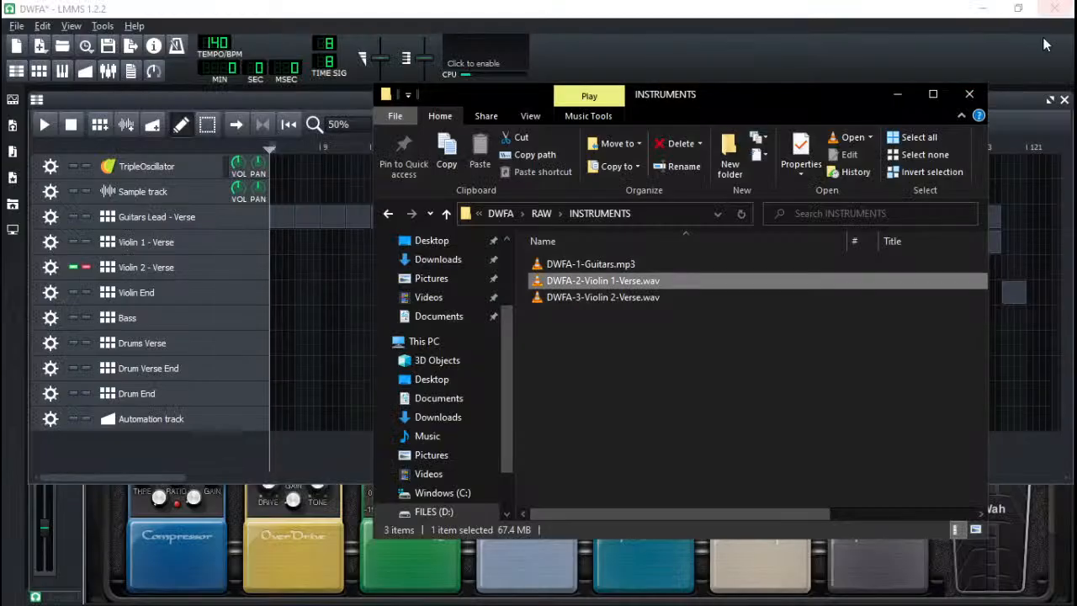
# - Return to LMMS, solo the Guitars Lead - Verse track and start a project export into the RAW/INSTRUMENTS folder
pyautogui.click(85, 270)
pyautogui.click(87, 217)
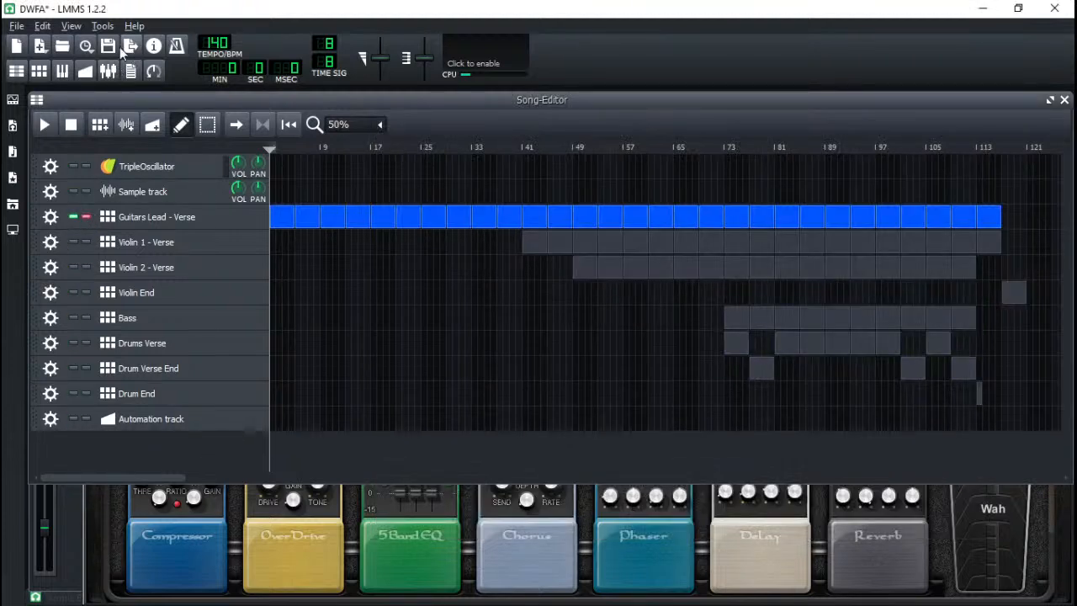
pyautogui.click(15, 26)
pyautogui.click(56, 225)
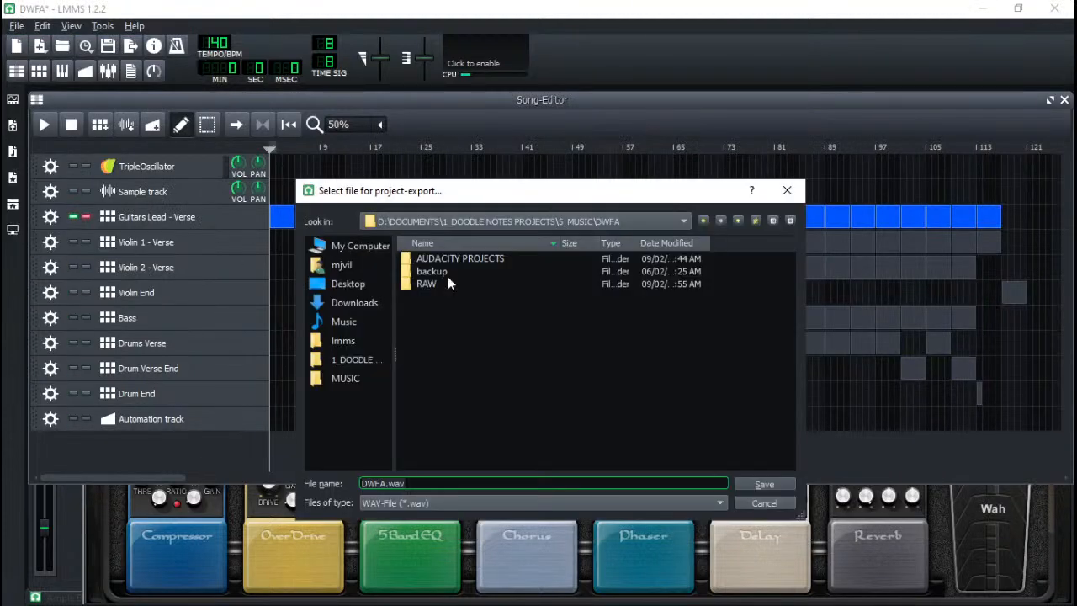
pyautogui.doubleClick(448, 282)
pyautogui.doubleClick(446, 260)
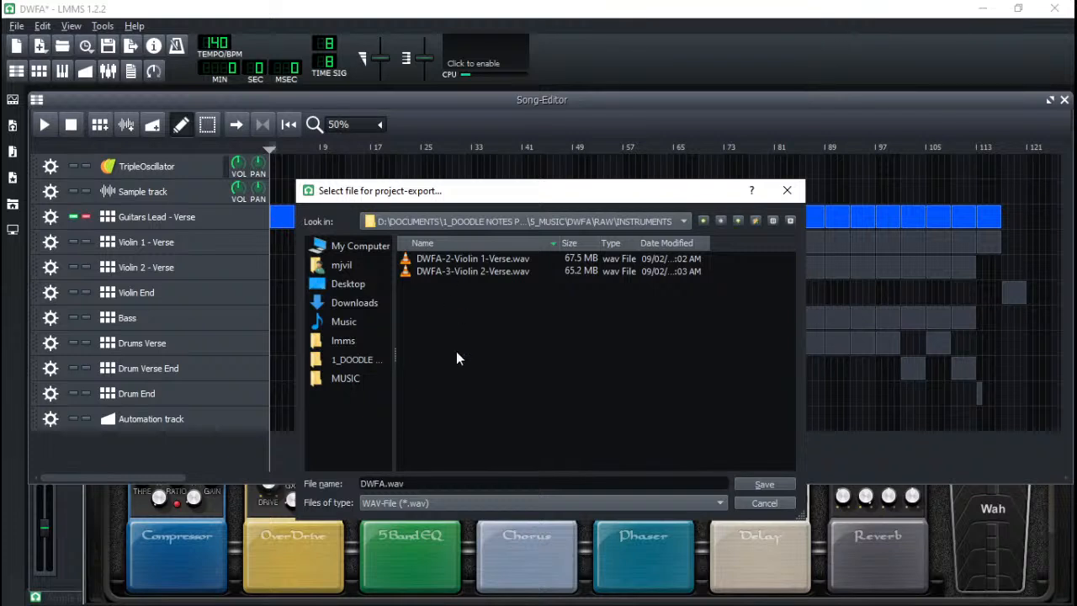
# - Name the export file DWFA-1-Guitars-Verse.wav and render it as WAV at 32 Bit Float depth
pyautogui.click(464, 260)
pyautogui.click(395, 484)
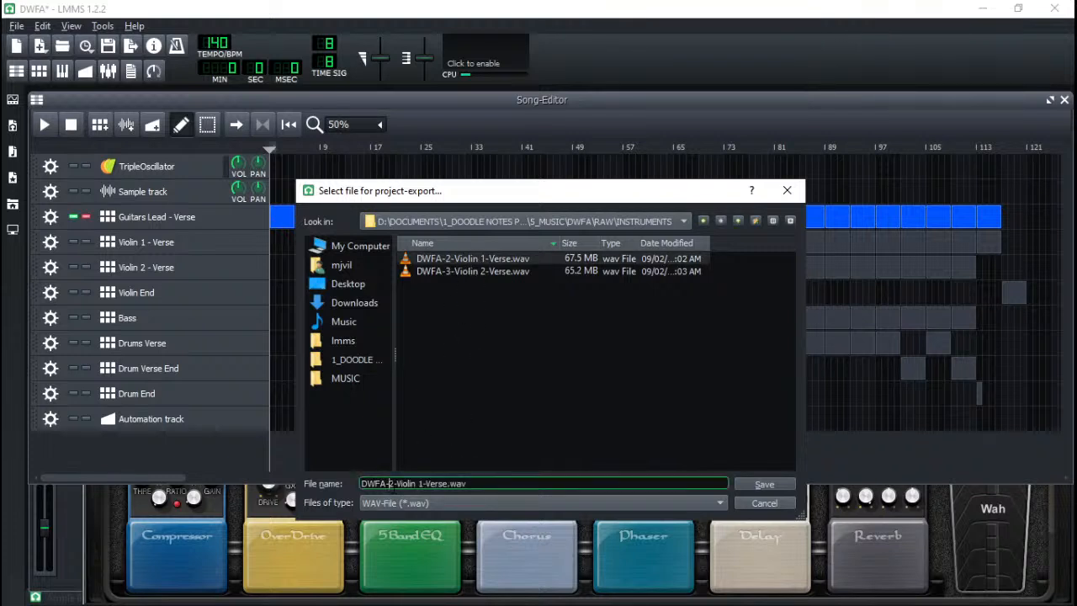
pyautogui.press('BackSpace')
pyautogui.write('1')
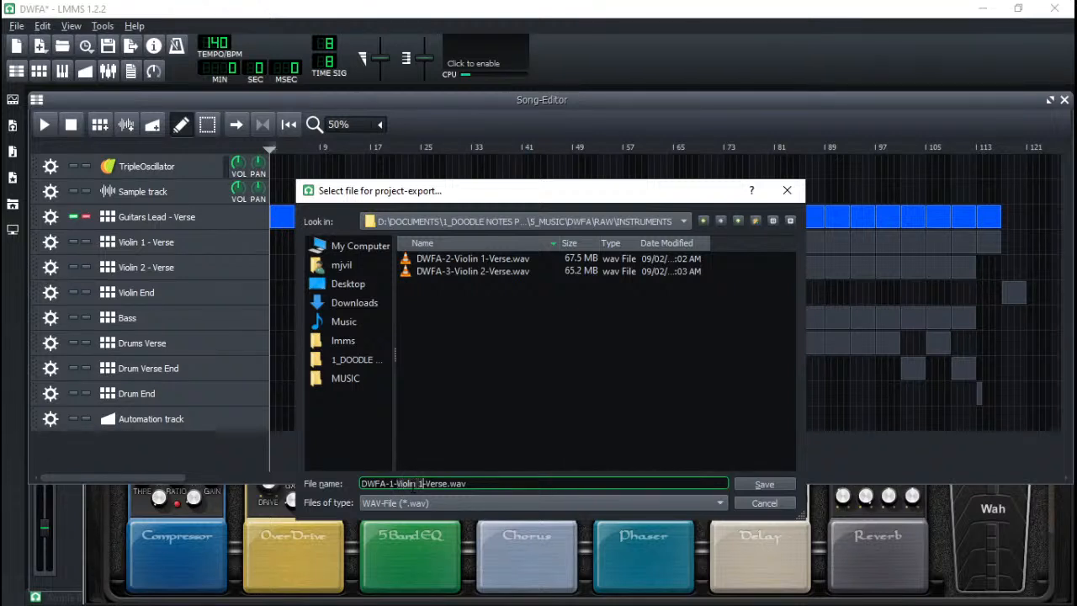
pyautogui.moveTo(421, 484); pyautogui.dragTo(397, 483)
pyautogui.write('Guitars')
pyautogui.click(765, 484)
pyautogui.click(365, 266)
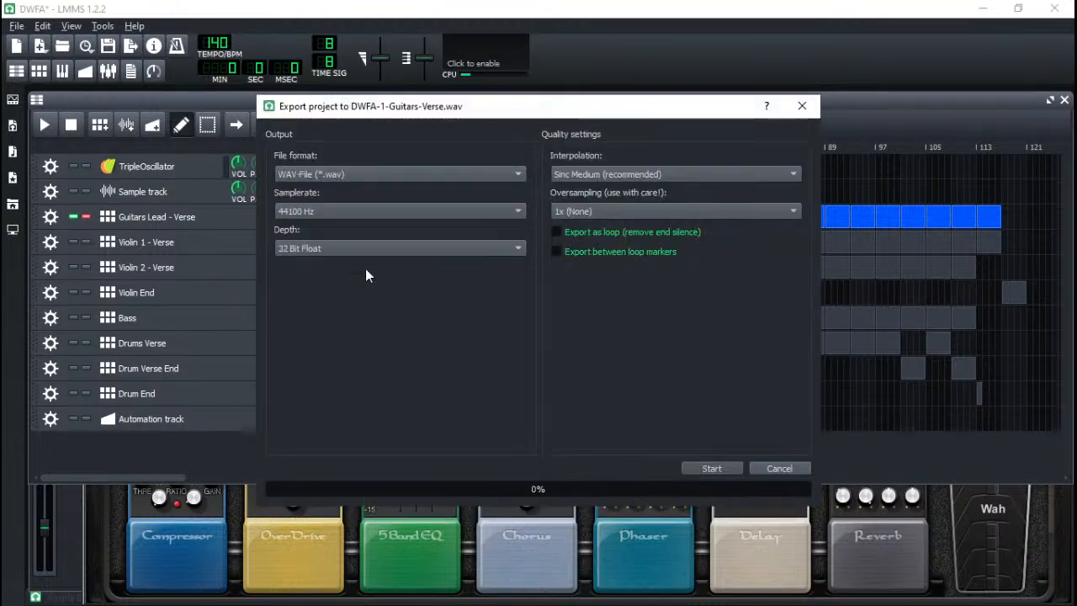
pyautogui.click(710, 469)
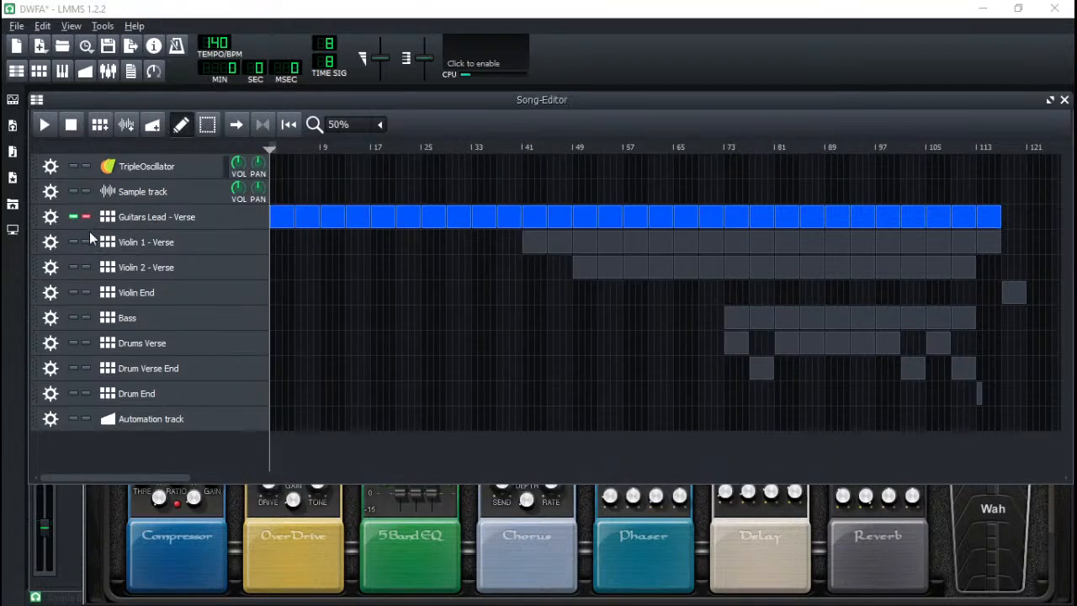
# - Solo the Violin End track and save the project
pyautogui.click(87, 293)
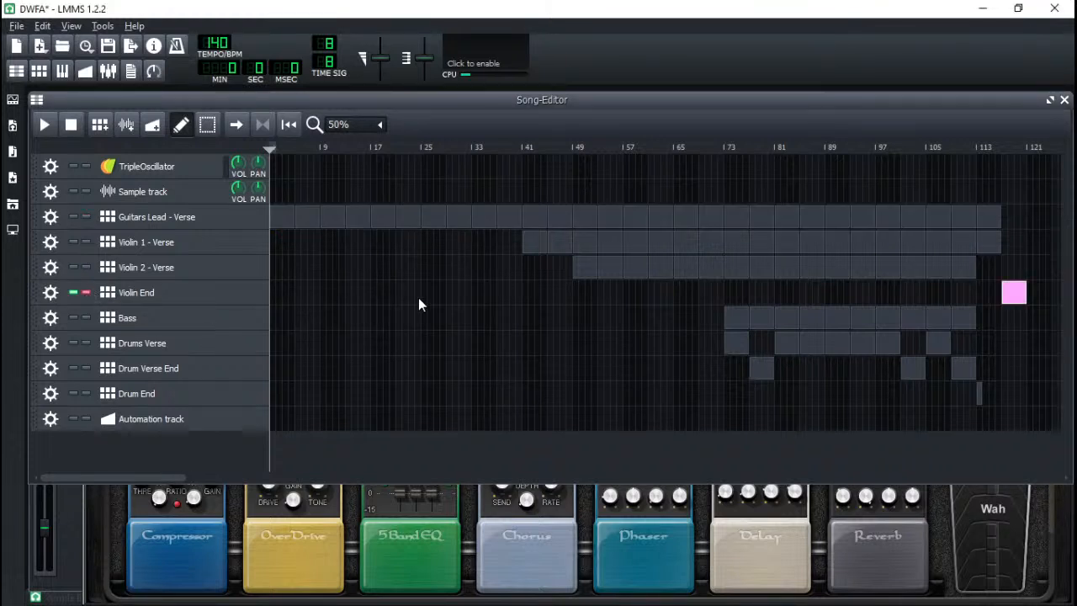
pyautogui.click(16, 26)
pyautogui.hotkey('ctrl', 's')
# - Start a project export into the RAW/INSTRUMENTS folder with the file name DWFA-4-Violin End.wav
pyautogui.hotkey('ctrl', 'e')
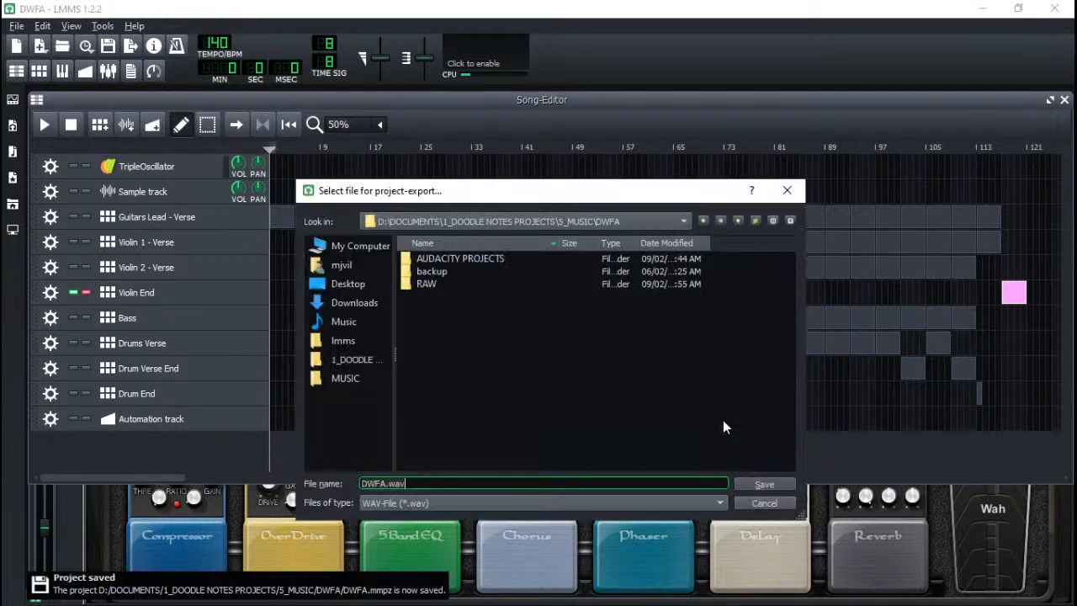
pyautogui.doubleClick(430, 281)
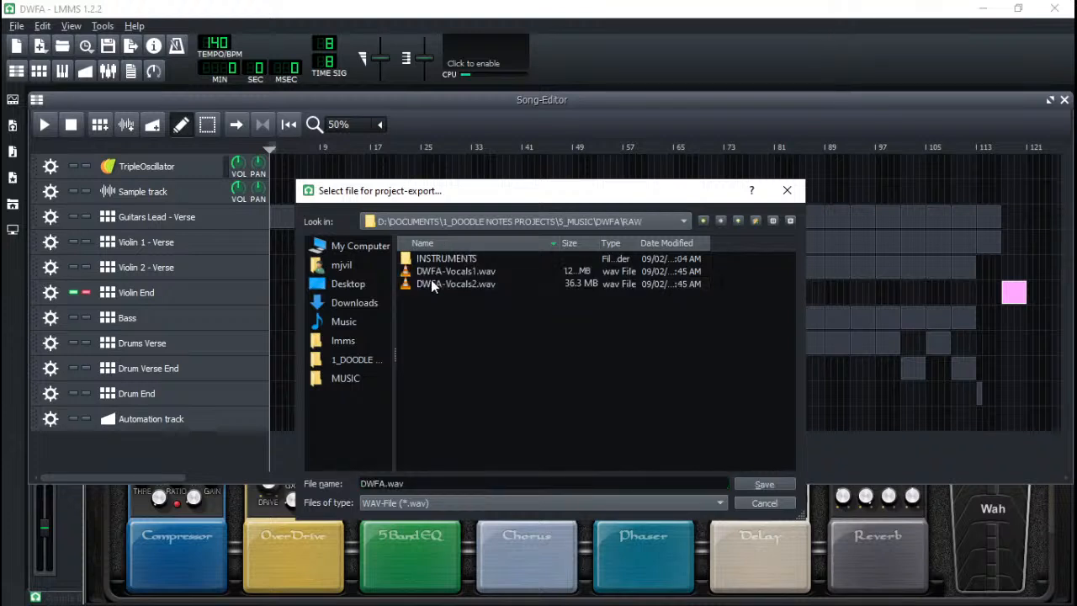
pyautogui.doubleClick(452, 257)
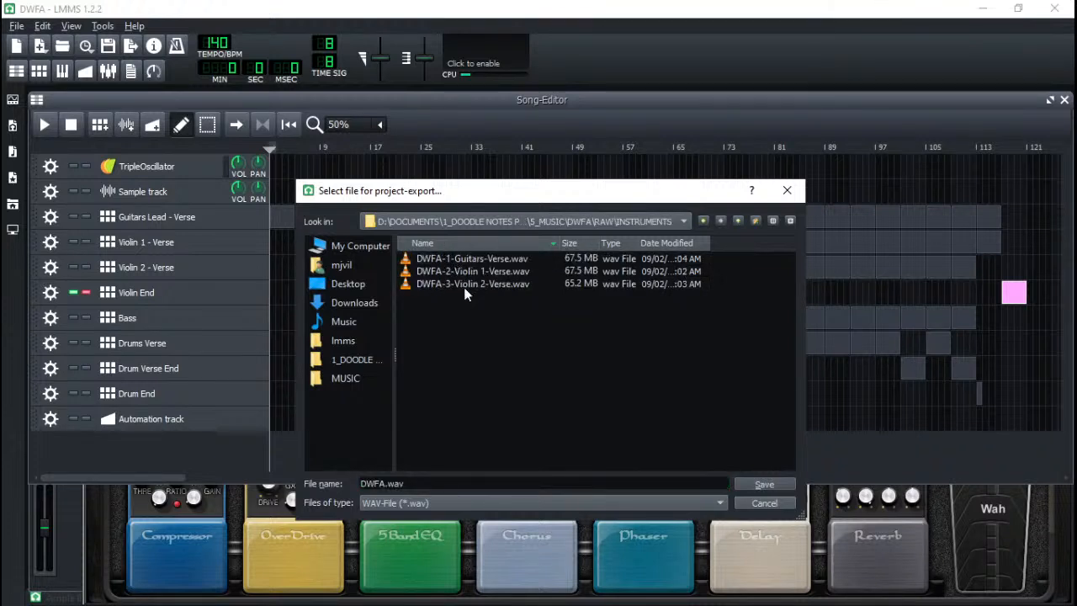
pyautogui.click(465, 285)
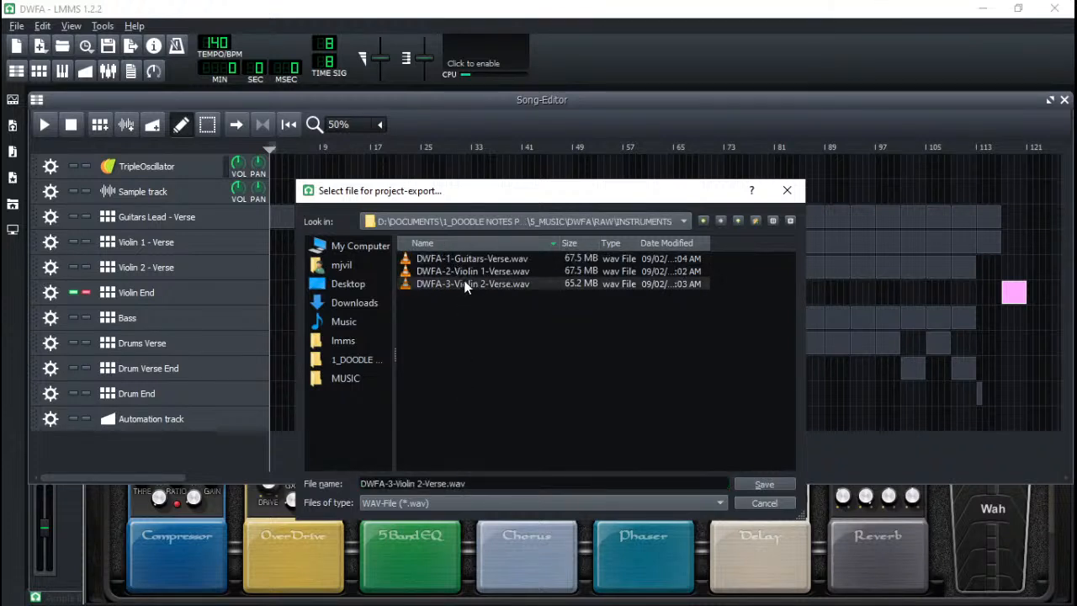
pyautogui.click(423, 484)
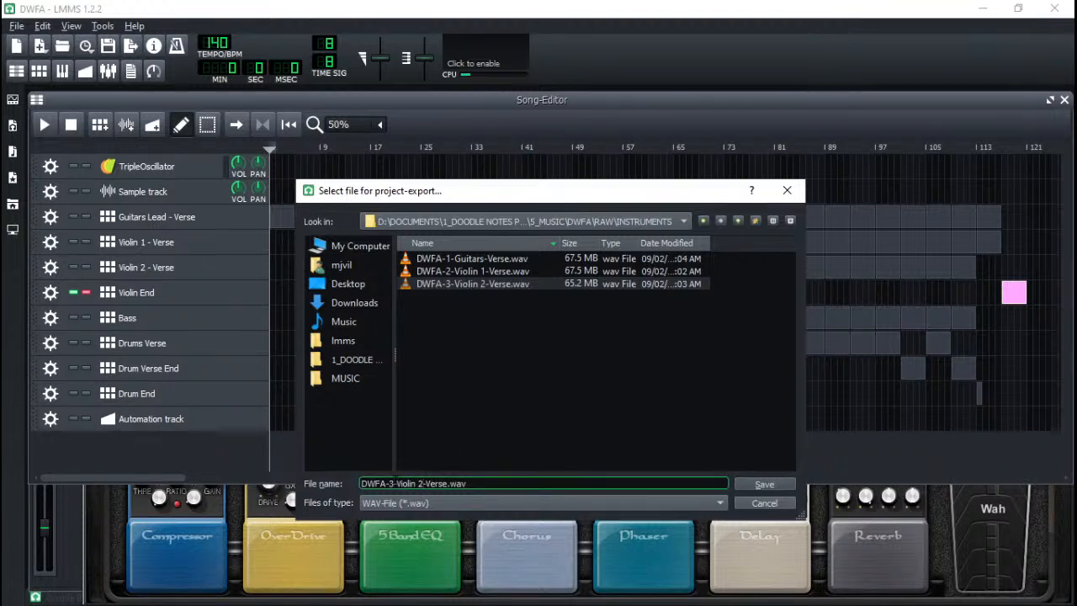
pyautogui.click(393, 484)
pyautogui.press('BackSpace')
pyautogui.write('4')
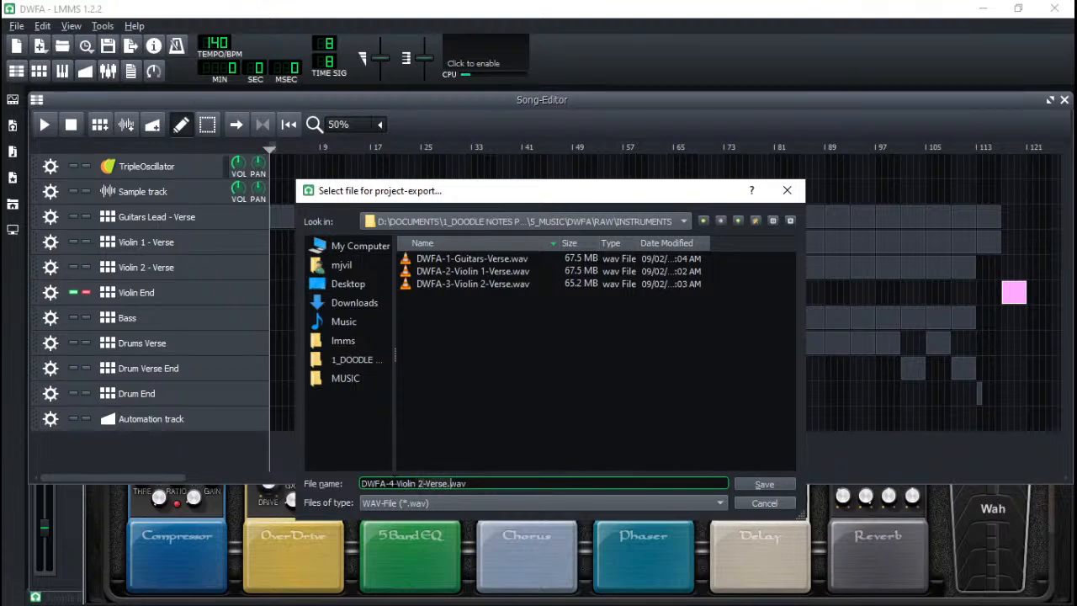
pyautogui.moveTo(447, 484); pyautogui.dragTo(418, 484)
pyautogui.write('End')
pyautogui.press('Return')
# - Render the Violin End export at 32 Bit Float depth, moving the export dialog aside to view the song editor meanwhile
pyautogui.click(387, 242)
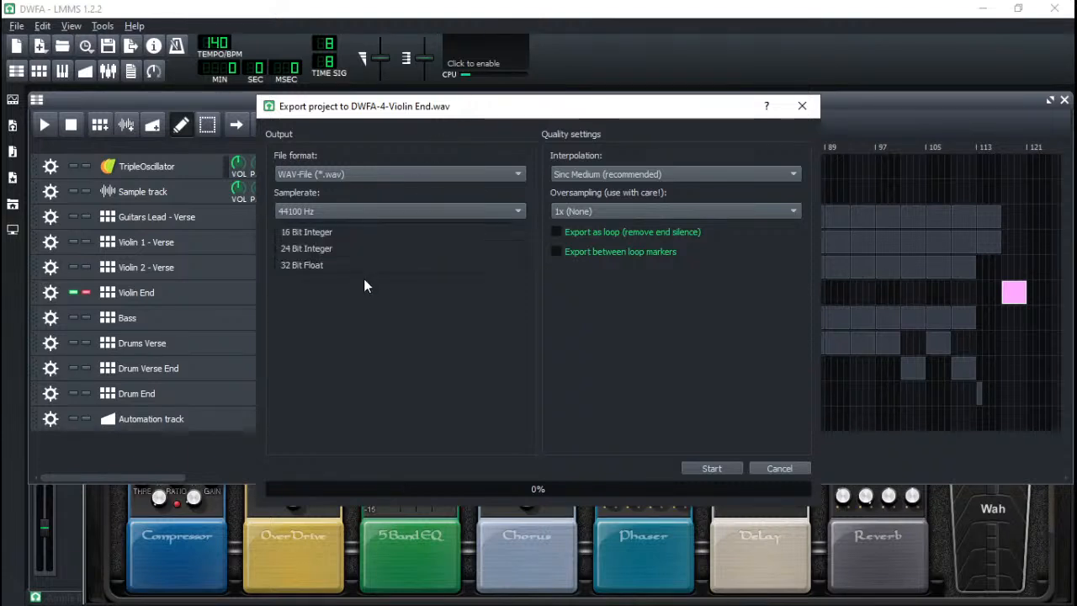
pyautogui.click(375, 269)
pyautogui.click(724, 469)
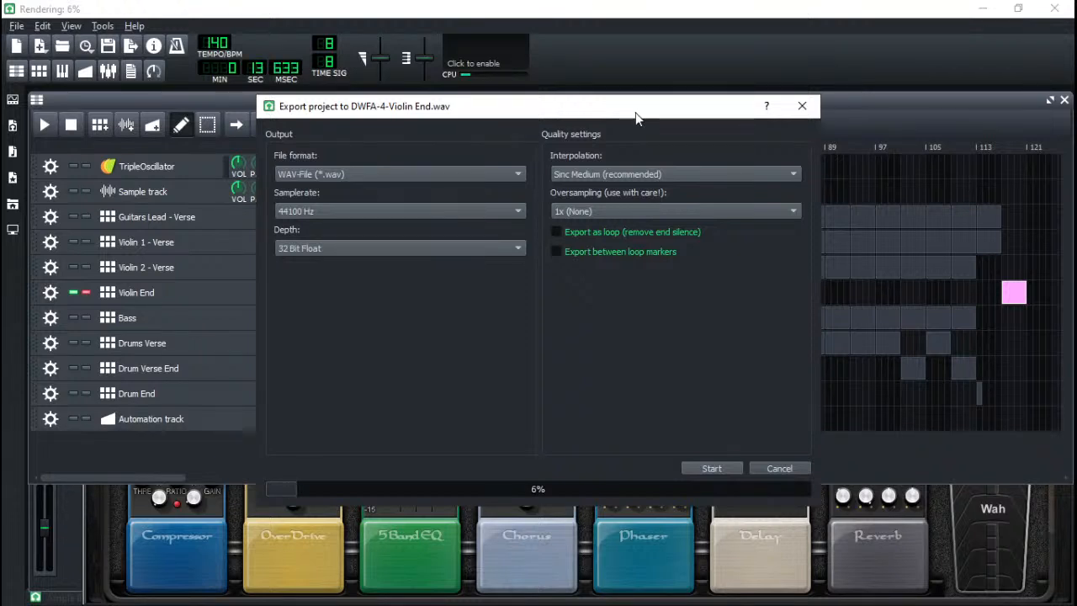
pyautogui.moveTo(635, 118); pyautogui.dragTo(527, 381)
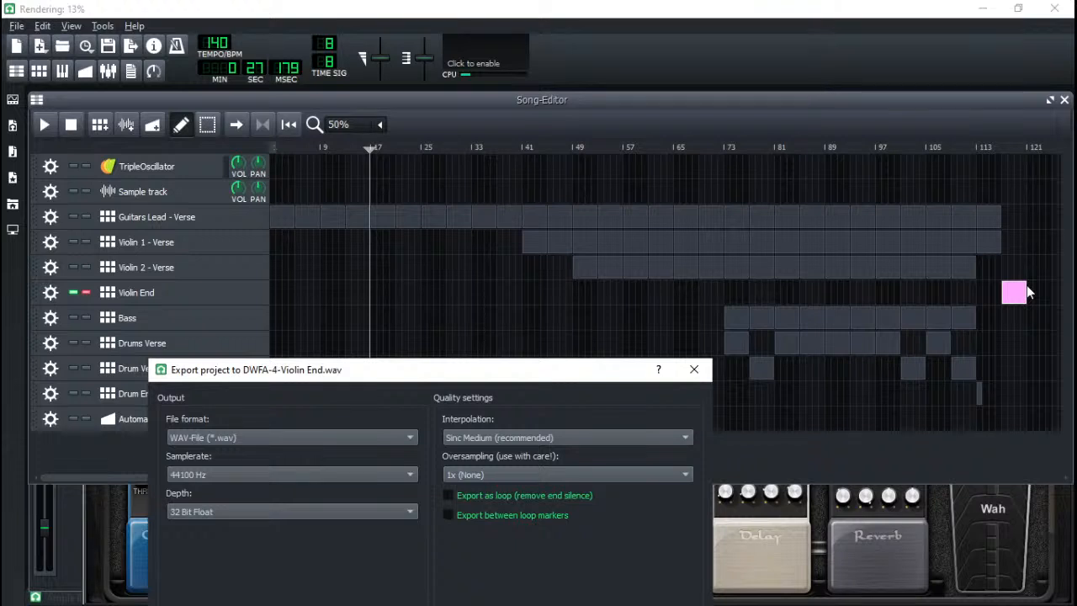
pyautogui.moveTo(549, 376); pyautogui.dragTo(617, 101)
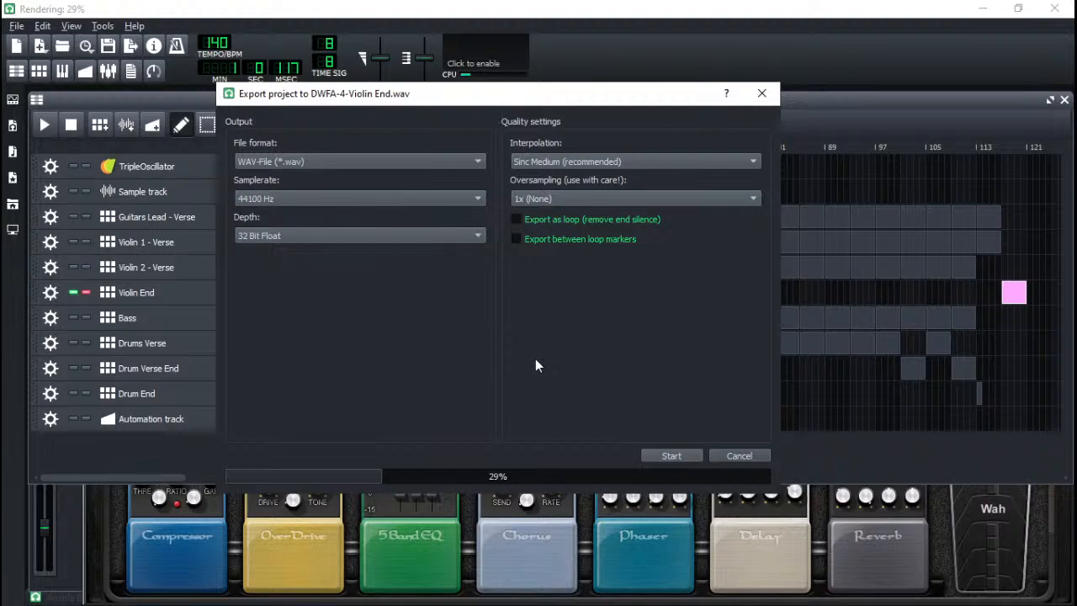
# - Switch to Discord, look through the channels of the World To Awesomeness server, and return to LMMS
pyautogui.hotkey('alt', 'Tab')
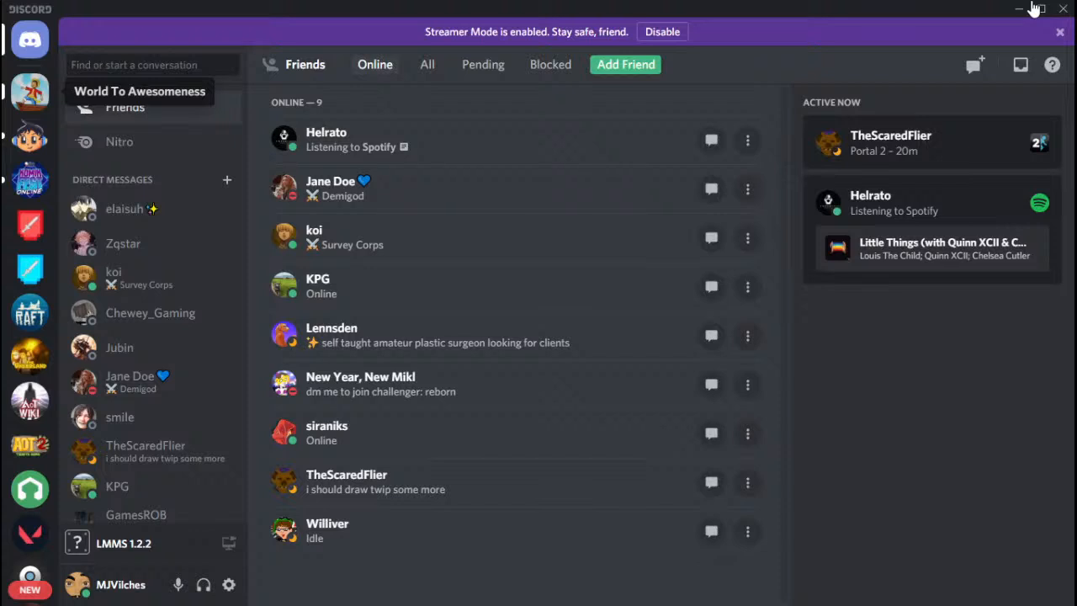
pyautogui.click(30, 91)
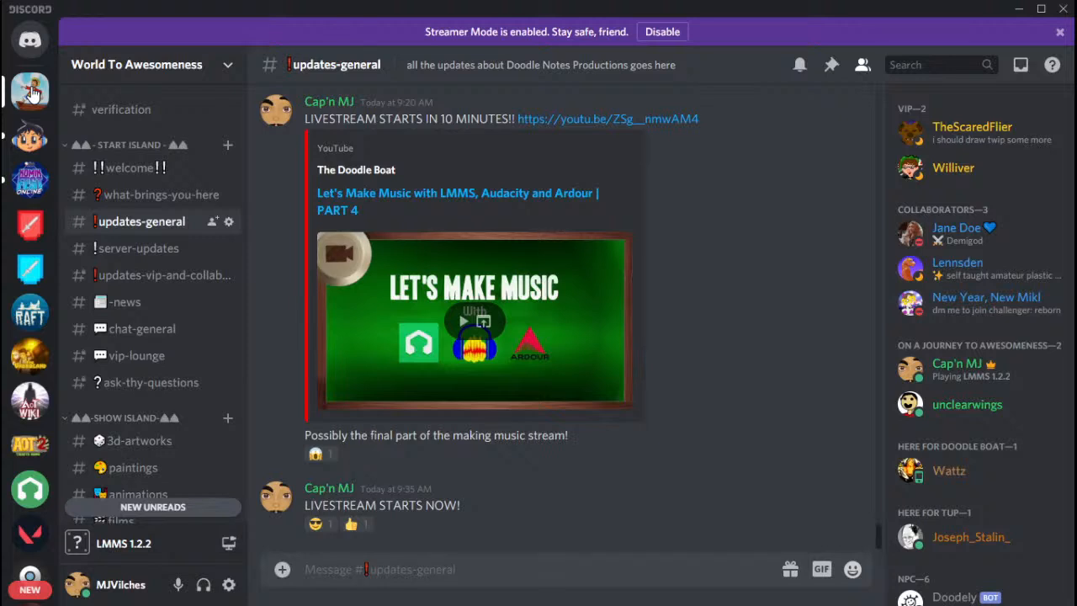
pyautogui.scroll(-5, 201, 348)
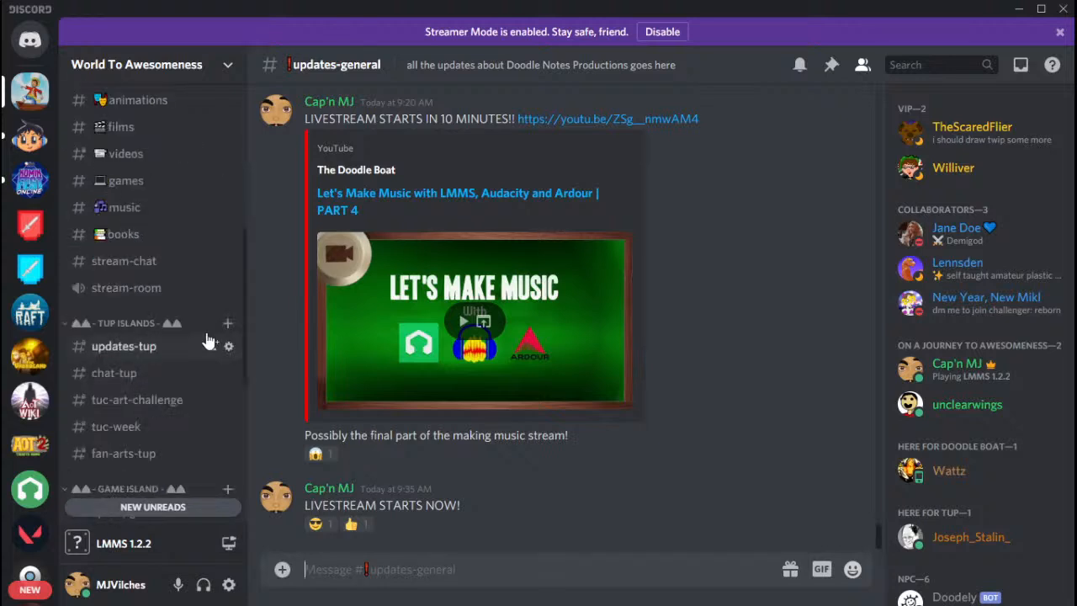
pyautogui.hotkey('alt', 'Tab')
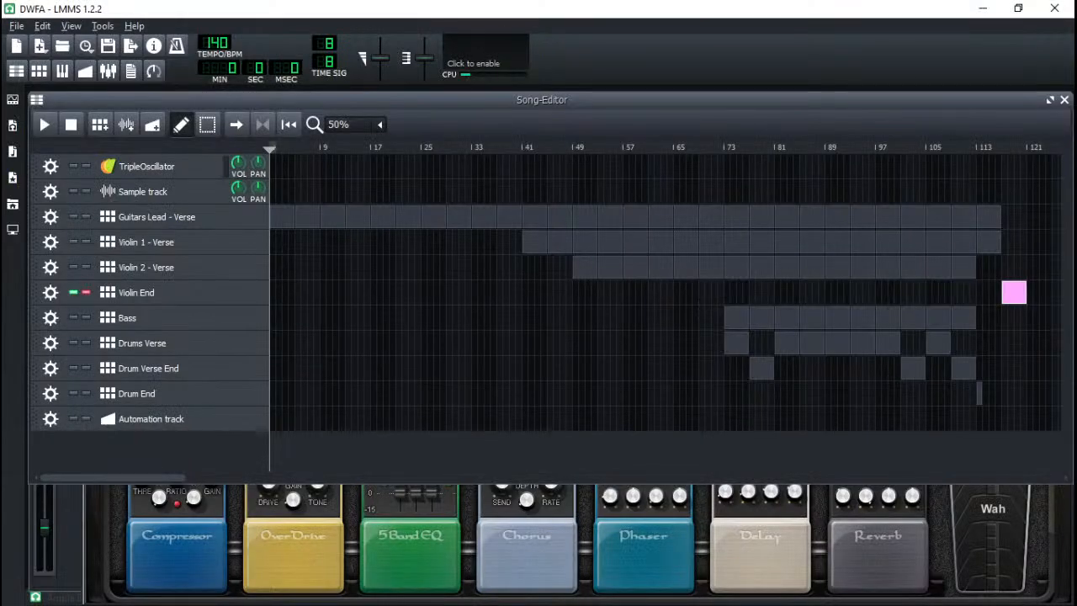
# - Solo the Bass track and start a project export into the RAW/INSTRUMENTS folder
pyautogui.click(88, 319)
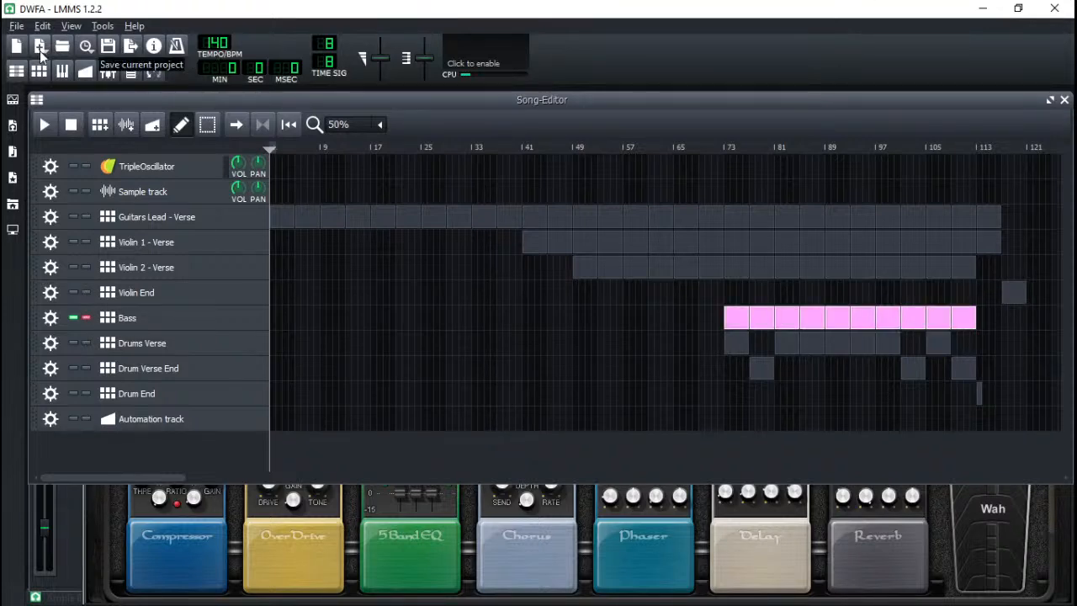
pyautogui.click(16, 26)
pyautogui.click(59, 220)
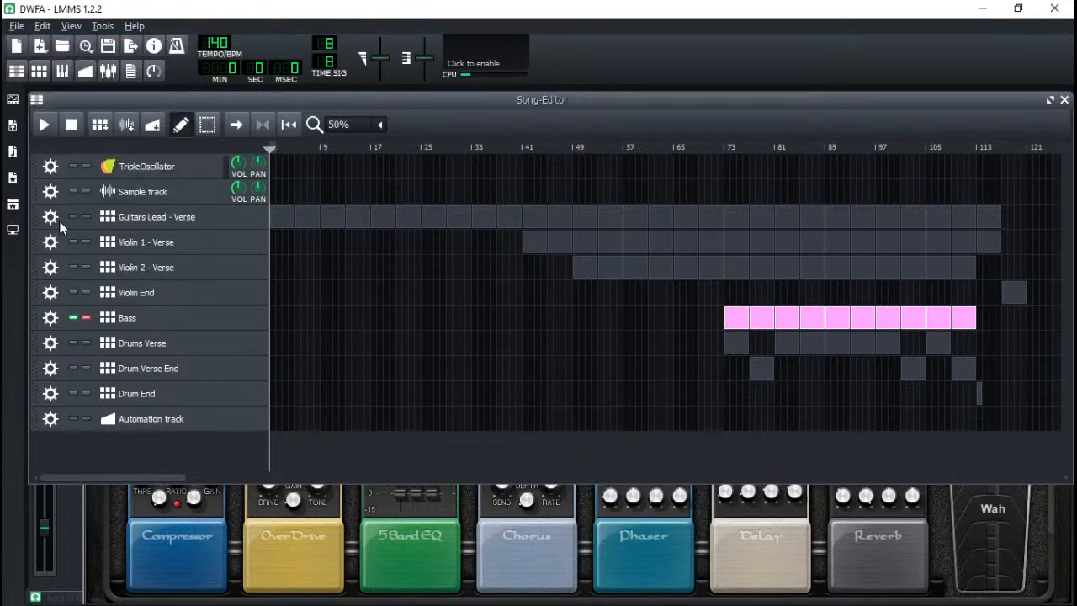
pyautogui.doubleClick(436, 284)
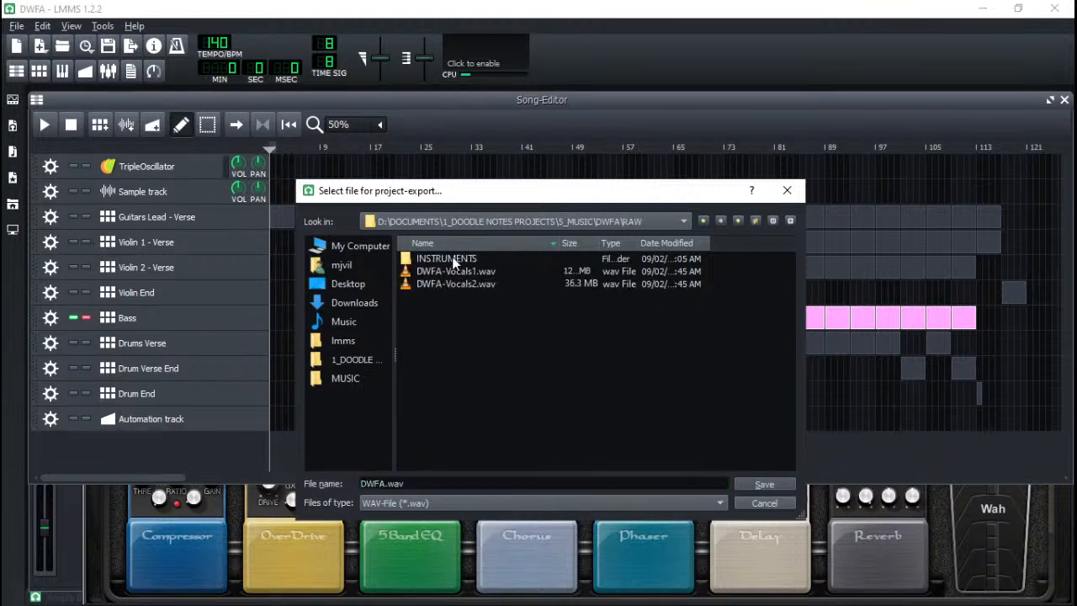
pyautogui.doubleClick(446, 259)
# - Name the export file DWFA-5-Bass.wav and accept it
pyautogui.click(450, 296)
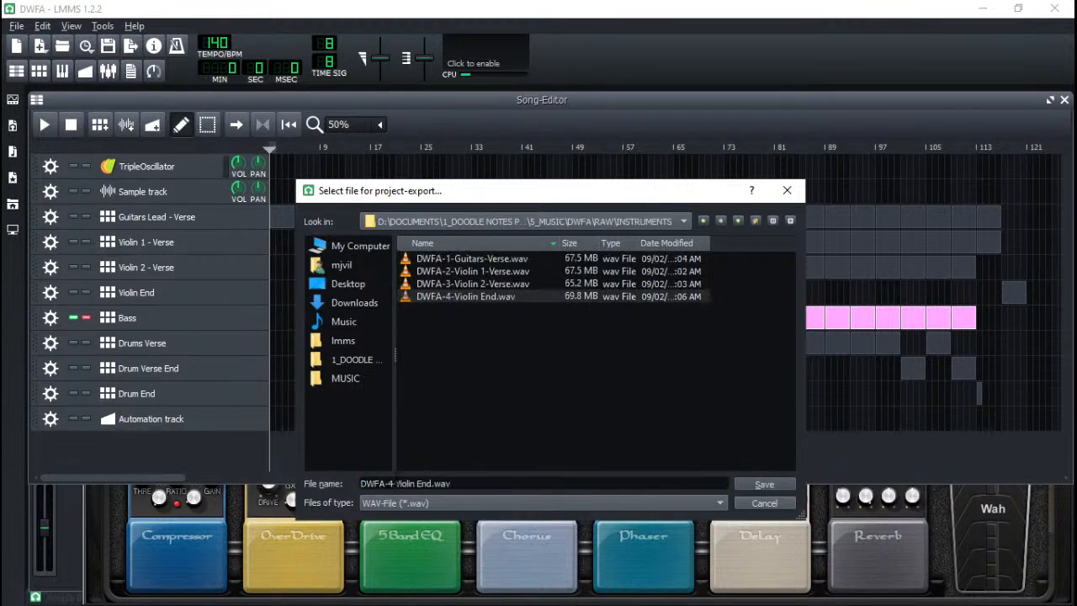
pyautogui.click(394, 483)
pyautogui.press('BackSpace')
pyautogui.write('5')
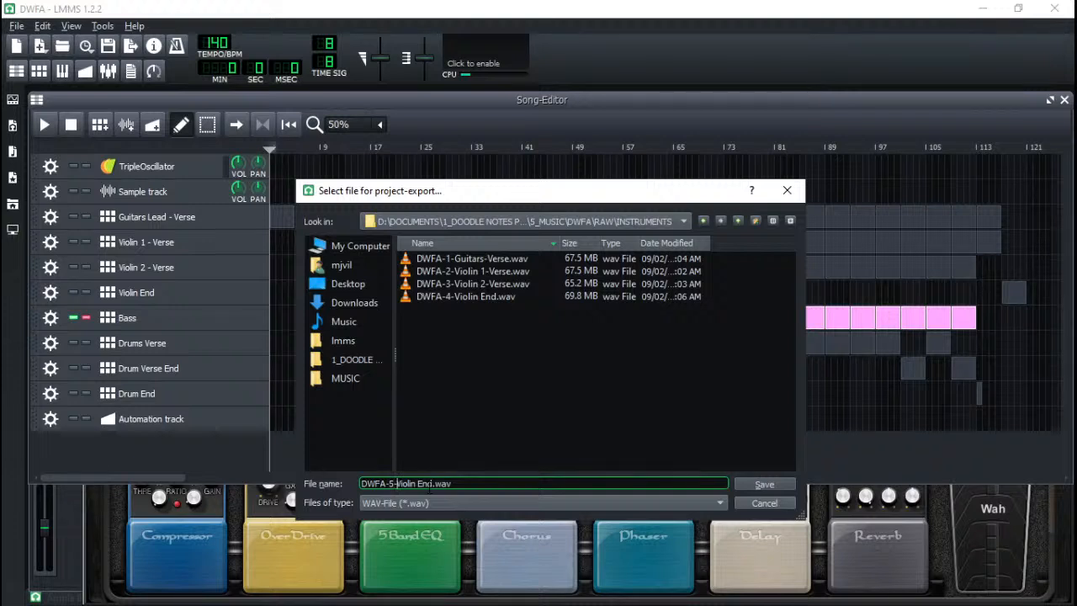
pyautogui.moveTo(400, 484); pyautogui.dragTo(432, 484)
pyautogui.write('Bass')
pyautogui.press('Return')
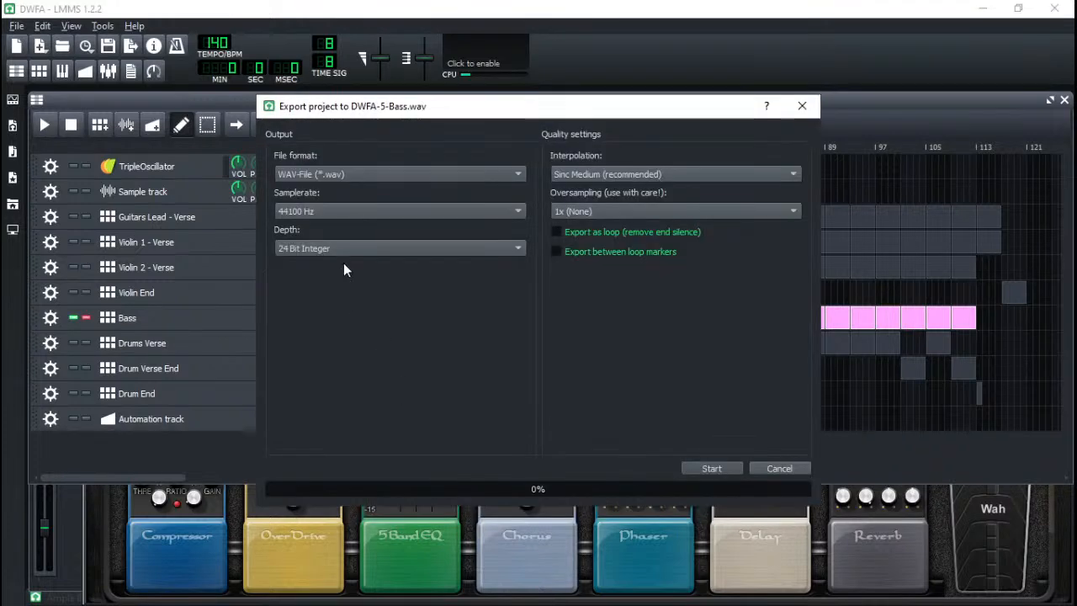
# - Render the Bass export as a WAV file at 32 Bit Float depth
pyautogui.click(344, 248)
pyautogui.click(335, 268)
pyautogui.click(722, 467)
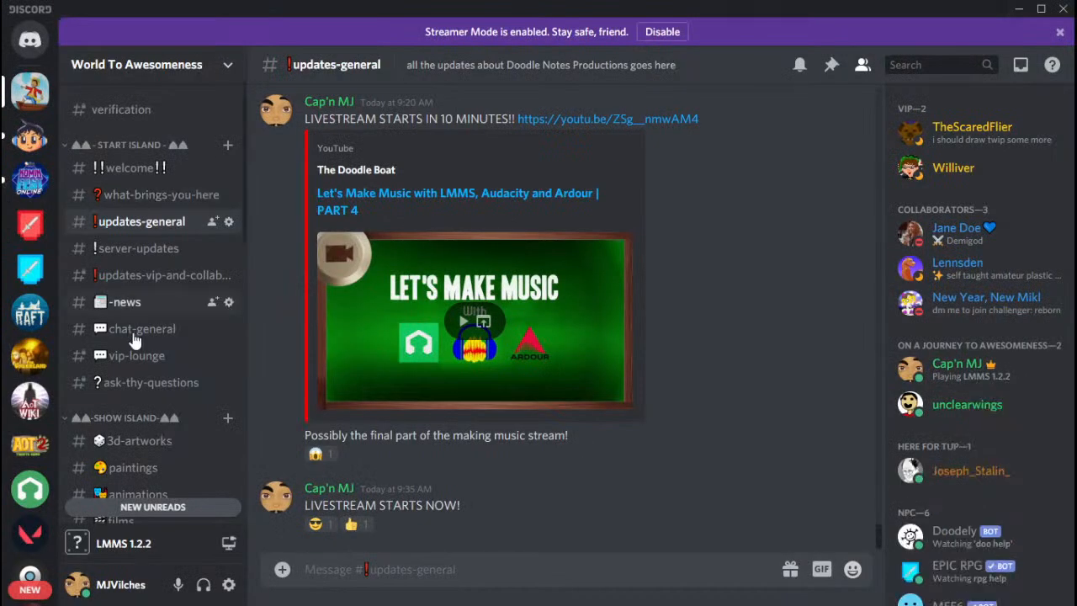
# - Look through the World To Awesomeness channel list in Discord and read the latest messages in games-chat
pyautogui.scroll(-8, 164, 349)
pyautogui.scroll(8, 193, 358)
pyautogui.scroll(-5, 182, 341)
pyautogui.scroll(3, 183, 329)
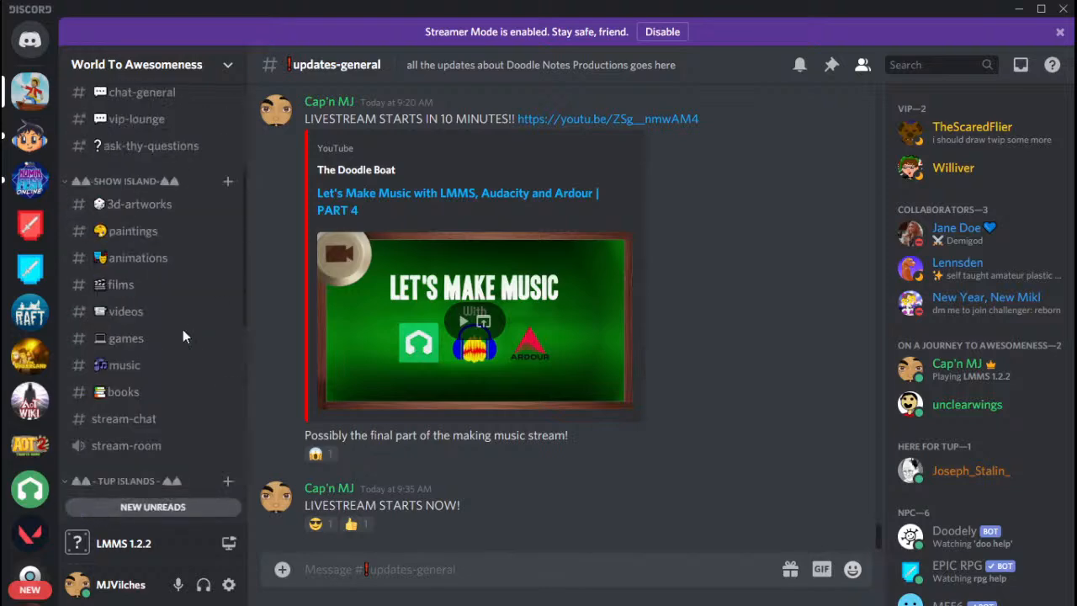
pyautogui.scroll(-4, 184, 328)
pyautogui.scroll(-2, 162, 207)
pyautogui.scroll(-2, 131, 412)
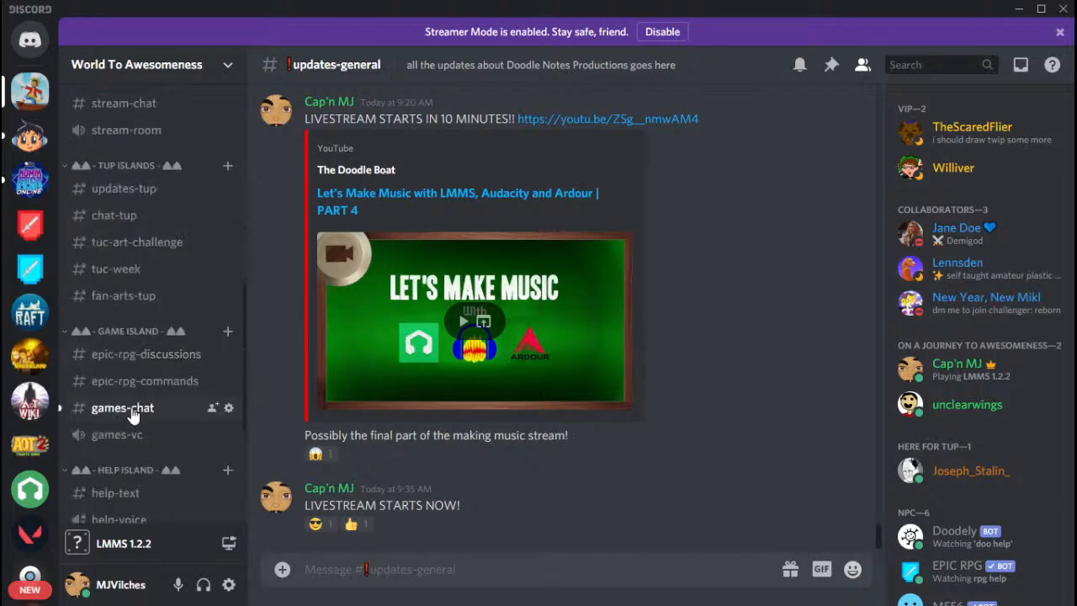
pyautogui.click(126, 409)
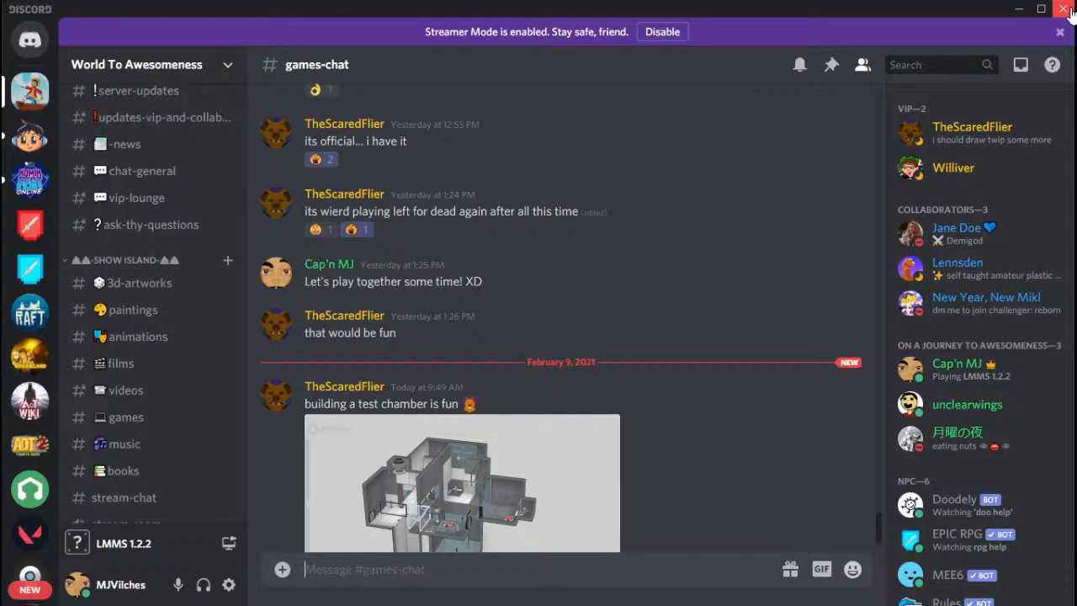
# - Close Discord to return to LMMS and start exporting the soloed Drums Verse track into the RAW/INSTRUMENTS folder
pyautogui.click(1069, 9)
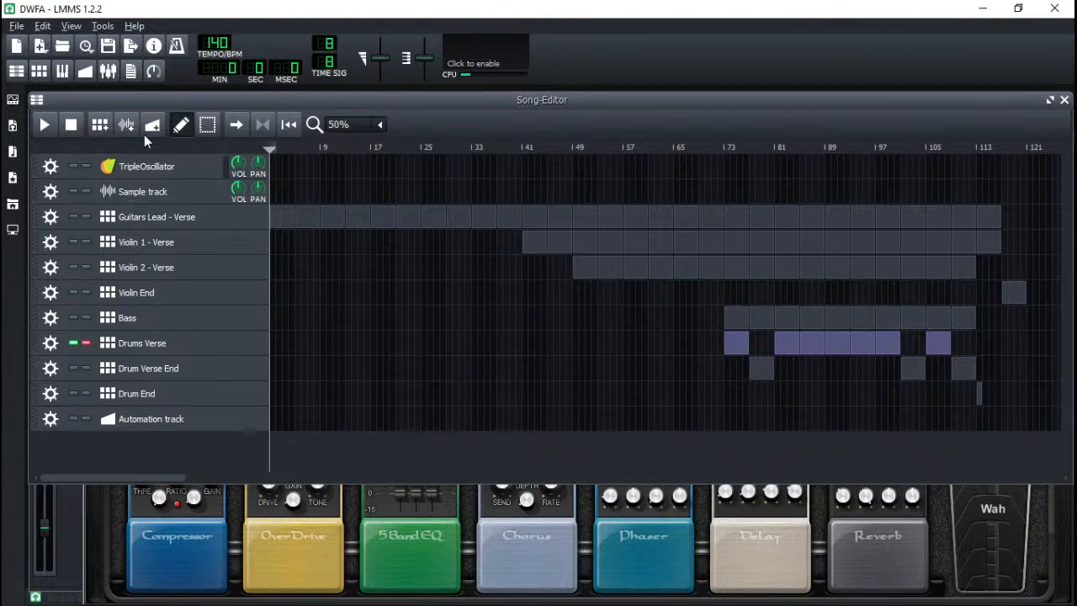
pyautogui.click(16, 26)
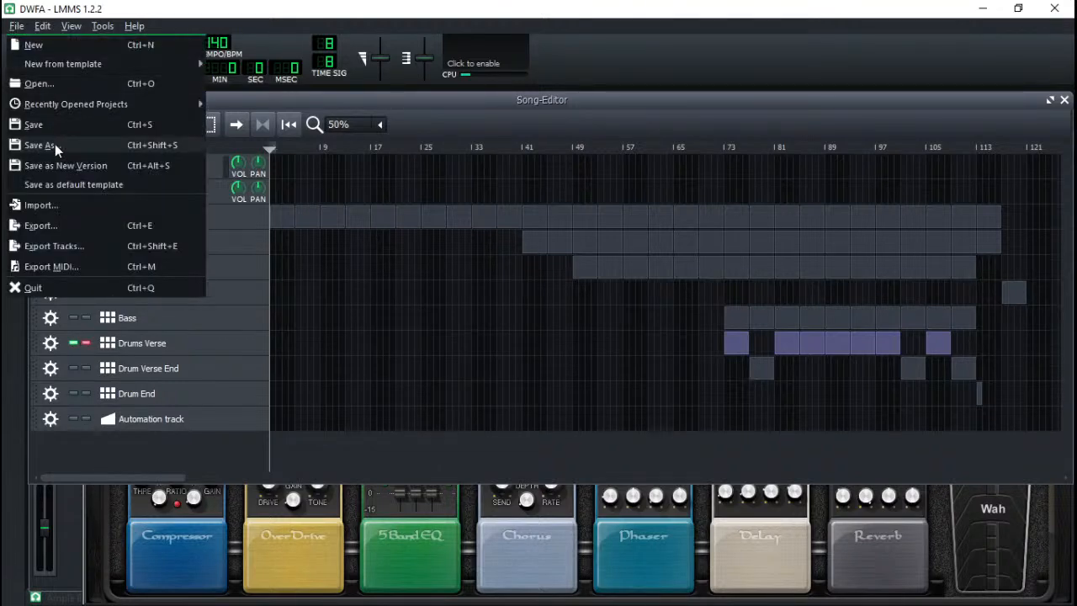
pyautogui.click(59, 223)
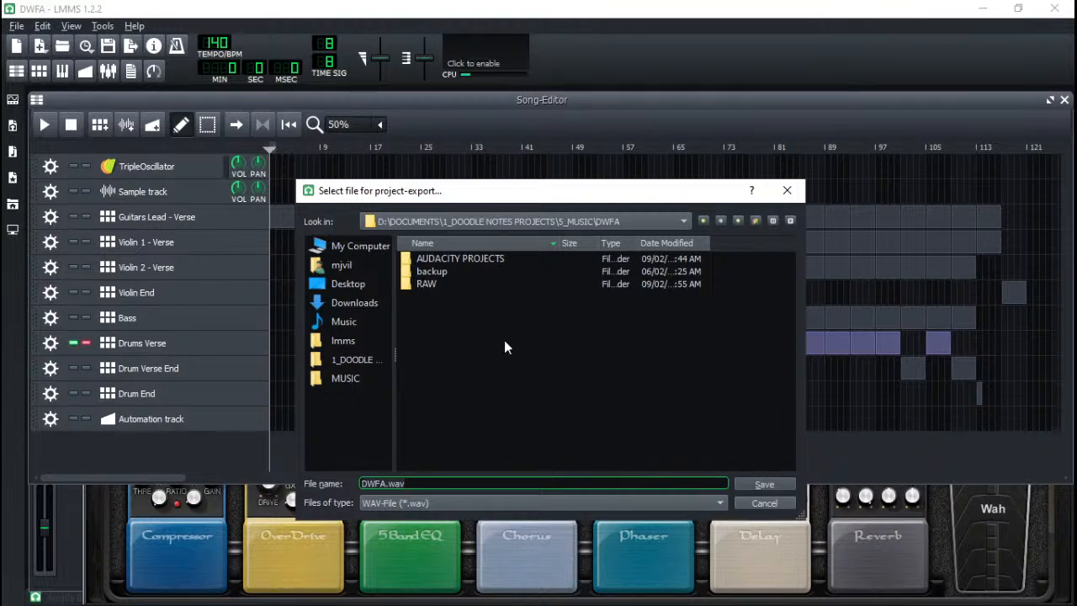
pyautogui.doubleClick(436, 284)
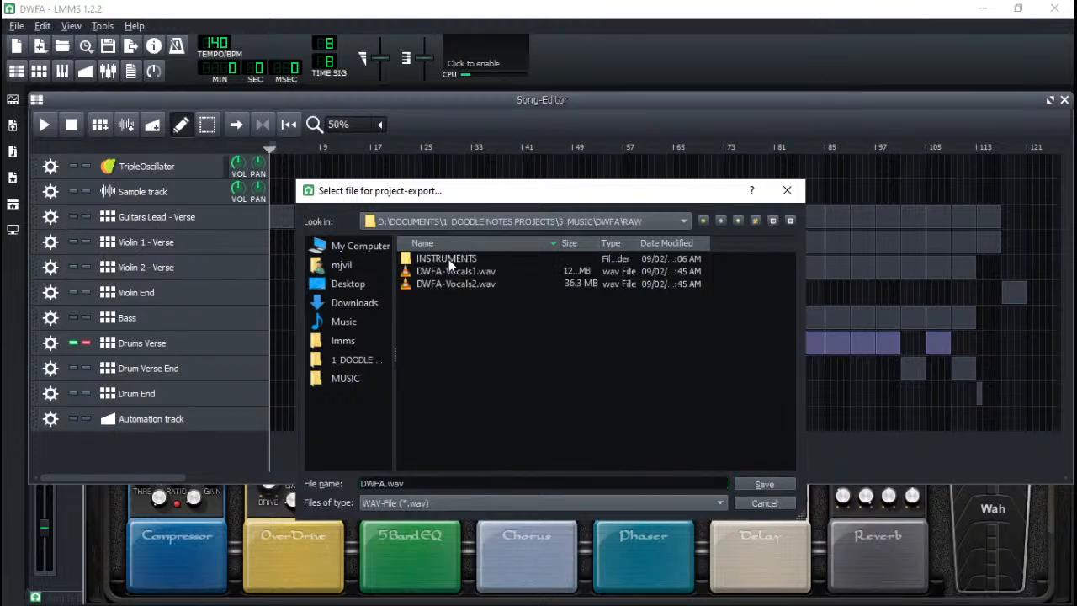
pyautogui.doubleClick(449, 259)
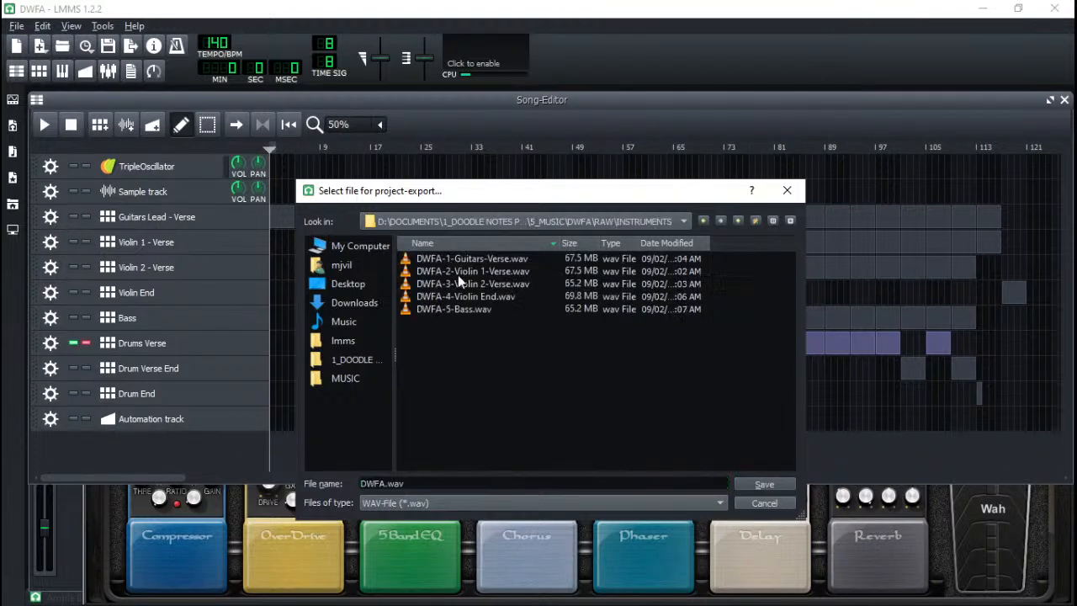
# - Name the export file DWFA-6-Drum-Verse.wav and accept it
pyautogui.click(387, 484)
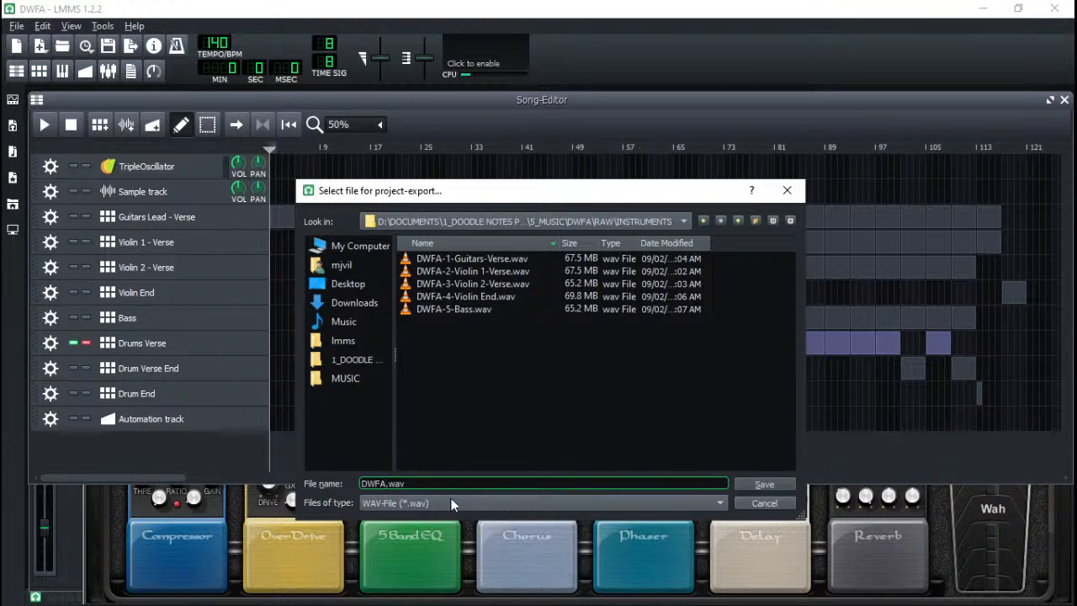
pyautogui.write('-6-Drum-Verse')
pyautogui.click(544, 389)
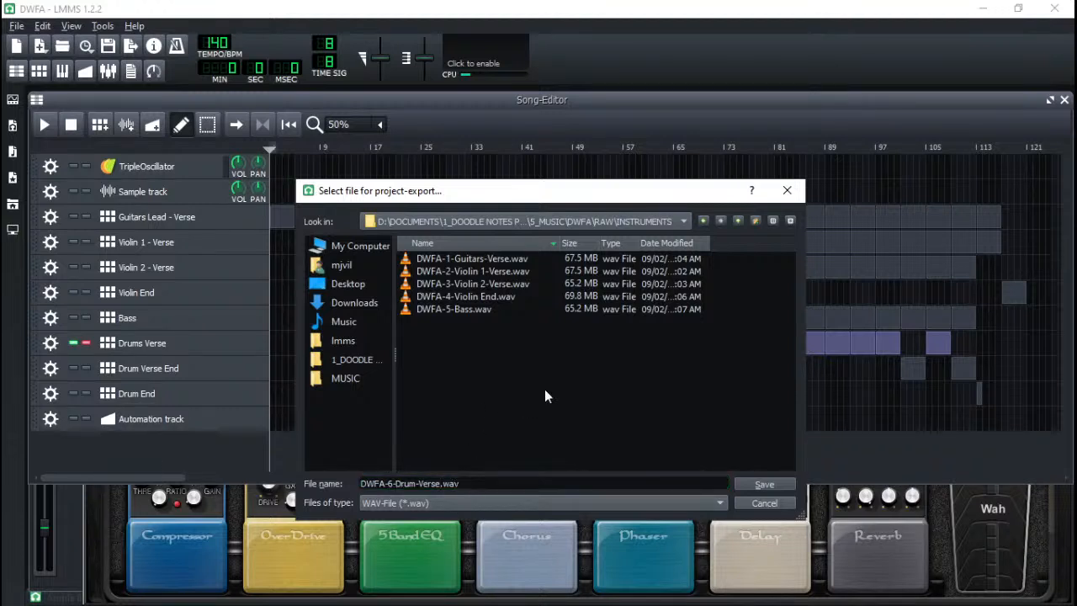
pyautogui.click(763, 486)
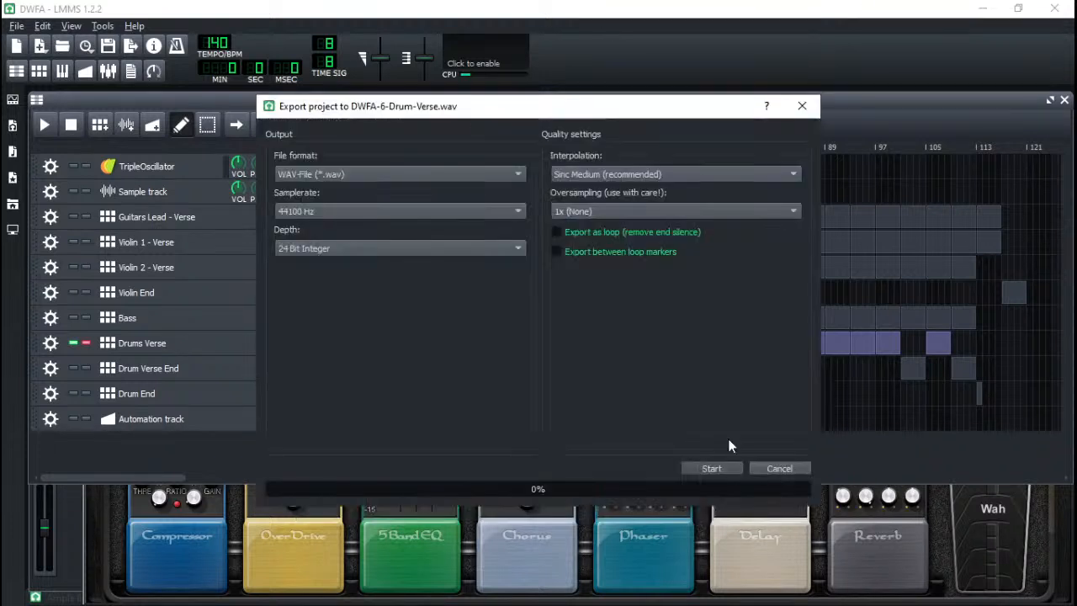
# - Render the Drums Verse export as a WAV file at 32 Bit Float depth, checking the INSTRUMENTS folder in File Explorer meanwhile
pyautogui.click(373, 251)
pyautogui.click(351, 264)
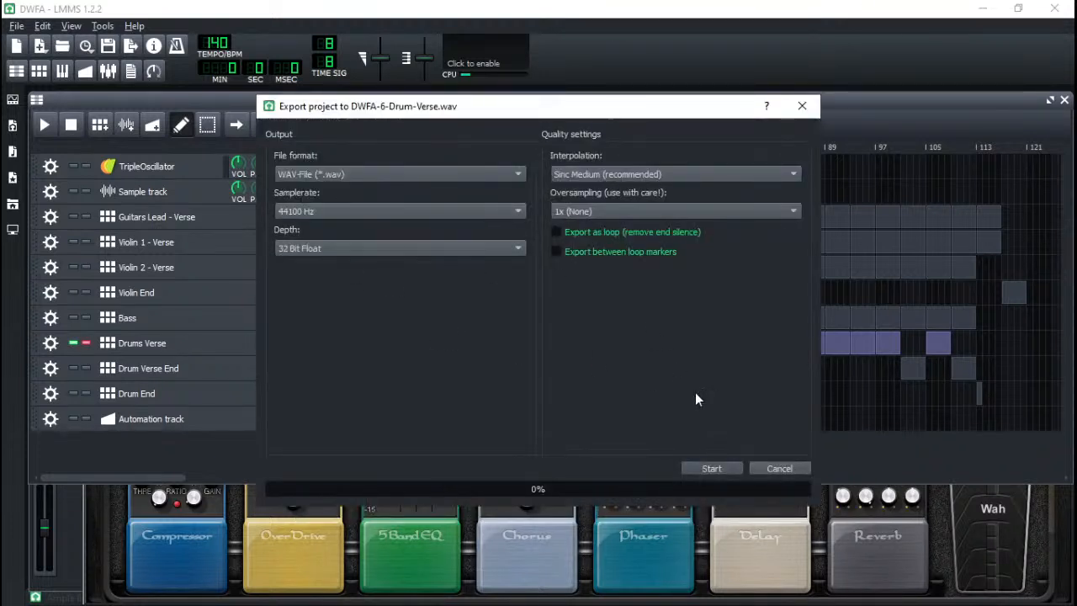
pyautogui.click(710, 469)
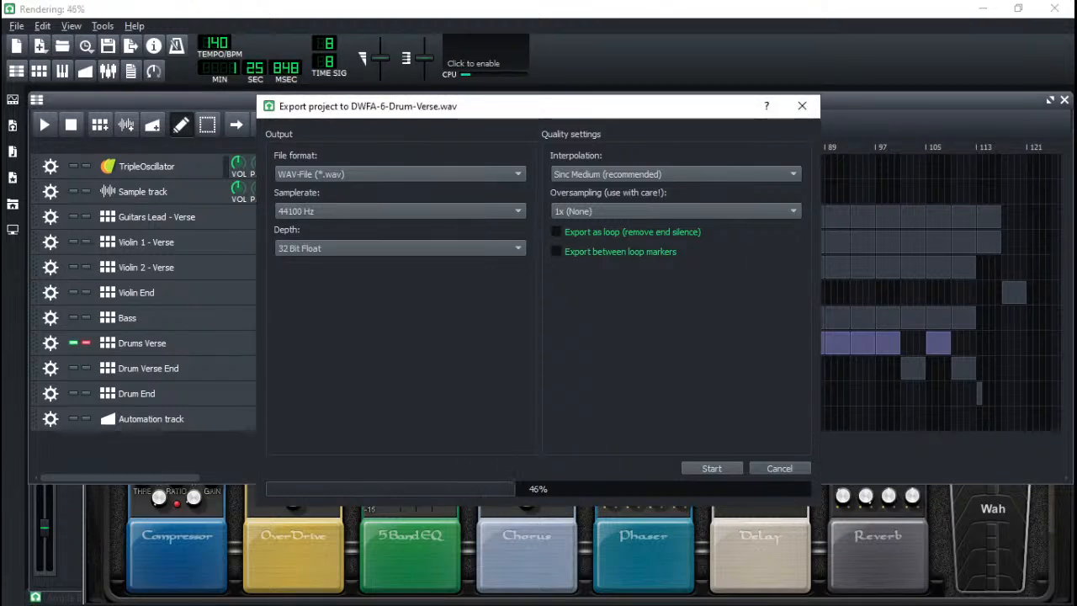
pyautogui.hotkey('alt', 'Tab')
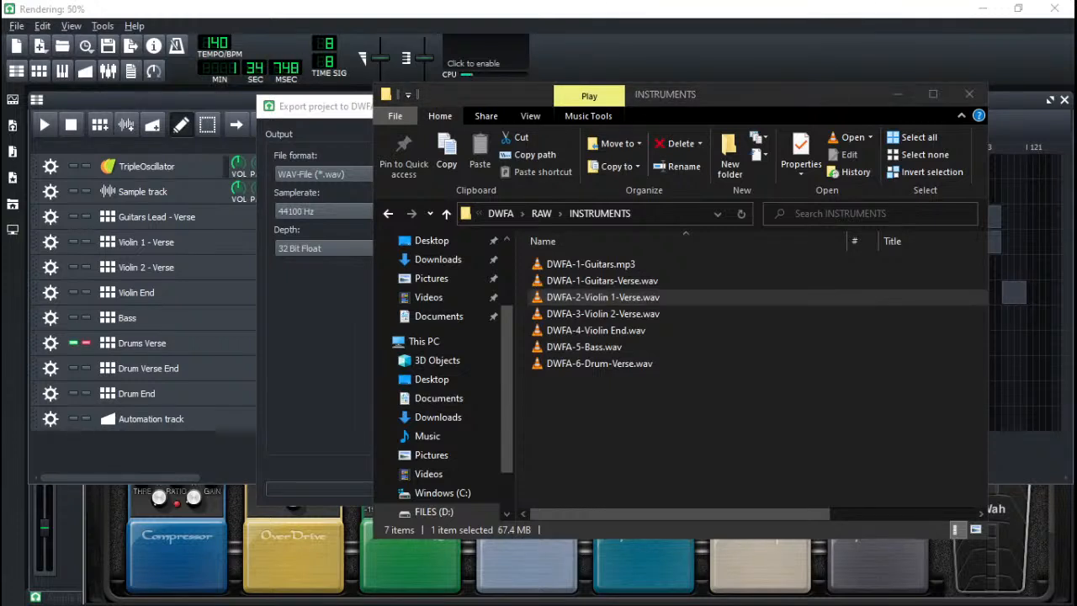
pyautogui.click(311, 277)
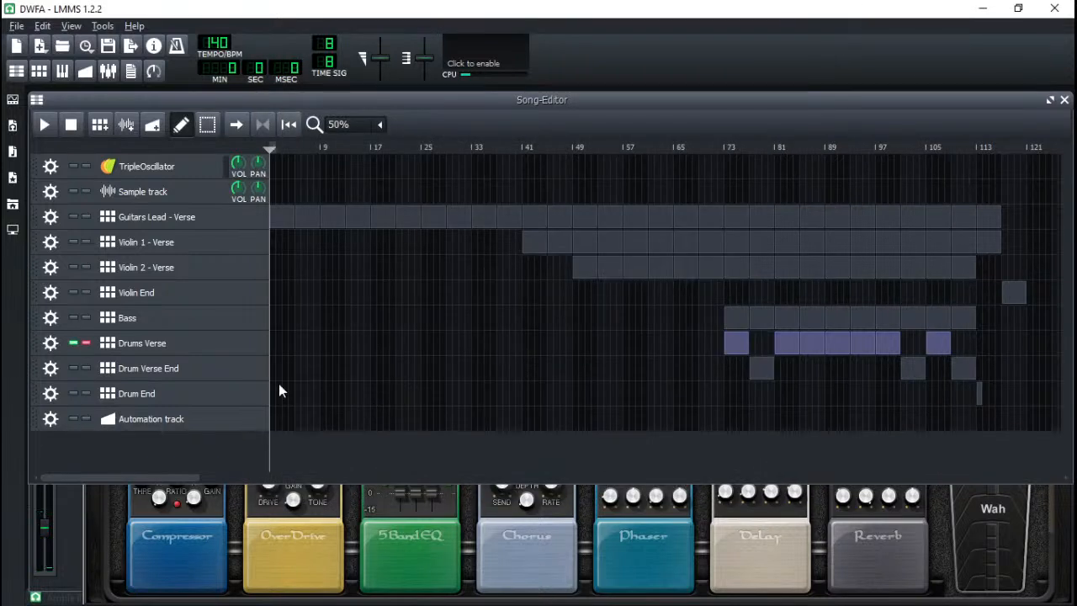
# - Solo the Drum Verse End track and start a project export into the RAW/INSTRUMENTS folder
pyautogui.click(85, 368)
pyautogui.click(17, 26)
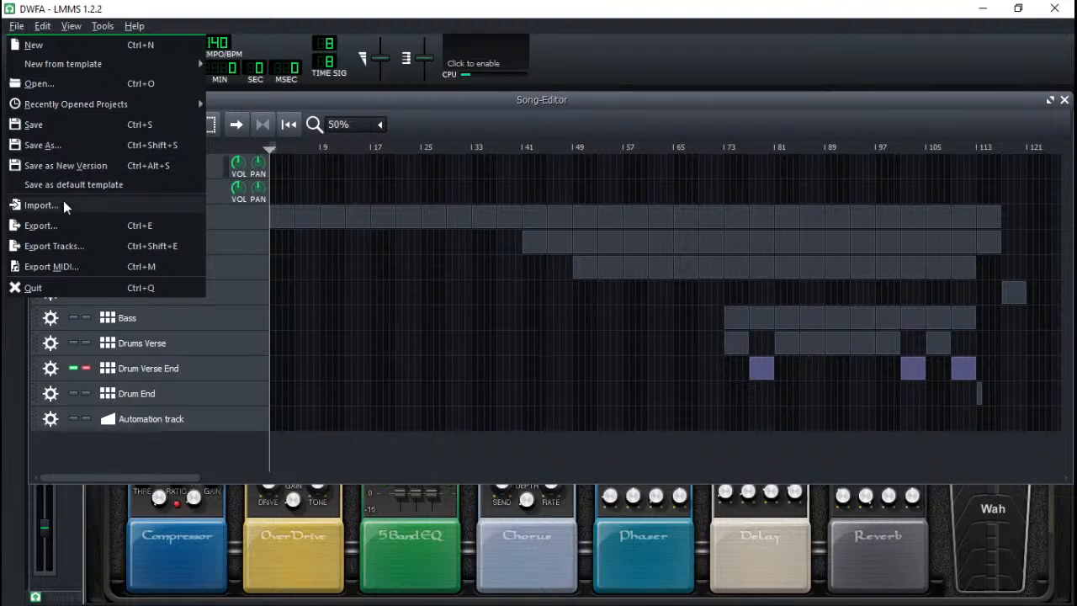
pyautogui.click(67, 227)
pyautogui.doubleClick(454, 284)
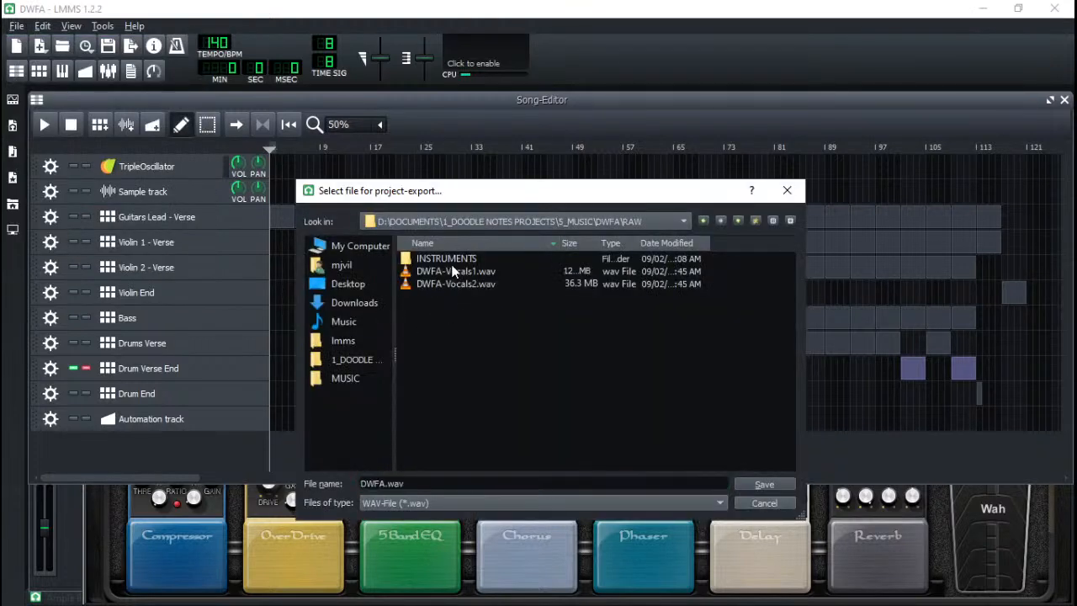
pyautogui.doubleClick(450, 262)
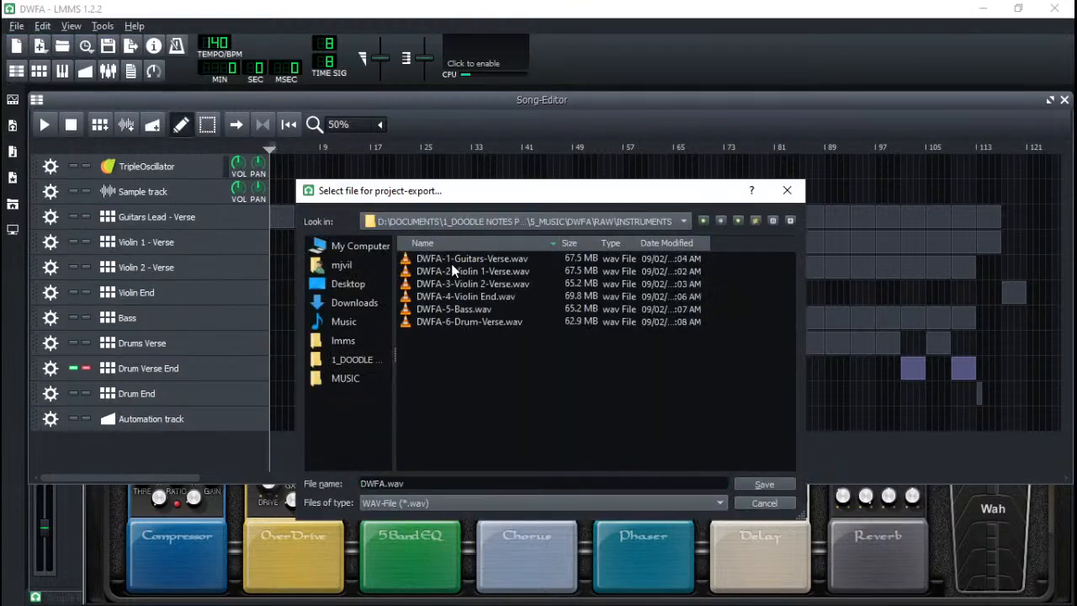
# - Name the export file DWFA-7-Drum-Verse End.wav, reusing the previous drum file's name, and accept it
pyautogui.click(481, 322)
pyautogui.click(394, 483)
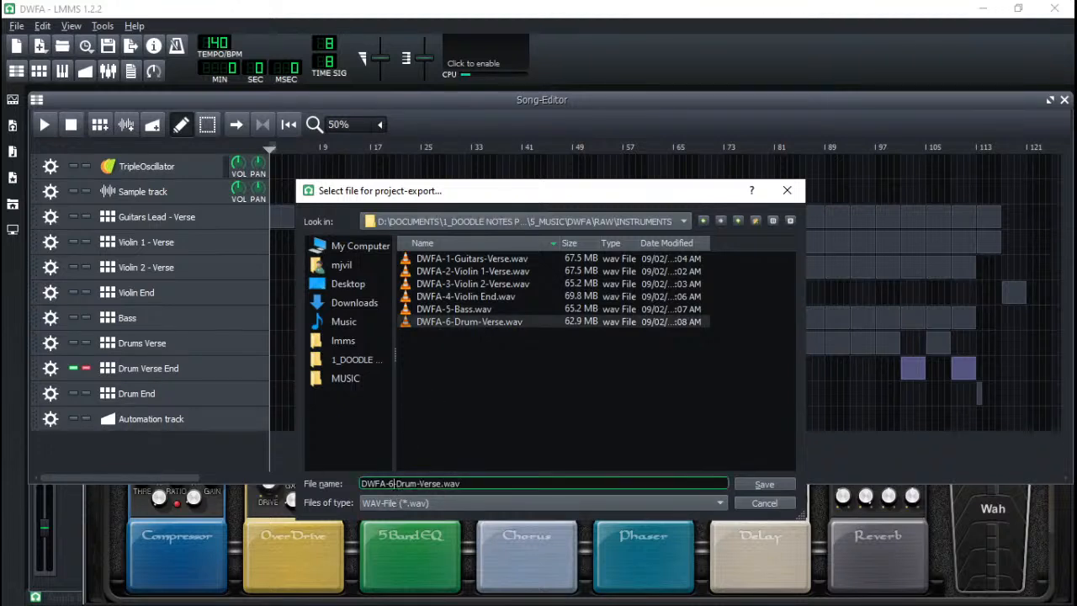
pyautogui.press('BackSpace')
pyautogui.write('7')
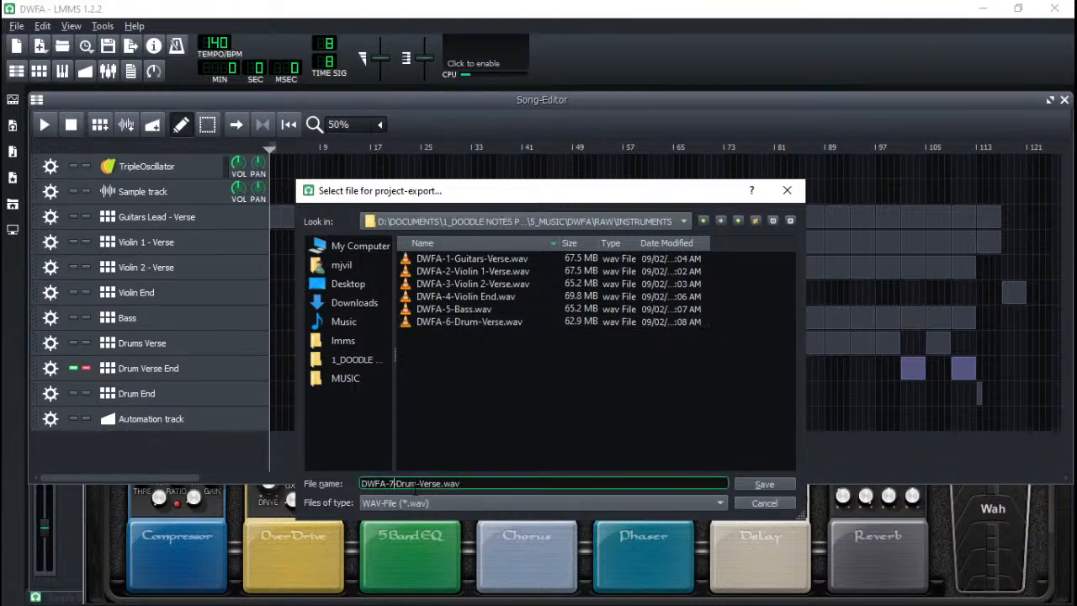
pyautogui.write(' End')
pyautogui.click(761, 484)
# - Render the Drum Verse End export as a WAV file at 32 Bit Float depth
pyautogui.click(375, 252)
pyautogui.click(349, 266)
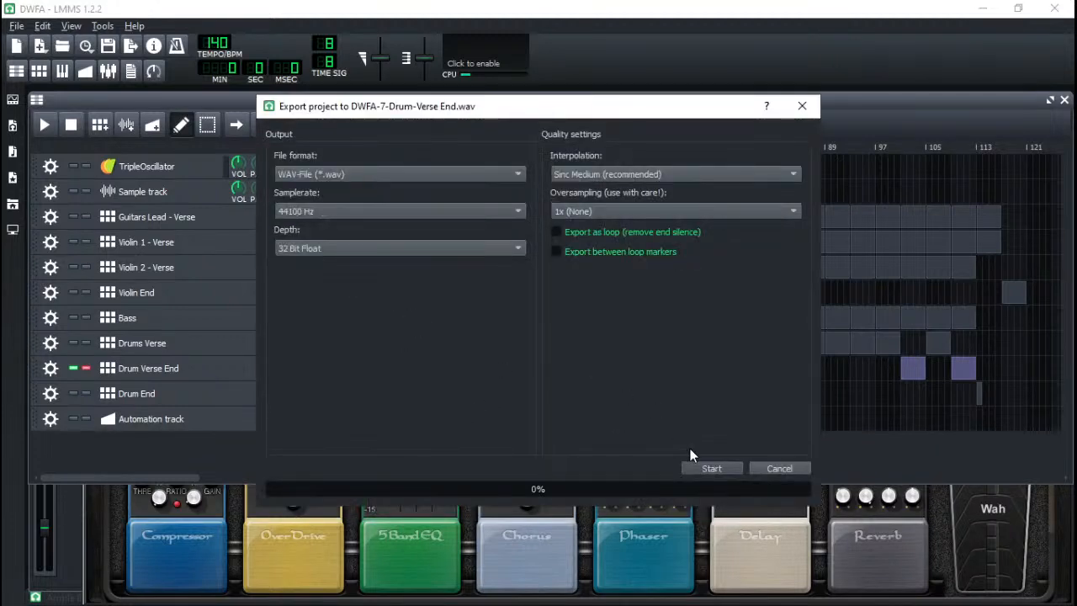
pyautogui.click(698, 466)
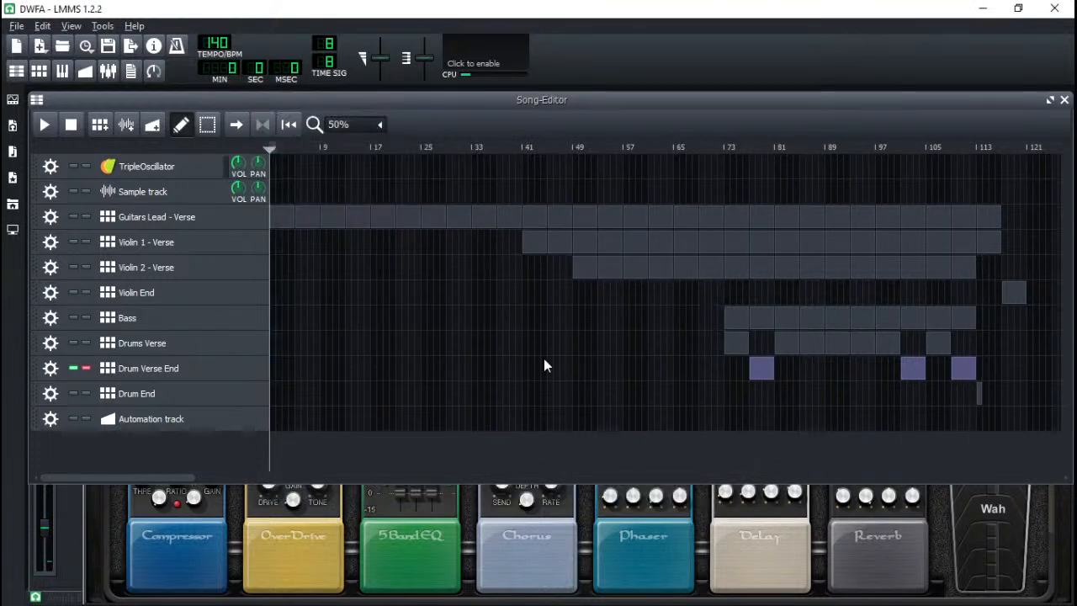
# - Solo the Drum End track and start a project export into the RAW/INSTRUMENTS folder
pyautogui.click(88, 393)
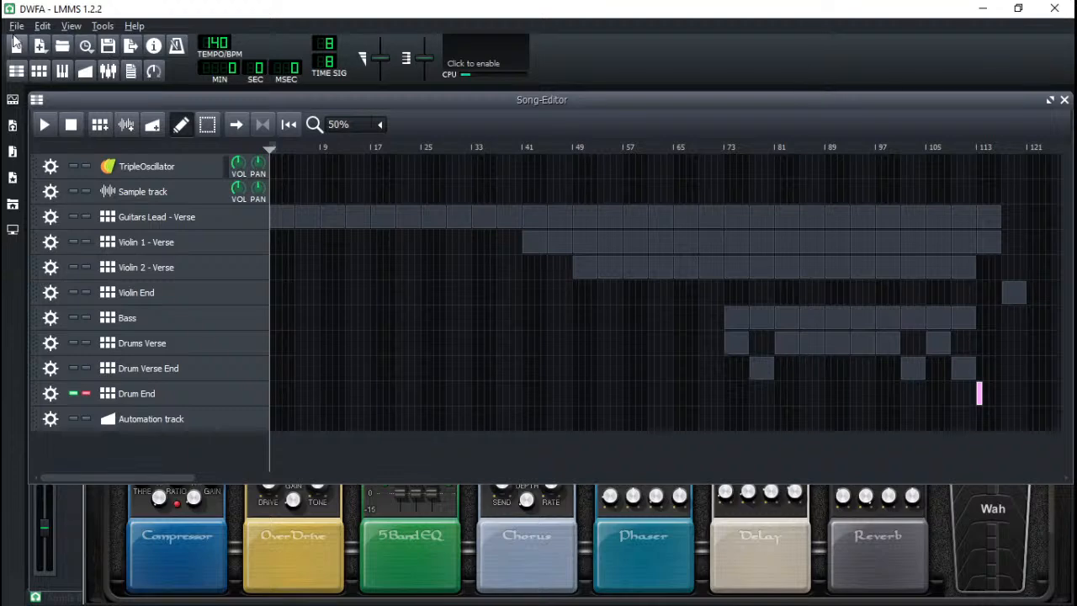
pyautogui.click(14, 27)
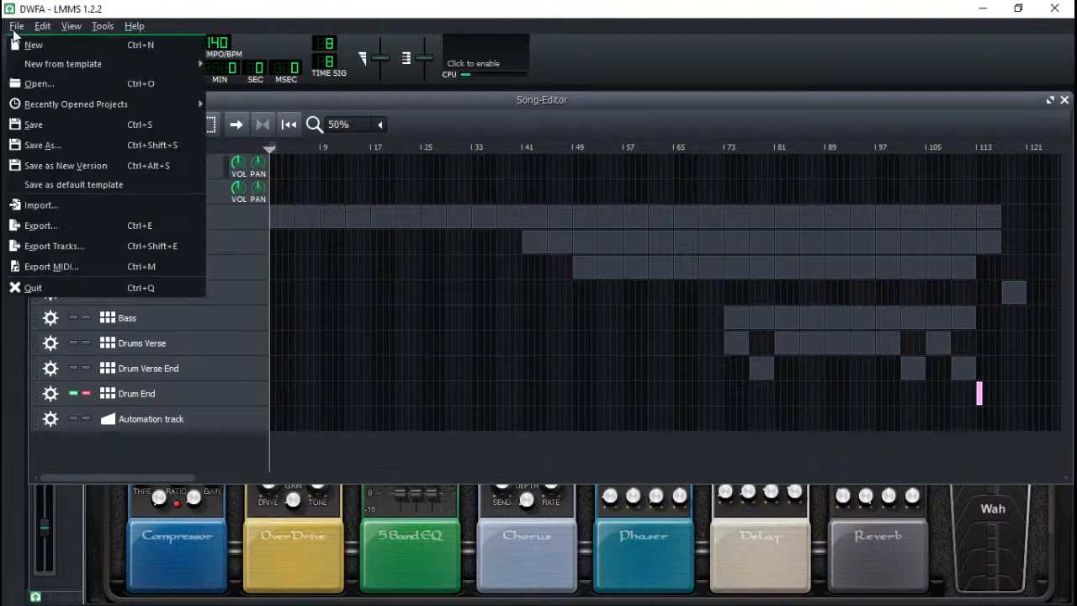
pyautogui.click(82, 227)
pyautogui.doubleClick(427, 285)
pyautogui.doubleClick(435, 257)
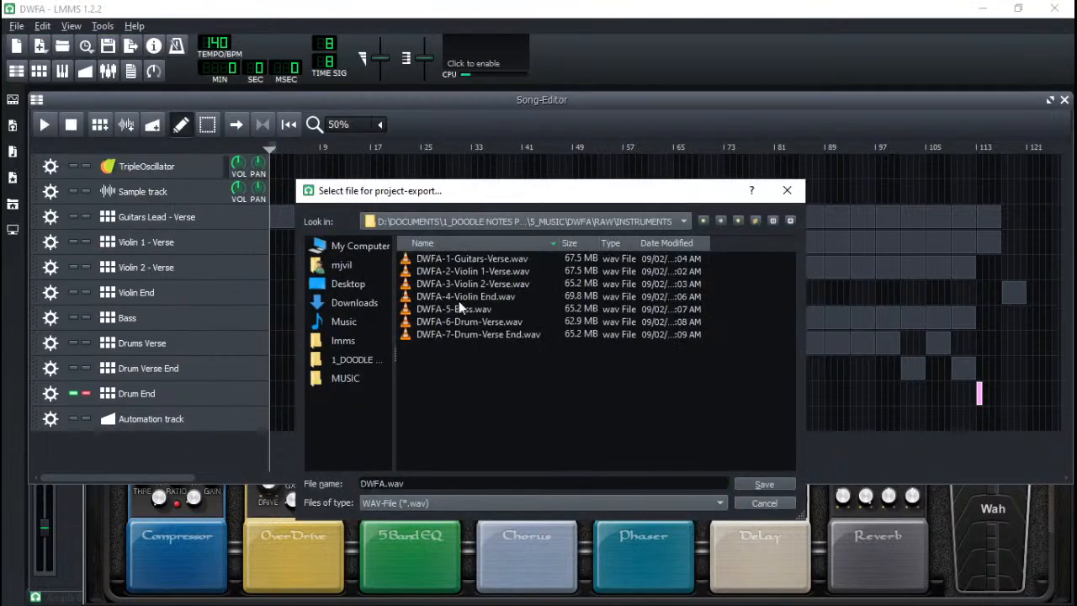
# - Name the export file DWFA-8-Drum End.wav, reusing the Drum-Verse End file's name, and accept it
pyautogui.click(465, 333)
pyautogui.click(395, 483)
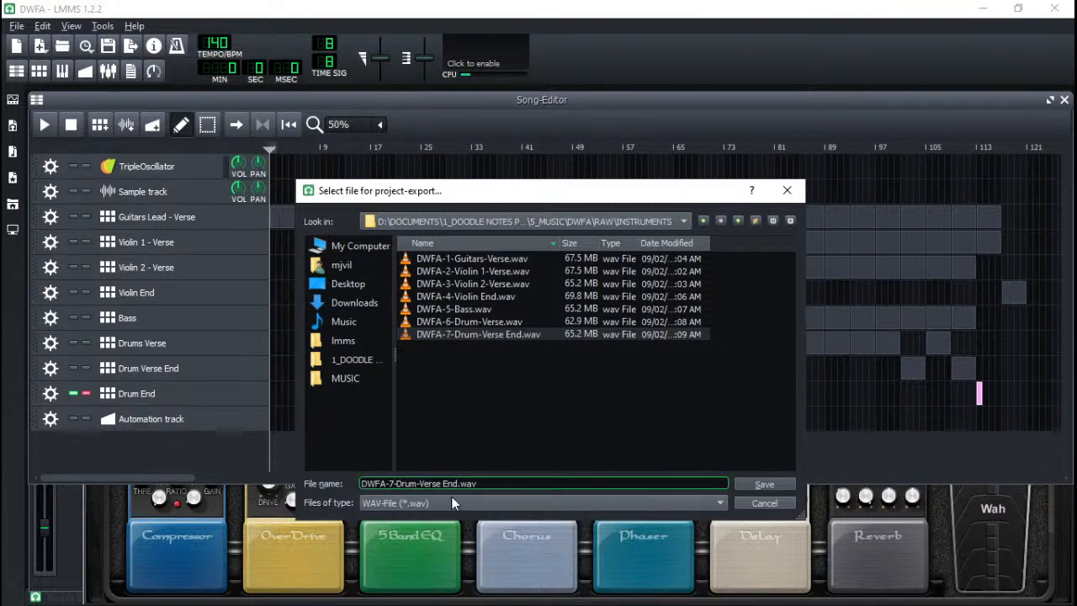
pyautogui.press('BackSpace')
pyautogui.write('8')
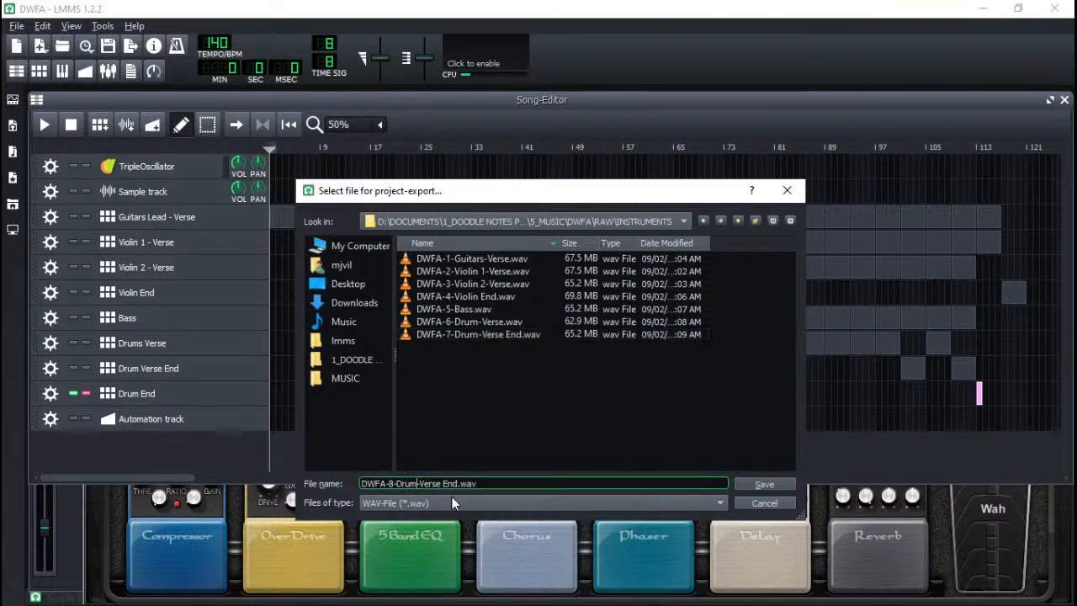
pyautogui.press('Left')
pyautogui.press('BackSpace')
pyautogui.press('BackSpace')
pyautogui.press('BackSpace')
pyautogui.press('BackSpace')
pyautogui.press('BackSpace')
pyautogui.press('BackSpace')
pyautogui.click(762, 484)
# - Render the Drum End export as a WAV file at 32 Bit Float depth
pyautogui.click(396, 248)
pyautogui.click(461, 292)
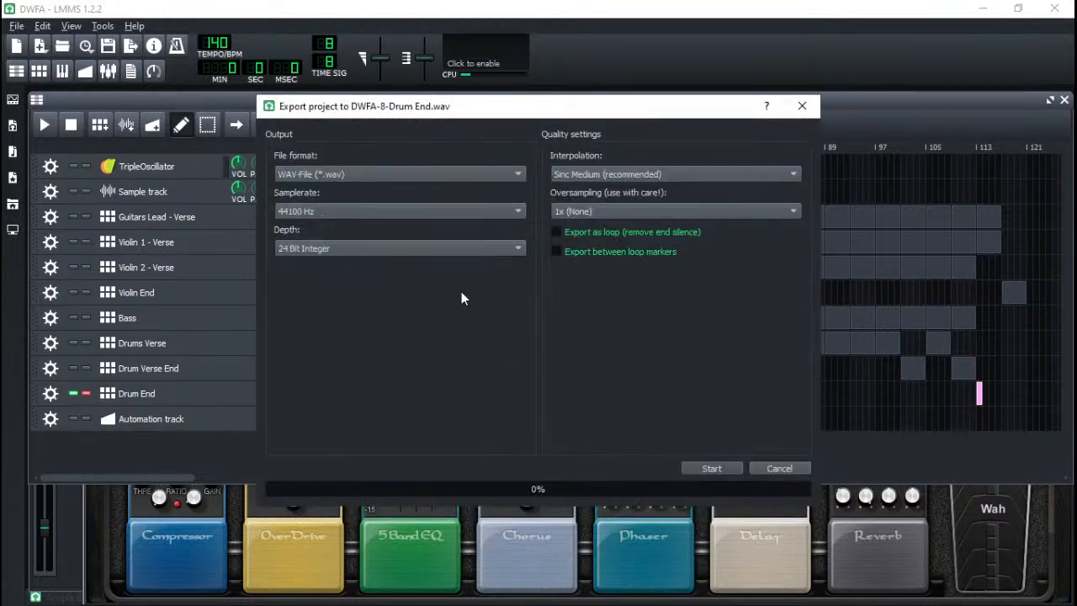
pyautogui.click(386, 245)
pyautogui.click(350, 269)
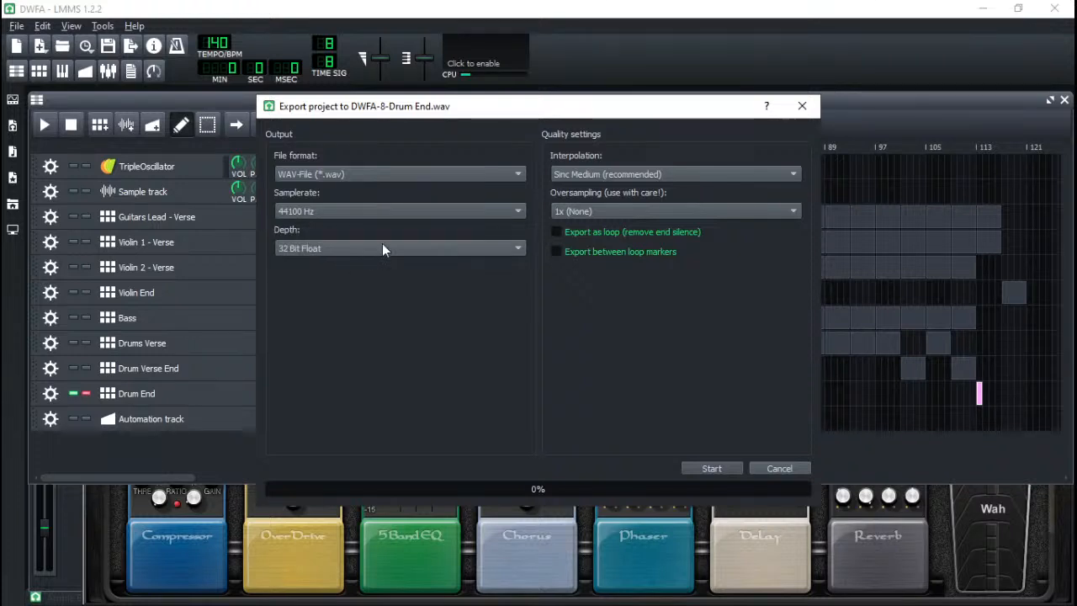
pyautogui.click(713, 469)
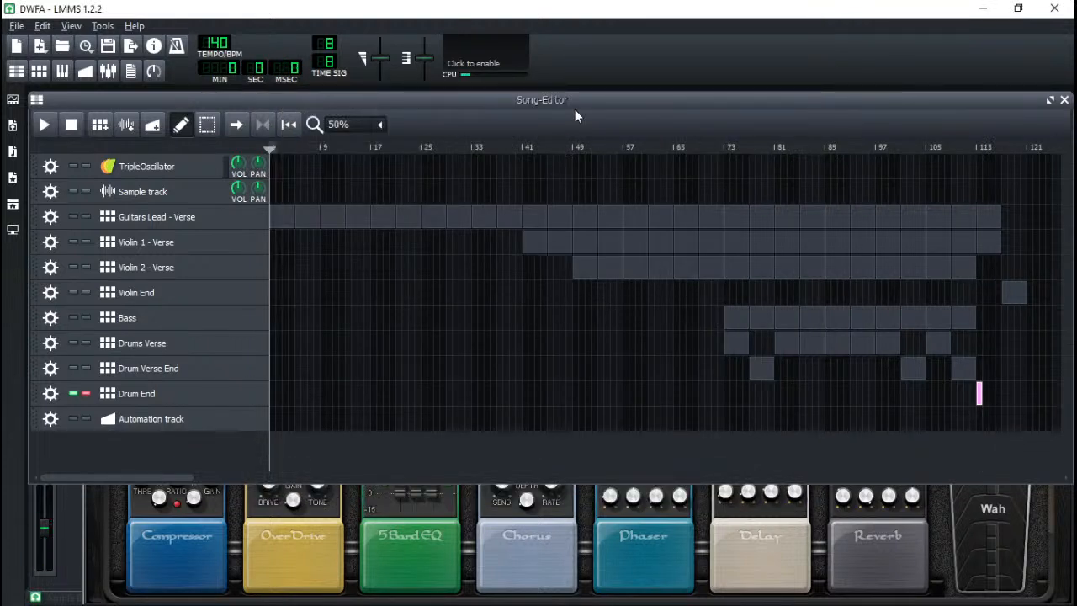
# - Turn off solo on the Drum End track, save the DWFA project and close LMMS
pyautogui.hotkey('ctrl', 's')
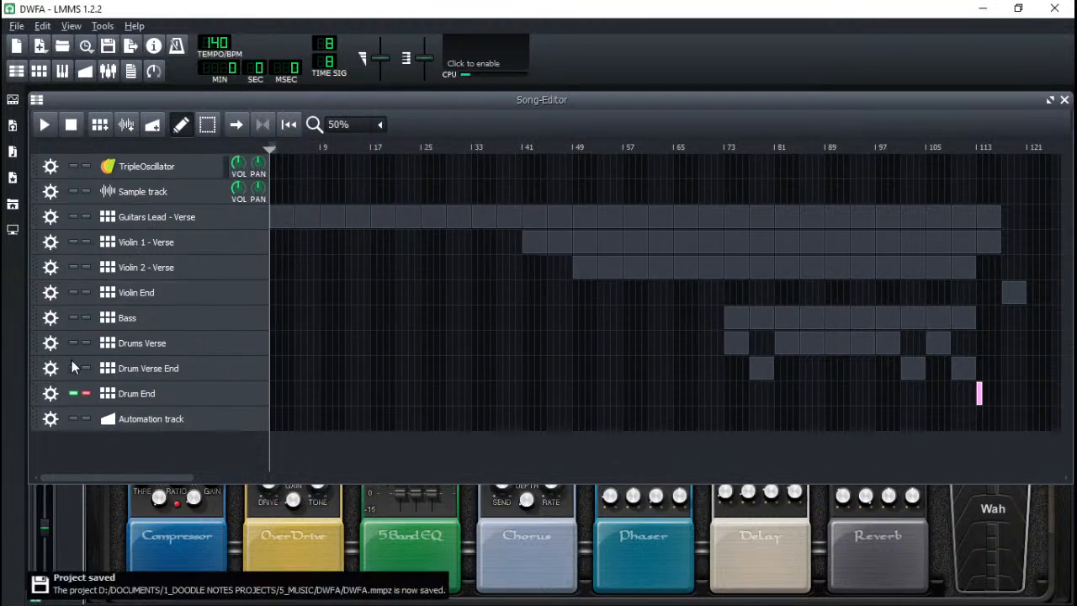
pyautogui.click(87, 393)
pyautogui.hotkey('ctrl', 's')
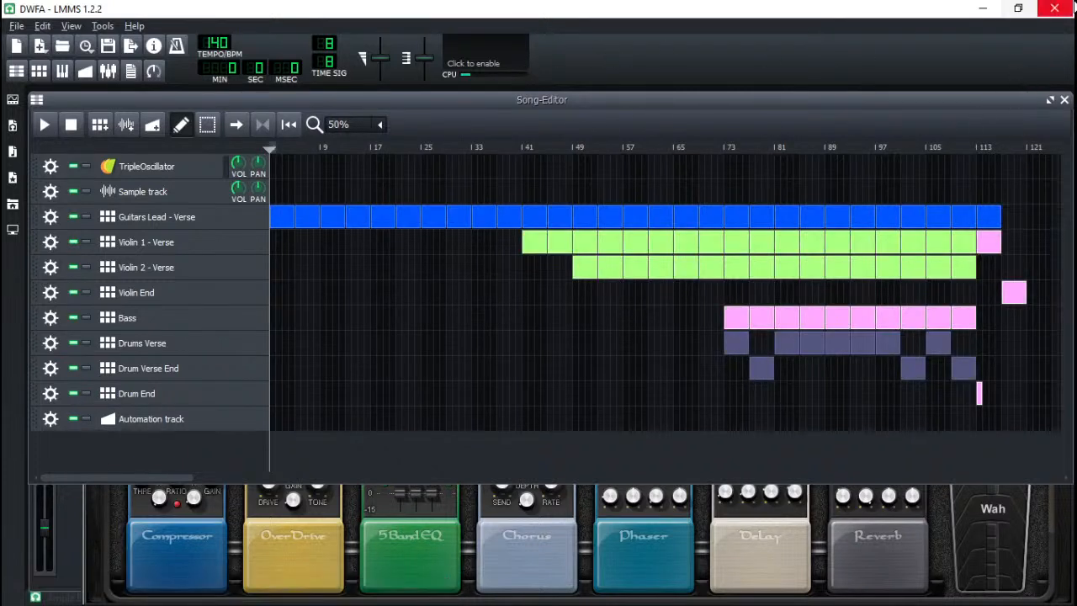
pyautogui.click(1054, 8)
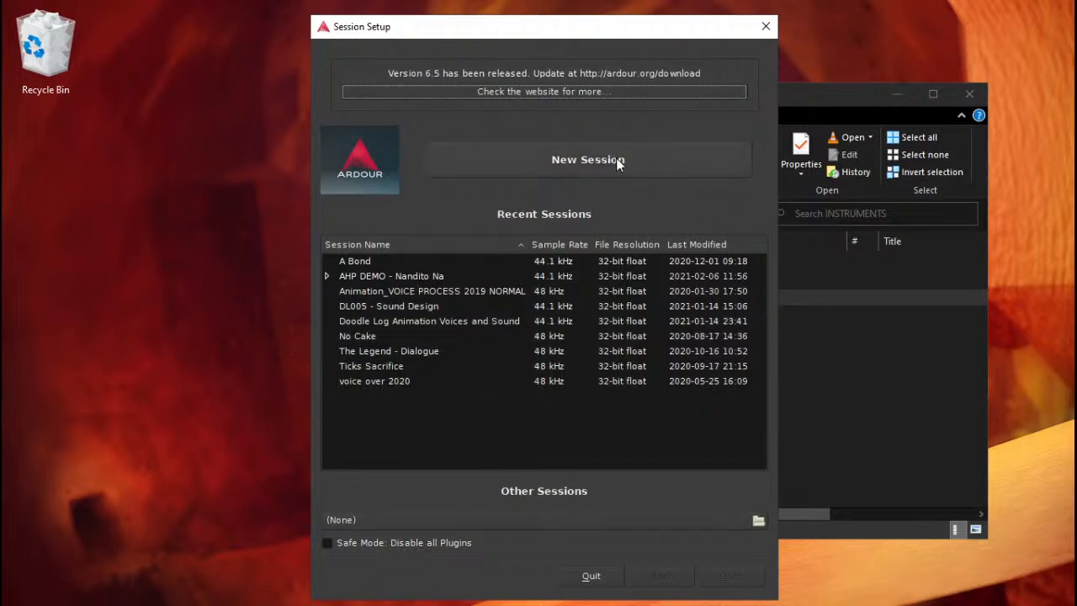
# - Start a new session from the empty template and browse for its location to the DWFA folder inside 1_DOODLE NOTES PROJECTS/5_MUSIC
pyautogui.click(757, 522)
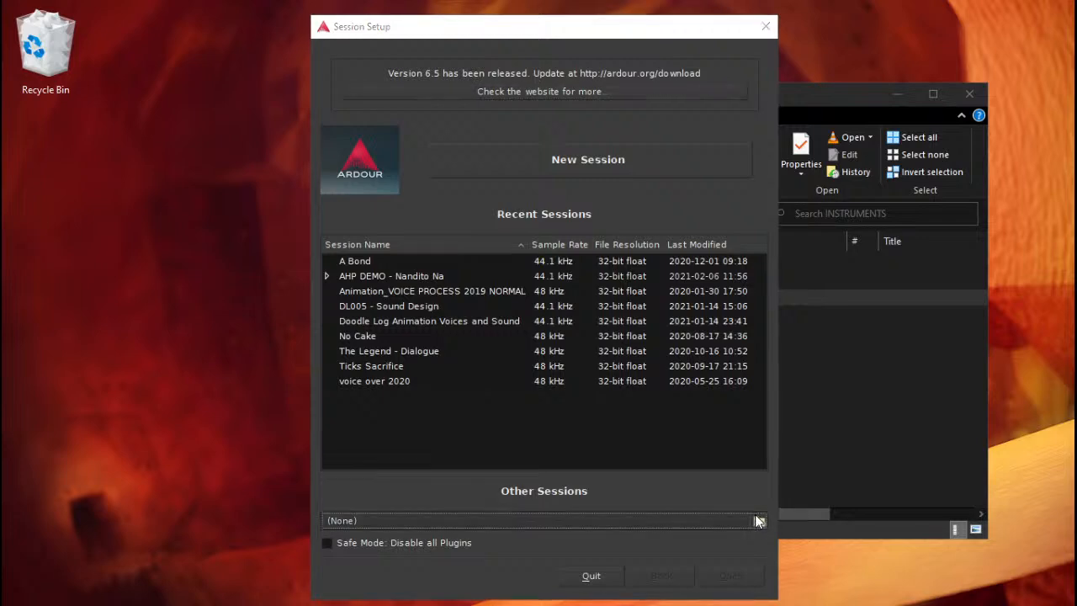
pyautogui.click(875, 579)
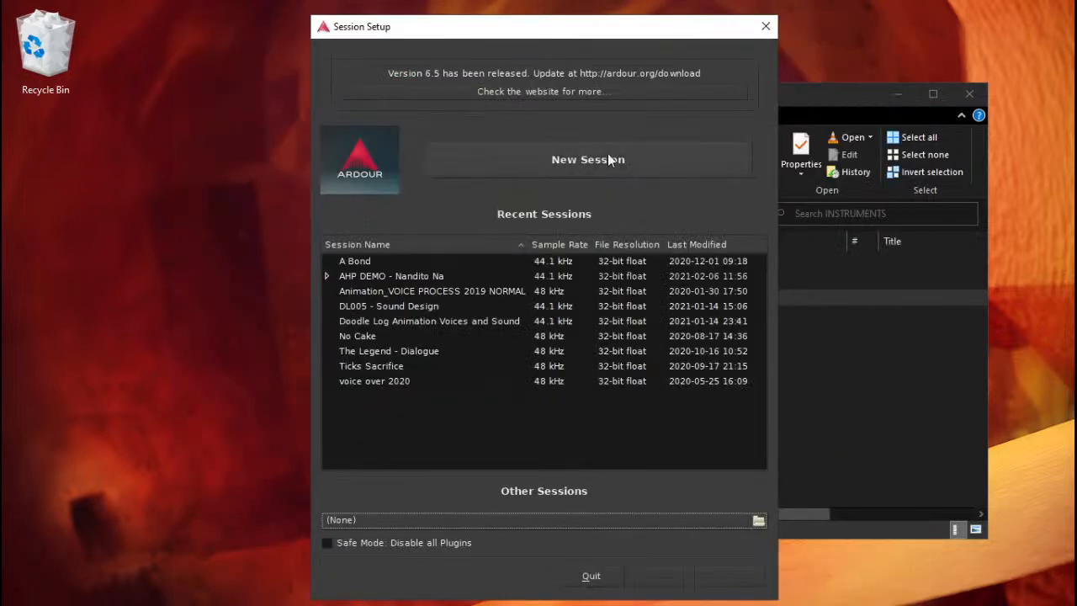
pyautogui.click(607, 153)
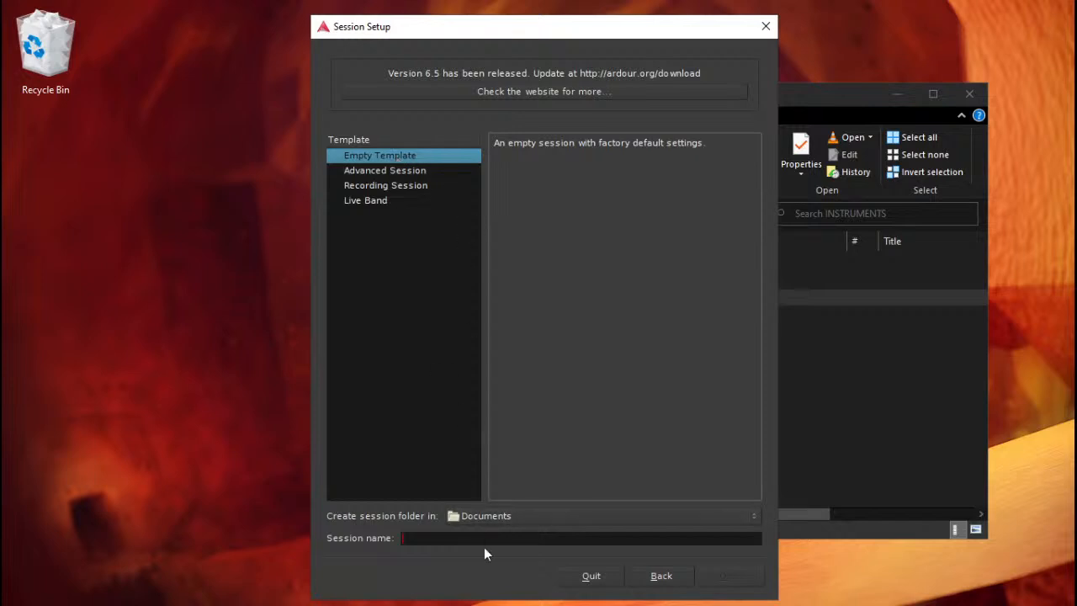
pyautogui.click(654, 521)
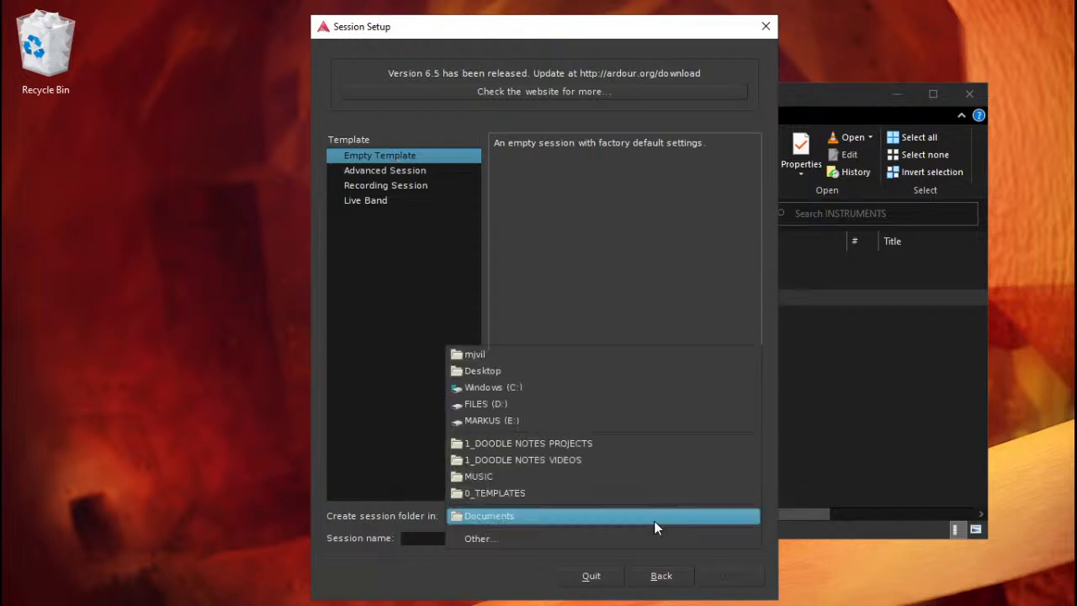
pyautogui.click(535, 538)
pyautogui.click(253, 242)
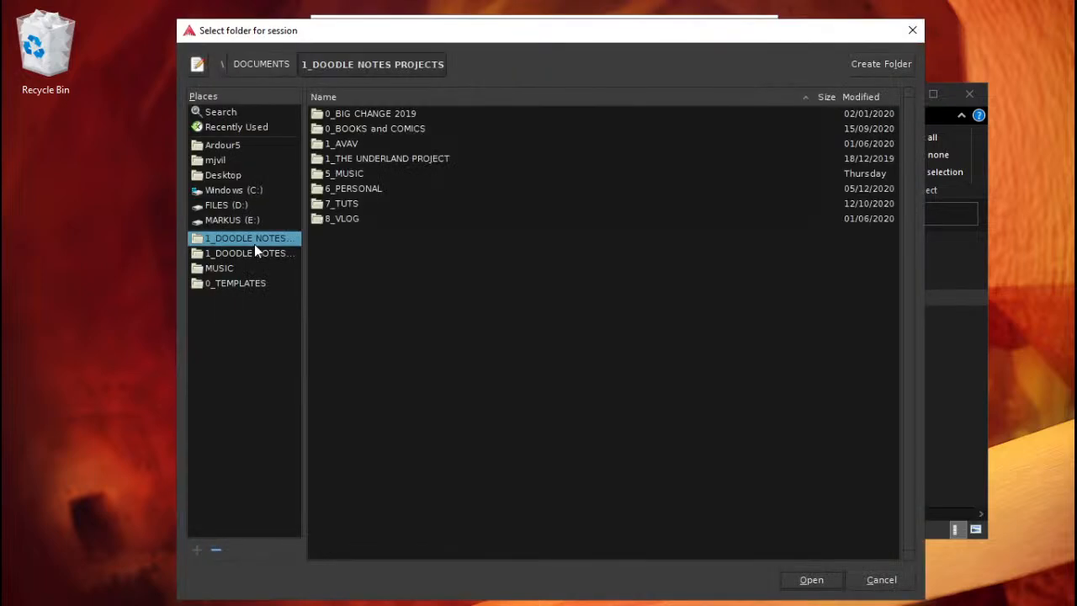
pyautogui.doubleClick(357, 174)
pyautogui.doubleClick(357, 114)
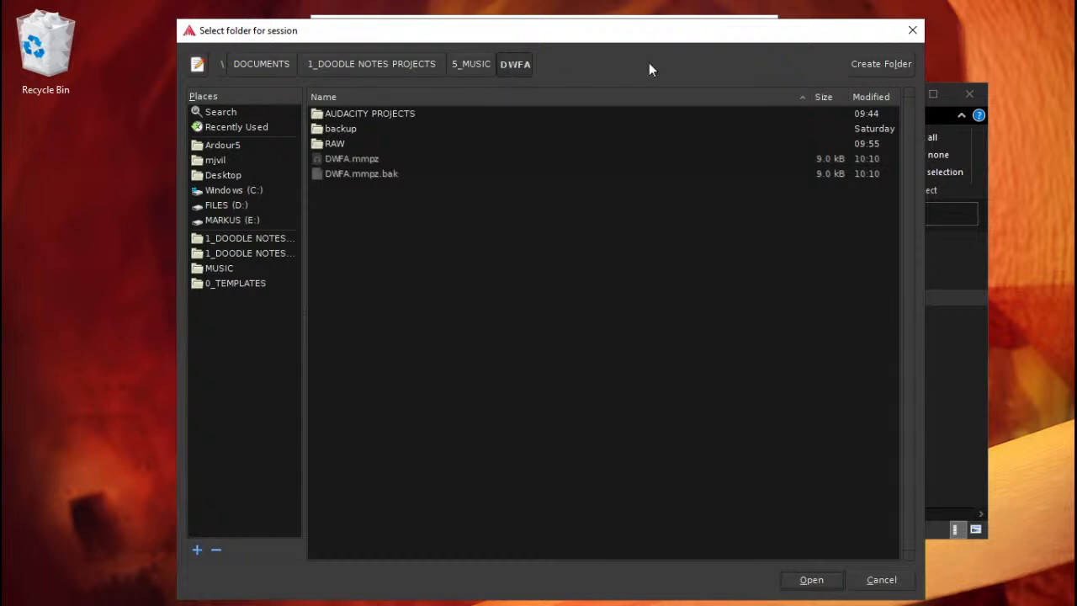
# - Create a folder named ARDOUR PROJECTS inside DWFA and choose it as the session's location
pyautogui.click(868, 66)
pyautogui.write('A')
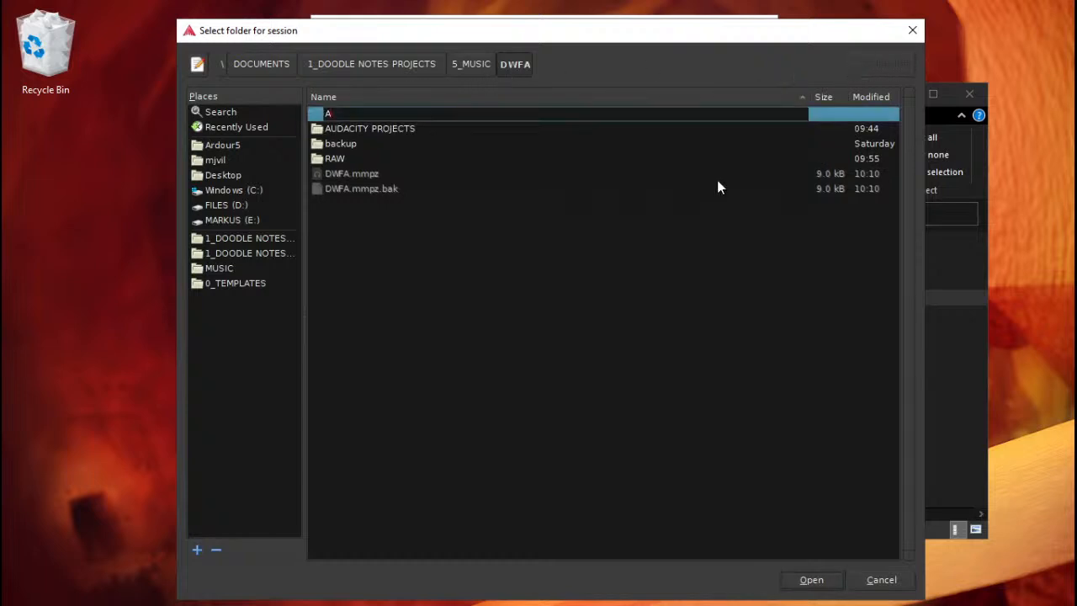
pyautogui.write('RDOUR PROJECTS')
pyautogui.press('Return')
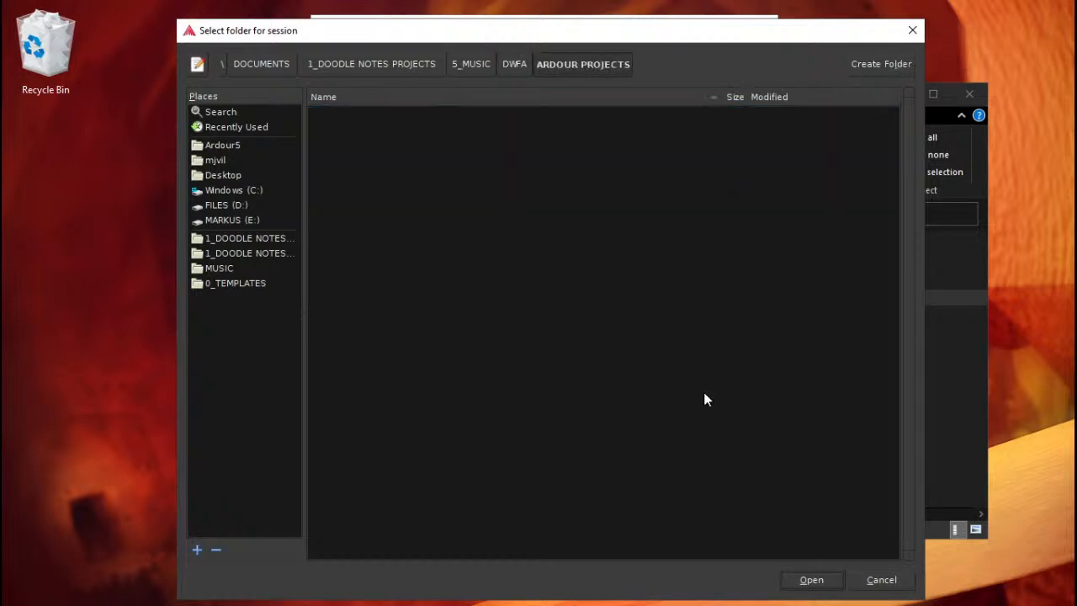
pyautogui.click(809, 579)
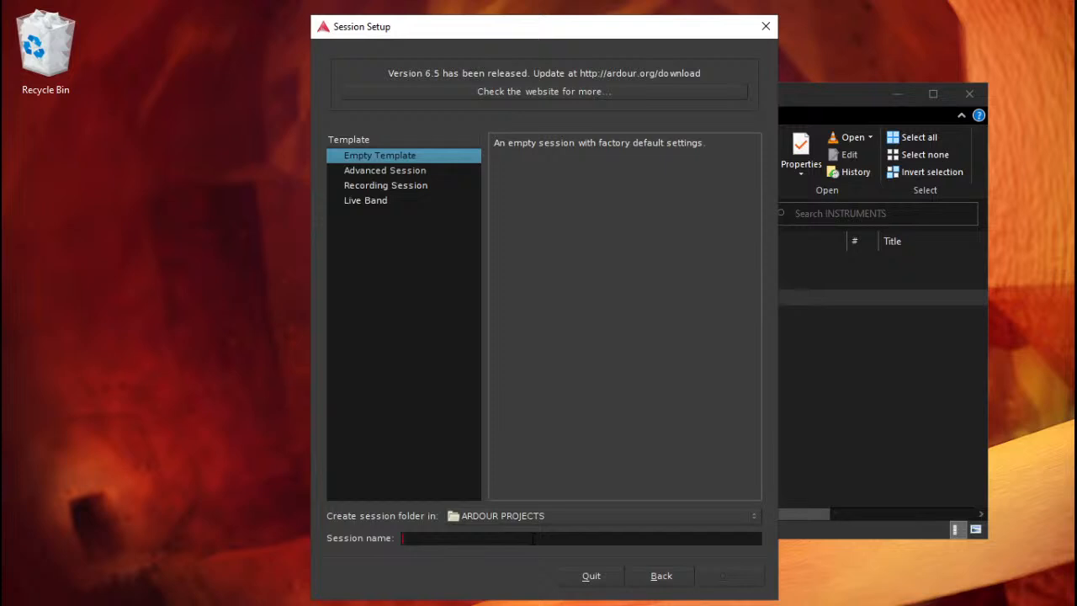
# - Name the session DWFA-mix, create it and start the audio engine with the preset PortAudio settings
pyautogui.write('DWFA-mix')
pyautogui.press('Return')
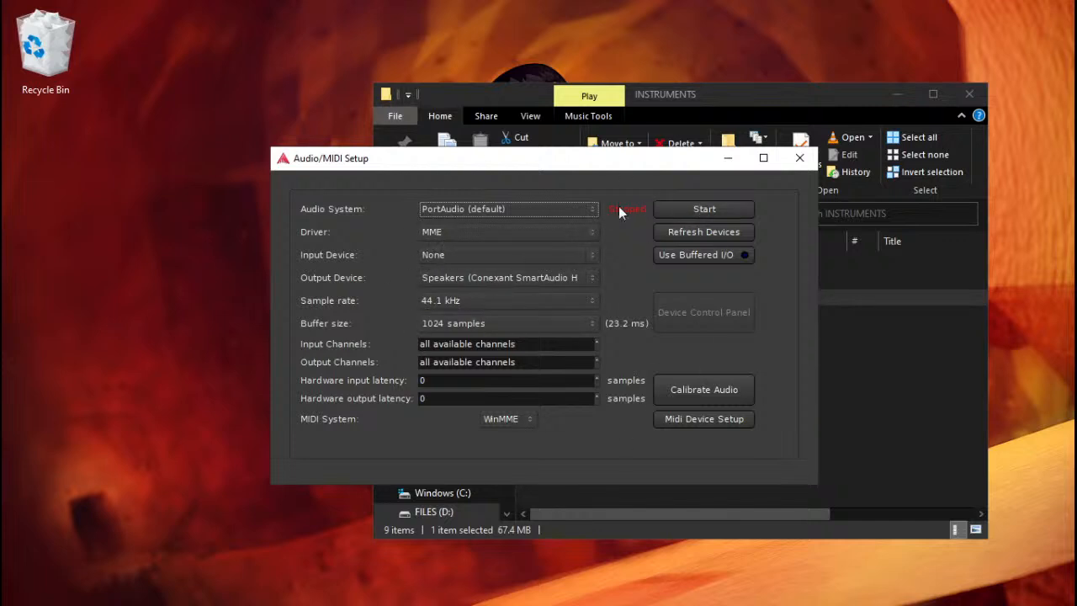
pyautogui.click(720, 207)
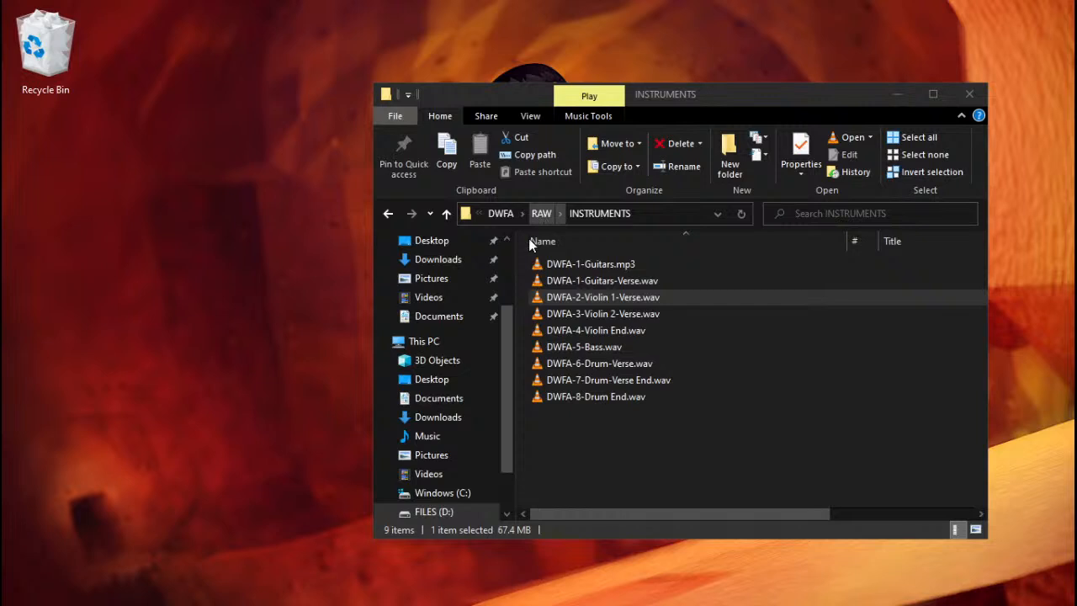
# - Switch to the DWFA-mix session in Ardour, bringing it in front of the INSTRUMENTS folder window
pyautogui.click(896, 94)
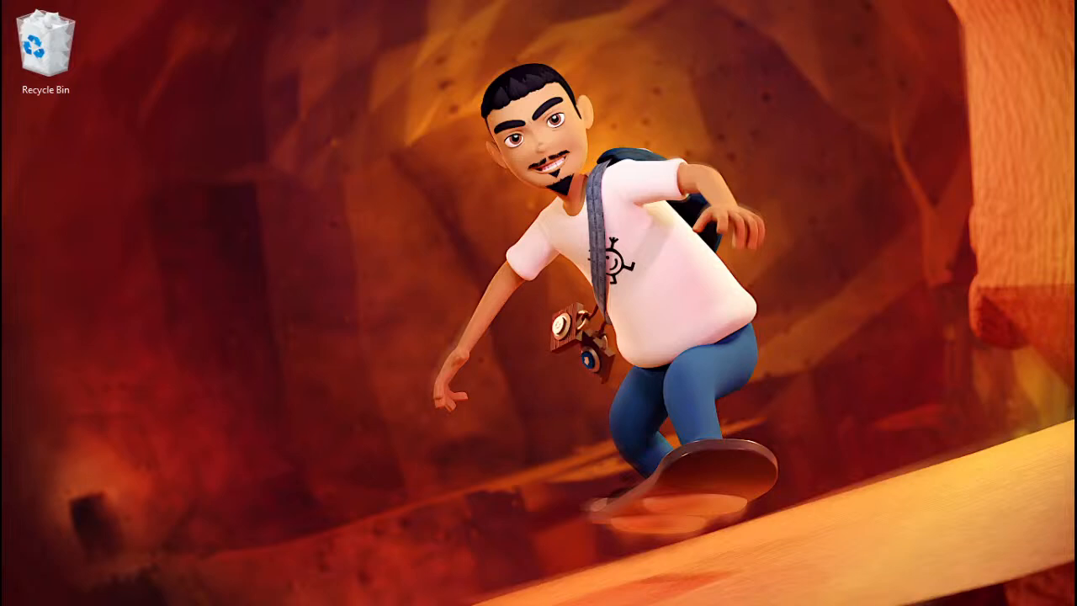
pyautogui.hotkey('alt', 'Tab')
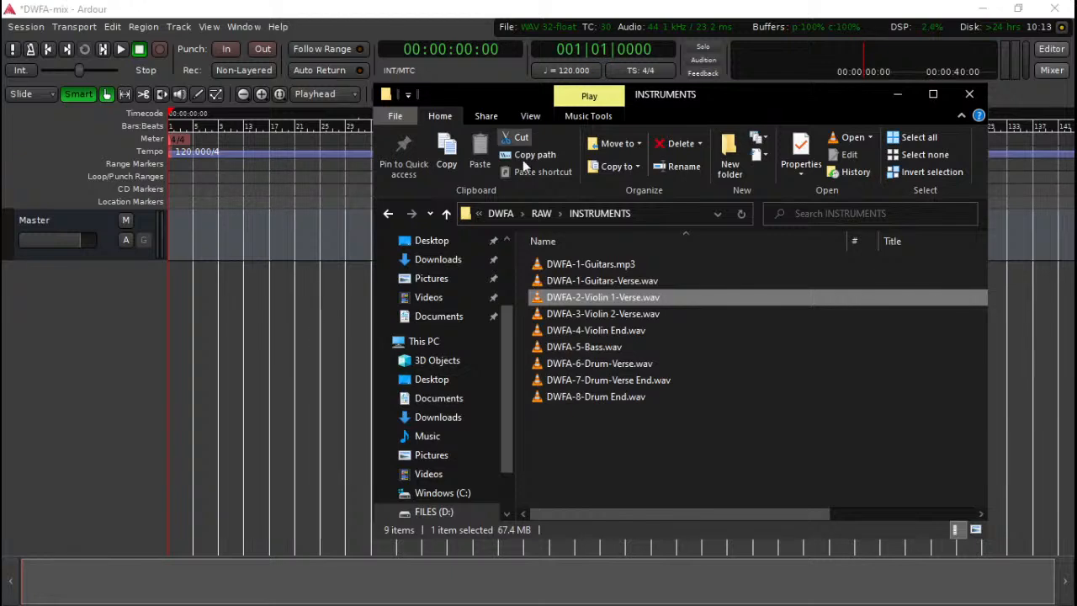
pyautogui.rightClick(625, 306)
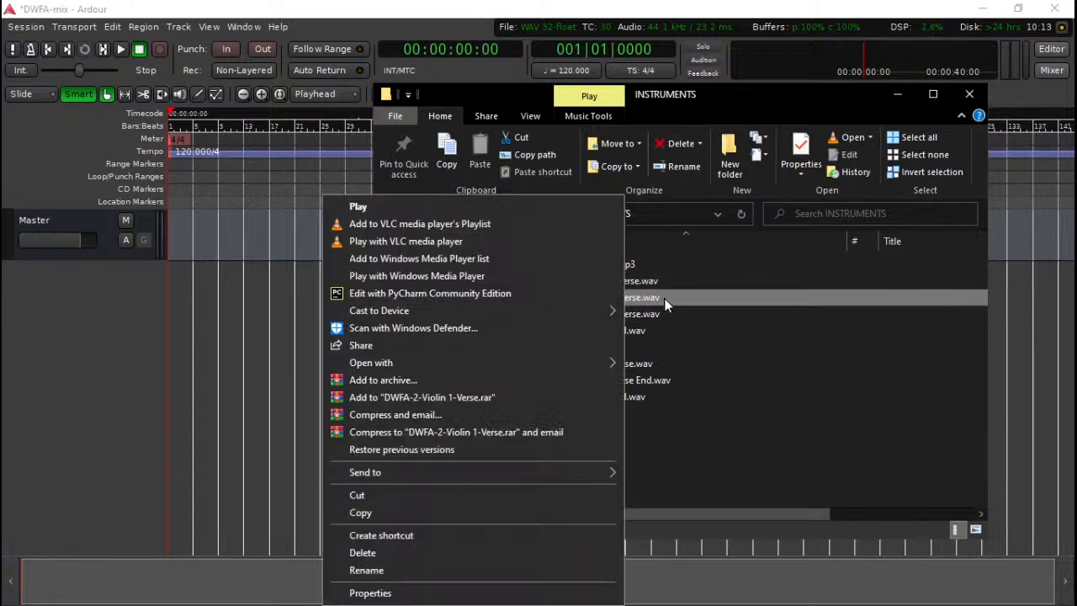
pyautogui.press('Escape')
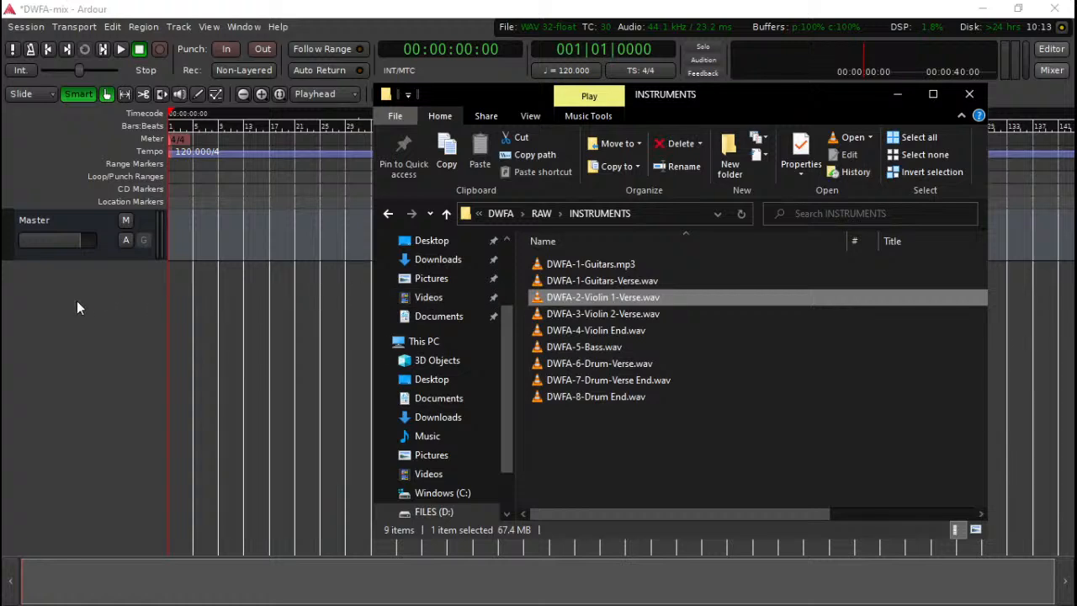
pyautogui.doubleClick(77, 305)
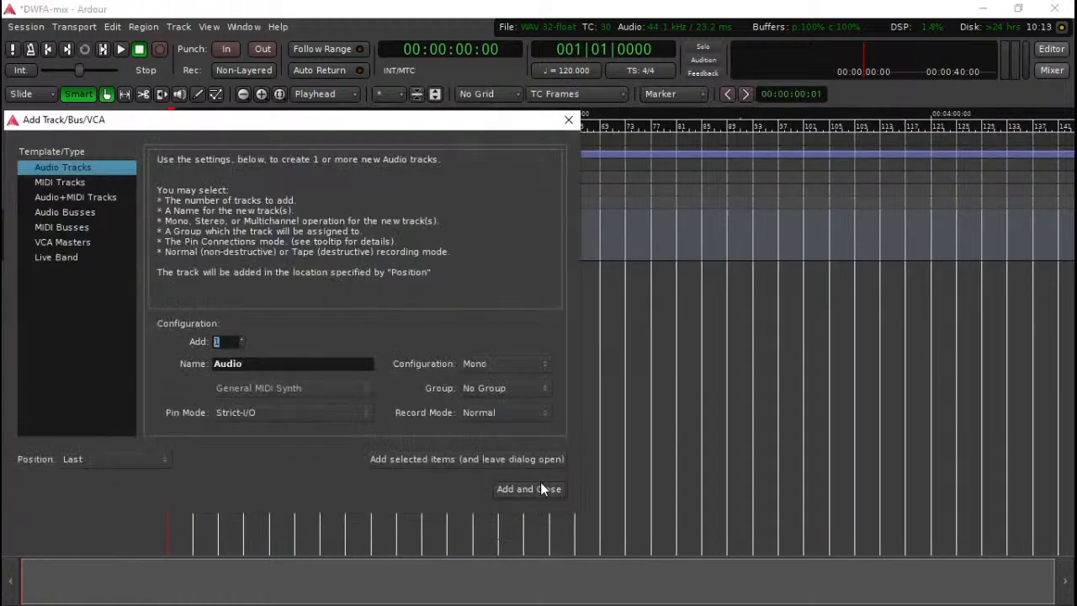
pyautogui.click(569, 120)
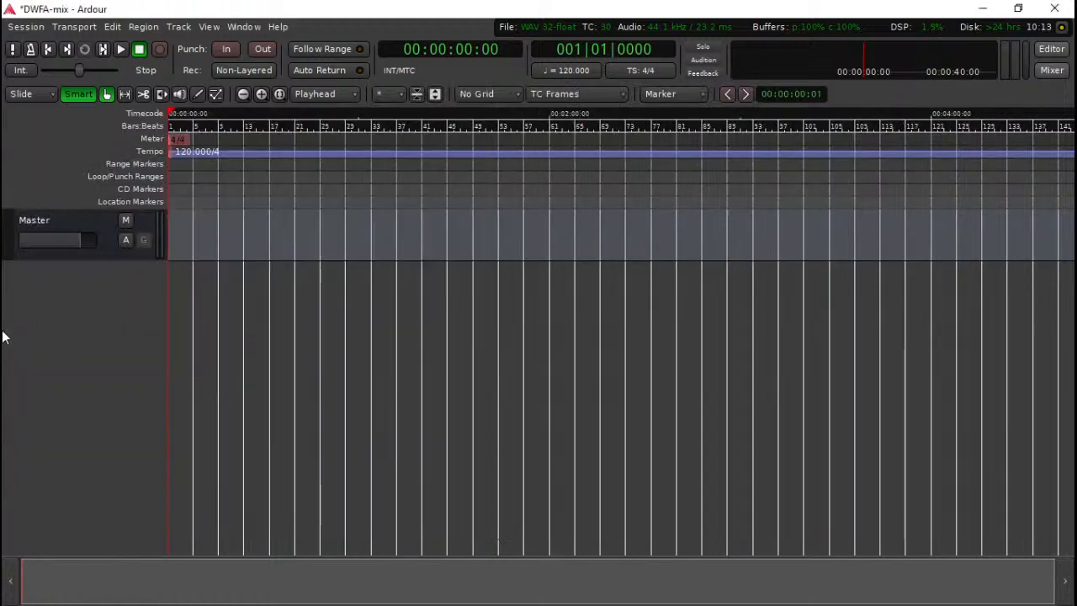
# - Add two mono audio tracks named Vocals to the session
pyautogui.doubleClick(105, 324)
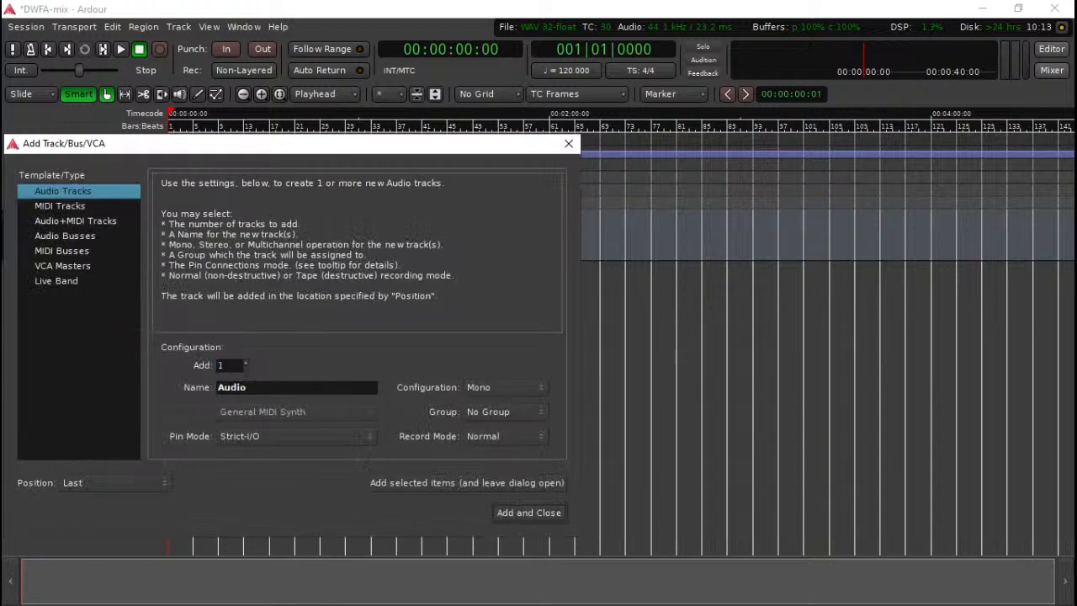
pyautogui.press('Tab')
pyautogui.write('Vocals')
pyautogui.click(487, 384)
pyautogui.click(490, 385)
pyautogui.click(246, 364)
pyautogui.click(540, 511)
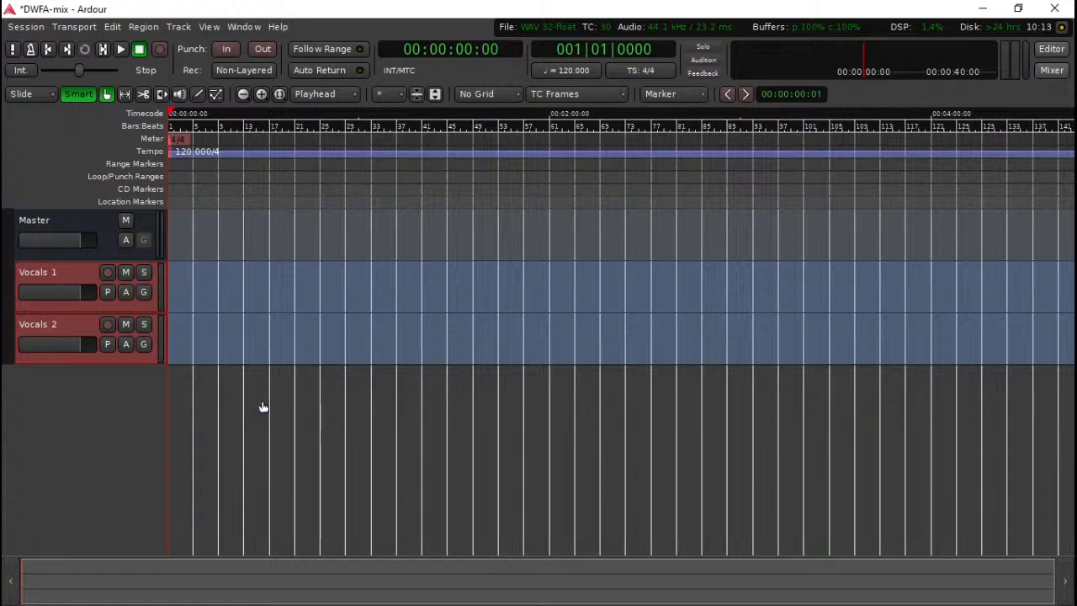
# - Add one audio track named Guitars with a stereo configuration below the vocal tracks
pyautogui.scroll(-1, 226, 266)
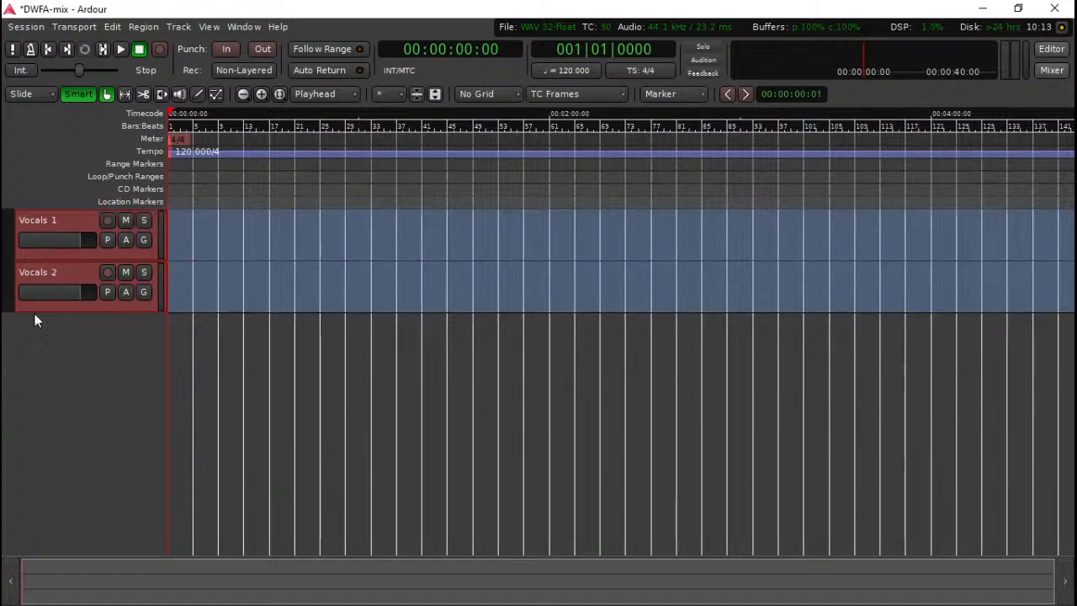
pyautogui.doubleClick(98, 354)
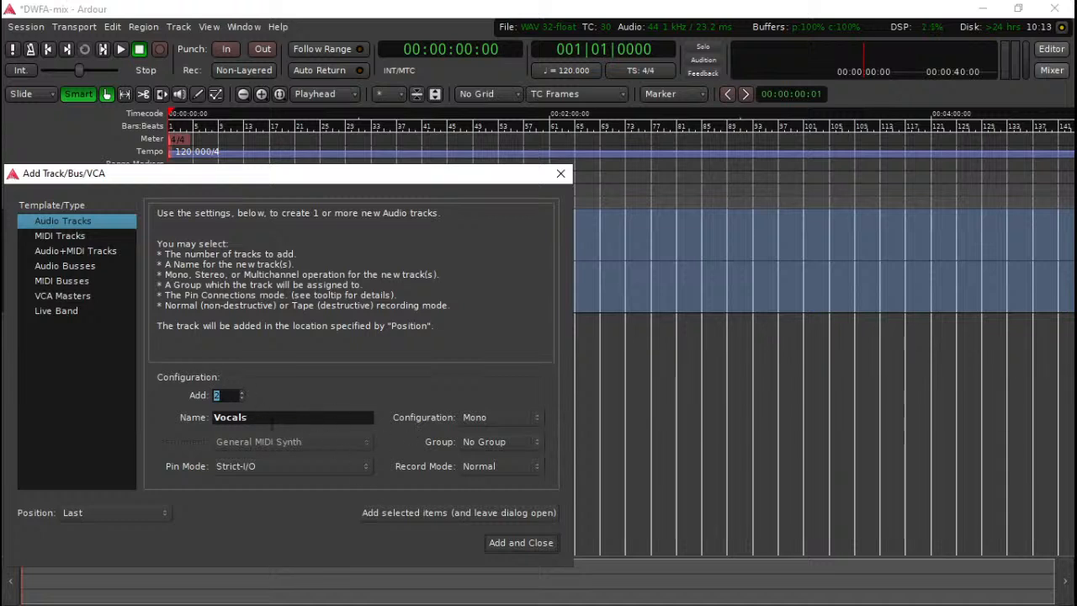
pyautogui.write('1')
pyautogui.press('Tab')
pyautogui.write('Guitars')
pyautogui.click(476, 417)
pyautogui.click(486, 430)
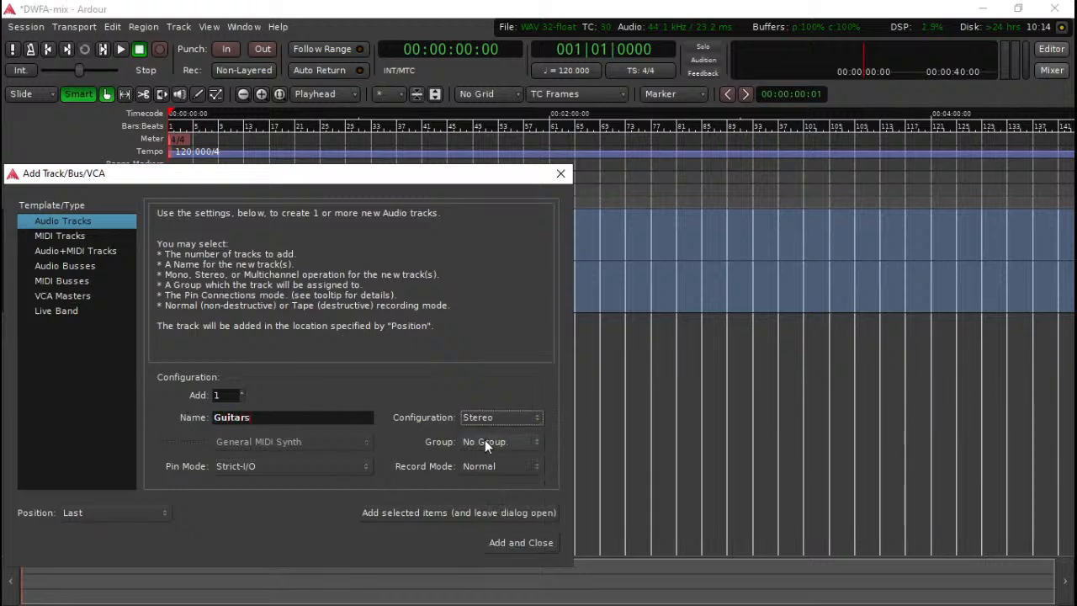
pyautogui.click(519, 543)
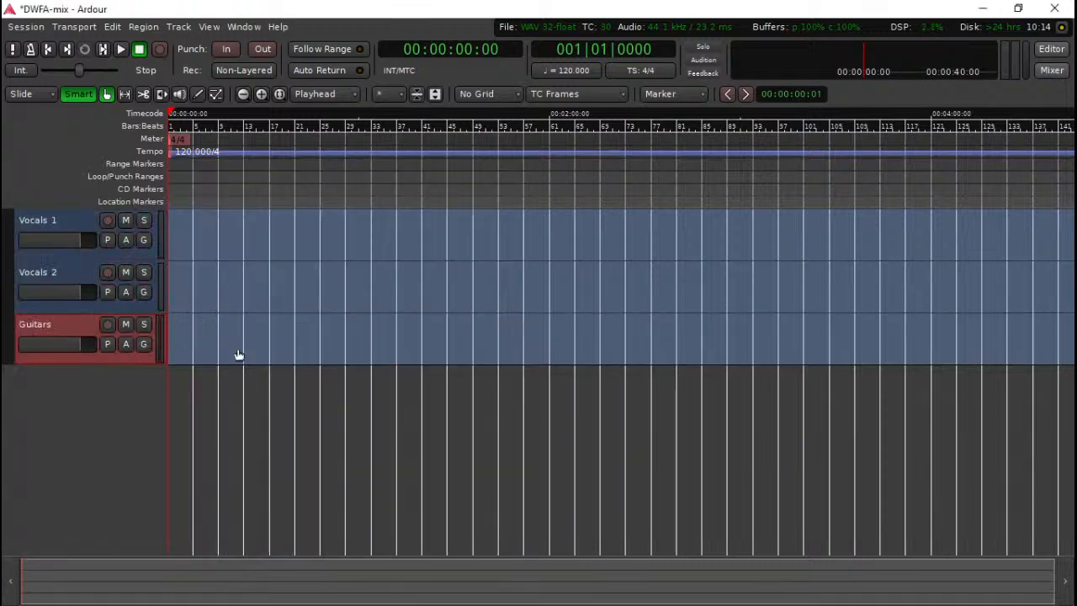
# - Add one stereo audio track named Violin below the Guitars track
pyautogui.doubleClick(104, 388)
pyautogui.doubleClick(232, 448)
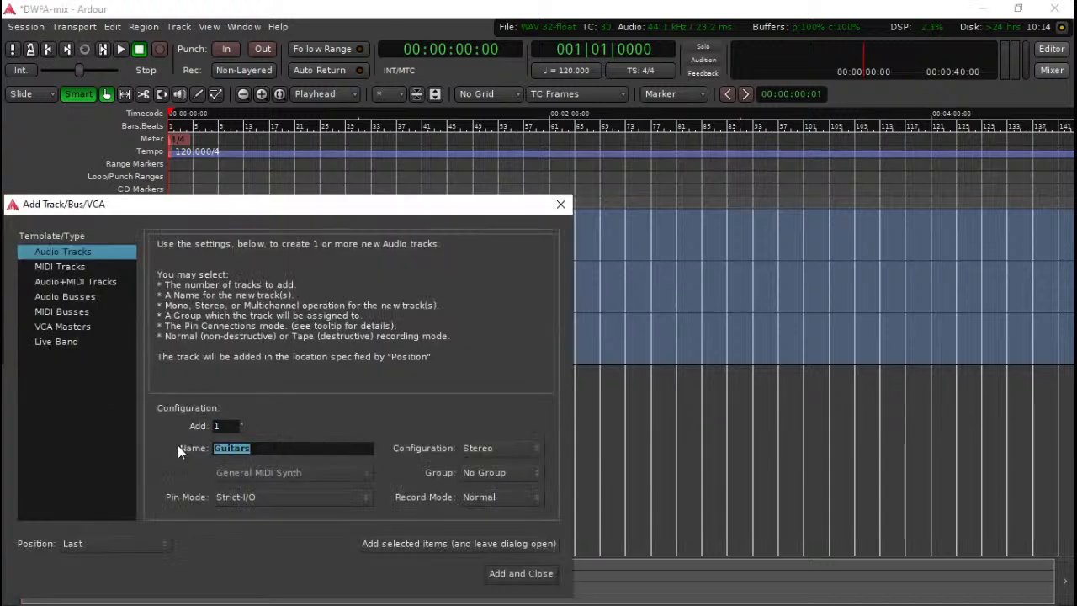
pyautogui.write('Violin')
pyautogui.click(521, 573)
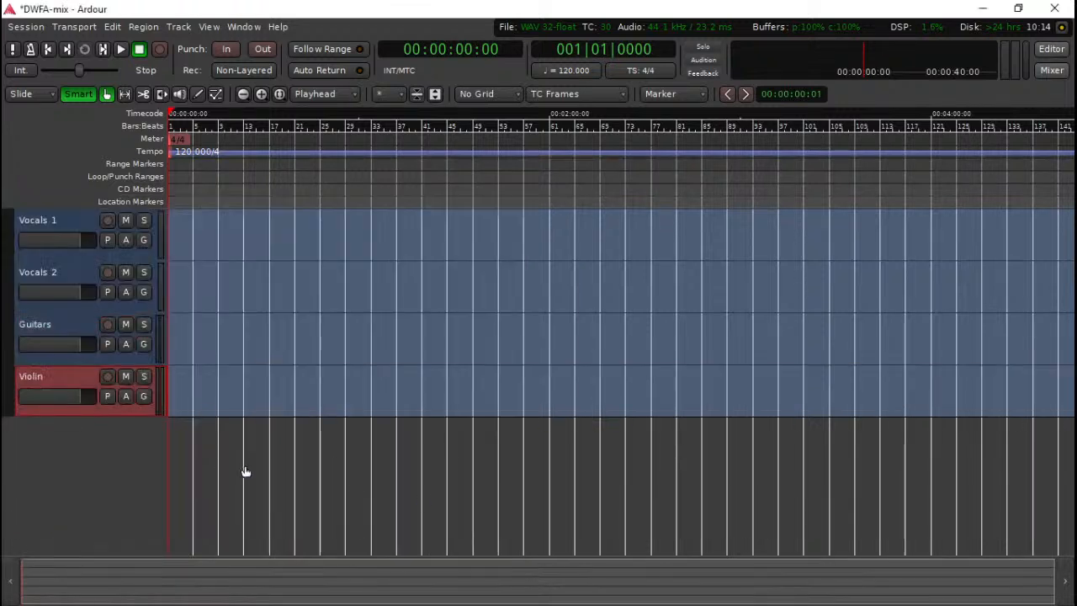
# - Remove the single Violin track from the session
pyautogui.scroll(-1, 107, 455)
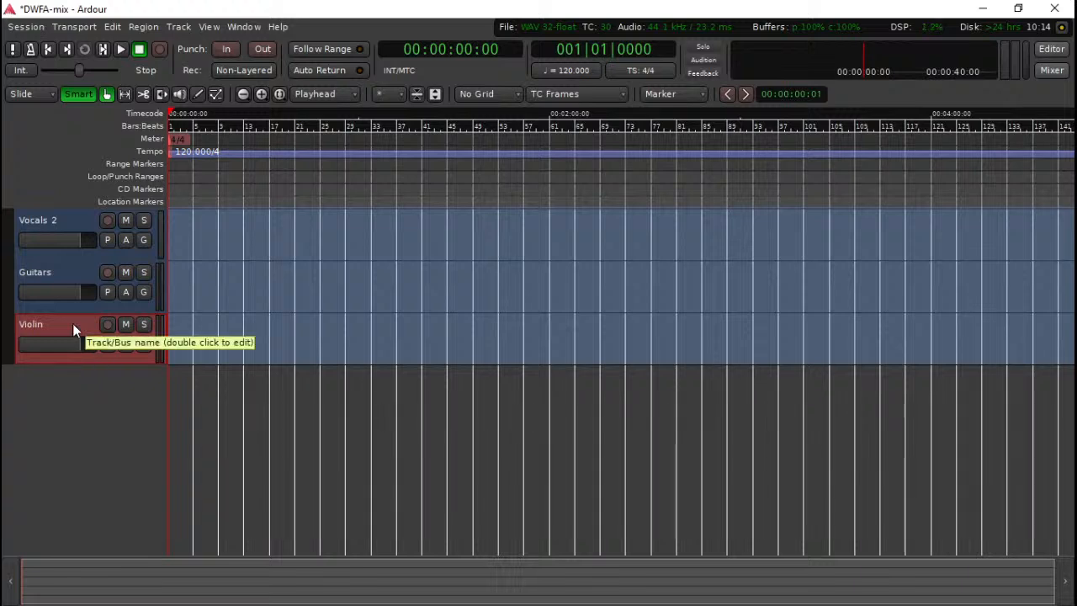
pyautogui.doubleClick(90, 386)
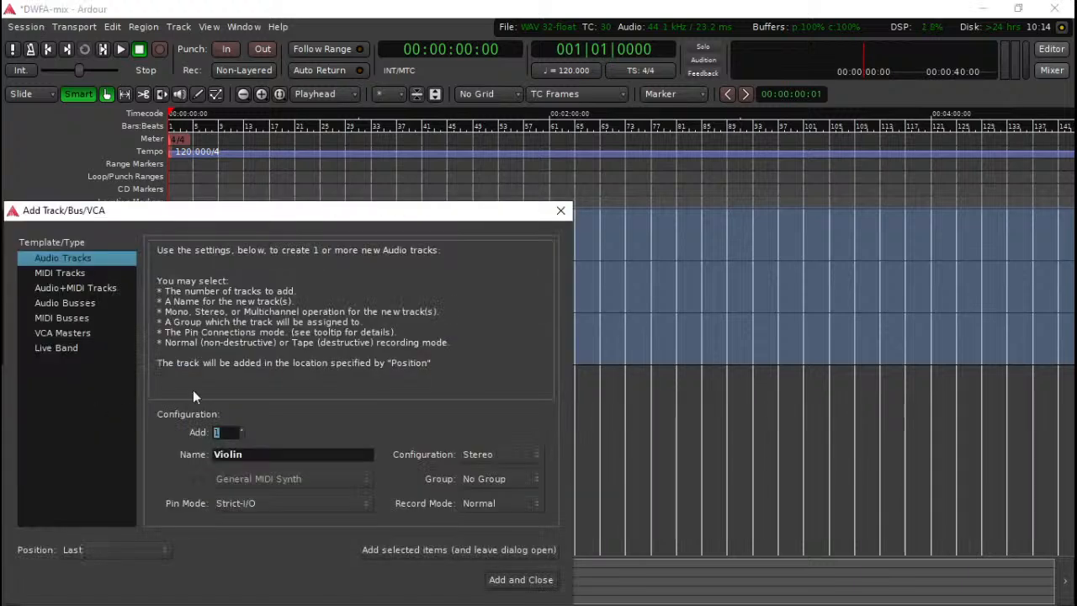
pyautogui.click(547, 578)
pyautogui.rightClick(64, 328)
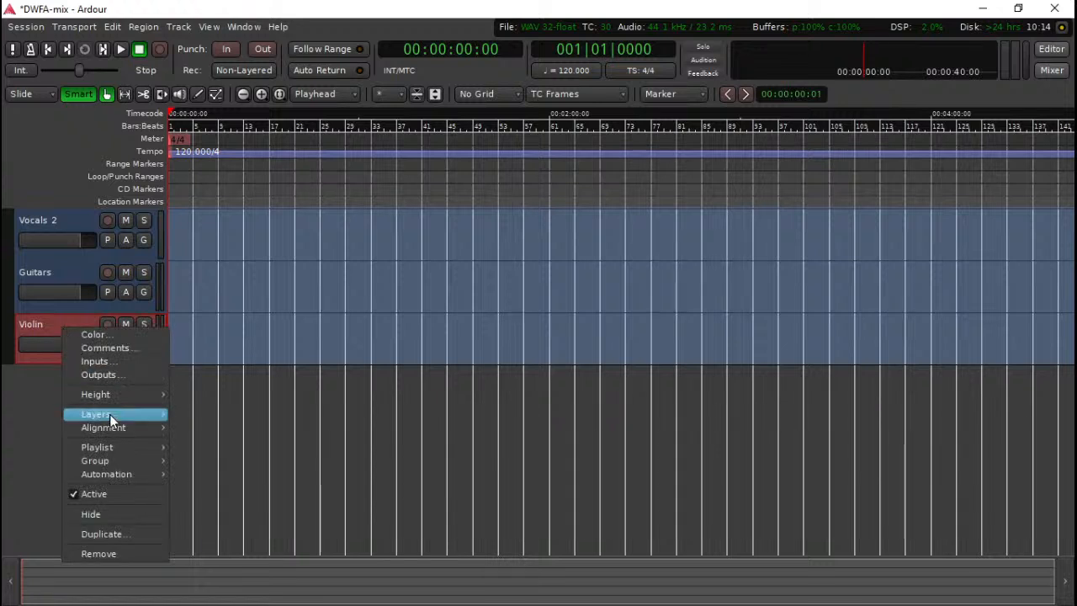
pyautogui.click(121, 552)
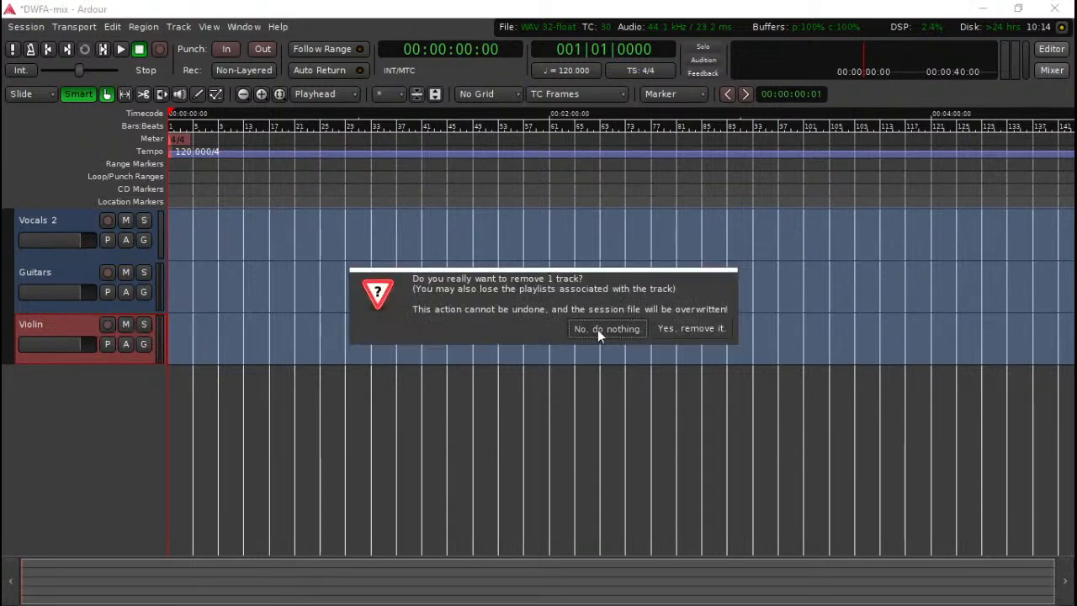
pyautogui.click(708, 327)
# - Add two stereo audio tracks named Violin below the Guitars track
pyautogui.doubleClick(136, 386)
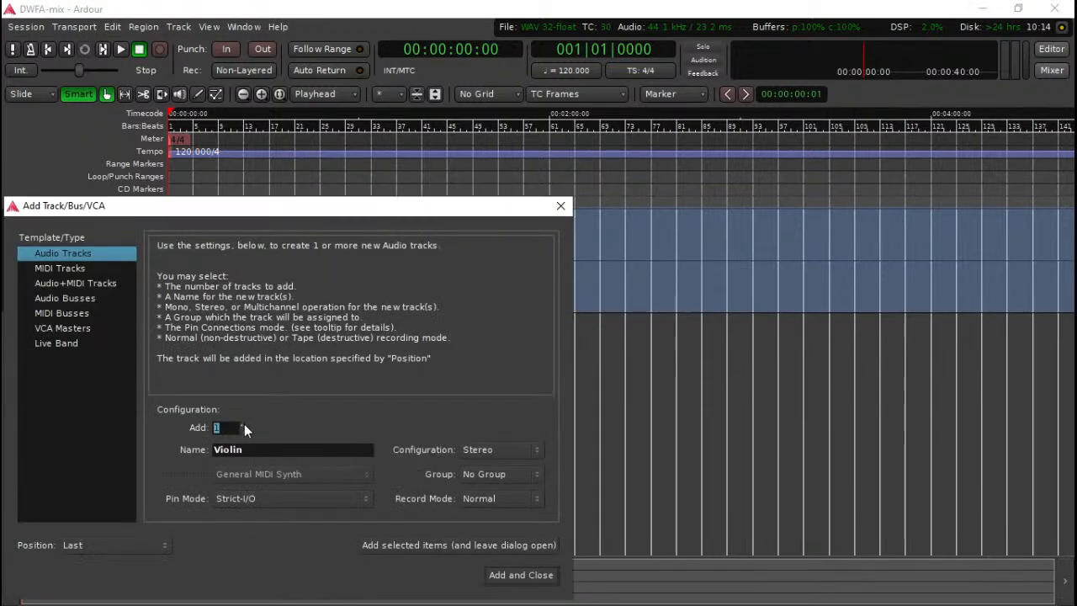
pyautogui.write('3')
pyautogui.write('1')
pyautogui.write('2')
pyautogui.click(520, 574)
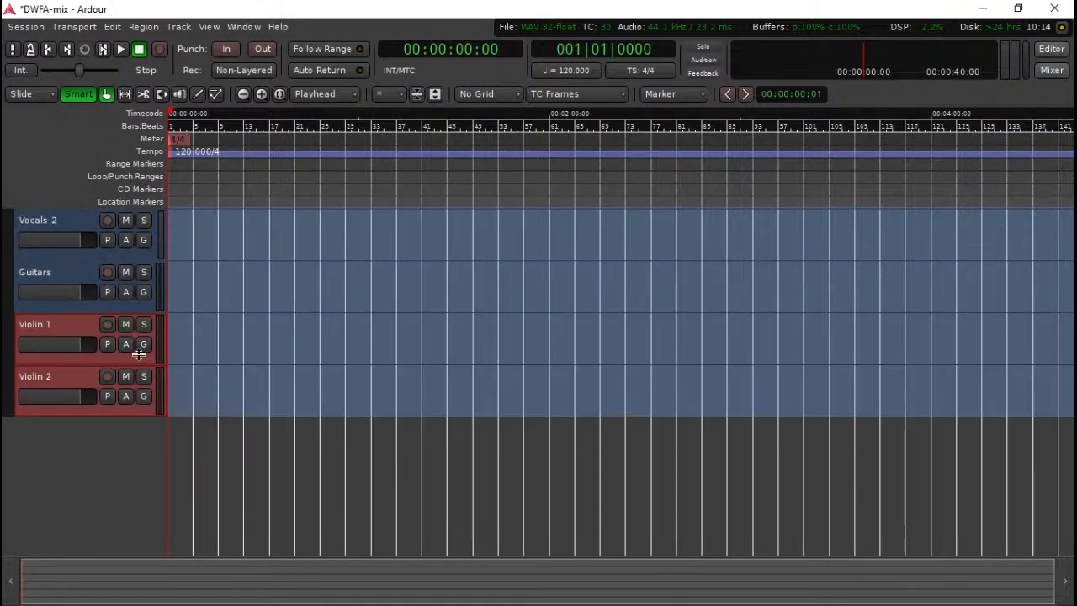
# - Add one stereo audio track named Base below the violin tracks
pyautogui.doubleClick(100, 450)
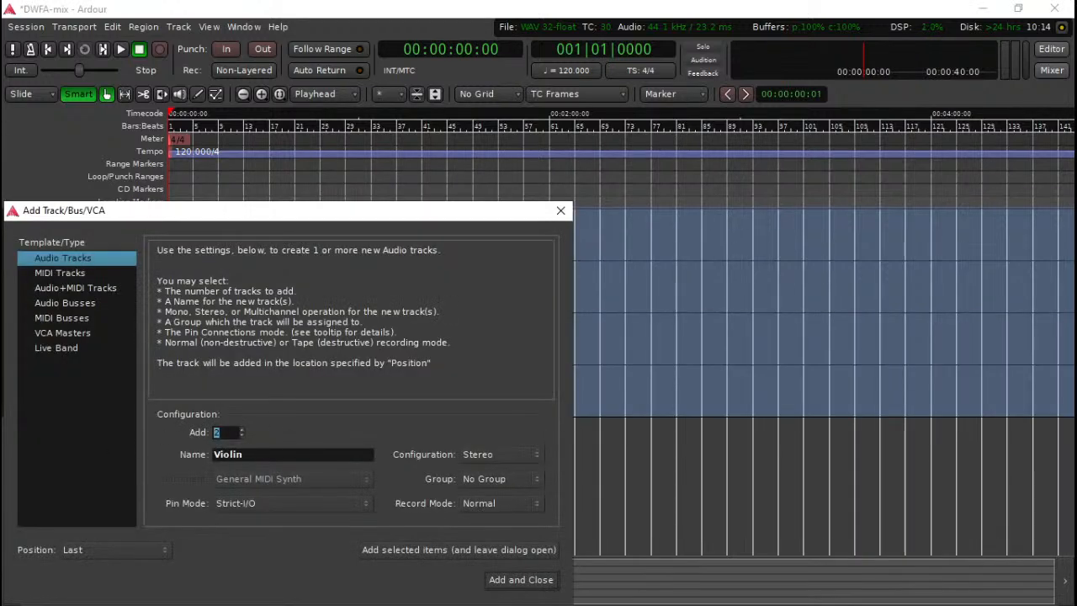
pyautogui.write('1')
pyautogui.press('Tab')
pyautogui.write('Base')
pyautogui.click(520, 579)
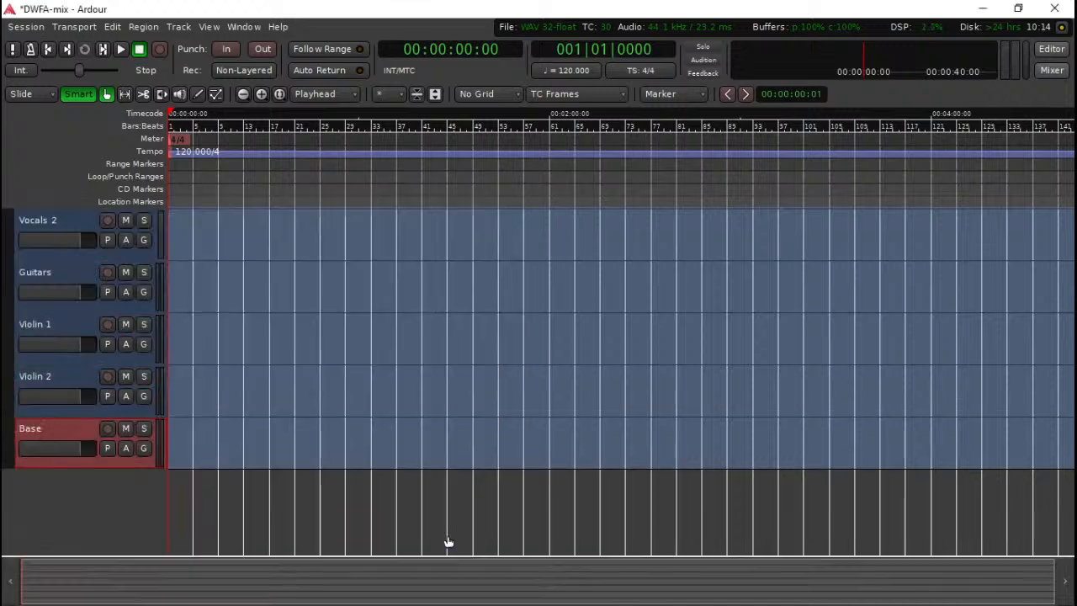
# - Rename the Base track to Bass
pyautogui.doubleClick(77, 491)
pyautogui.click(561, 210)
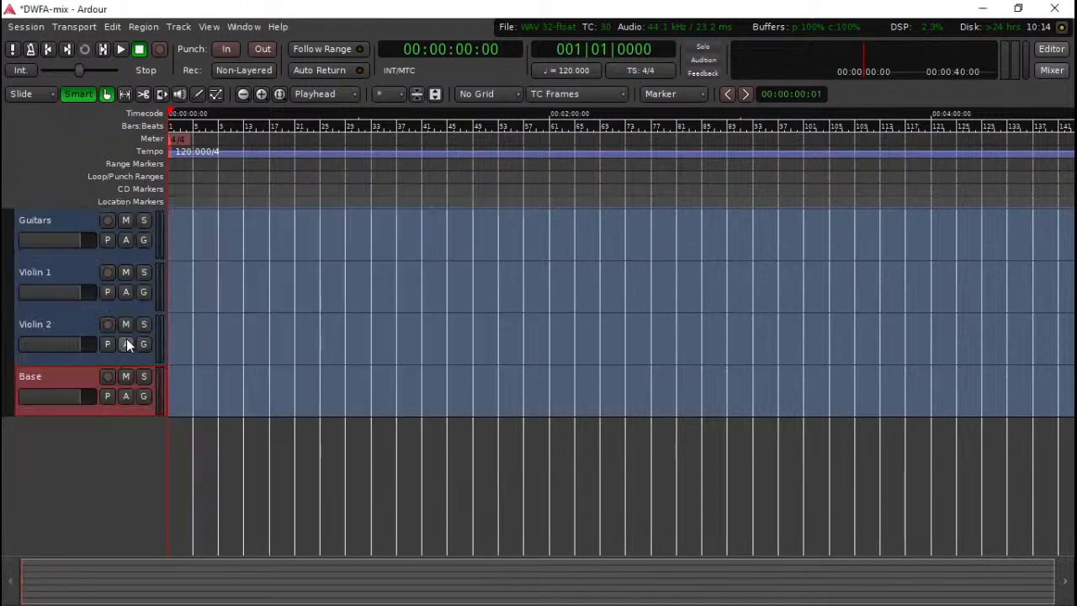
pyautogui.doubleClick(25, 380)
pyautogui.write('Bas')
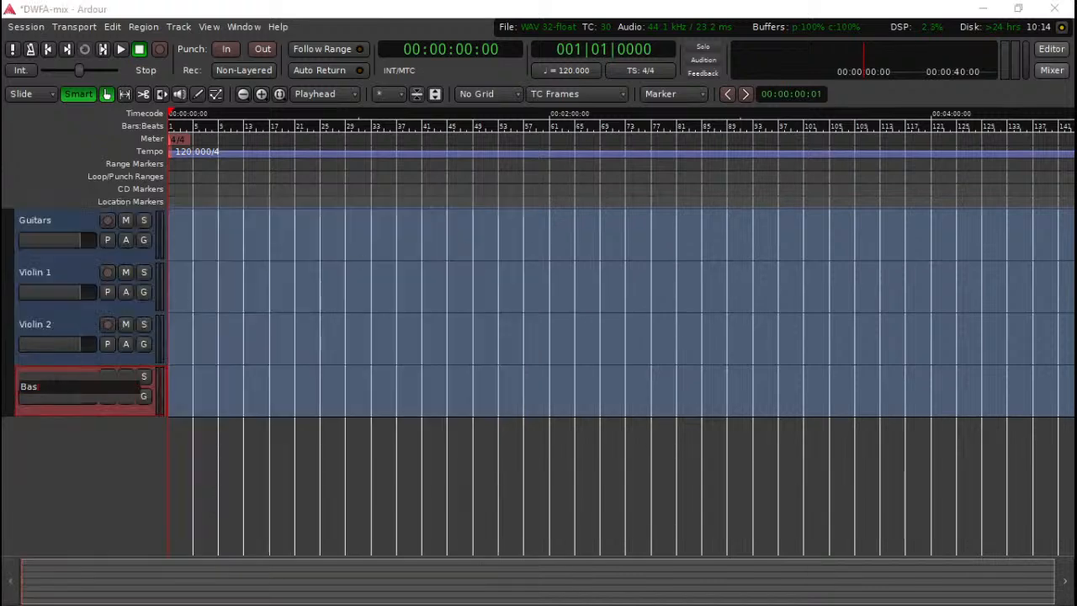
pyautogui.press('Return')
# - Add one stereo audio track named Drums below the Bass track
pyautogui.doubleClick(92, 435)
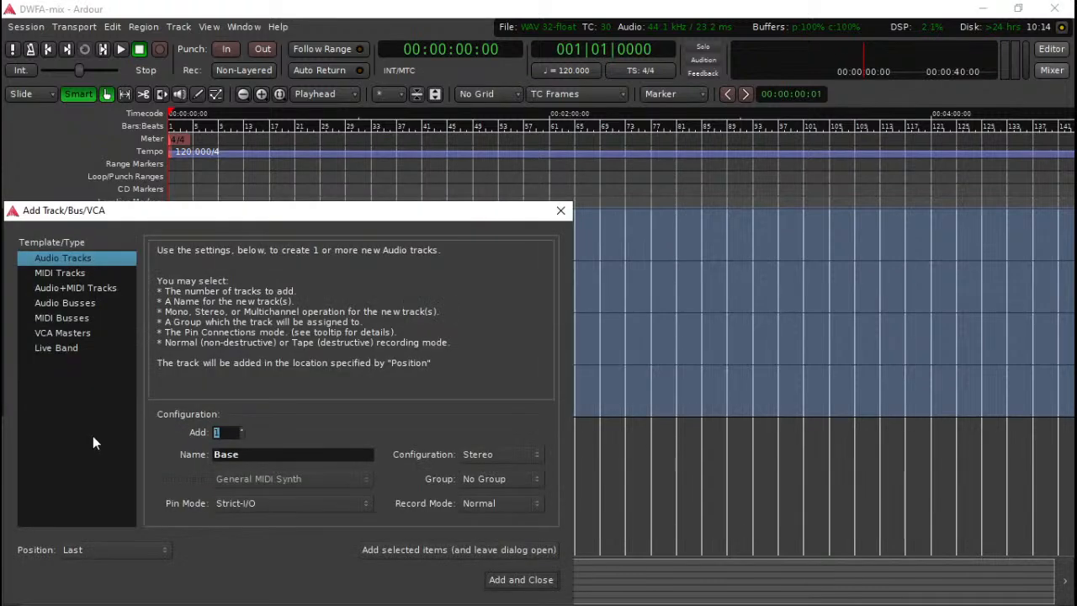
pyautogui.press('Tab')
pyautogui.write('Drums')
pyautogui.click(523, 579)
pyautogui.scroll(3, 80, 294)
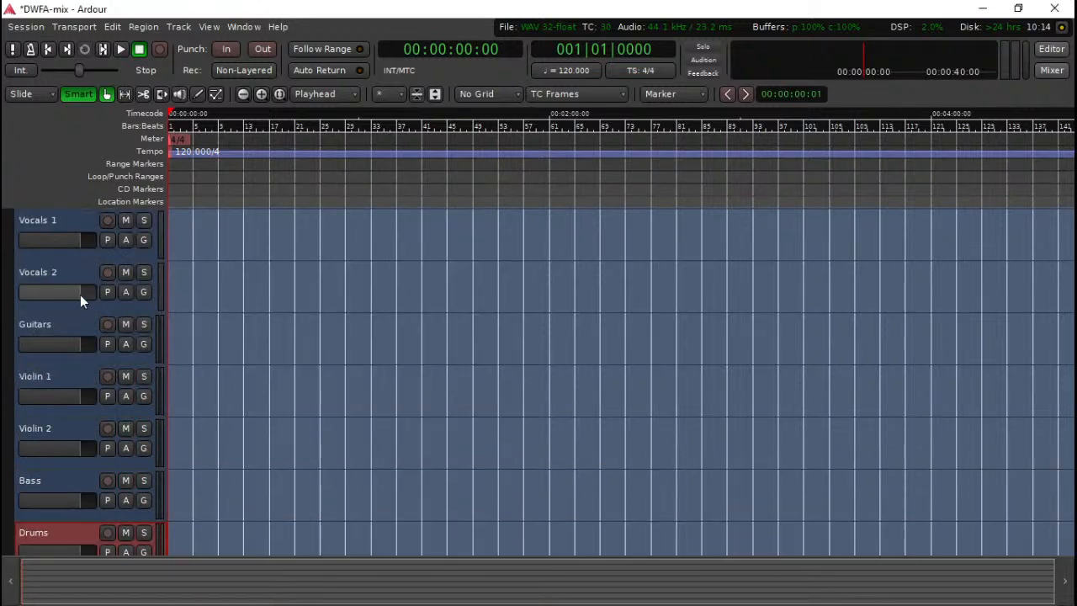
pyautogui.scroll(-2, 80, 295)
# - Save the DWFA-mix session with its new tracks
pyautogui.hotkey('alt', 'Tab')
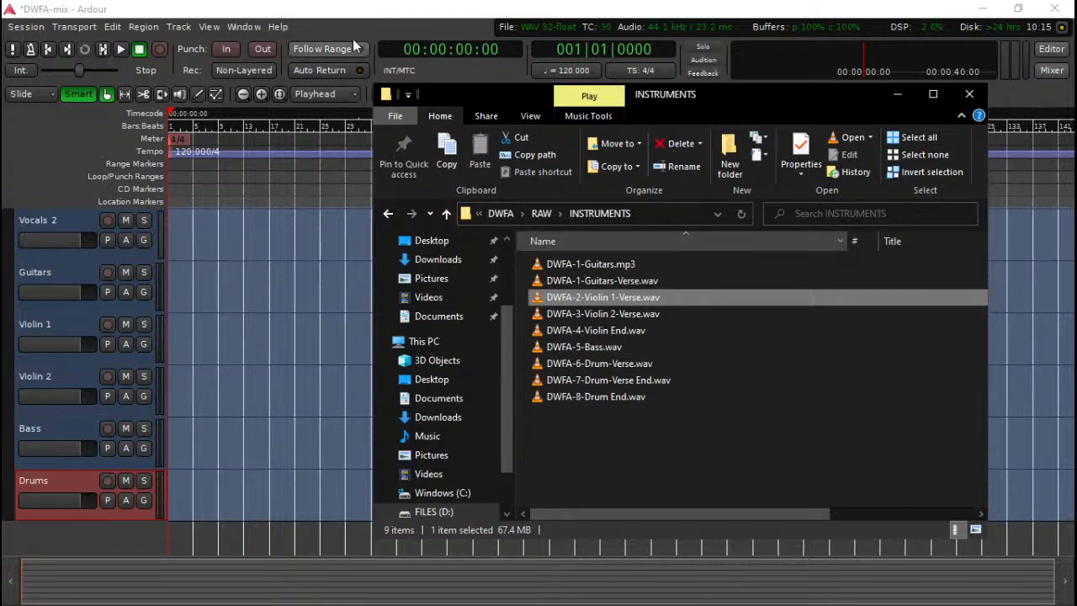
pyautogui.click(302, 8)
pyautogui.hotkey('ctrl', 's')
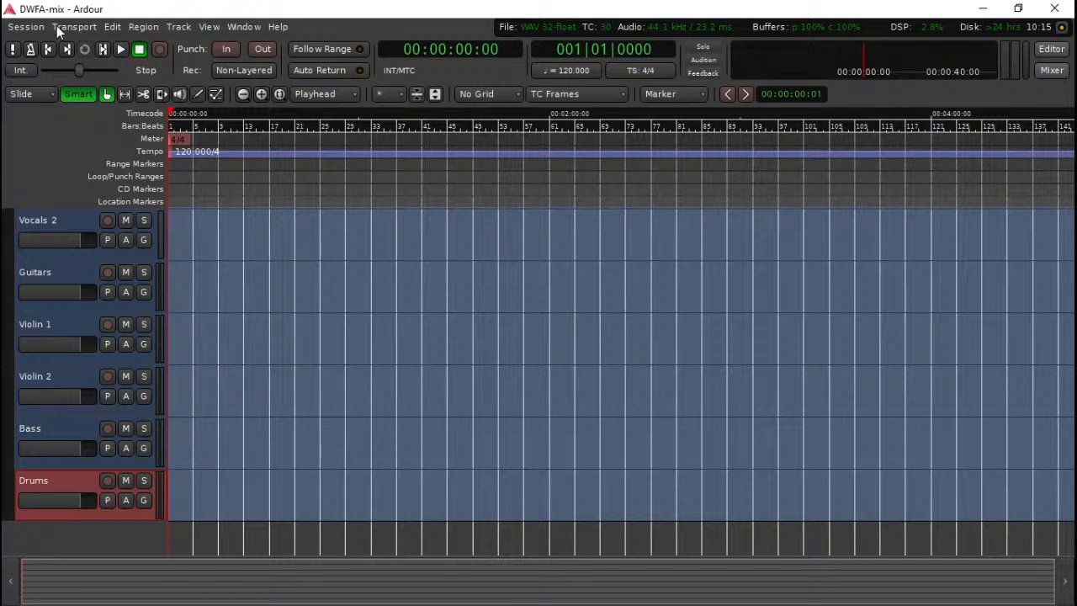
pyautogui.click(25, 27)
pyautogui.moveTo(112, 27)
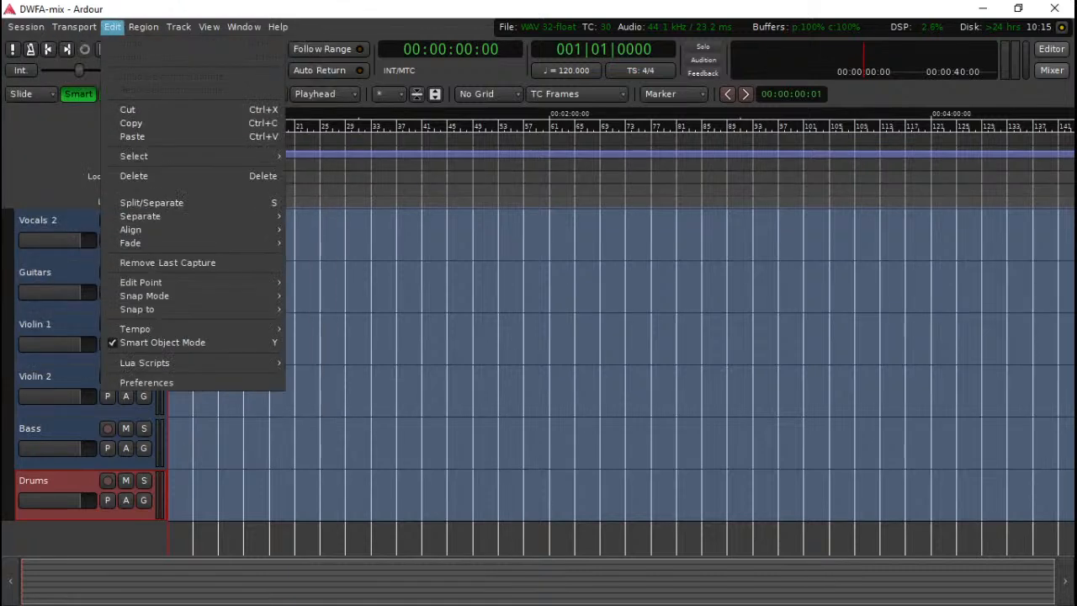
# - Switch to the INSTRUMENTS folder in File Explorer and delete the file DWFA-1-Guitars.mp3
pyautogui.hotkey('alt', 'Tab')
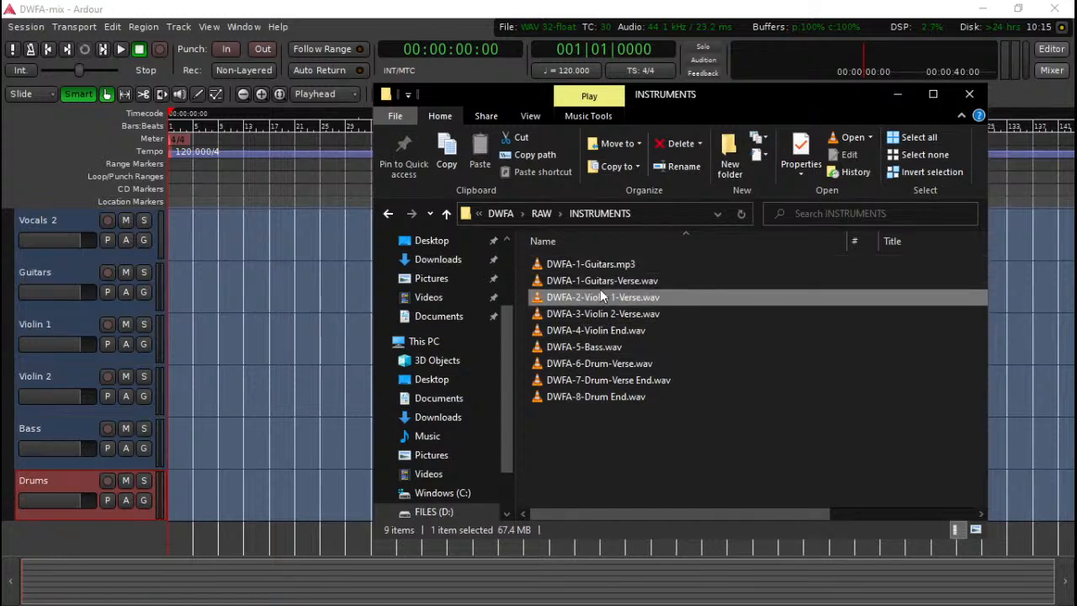
pyautogui.click(643, 267)
pyautogui.press('Delete')
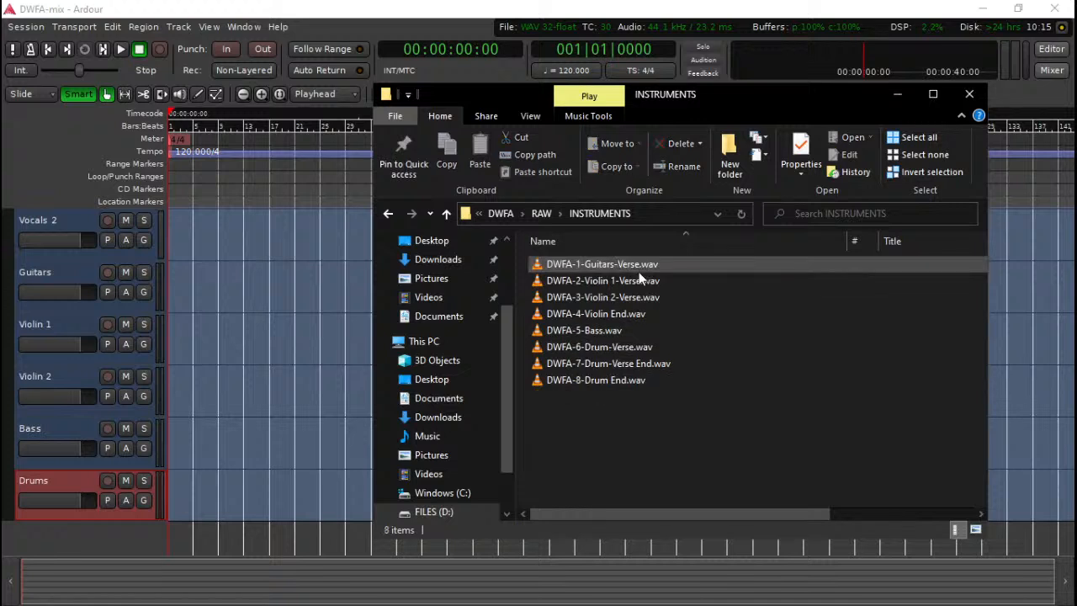
# - Import DWFA-1-Guitars-Verse.wav from the folder to the start of the Guitars track in Ardour and play it briefly
pyautogui.moveTo(639, 272); pyautogui.dragTo(286, 288)
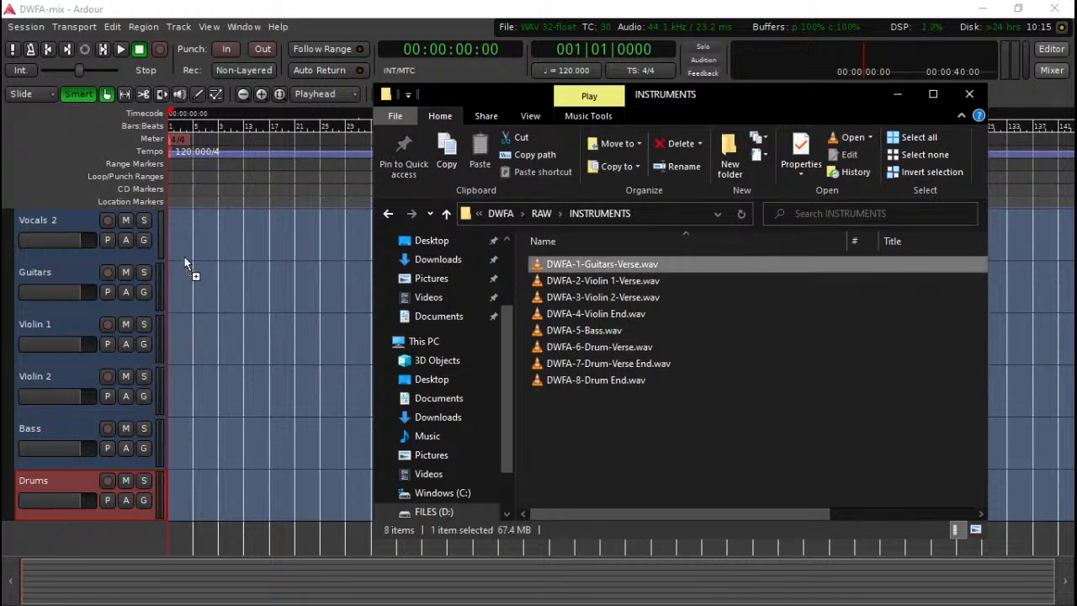
pyautogui.moveTo(189, 284); pyautogui.dragTo(188, 281)
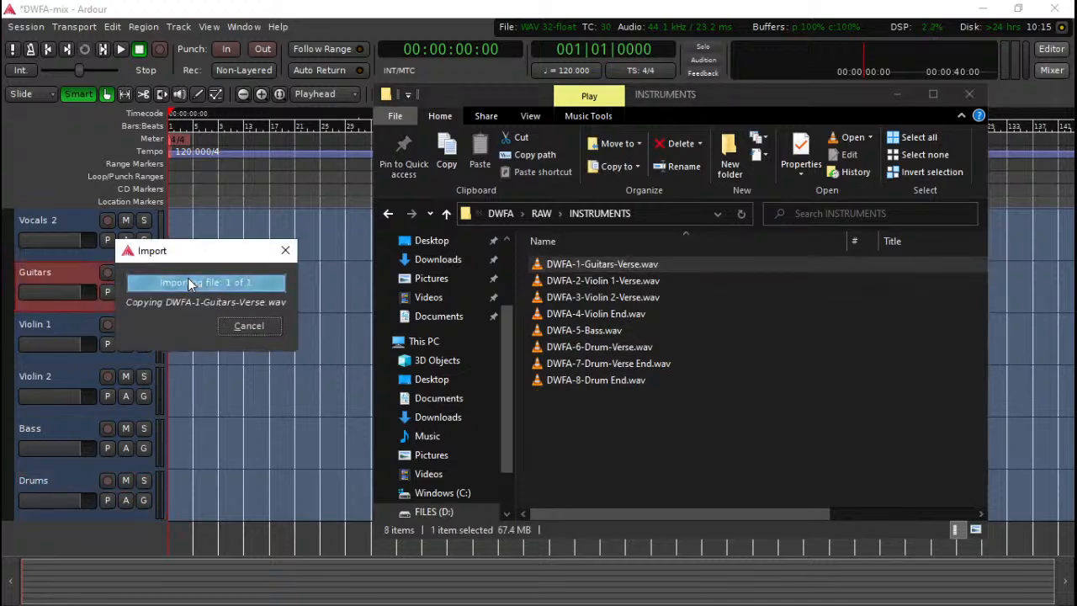
pyautogui.moveTo(249, 303); pyautogui.dragTo(203, 301)
pyautogui.press('space')
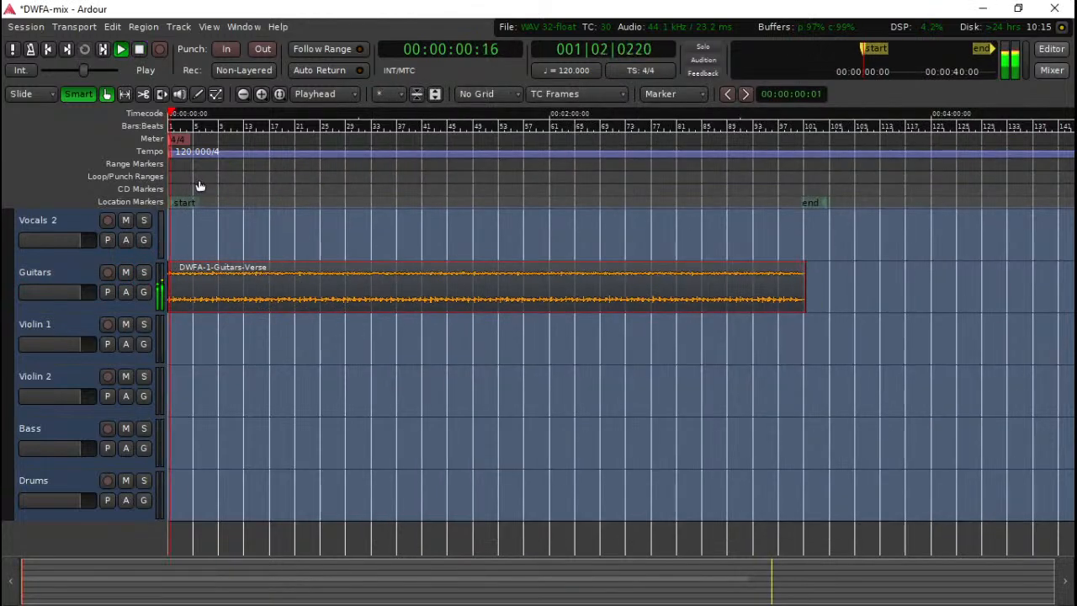
pyautogui.press('space')
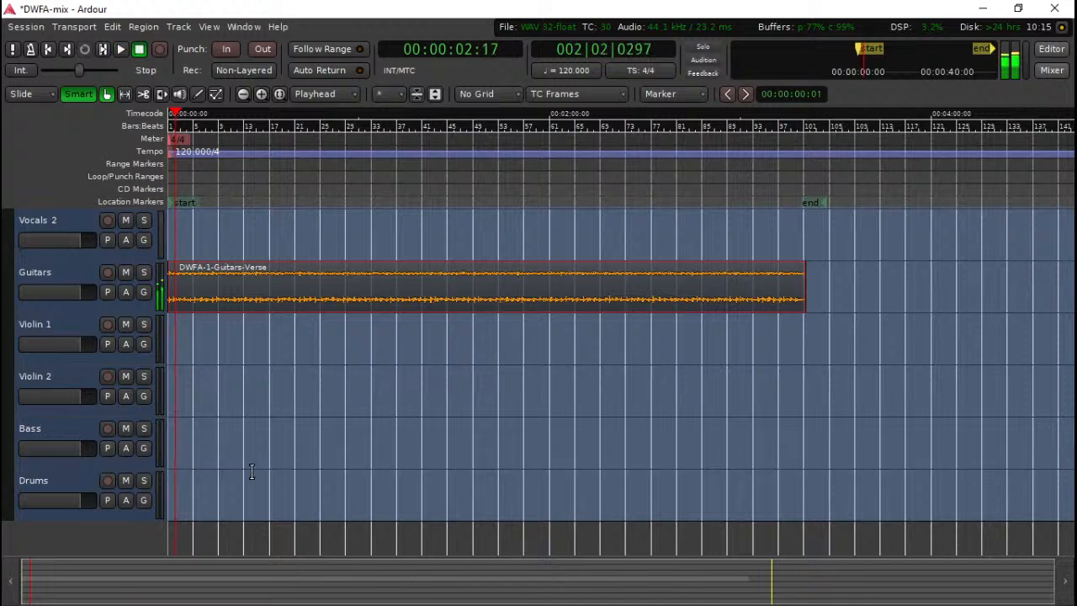
# - Import DWFA-2-Violin 1-Verse.wav from the INSTRUMENTS folder in File Explorer onto the Violin 1 track in Ardour, aligned to the session start
pyautogui.hotkey('alt', 'Tab')
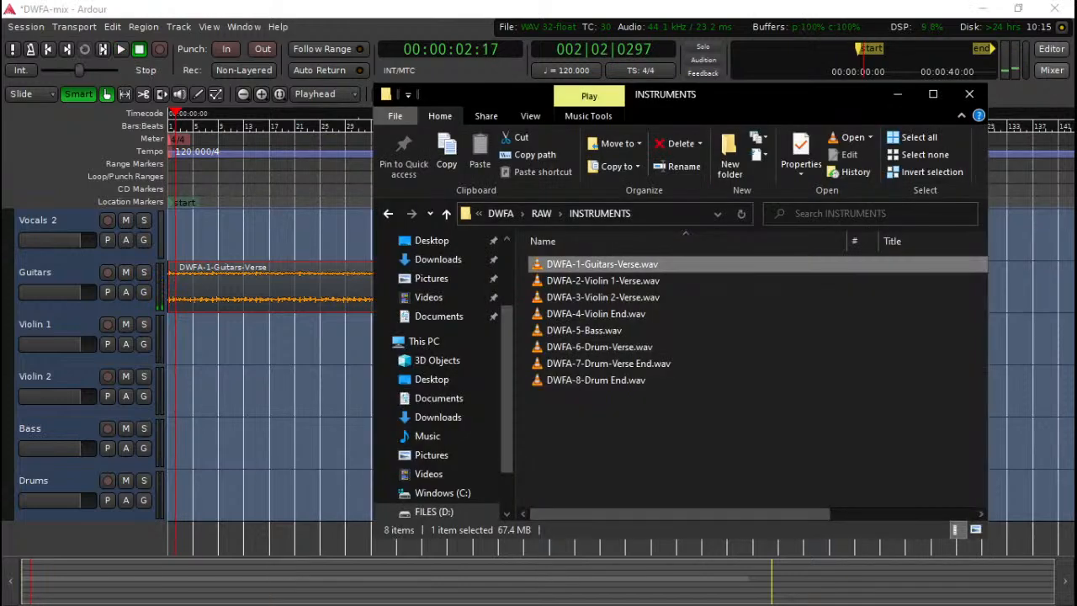
pyautogui.click(631, 281)
pyautogui.moveTo(568, 284); pyautogui.dragTo(218, 331)
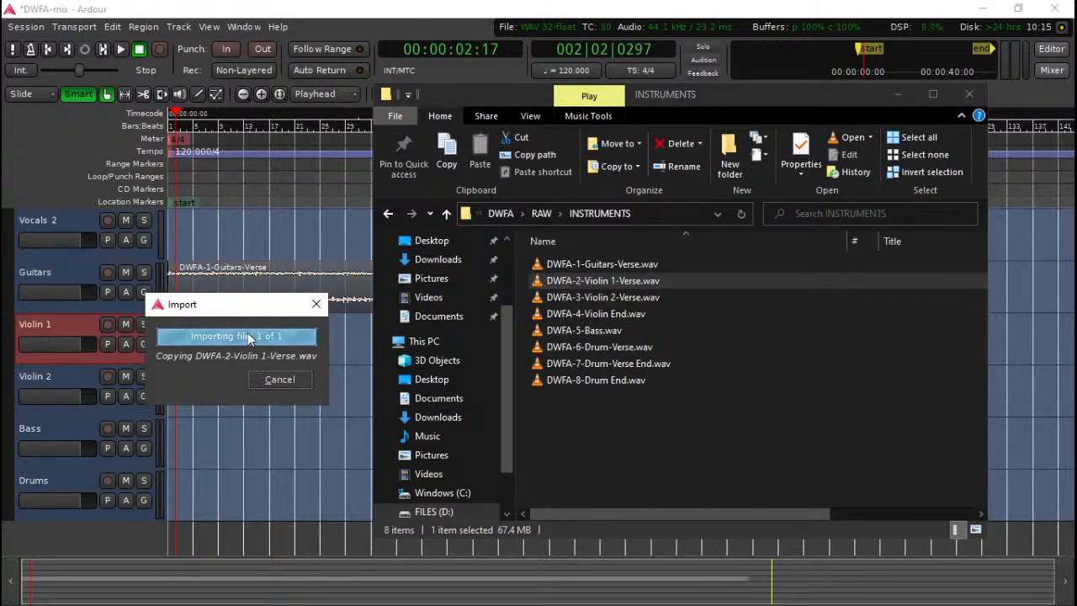
pyautogui.moveTo(248, 332); pyautogui.dragTo(313, 330)
pyautogui.moveTo(260, 350); pyautogui.dragTo(196, 351)
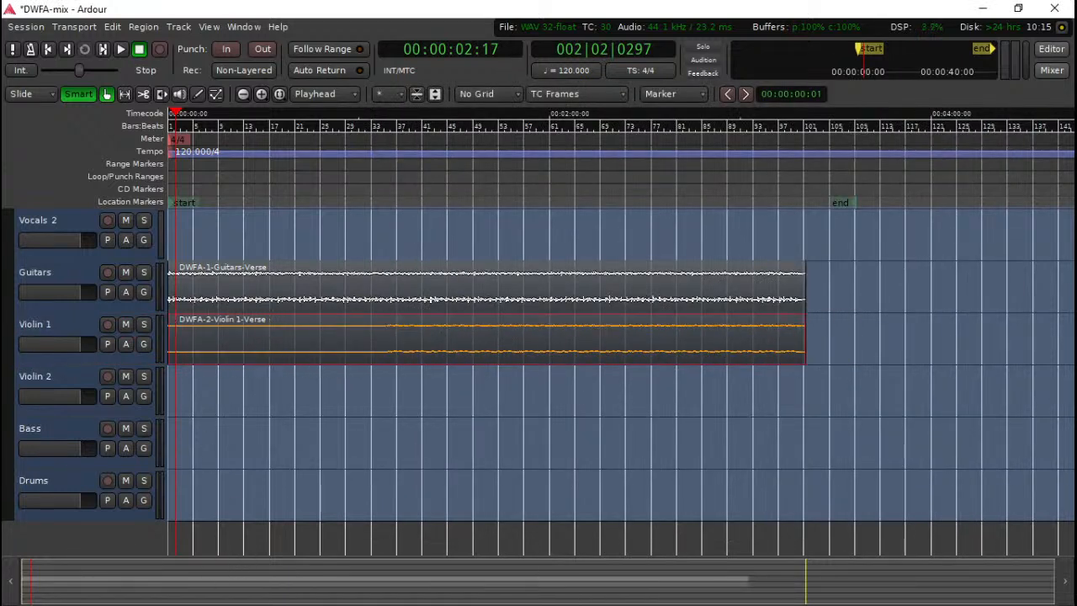
# - Import DWFA-3-Violin 2-Verse.wav from the File Explorer folder onto the Violin 2 track in Ardour and align it to the session start
pyautogui.hotkey('alt', 'Tab')
pyautogui.click(630, 294)
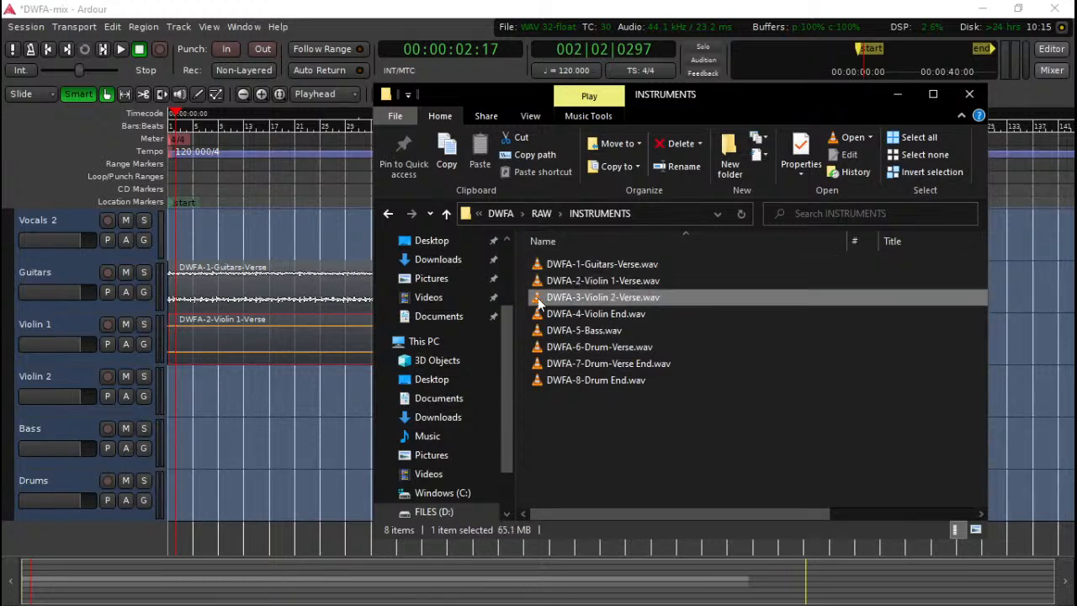
pyautogui.moveTo(537, 298); pyautogui.dragTo(187, 382)
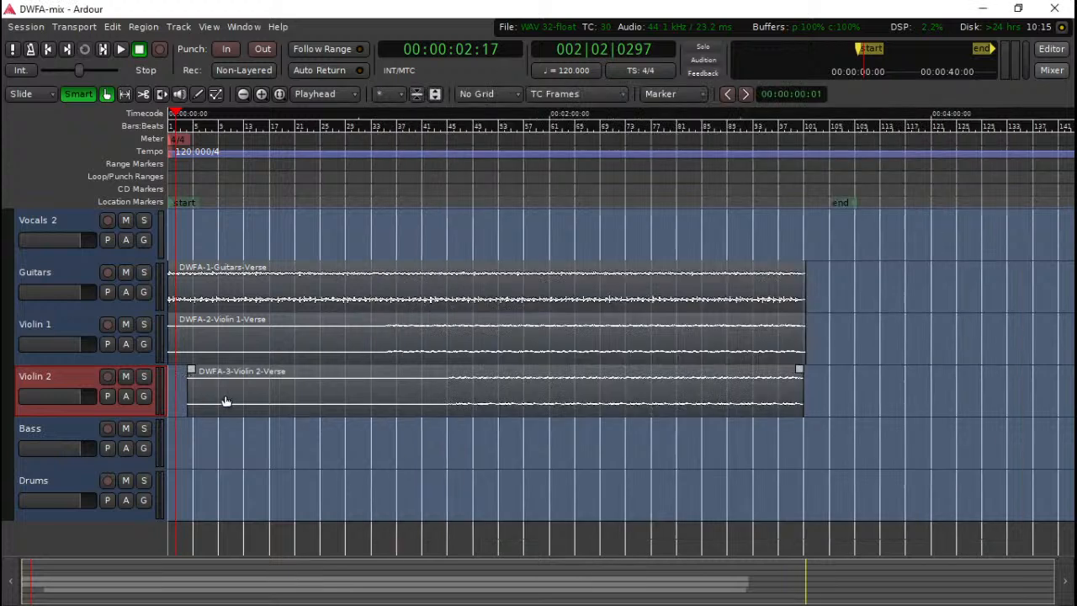
pyautogui.moveTo(279, 393); pyautogui.dragTo(227, 390)
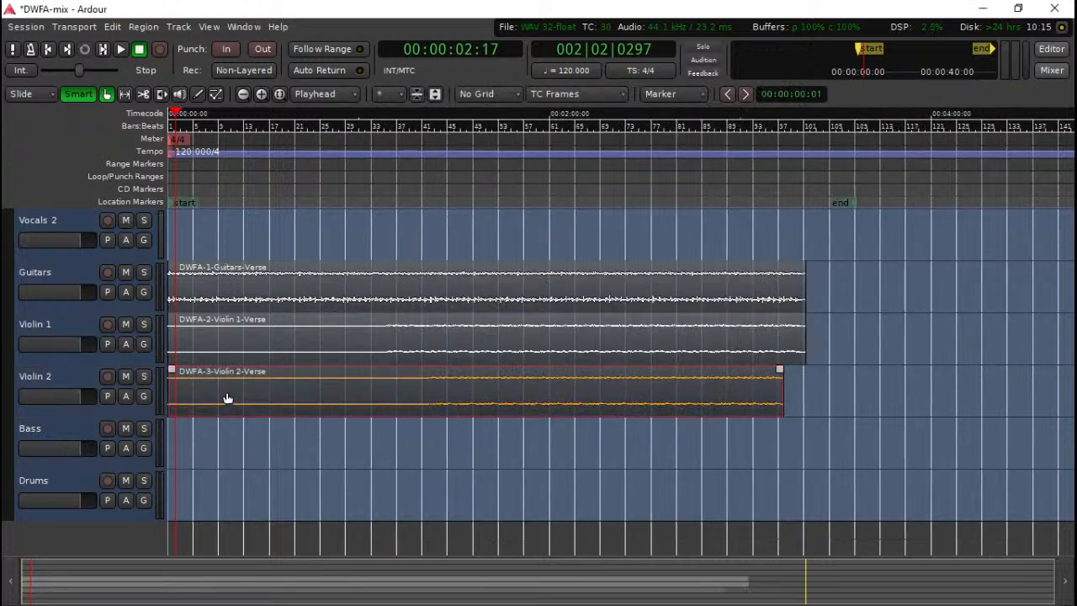
# - Import DWFA-4-Violin End.wav from the File Explorer folder onto the Violin 2 track in Ardour
pyautogui.hotkey('alt', 'Tab')
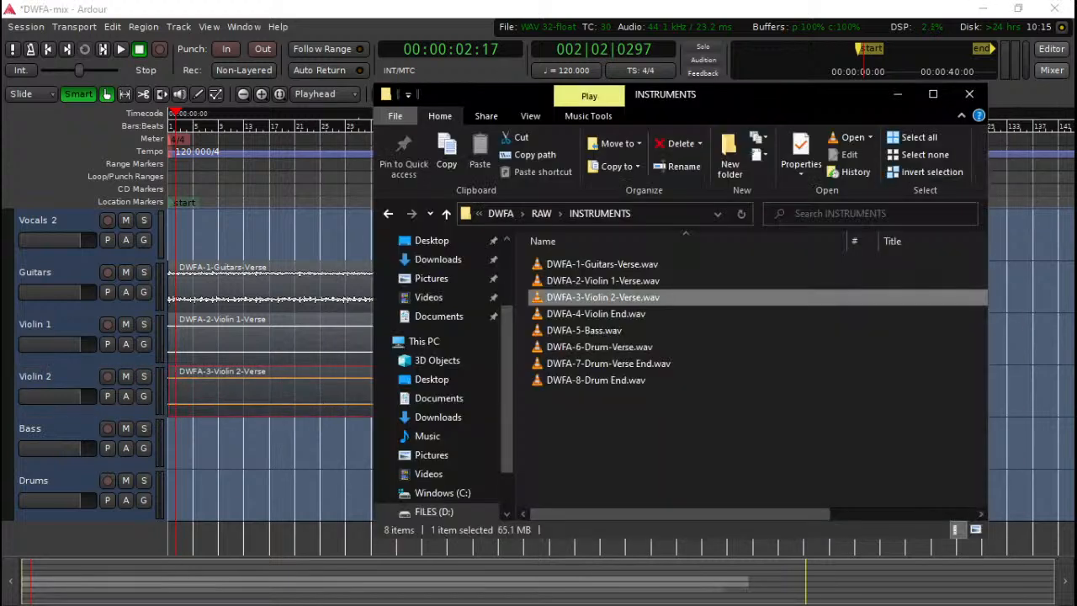
pyautogui.click(625, 318)
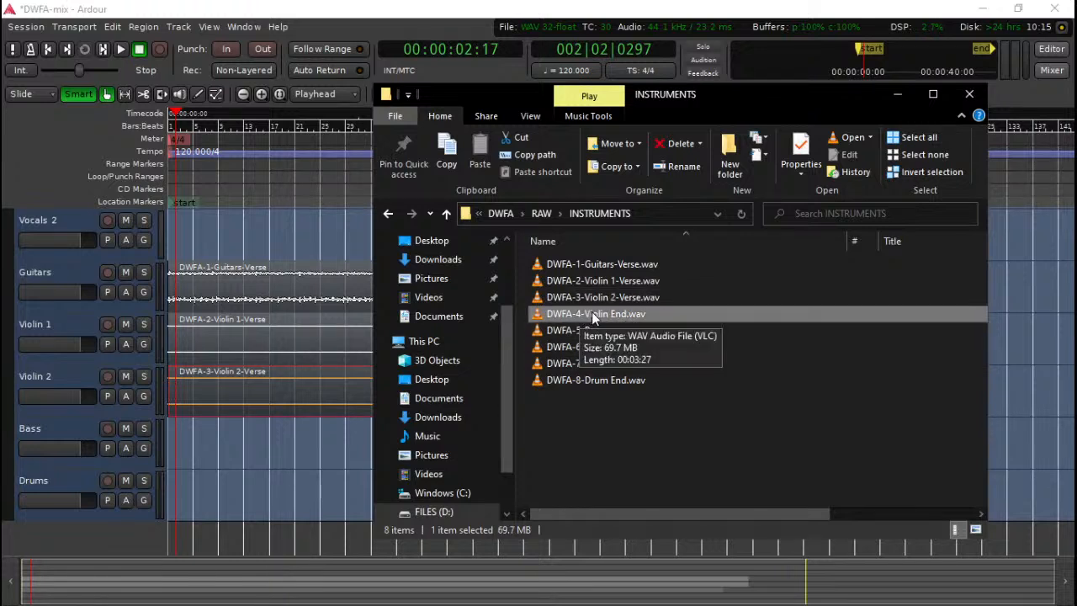
pyautogui.moveTo(593, 313); pyautogui.dragTo(266, 386)
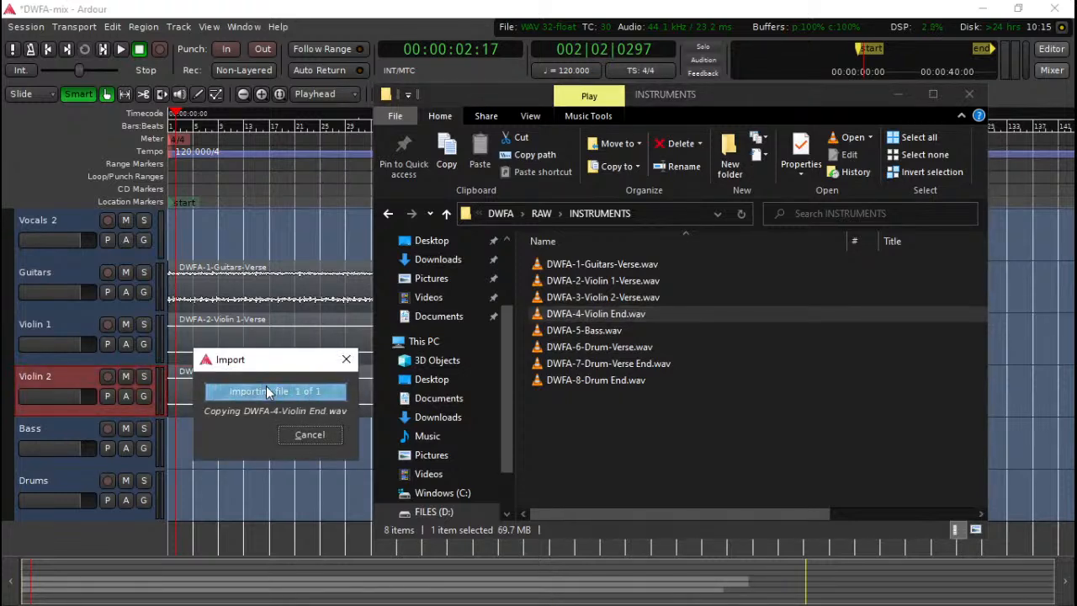
pyautogui.click(301, 383)
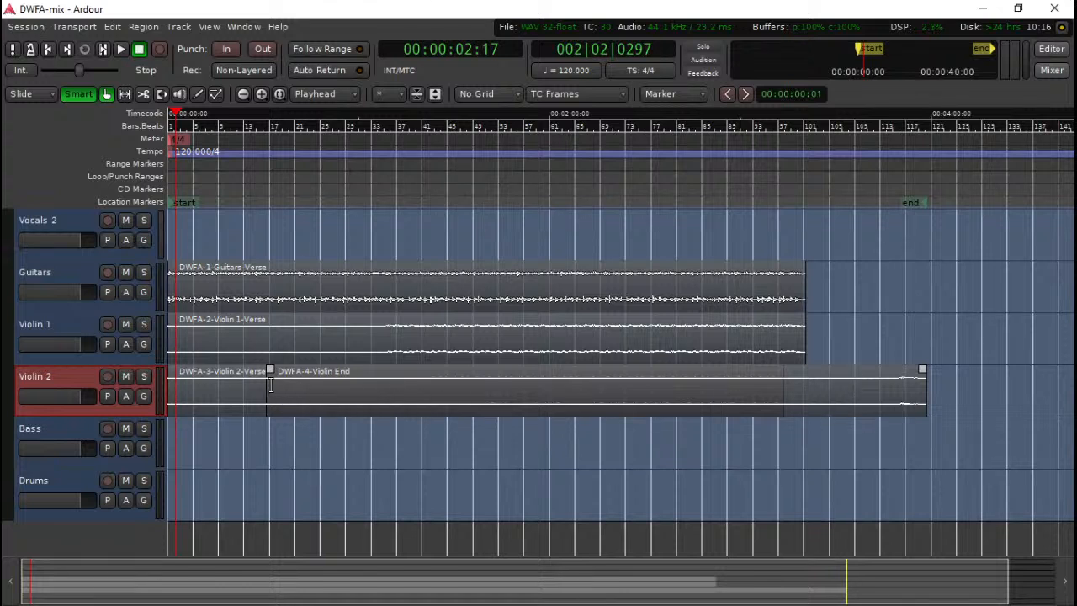
# - Try to trim the silent beginning of the DWFA-4-Violin End region and reposition it after the Violin 2 verse region
pyautogui.moveTo(266, 392)
pyautogui.mouseDown()
pyautogui.moveTo(1040, 385)
pyautogui.moveTo(844, 400)
pyautogui.moveTo(588, 388)
pyautogui.moveTo(854, 409)
pyautogui.mouseUp()
pyautogui.moveTo(796, 385); pyautogui.dragTo(999, 383)
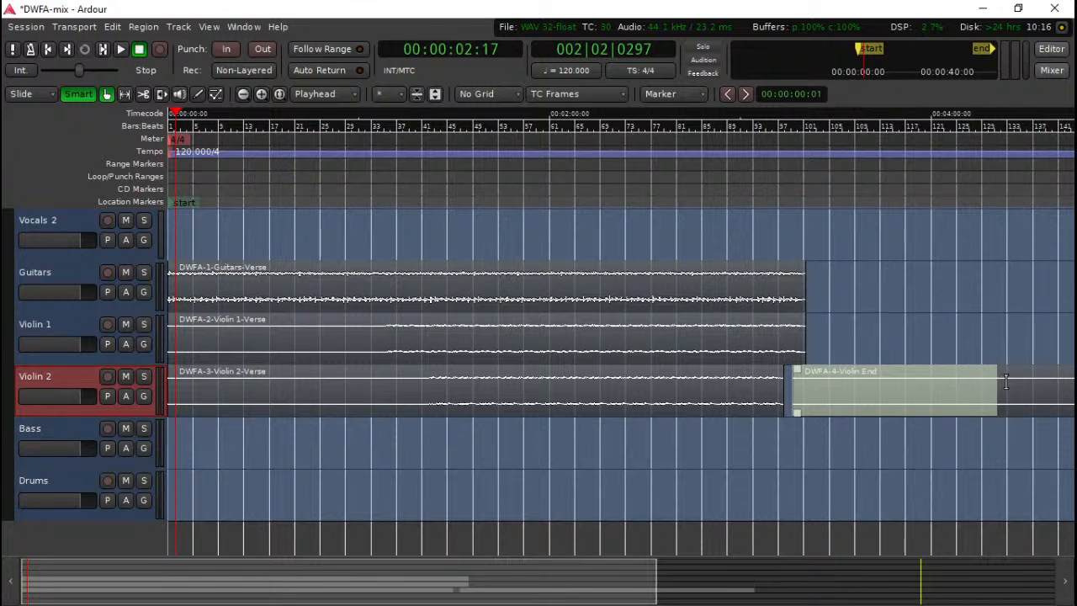
pyautogui.press('Escape')
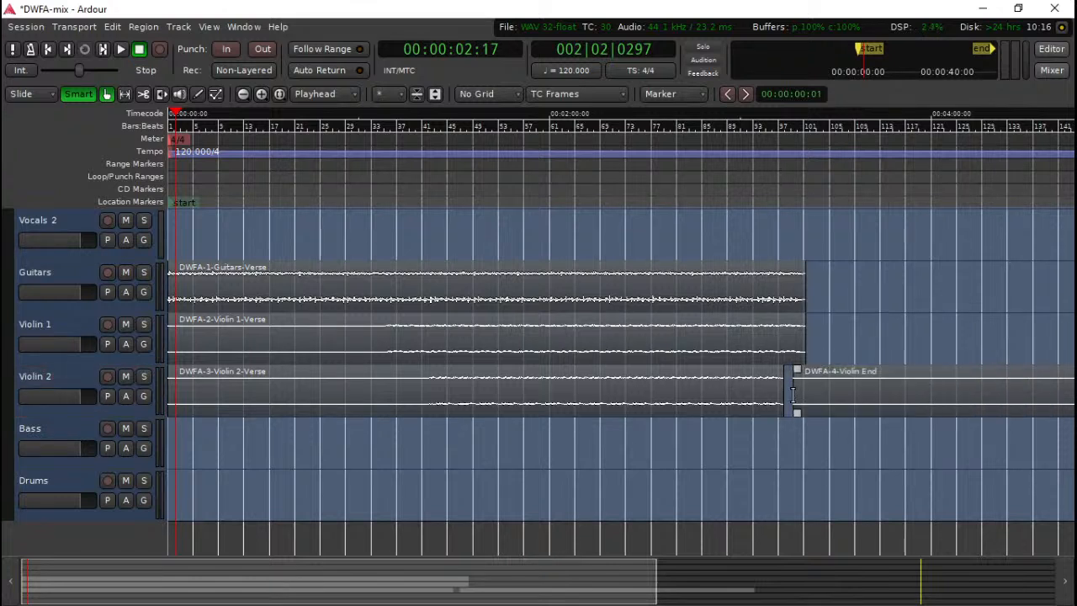
pyautogui.moveTo(799, 400); pyautogui.dragTo(704, 396)
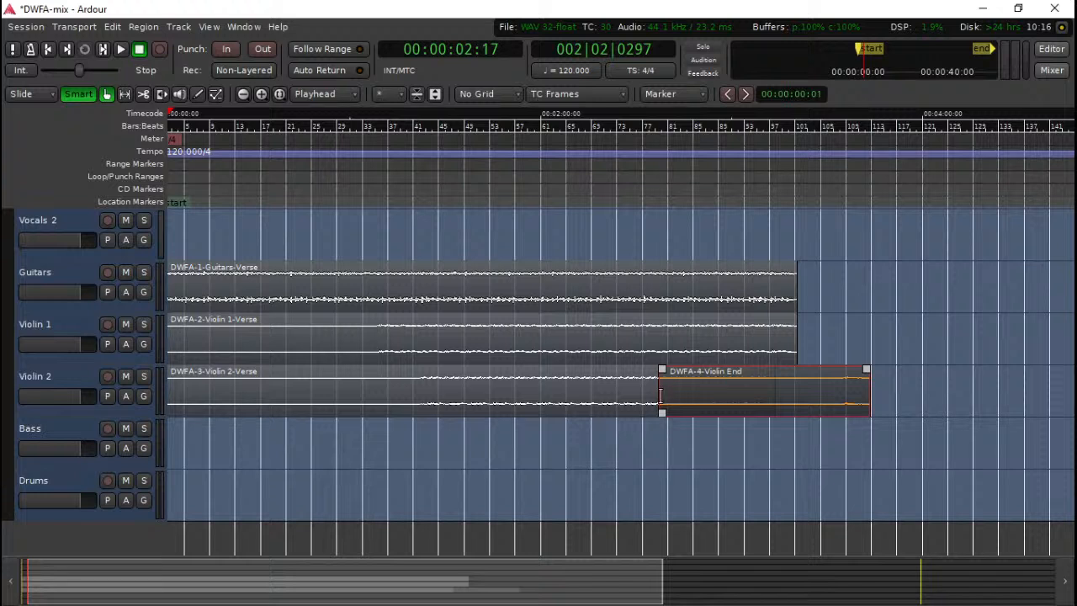
pyautogui.moveTo(765, 400); pyautogui.dragTo(875, 395)
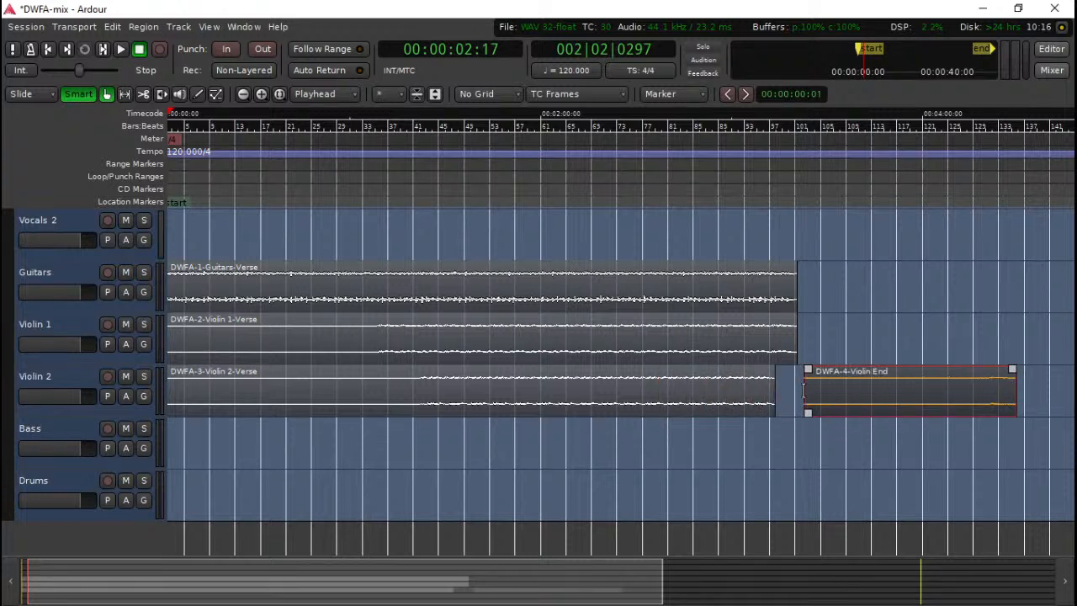
pyautogui.moveTo(801, 389); pyautogui.dragTo(152, 271)
pyautogui.click(988, 375)
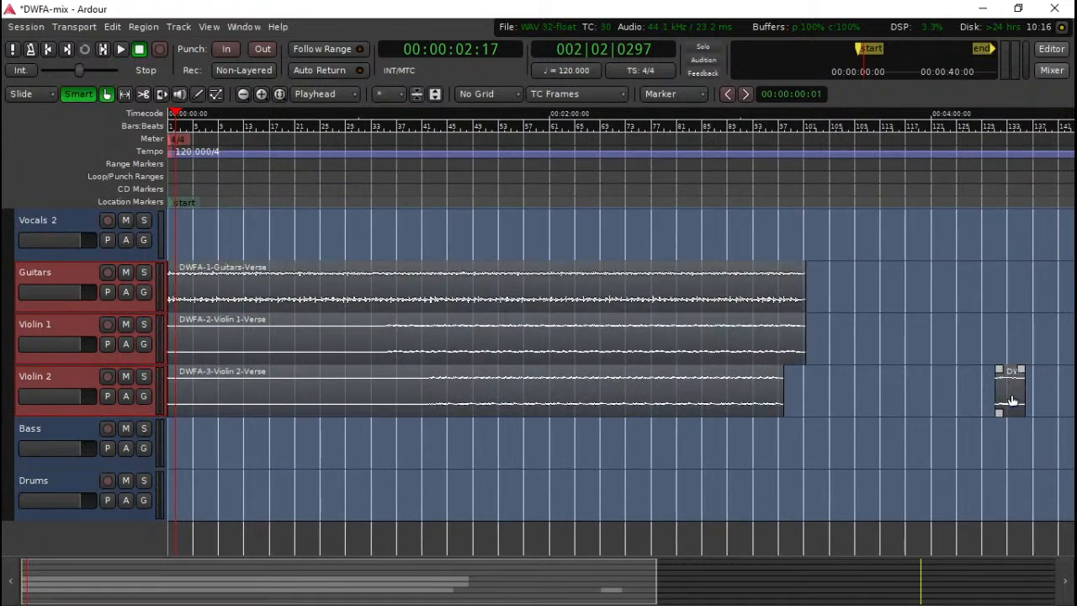
pyautogui.moveTo(1003, 394); pyautogui.dragTo(101, 378)
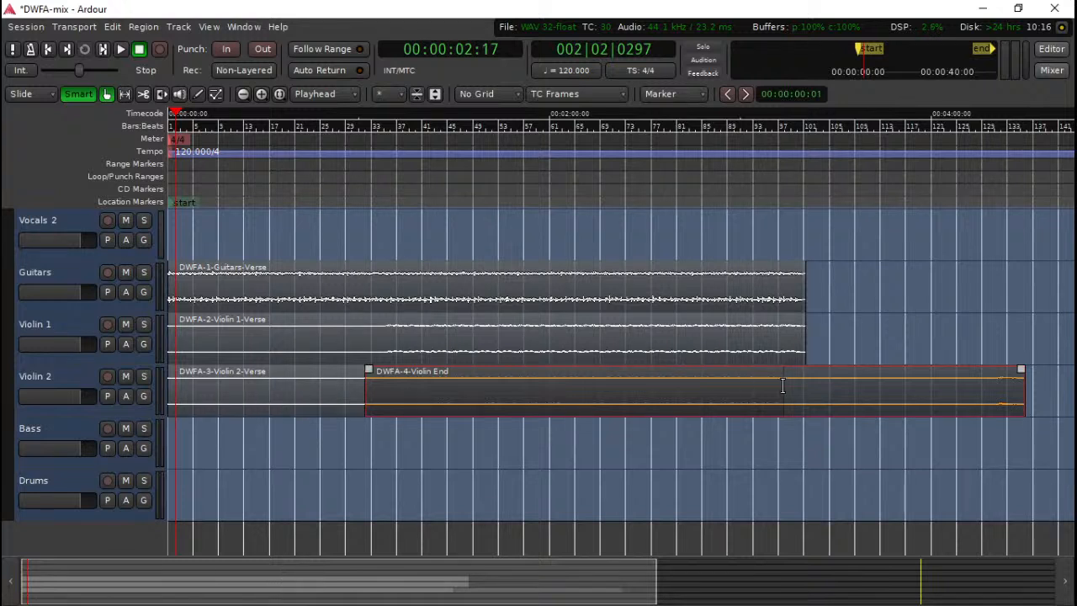
# - Align the full DWFA-4-Violin End region to the session start on the Violin 2 track and split it near bar 99
pyautogui.moveTo(781, 380); pyautogui.dragTo(408, 405)
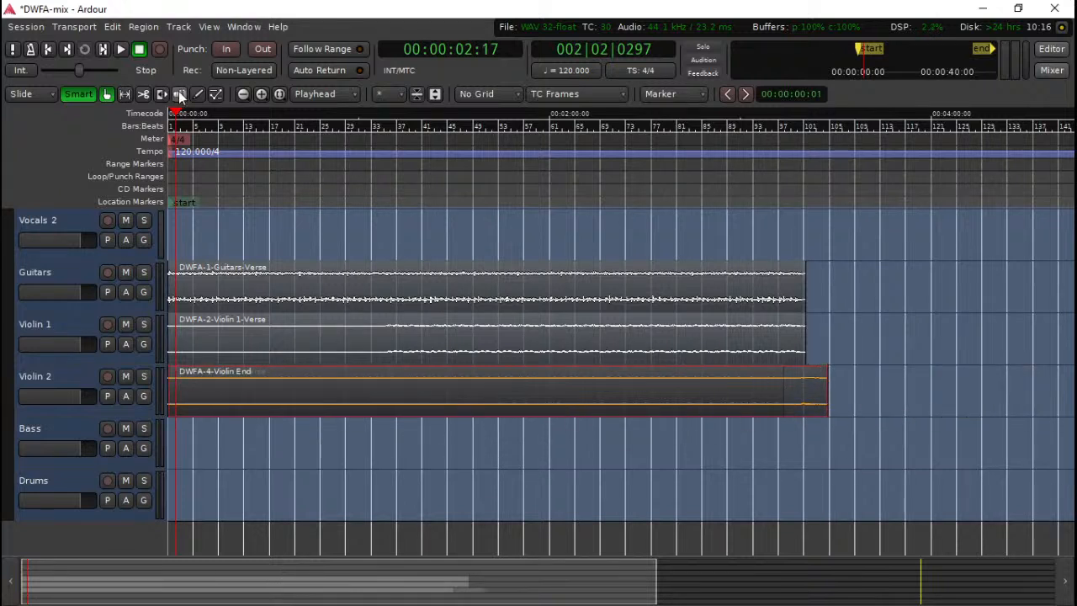
pyautogui.click(144, 93)
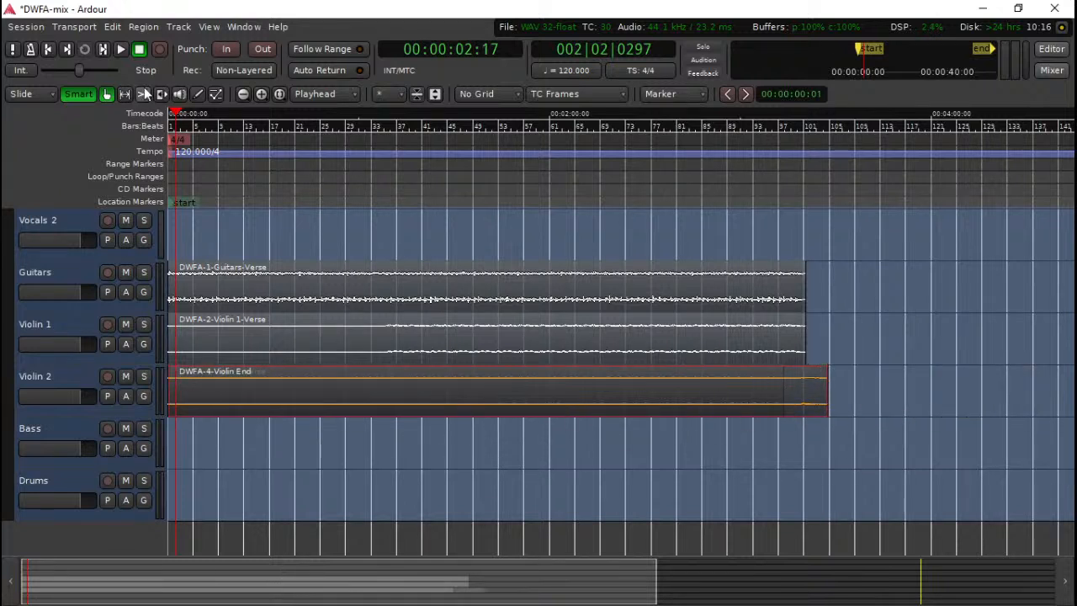
pyautogui.click(795, 396)
pyautogui.press('g')
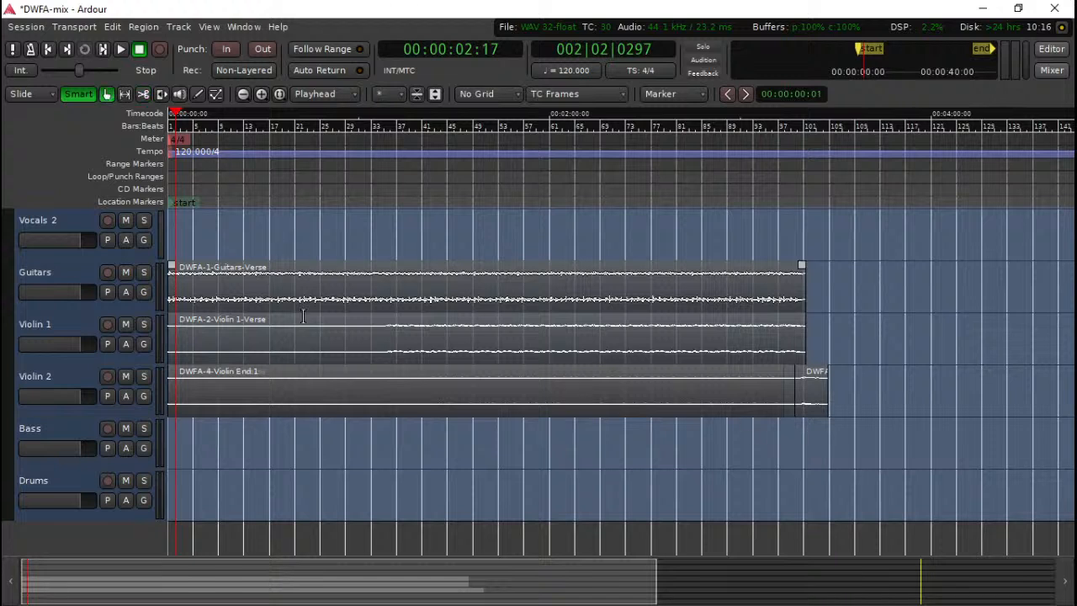
# - Delete the long first part of the split DWFA-4-Violin End region and place the playhead at 00:03:17:00
pyautogui.click(444, 390)
pyautogui.click(786, 384)
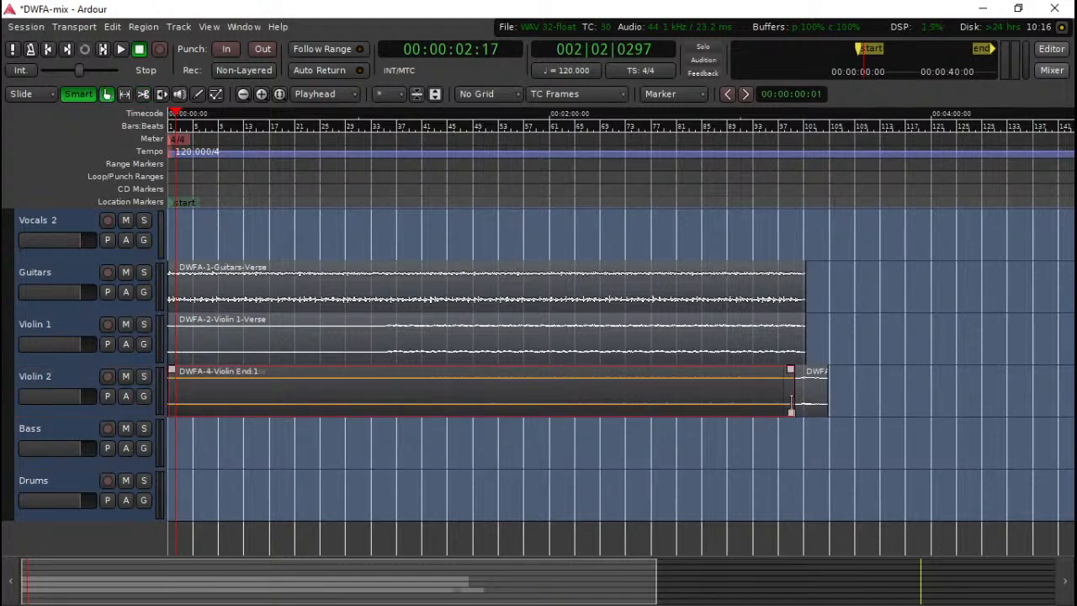
pyautogui.press('Delete')
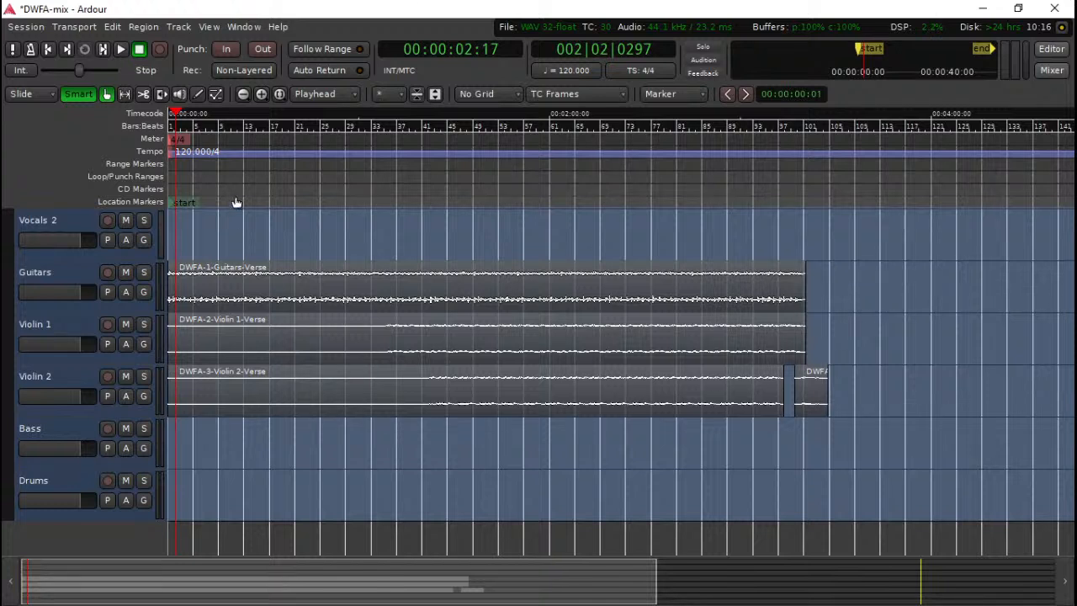
pyautogui.moveTo(192, 147); pyautogui.dragTo(115, 166)
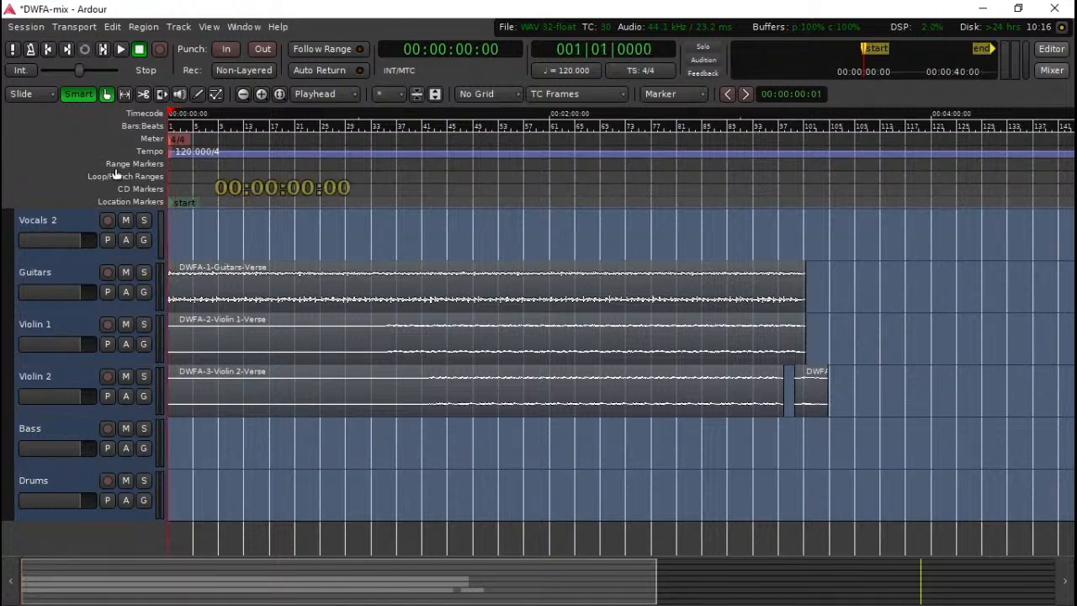
pyautogui.click(792, 186)
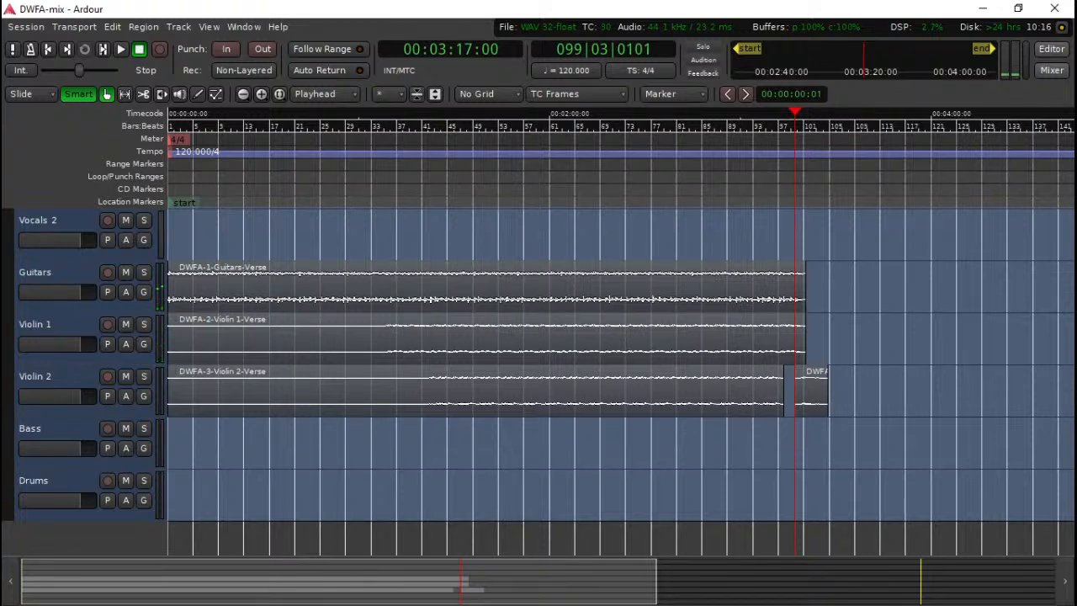
# - Import DWFA-5-Bass.wav from the File Explorer folder onto the Bass track in Ardour and align it to the session start
pyautogui.hotkey('alt', 'Tab')
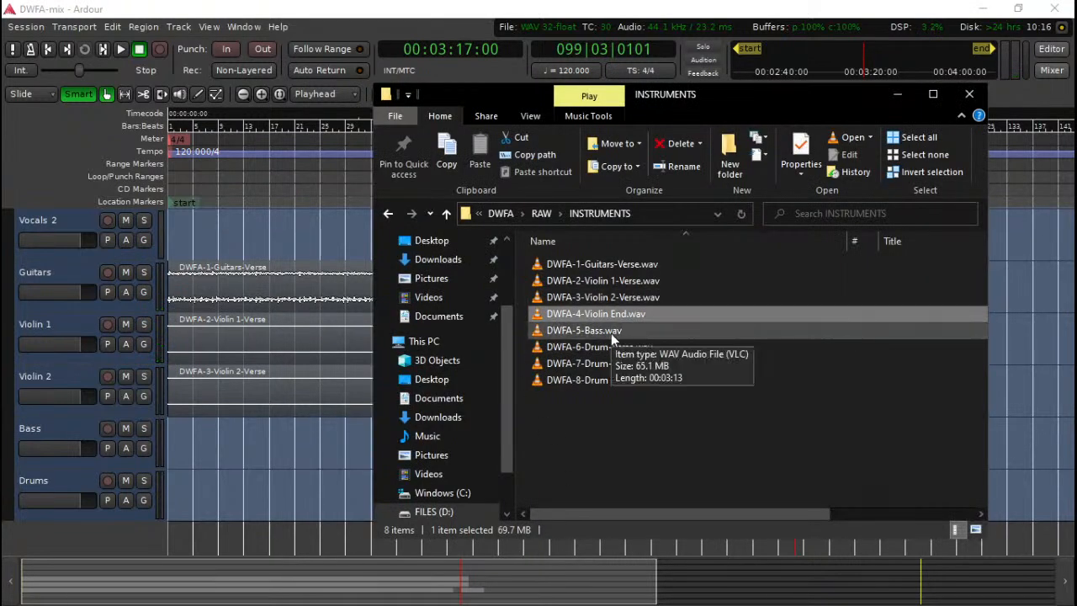
pyautogui.click(568, 333)
pyautogui.moveTo(181, 453)
pyautogui.mouseDown()
pyautogui.moveTo(172, 443)
pyautogui.moveTo(183, 442)
pyautogui.mouseUp()
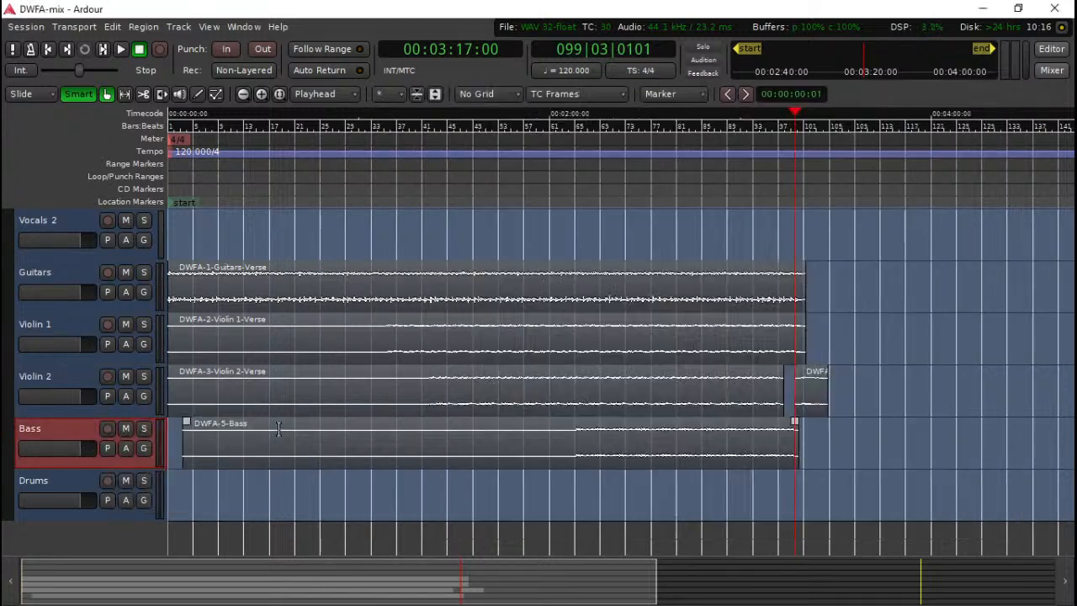
pyautogui.moveTo(314, 442); pyautogui.dragTo(300, 444)
# - Check the three drum files in the folder and duplicate the Drums track 2 times in Ardour, using Copy playlist and inserting the duplicates last
pyautogui.hotkey('alt', 'Tab')
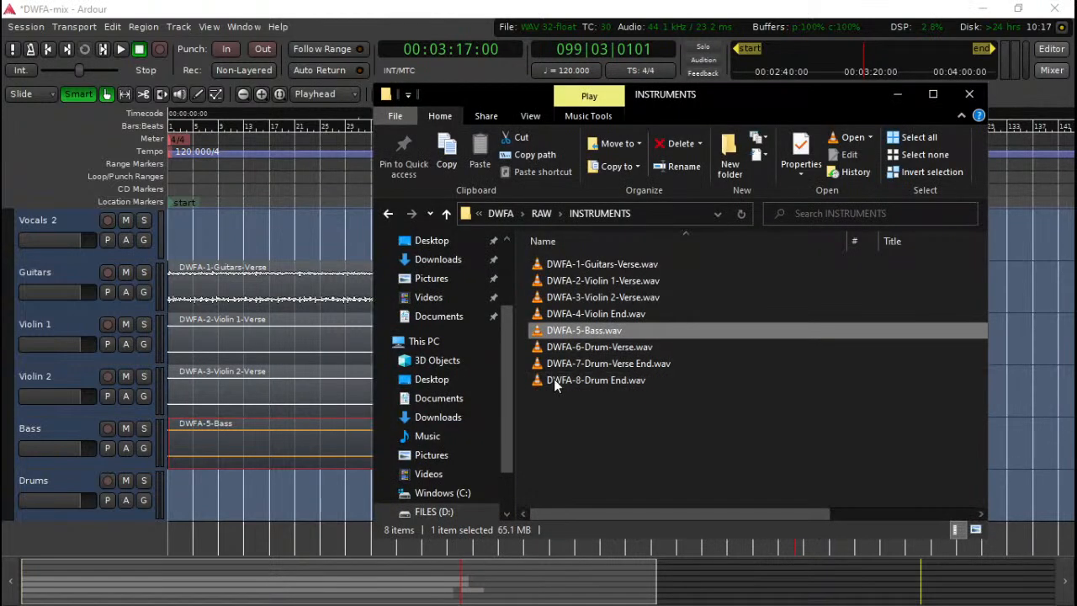
pyautogui.click(596, 381)
pyautogui.click(619, 363)
pyautogui.click(619, 346)
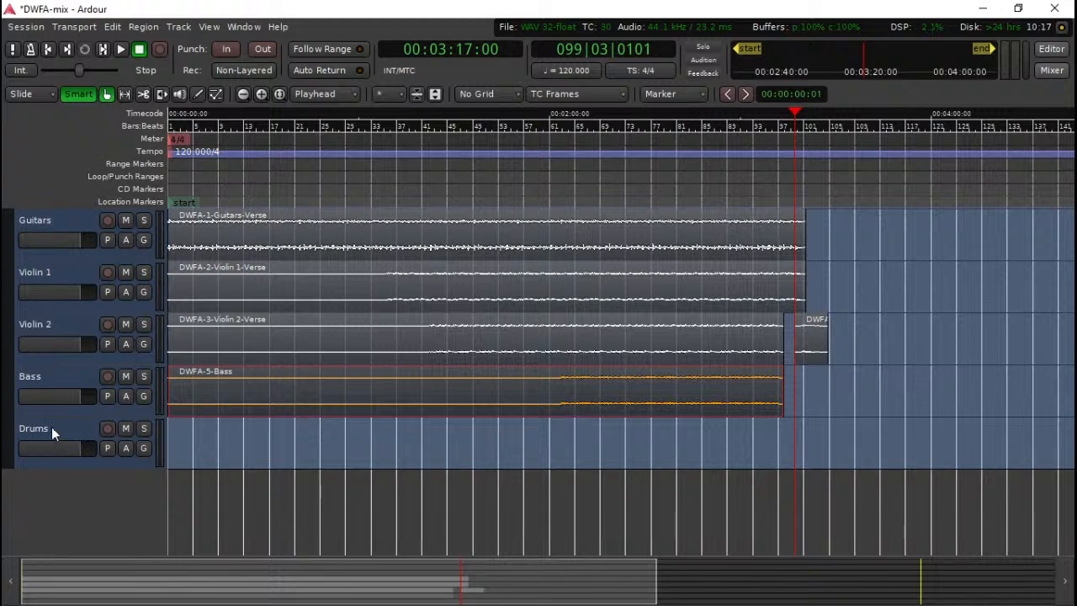
pyautogui.rightClick(52, 429)
pyautogui.click(87, 397)
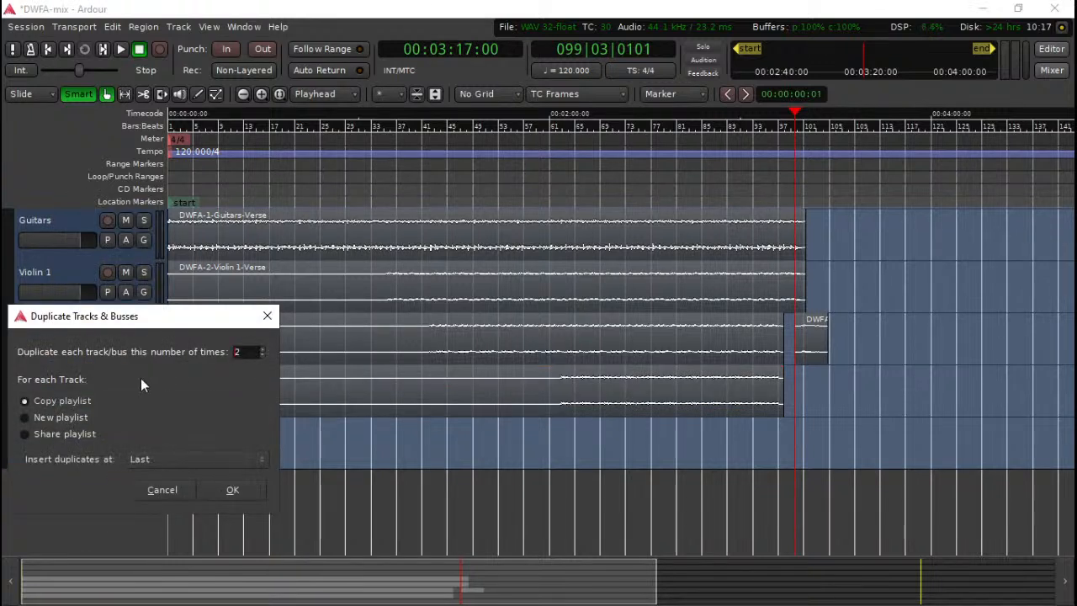
pyautogui.click(249, 489)
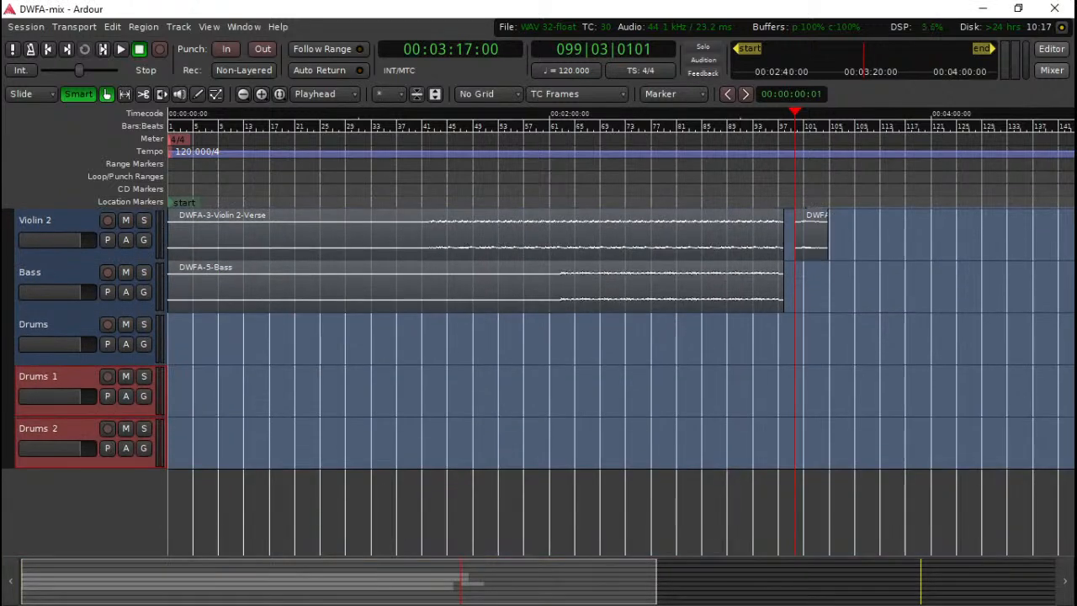
# - Import DWFA-6-Drum-Verse.wav from the File Explorer folder onto the Drums track in Ardour and align it to the session start
pyautogui.hotkey('alt', 'Tab')
pyautogui.moveTo(553, 346); pyautogui.dragTo(207, 333)
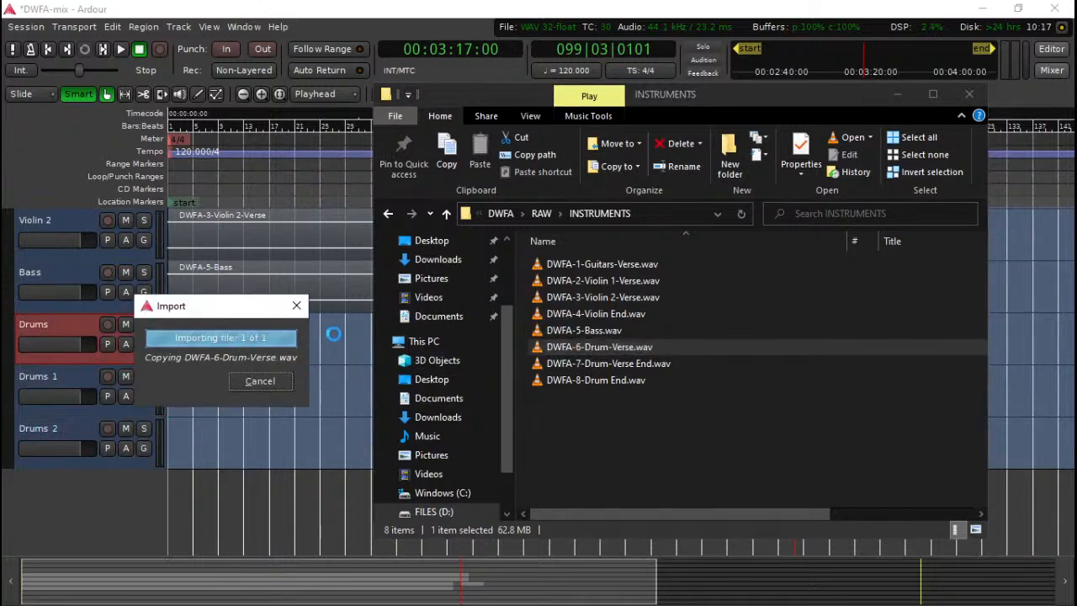
pyautogui.click(334, 335)
pyautogui.moveTo(403, 332); pyautogui.dragTo(298, 343)
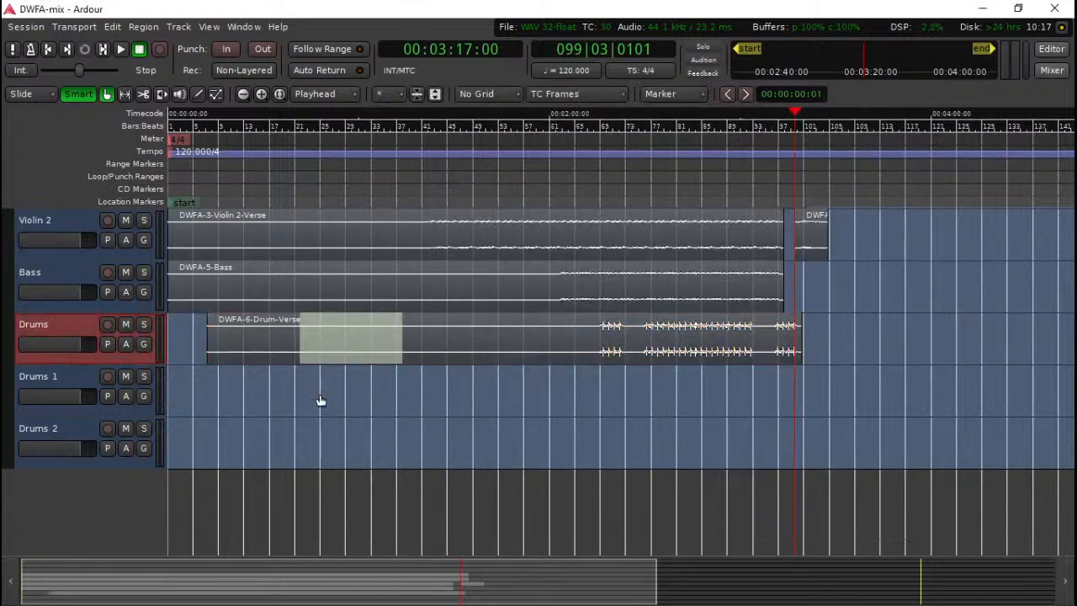
pyautogui.click(320, 396)
pyautogui.moveTo(430, 355); pyautogui.dragTo(392, 355)
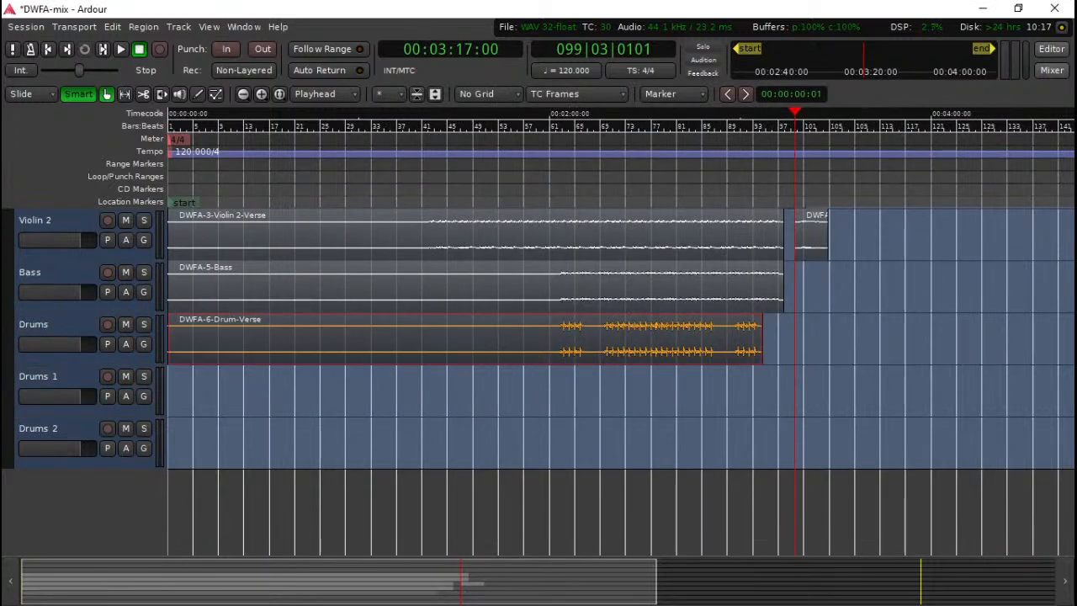
# - Import DWFA-7-Drum-Verse End.wav from the File Explorer folder onto the Drums 1 track in Ardour and align it to the session start
pyautogui.hotkey('alt', 'Tab')
pyautogui.click(647, 367)
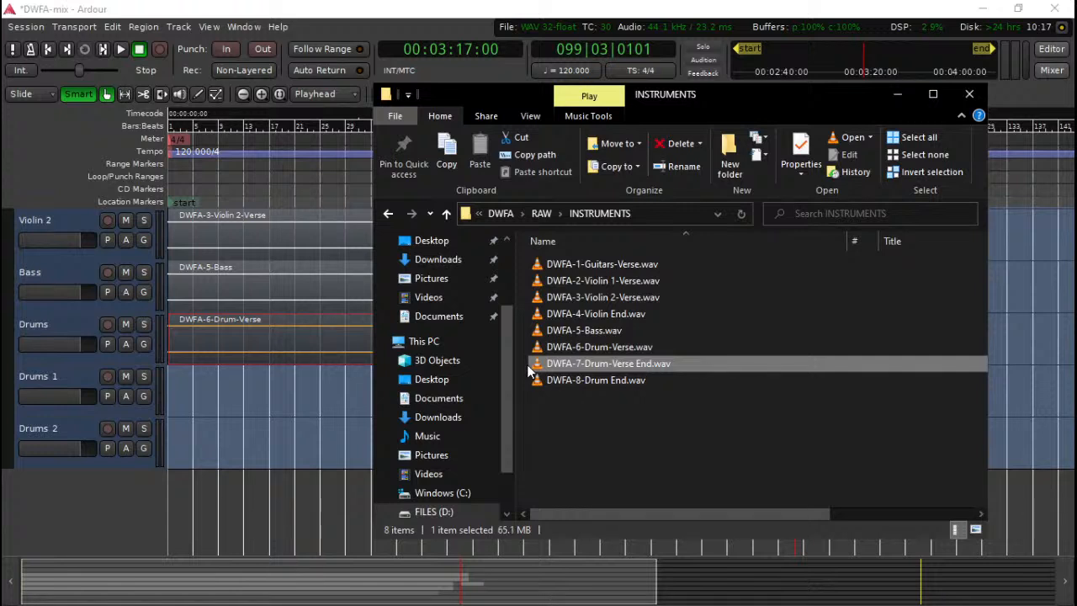
pyautogui.moveTo(527, 364); pyautogui.dragTo(197, 402)
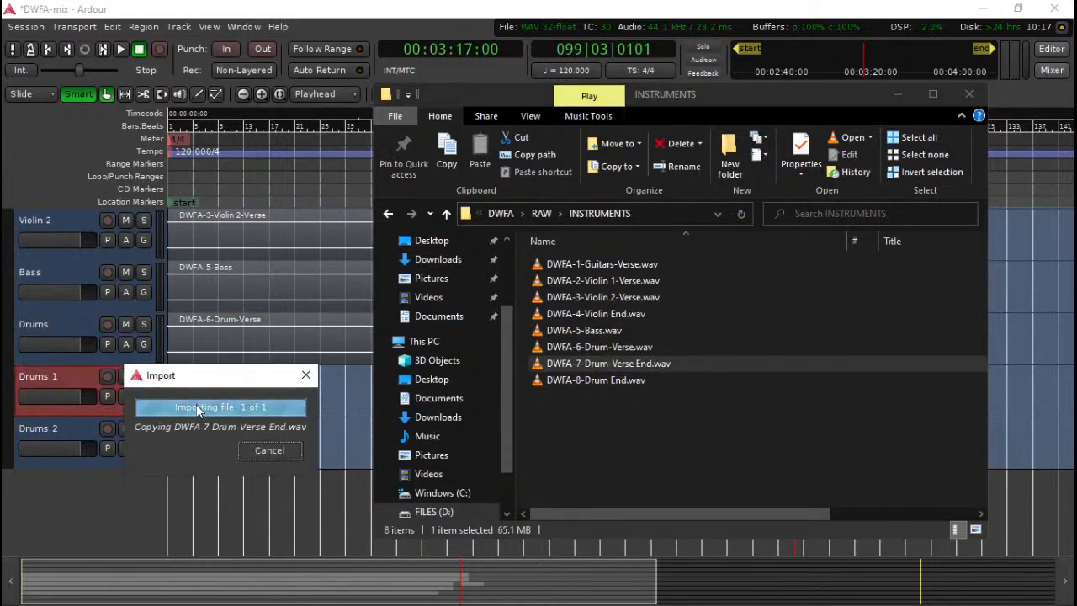
pyautogui.click(268, 395)
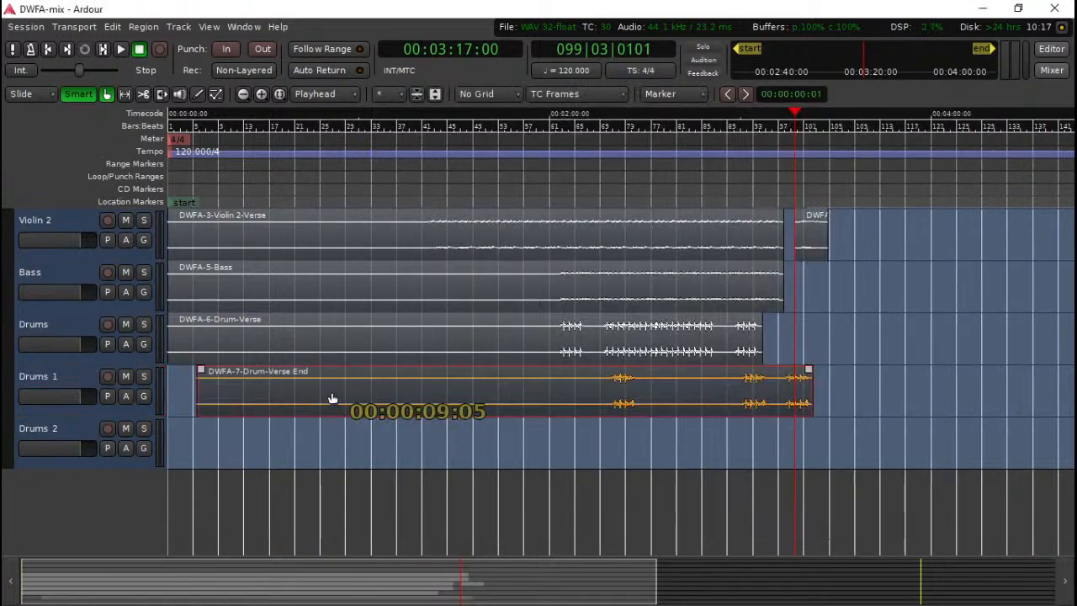
# - Import DWFA-8-Drum End.wav from the File Explorer folder onto the Drums 2 track in Ardour and align it to the session start
pyautogui.hotkey('alt', 'Tab')
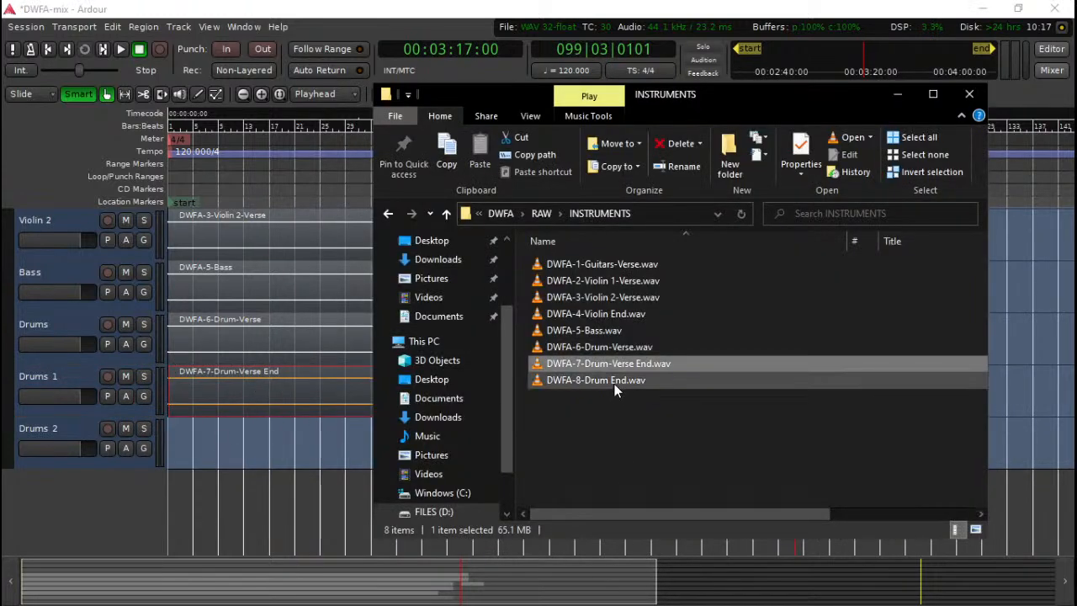
pyautogui.moveTo(614, 382); pyautogui.dragTo(210, 444)
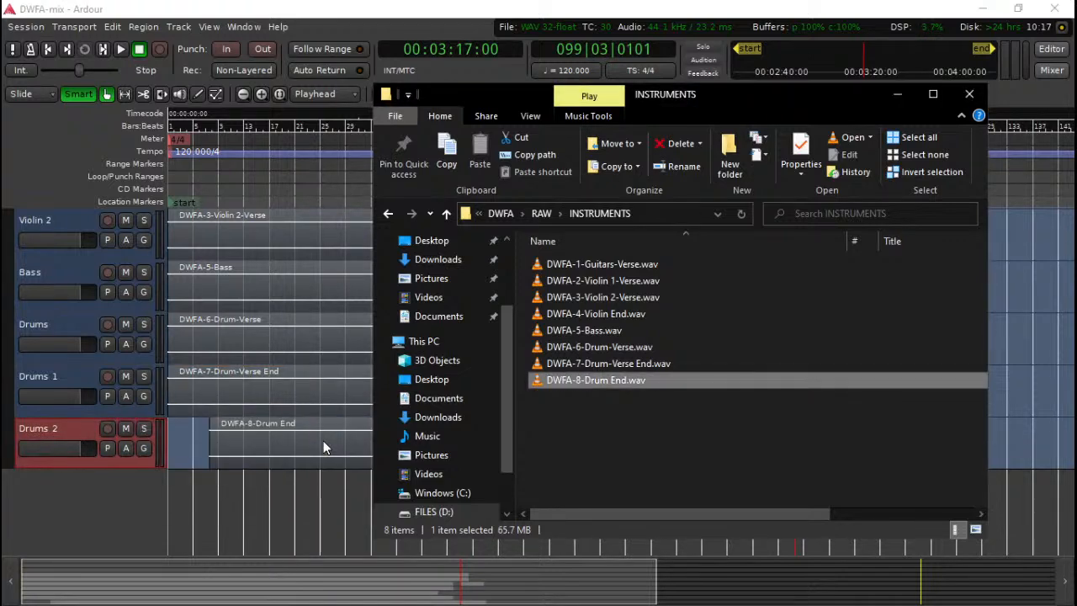
pyautogui.click(323, 442)
pyautogui.moveTo(325, 444); pyautogui.dragTo(248, 455)
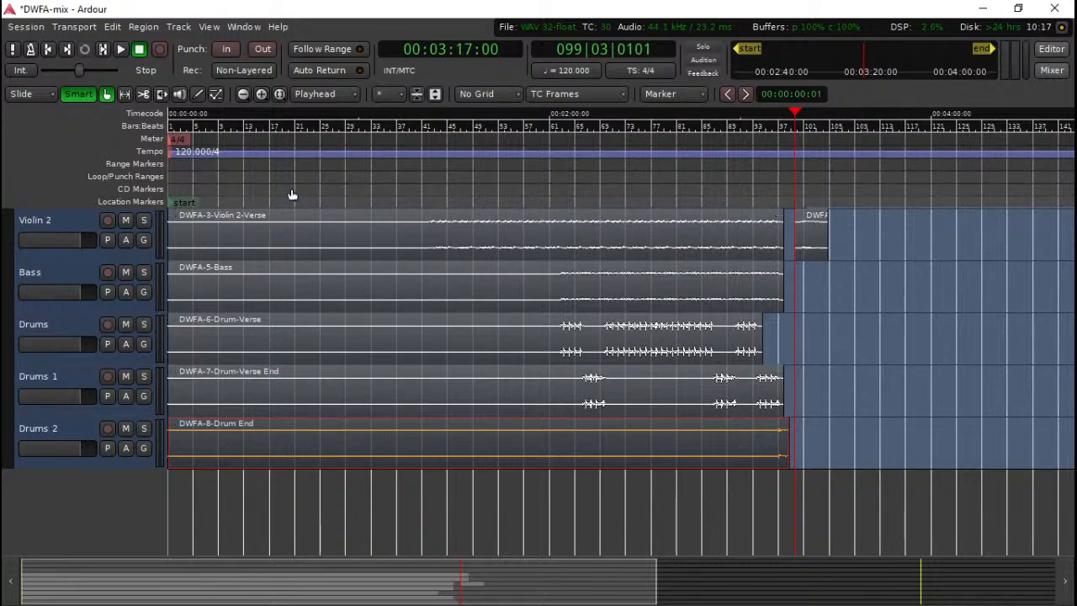
# - Import DWFA-Vocals1.wav from the RAW folder in File Explorer onto the Vocals 1 track in Ardour and align it to the session start
pyautogui.scroll(2, 179, 241)
pyautogui.scroll(3, 226, 274)
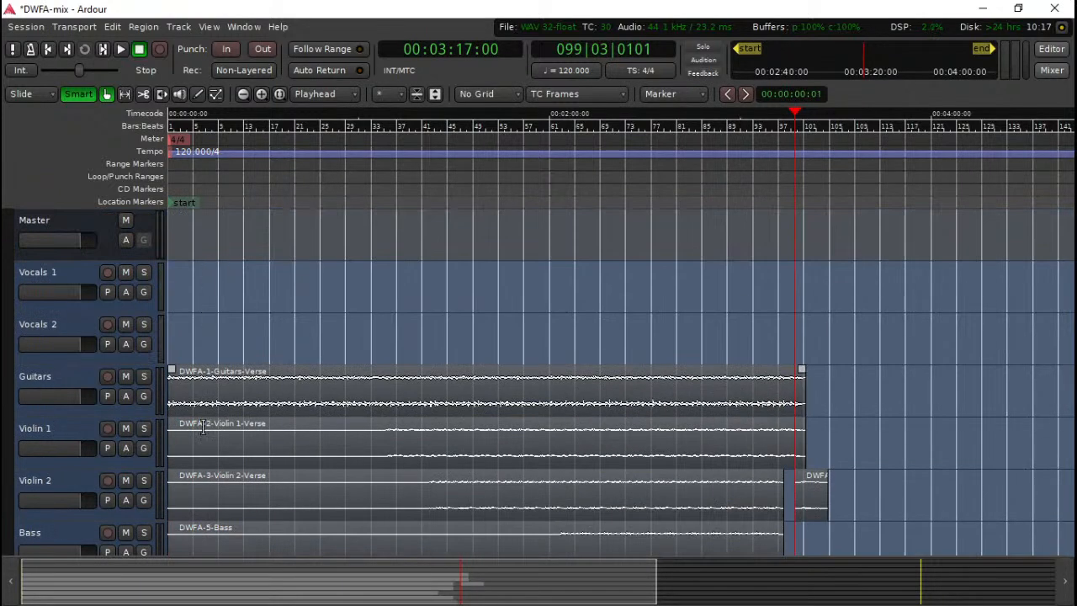
pyautogui.hotkey('alt', 'Tab')
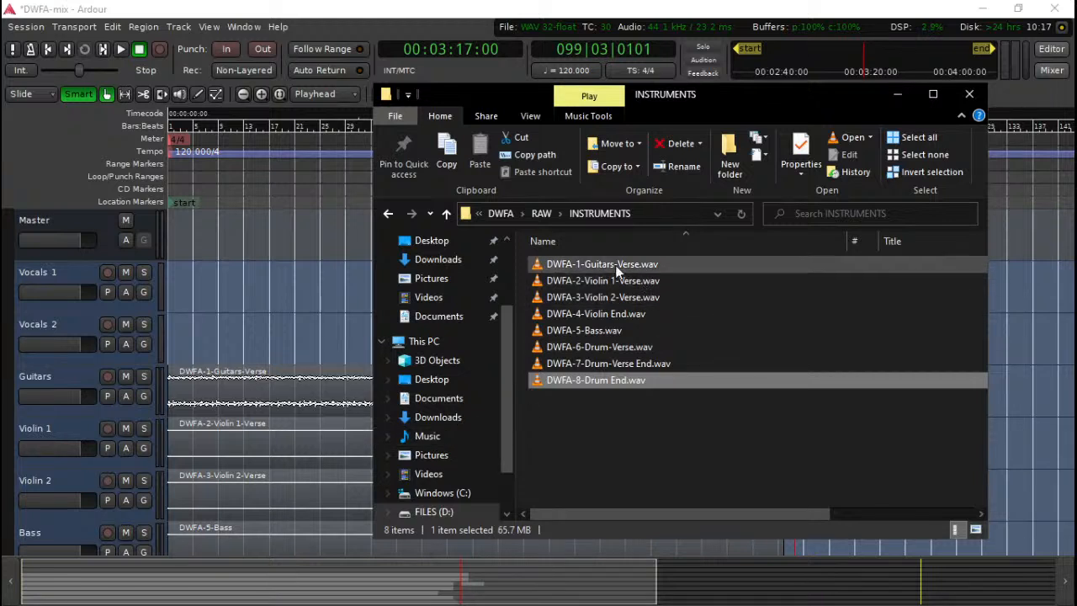
pyautogui.click(541, 213)
pyautogui.moveTo(586, 283); pyautogui.dragTo(217, 280)
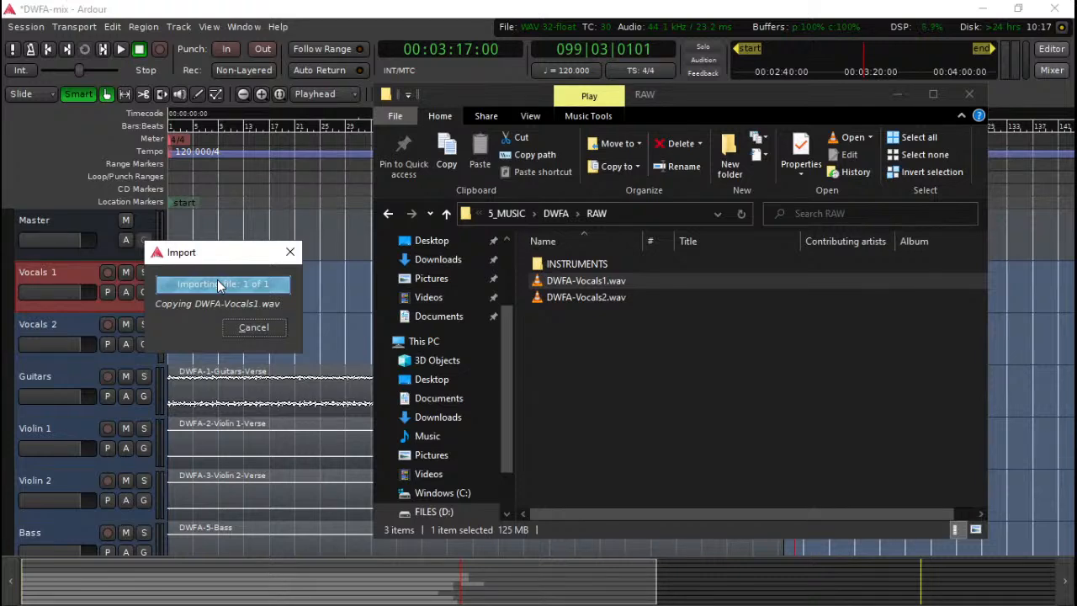
pyautogui.click(325, 296)
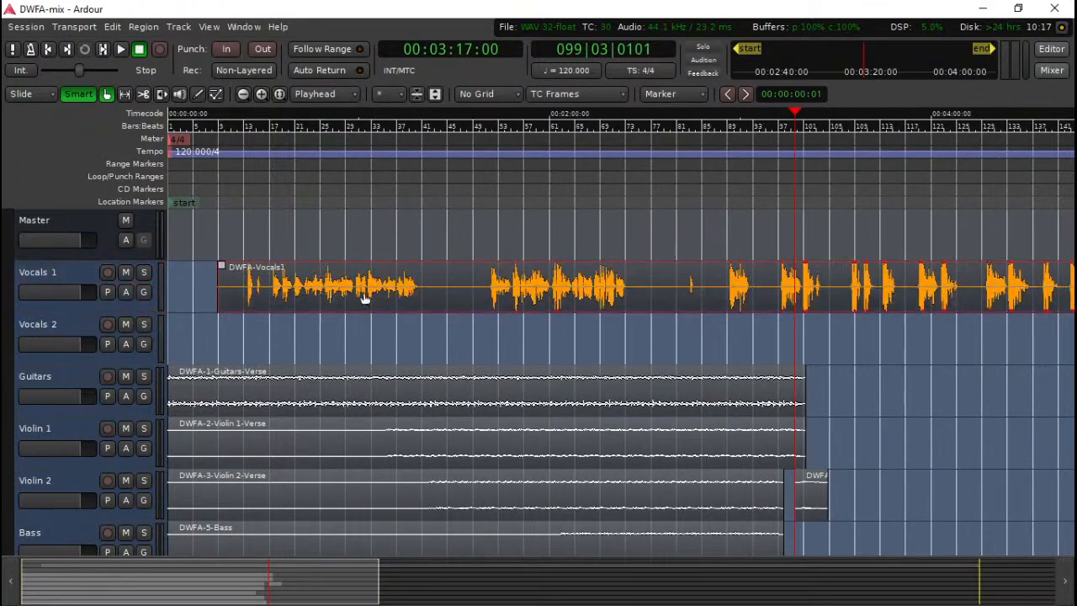
pyautogui.moveTo(311, 308); pyautogui.dragTo(154, 290)
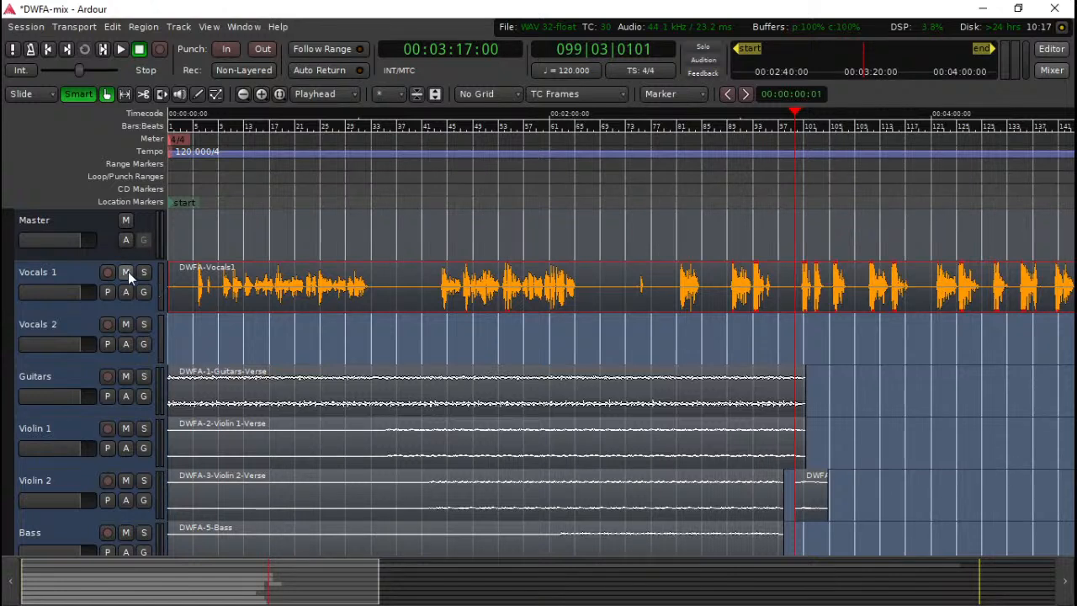
# - Play the session from its start with Vocals 1 muted to find the vocal entry, stopping at about 00:00:13:23, and unmute the track
pyautogui.press('space')
pyautogui.moveTo(221, 175); pyautogui.dragTo(128, 175)
pyautogui.press('space')
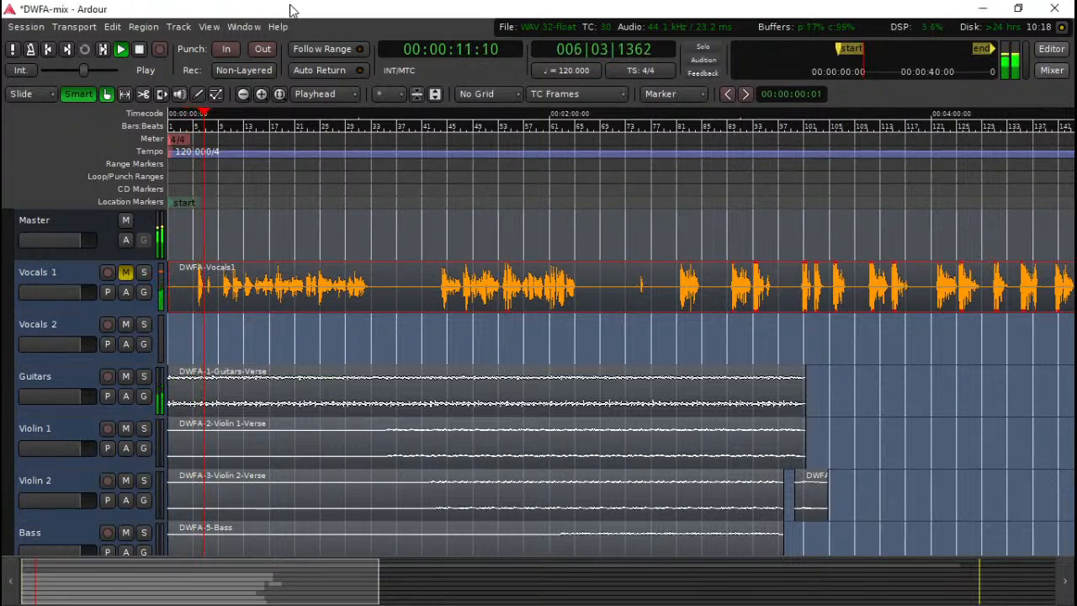
pyautogui.press('=')
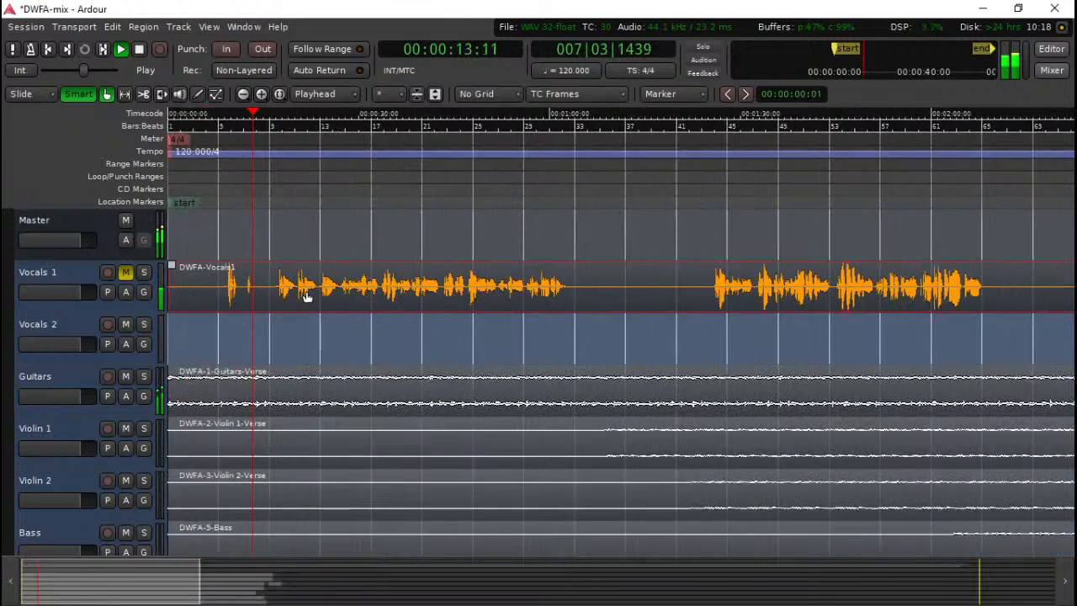
pyautogui.press('space')
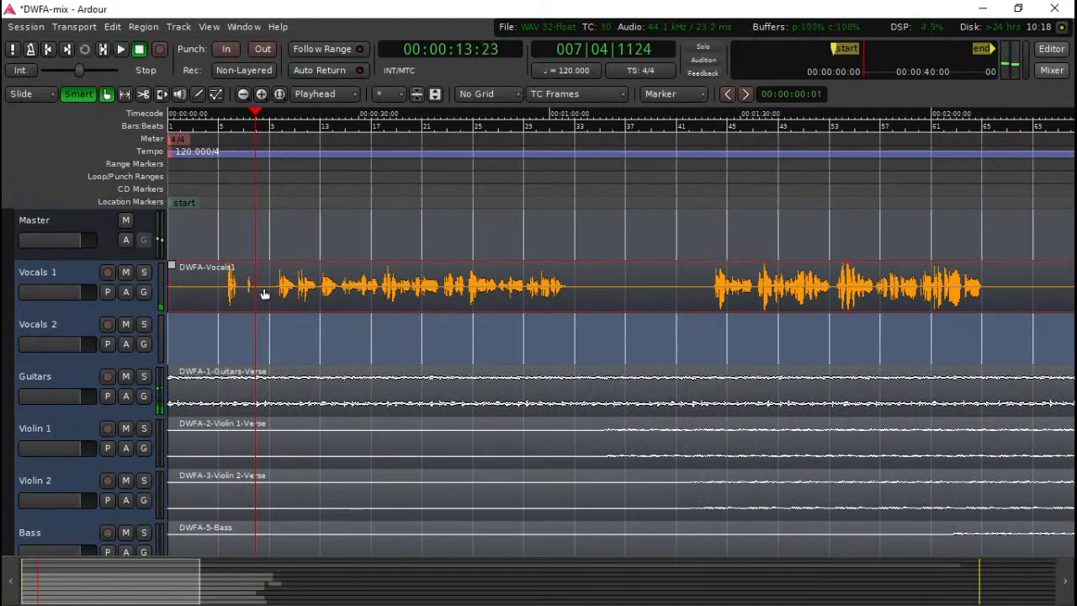
# - Trim the stray opening sounds off the DWFA-Vocals1 region, place its start at about 12.5 seconds, and play it briefly
pyautogui.moveTo(267, 296); pyautogui.dragTo(325, 298)
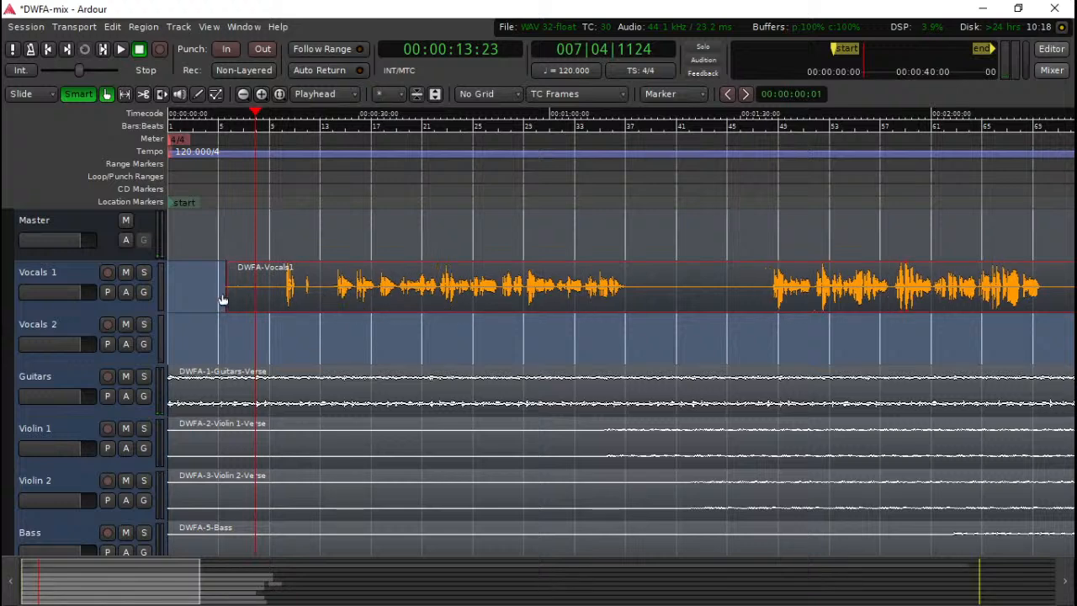
pyautogui.moveTo(237, 294); pyautogui.dragTo(276, 294)
pyautogui.press('space')
pyautogui.press('=')
pyautogui.press('=')
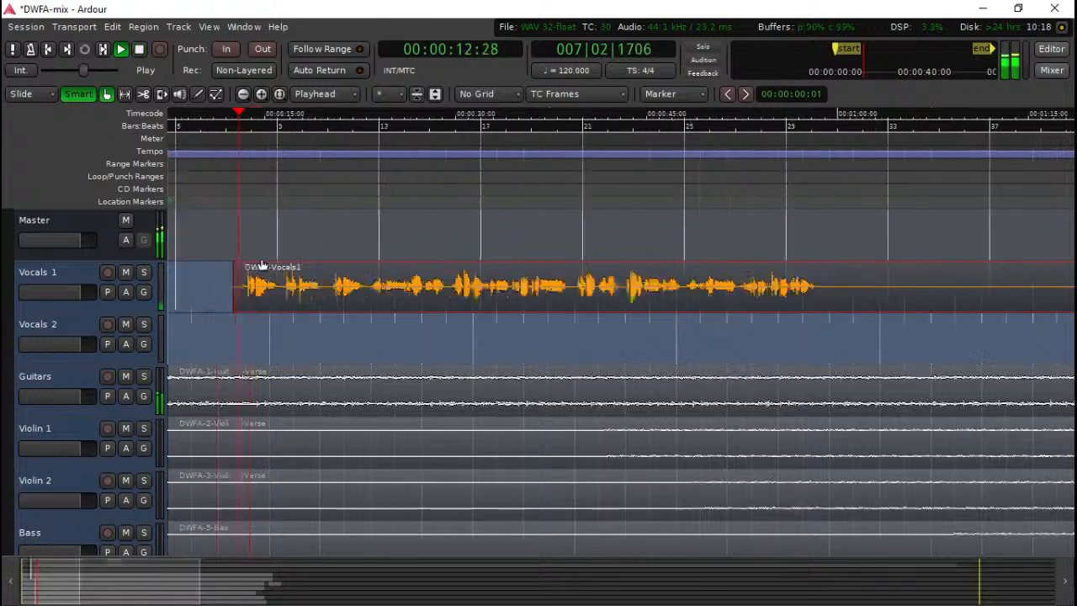
pyautogui.press('space')
# - Shift the DWFA-Vocals1 region later to start at about 13.5 seconds and check the vocal entry by playing from just before it
pyautogui.moveTo(497, 300); pyautogui.dragTo(528, 298)
pyautogui.click(447, 200)
pyautogui.press('space')
pyautogui.click(447, 192)
pyautogui.press('space')
pyautogui.press('space')
pyautogui.click(452, 186)
pyautogui.press('space')
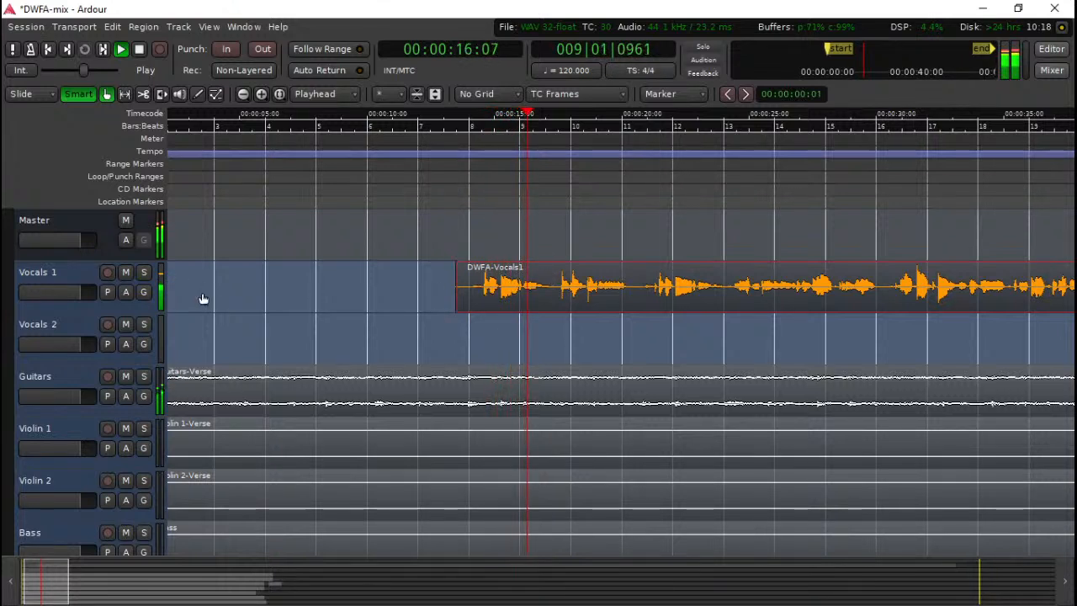
pyautogui.press('space')
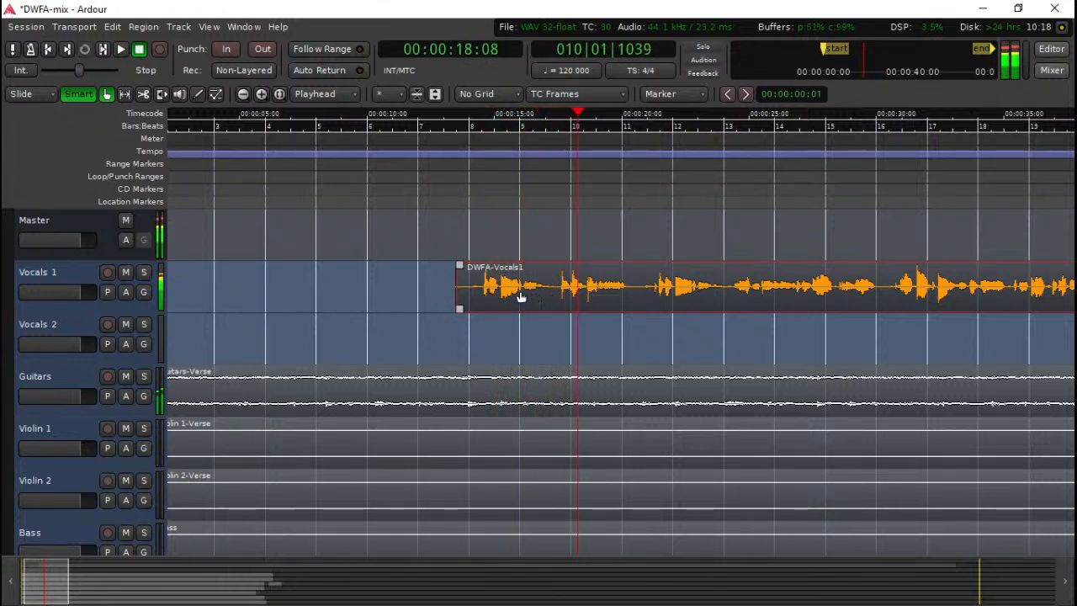
# - Nudge the DWFA-Vocals1 region slightly earlier and replay the vocal entry from just before the region start
pyautogui.moveTo(520, 295); pyautogui.dragTo(483, 294)
pyautogui.click(460, 168)
pyautogui.press('space')
pyautogui.press('space')
pyautogui.click(464, 155)
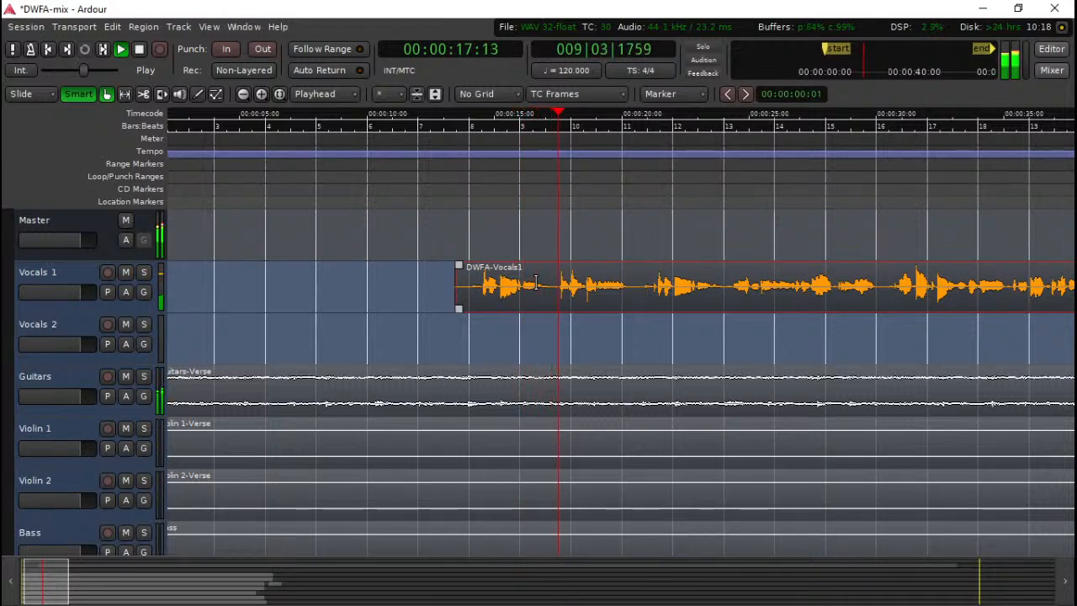
# - Listen through the first vocal passage on Vocals 1 to check its timing against the guitars
pyautogui.hscroll(3, 604, 304)
pyautogui.scroll(-3, 599, 301)
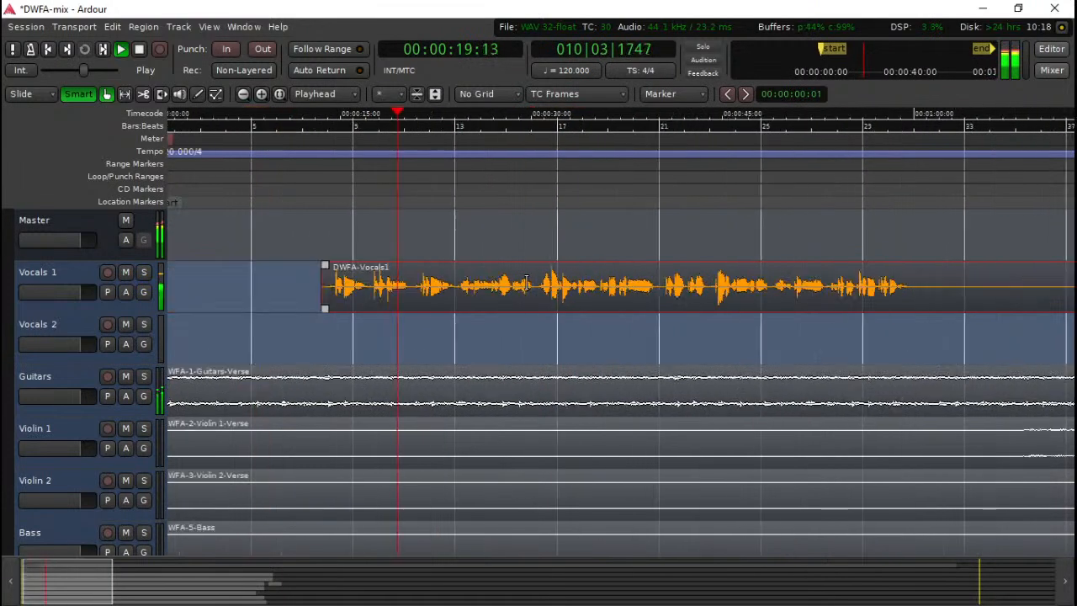
pyautogui.hscroll(-1, 481, 283)
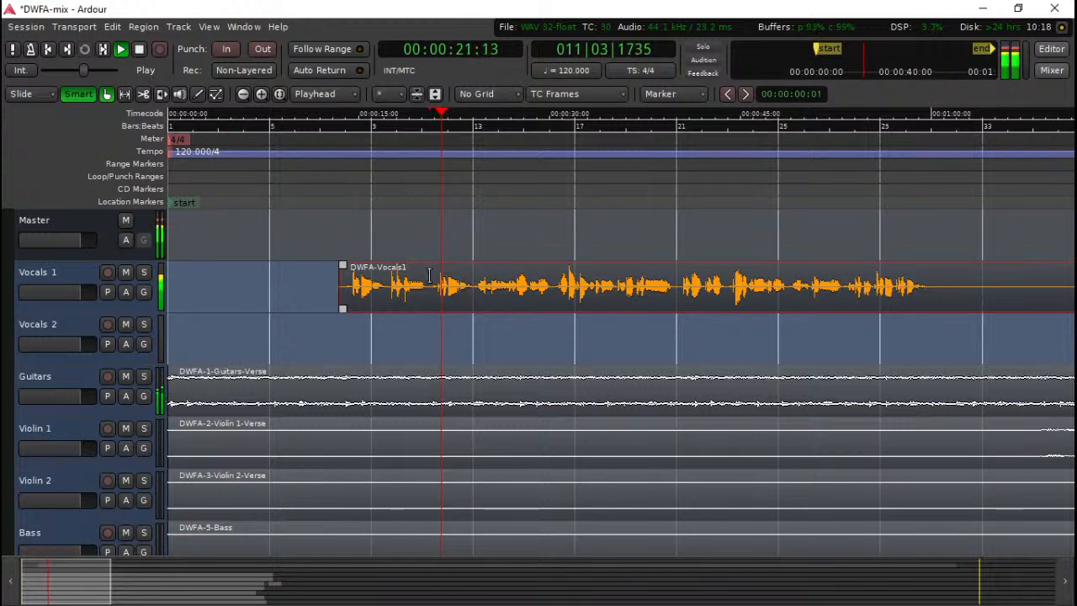
pyautogui.hscroll(2, 429, 275)
pyautogui.hscroll(-2, 429, 275)
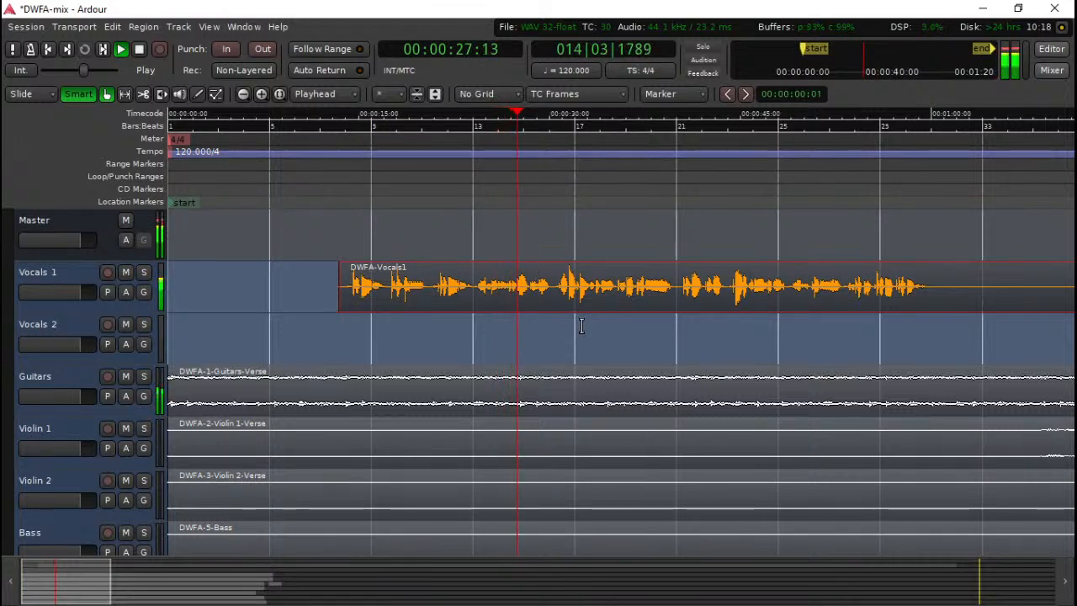
pyautogui.hscroll(3, 578, 320)
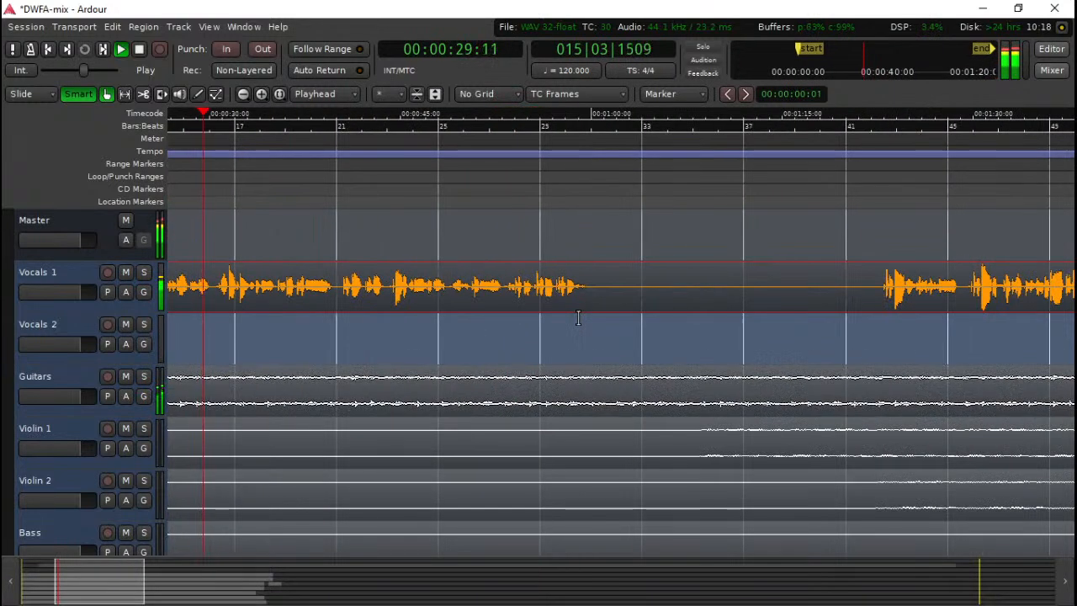
pyautogui.scroll(-1, 520, 303)
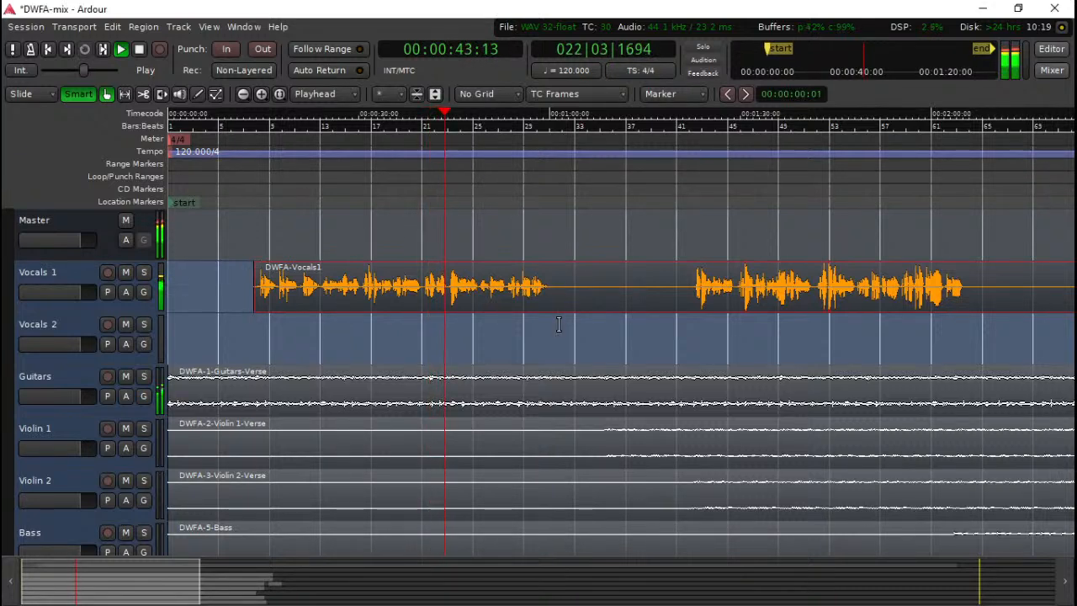
pyautogui.press('-')
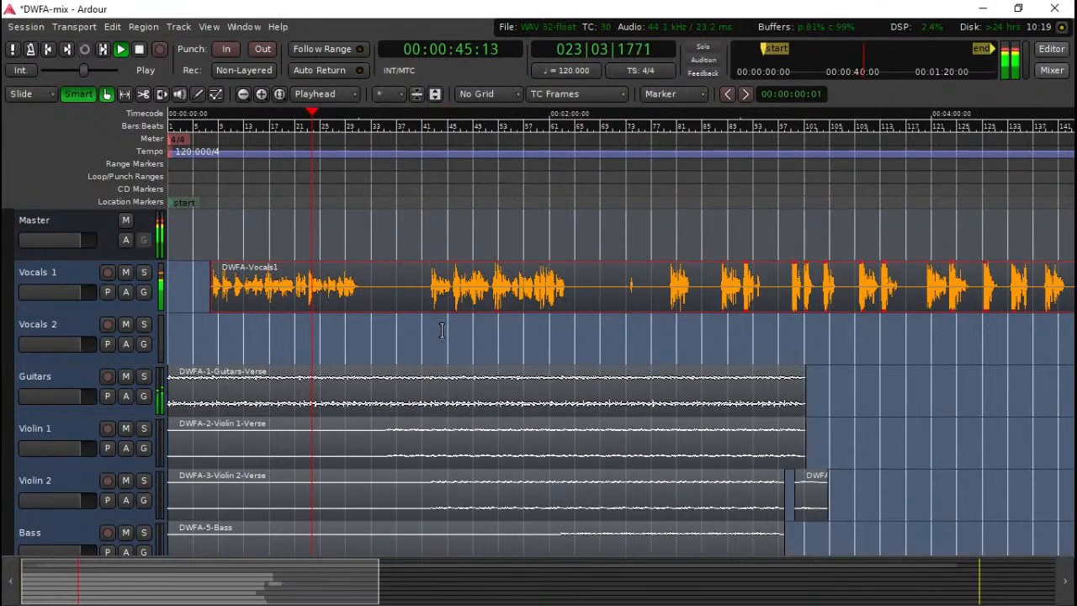
pyautogui.scroll(-1, 440, 330)
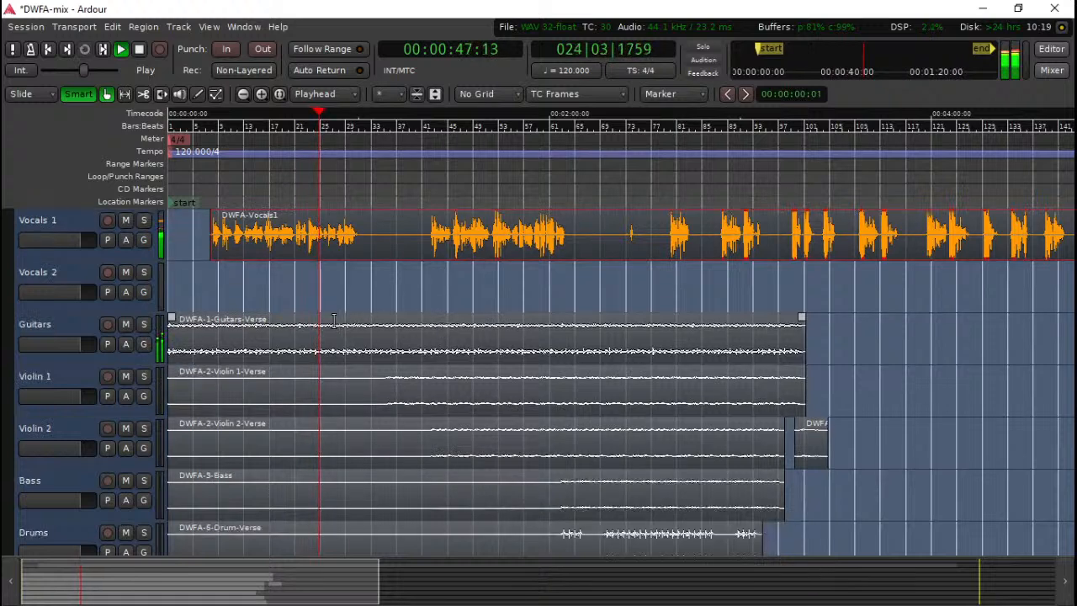
pyautogui.press('=')
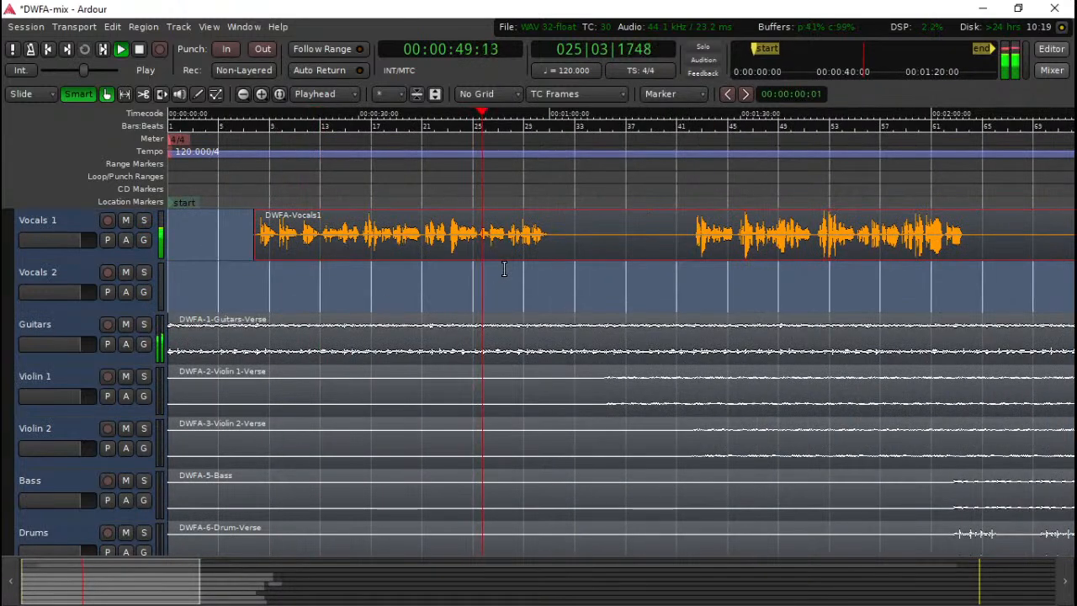
pyautogui.scroll(1, 504, 269)
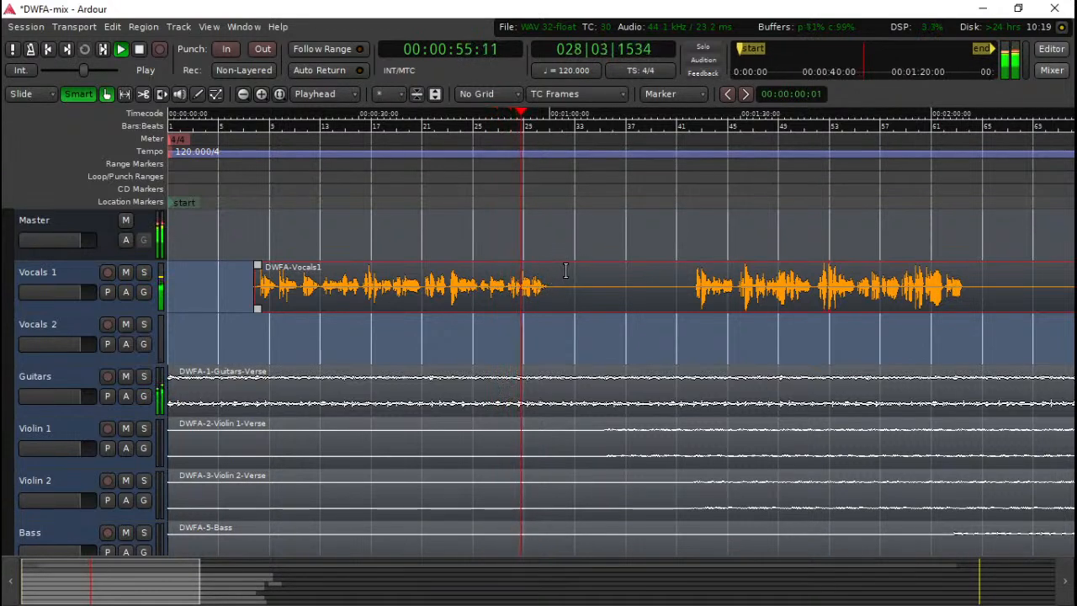
pyautogui.press('-')
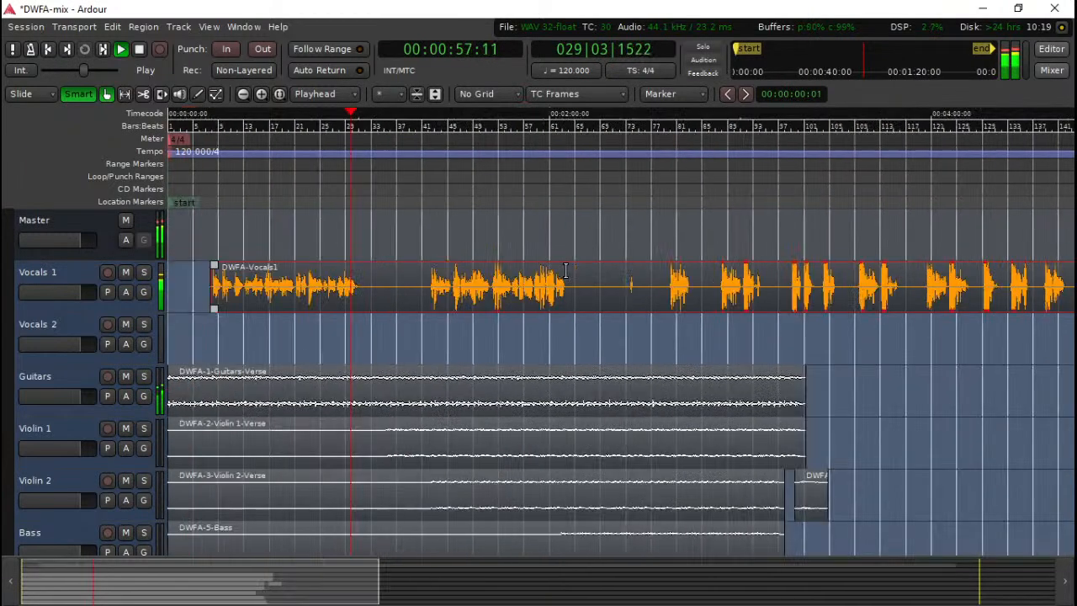
pyautogui.press('=')
pyautogui.press('=')
pyautogui.press('=')
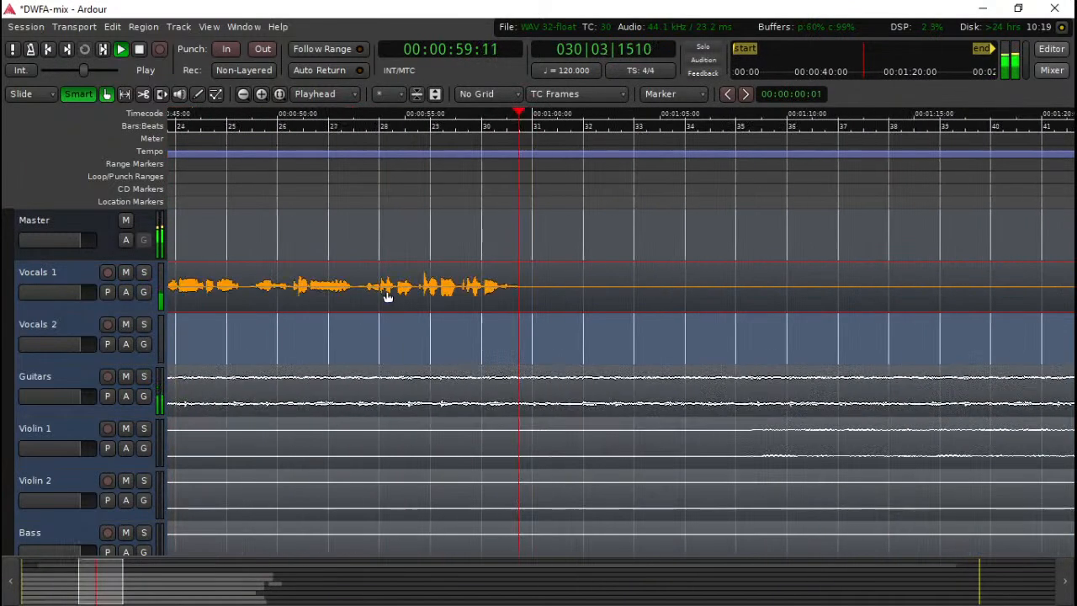
# - Stop playback at about 00:01:00:05, after the first vocal passage, and mute the Vocals 1 track
pyautogui.press('space')
pyautogui.press('-')
pyautogui.press('-')
pyautogui.press('-')
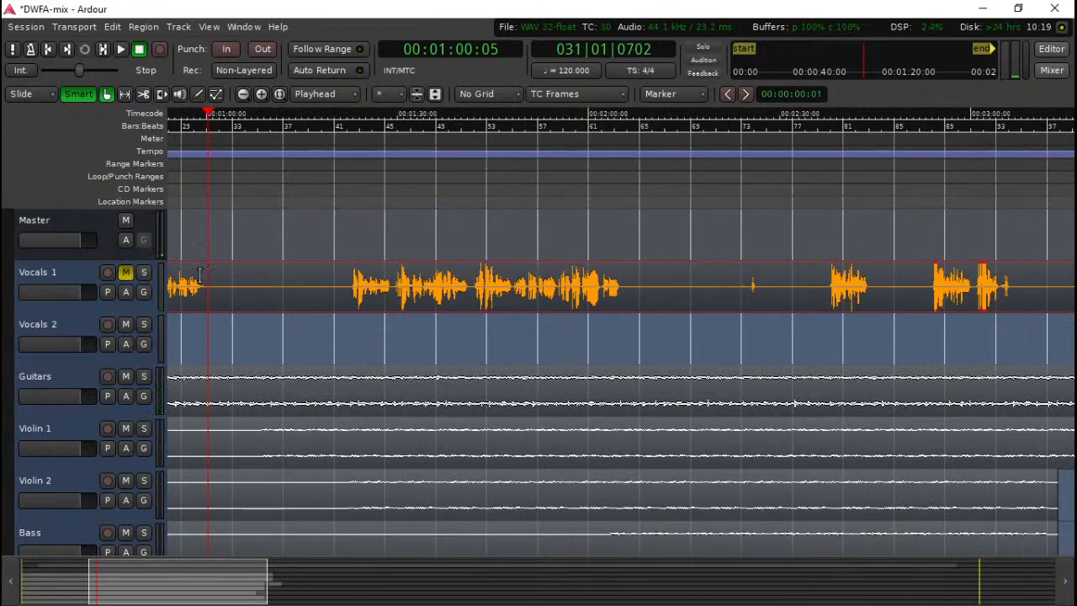
pyautogui.hscroll(-5, 200, 273)
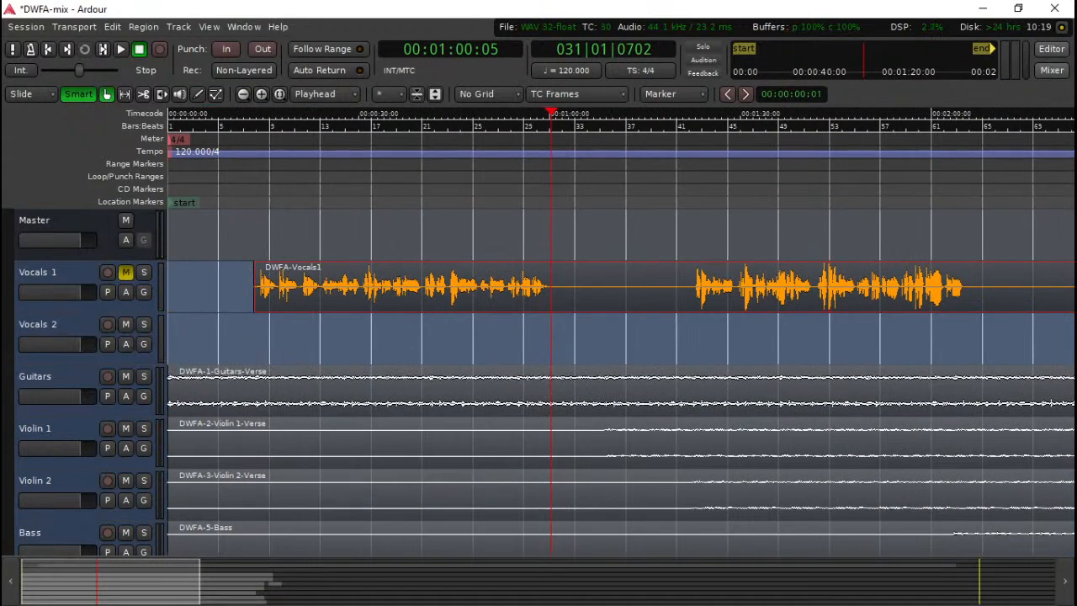
# - Import DWFA-Vocals2.wav from File Explorer onto the Vocals 2 track in Ardour and trim its start to just before bar 17
pyautogui.hotkey('alt', 'Tab')
pyautogui.moveTo(552, 297); pyautogui.dragTo(255, 354)
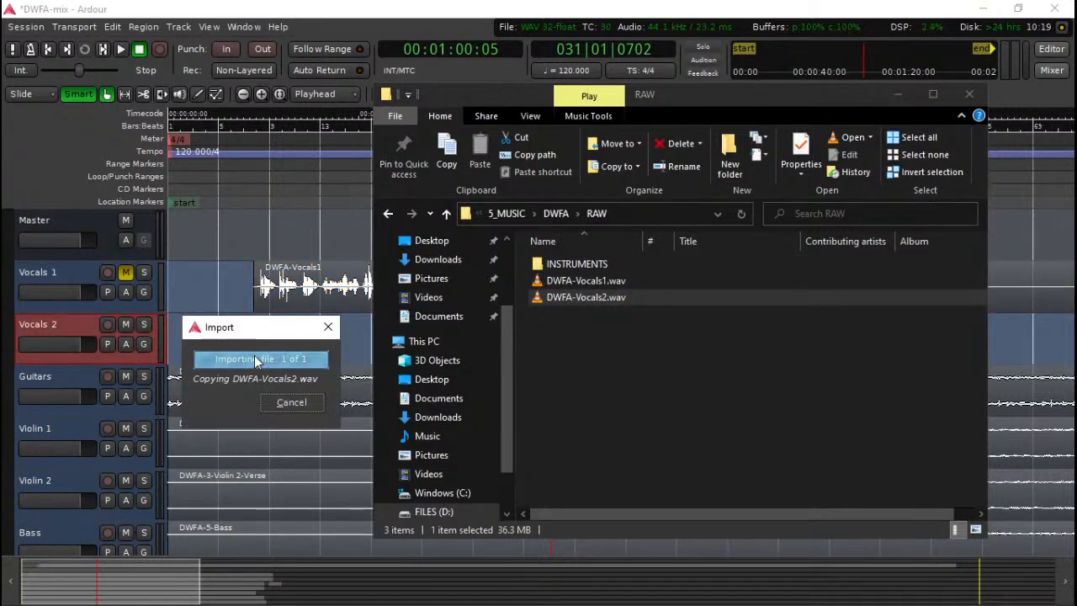
pyautogui.click(349, 10)
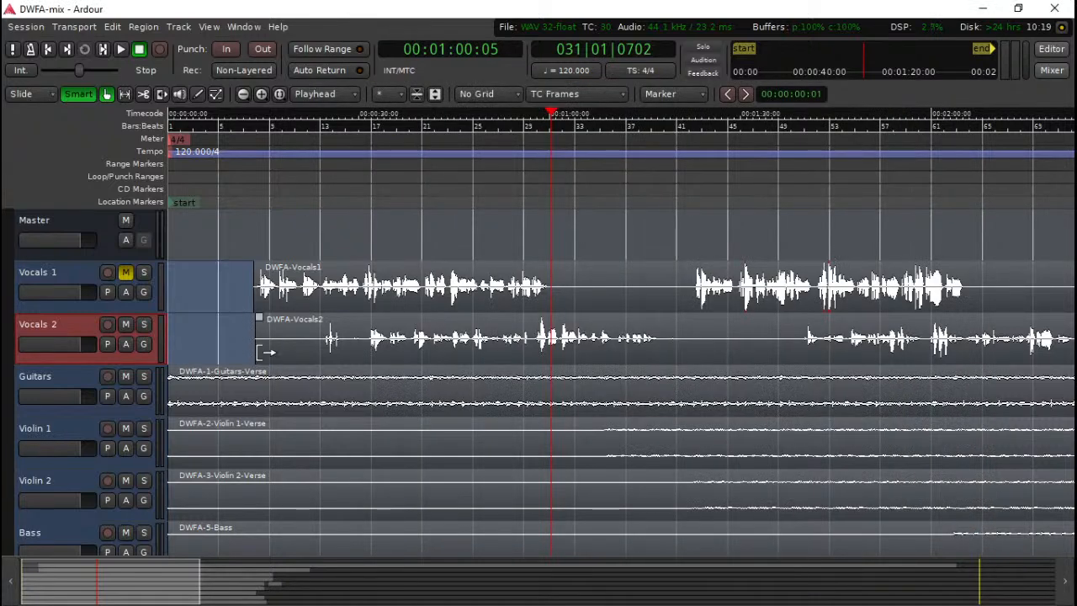
pyautogui.moveTo(261, 352); pyautogui.dragTo(375, 348)
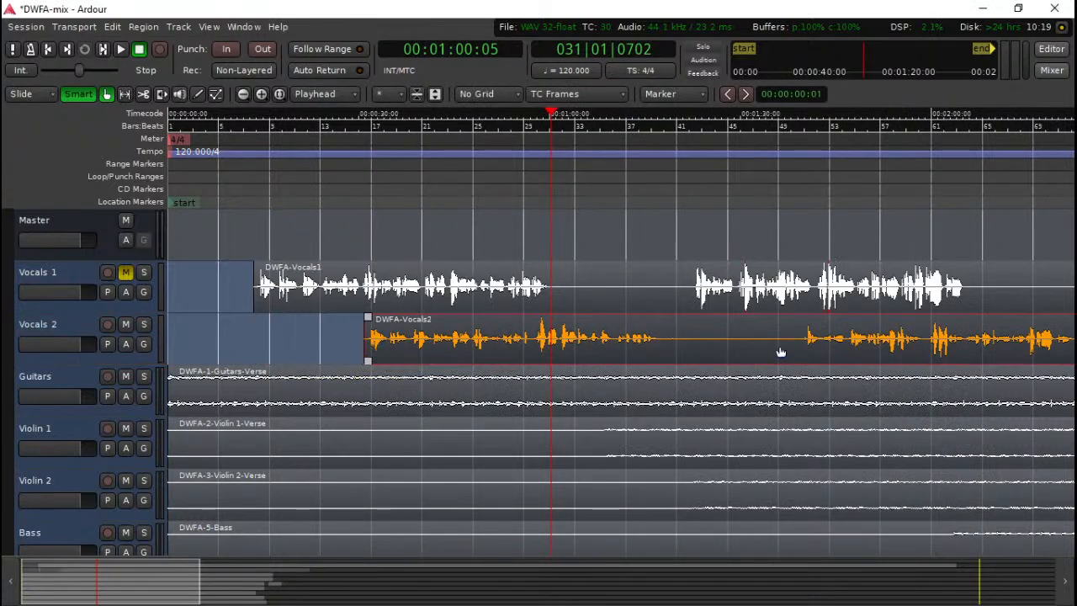
# - Align the start of the DWFA-Vocals2 region with the start of DWFA-Vocals1 and play from just before bar 8
pyautogui.moveTo(781, 351); pyautogui.dragTo(668, 350)
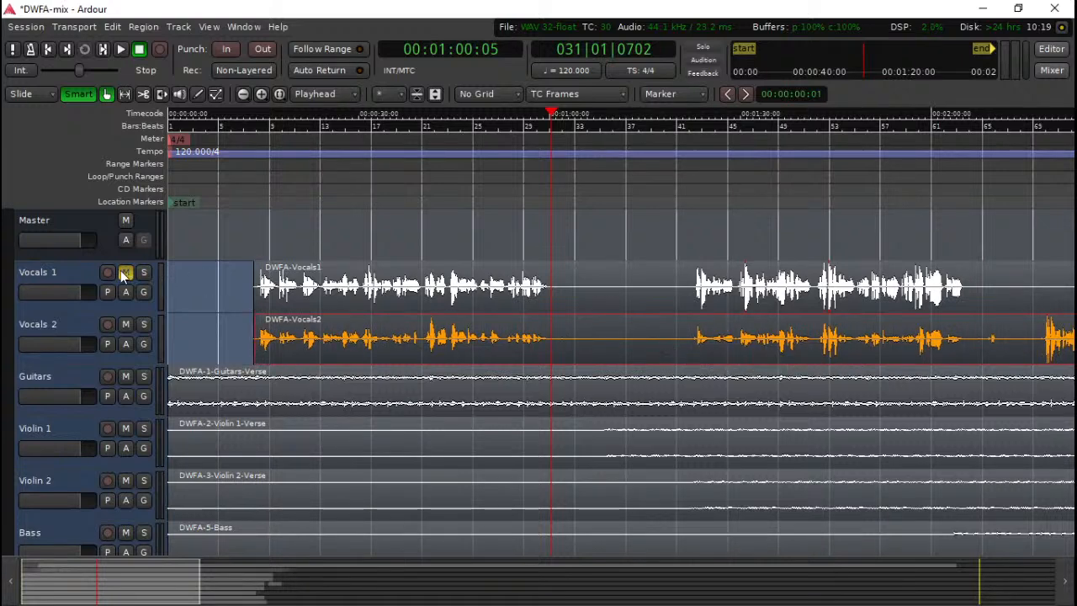
pyautogui.click(256, 140)
pyautogui.press('space')
pyautogui.scroll(2, 365, 300)
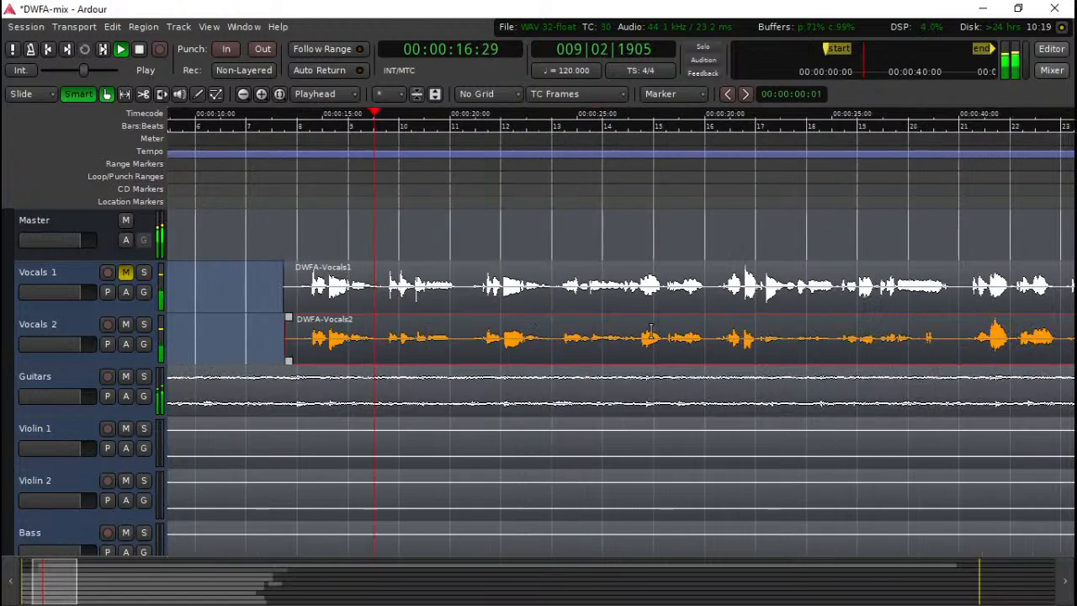
# - Listen through the first vocal passage on Vocals 2 and compare its waveform with Vocals 1 along the timeline
pyautogui.hscroll(3, 650, 328)
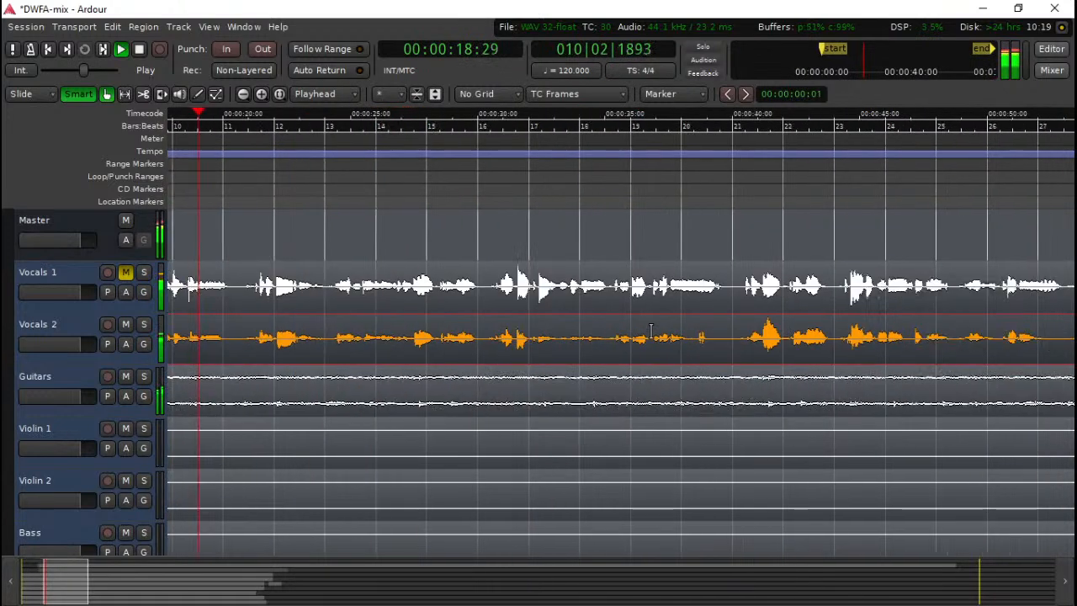
pyautogui.hscroll(3, 647, 327)
pyautogui.hscroll(-4, 640, 325)
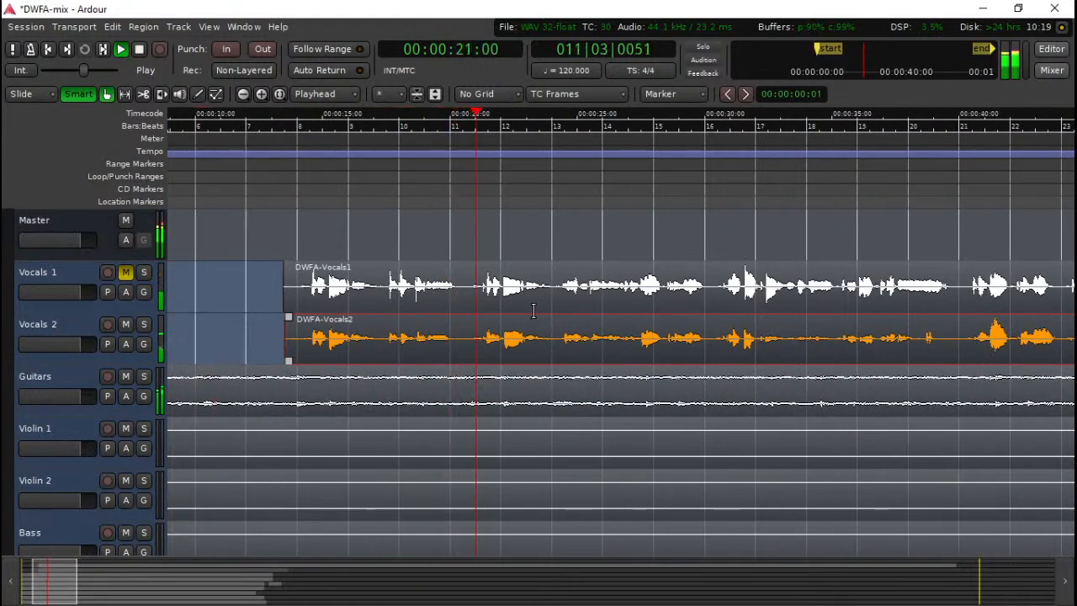
pyautogui.hscroll(2, 533, 311)
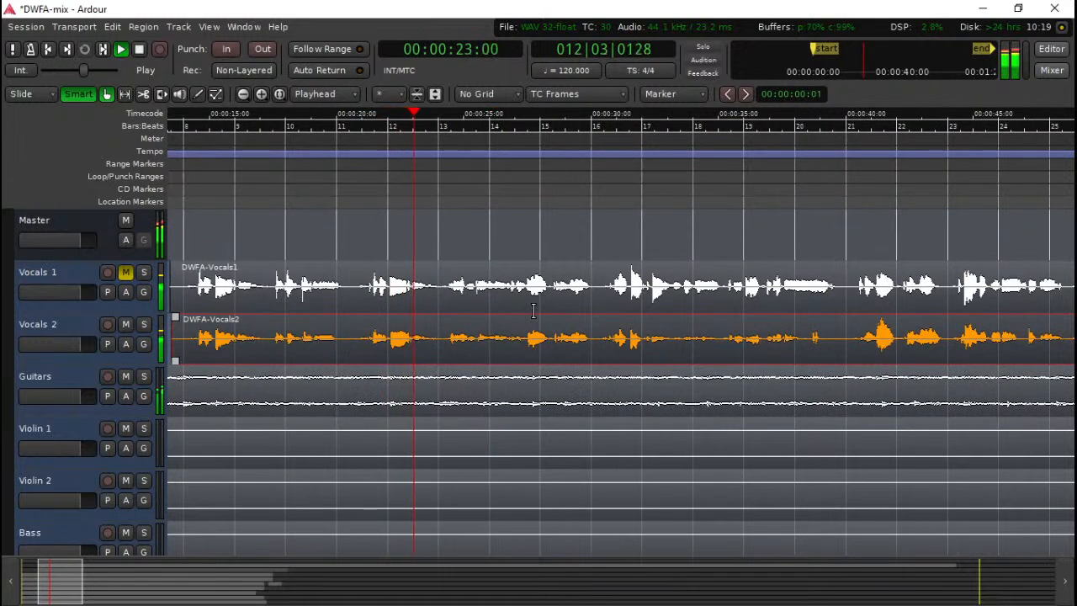
pyautogui.hscroll(2, 533, 312)
pyautogui.press('-')
pyautogui.press('-')
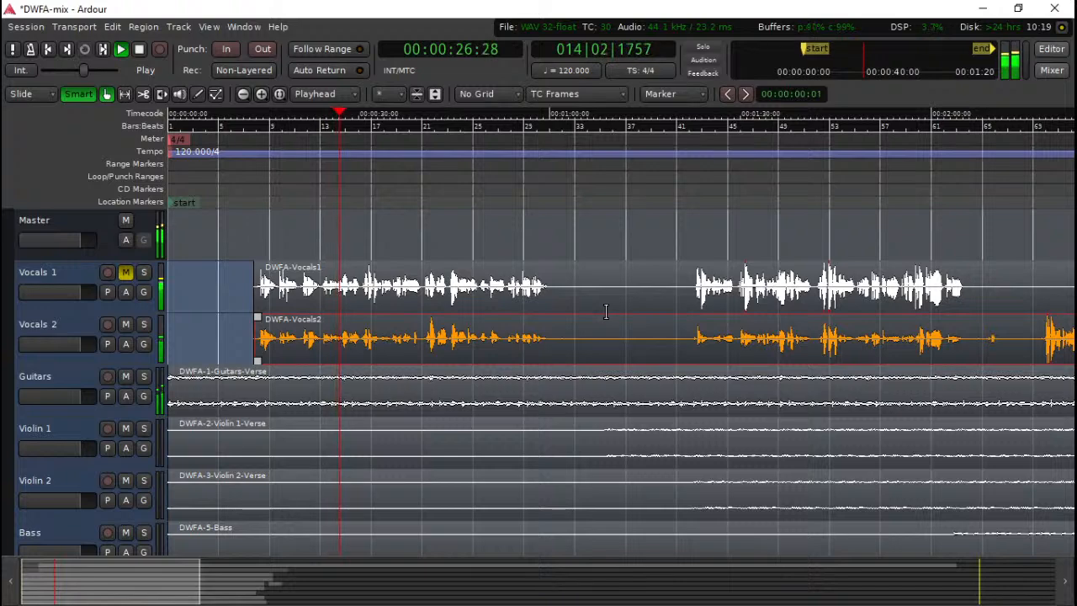
pyautogui.scroll(2, 393, 314)
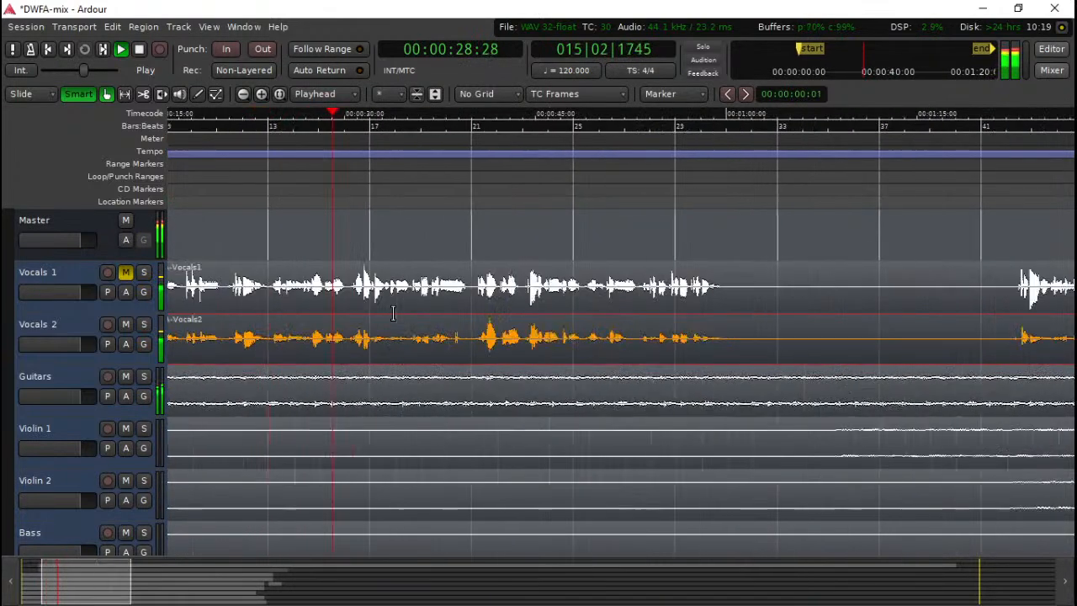
pyautogui.scroll(-4, 393, 314)
pyautogui.scroll(2, 396, 324)
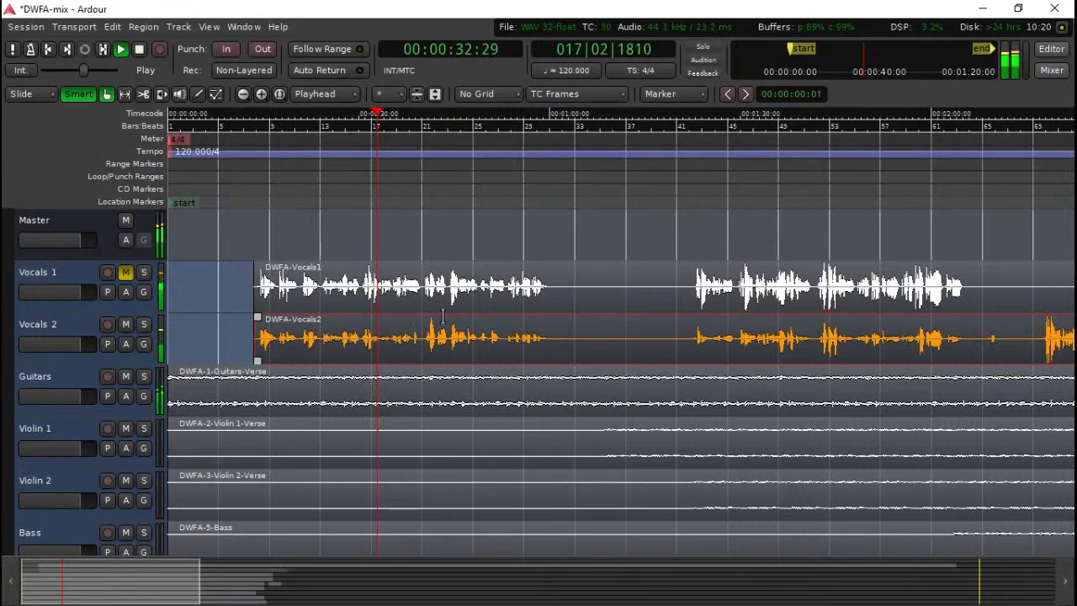
pyautogui.scroll(2, 407, 331)
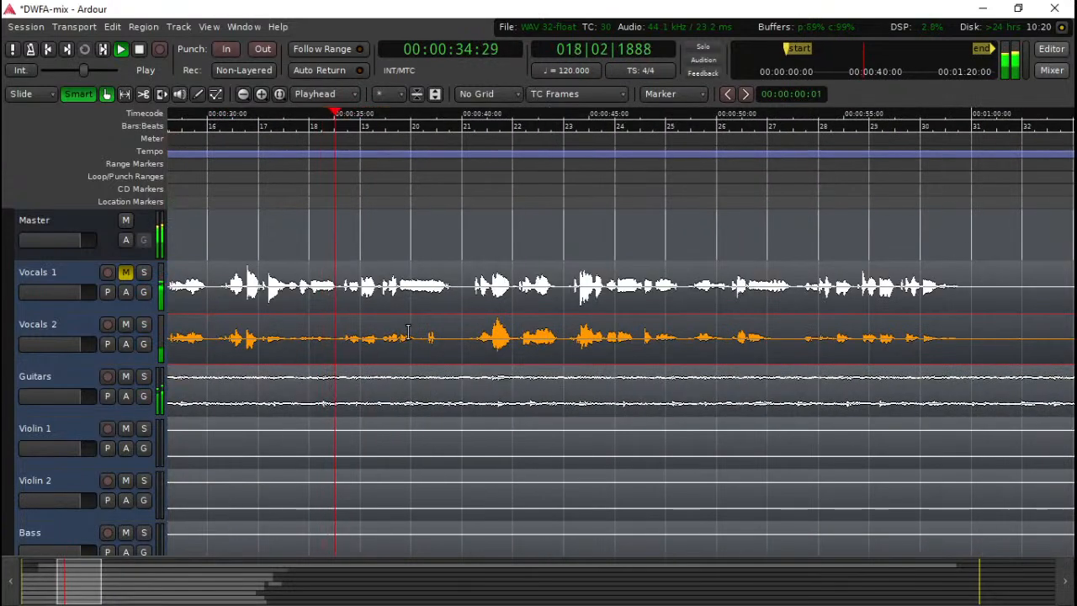
pyautogui.hscroll(-2, 407, 330)
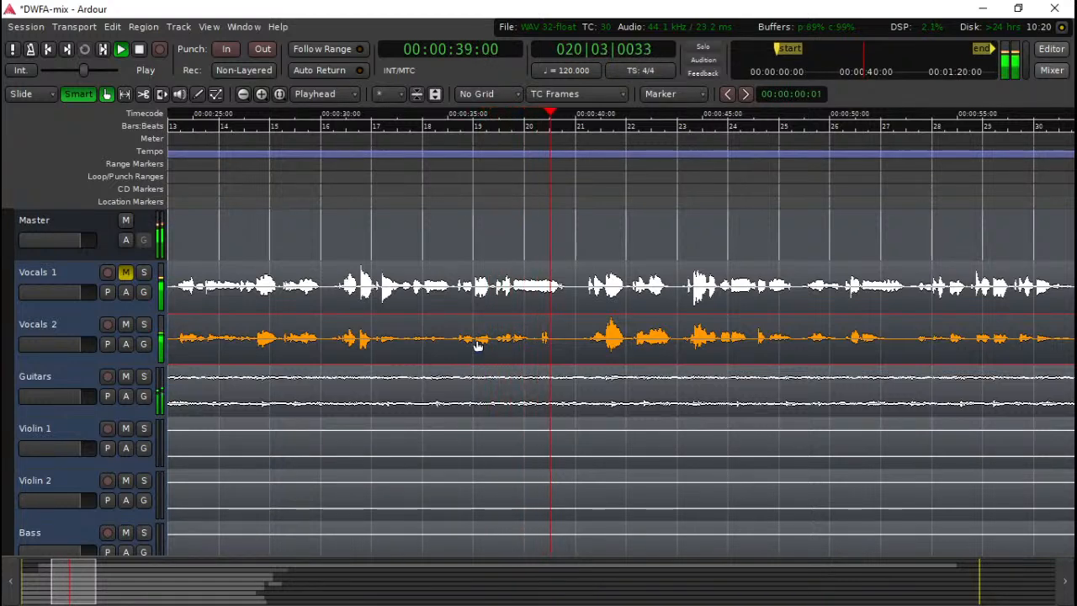
pyautogui.scroll(-1, 476, 346)
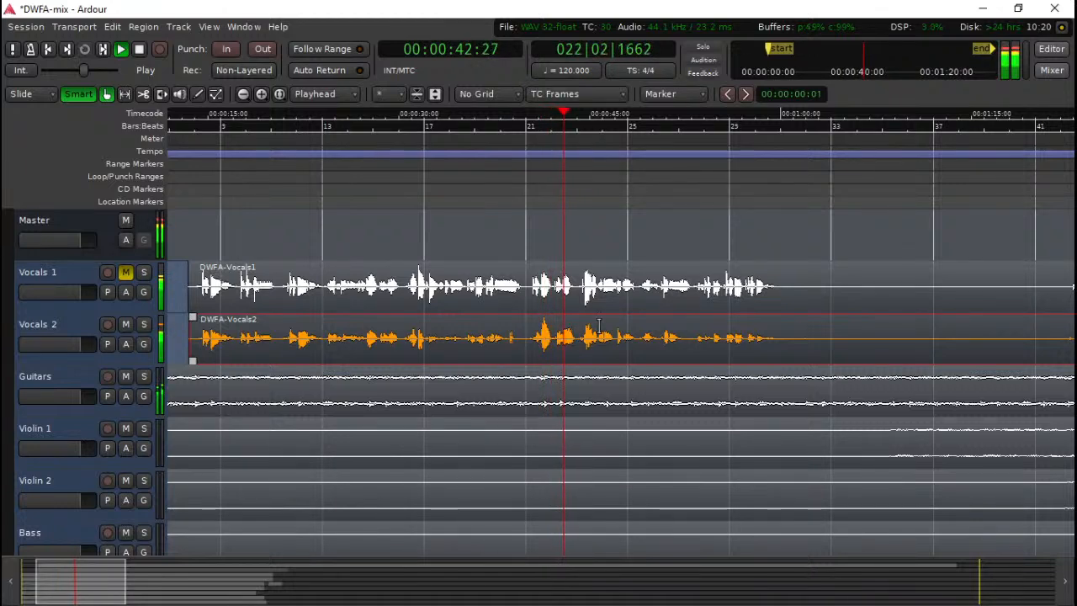
pyautogui.hscroll(2, 598, 325)
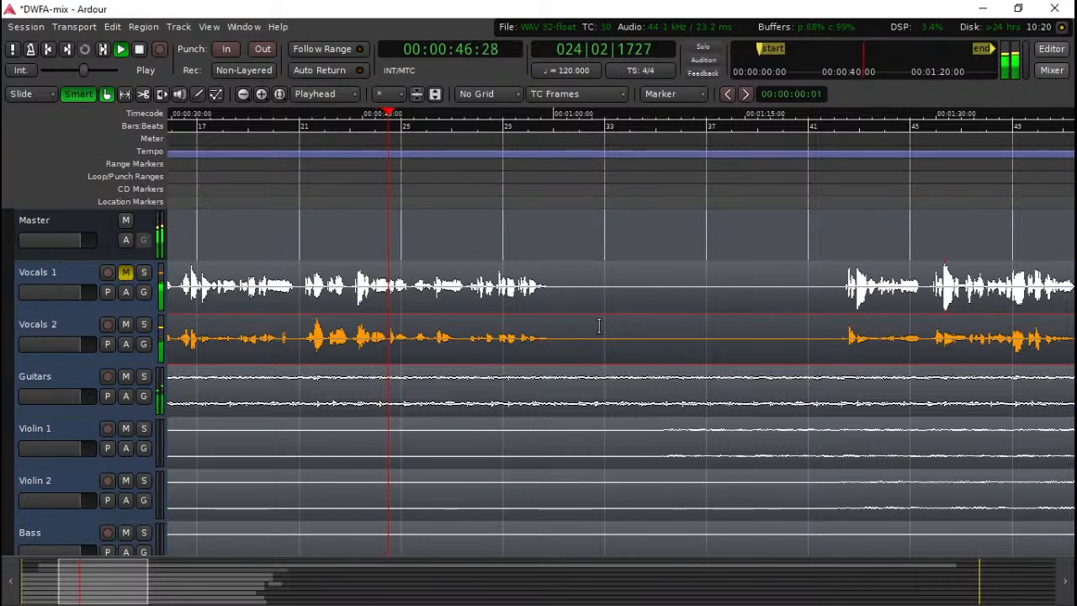
pyautogui.press('space')
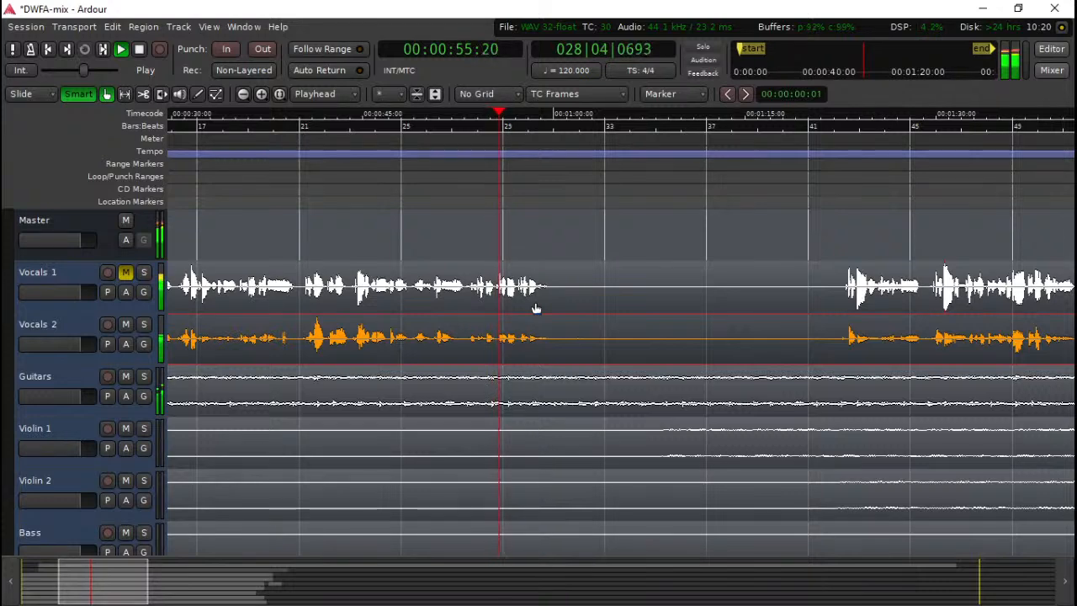
pyautogui.hscroll(2, 578, 314)
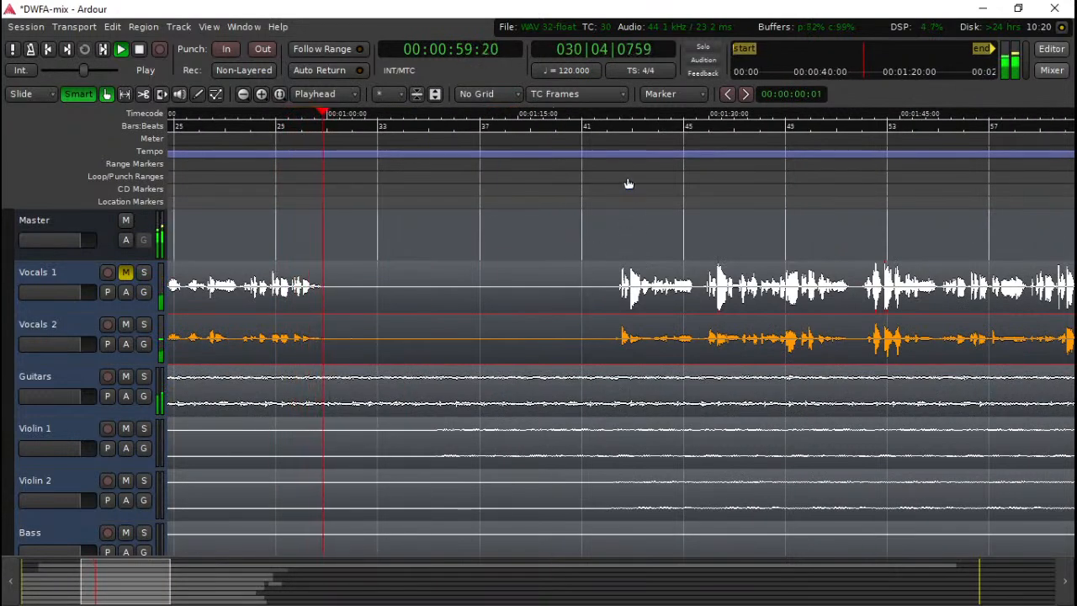
# - Audition the second vocal passage from about bar 42, muting Vocals 2 and unmuting Vocals 1 partway, and stop around 00:01:28
pyautogui.click(615, 169)
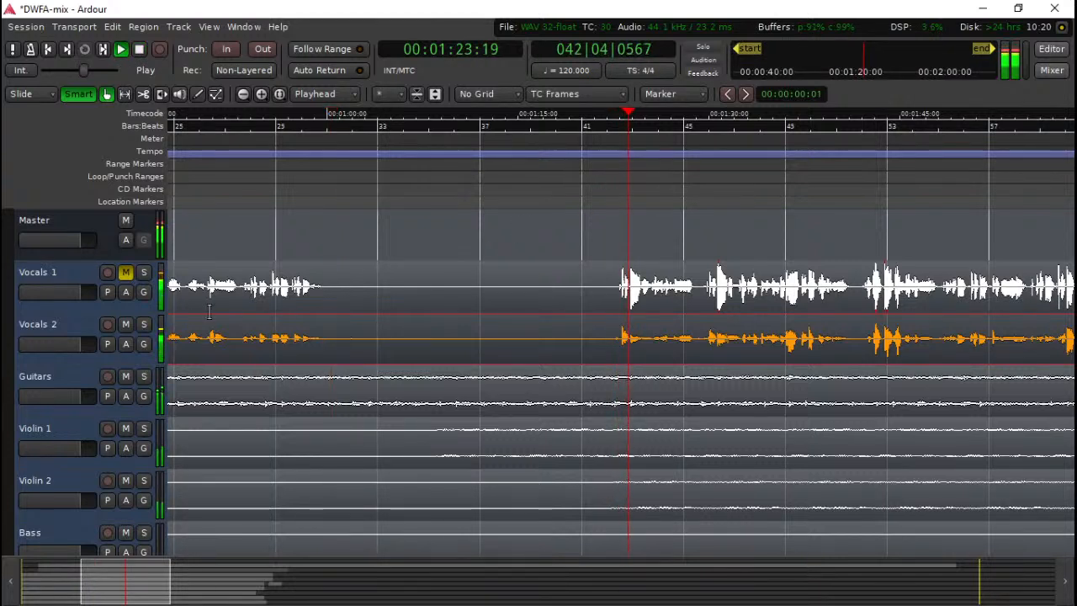
pyautogui.click(125, 325)
pyautogui.press('space')
pyautogui.click(114, 277)
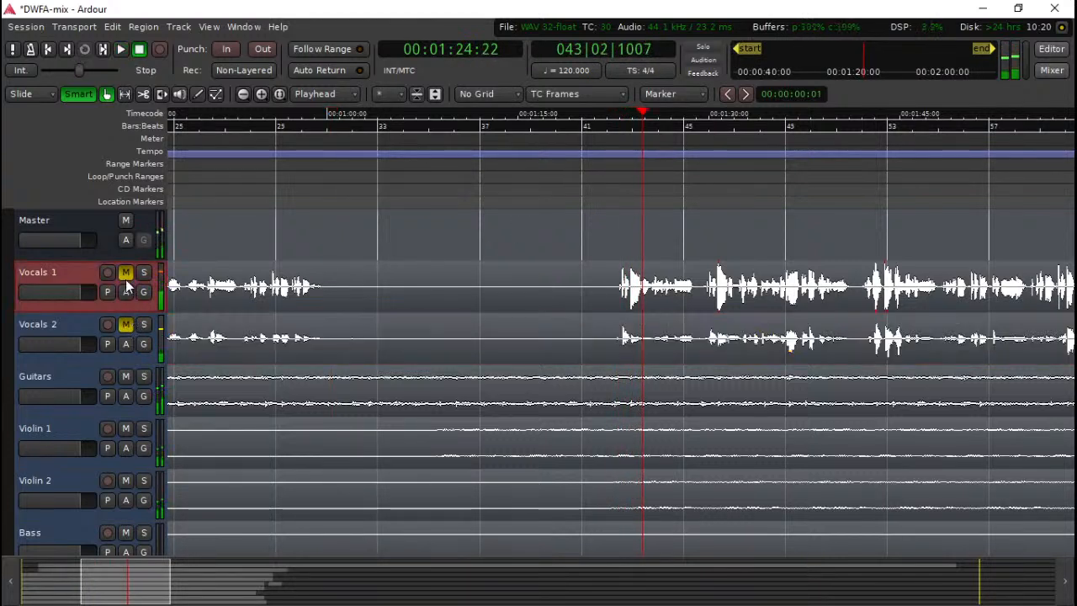
pyautogui.click(125, 272)
pyautogui.press('space')
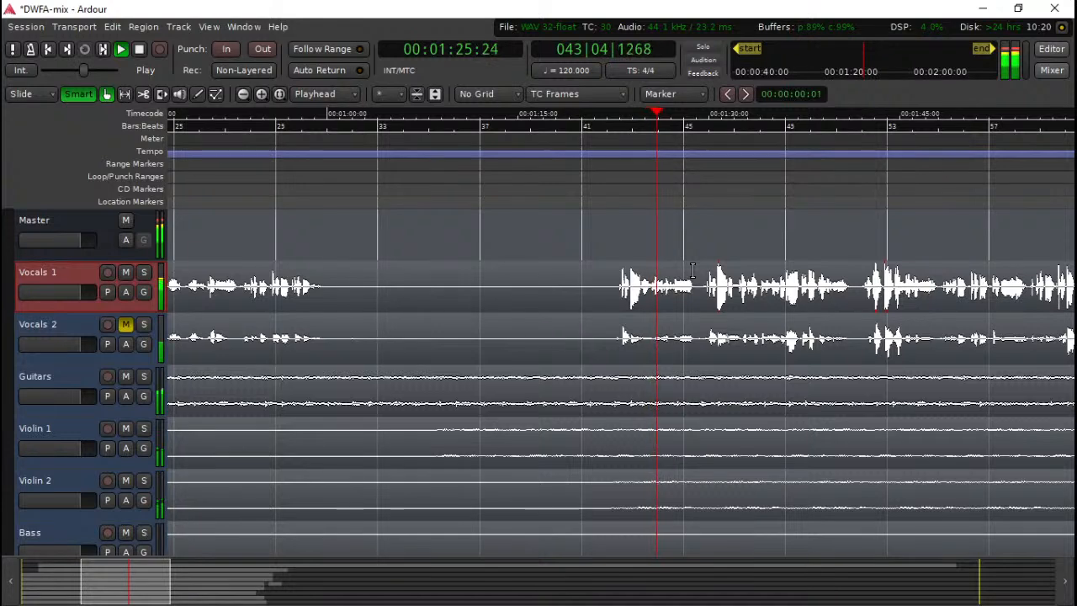
pyautogui.scroll(-1, 691, 269)
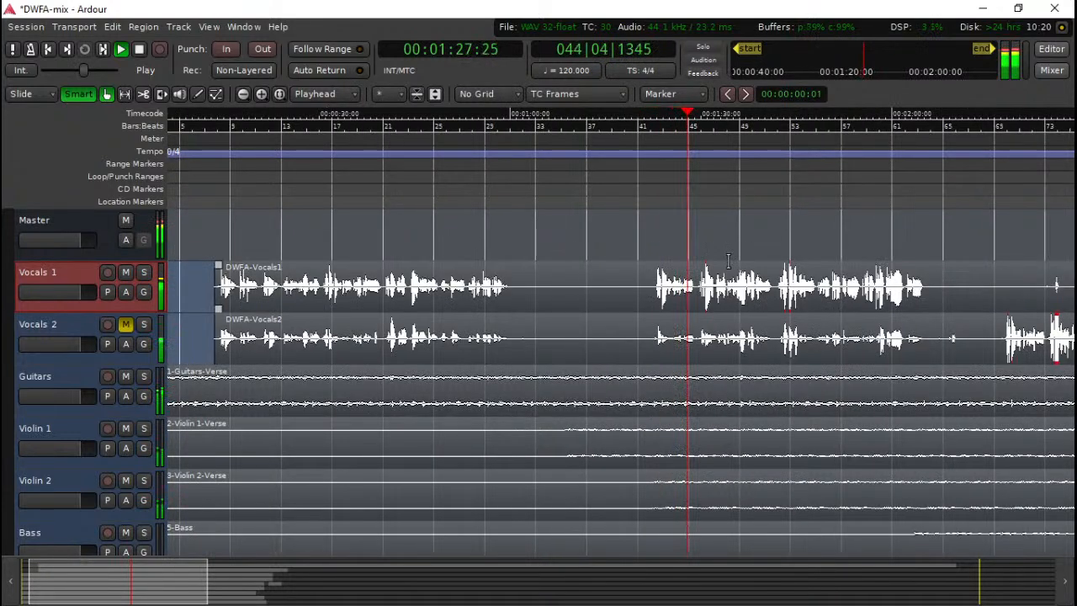
pyautogui.press('space')
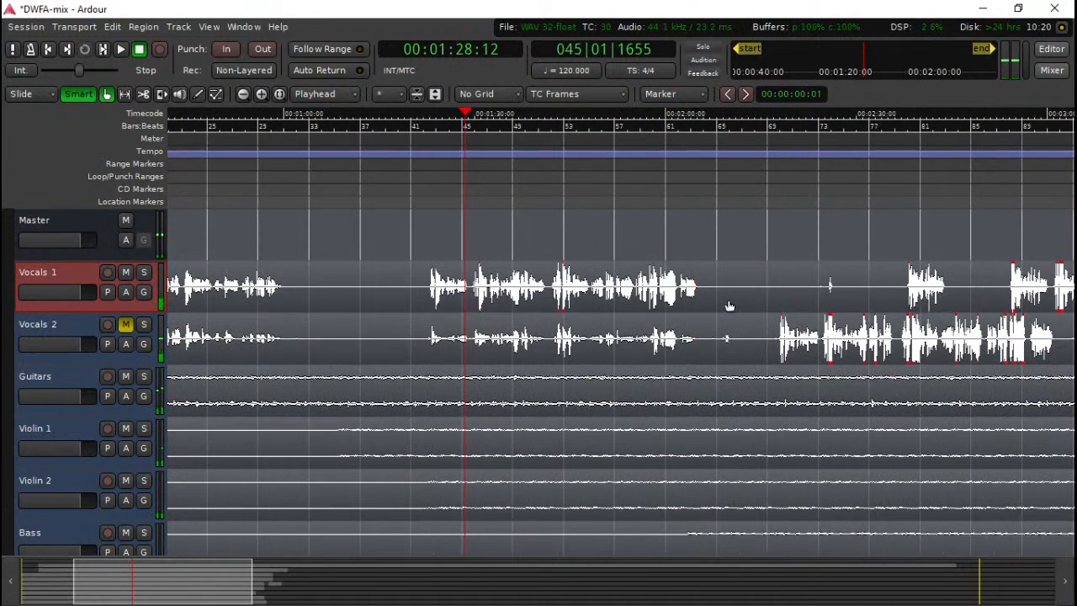
# - Return the playhead to about 00:00:10:04 and open the mixer window
pyautogui.click(233, 151)
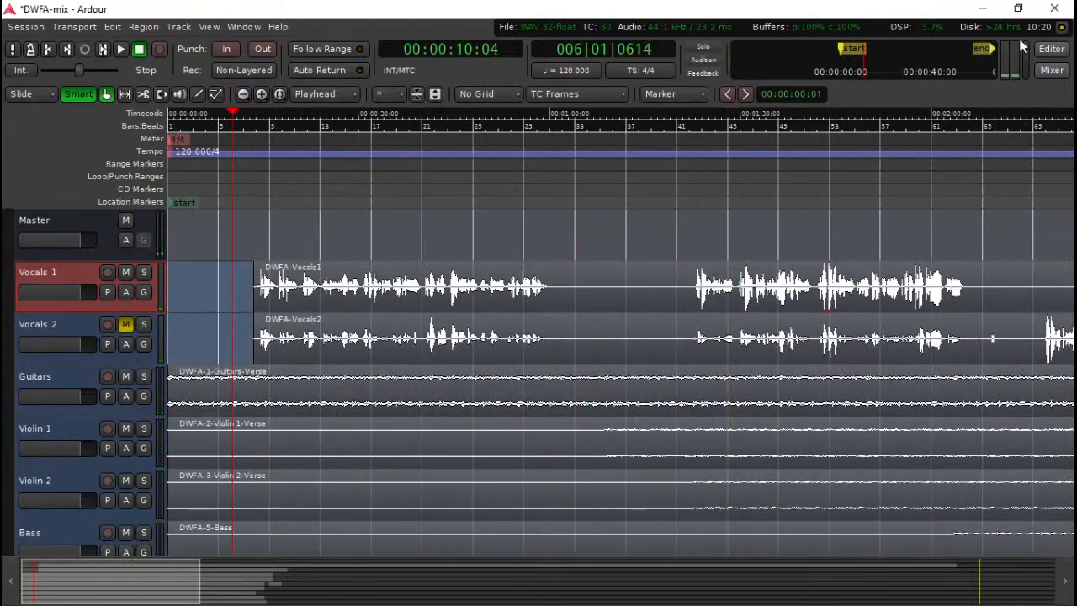
pyautogui.click(1051, 71)
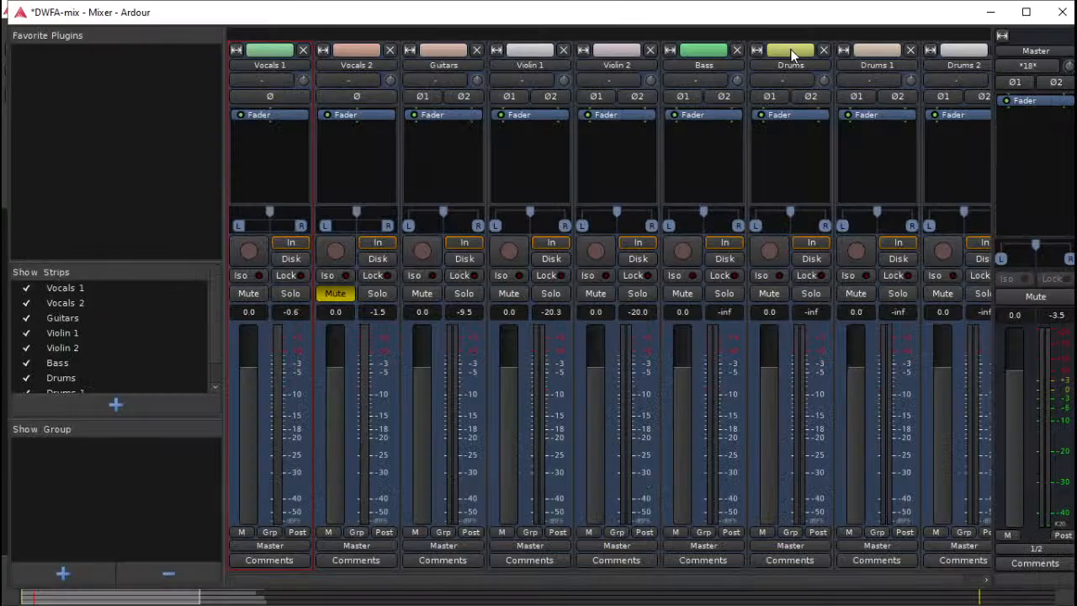
pyautogui.moveTo(768, 22)
pyautogui.mouseDown()
pyautogui.moveTo(752, 42)
pyautogui.moveTo(781, 34)
pyautogui.mouseUp()
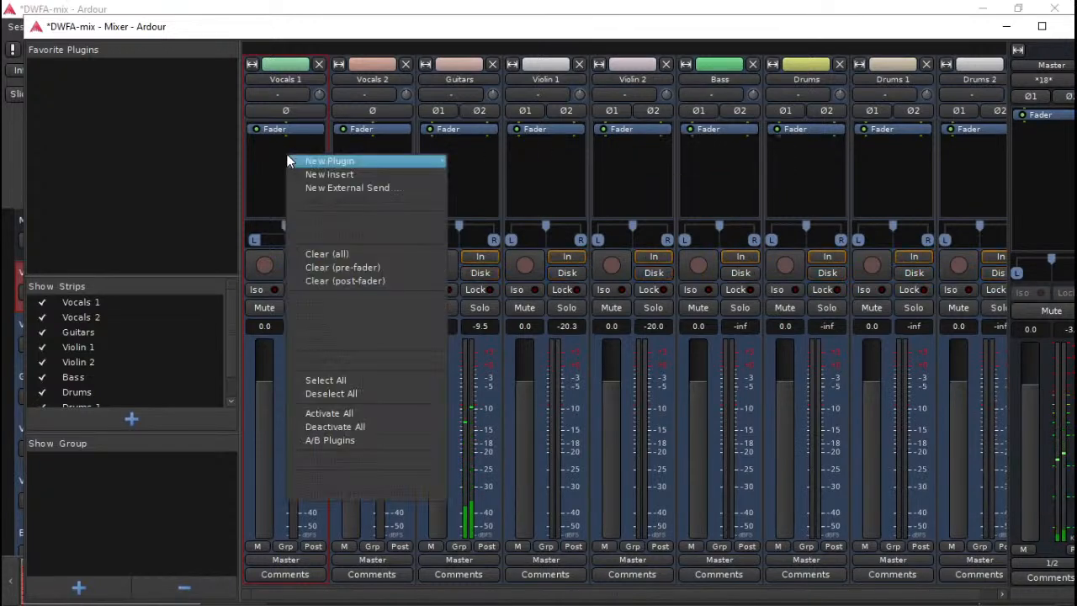
# - Find the Limiter Box v1.2 plugin by filtering for "limi" and insert it below the fader on the Vocals 1 strip
pyautogui.rightClick(287, 159)
pyautogui.moveTo(324, 165)
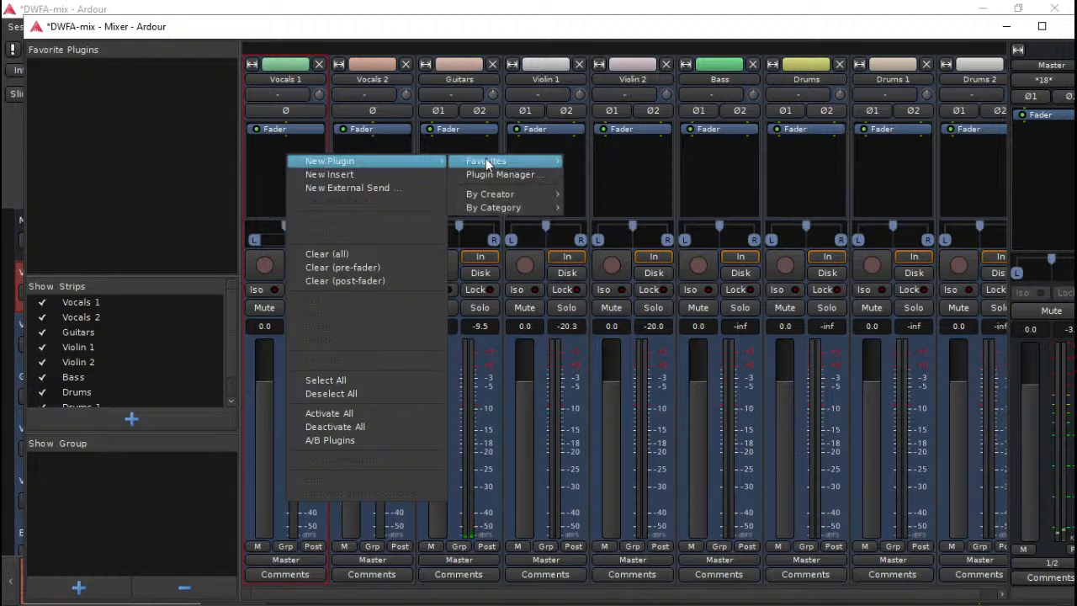
pyautogui.click(496, 174)
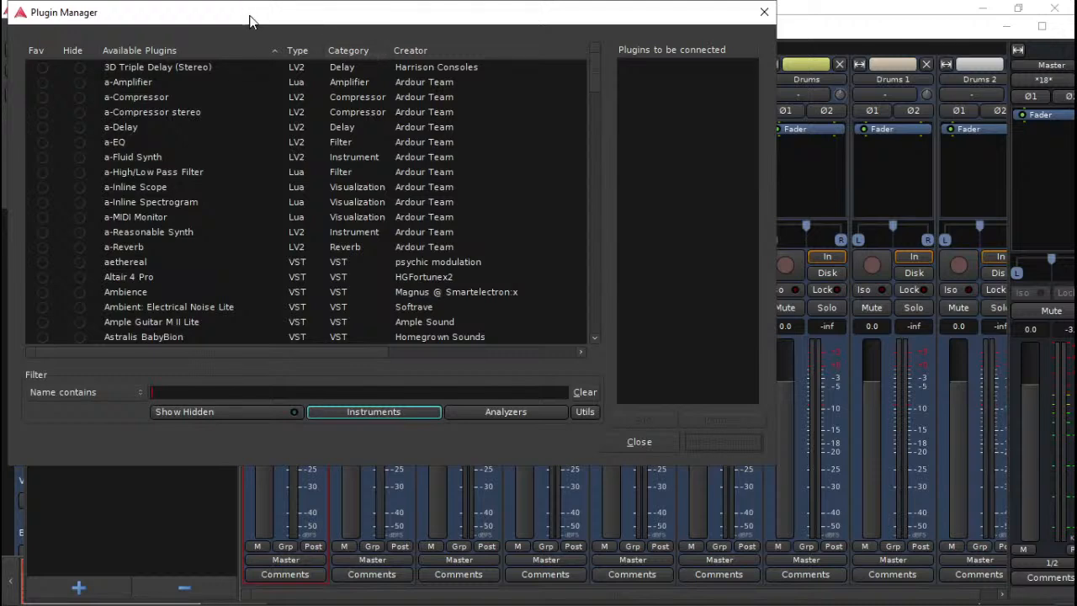
pyautogui.moveTo(249, 20); pyautogui.dragTo(332, 59)
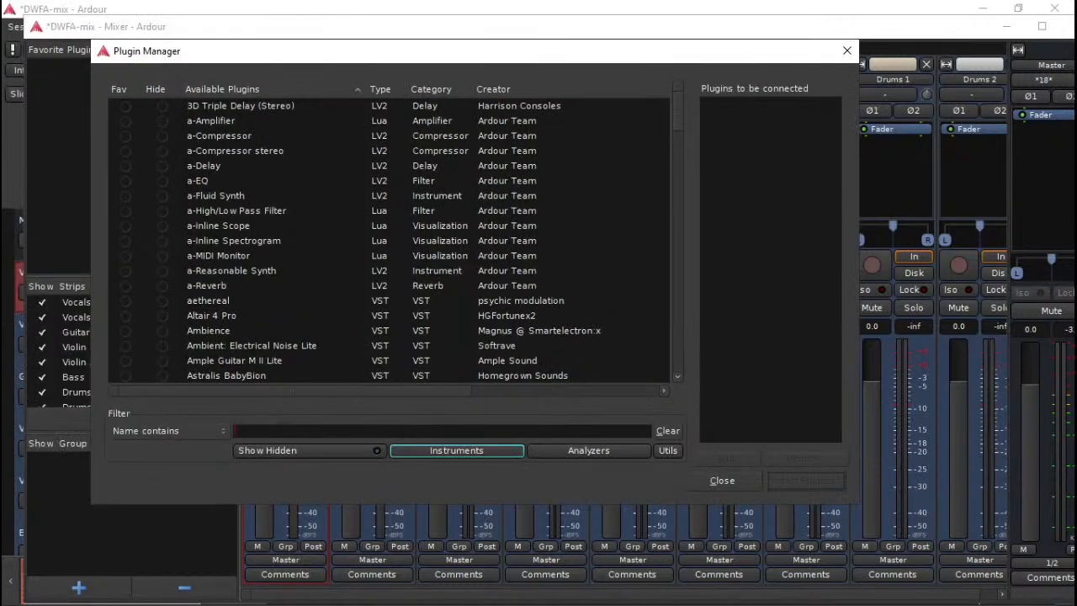
pyautogui.write('limi')
pyautogui.click(242, 108)
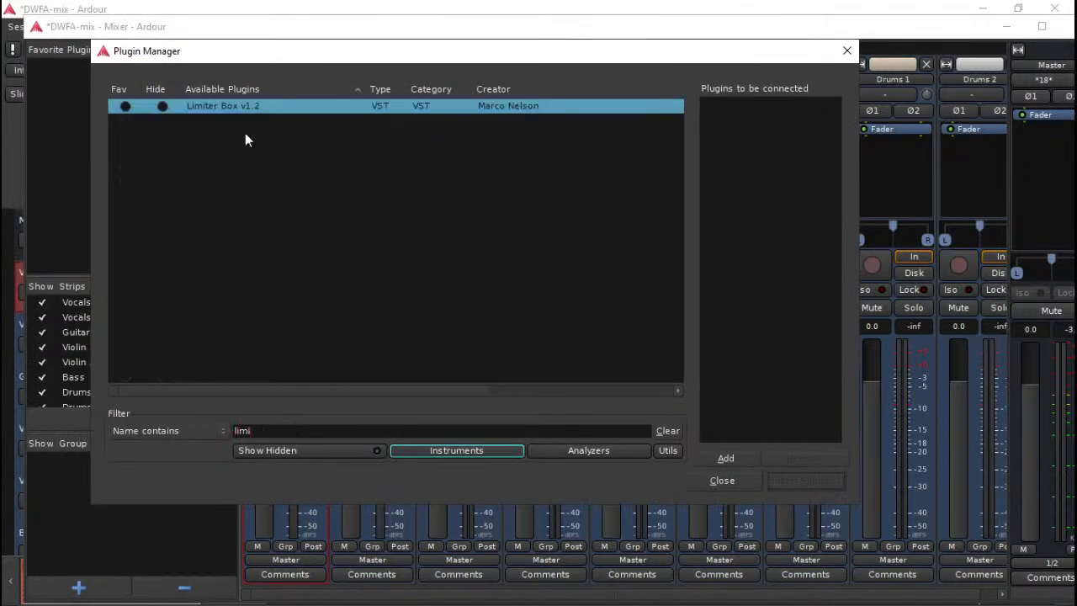
pyautogui.doubleClick(239, 108)
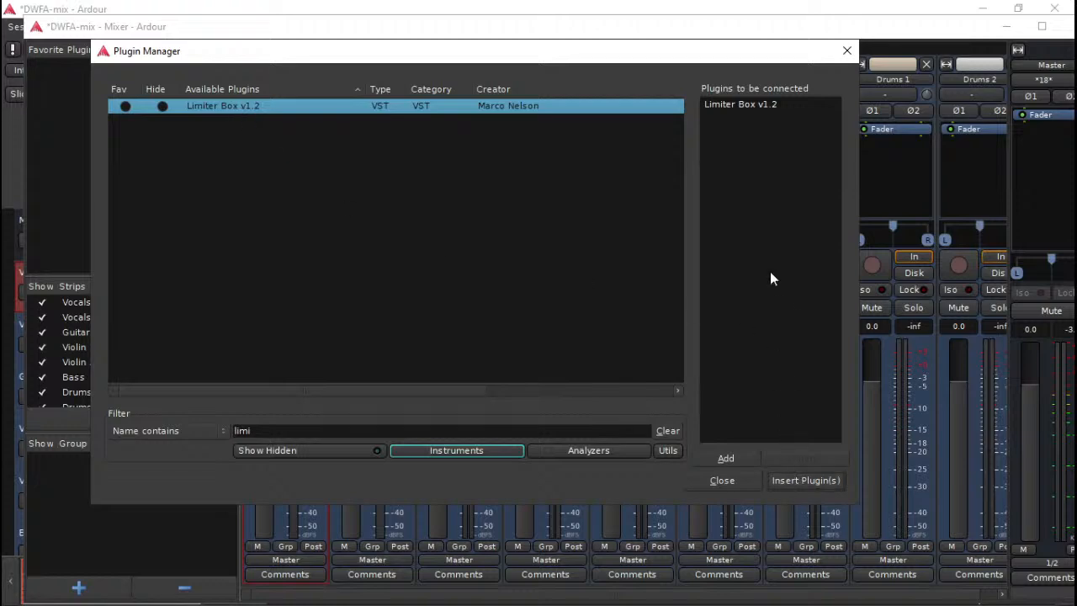
pyautogui.click(816, 483)
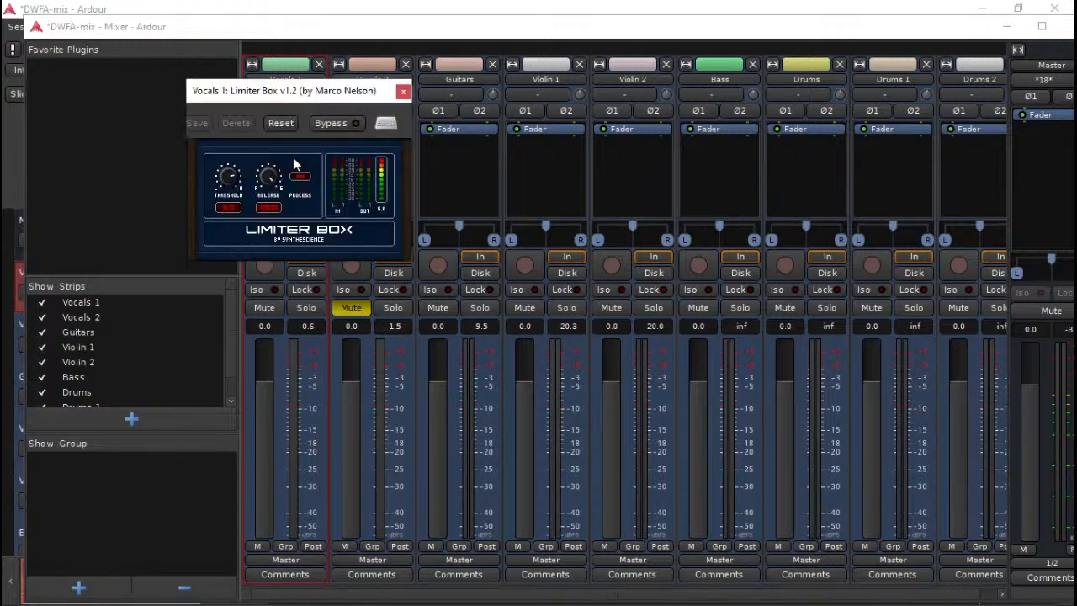
# - Widen the Vocals 1 Limiter Box window, load its "-12.5 Db Limit" preset and close the window
pyautogui.moveTo(415, 221); pyautogui.dragTo(530, 222)
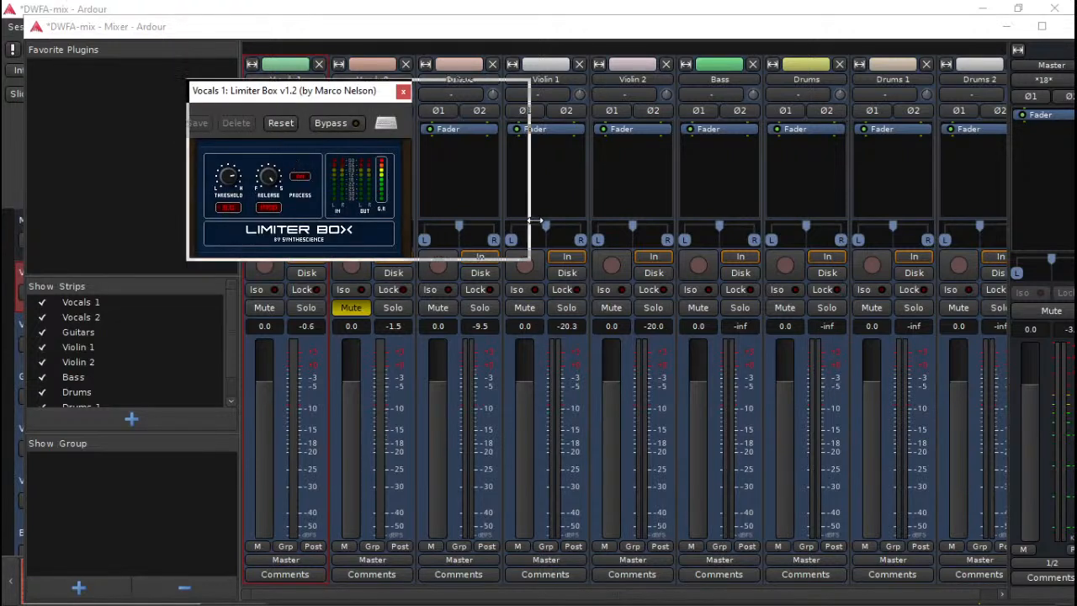
pyautogui.click(252, 124)
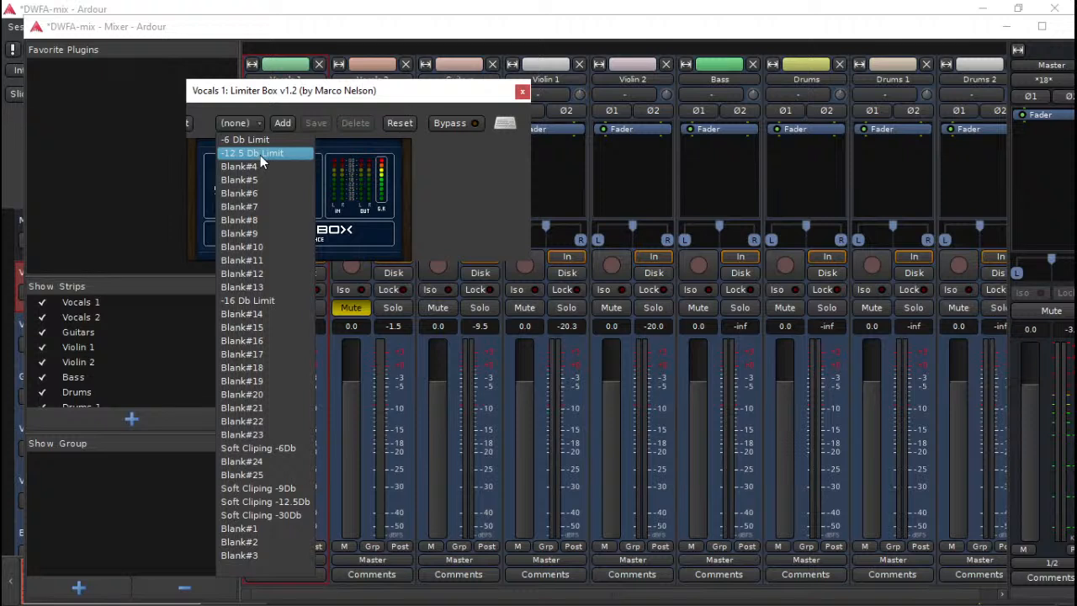
pyautogui.click(260, 154)
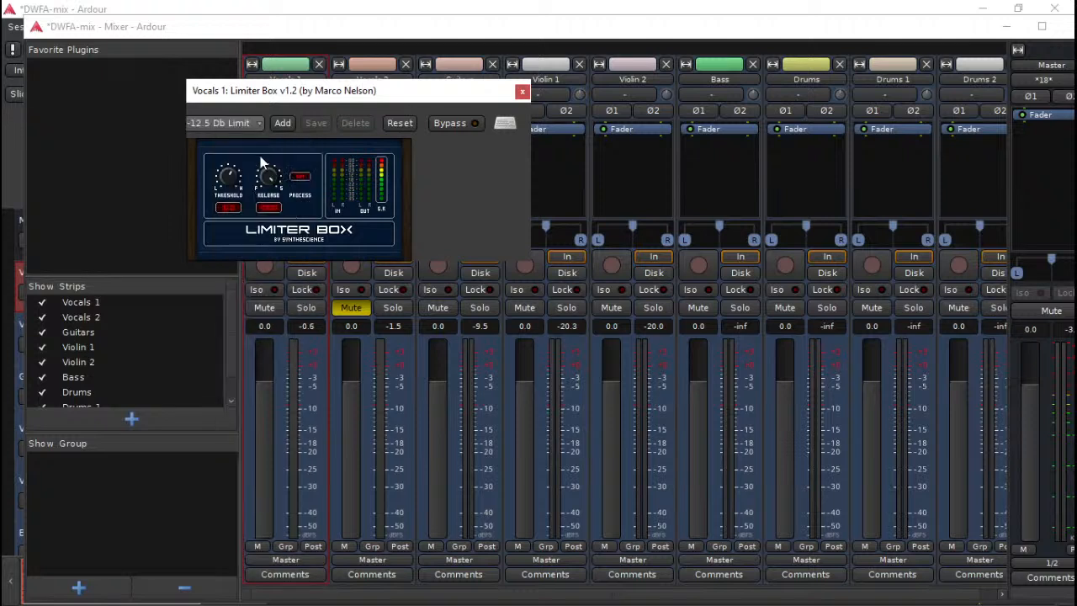
pyautogui.click(521, 91)
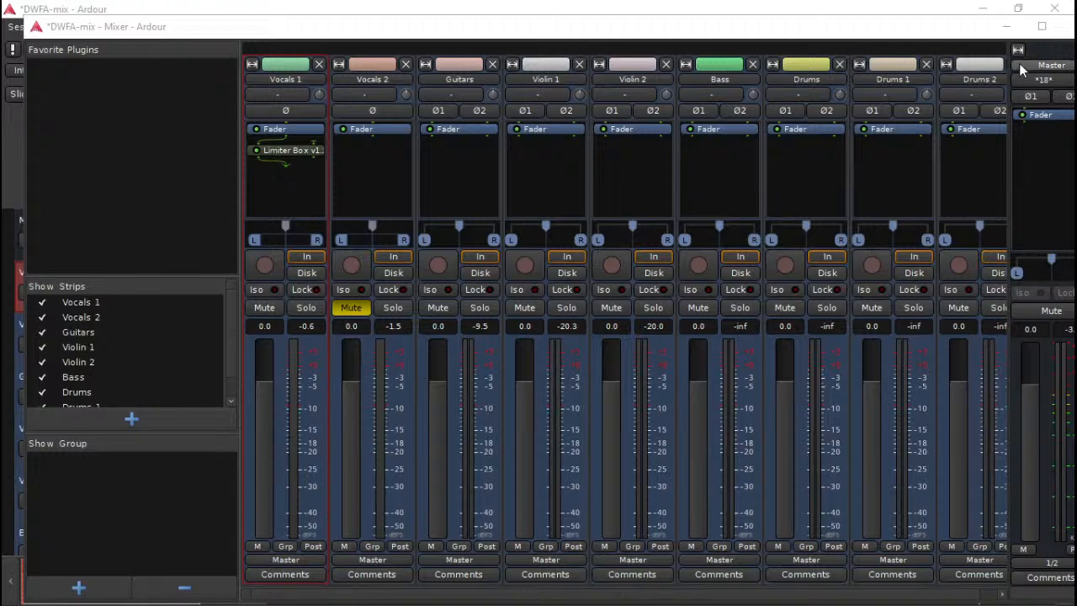
# - Reposition the mixer below the timeline rulers, close the limiter window, and play from the session start with the mixer showing
pyautogui.moveTo(703, 37); pyautogui.dragTo(675, 221)
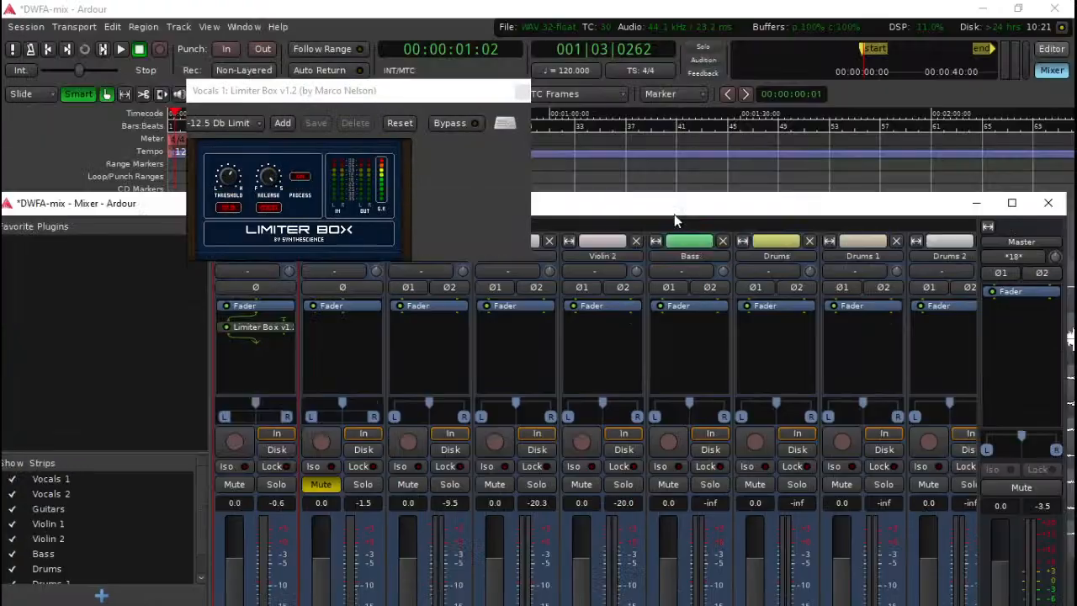
pyautogui.click(521, 91)
pyautogui.moveTo(176, 114); pyautogui.dragTo(96, 117)
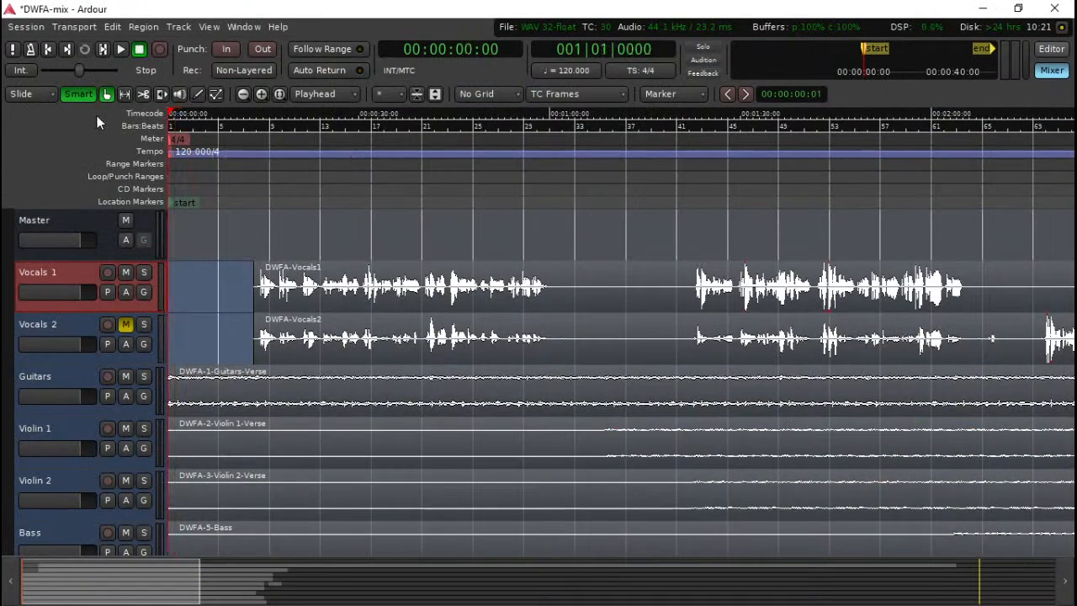
pyautogui.press('space')
pyautogui.hotkey('alt', 'm')
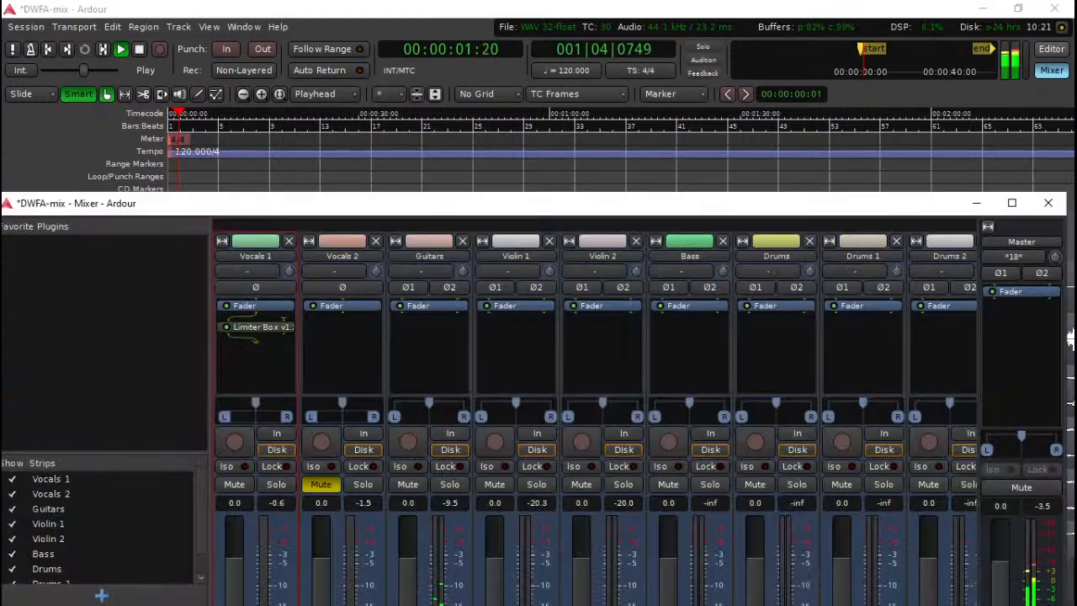
# - Move the mixer window up, load the "-16 Db Limit" preset in the Vocals 1 Limiter Box and close the plugin window
pyautogui.moveTo(542, 202); pyautogui.dragTo(565, 66)
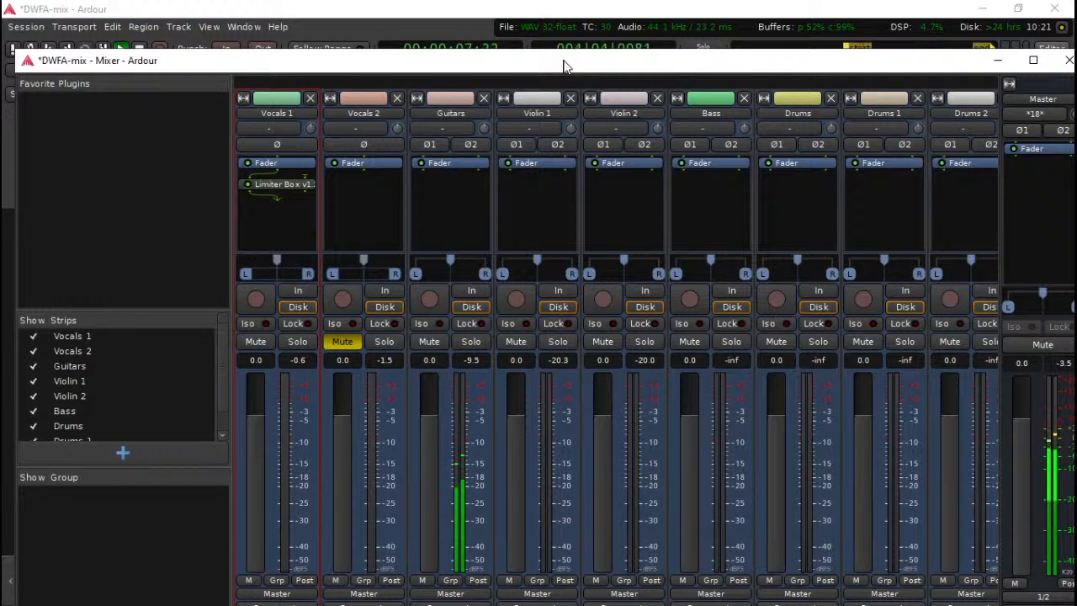
pyautogui.moveTo(565, 67); pyautogui.dragTo(563, 48)
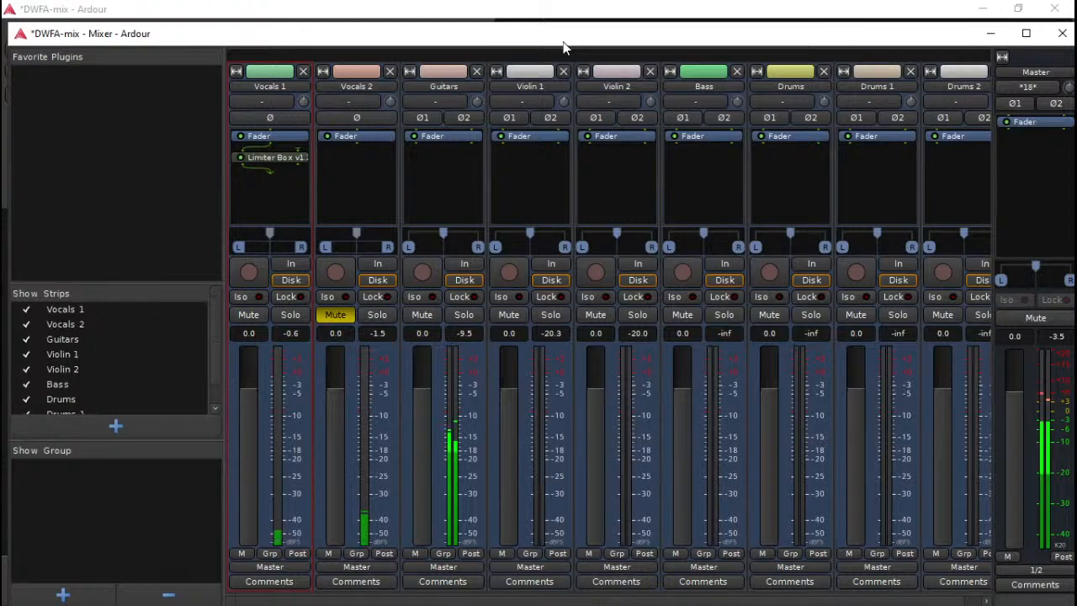
pyautogui.doubleClick(268, 158)
pyautogui.click(248, 123)
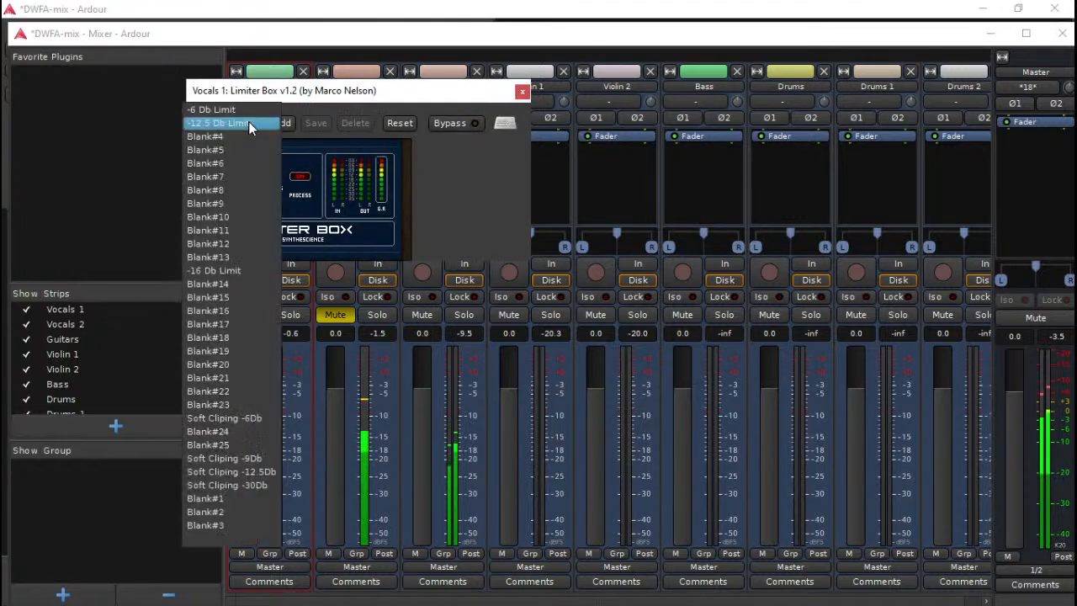
pyautogui.click(221, 271)
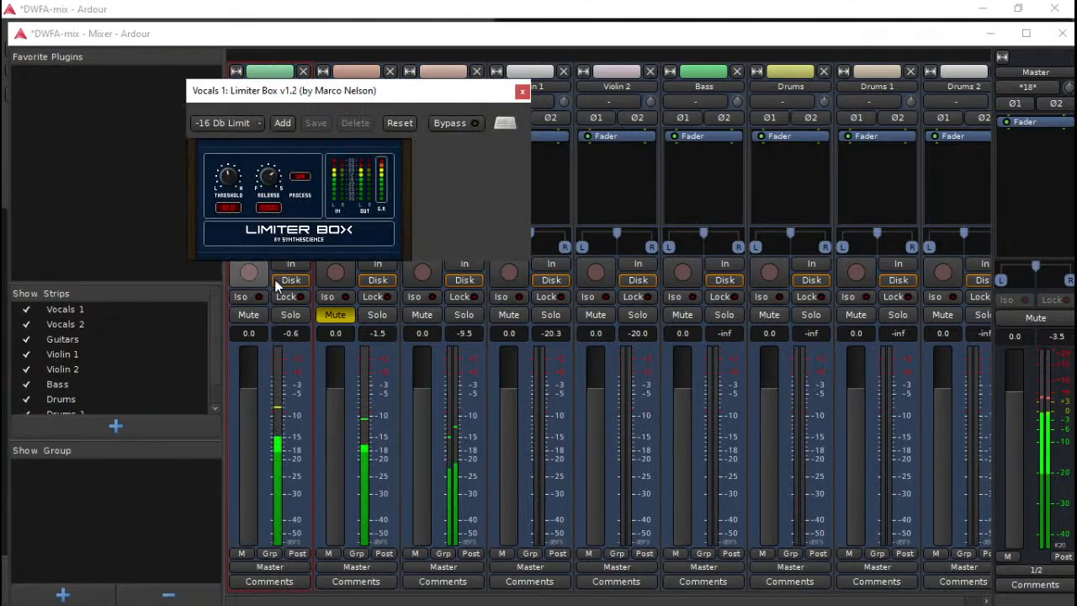
pyautogui.click(522, 91)
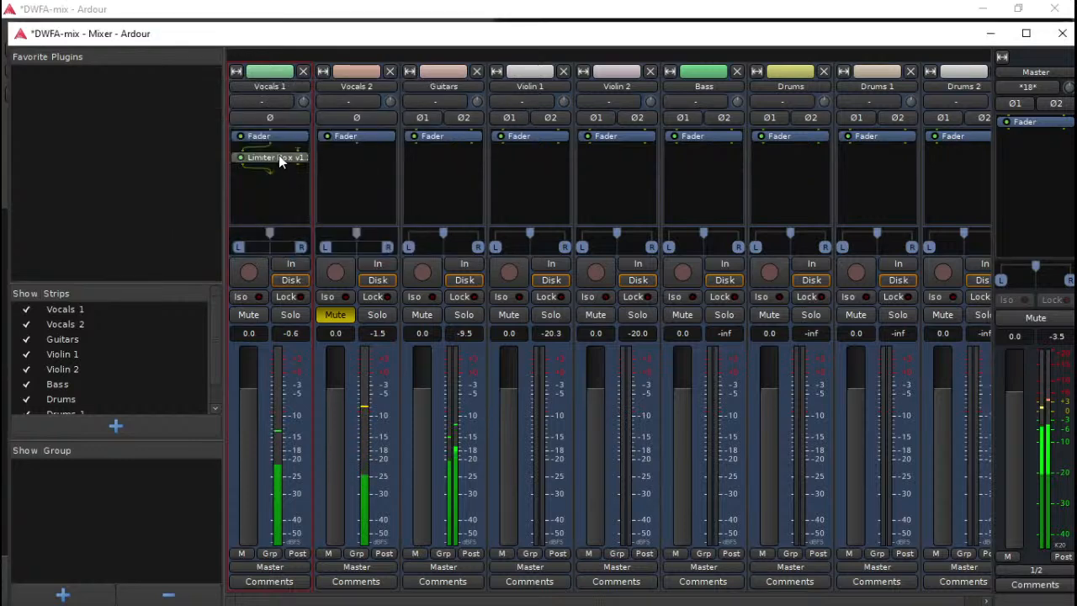
# - Dismiss the Plugin Manager, return the playhead to about 00:00:13:05 and stop playback
pyautogui.doubleClick(284, 180)
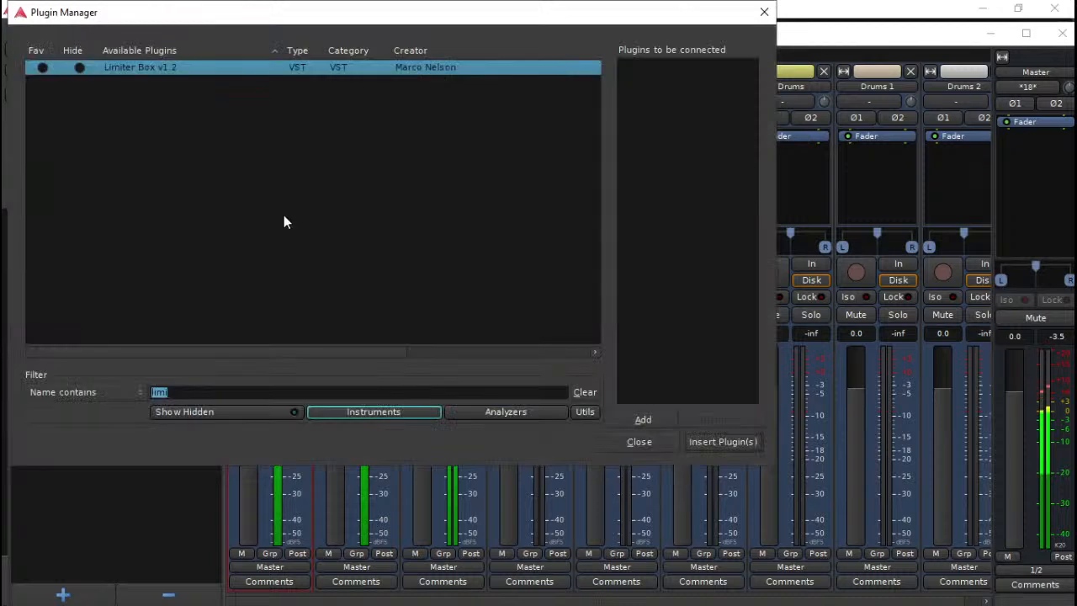
pyautogui.click(764, 12)
pyautogui.click(757, 12)
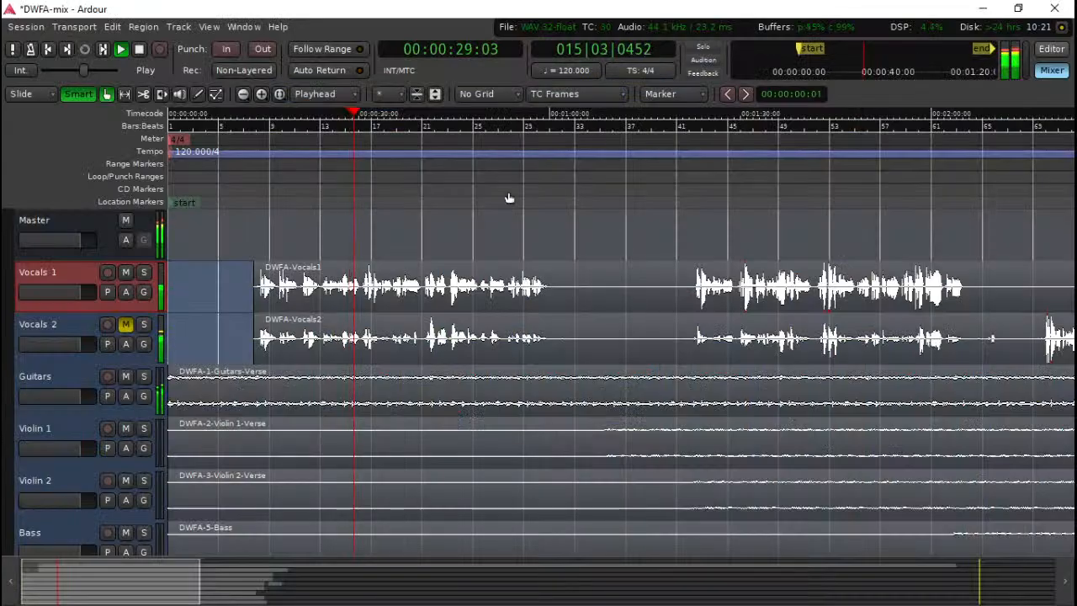
pyautogui.click(252, 178)
pyautogui.press('space')
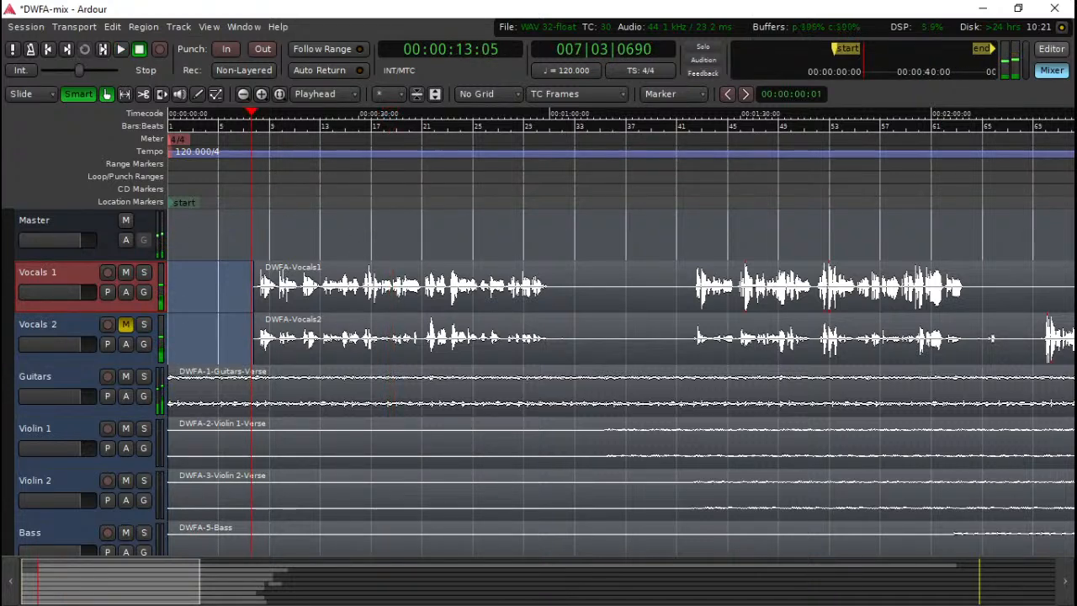
# - Open the Plugin Manager for the Vocals 1 strip, filter by "voc" and look over the VOCEQ-PRO and VOCEQ-PRO-C entries
pyautogui.hotkey('alt', 'm')
pyautogui.doubleClick(300, 208)
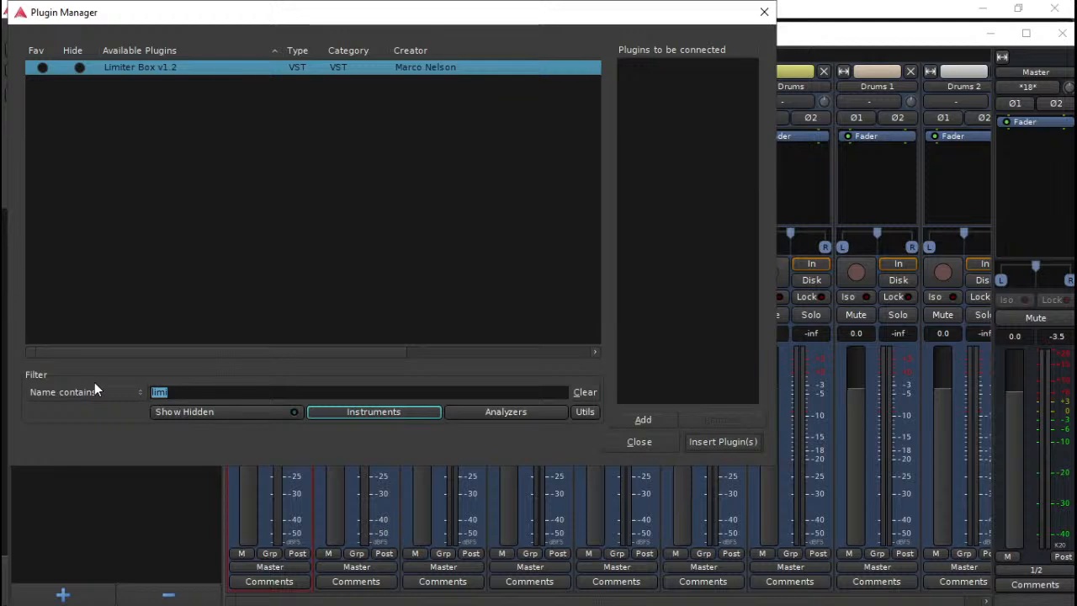
pyautogui.write('voc')
pyautogui.click(134, 67)
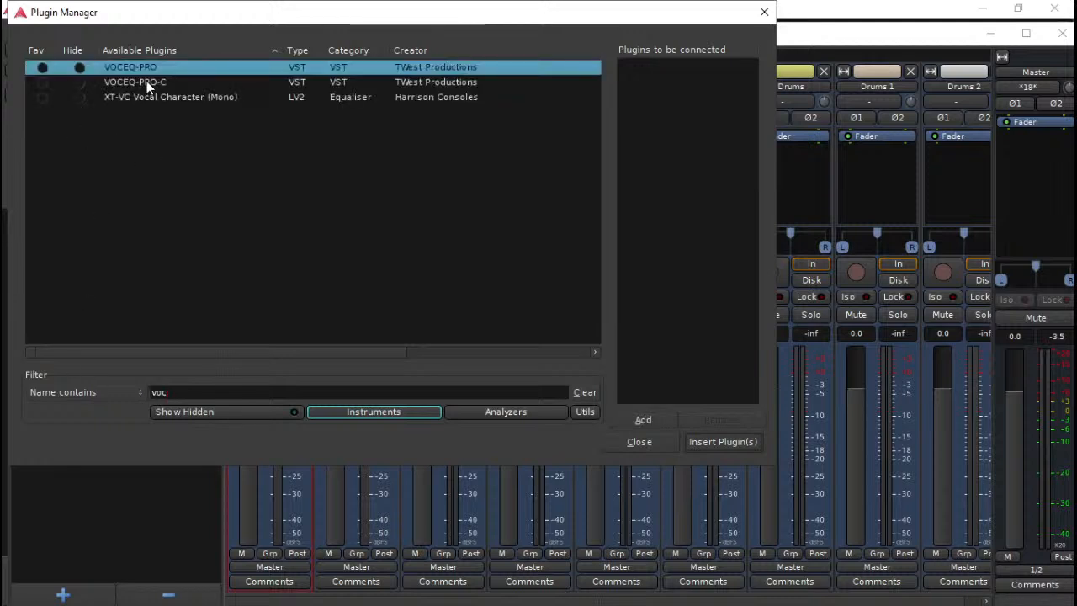
pyautogui.click(147, 81)
pyautogui.click(151, 69)
pyautogui.click(163, 84)
pyautogui.click(179, 392)
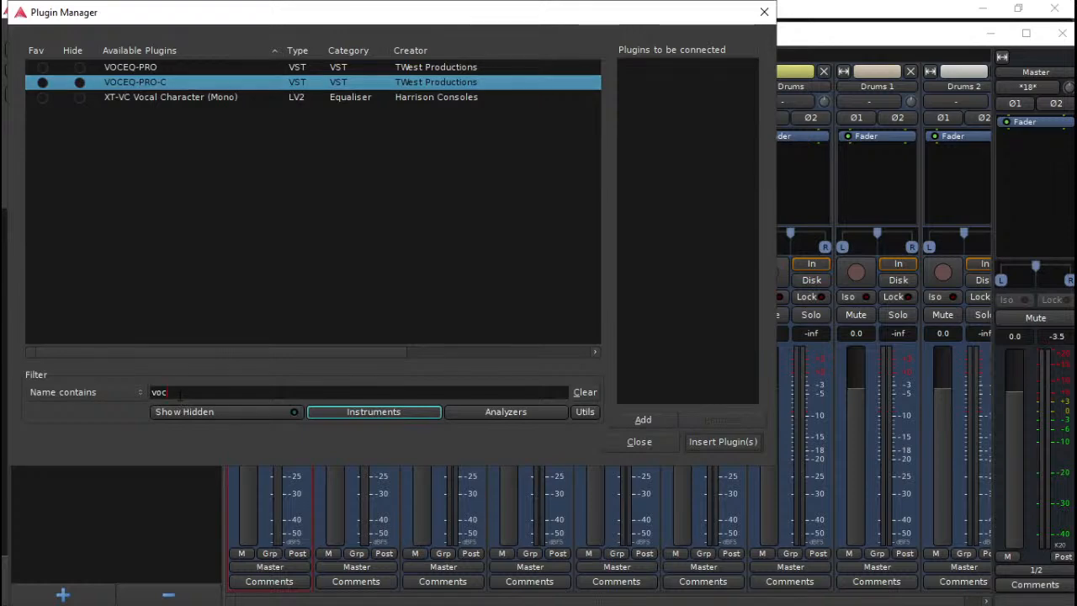
pyautogui.press('BackSpace')
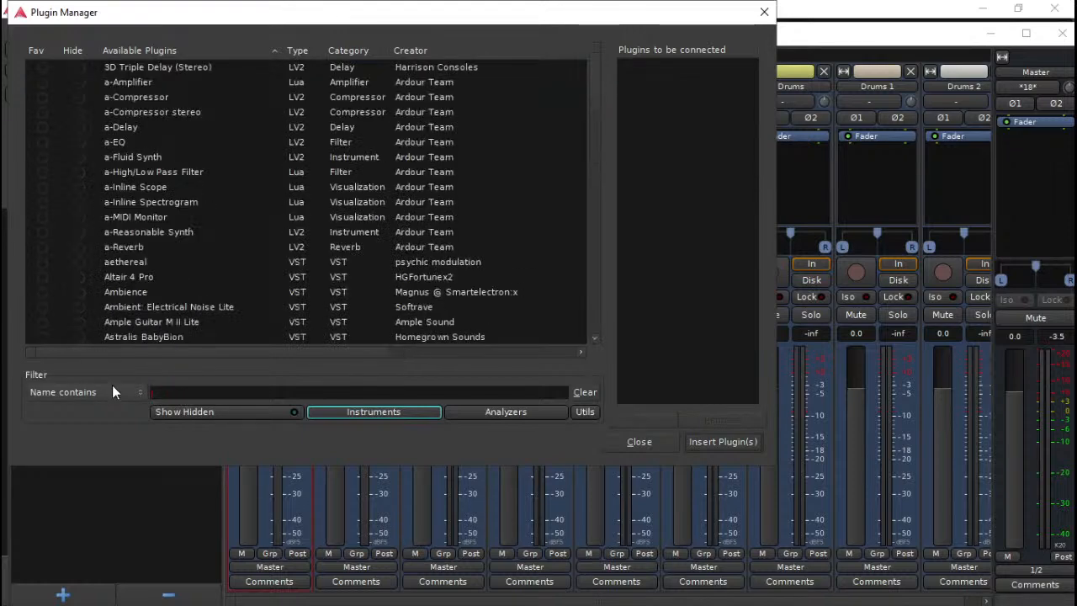
# - Find the SPITFISH de-esser by filtering for "de" and insert it after the limiter on the Vocals 1 strip
pyautogui.write('cli')
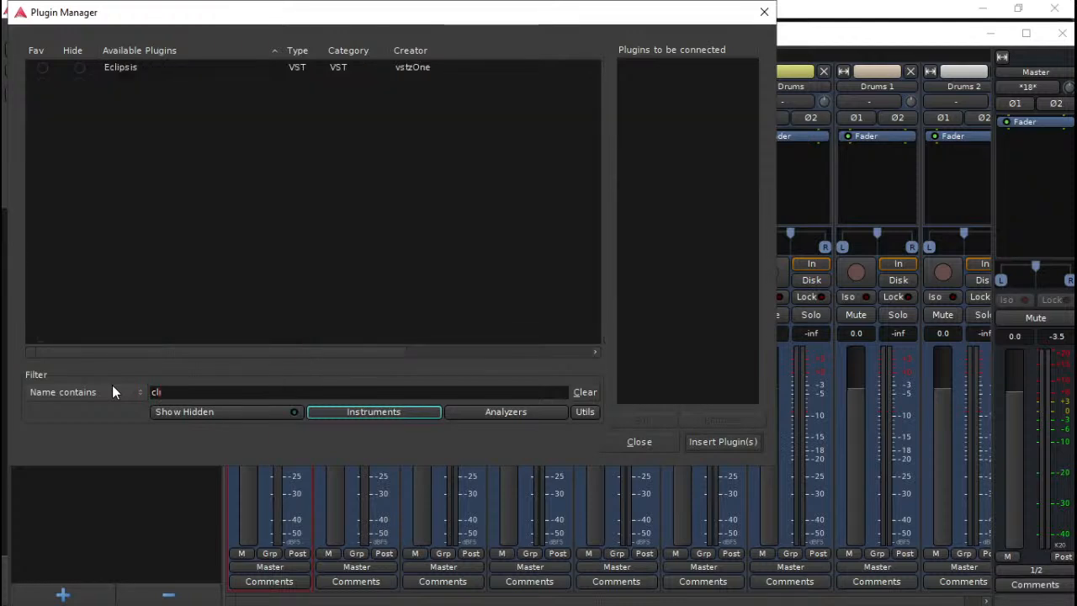
pyautogui.press('BackSpace')
pyautogui.press('BackSpace')
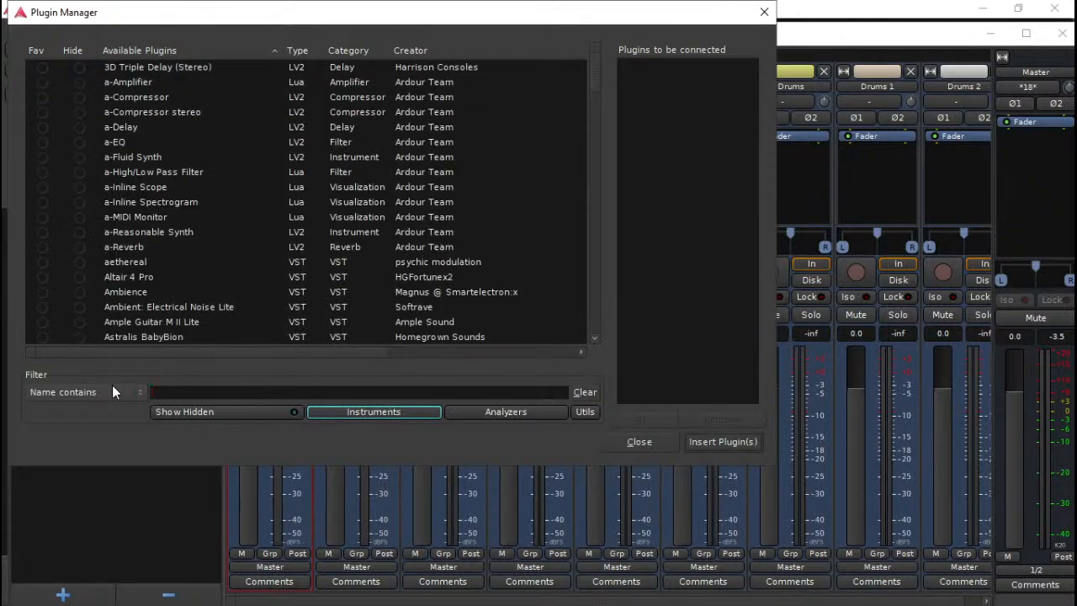
pyautogui.write('de')
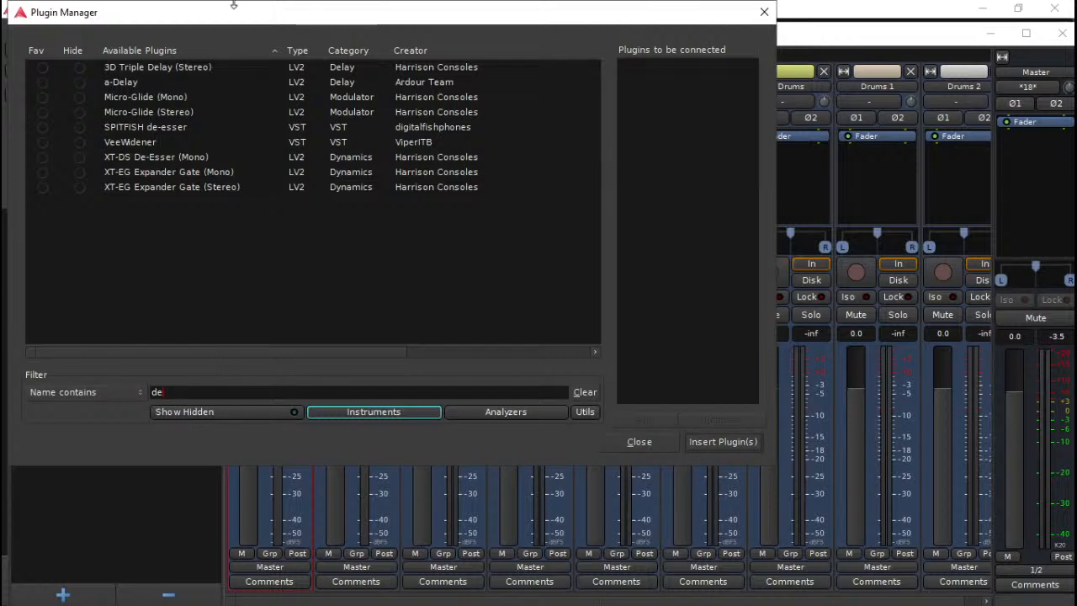
pyautogui.click(165, 129)
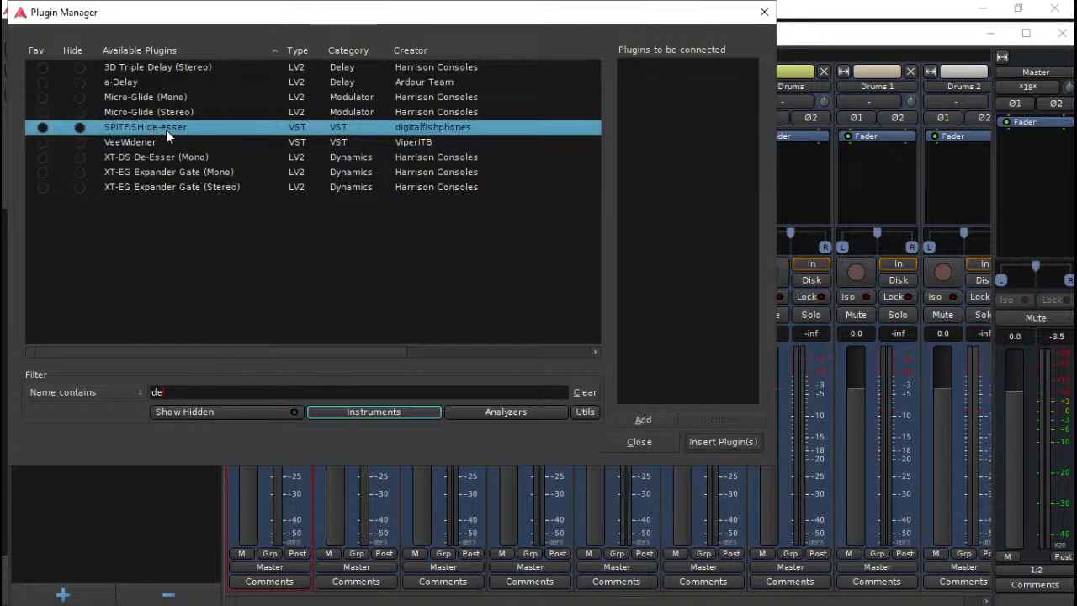
pyautogui.doubleClick(137, 128)
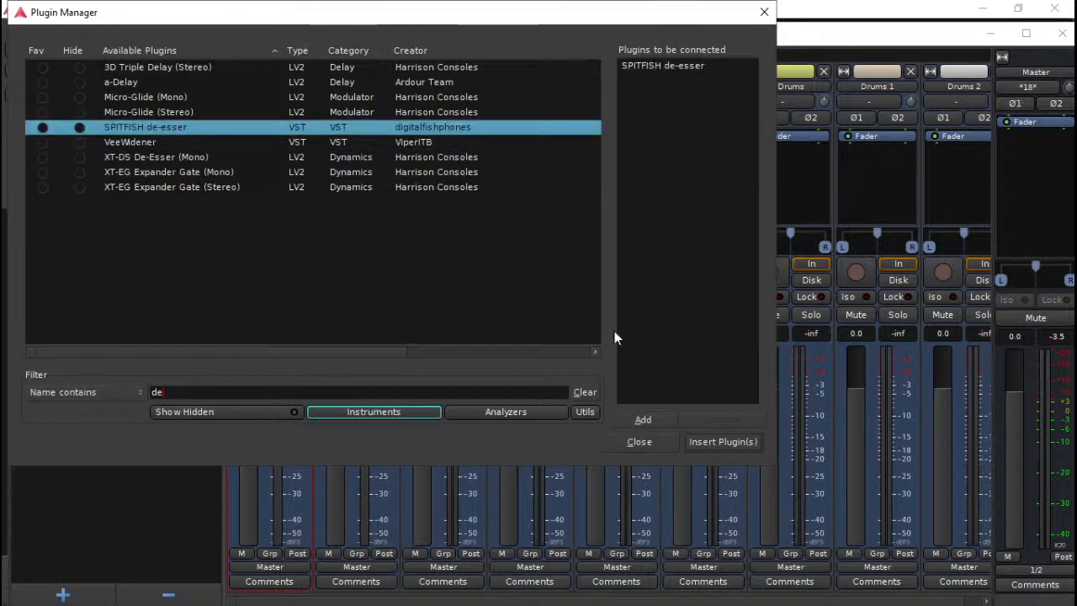
pyautogui.click(734, 443)
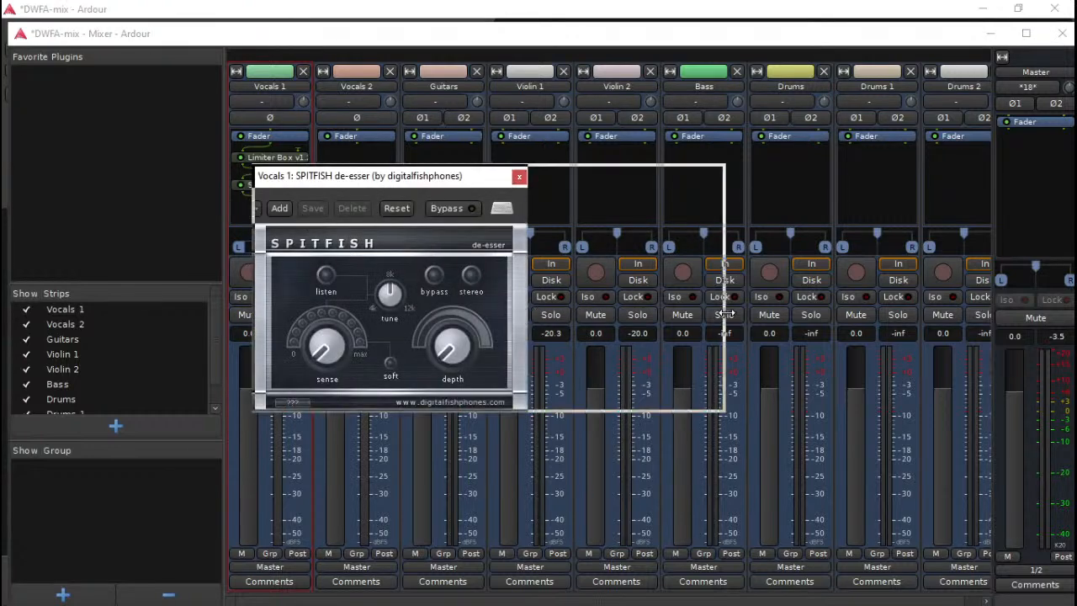
# - Widen the SPITFISH de-esser window and move the mixer down to uncover the transport controls and timeline rulers for playback
pyautogui.click(445, 208)
pyautogui.click(445, 209)
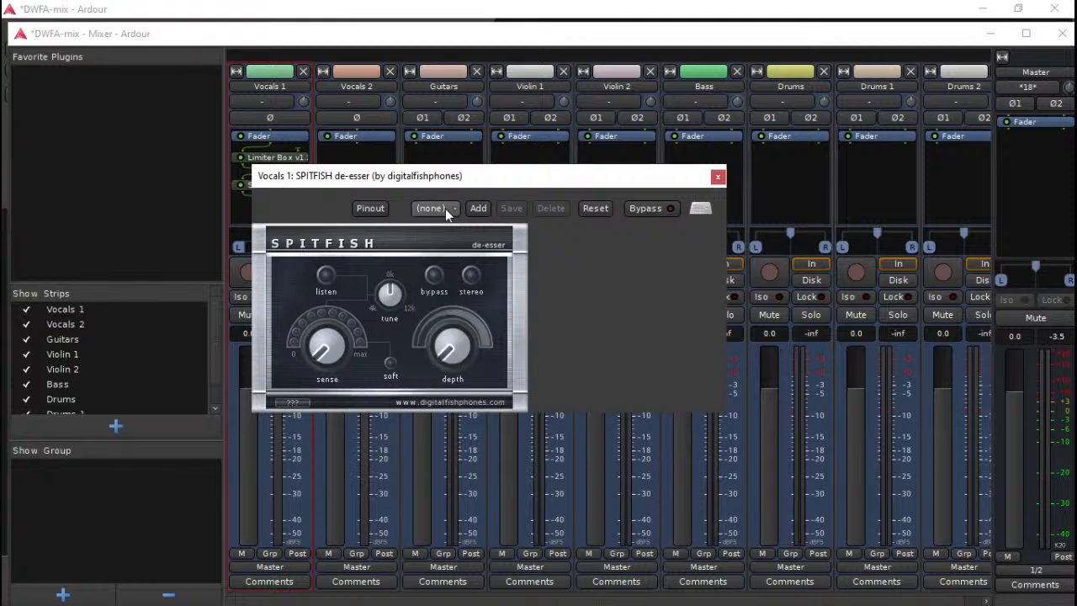
pyautogui.click(445, 209)
pyautogui.click(445, 209)
pyautogui.click(542, 63)
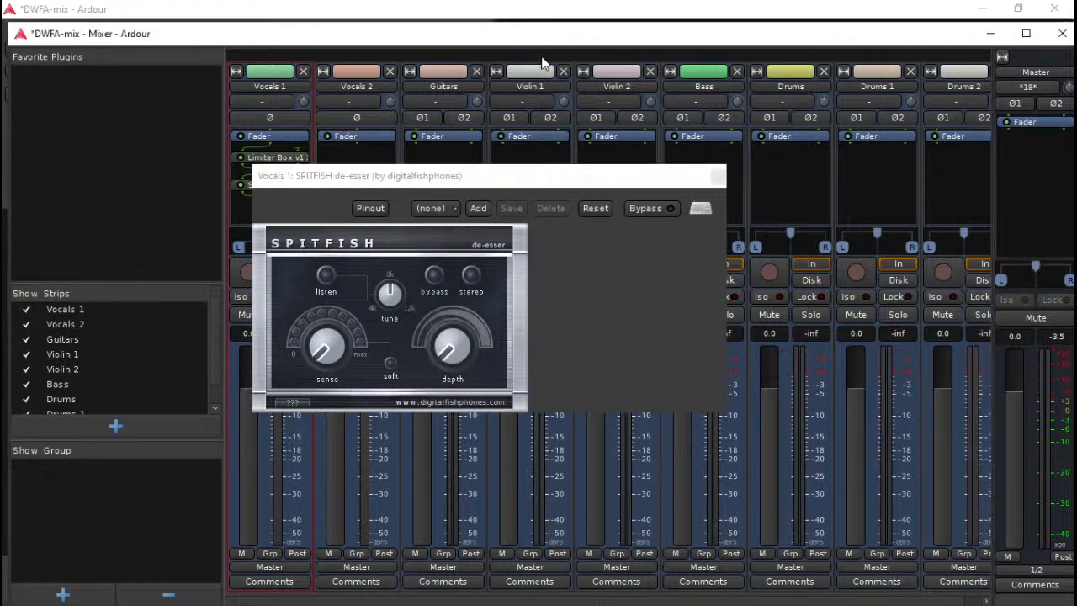
pyautogui.moveTo(487, 44); pyautogui.dragTo(490, 176)
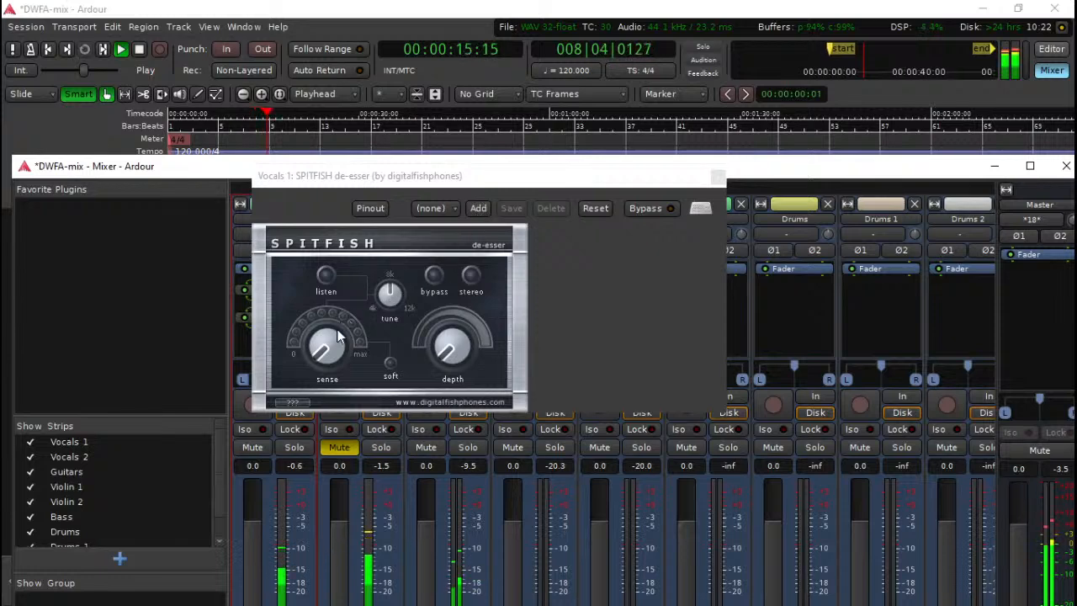
# - Try Preset 5 in the Vocals 1 SPITFISH de-esser, load Preset 4 instead and close the plugin window
pyautogui.click(430, 207)
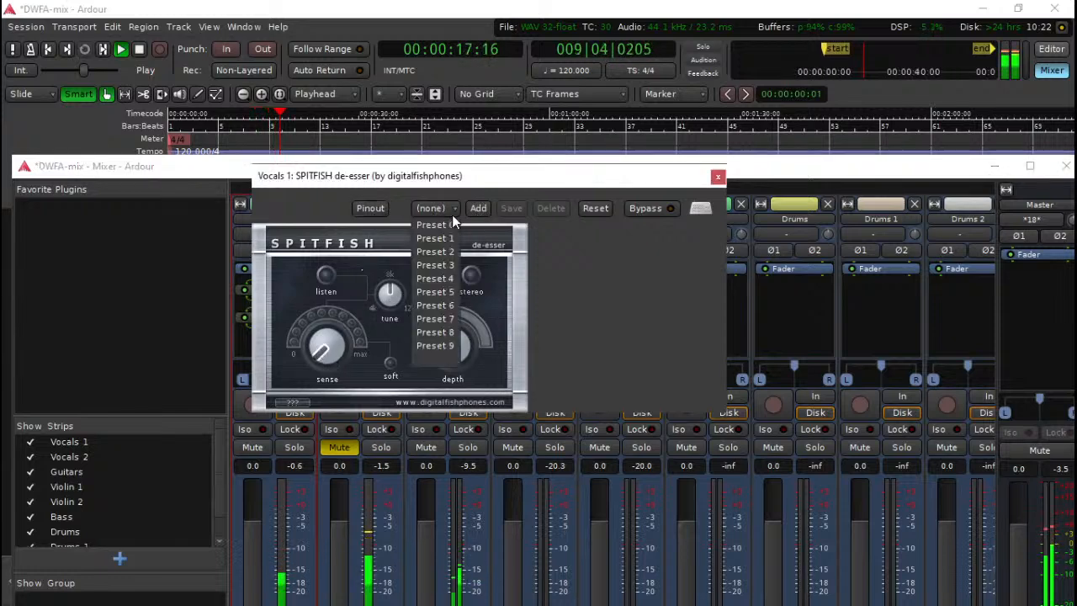
pyautogui.click(434, 292)
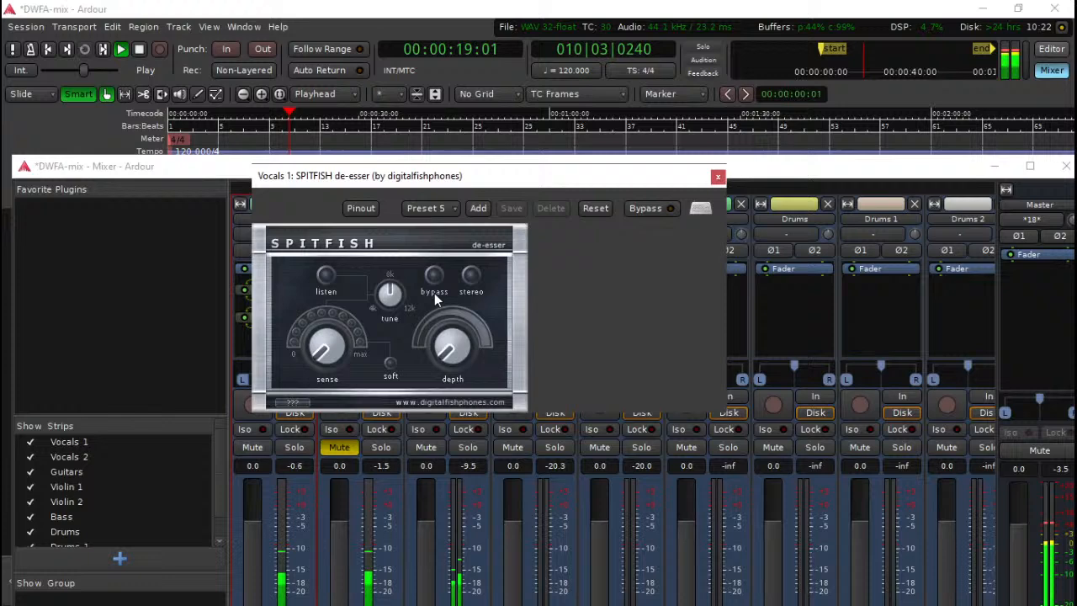
pyautogui.click(432, 208)
pyautogui.click(426, 194)
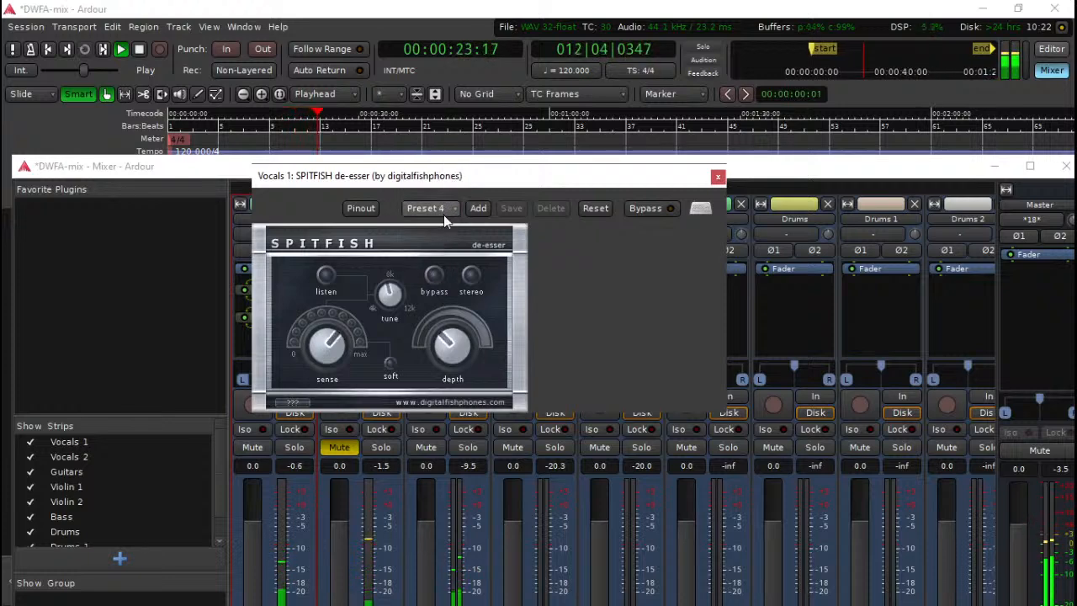
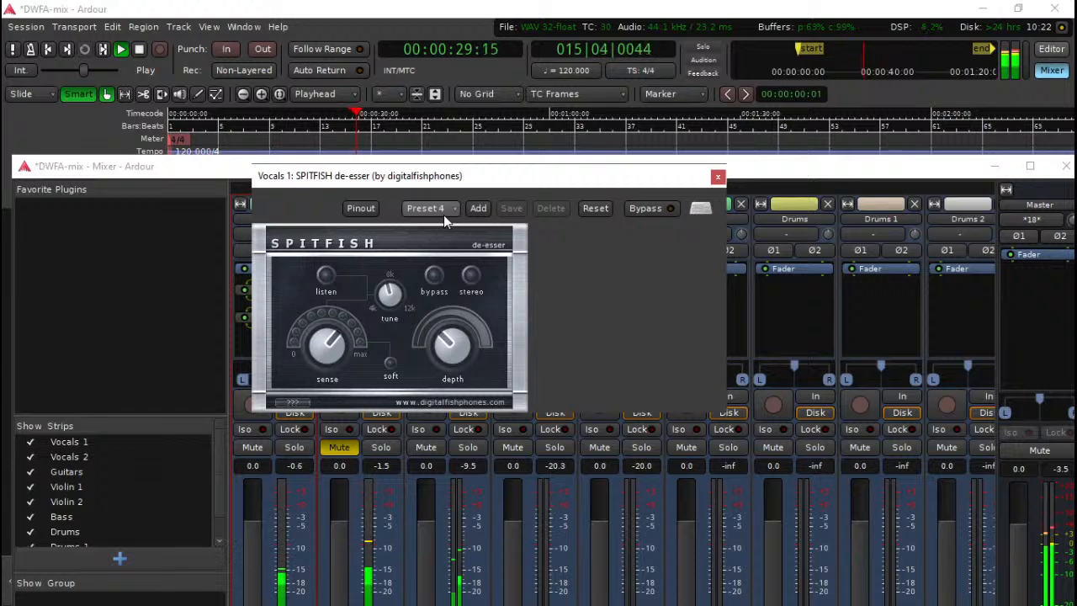
pyautogui.click(718, 177)
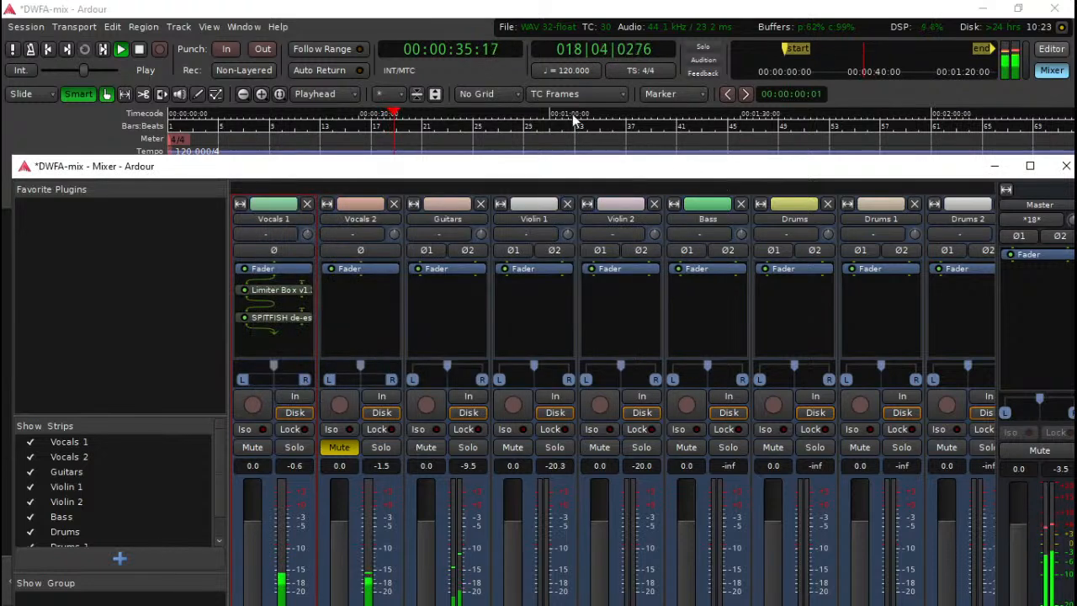
# - Stop playback and bring the mixer window back, raised to cover the timeline rulers
pyautogui.click(601, 10)
pyautogui.press('space')
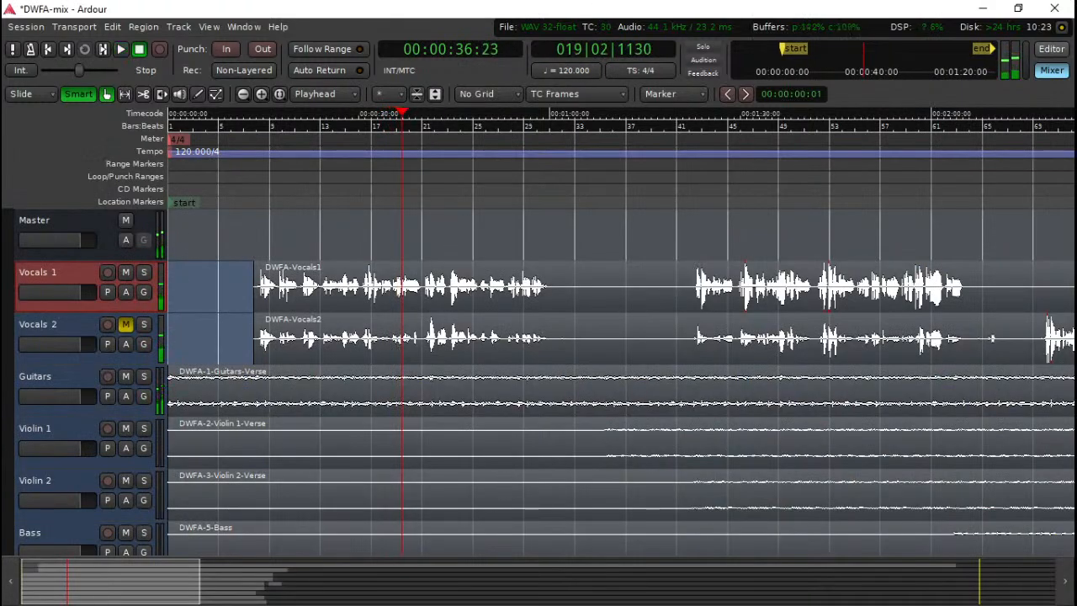
pyautogui.hotkey('alt', 'm')
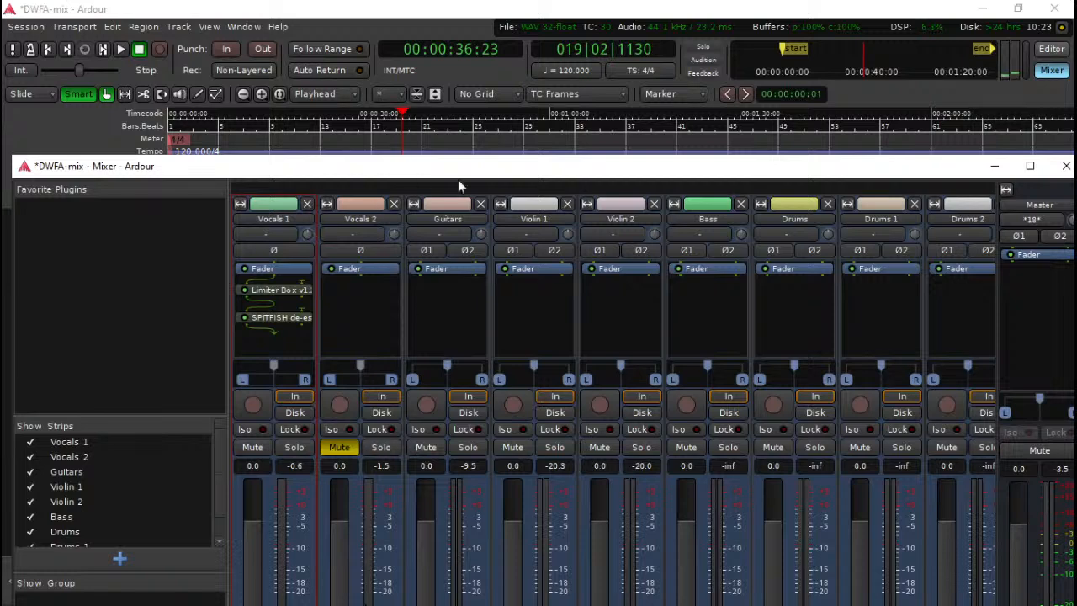
pyautogui.moveTo(458, 179); pyautogui.dragTo(492, 67)
# - Find the VOCEQ-PRO plugin by filtering for "voc" and insert it after the de-esser on the Vocals 1 strip
pyautogui.doubleClick(280, 244)
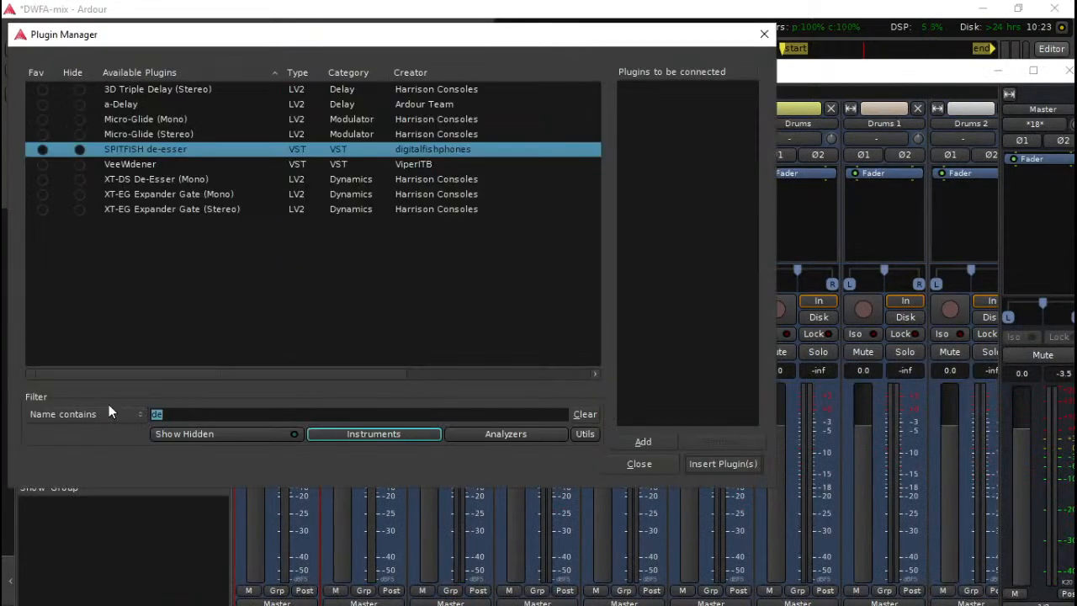
pyautogui.press('BackSpace')
pyautogui.write('voc')
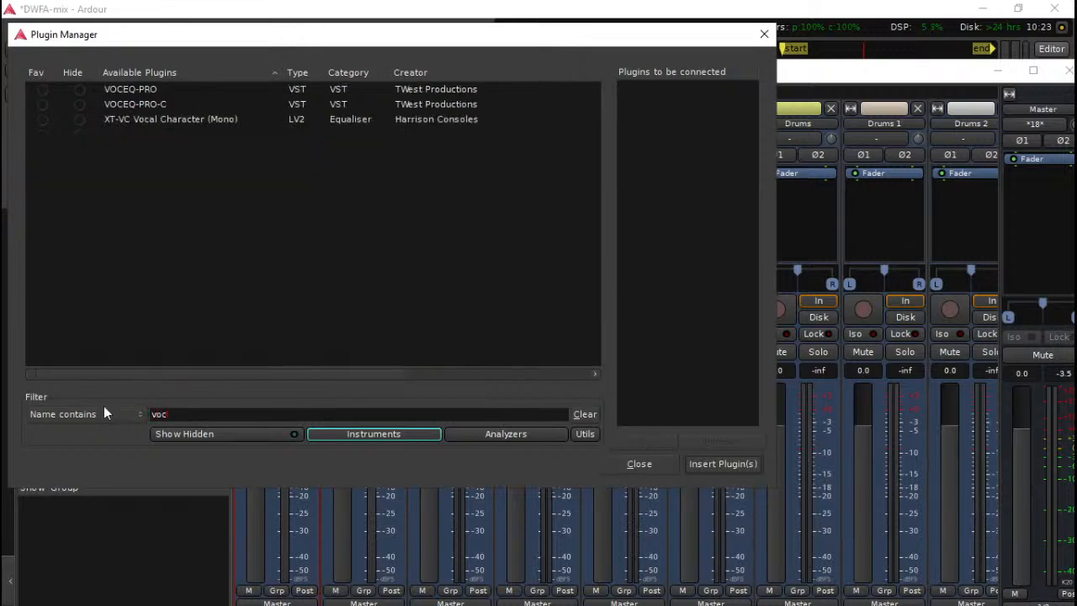
pyautogui.click(178, 279)
pyautogui.click(131, 104)
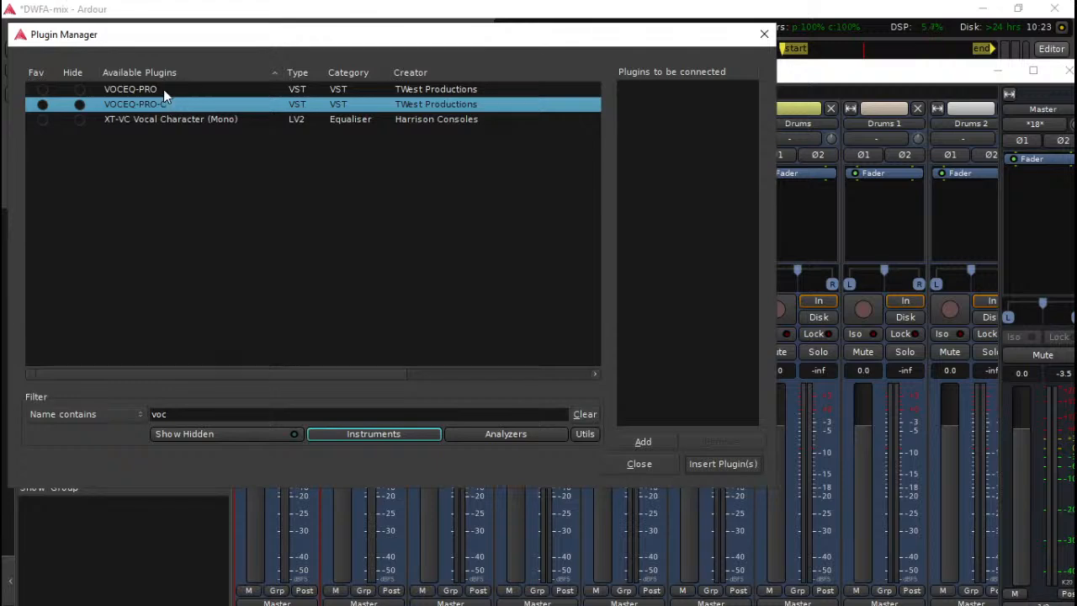
pyautogui.doubleClick(163, 90)
pyautogui.click(715, 463)
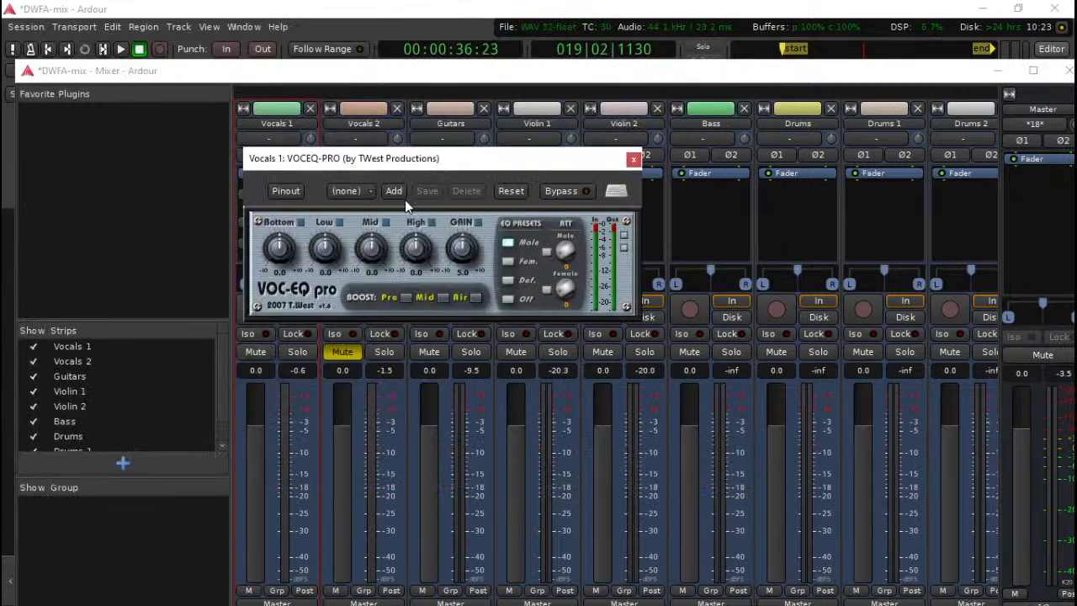
# - Resume playback, load the "Male standard" preset in the Vocals 1 VOCEQ-PRO and set its gain to 5.1
pyautogui.press('space')
pyautogui.click(374, 190)
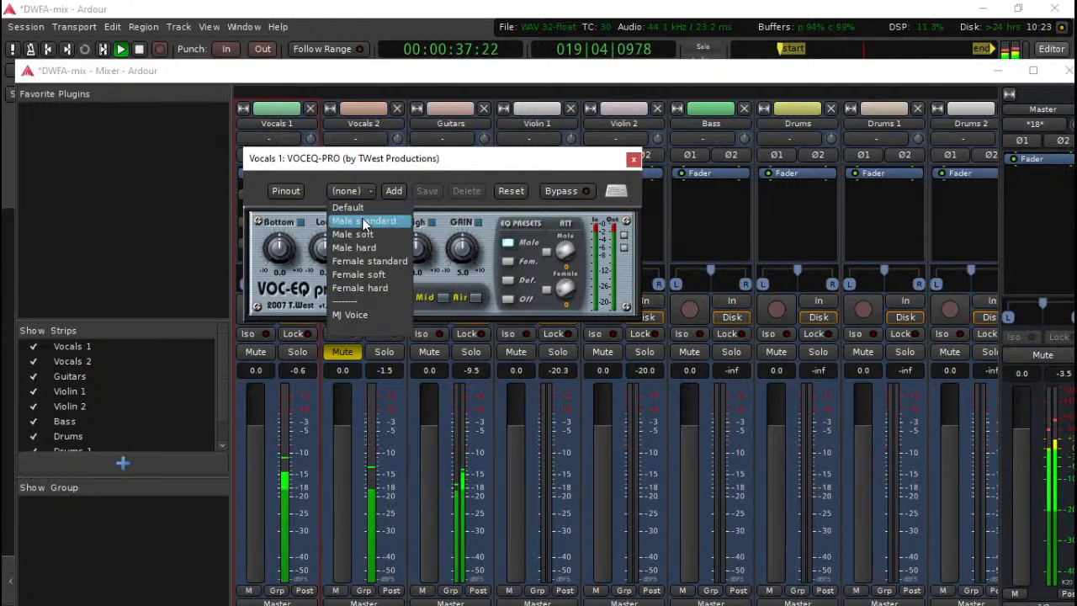
pyautogui.click(363, 221)
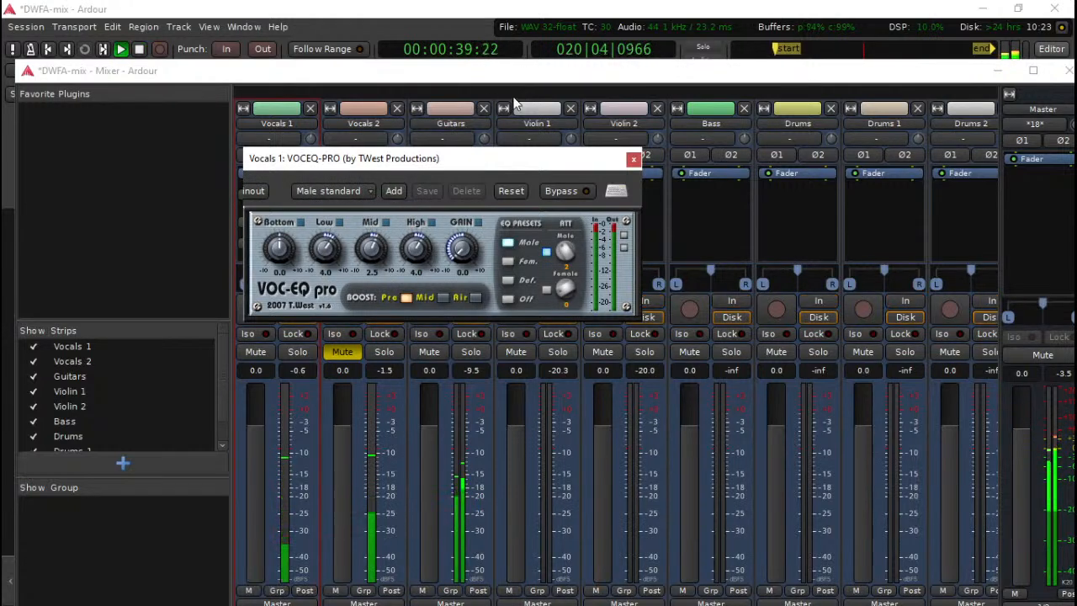
pyautogui.moveTo(461, 247); pyautogui.dragTo(461, 227)
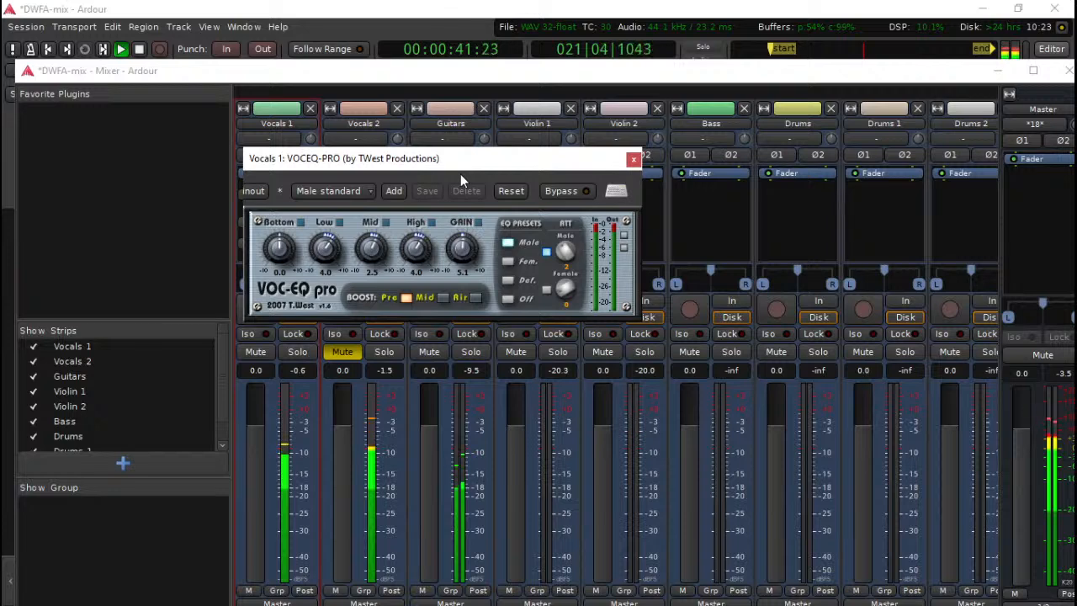
# - Try the "Male soft" preset in the Vocals 1 VOCEQ-PRO with gain 4.8 and high 8.6, and try the "Male hard" preset
pyautogui.moveTo(460, 173); pyautogui.dragTo(461, 180)
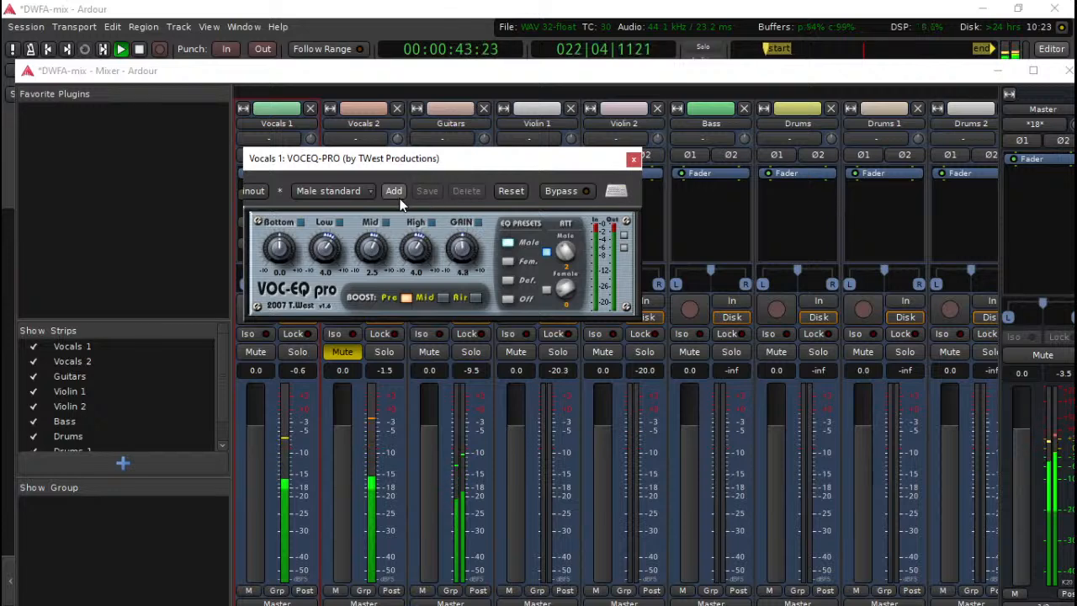
pyautogui.click(350, 193)
pyautogui.click(349, 208)
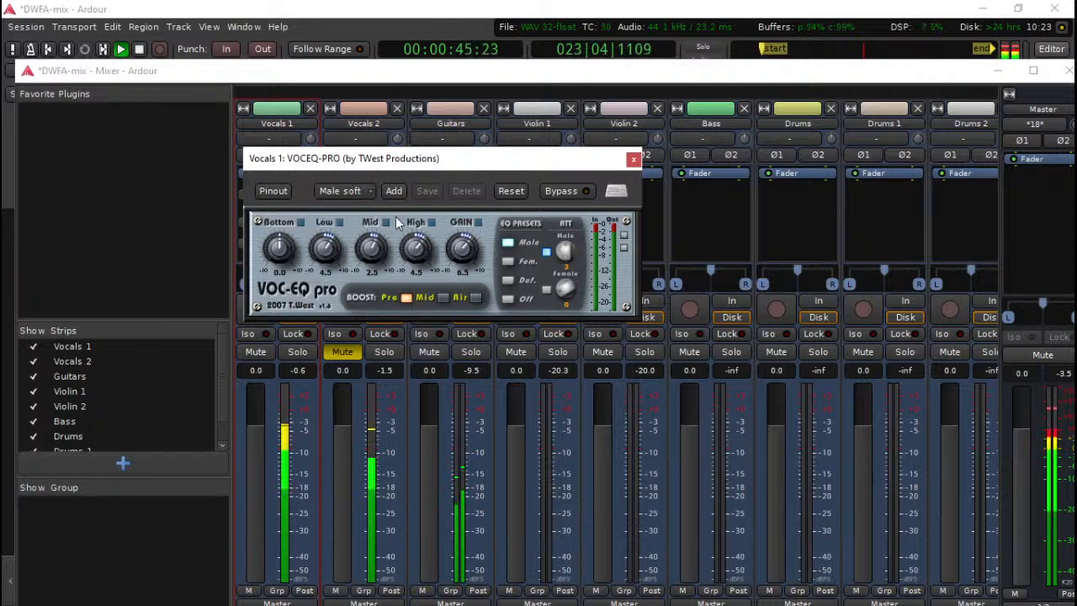
pyautogui.moveTo(467, 261); pyautogui.dragTo(473, 273)
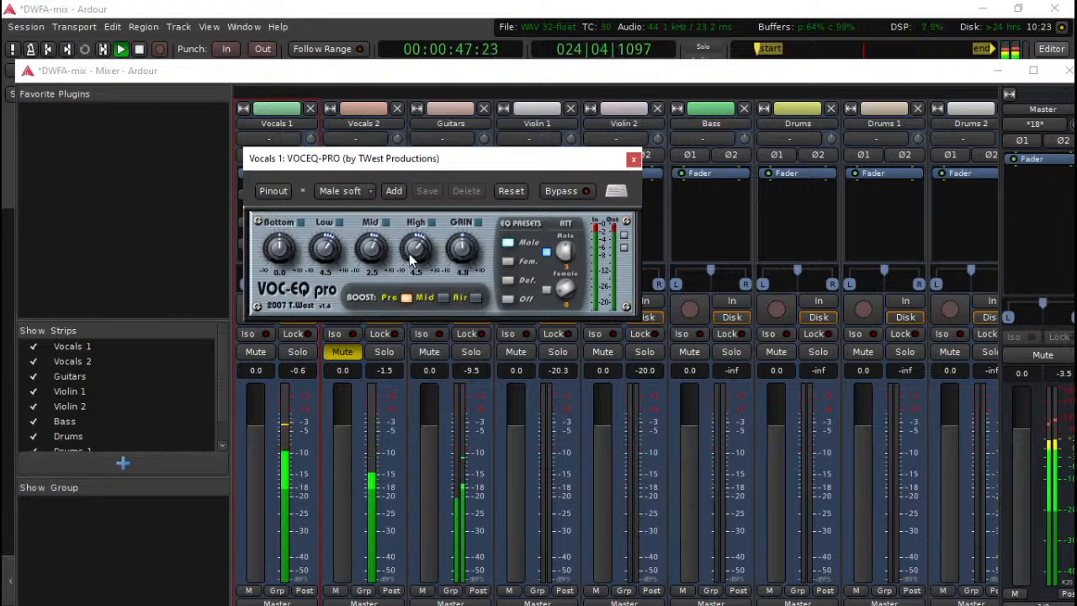
pyautogui.moveTo(415, 257); pyautogui.dragTo(382, 243)
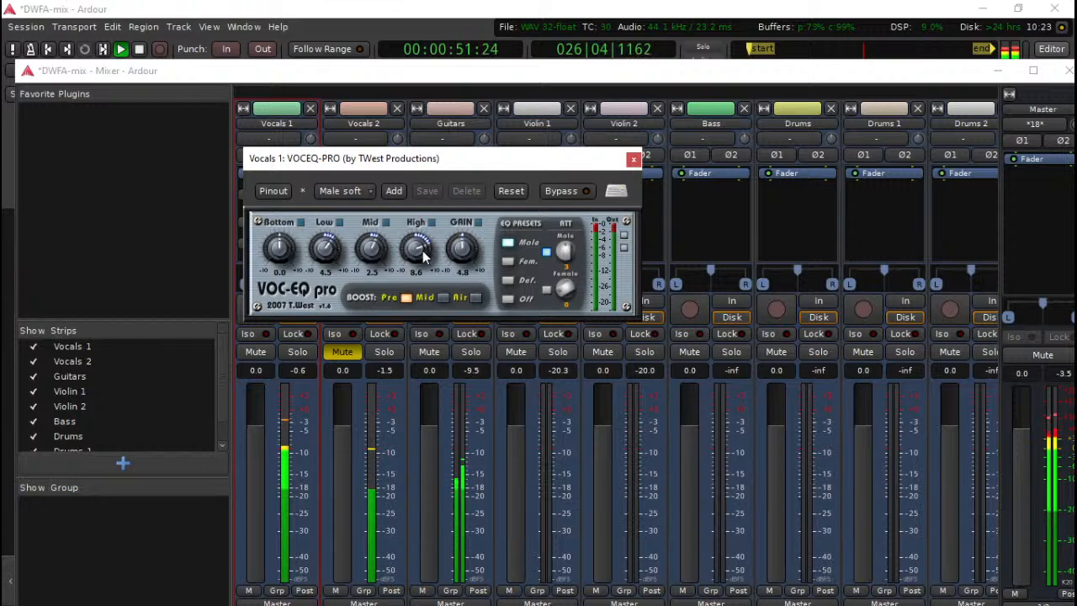
pyautogui.click(353, 190)
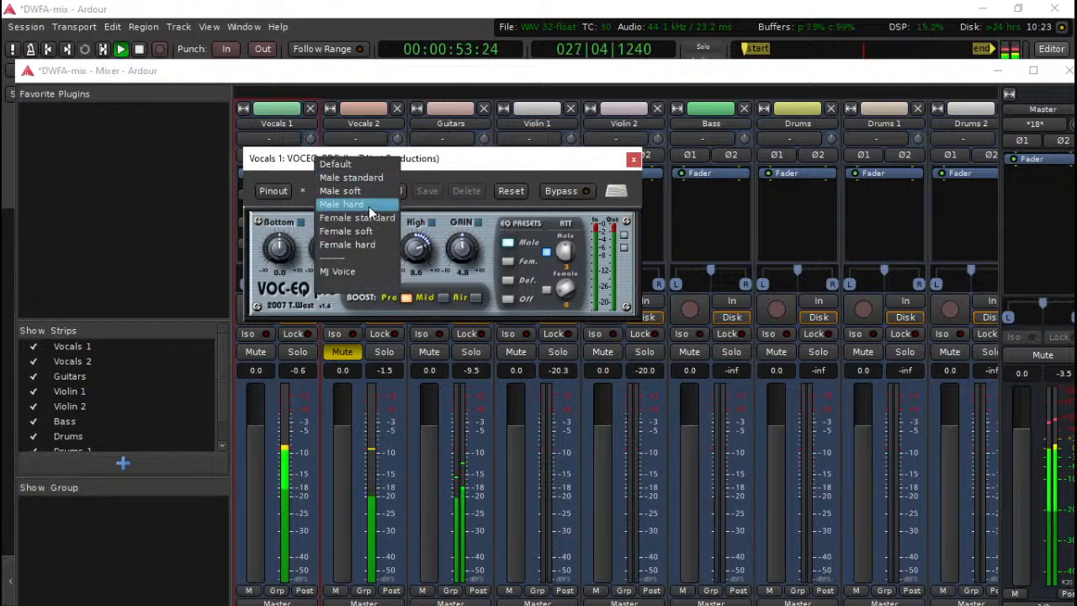
pyautogui.click(368, 207)
# - Reload the "Male standard" preset in the Vocals 1 VOCEQ-PRO and raise its gain to 6.5
pyautogui.click(363, 191)
pyautogui.click(359, 168)
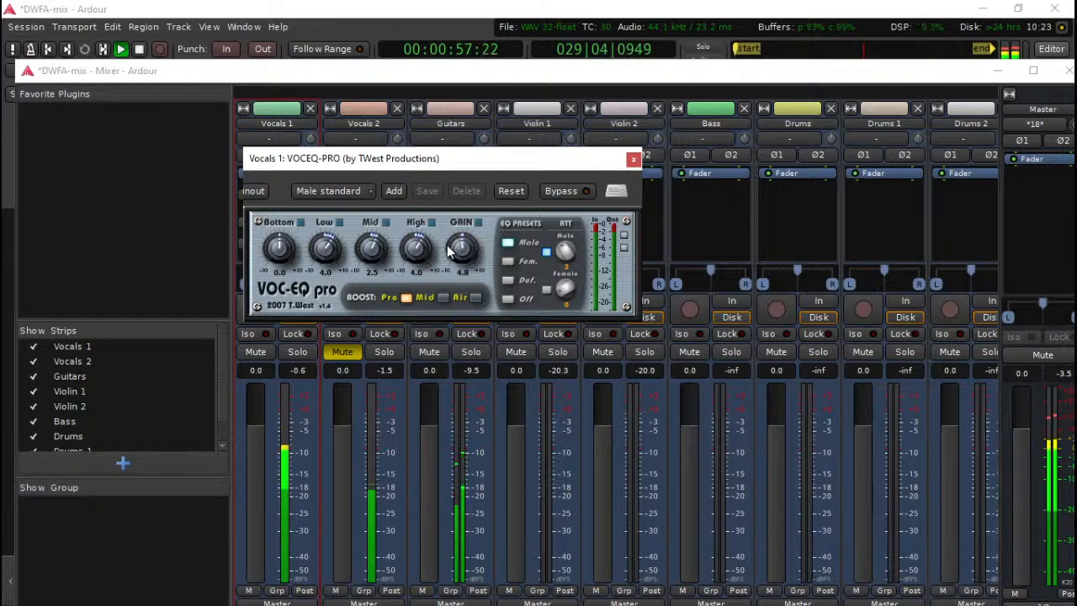
pyautogui.moveTo(467, 250); pyautogui.dragTo(474, 228)
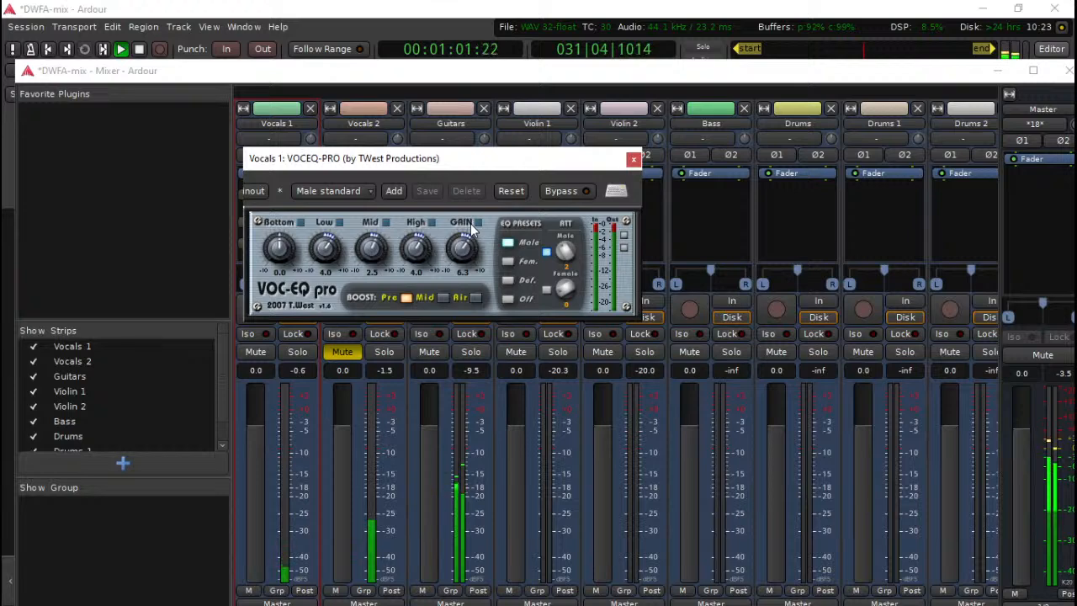
pyautogui.moveTo(473, 233); pyautogui.dragTo(478, 222)
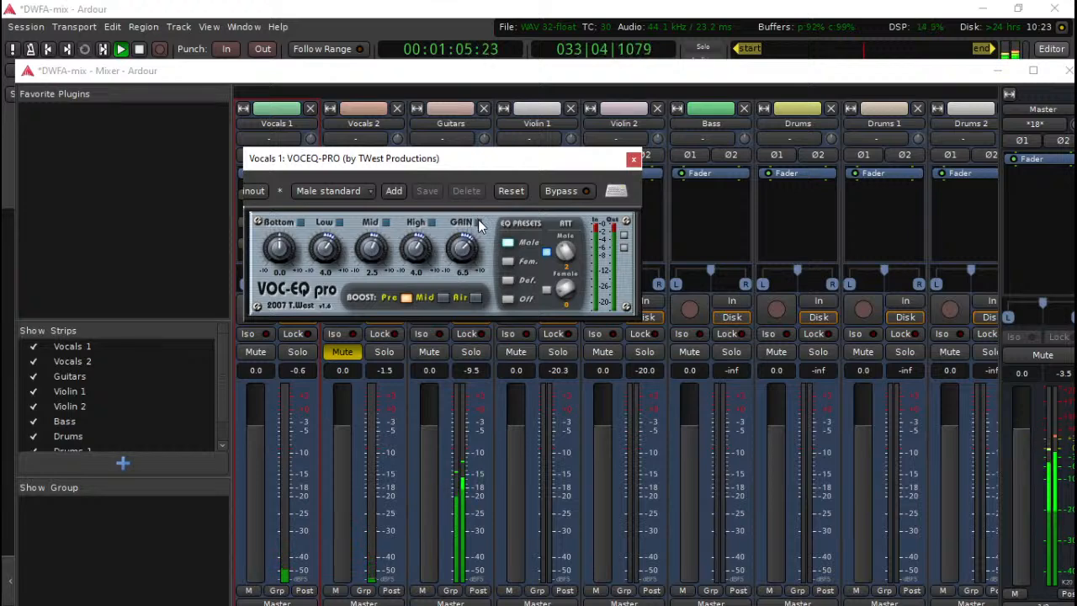
# - Bring the editor window forward, close the VOCEQ-PRO window and stop playback
pyautogui.click(510, 17)
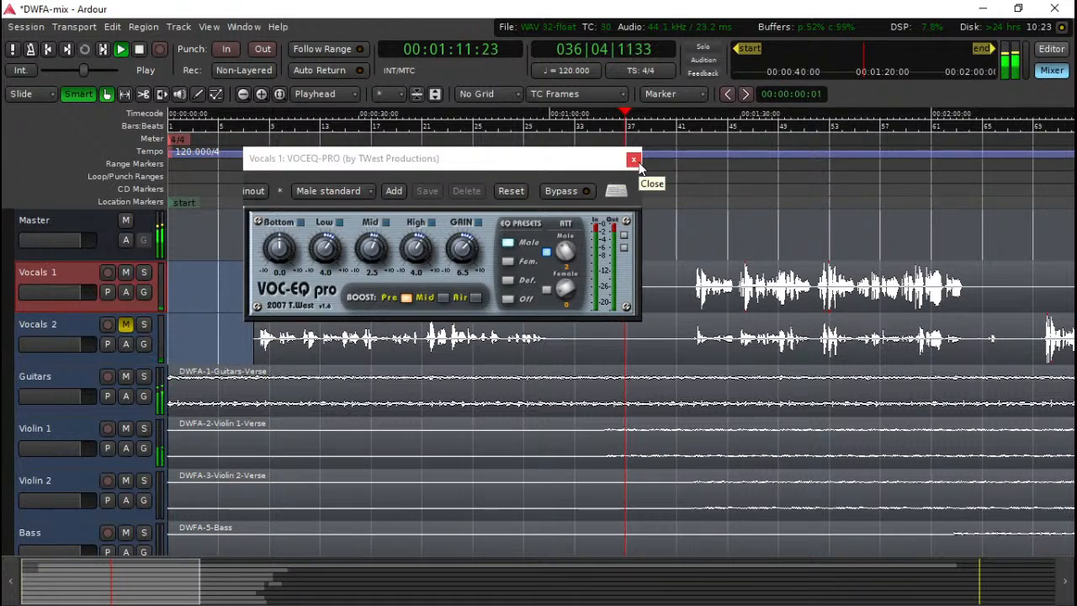
pyautogui.click(633, 160)
pyautogui.press('space')
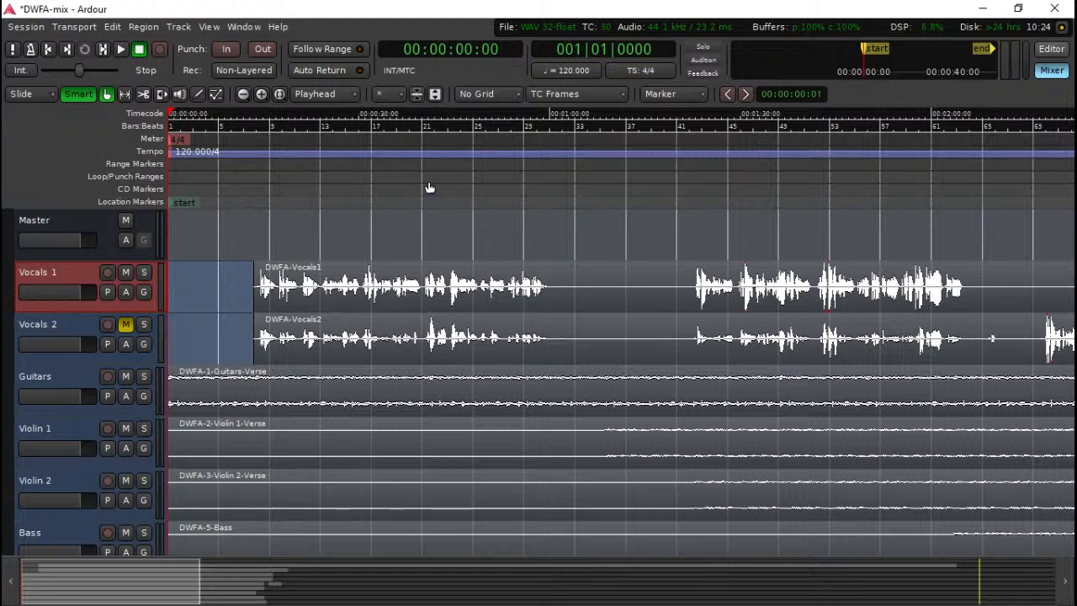
# - Listen to the session from the start and from around bar 7, just before the first vocals regions
pyautogui.press('space')
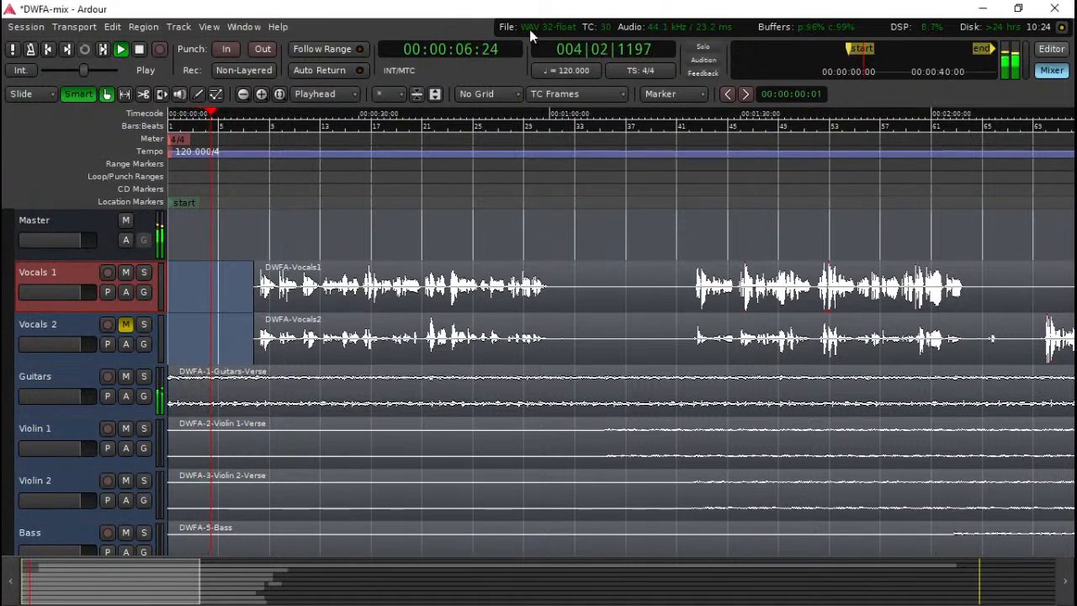
pyautogui.press('space')
pyautogui.click(243, 173)
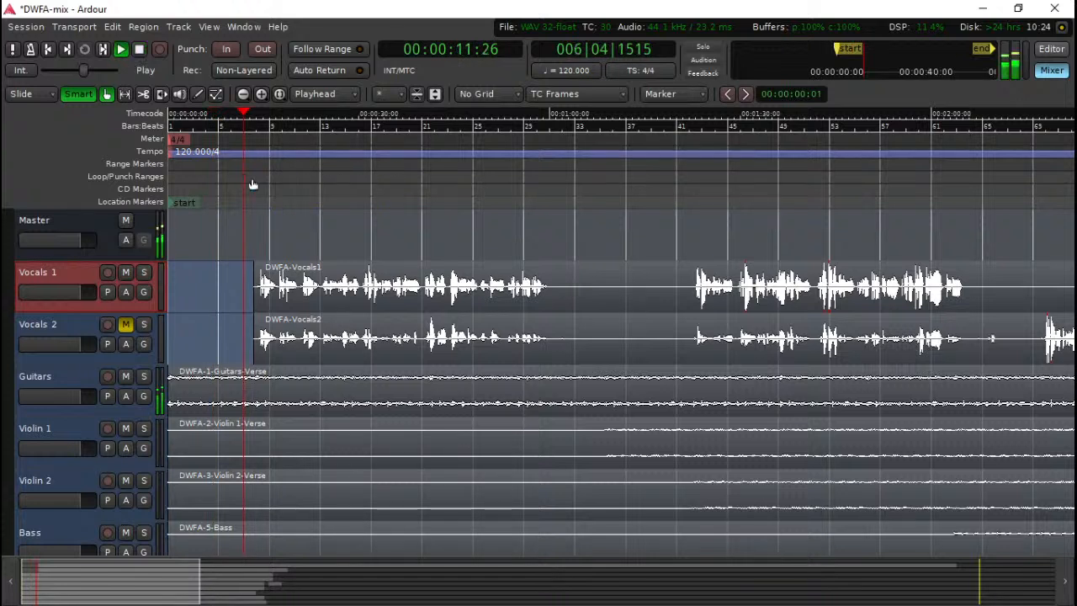
pyautogui.press('space')
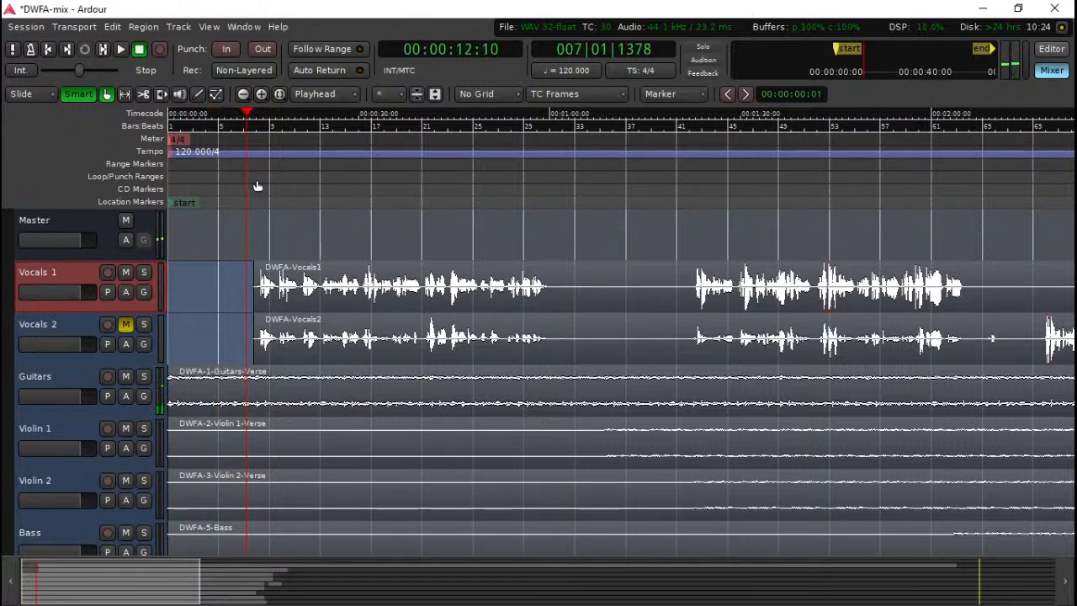
pyautogui.press('space')
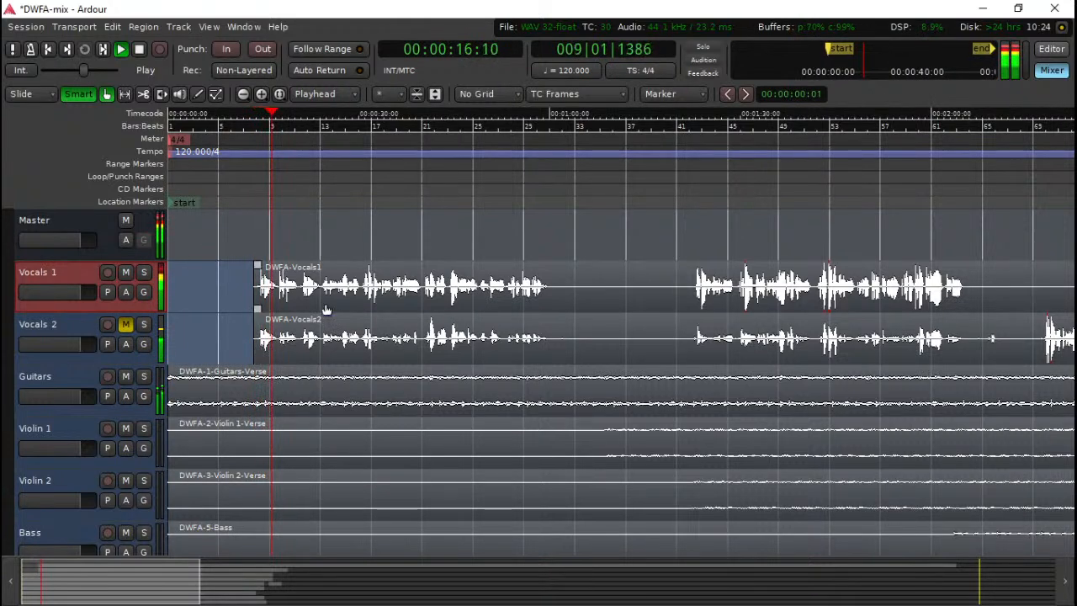
# - Reopen VOCEQ-PRO from the Vocals 1 mixer strip, set low to -3.1, high to 2.1 and gain to 4.1, and close it
pyautogui.hotkey('alt', 'm')
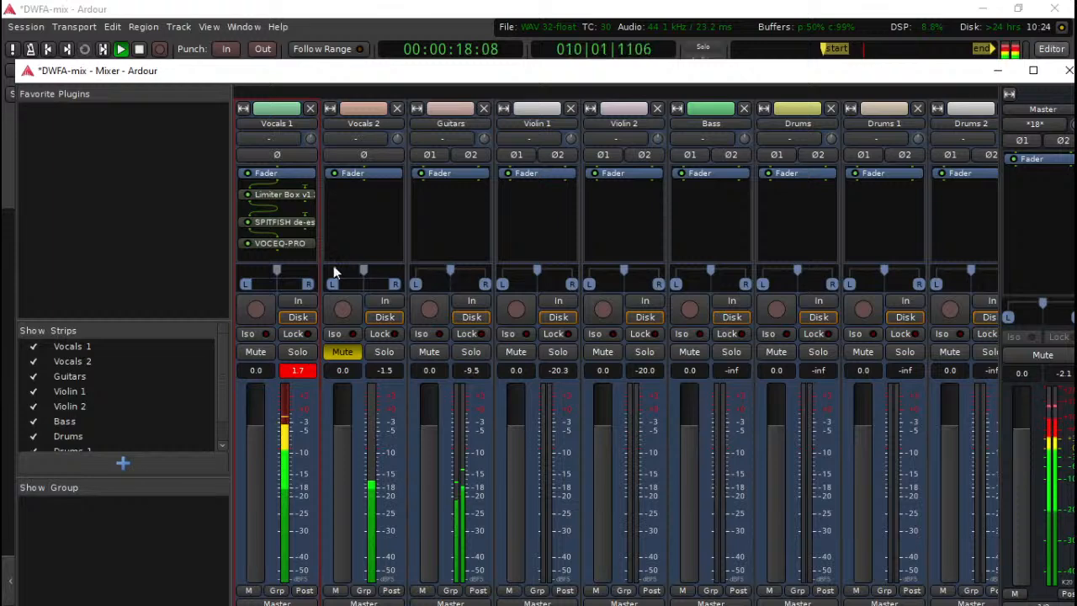
pyautogui.doubleClick(282, 243)
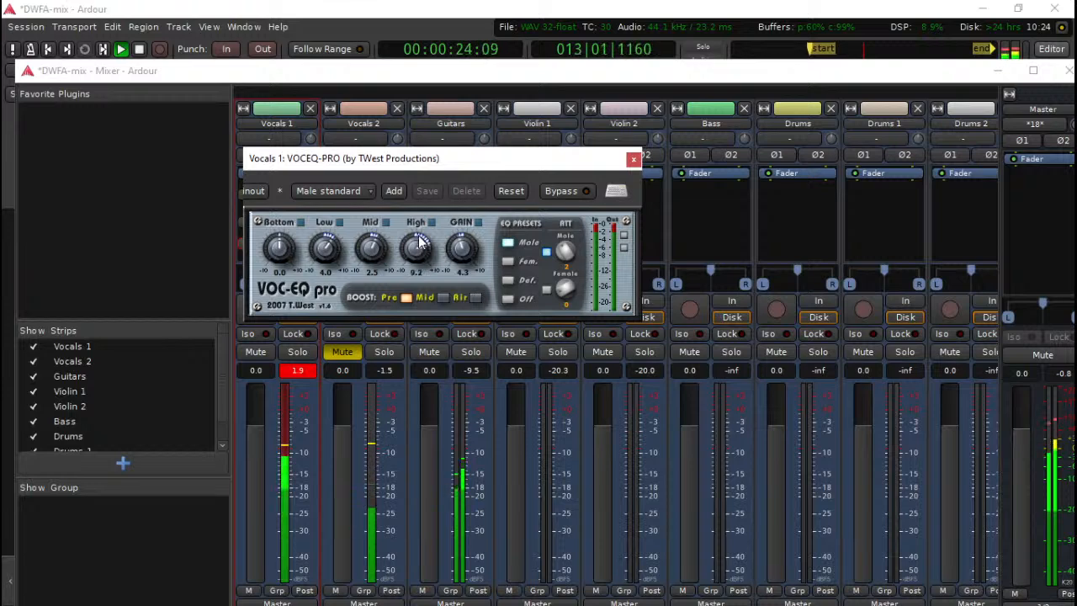
pyautogui.moveTo(417, 248); pyautogui.dragTo(432, 278)
pyautogui.moveTo(333, 252); pyautogui.dragTo(333, 276)
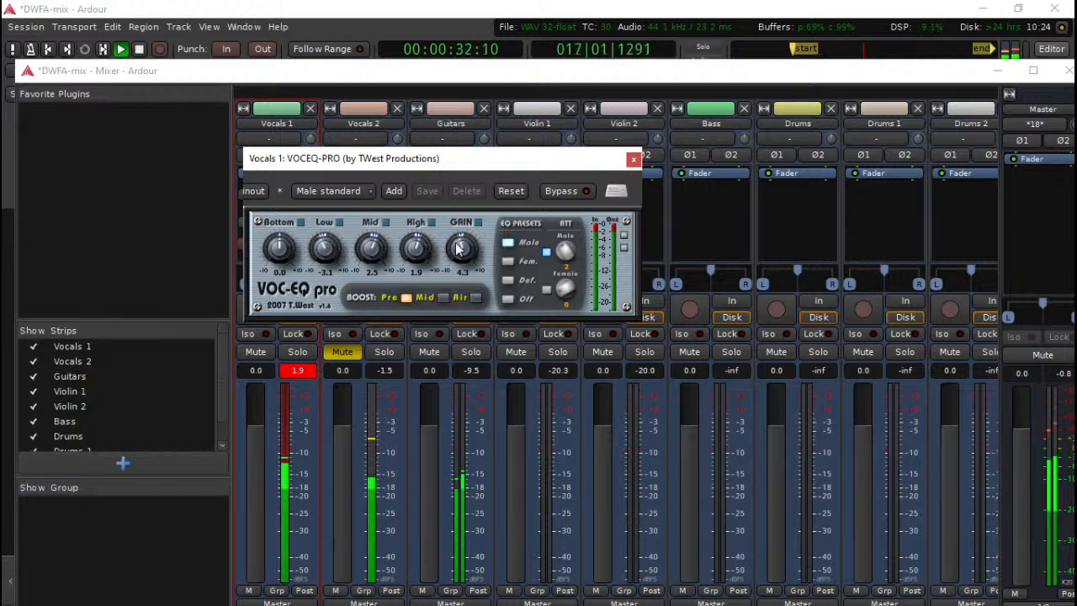
pyautogui.moveTo(461, 247); pyautogui.dragTo(424, 252)
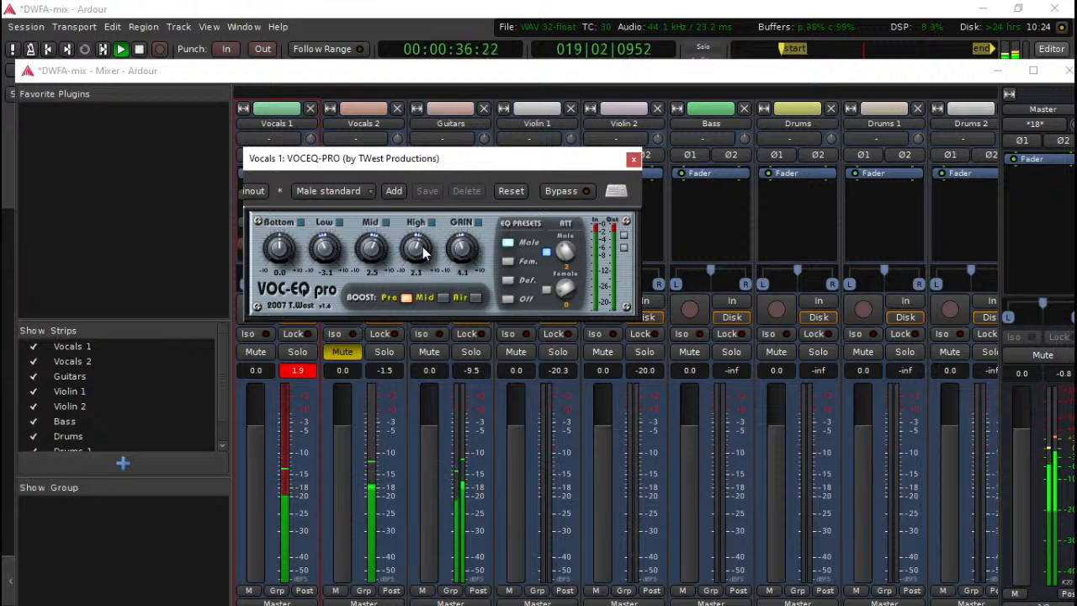
pyautogui.click(634, 159)
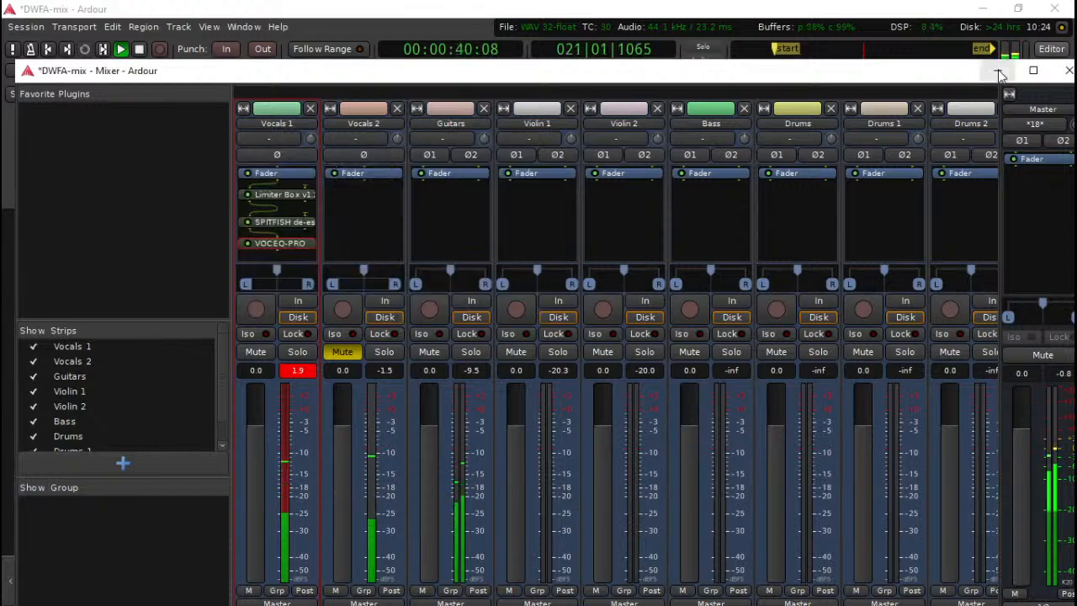
# - Switch from the mixer to the editor, replay the opening of the first vocals regions and stop playback
pyautogui.doubleClick(870, 77)
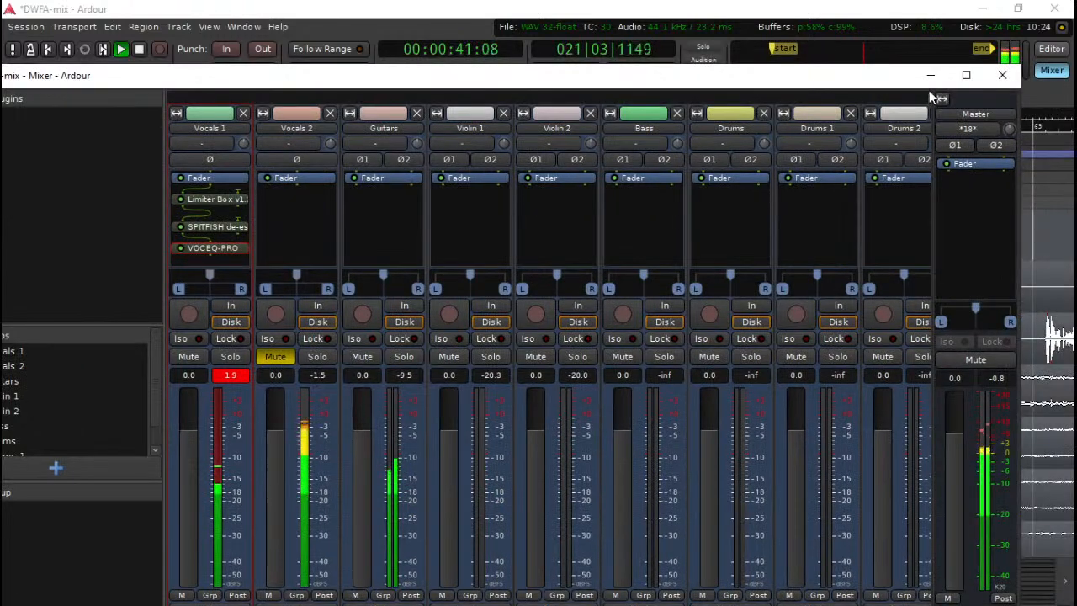
pyautogui.doubleClick(861, 73)
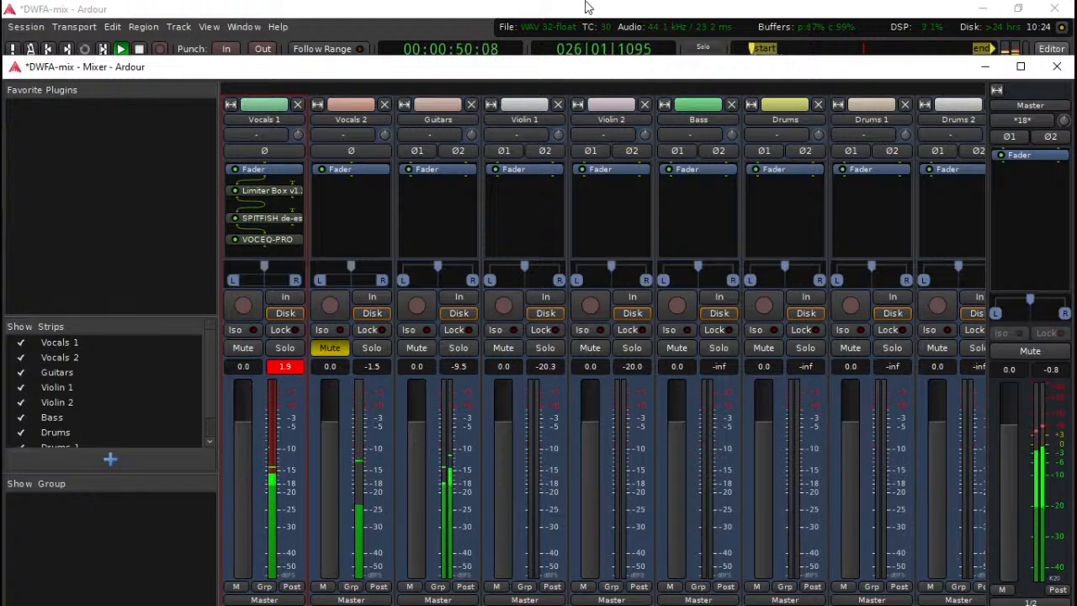
pyautogui.hotkey('alt', 'm')
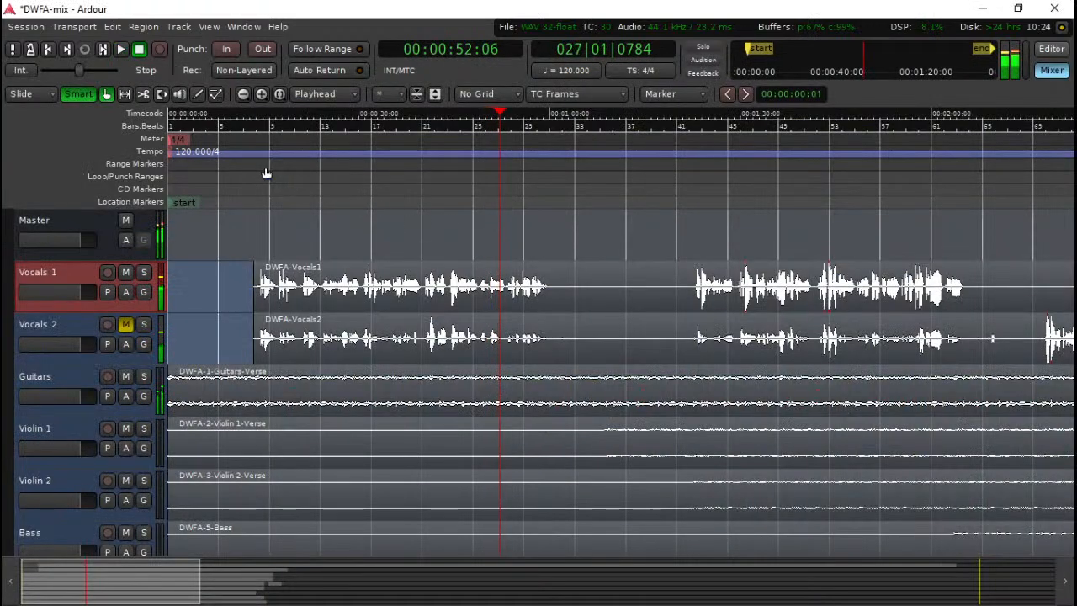
pyautogui.click(250, 170)
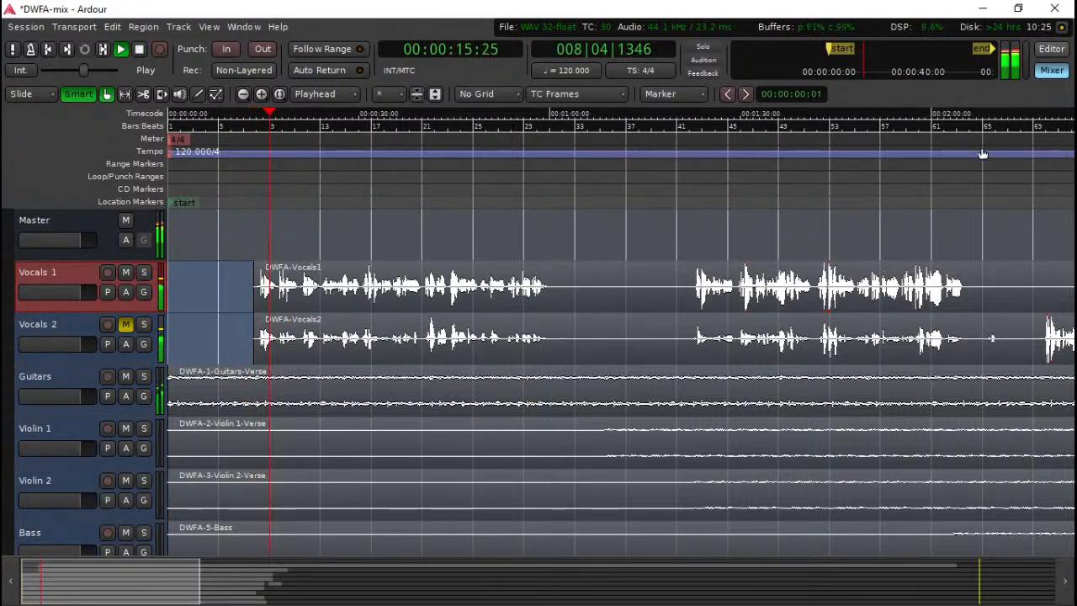
pyautogui.press('space')
# - Bring back the mixer and open the Plugin Manager for the slot below VOCEQ-PRO on the Vocals 1 strip
pyautogui.click(1059, 78)
pyautogui.click(1061, 77)
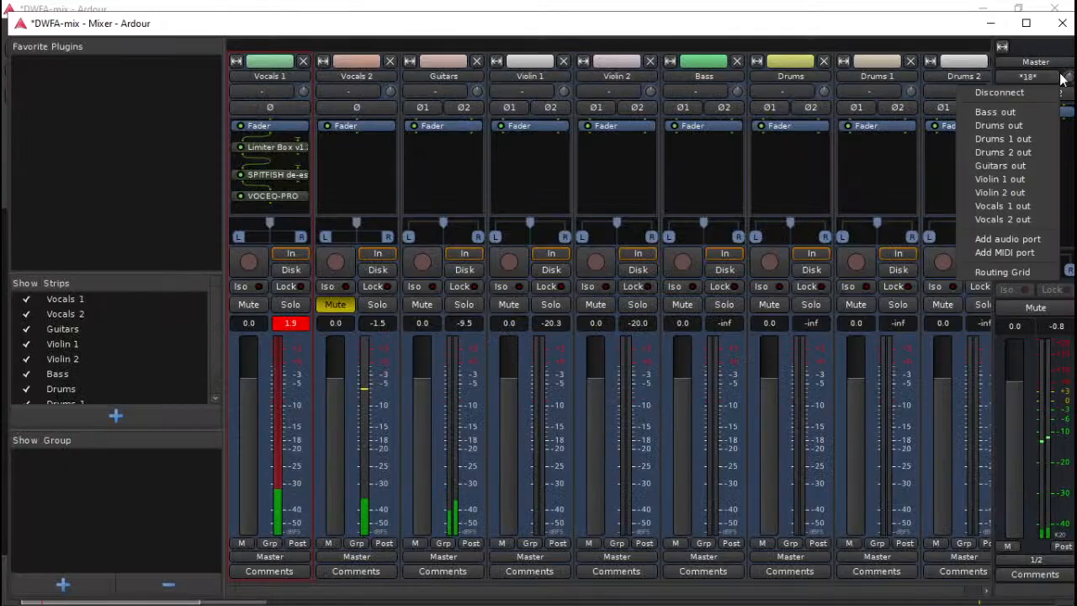
pyautogui.click(349, 182)
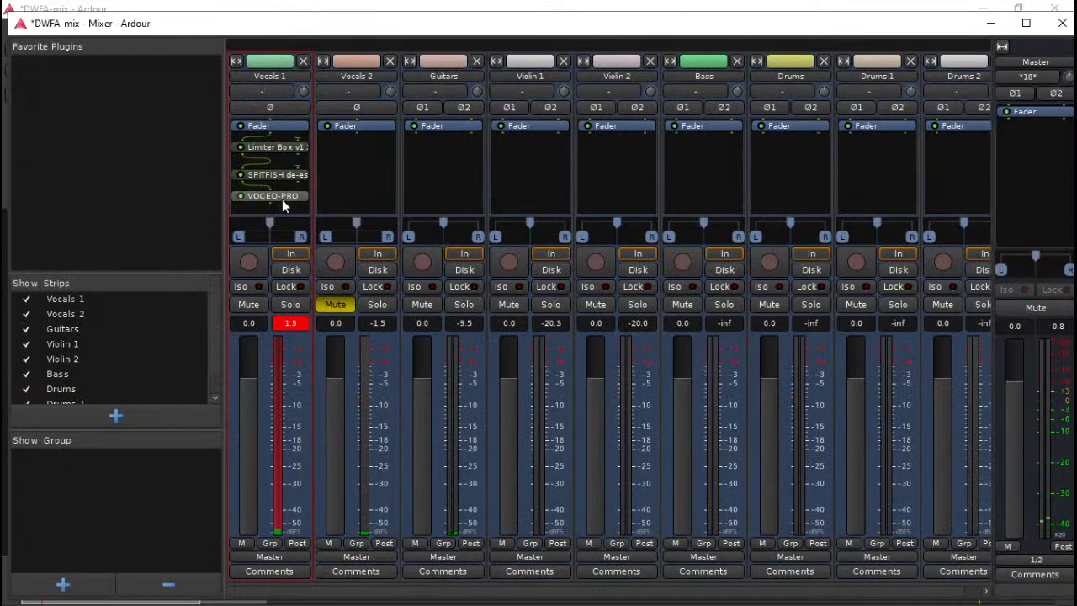
pyautogui.doubleClick(268, 206)
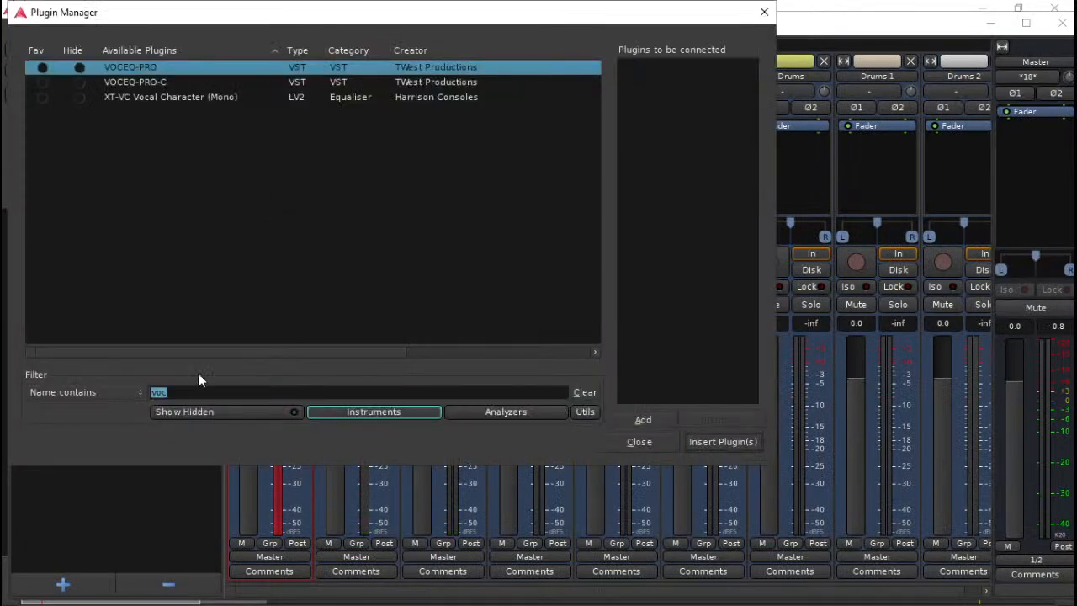
# - Clear the plugin name filter and filter the list by category containing "vst"
pyautogui.press('BackSpace')
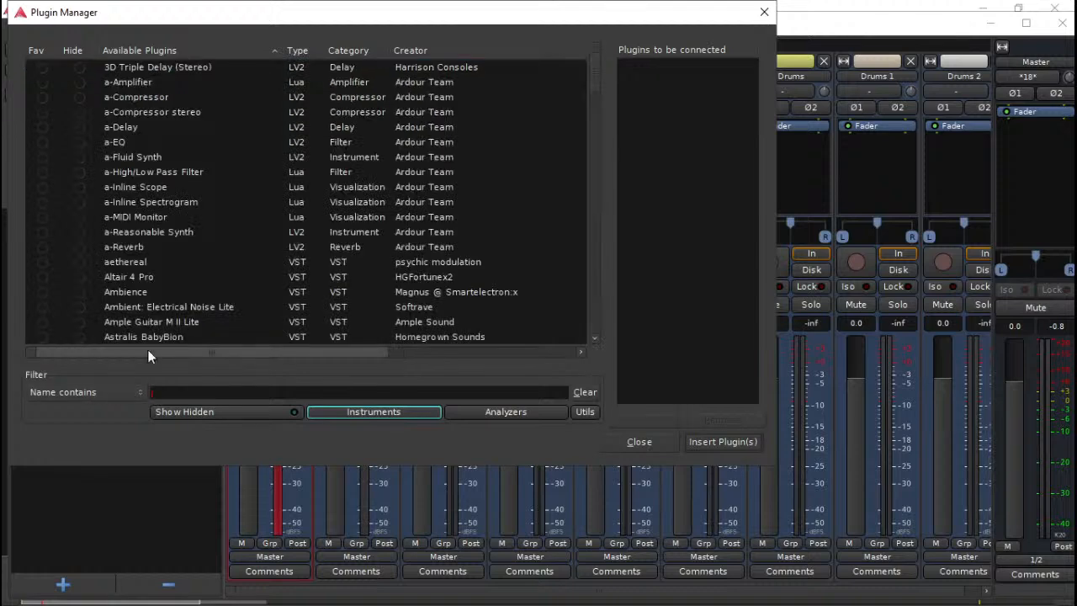
pyautogui.click(85, 397)
pyautogui.click(80, 425)
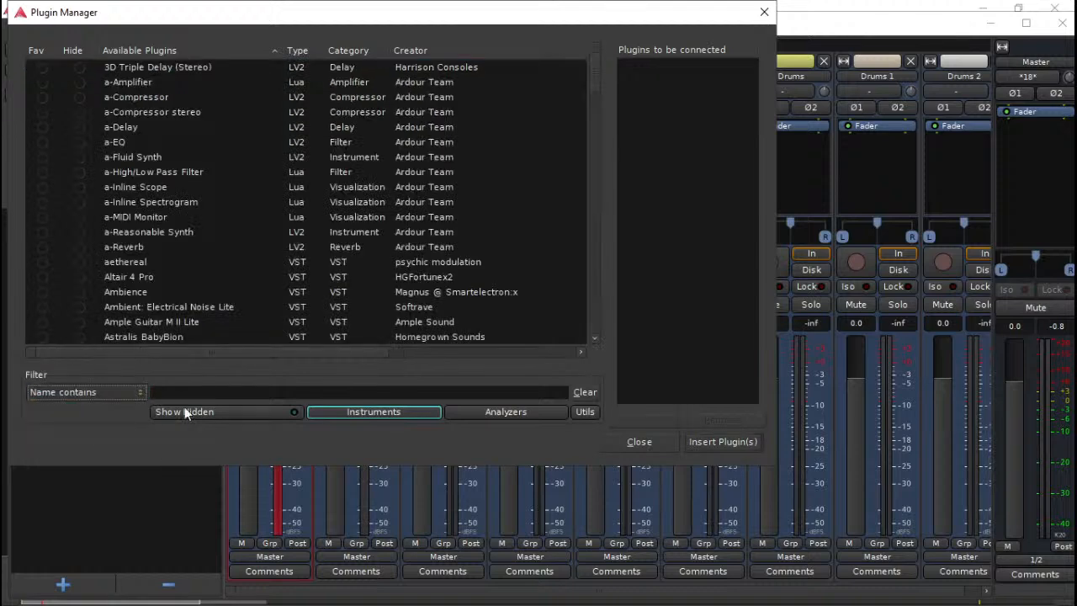
pyautogui.write('vst')
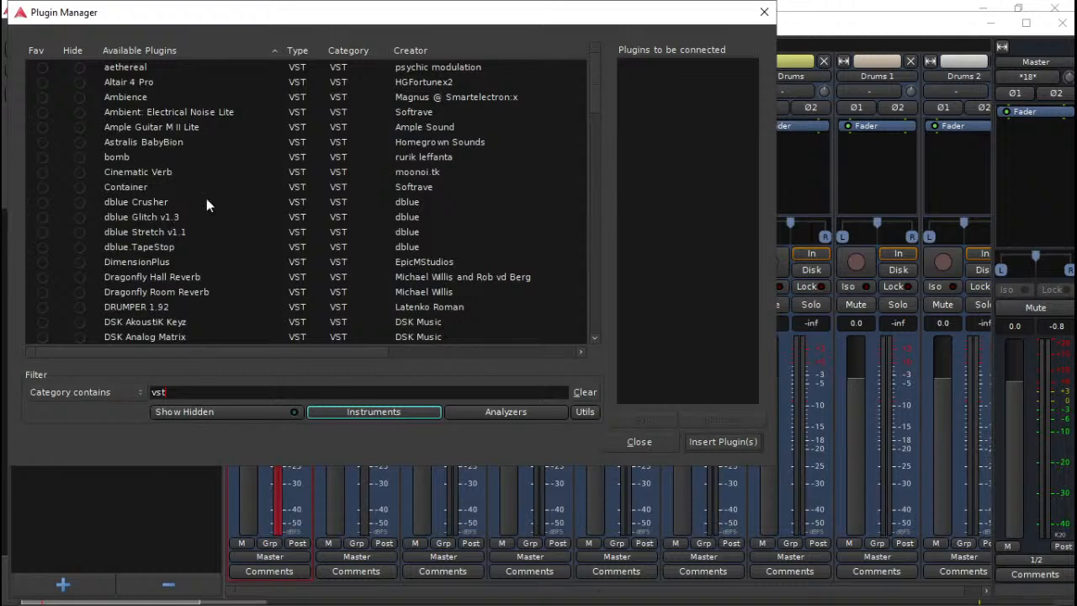
# - Look through the list of VST plugins for another effect for the vocals
pyautogui.click(153, 187)
pyautogui.scroll(-6, 164, 201)
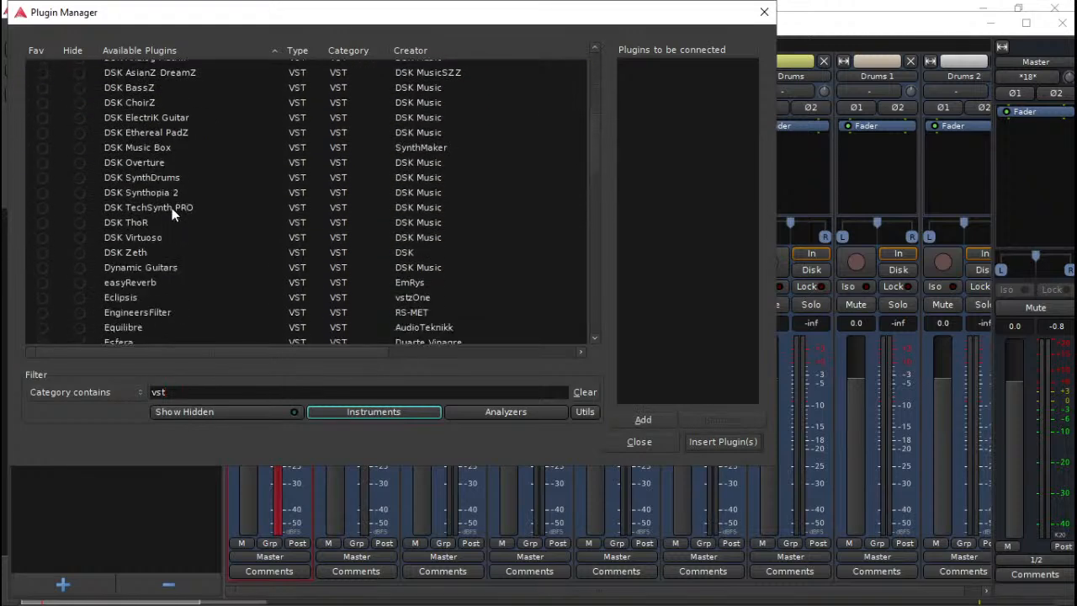
pyautogui.scroll(-2, 200, 268)
pyautogui.scroll(4, 200, 268)
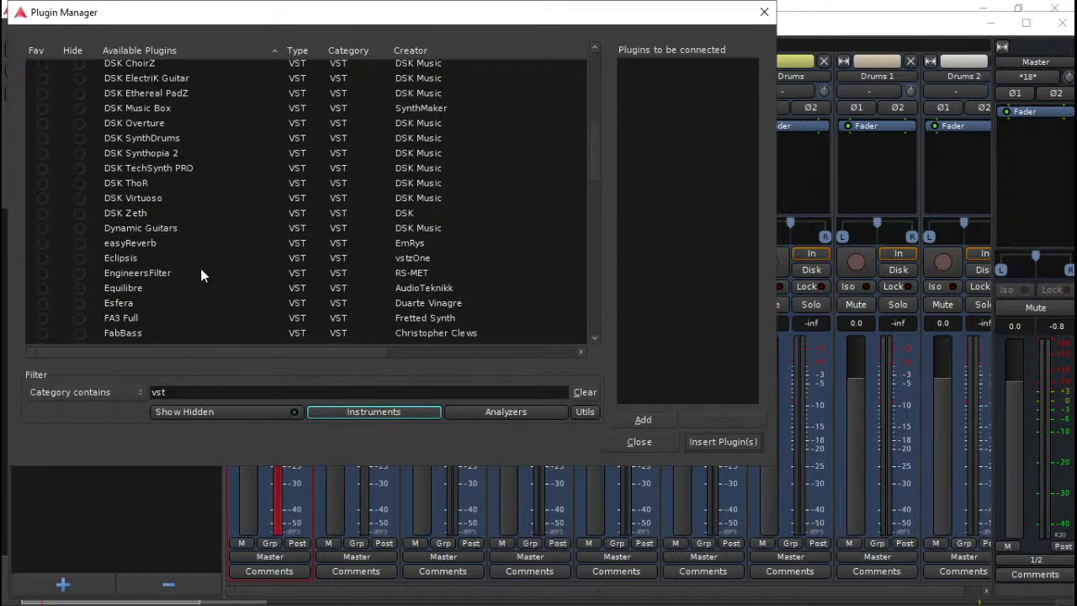
pyautogui.scroll(4, 200, 268)
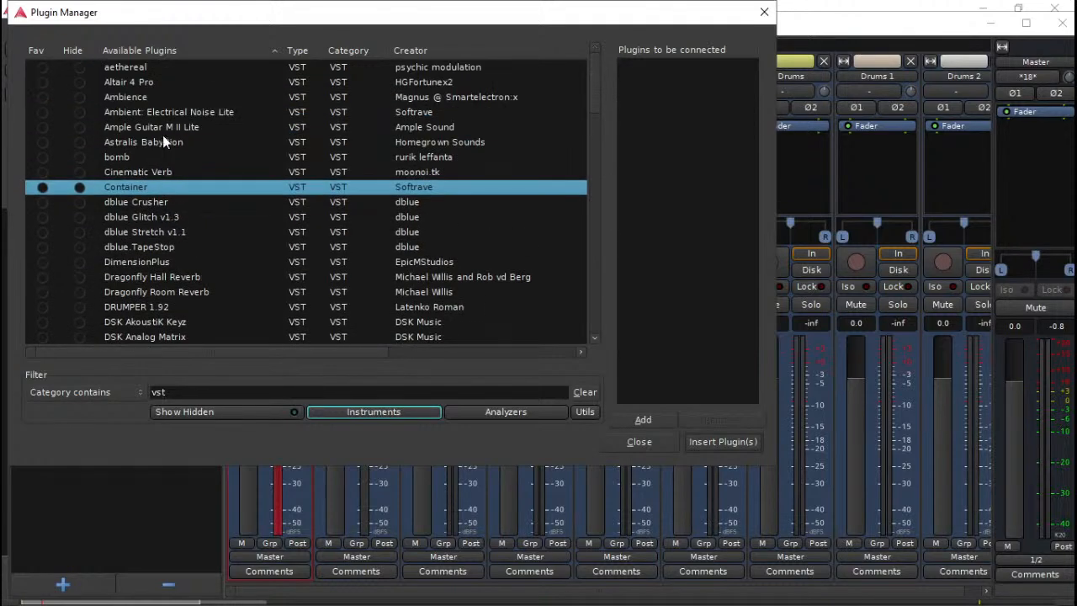
pyautogui.scroll(-3, 153, 212)
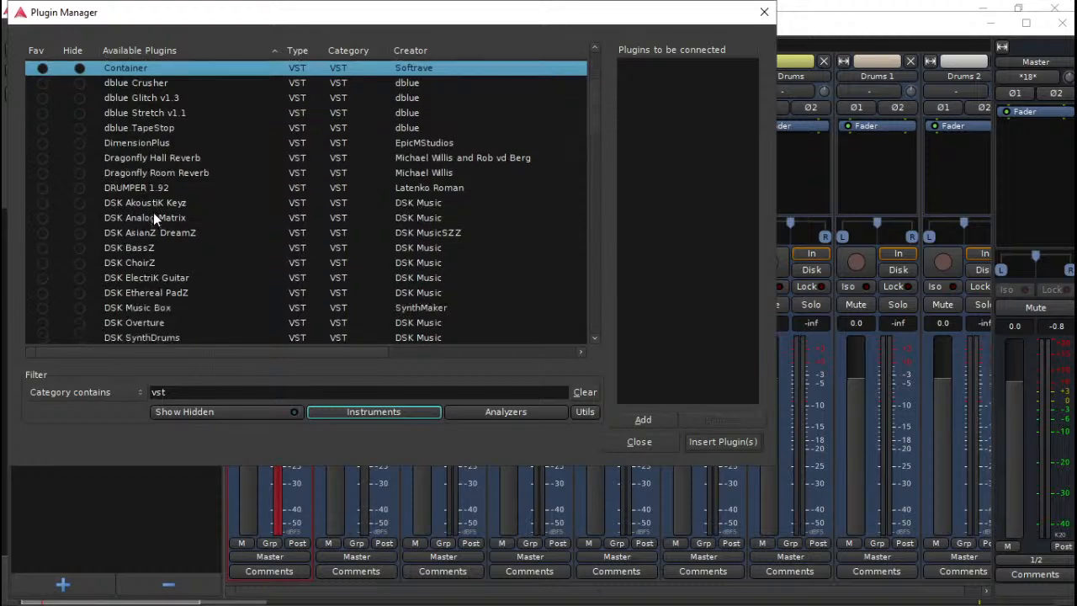
pyautogui.scroll(-1, 178, 240)
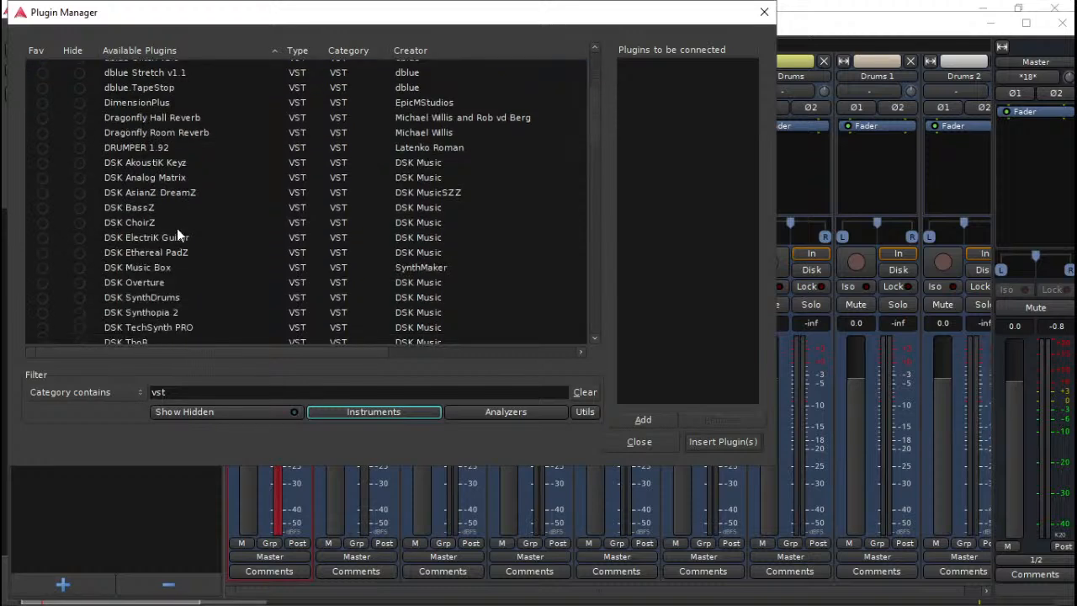
pyautogui.scroll(-3, 177, 236)
pyautogui.scroll(-2, 176, 236)
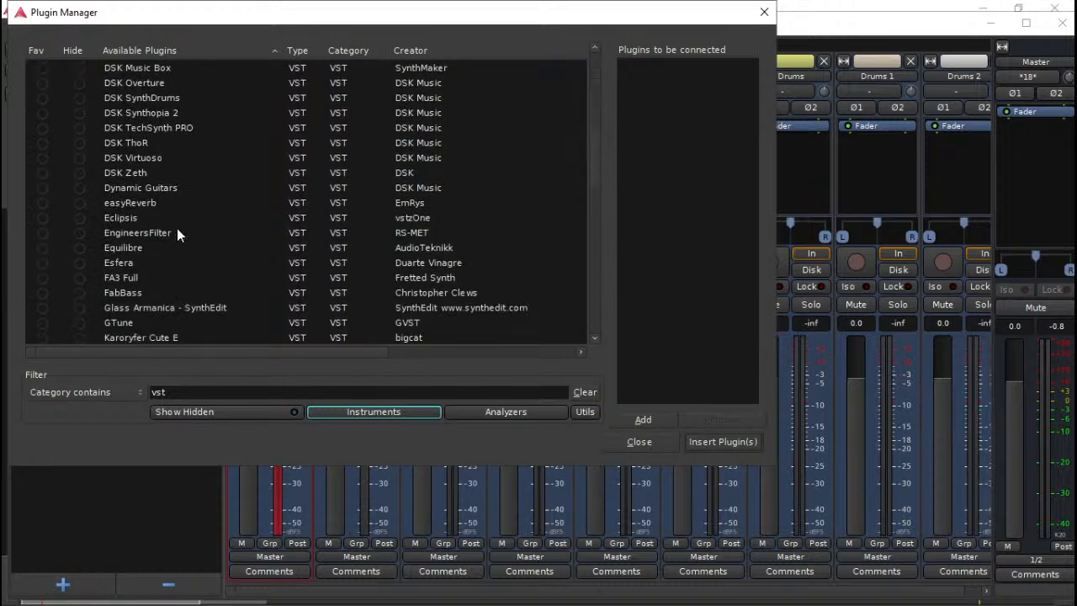
pyautogui.scroll(-2, 152, 259)
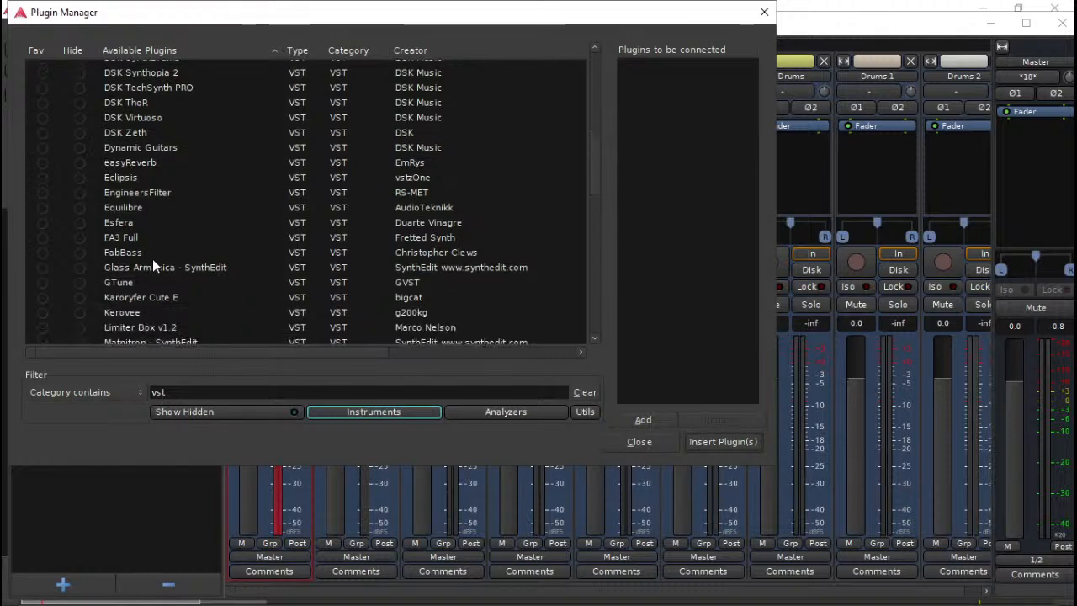
pyautogui.click(141, 245)
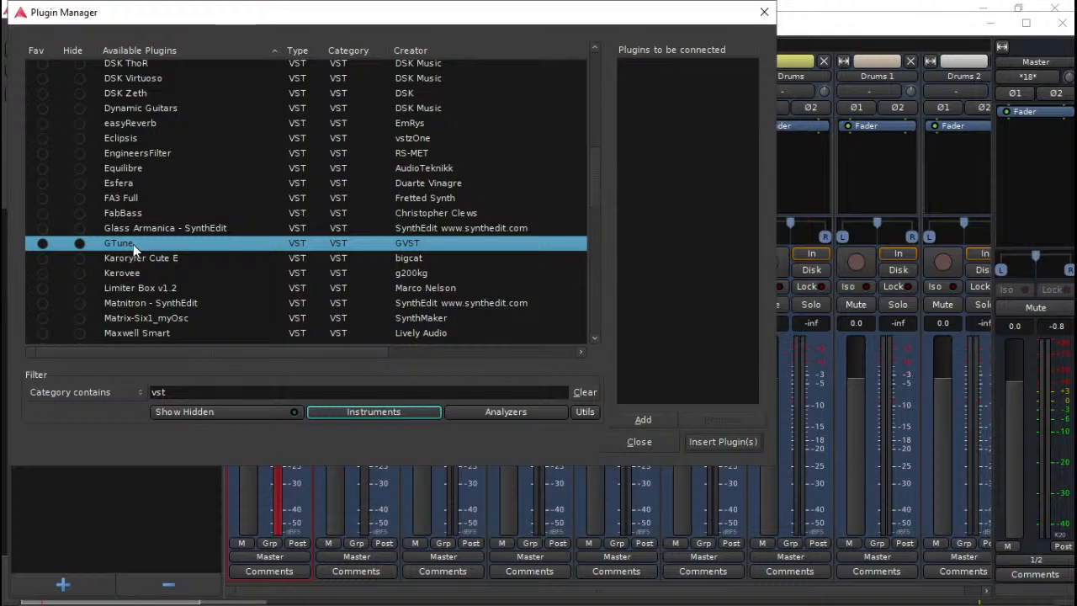
pyautogui.scroll(-5, 133, 244)
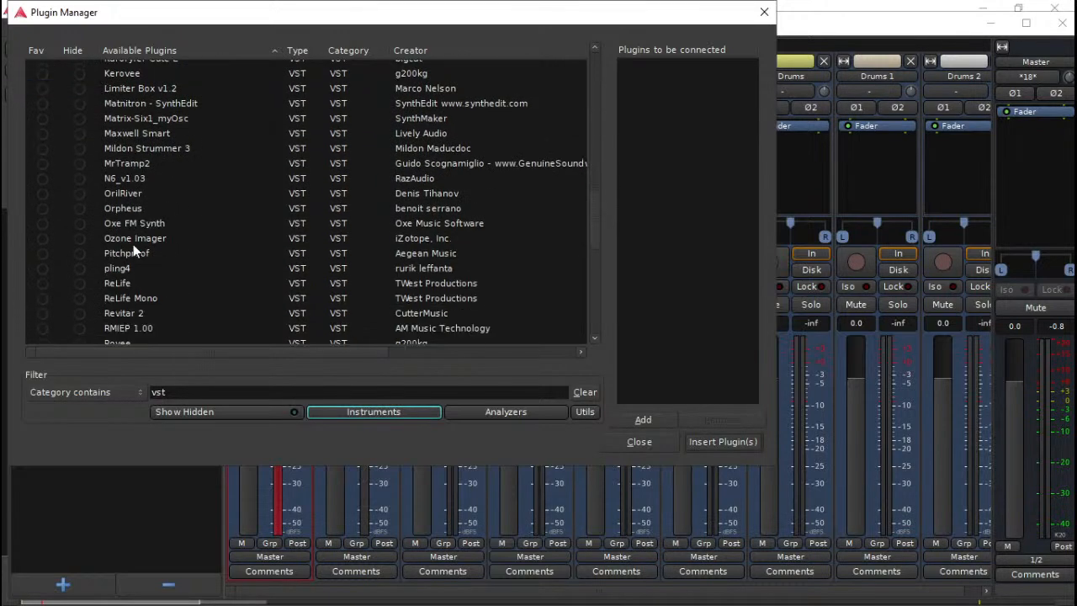
pyautogui.scroll(-2, 133, 244)
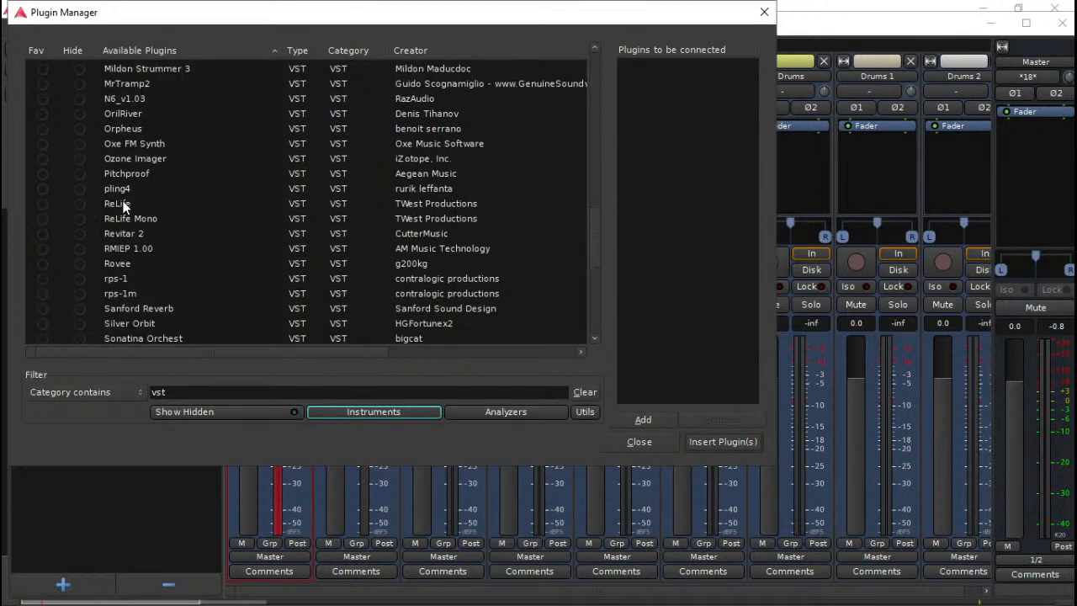
# - Queue the Rovee plugin and insert it below VOCEQ-PRO on the Vocals 1 strip
pyautogui.click(135, 264)
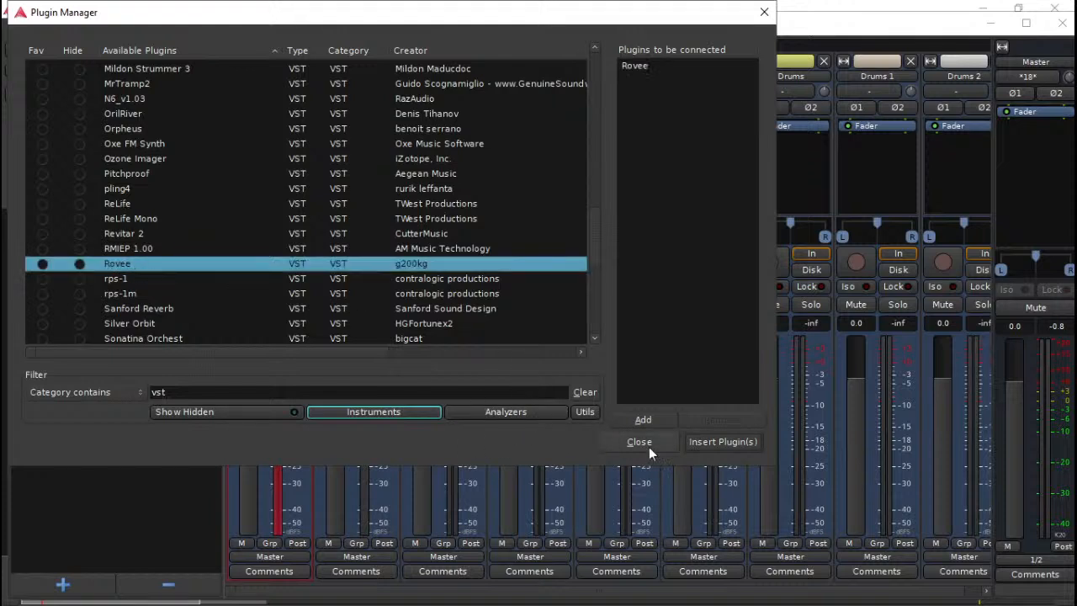
pyautogui.click(720, 442)
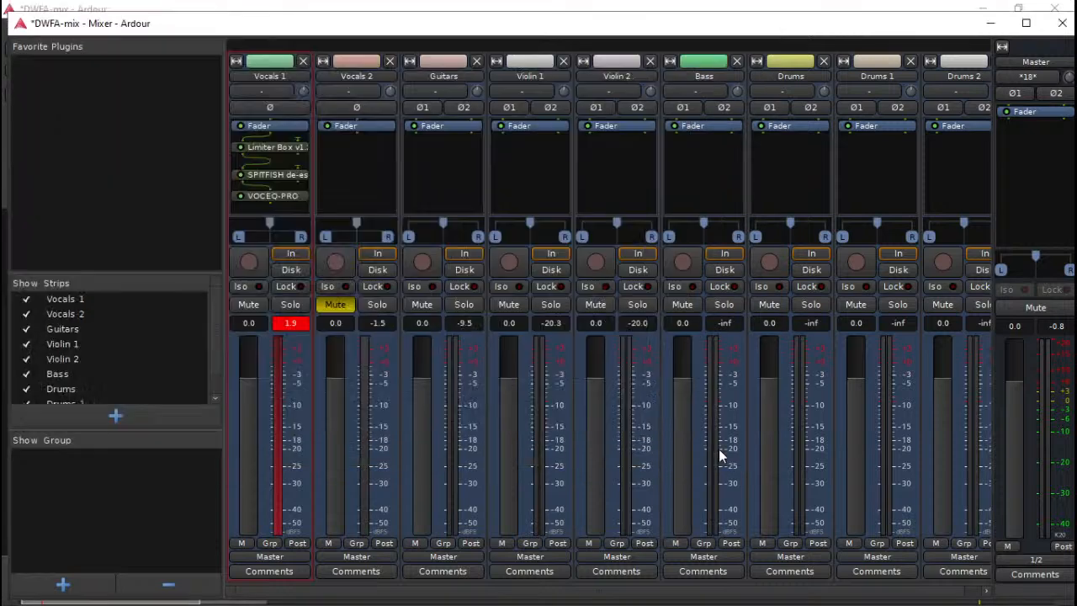
pyautogui.click(431, 225)
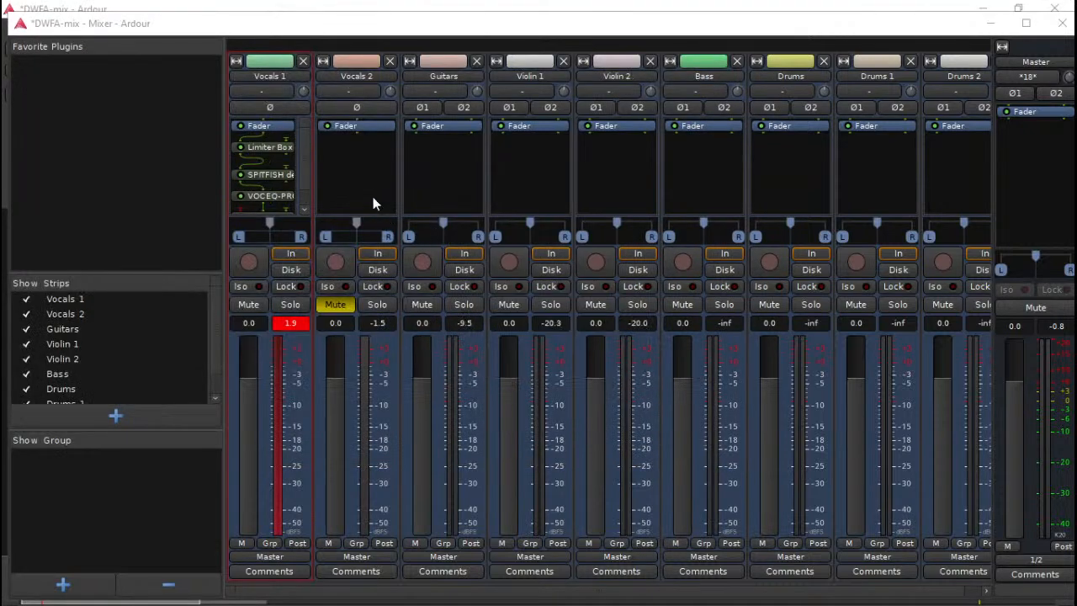
pyautogui.scroll(-1, 272, 195)
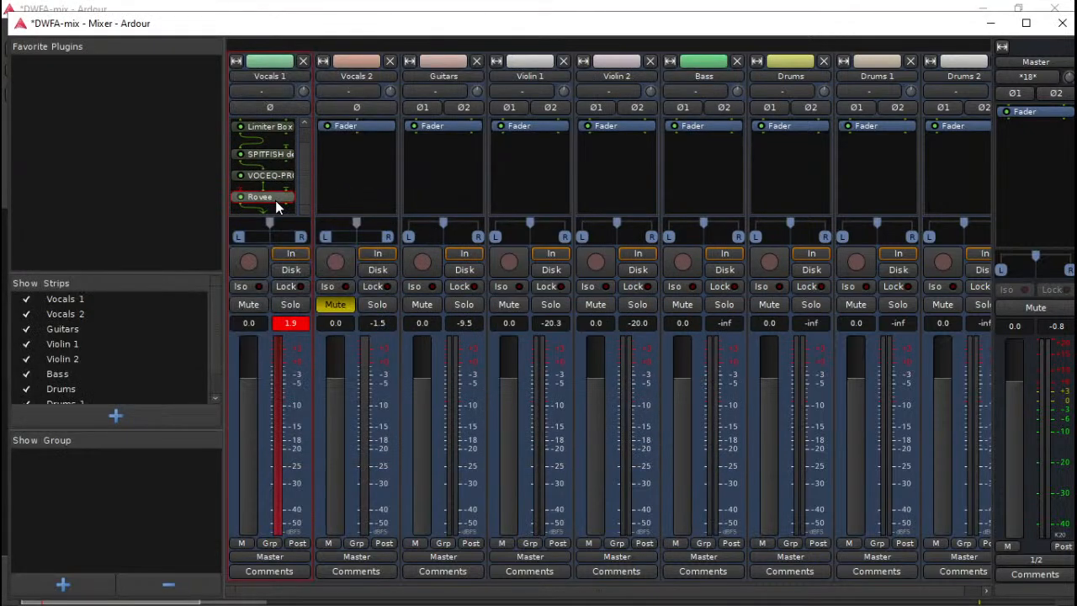
# - Open Rovee from the Vocals 1 strip, look over its preset list and start playback to audition it
pyautogui.doubleClick(275, 200)
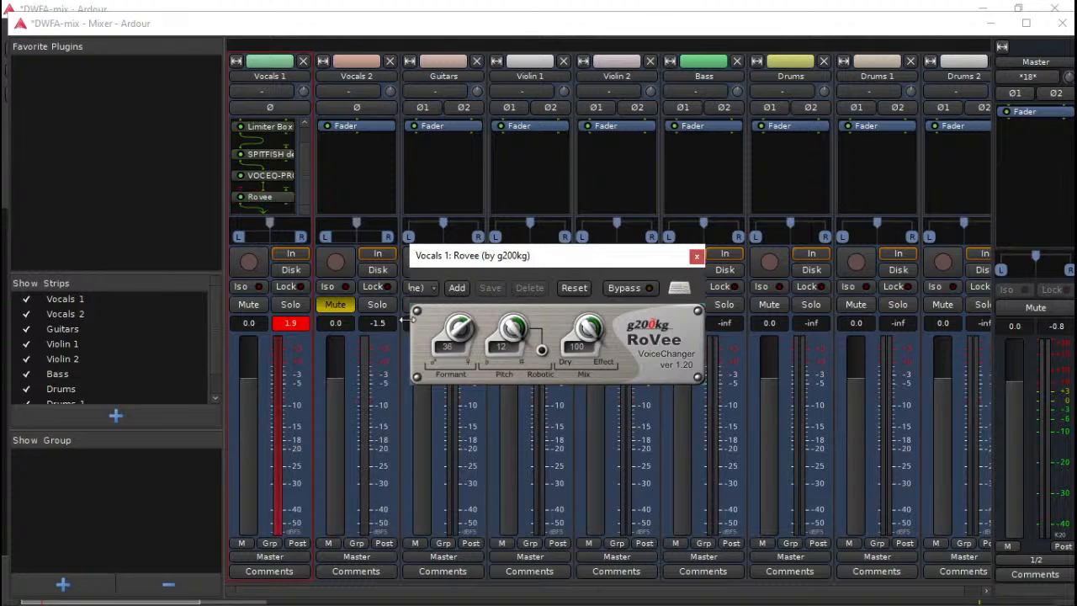
pyautogui.moveTo(405, 318); pyautogui.dragTo(348, 318)
pyautogui.click(413, 287)
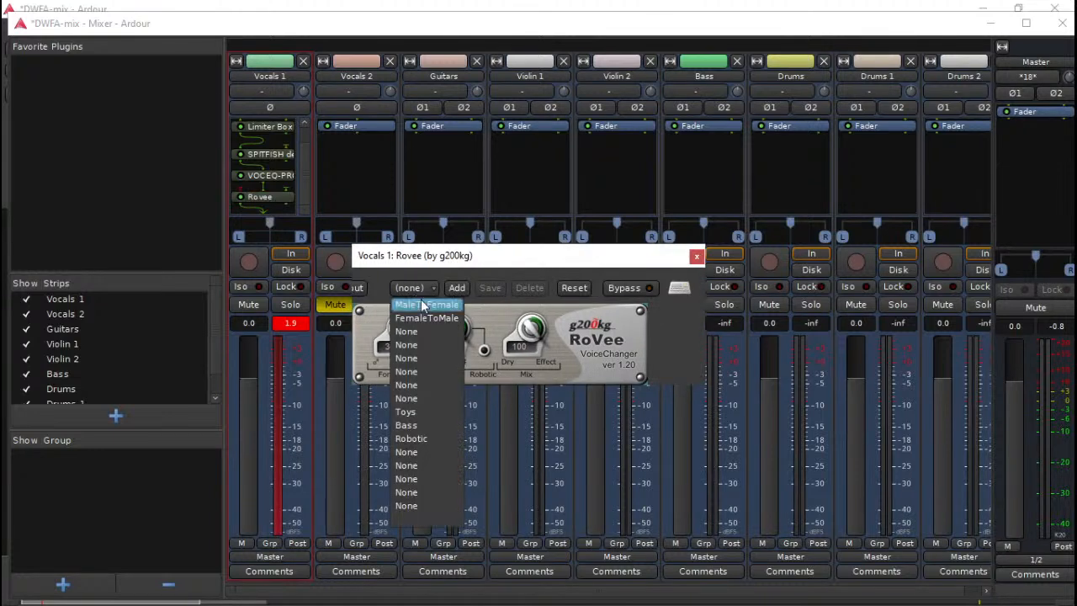
pyautogui.click(421, 292)
pyautogui.press('space')
pyautogui.click(468, 235)
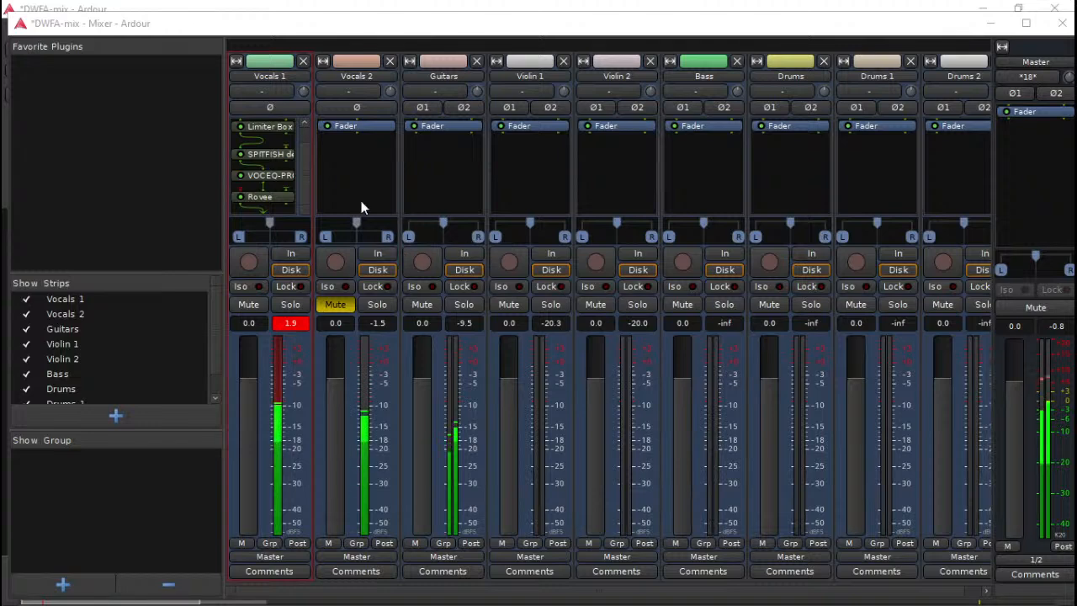
# - Reopen Rovee, close its window and remove the plugin from the Vocals 1 strip
pyautogui.doubleClick(271, 198)
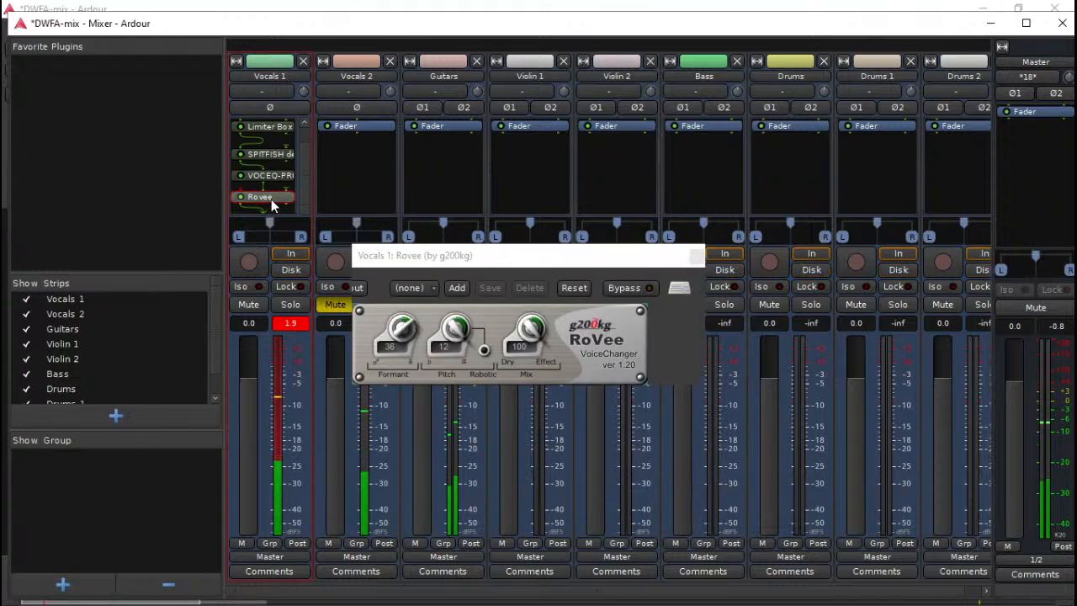
pyautogui.click(695, 257)
pyautogui.press('Delete')
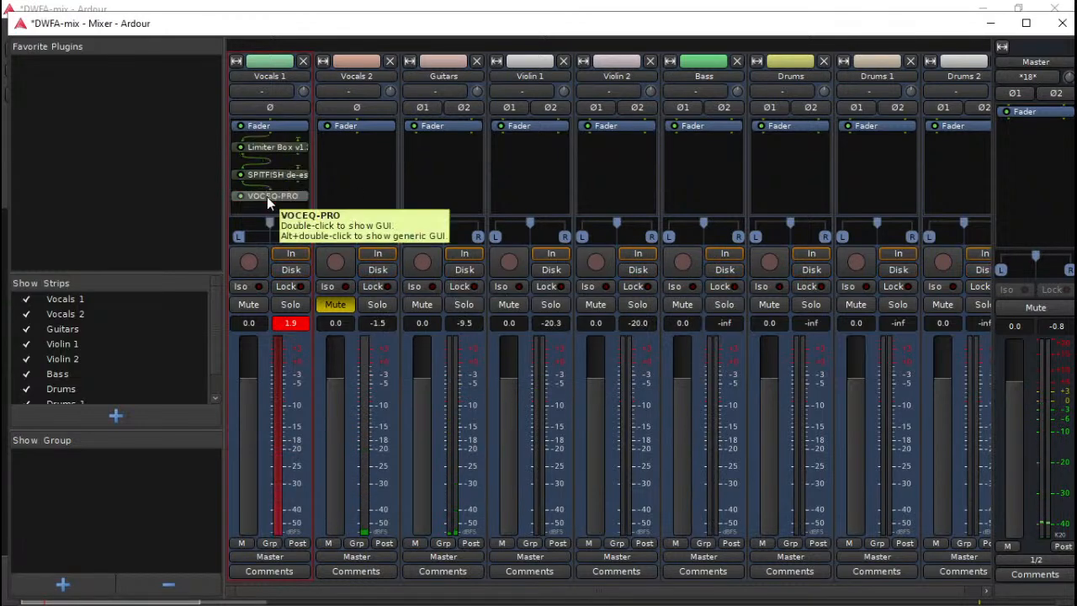
# - Reopen the Plugin Manager for the slot below VOCEQ-PRO on Vocals 1 and insert the ReLife plugin
pyautogui.doubleClick(248, 210)
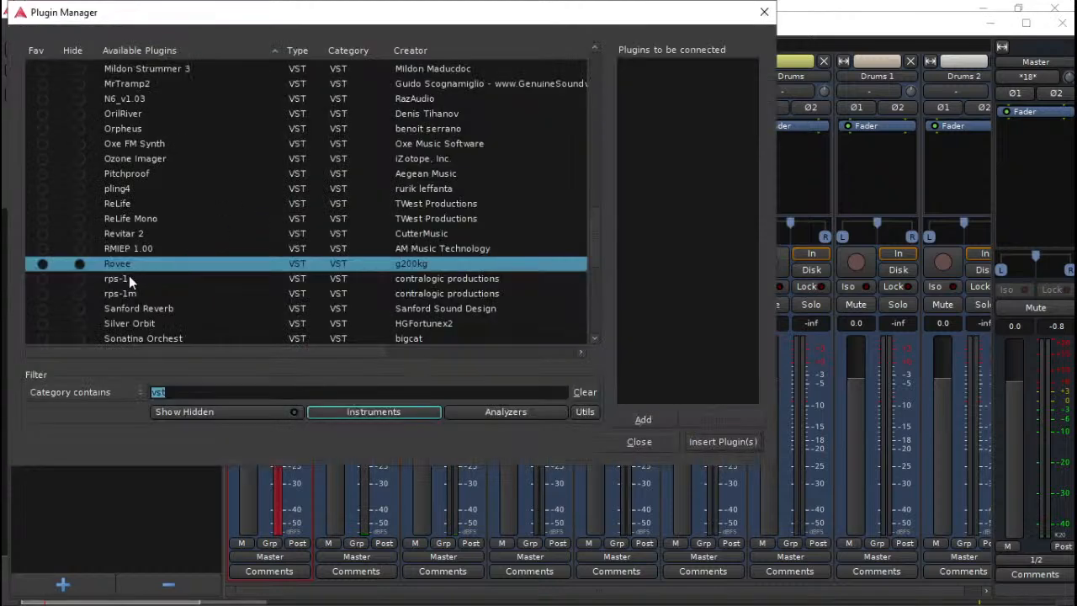
pyautogui.scroll(-2, 129, 275)
pyautogui.scroll(-1, 180, 292)
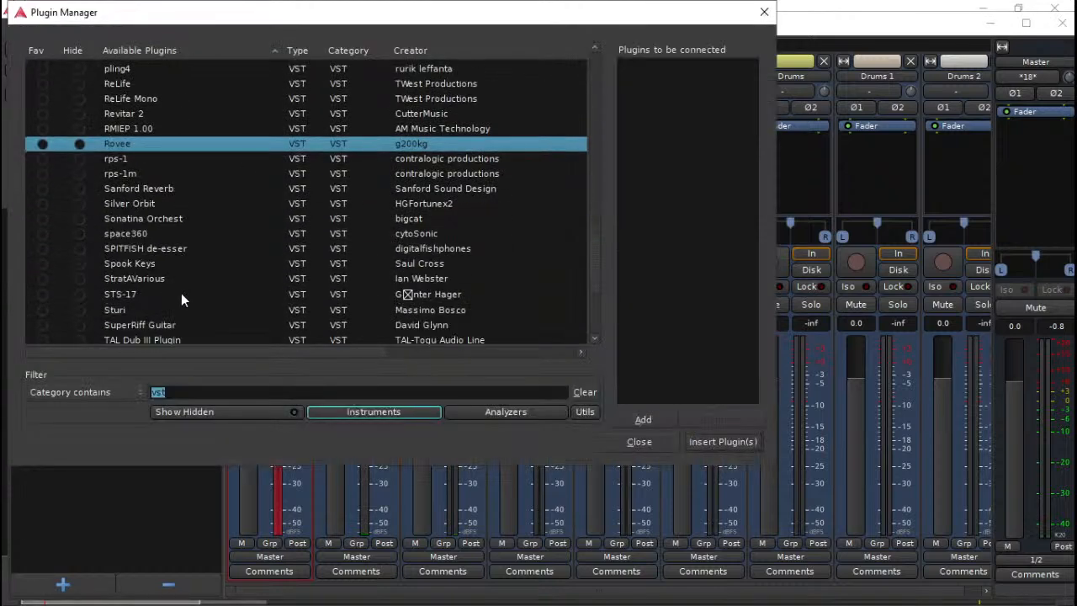
pyautogui.scroll(-5, 181, 295)
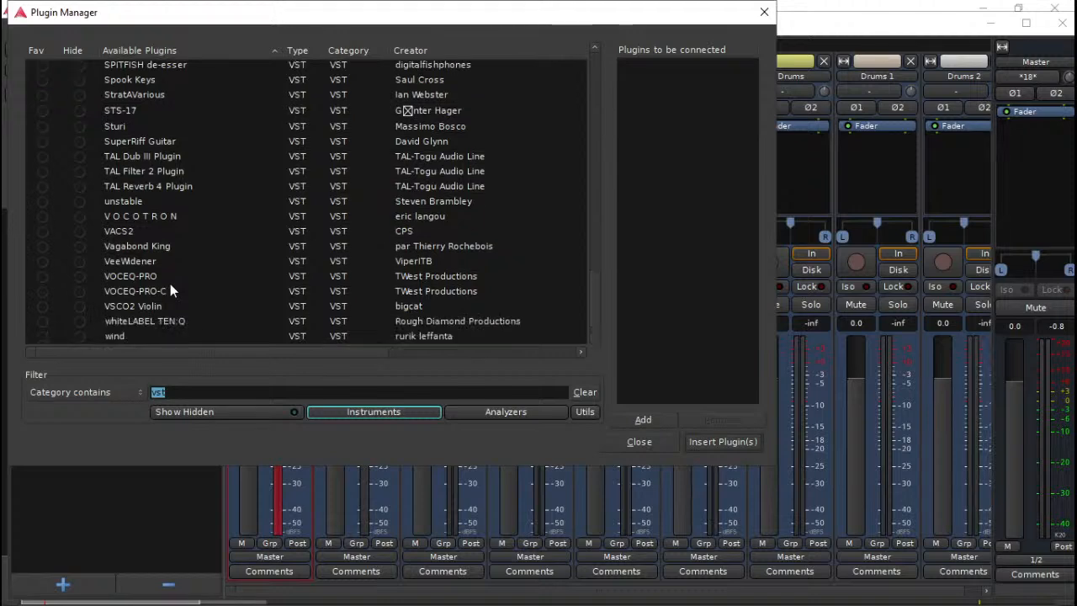
pyautogui.scroll(8, 191, 286)
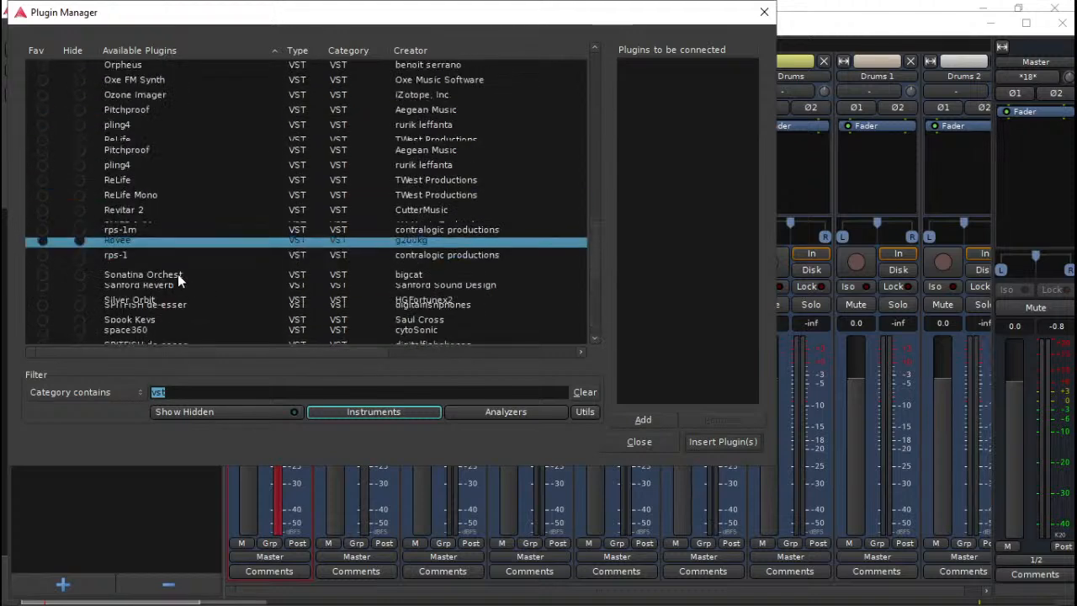
pyautogui.click(138, 230)
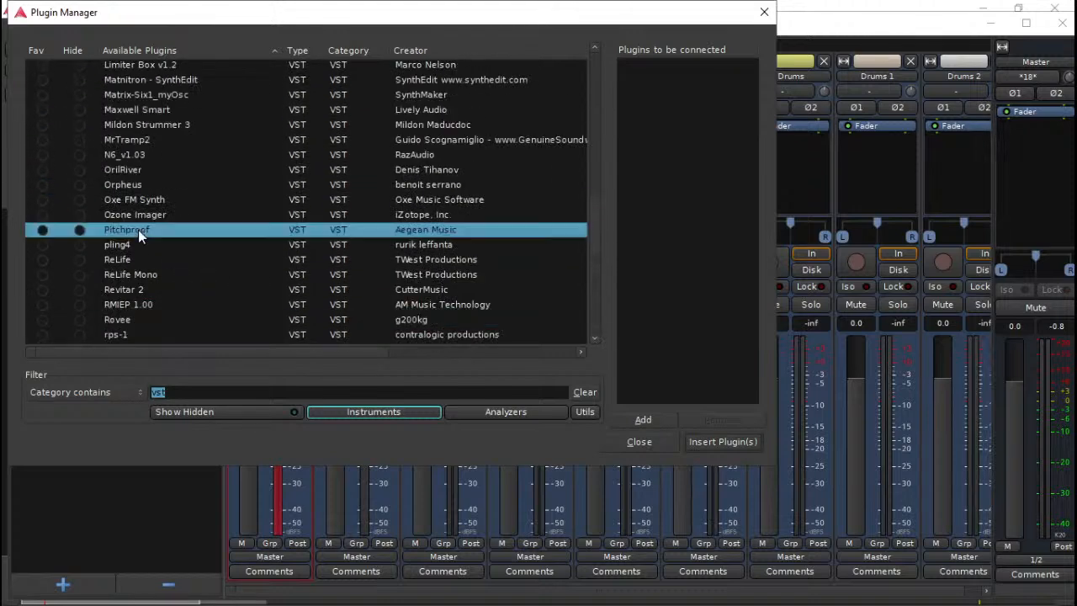
pyautogui.doubleClick(134, 259)
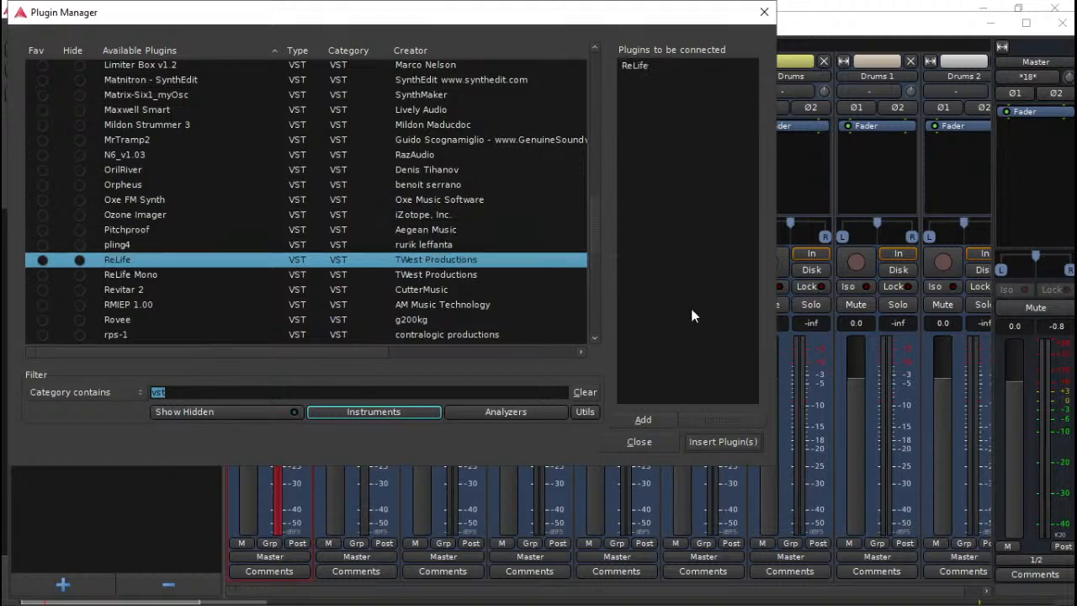
pyautogui.click(723, 442)
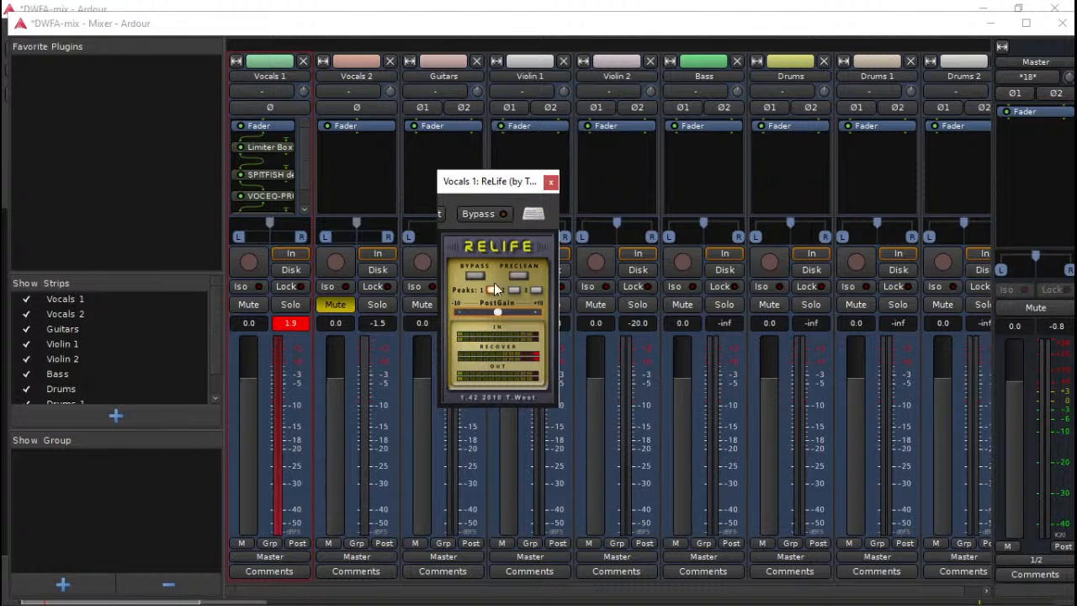
# - Start playback, widen the ReLife window until the presets show and load Patch 1
pyautogui.press('space')
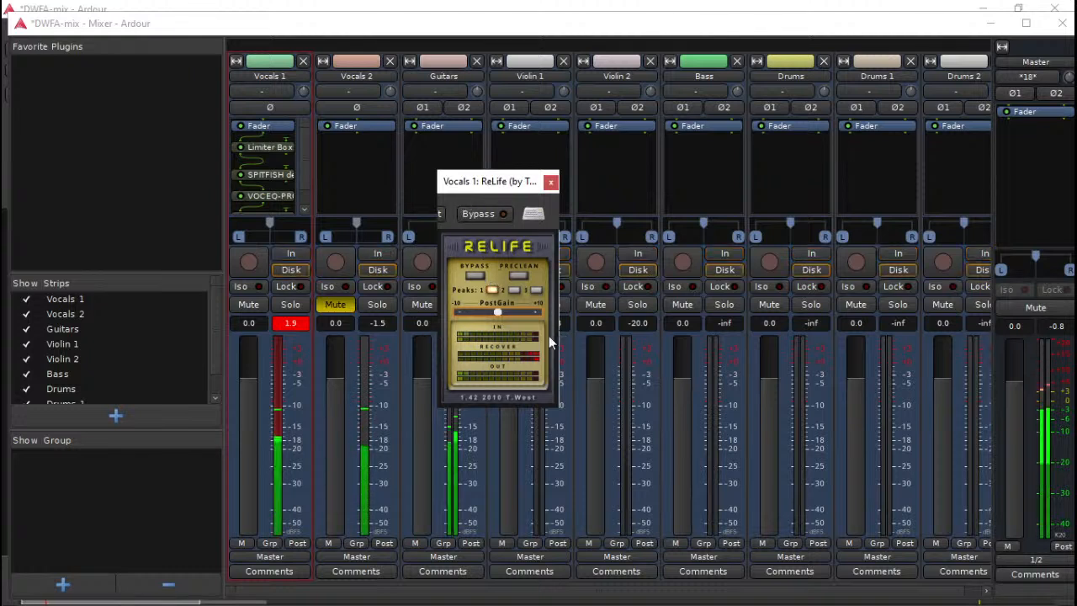
pyautogui.moveTo(560, 338); pyautogui.dragTo(686, 337)
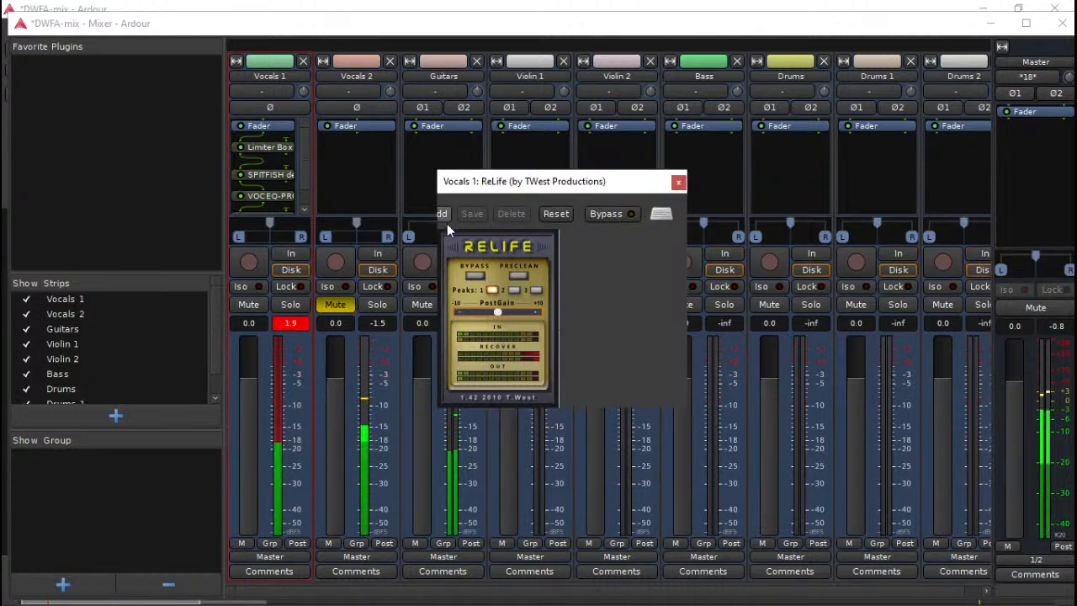
pyautogui.moveTo(436, 263); pyautogui.dragTo(341, 263)
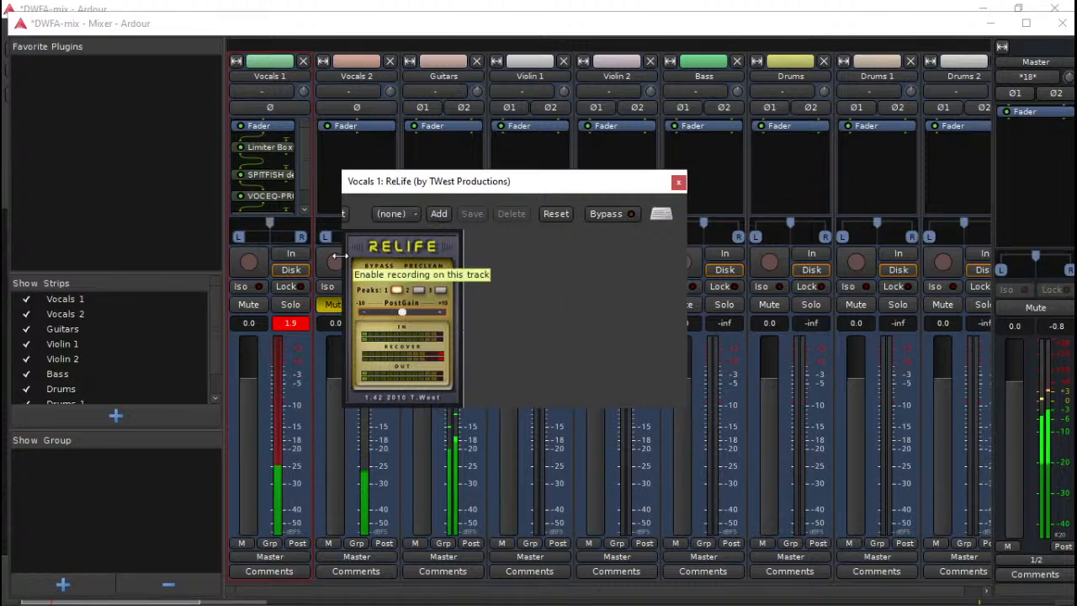
pyautogui.click(392, 229)
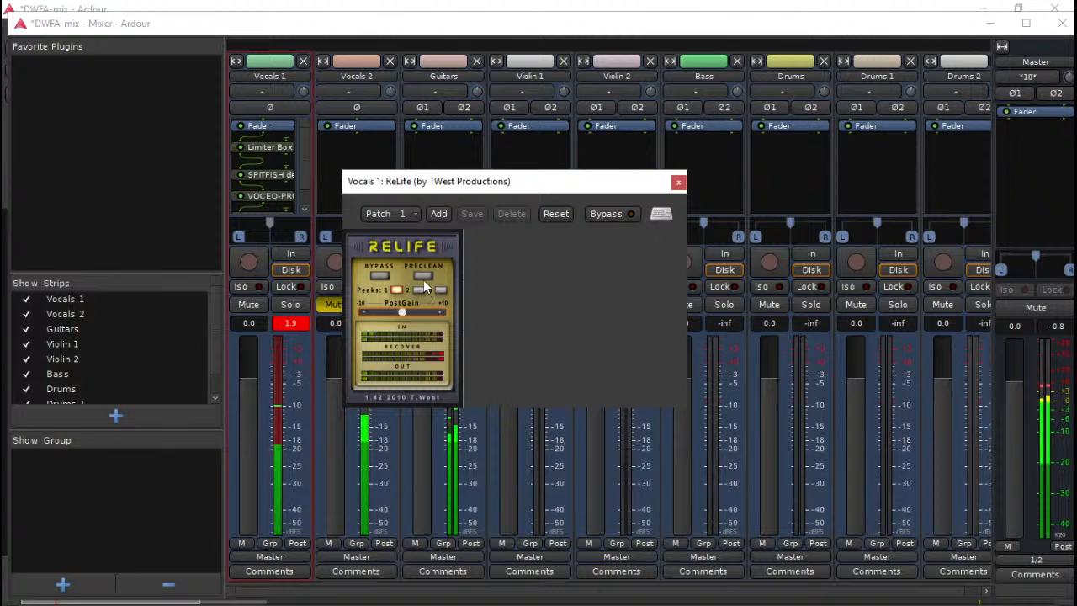
# - Close ReLife and move it between SPITFISH de-esser and VOCEQ-PRO in the Vocals 1 chain
pyautogui.click(678, 182)
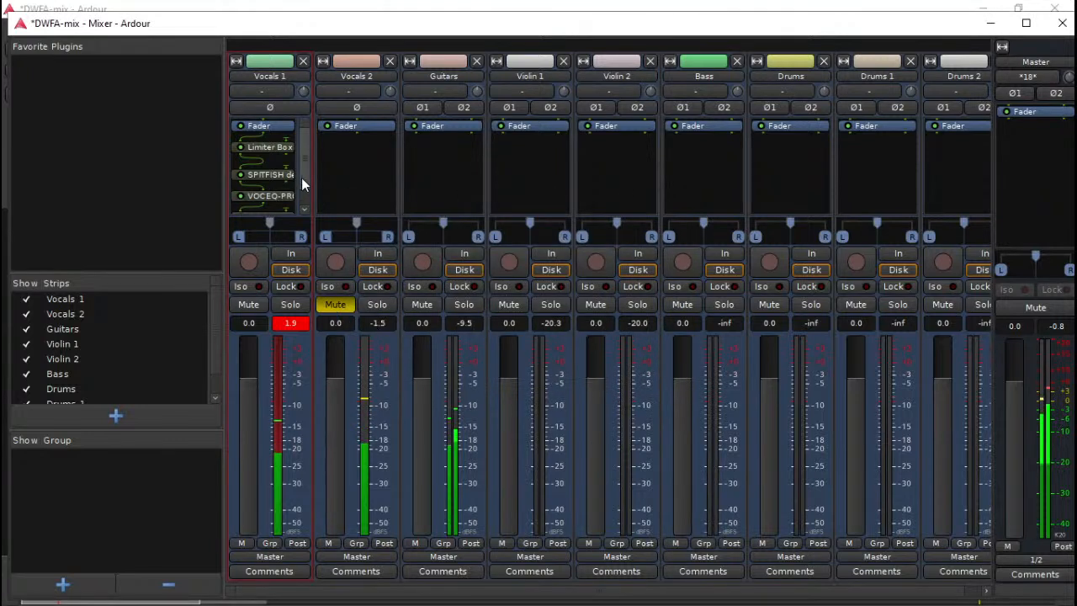
pyautogui.scroll(-1, 301, 212)
pyautogui.moveTo(268, 198); pyautogui.dragTo(277, 164)
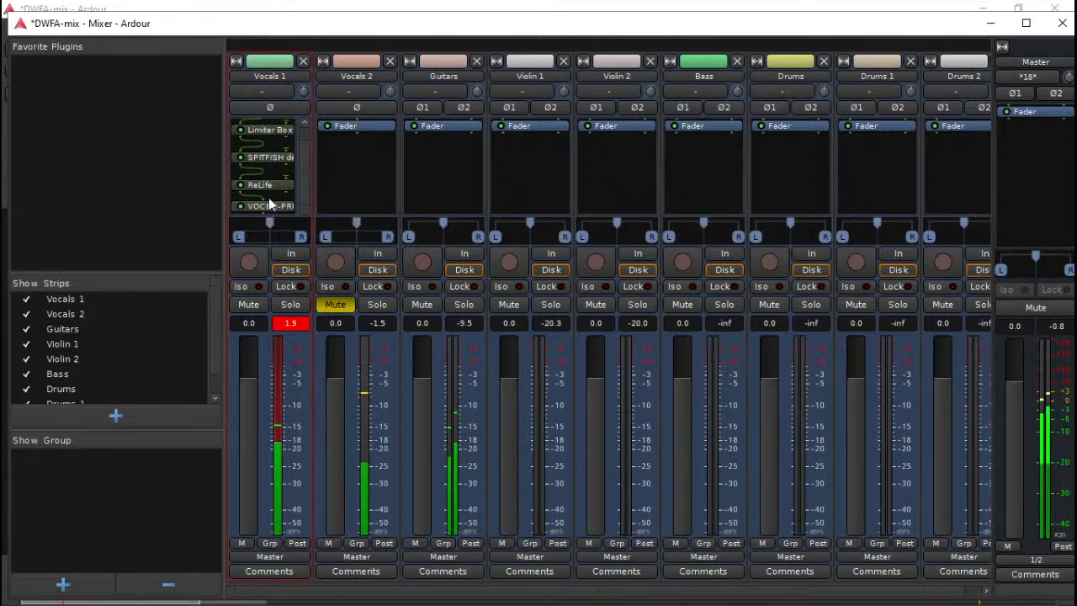
# - Reopen ReLife to check it, close its window and delete the plugin from the Vocals 1 strip
pyautogui.doubleClick(265, 185)
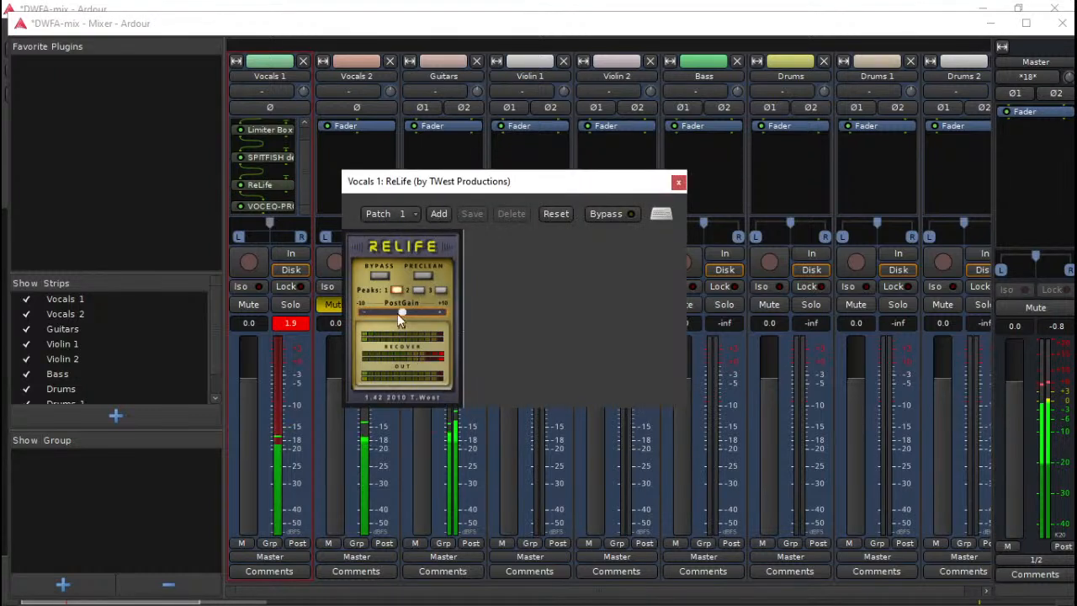
pyautogui.click(678, 182)
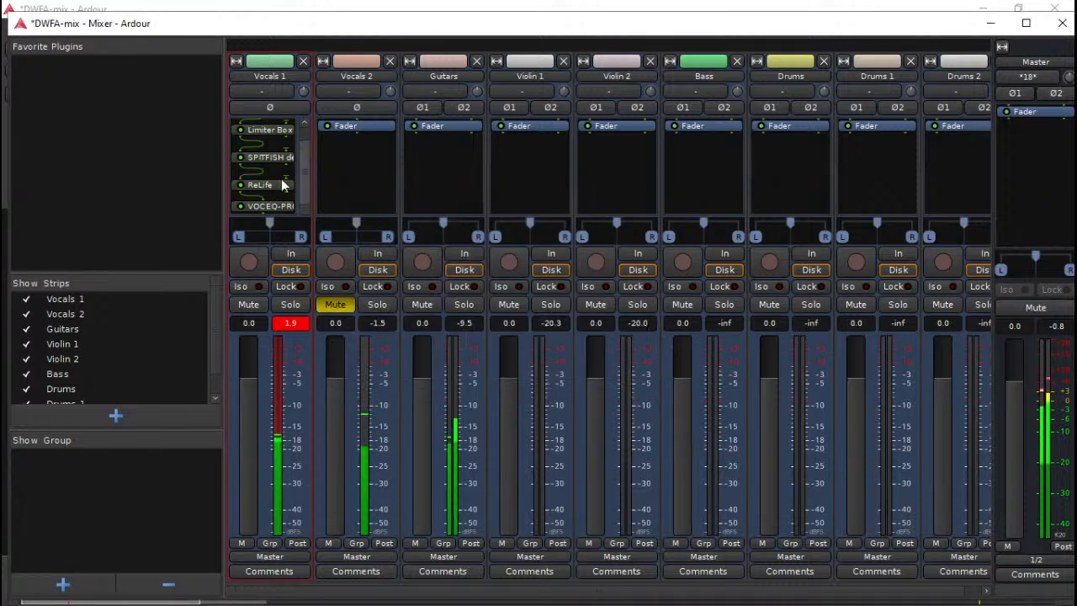
pyautogui.press('Delete')
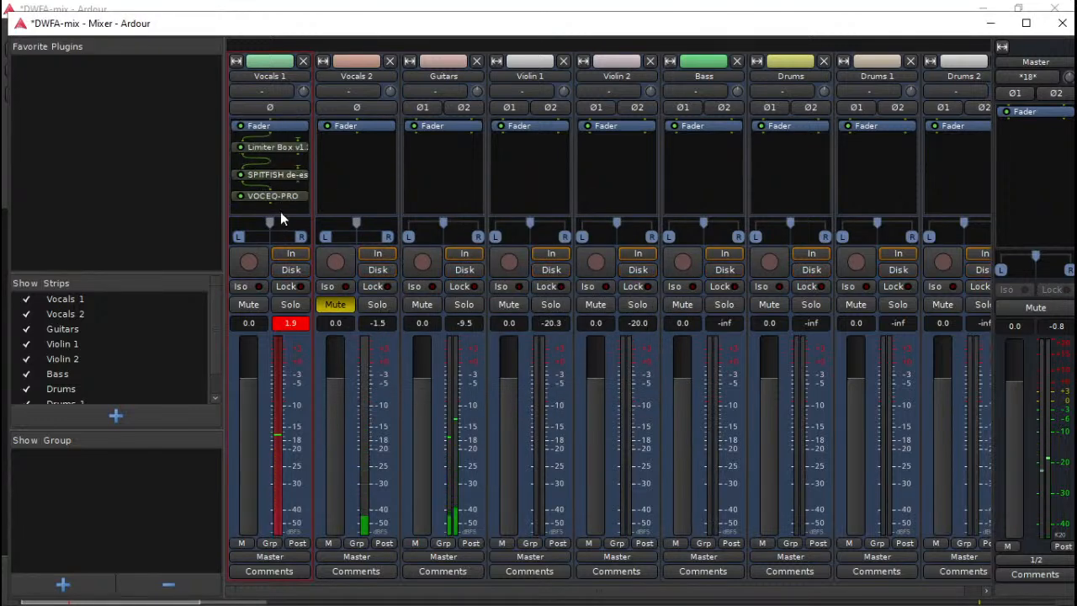
# - Insert the GTune plugin on Vocals 1 and place it between SPITFISH de-esser and VOCEQ-PRO
pyautogui.doubleClick(280, 211)
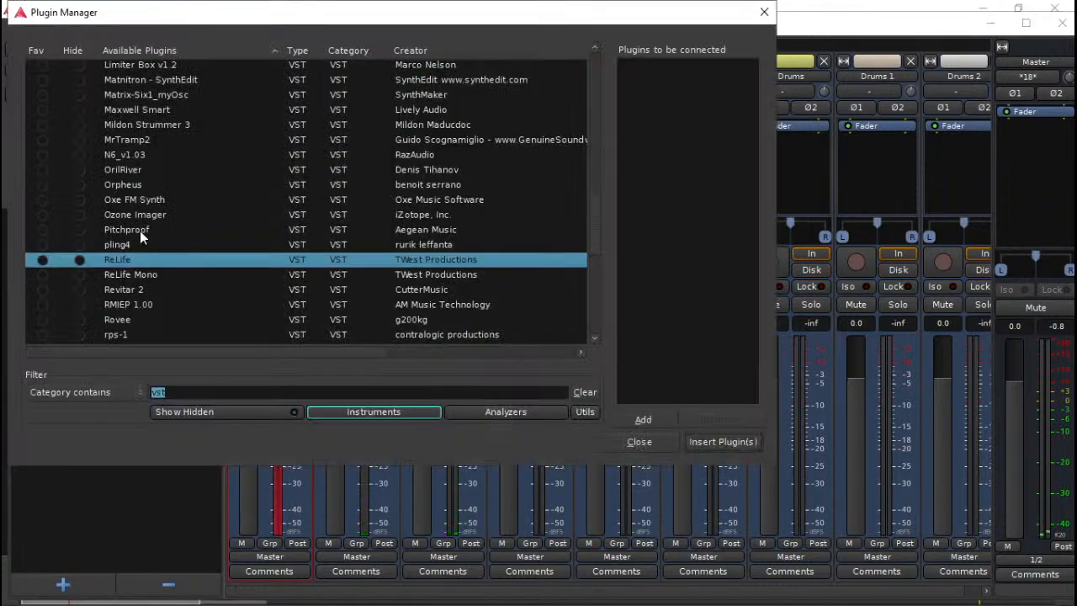
pyautogui.scroll(5, 138, 242)
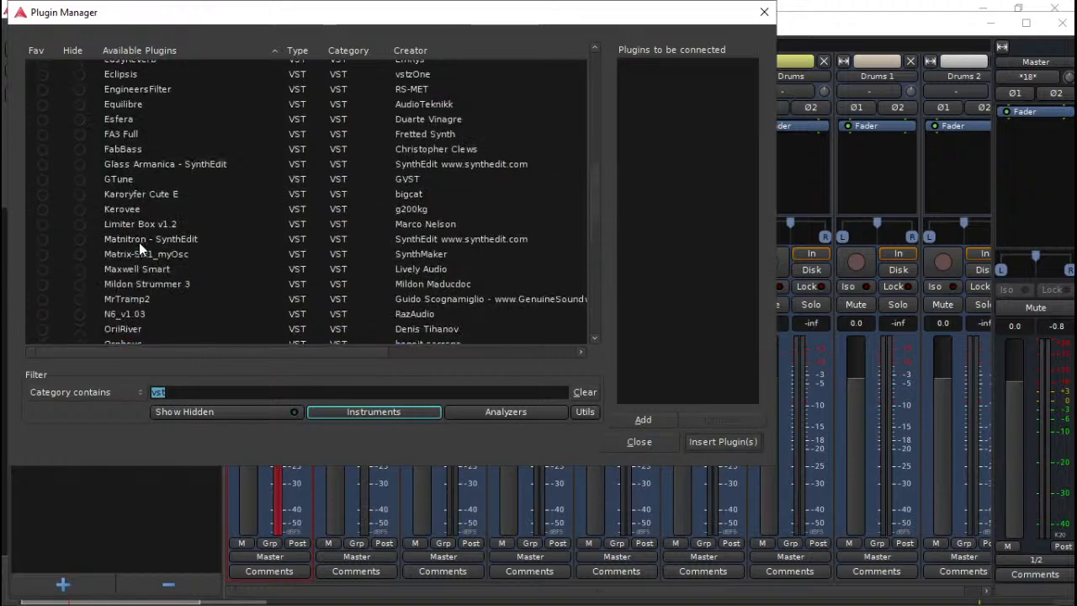
pyautogui.click(123, 259)
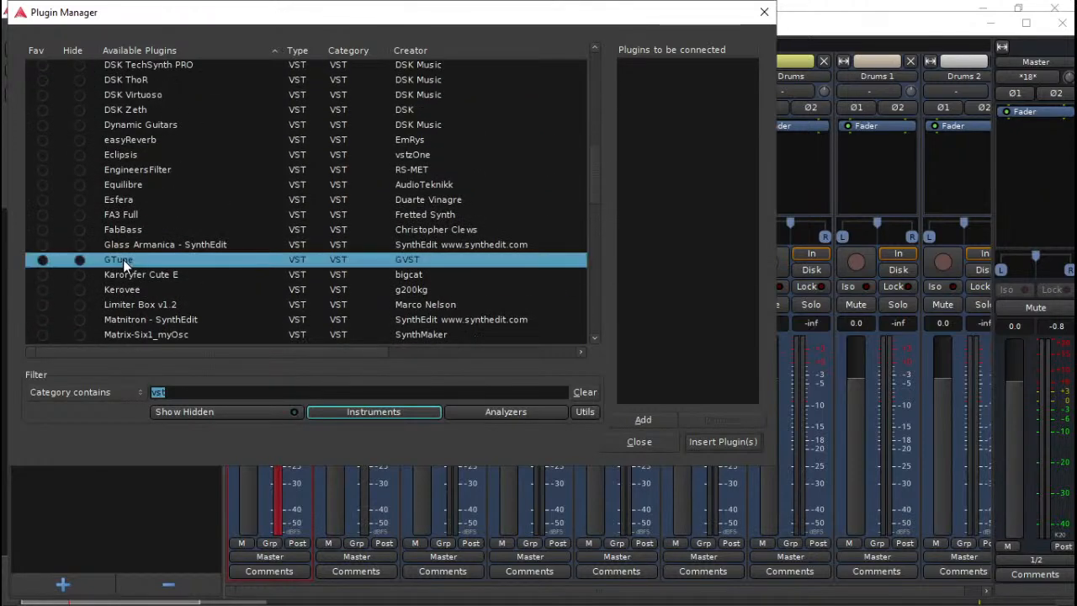
pyautogui.click(737, 439)
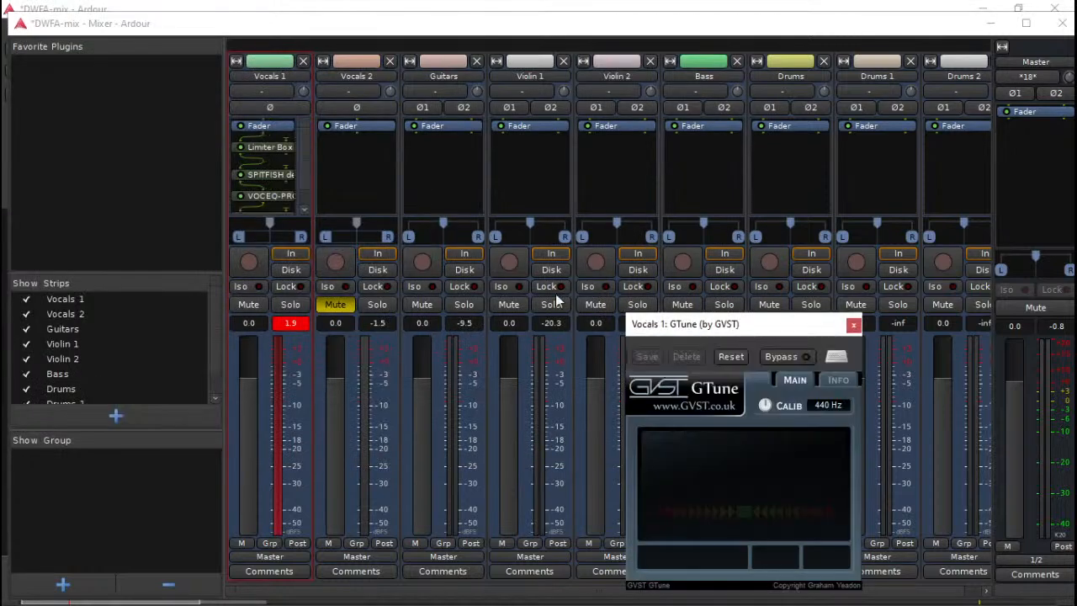
pyautogui.moveTo(767, 327); pyautogui.dragTo(709, 185)
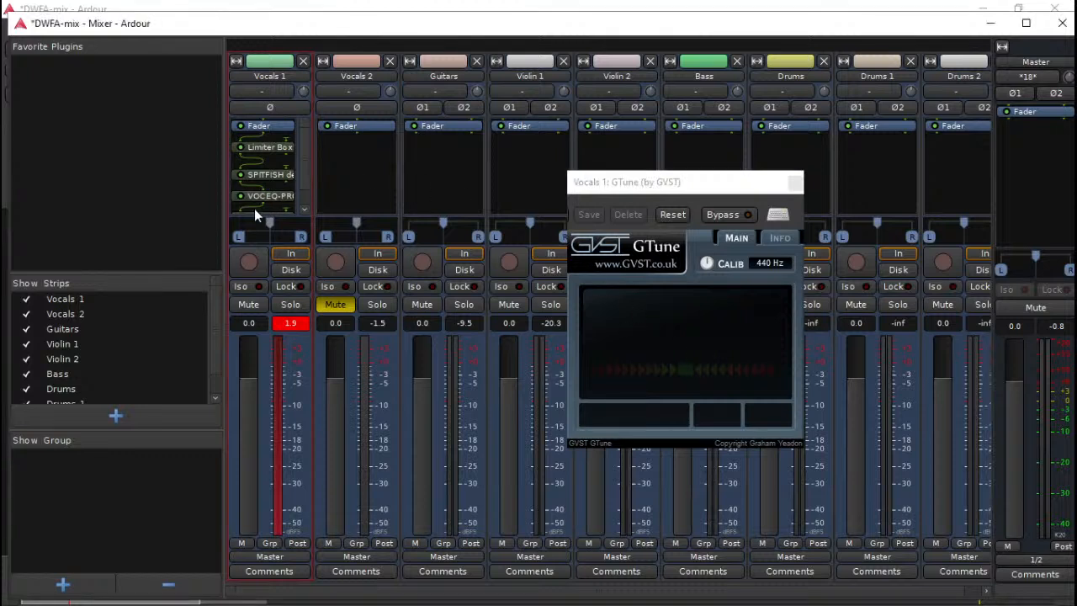
pyautogui.scroll(-1, 254, 208)
pyautogui.moveTo(256, 208); pyautogui.dragTo(275, 167)
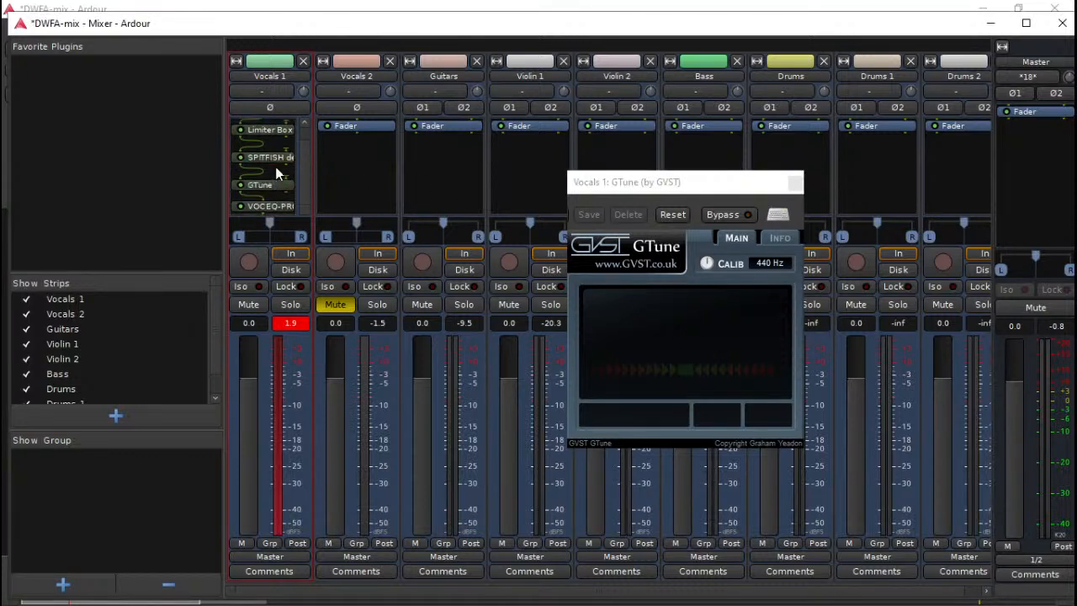
# - Start playback and examine GTune's tuner display, calibration control and info page
pyautogui.press('space')
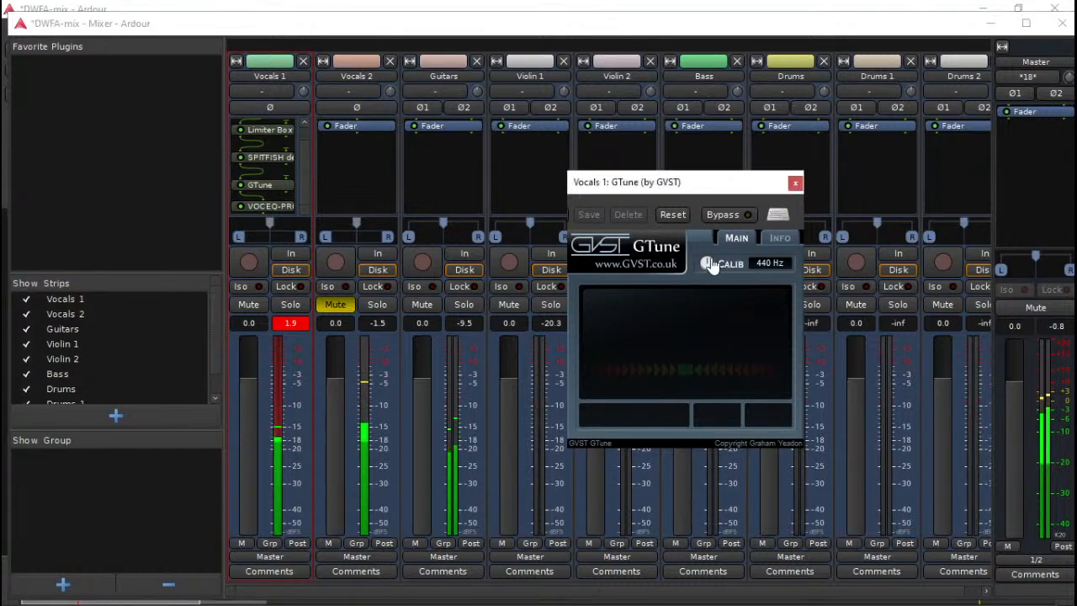
pyautogui.moveTo(706, 262); pyautogui.dragTo(674, 375)
pyautogui.click(776, 238)
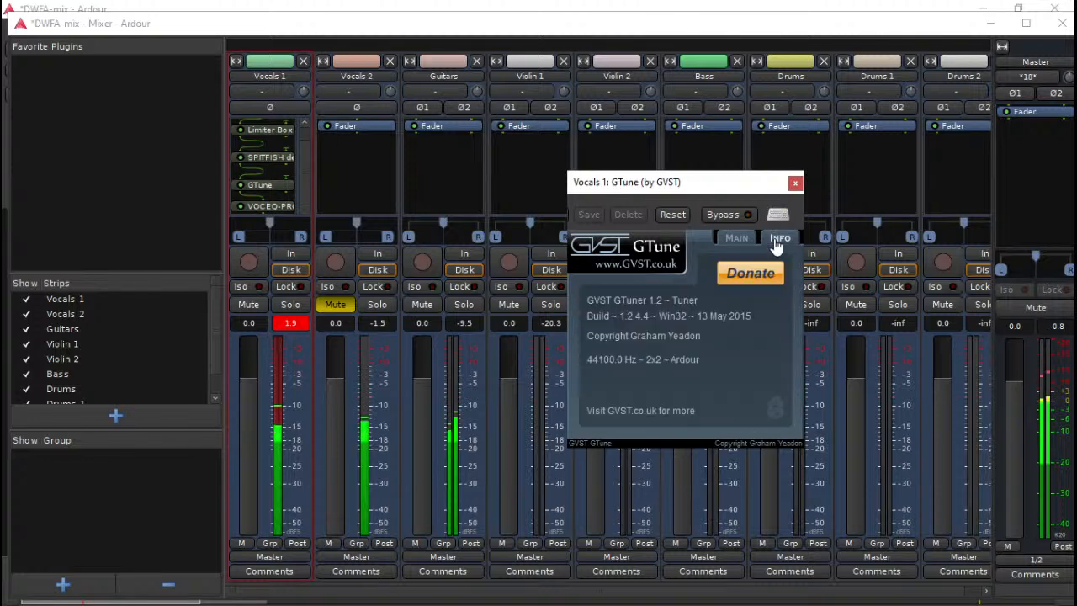
pyautogui.click(737, 238)
# - Close GTune, stop playback and delete the plugin from the Vocals 1 strip
pyautogui.click(793, 183)
pyautogui.press('space')
pyautogui.click(266, 187)
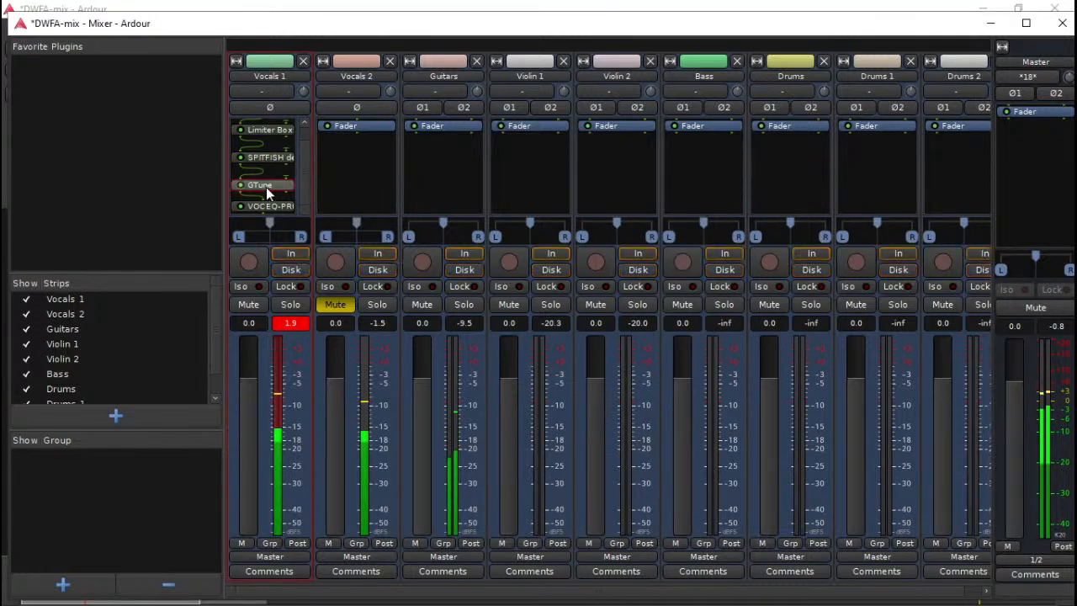
pyautogui.press('Delete')
# - Browse the VST plugins for the slot below VOCEQ-PRO on Vocals 1 and insert Kerovee
pyautogui.doubleClick(280, 210)
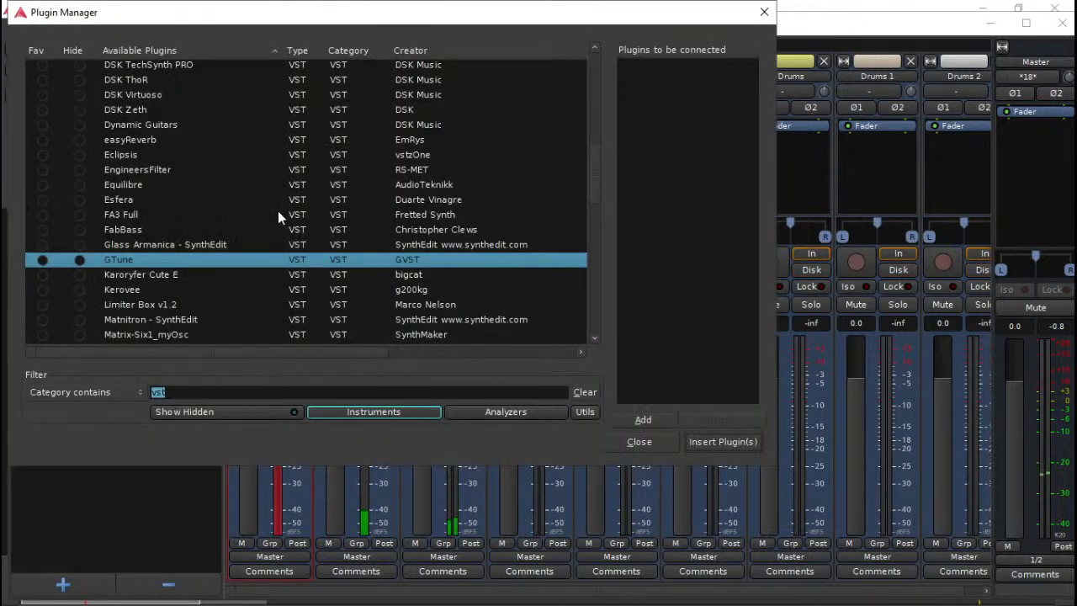
pyautogui.scroll(1, 136, 200)
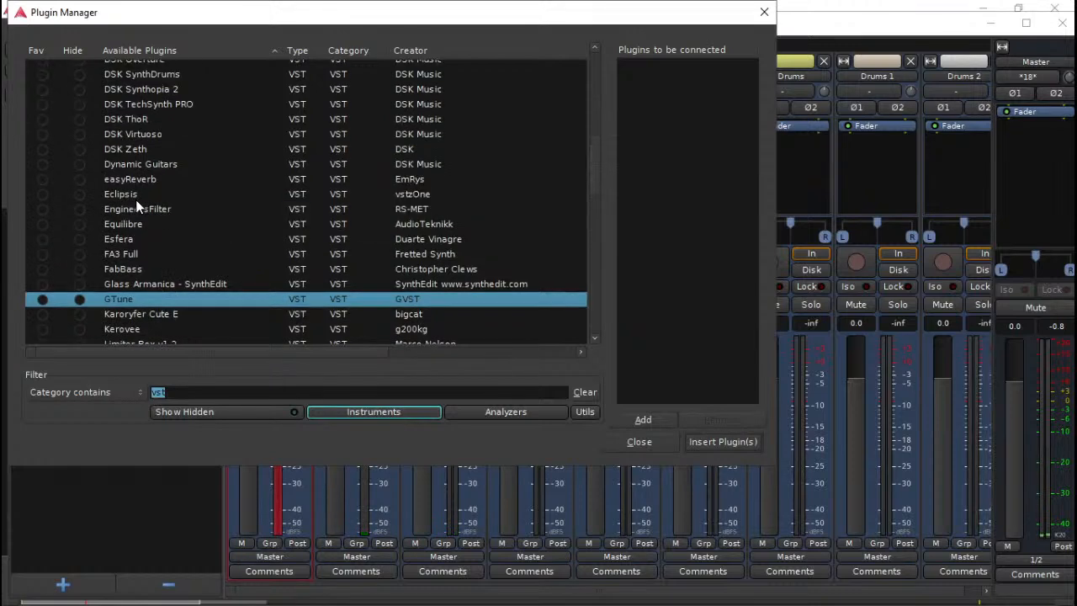
pyautogui.scroll(6, 144, 190)
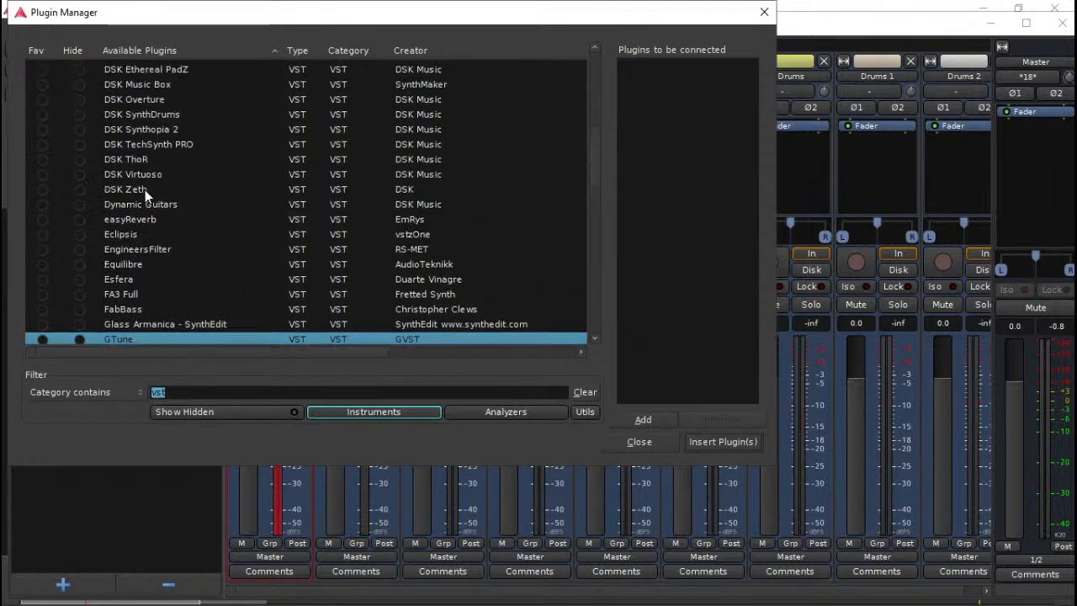
pyautogui.scroll(2, 146, 189)
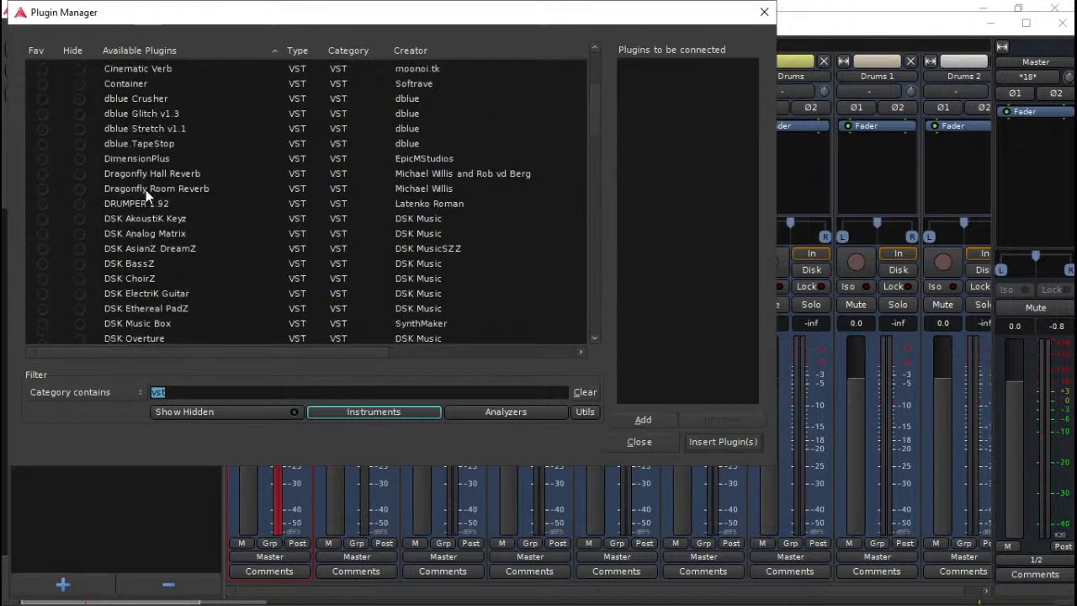
pyautogui.scroll(2, 148, 193)
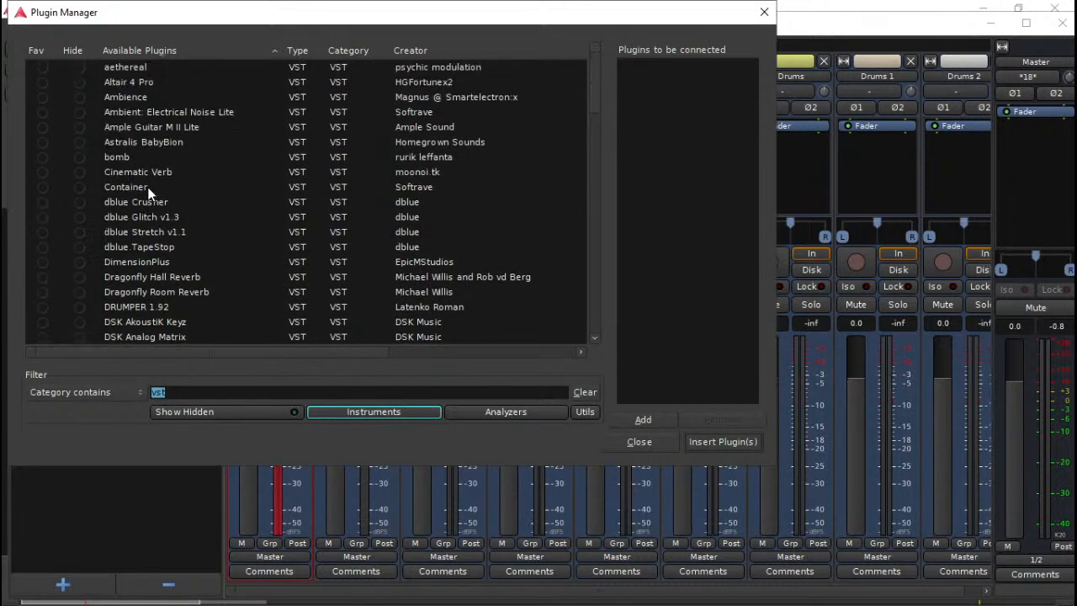
pyautogui.scroll(-7, 166, 203)
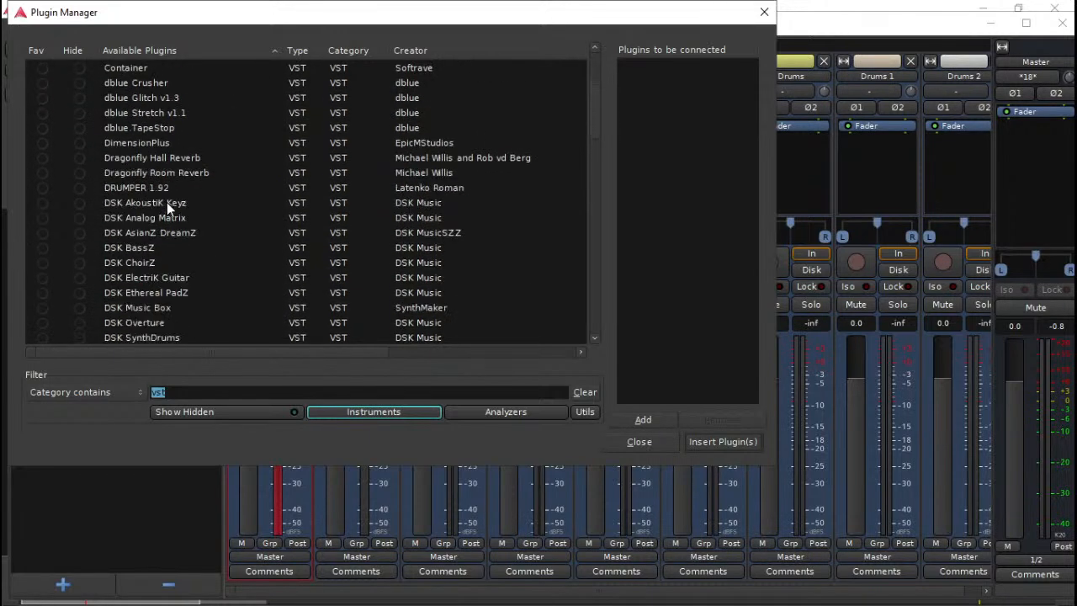
pyautogui.scroll(-6, 160, 219)
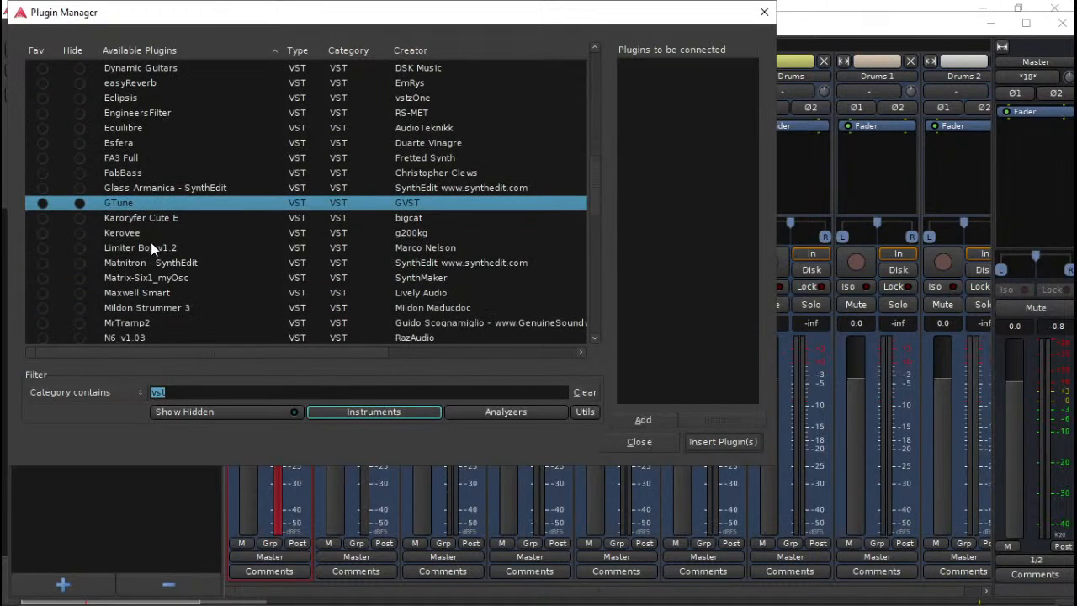
pyautogui.doubleClick(119, 193)
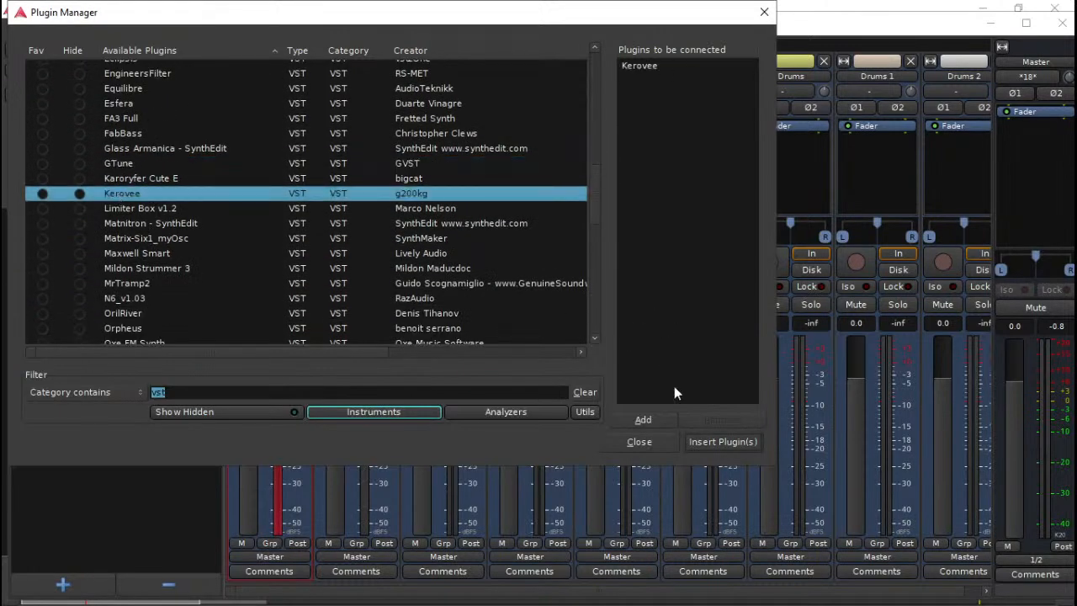
pyautogui.click(711, 443)
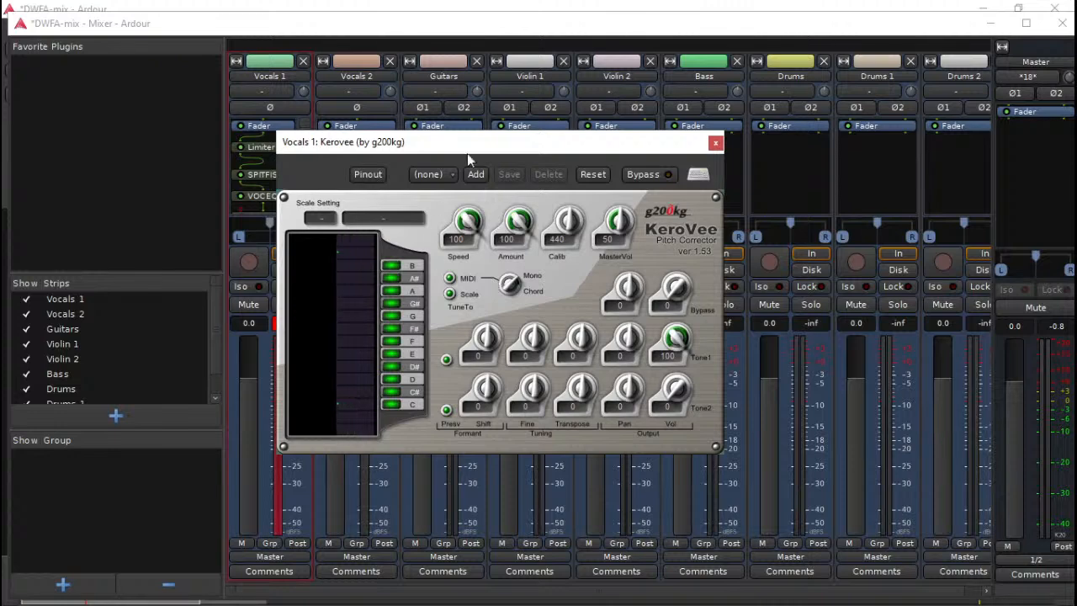
# - Start playback and move Kerovee between SPITFISH de-esser and VOCEQ-PRO in the Vocals 1 chain
pyautogui.click(461, 36)
pyautogui.press('space')
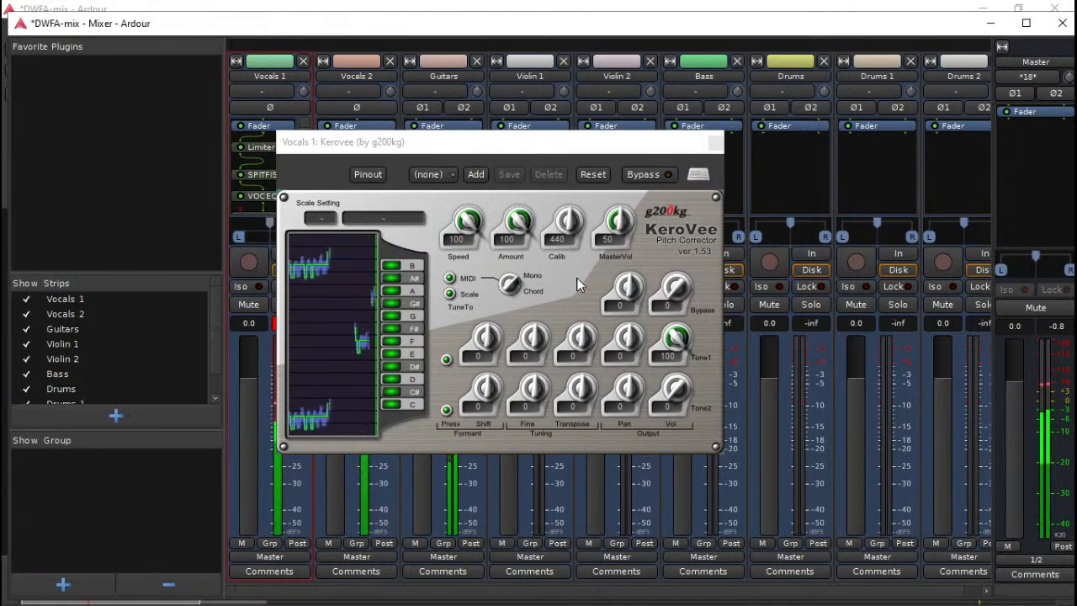
pyautogui.scroll(-1, 255, 186)
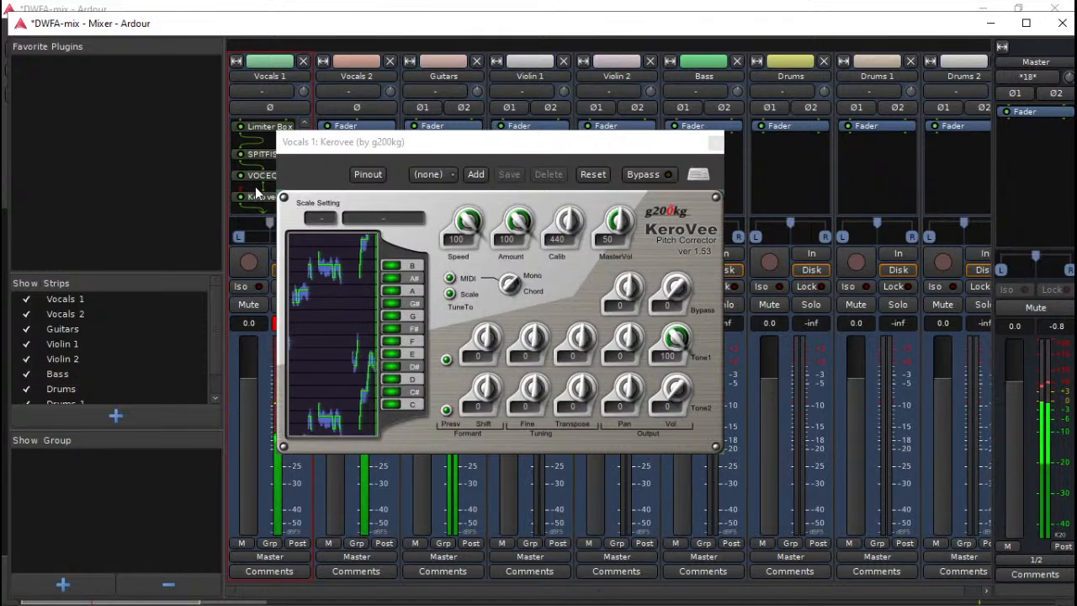
pyautogui.moveTo(259, 200); pyautogui.dragTo(264, 168)
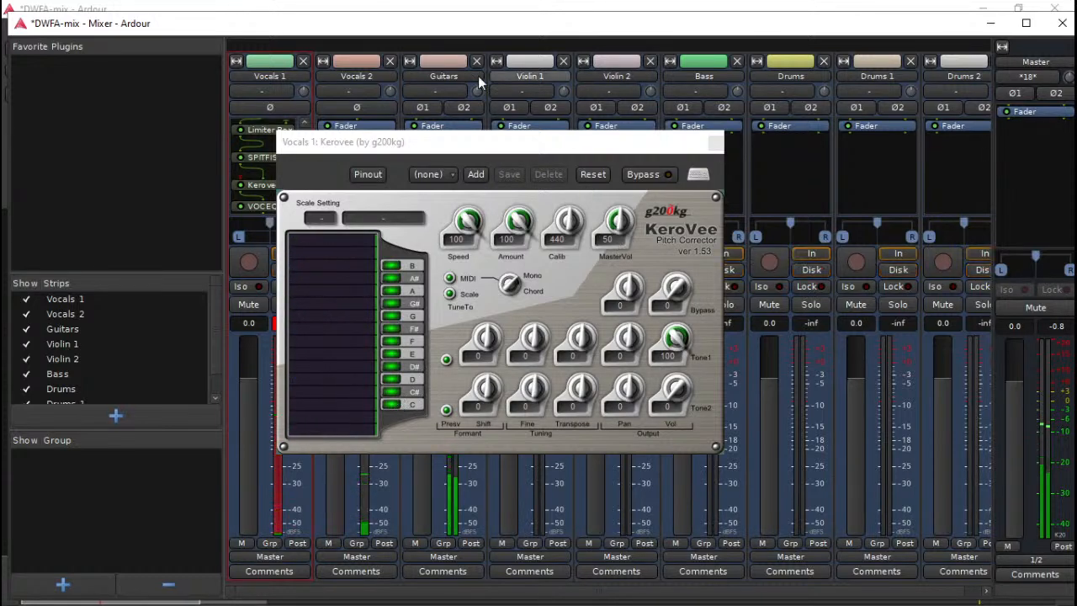
# - Stop playback, uncover the editor timeline and restart playback from just before the first Vocals 1 region
pyautogui.click(1025, 23)
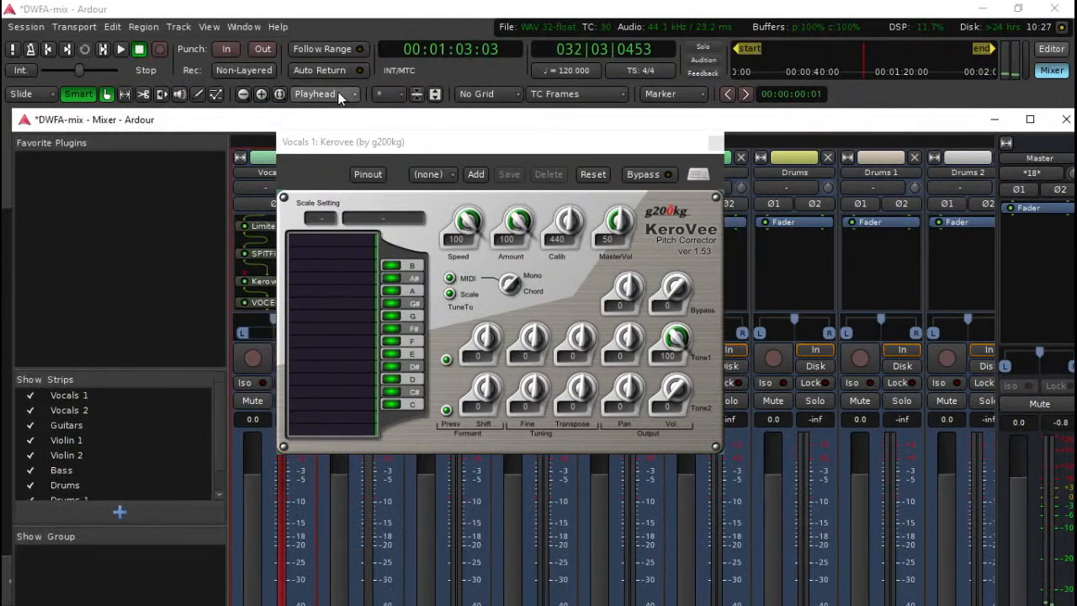
pyautogui.press('space')
pyautogui.moveTo(402, 122); pyautogui.dragTo(395, 165)
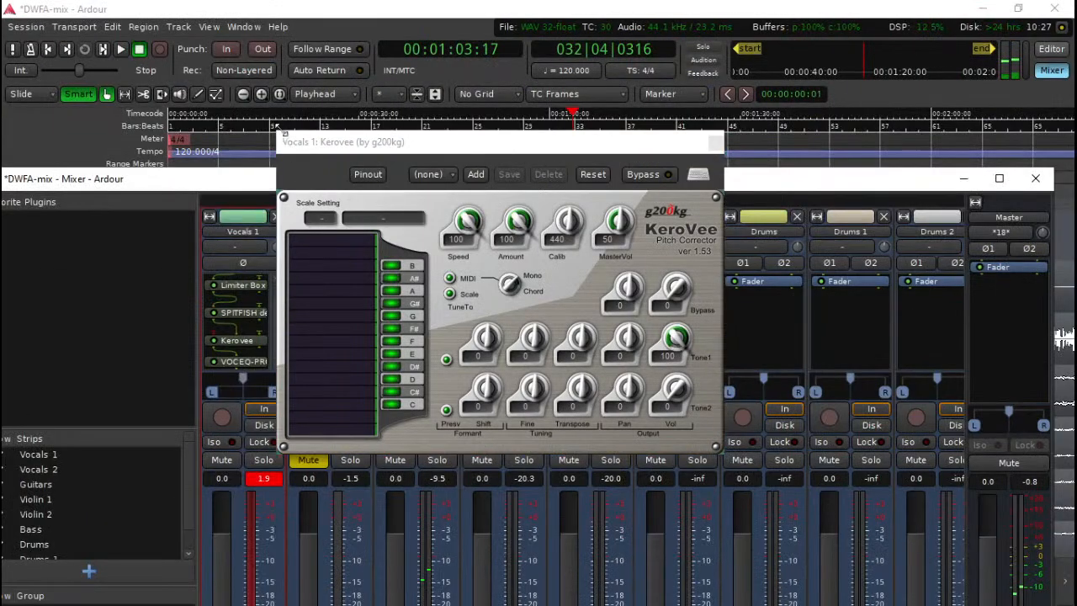
pyautogui.click(252, 122)
pyautogui.moveTo(261, 120); pyautogui.dragTo(253, 122)
pyautogui.press('space')
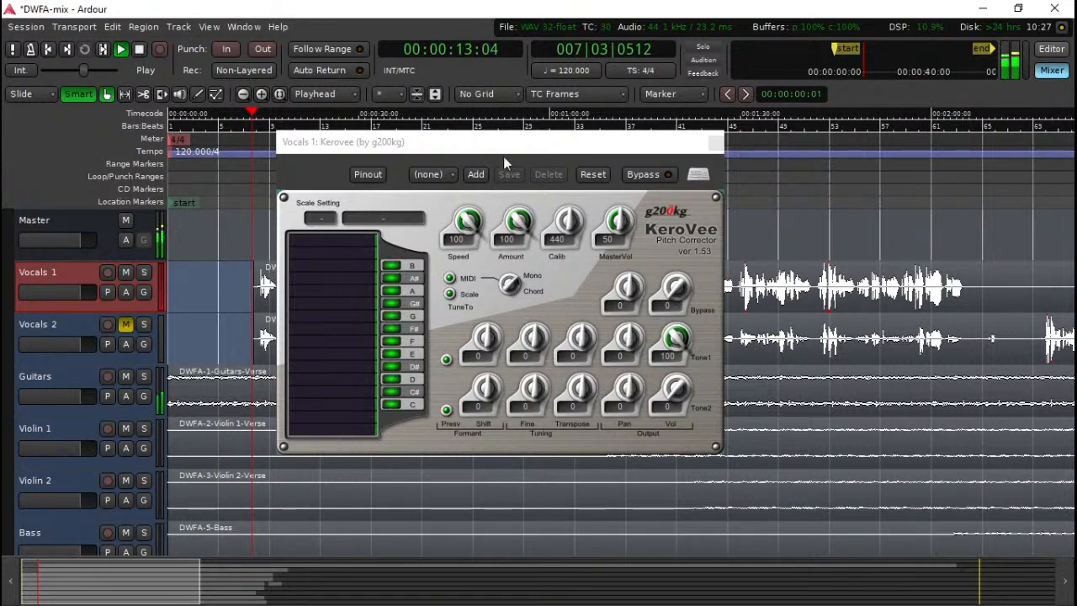
# - Move the Kerovee window aside, disable its C and B notes during playback, close it and stop the transport
pyautogui.click(522, 144)
pyautogui.moveTo(522, 149); pyautogui.dragTo(661, 148)
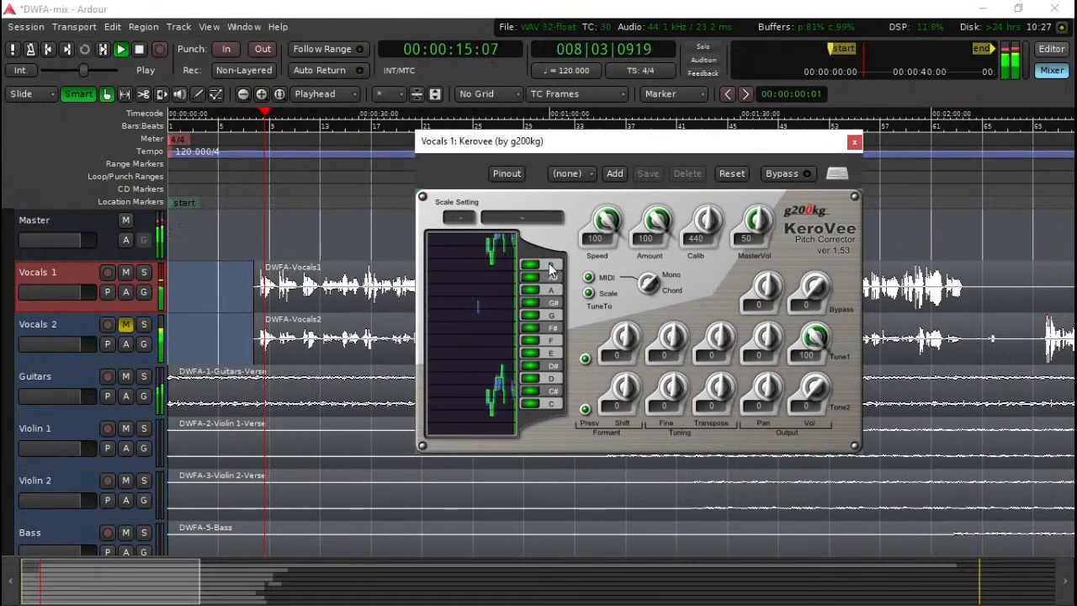
pyautogui.click(530, 404)
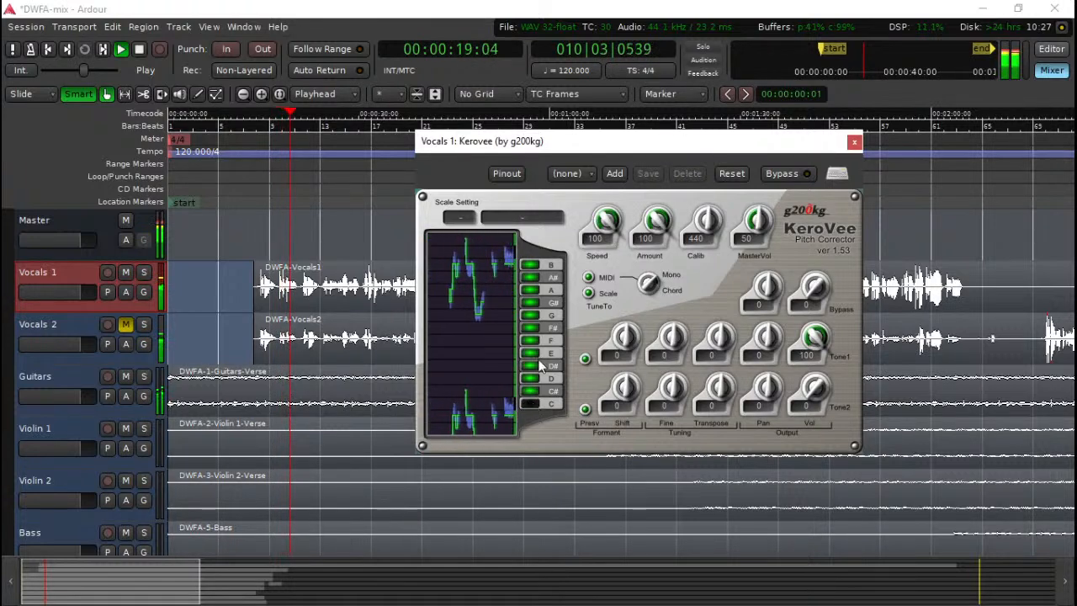
pyautogui.click(532, 266)
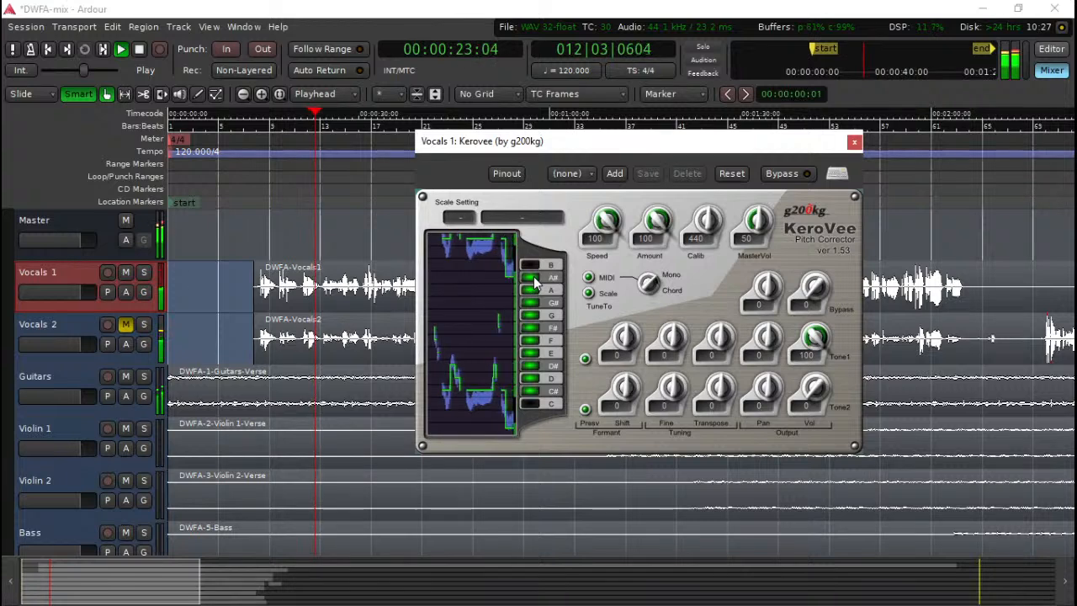
pyautogui.click(854, 141)
pyautogui.press('space')
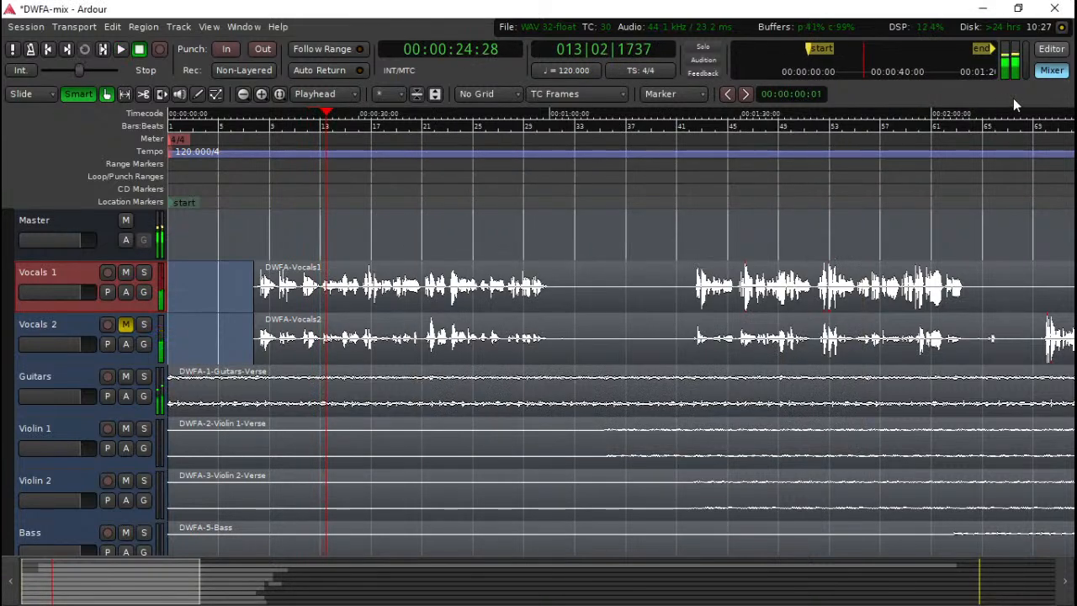
# - Show the Mixer again, reopen Kerovee, re-enable the C and B notes and close the plugin window
pyautogui.click(1051, 69)
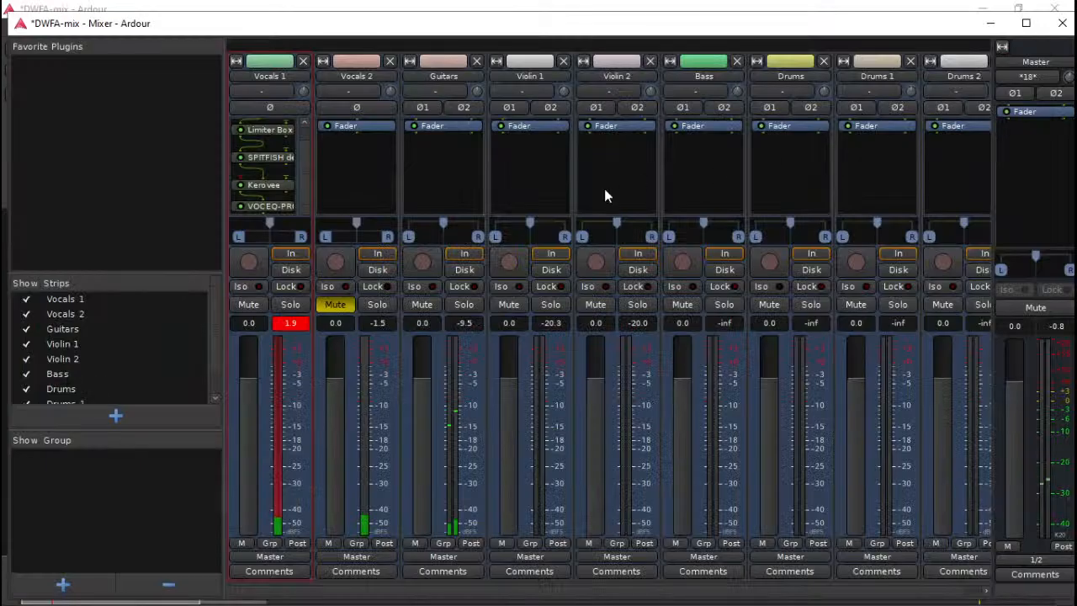
pyautogui.doubleClick(267, 184)
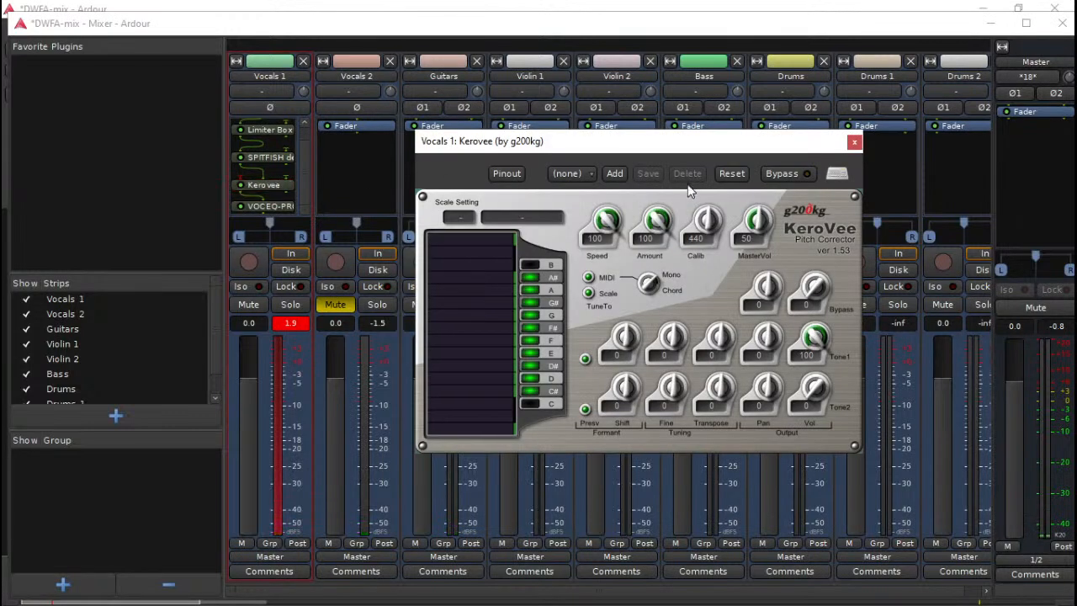
pyautogui.click(531, 403)
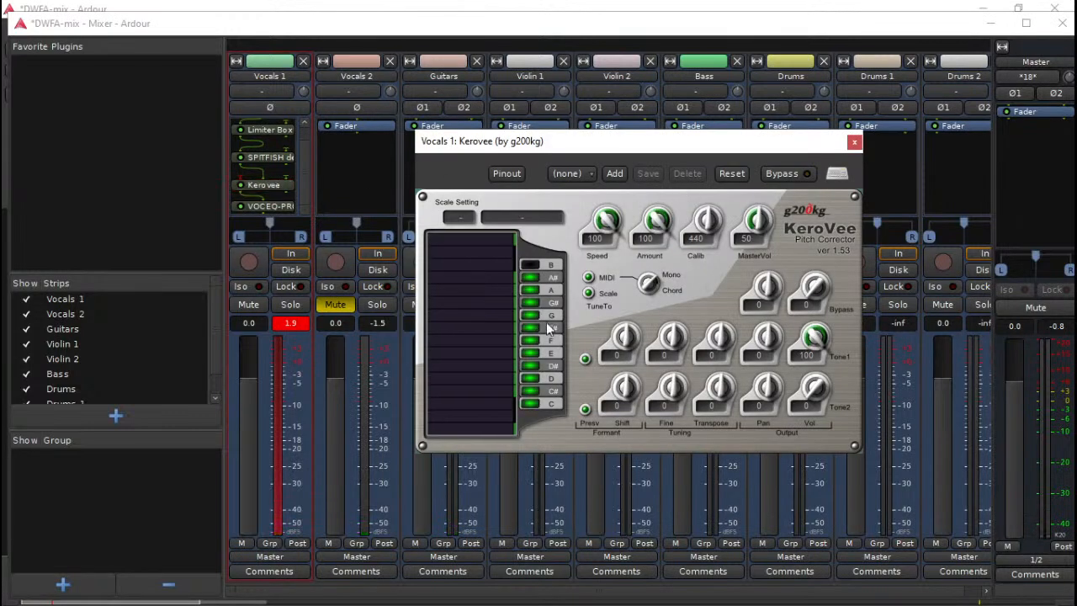
pyautogui.click(530, 265)
pyautogui.click(544, 91)
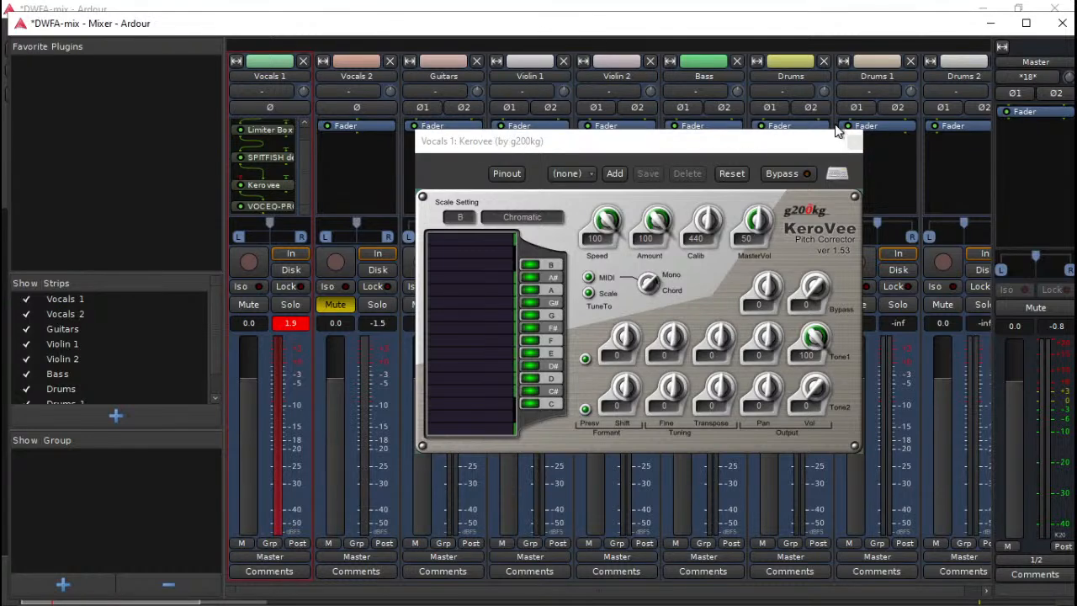
pyautogui.click(840, 209)
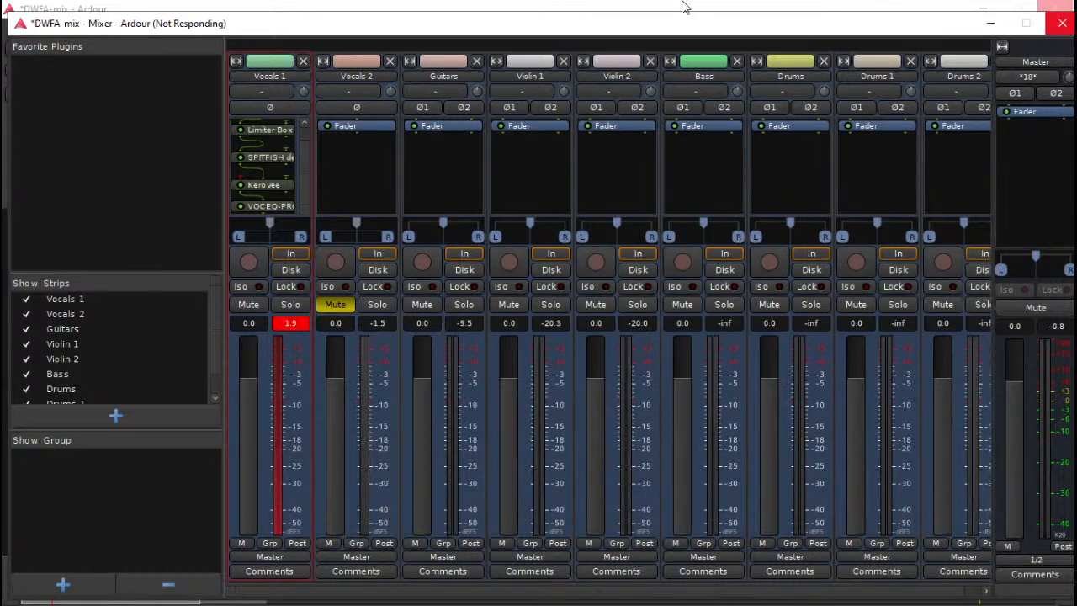
# - Move the Mixer window down and bring the editor window to the front
pyautogui.moveTo(656, 27); pyautogui.dragTo(646, 51)
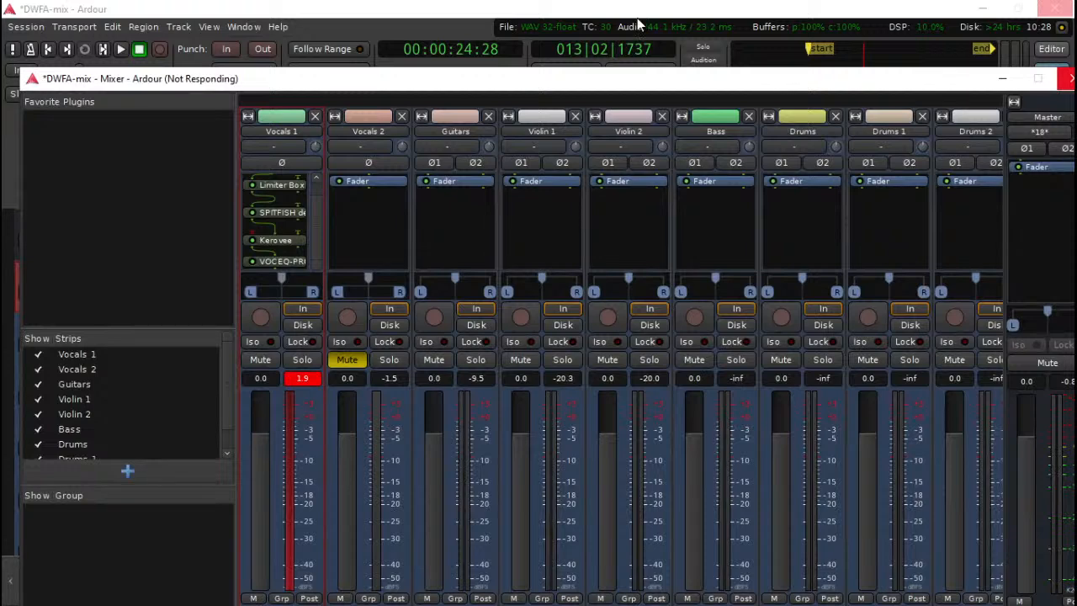
pyautogui.click(606, 17)
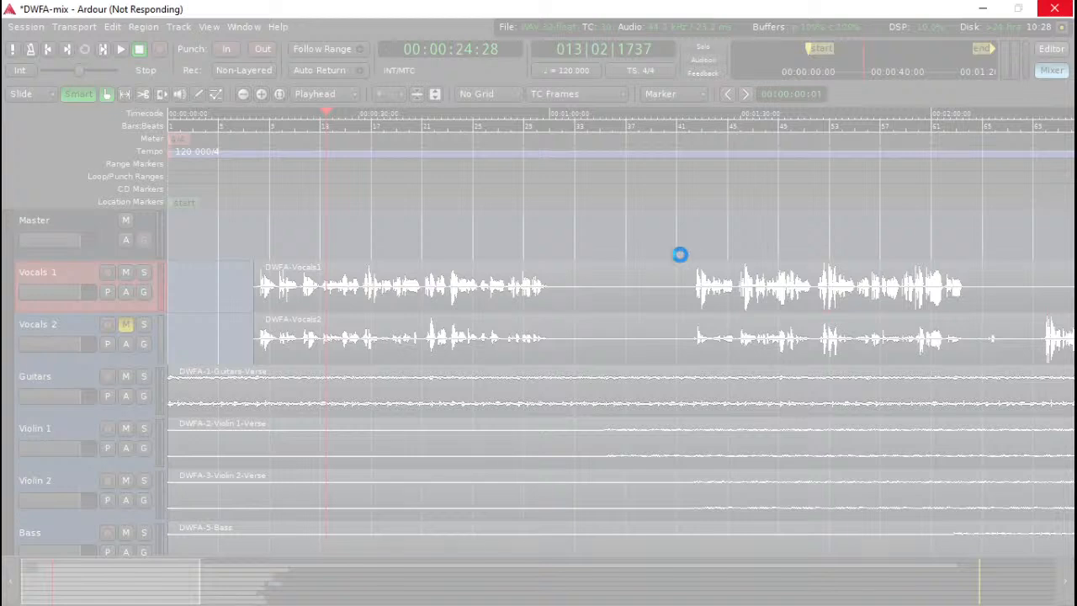
# - Close the unresponsive Ardour program and refresh the desktop
pyautogui.click(526, 329)
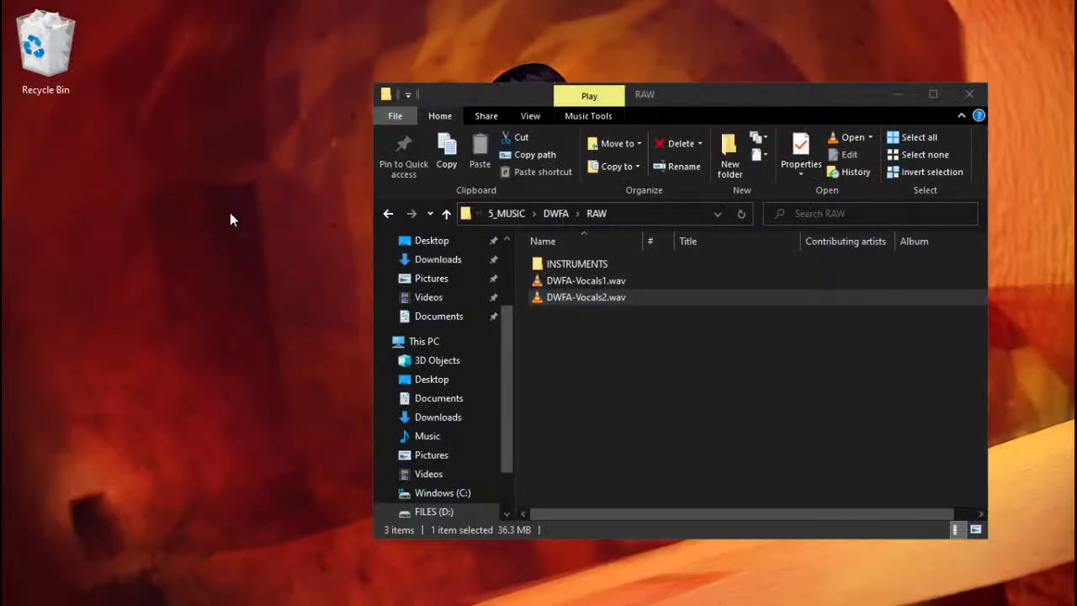
pyautogui.rightClick(214, 158)
pyautogui.rightClick(287, 80)
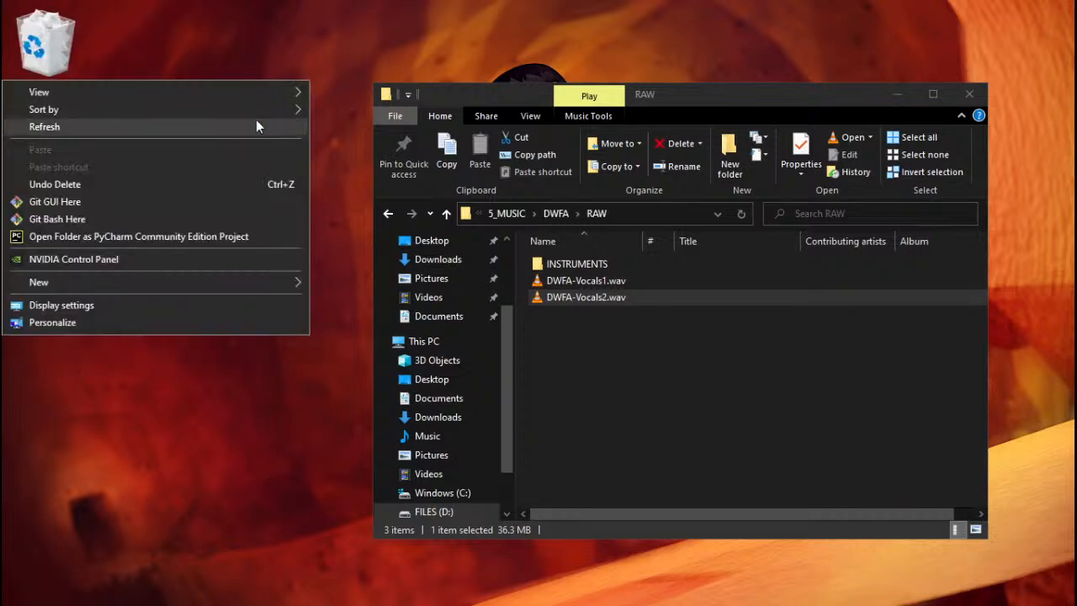
pyautogui.click(256, 125)
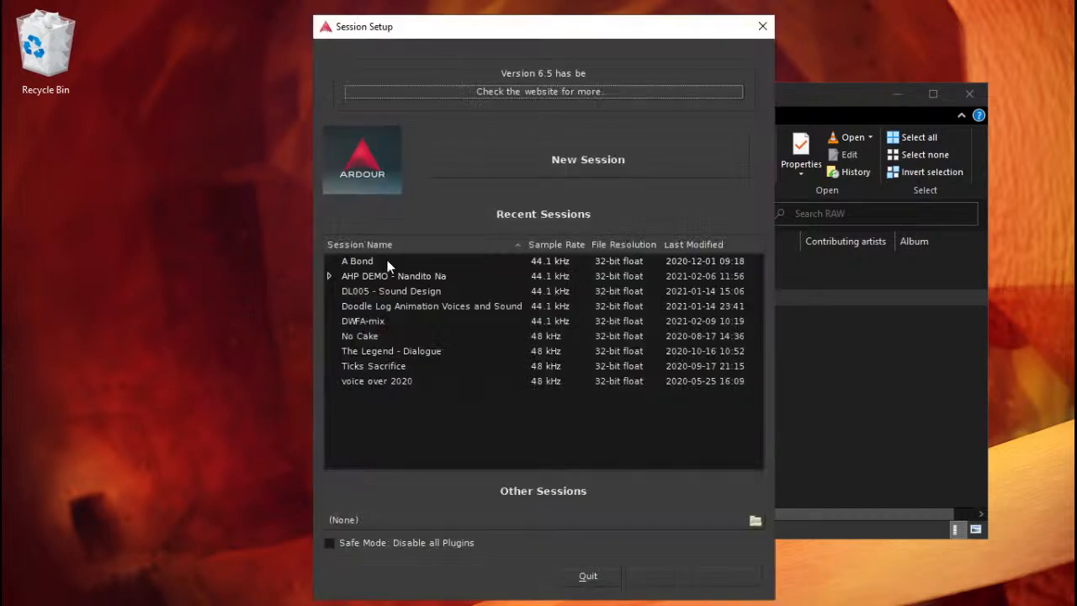
# - Reopen the recent DWFA-mix session and start the audio engine
pyautogui.doubleClick(362, 335)
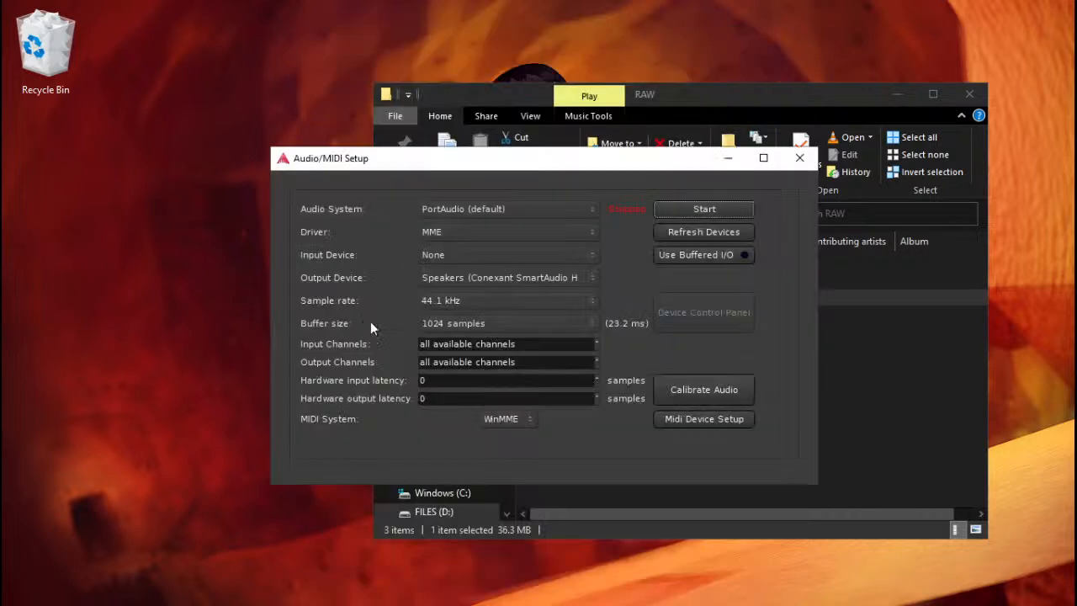
pyautogui.click(703, 212)
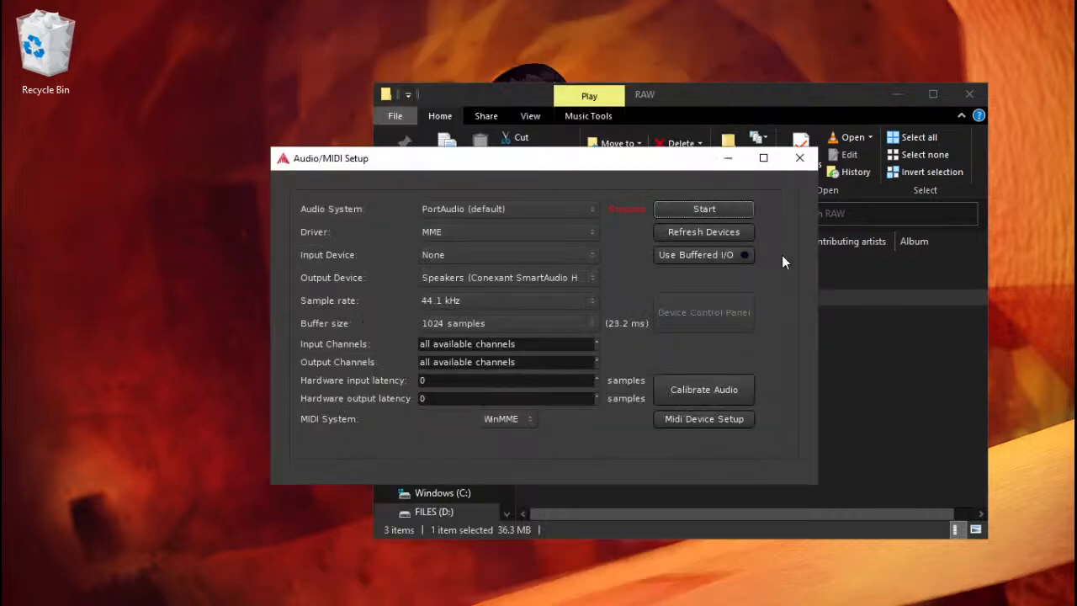
pyautogui.click(703, 211)
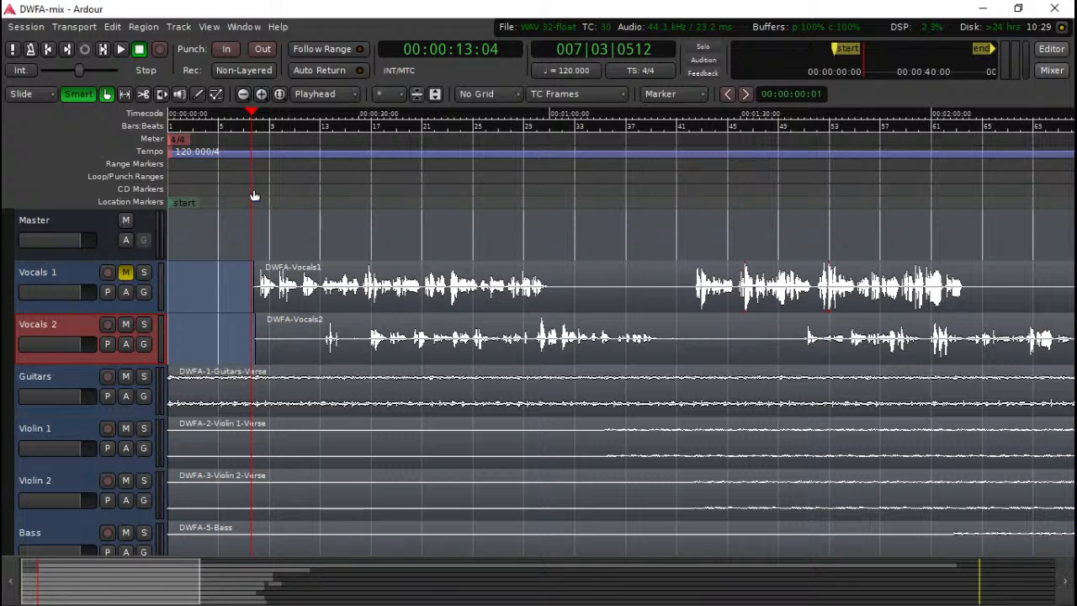
# - Play the session briefly, inspect the Vocals 1 strip's effects in the Mixer and close the Mixer
pyautogui.press('space')
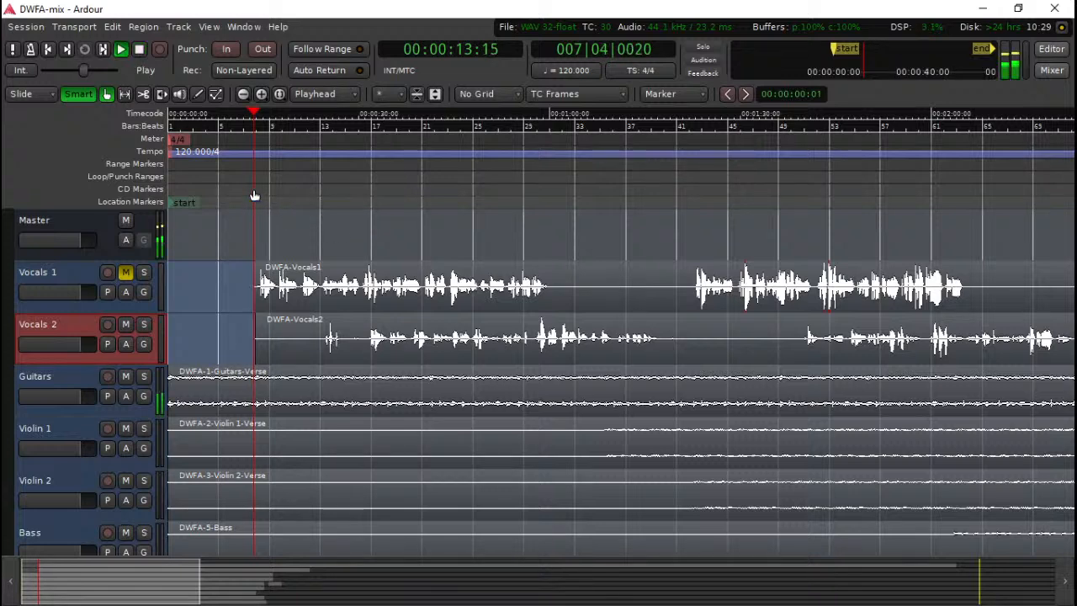
pyautogui.click(1053, 72)
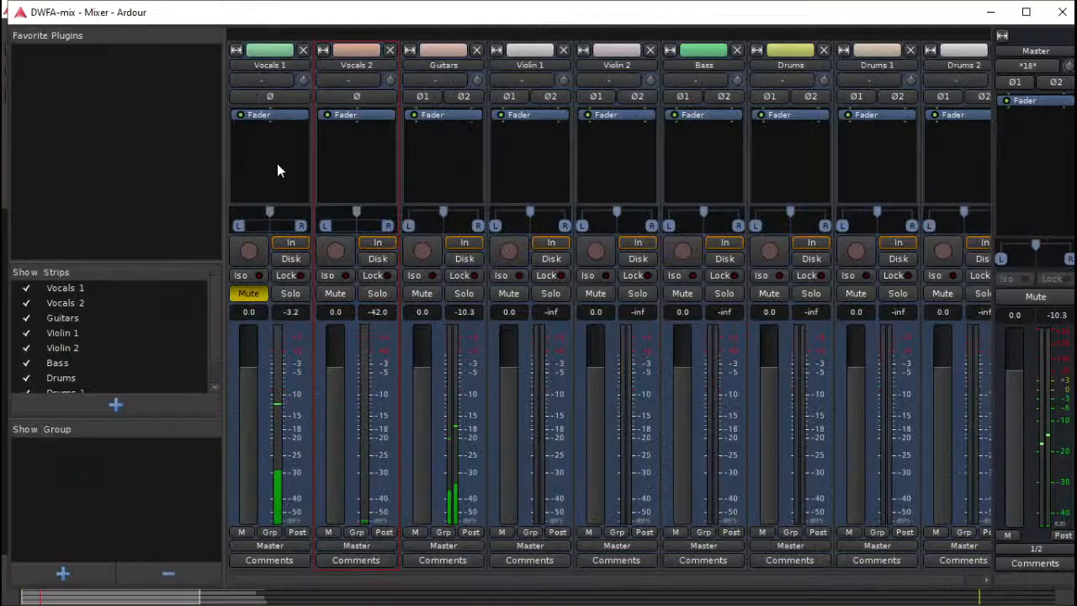
pyautogui.click(278, 170)
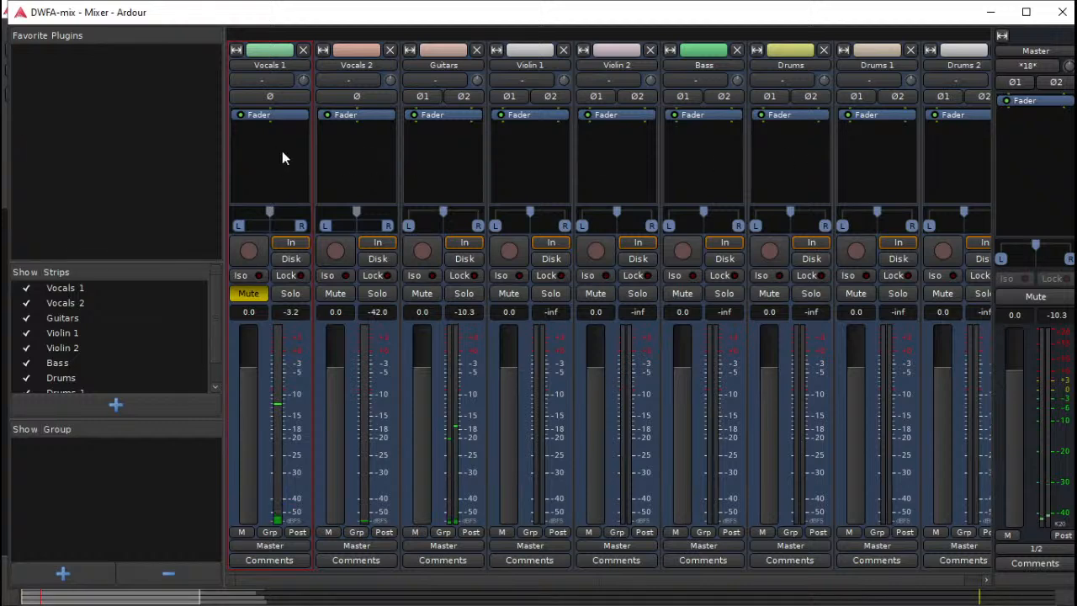
pyautogui.click(1062, 12)
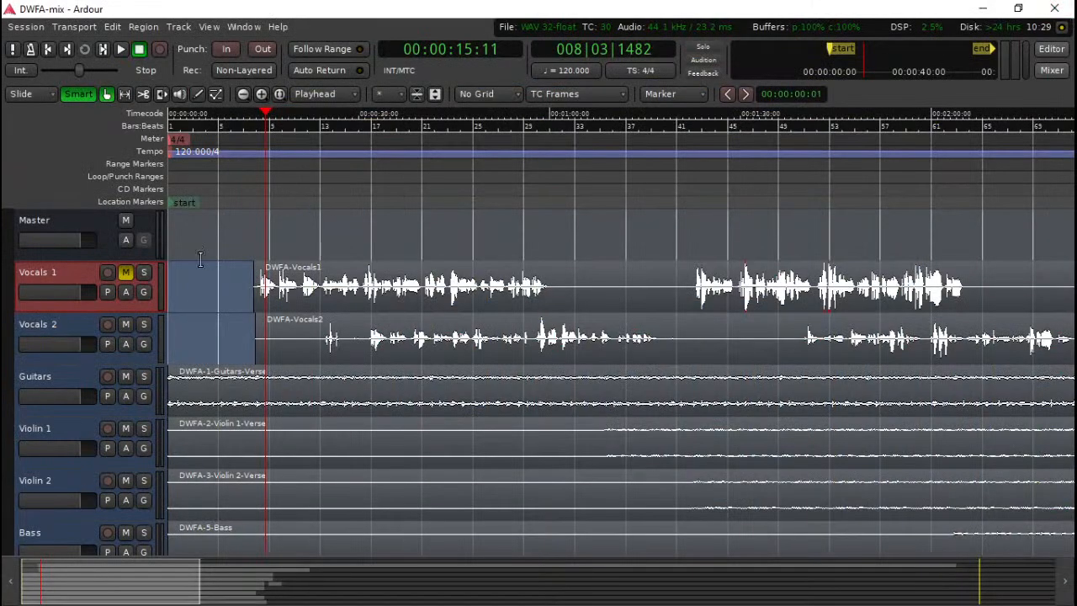
# - Unmute Vocals 1, mute Vocals 2 and save the session
pyautogui.click(126, 271)
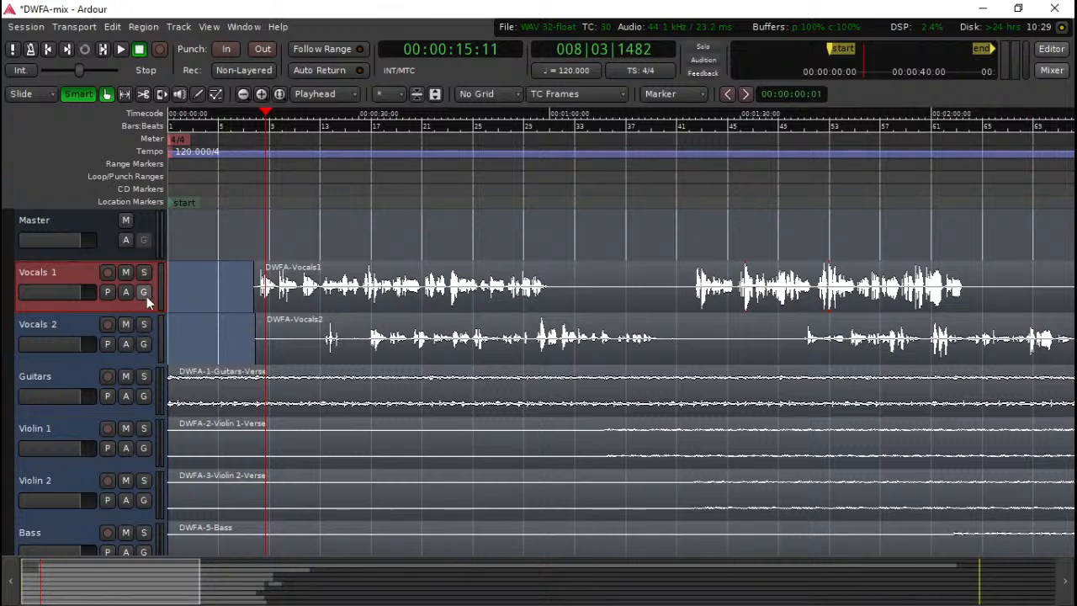
pyautogui.click(125, 324)
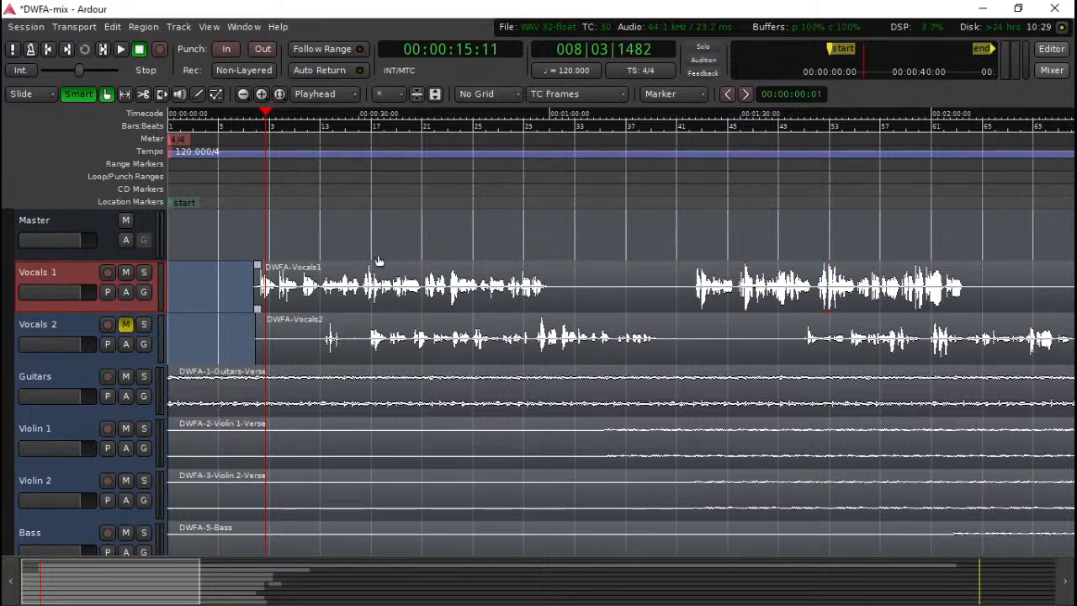
pyautogui.hotkey('ctrl', 's')
# - Open the Mixer and insert the Limiter Box v1.2 plugin below the fader on Vocals 1
pyautogui.click(1052, 70)
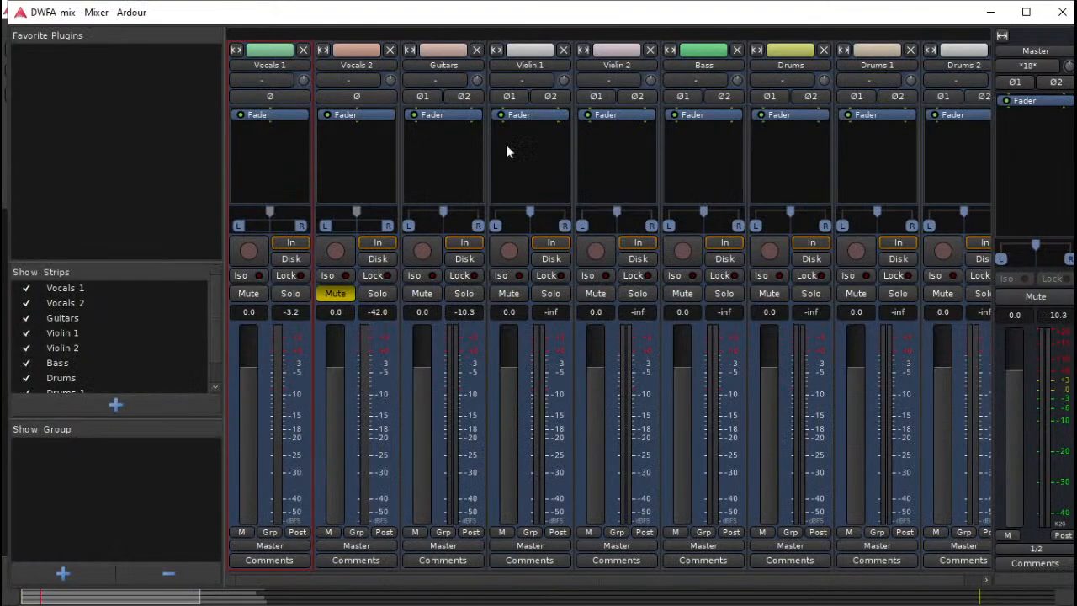
pyautogui.doubleClick(287, 145)
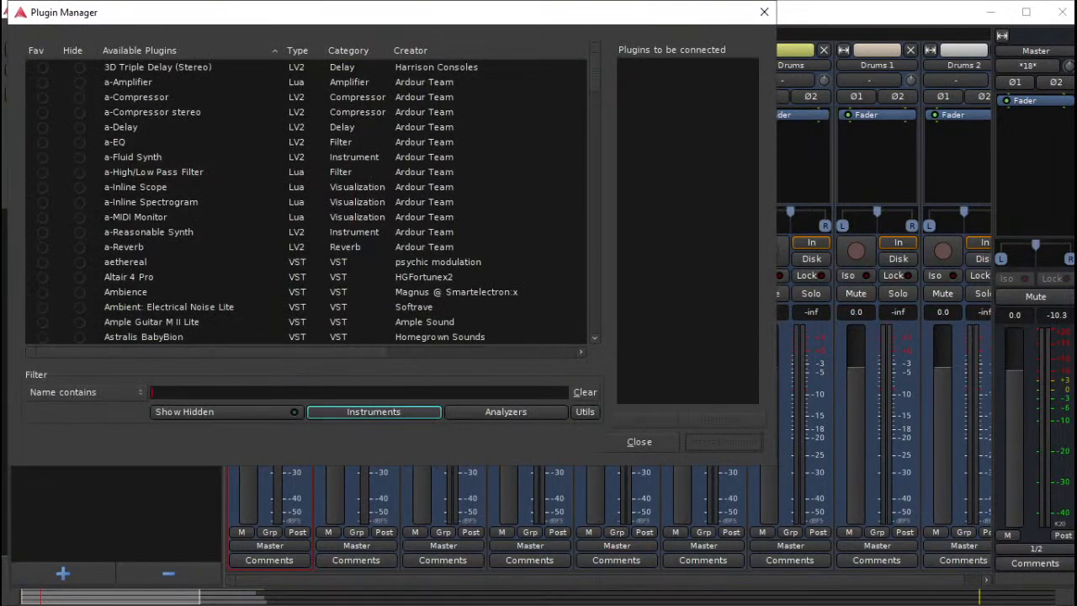
pyautogui.write('limi')
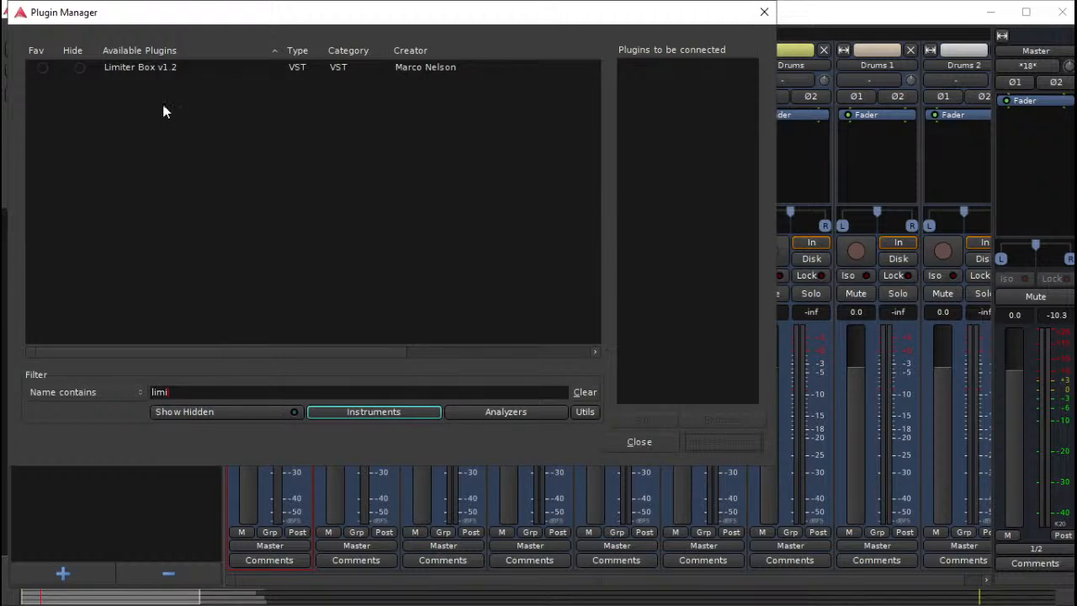
pyautogui.doubleClick(152, 66)
pyautogui.click(724, 442)
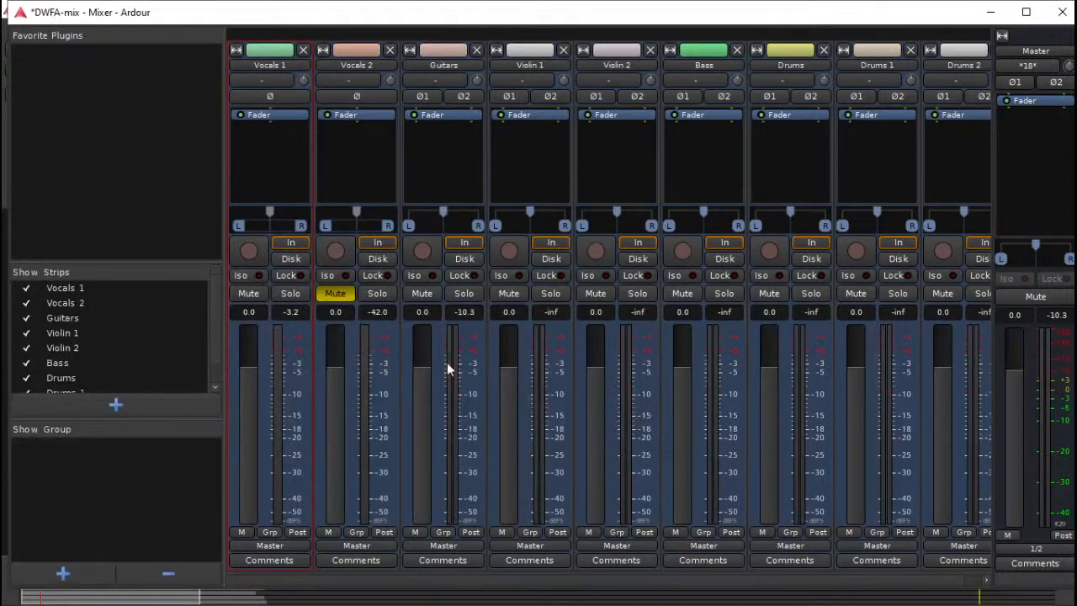
# - Widen the Limiter Box window, load its 16 Db Limit preset and close the plugin
pyautogui.moveTo(313, 380); pyautogui.dragTo(215, 378)
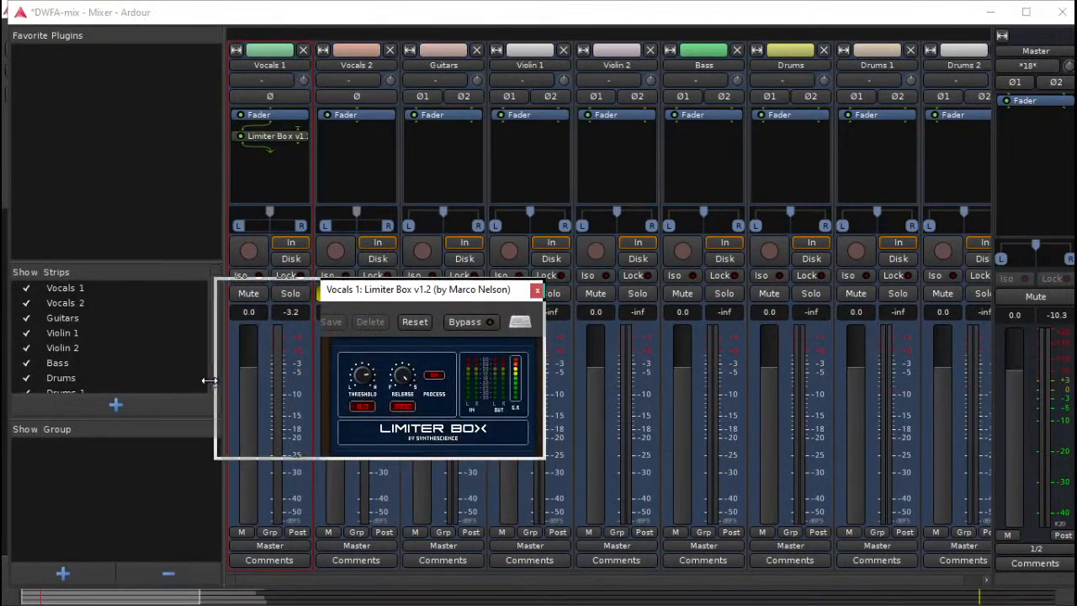
pyautogui.click(258, 319)
pyautogui.click(261, 329)
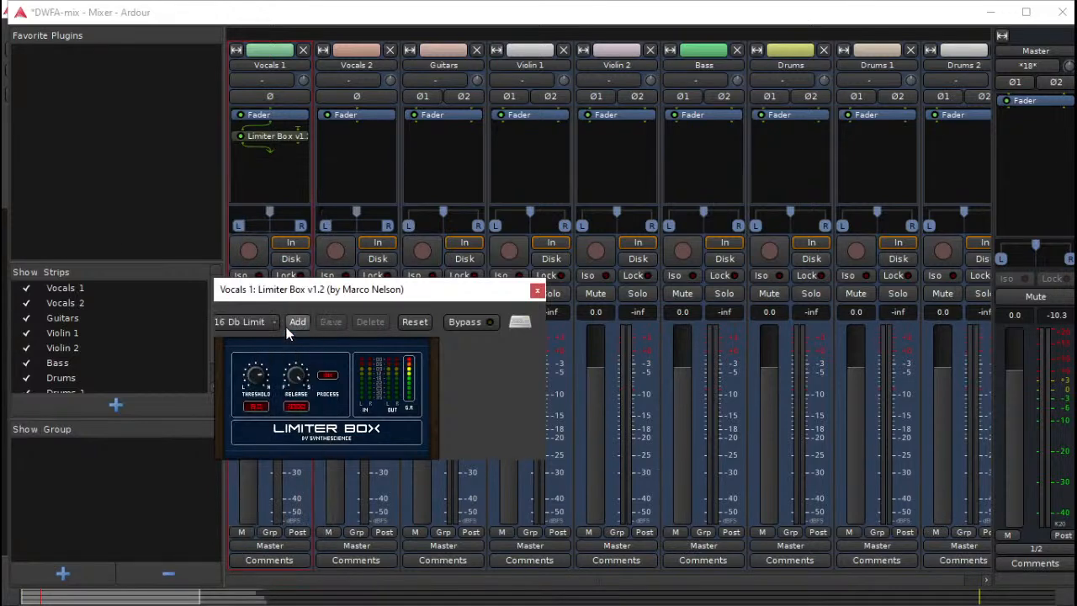
pyautogui.click(536, 290)
# - Insert the SPITFISH de-esser plugin after the limiter on Vocals 1
pyautogui.doubleClick(279, 160)
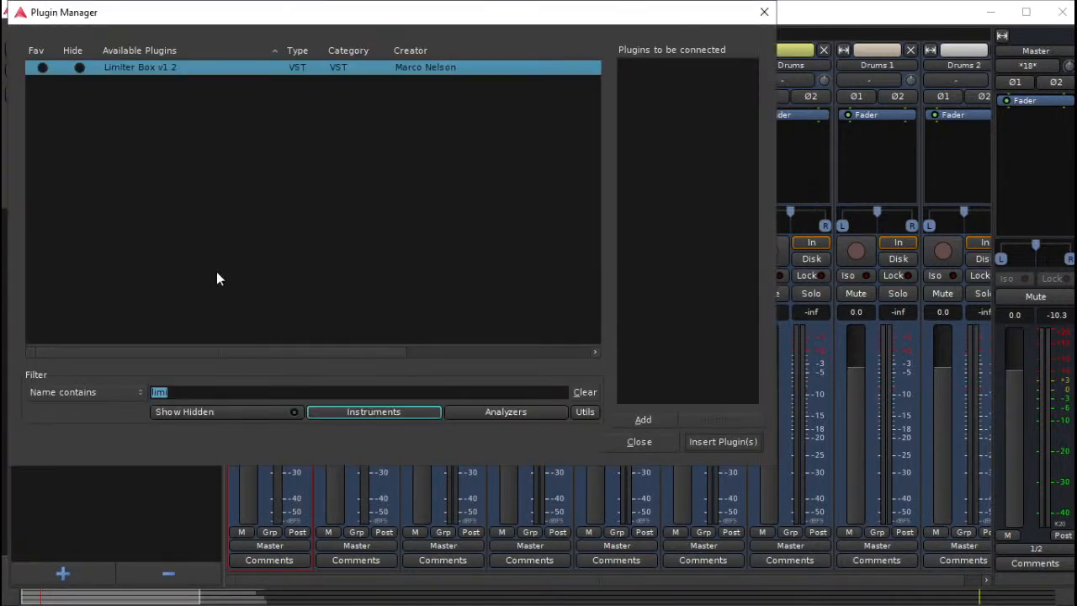
pyautogui.write('spit')
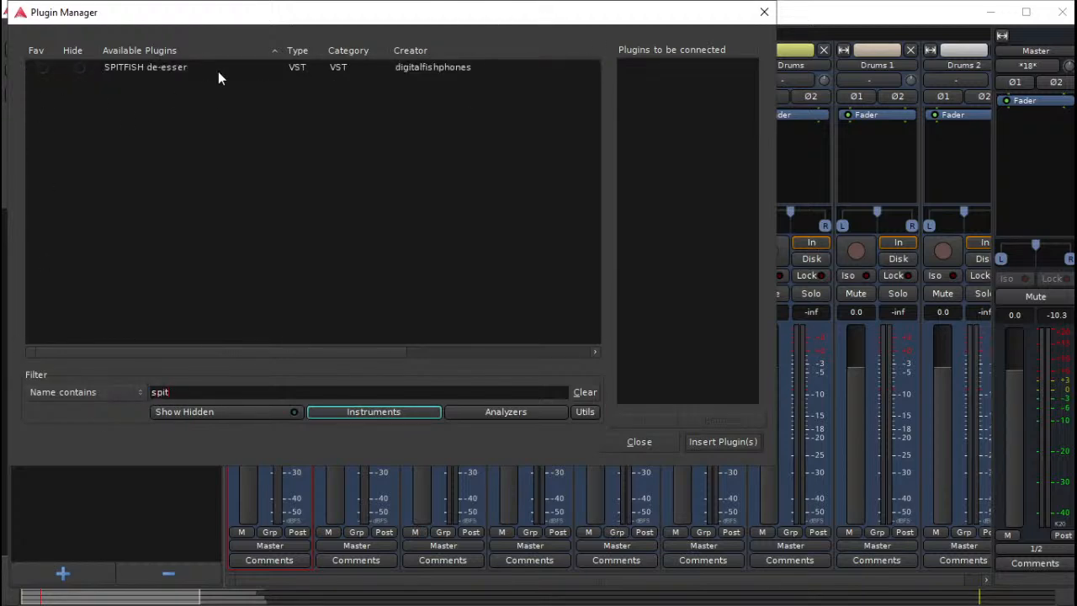
pyautogui.doubleClick(218, 70)
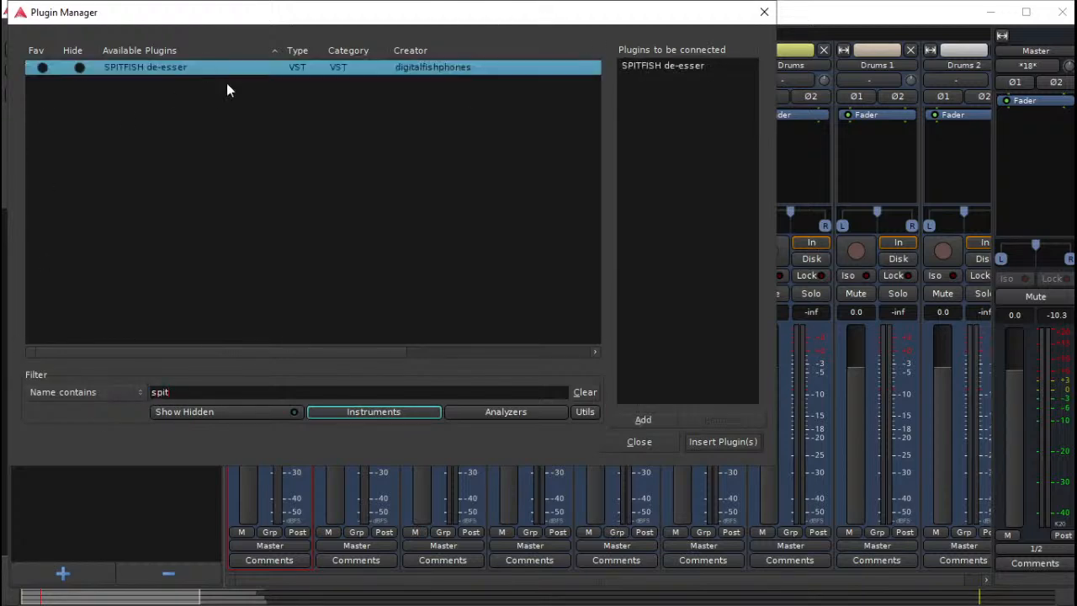
pyautogui.click(743, 442)
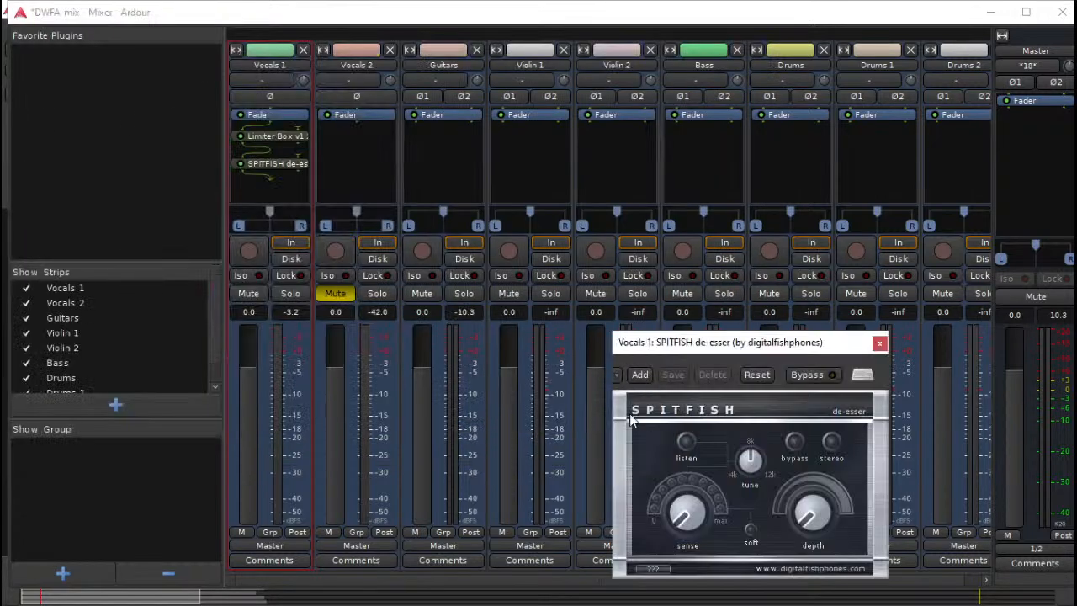
# - Widen the SPITFISH window, try to load Preset 4 and close the plugin
pyautogui.moveTo(612, 412); pyautogui.dragTo(499, 412)
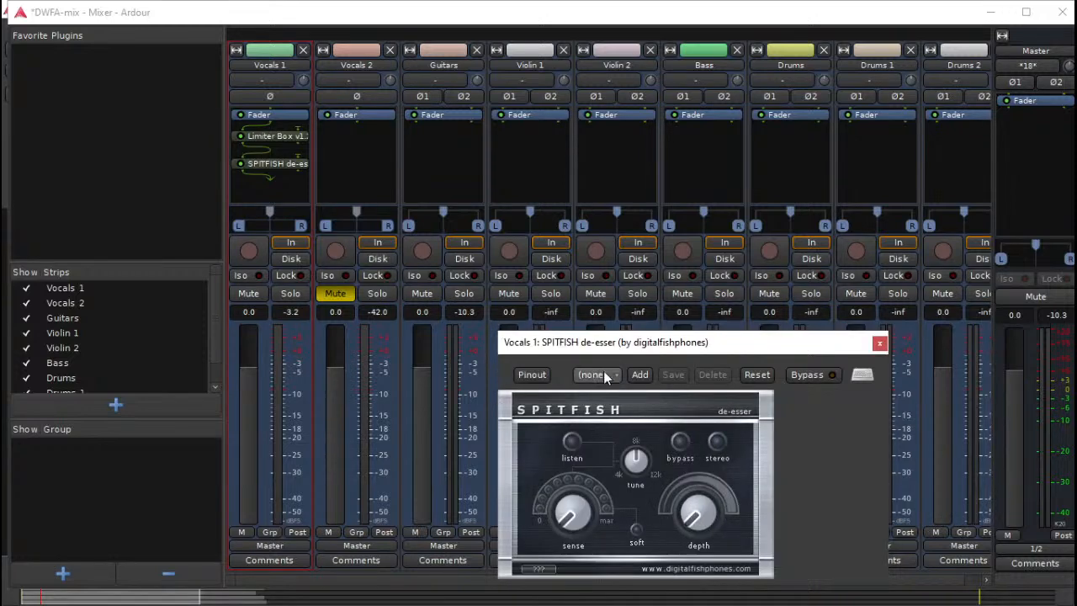
pyautogui.click(538, 377)
pyautogui.click(784, 300)
pyautogui.click(588, 374)
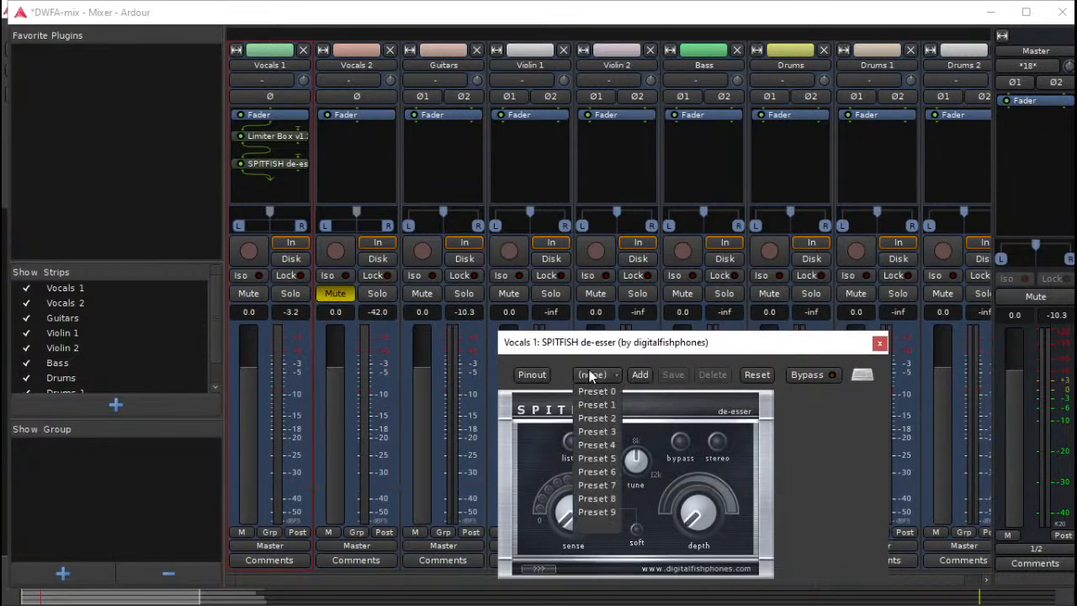
pyautogui.click(601, 444)
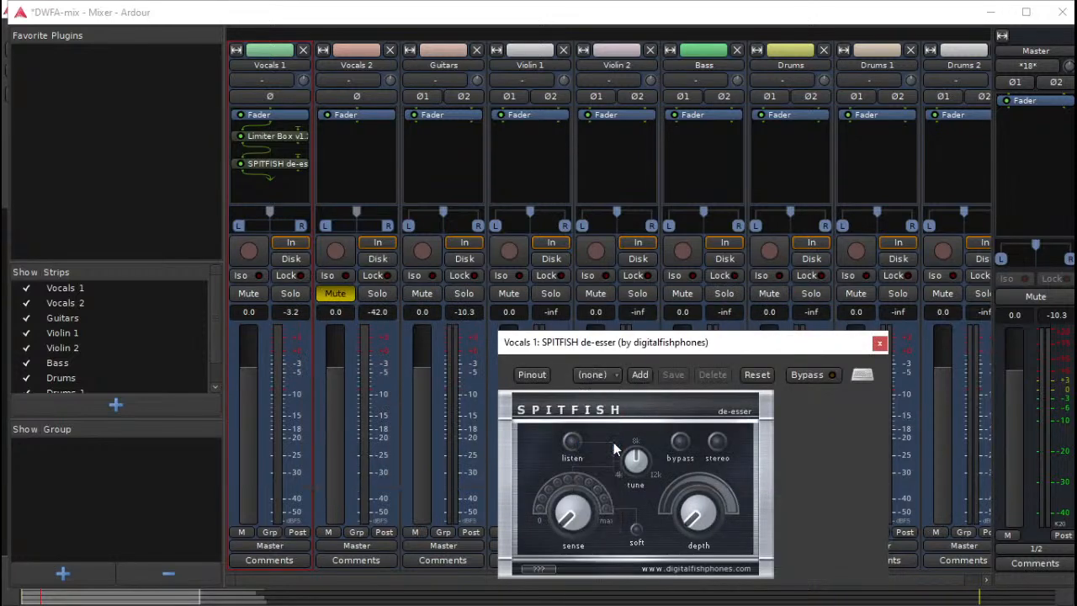
pyautogui.click(878, 342)
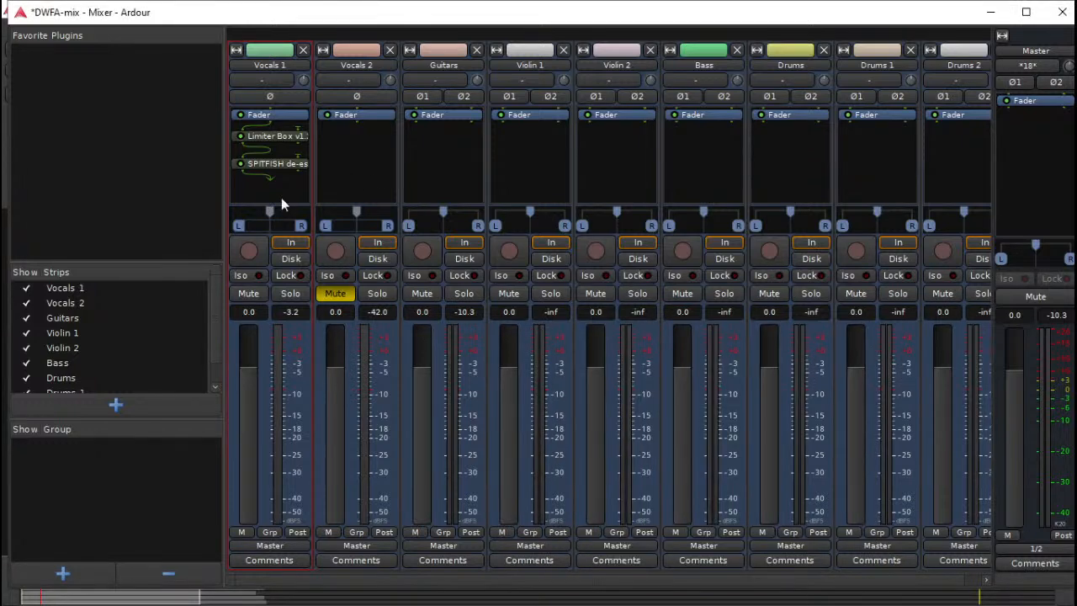
# - Insert the VOCEQ-PRO plugin after the de-esser on Vocals 1
pyautogui.doubleClick(257, 195)
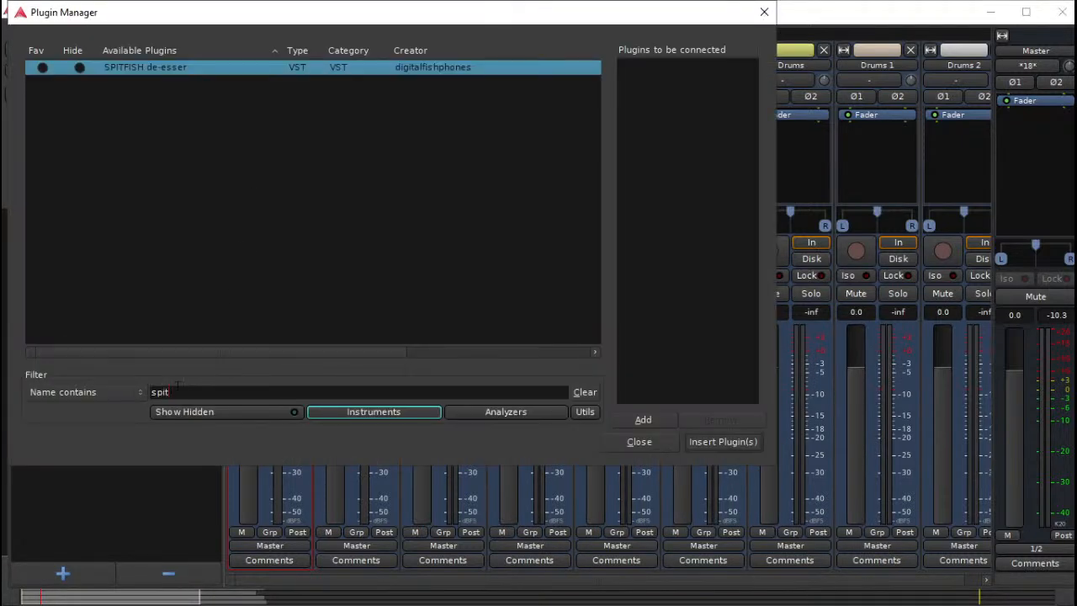
pyautogui.write('voc')
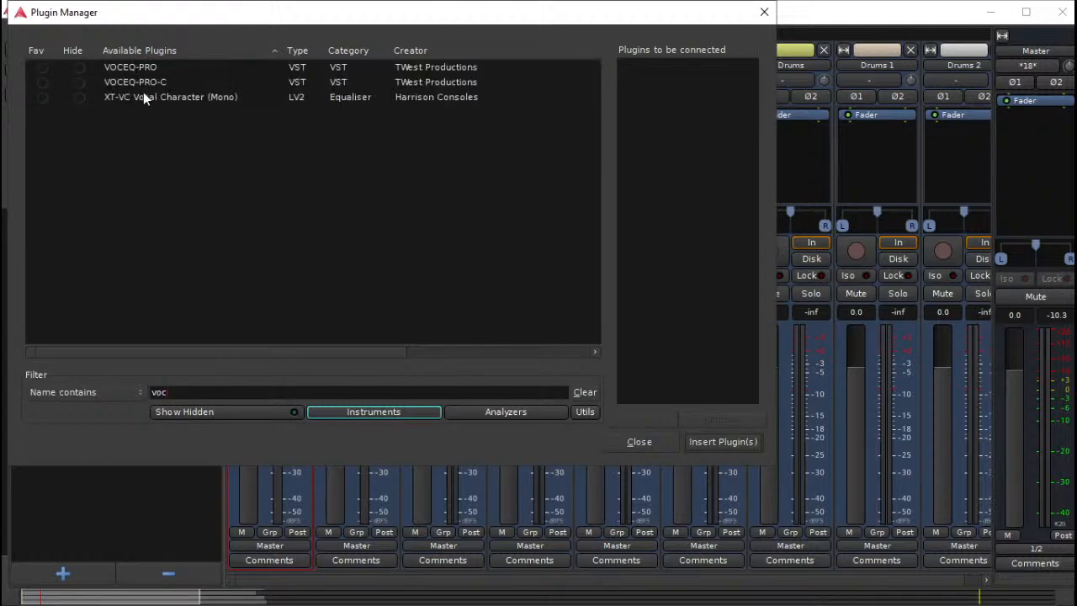
pyautogui.doubleClick(157, 66)
pyautogui.click(706, 440)
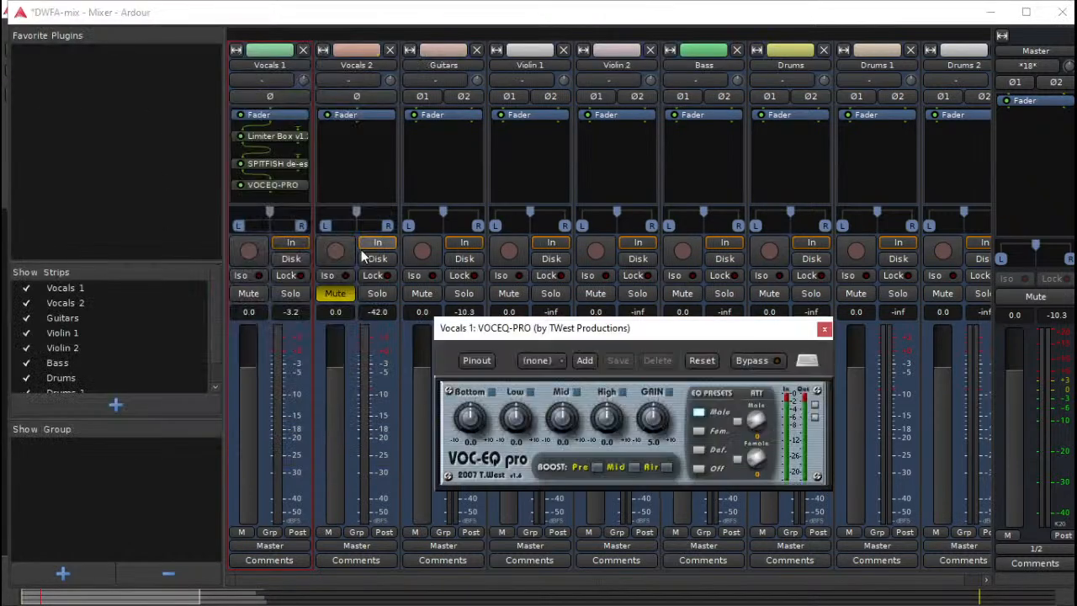
# - Load VOCEQ-PRO's Male standard preset, set the gain to 5.3 and close the plugin window
pyautogui.click(538, 360)
pyautogui.click(589, 387)
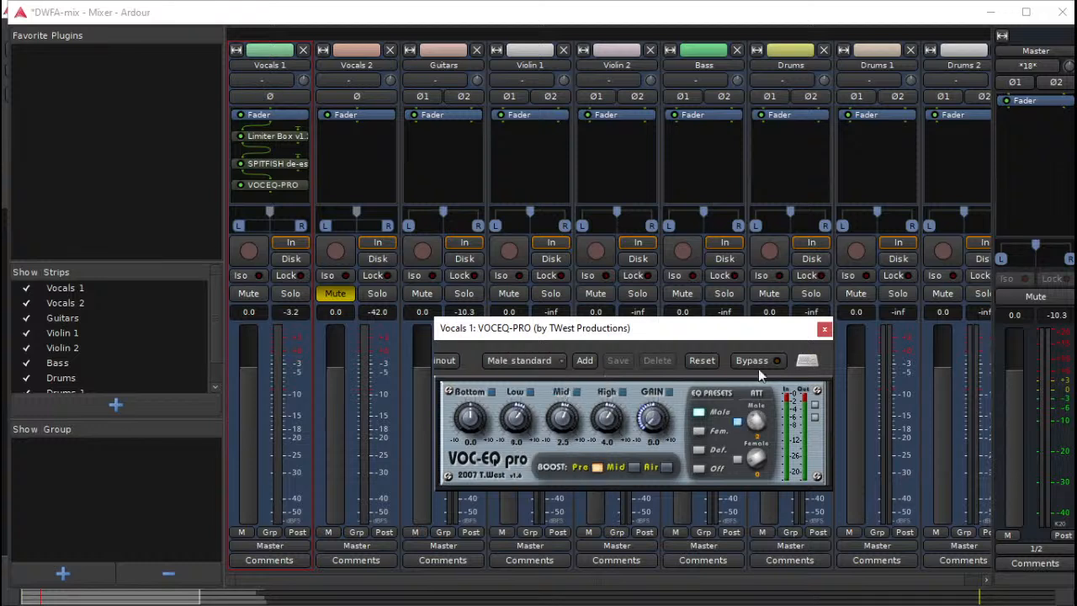
pyautogui.moveTo(664, 425); pyautogui.dragTo(658, 346)
pyautogui.click(823, 328)
# - During playback, set VOCEQ-PRO's Low to -3.1 and High to 4.8, close it, stop the transport and save the session
pyautogui.press('space')
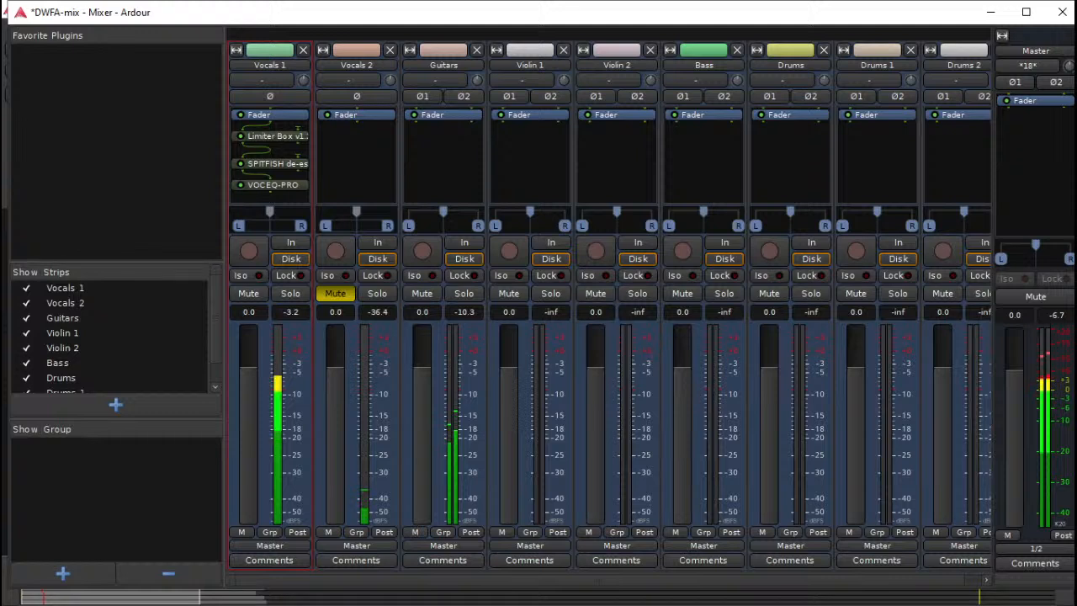
pyautogui.doubleClick(252, 185)
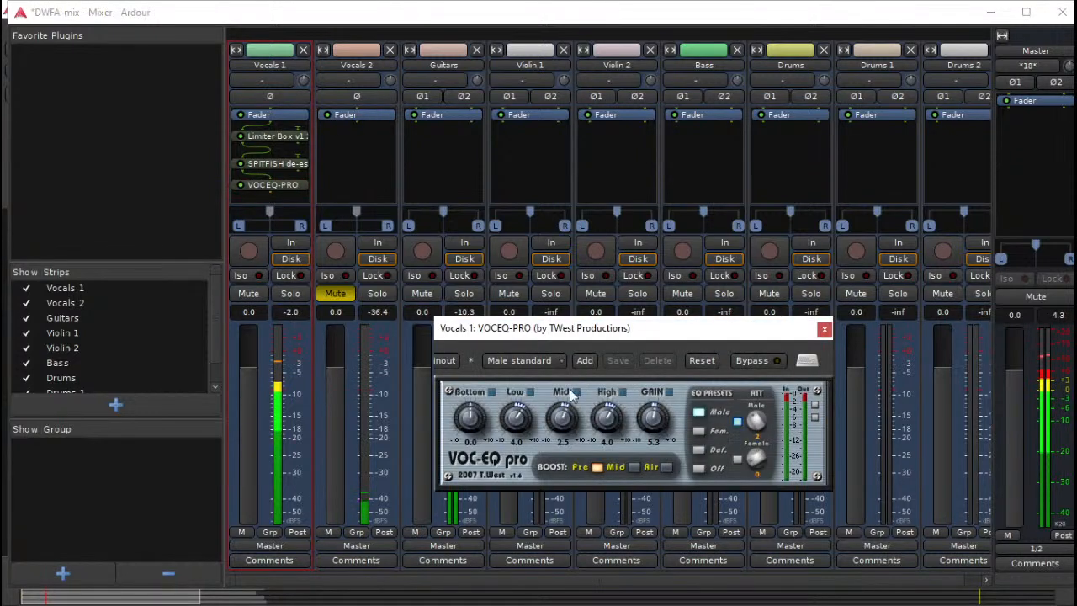
pyautogui.moveTo(511, 428); pyautogui.dragTo(518, 443)
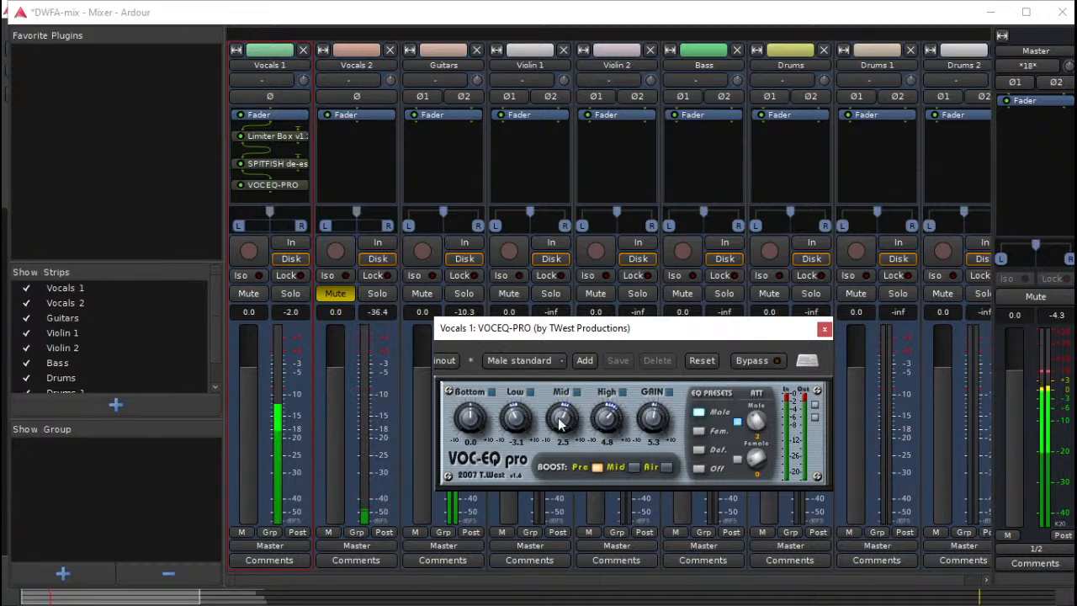
pyautogui.click(825, 328)
pyautogui.keyDown('ctrl'); pyautogui.keyDown('shift'); pyautogui.click(812, 242); pyautogui.keyUp('shift'); pyautogui.keyUp('ctrl')
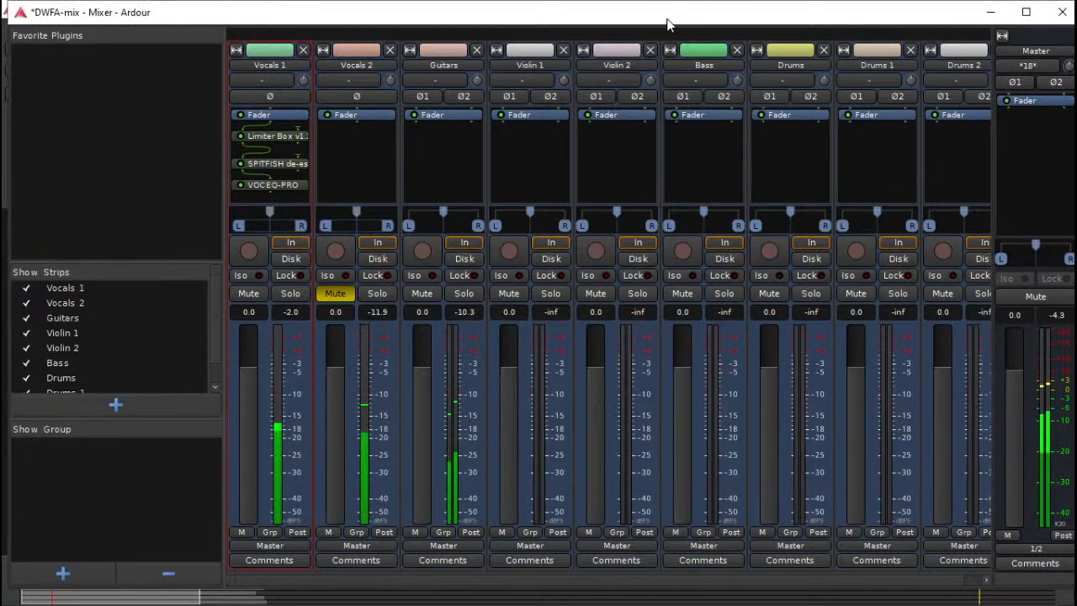
pyautogui.hotkey('ctrl', 's')
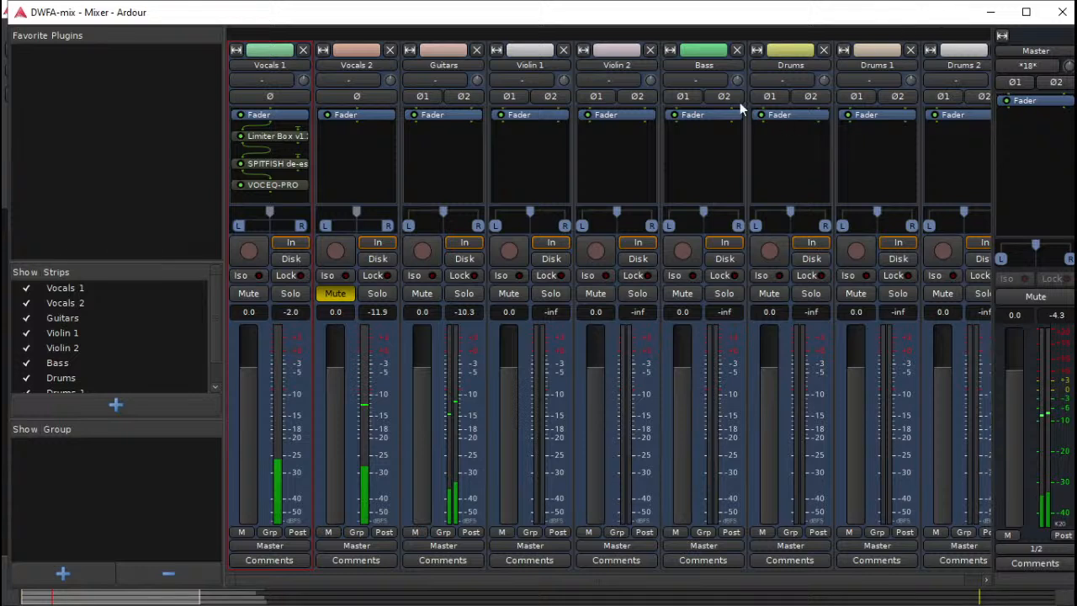
# - Uncover the editor timeline, return the playhead to the session start and play briefly from there
pyautogui.click(1062, 12)
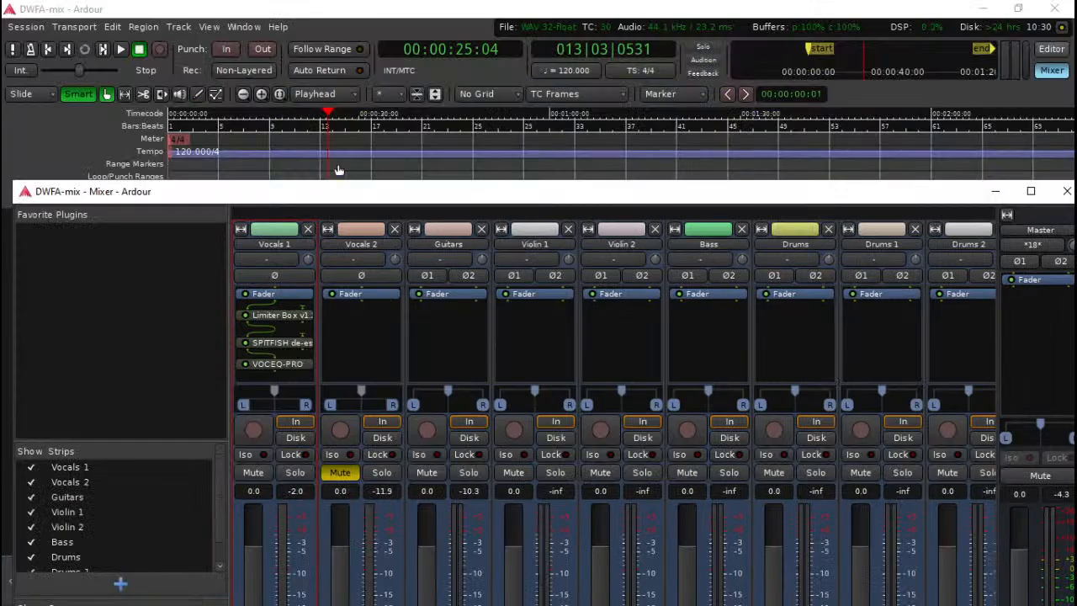
pyautogui.hotkey('alt', 'm')
pyautogui.press('Home')
pyautogui.press('space')
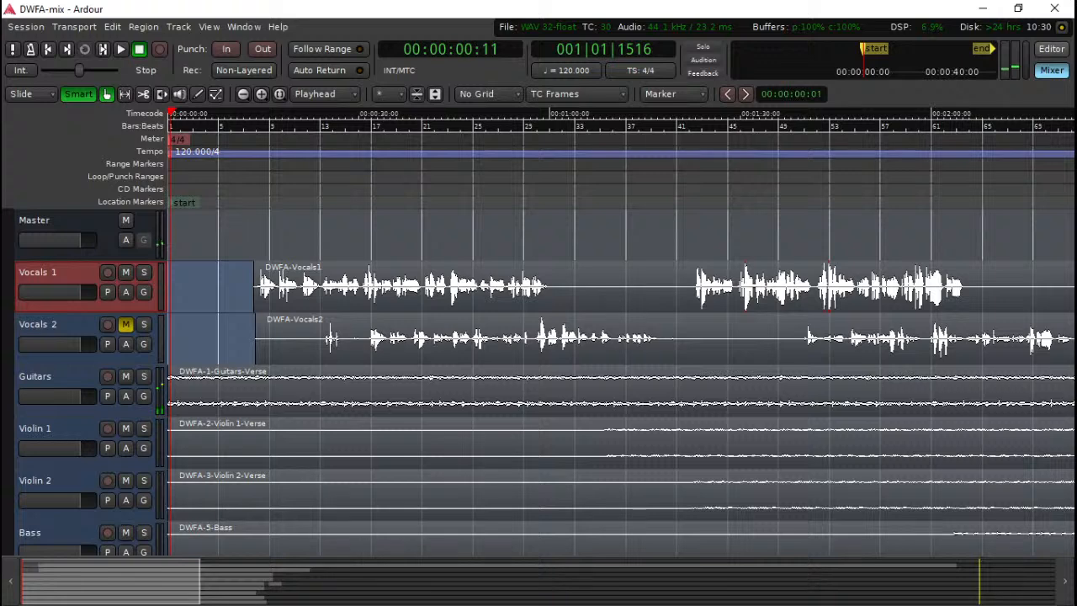
# - Bring the Mixer to the front, move its window back up and close it
pyautogui.hotkey('alt', 'm')
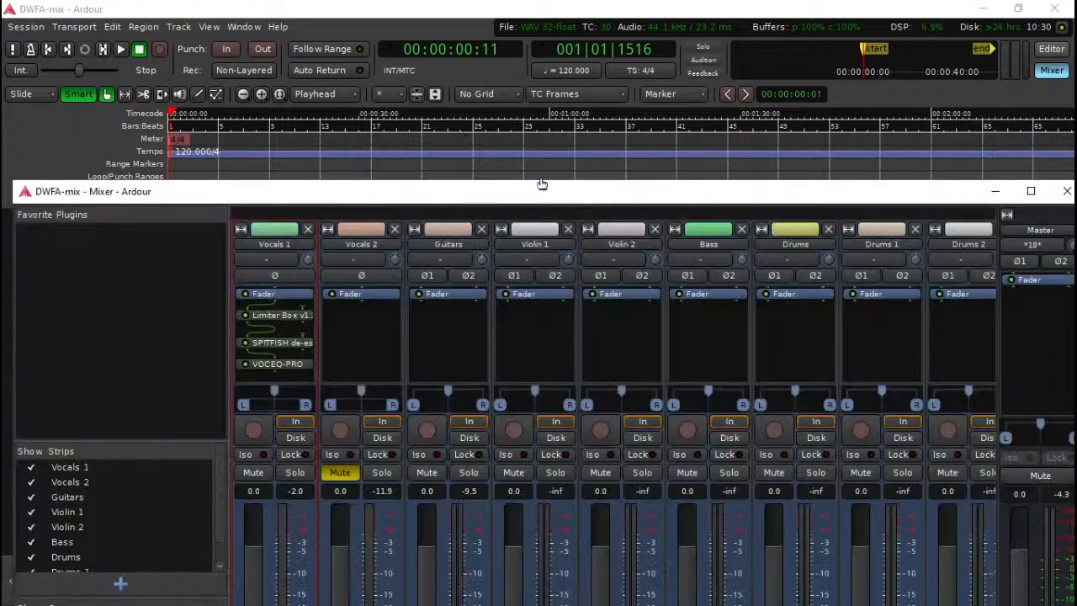
pyautogui.moveTo(494, 188); pyautogui.dragTo(493, 21)
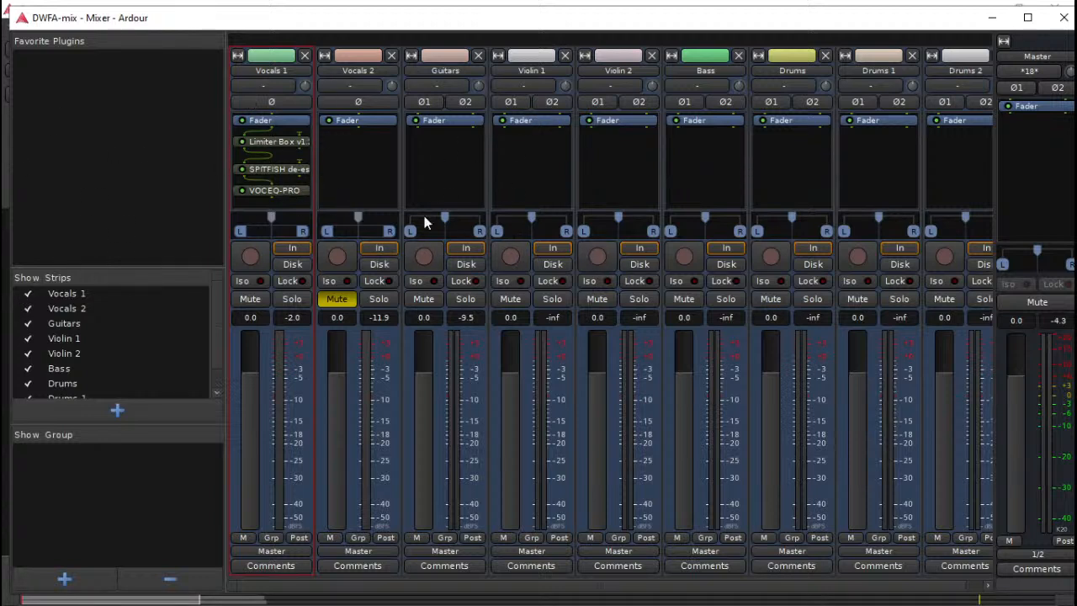
pyautogui.click(1064, 18)
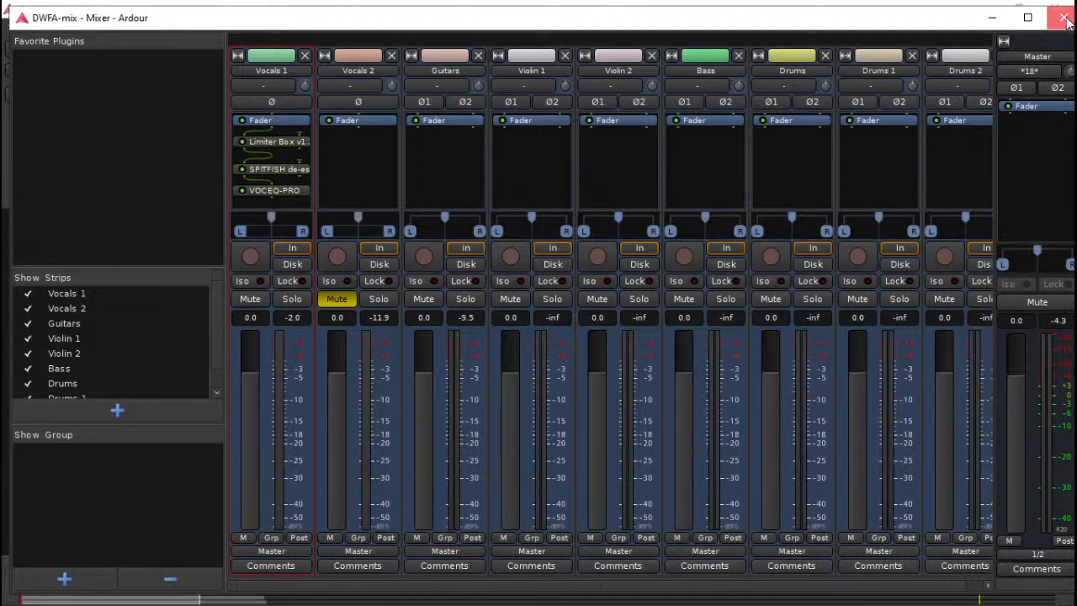